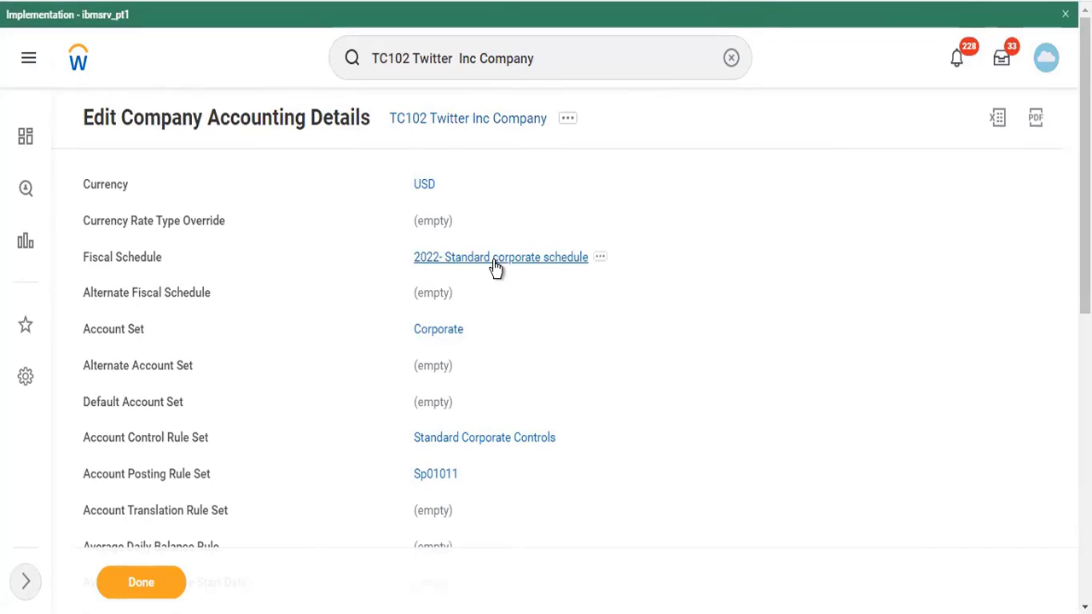
Step: Open the company's fiscal schedule 2022- Standard corporate schedule, view its posting intervals maintenance form, and leave it without changes
{"action": "right_click", "coordinate": [497, 266]}
{"action": "left_click", "coordinate": [514, 282]}
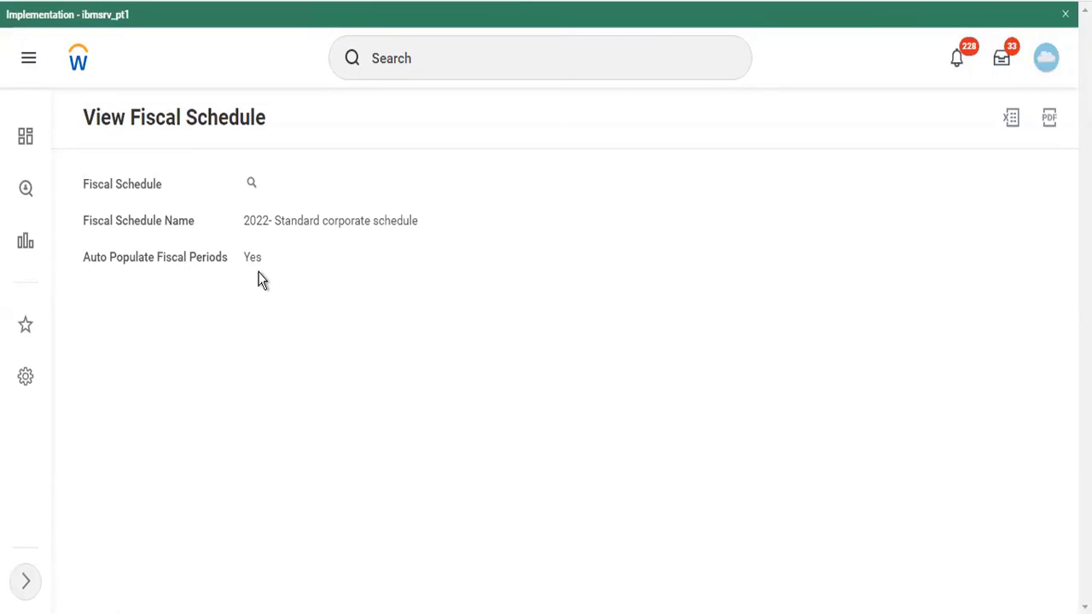
{"action": "left_click", "coordinate": [254, 188]}
{"action": "left_click", "coordinate": [267, 185]}
{"action": "mouse_move", "coordinate": [365, 262]}
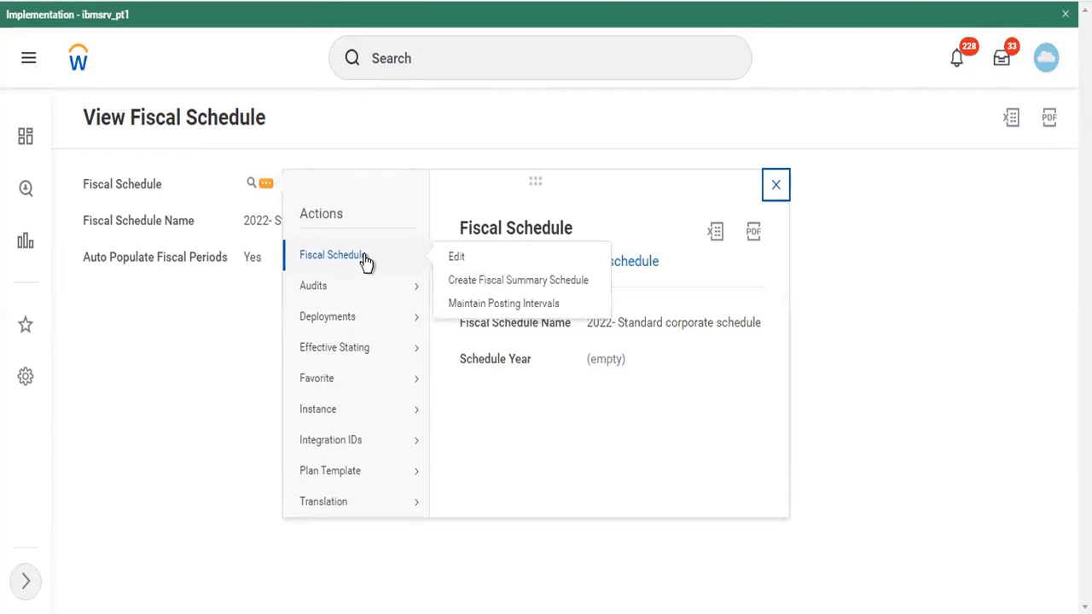
{"action": "left_click", "coordinate": [468, 303]}
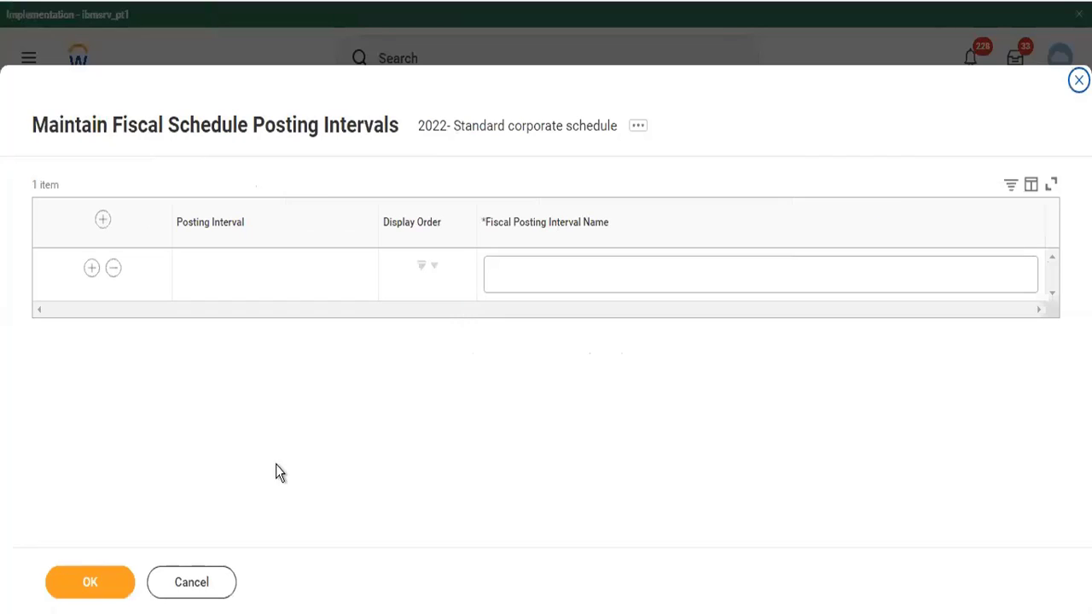
{"action": "left_click", "coordinate": [183, 580]}
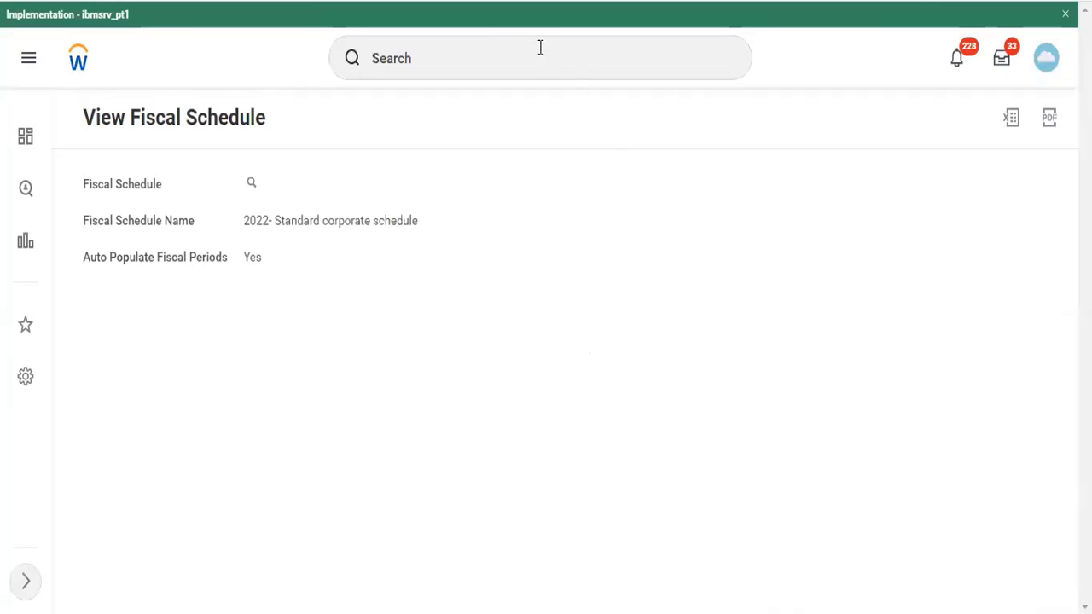
Step: Create a fiscal schedule named Dummy201 with Auto Populate Fiscal Periods enabled
{"action": "left_click", "coordinate": [523, 54]}
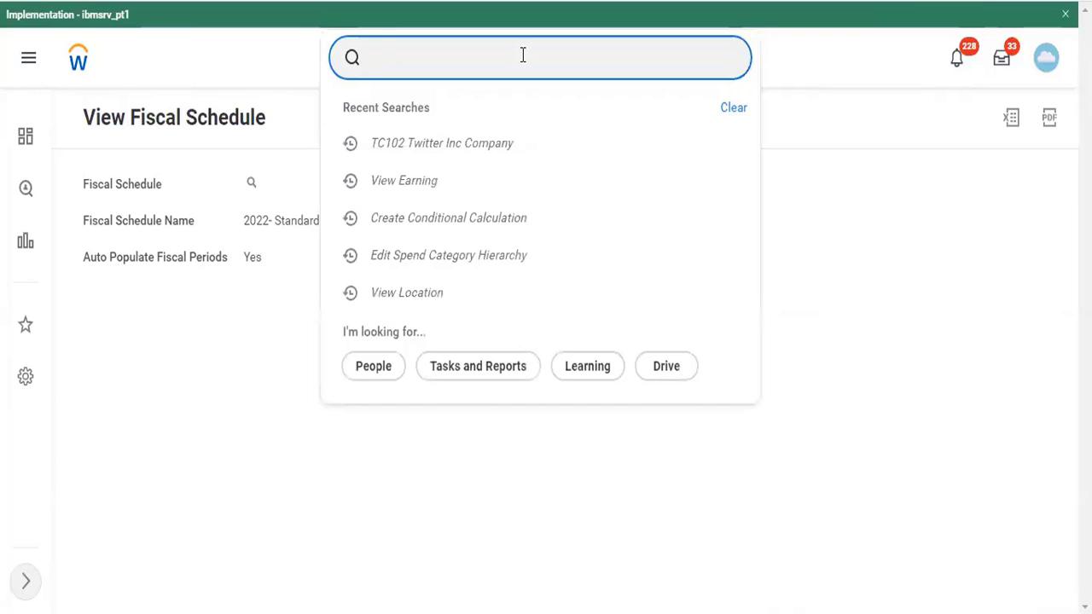
{"action": "type", "text": "cr fi"}
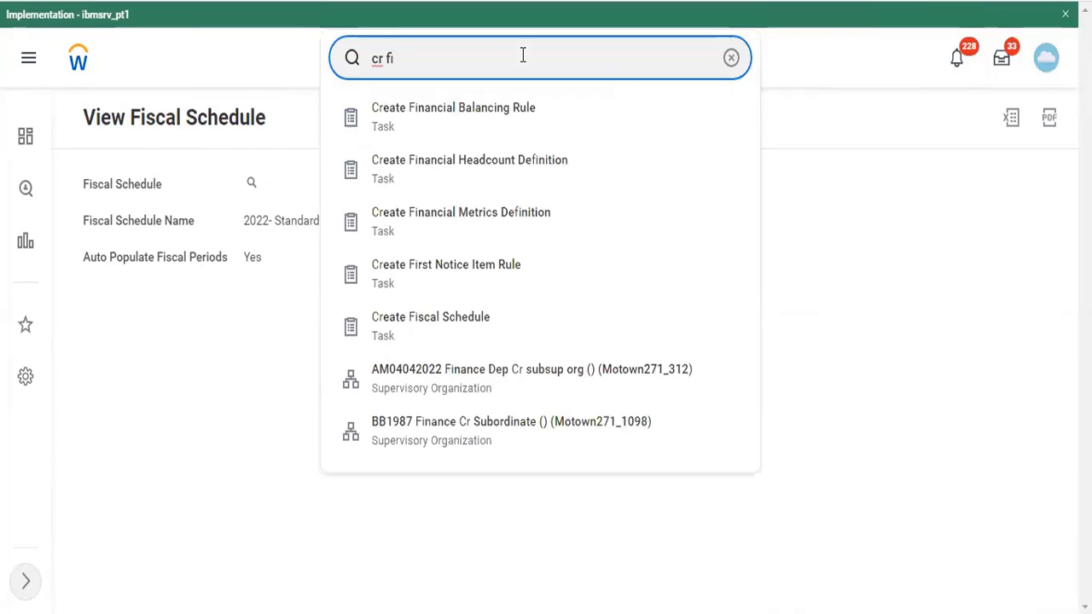
{"action": "type", "text": "sc"}
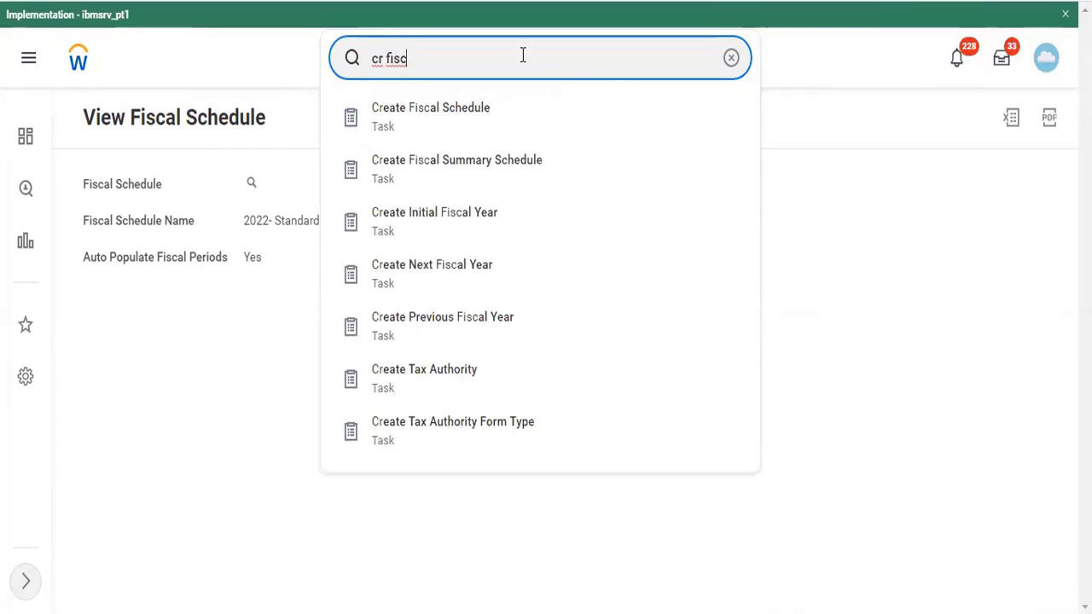
{"action": "key", "text": "Down"}
{"action": "key", "text": "Return"}
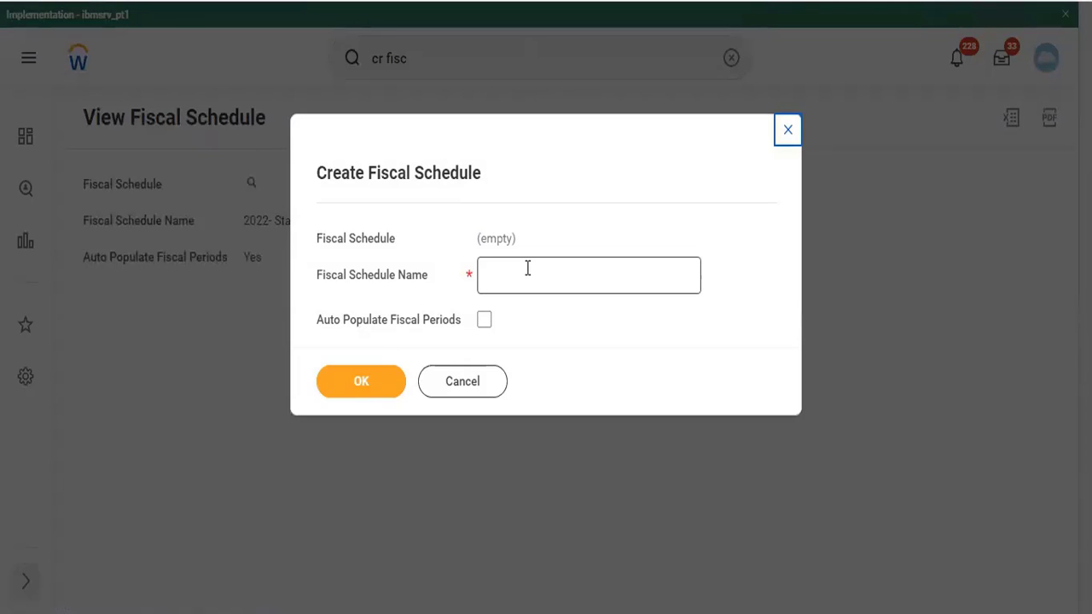
{"action": "left_click", "coordinate": [528, 268]}
{"action": "type", "text": "Dum"}
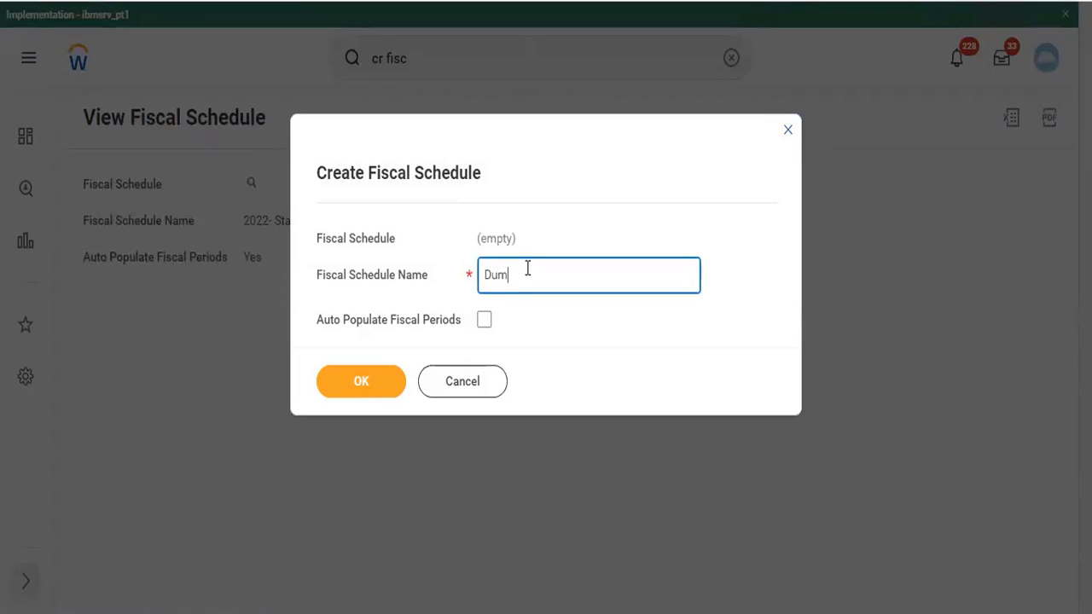
{"action": "type", "text": "my201"}
{"action": "left_click", "coordinate": [482, 323]}
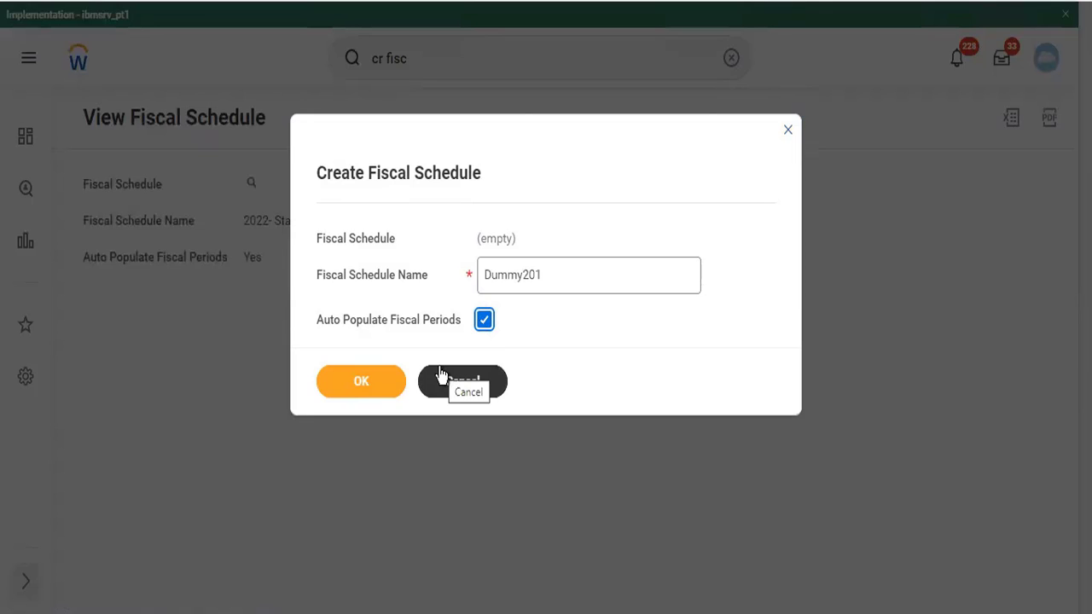
{"action": "left_click", "coordinate": [388, 382]}
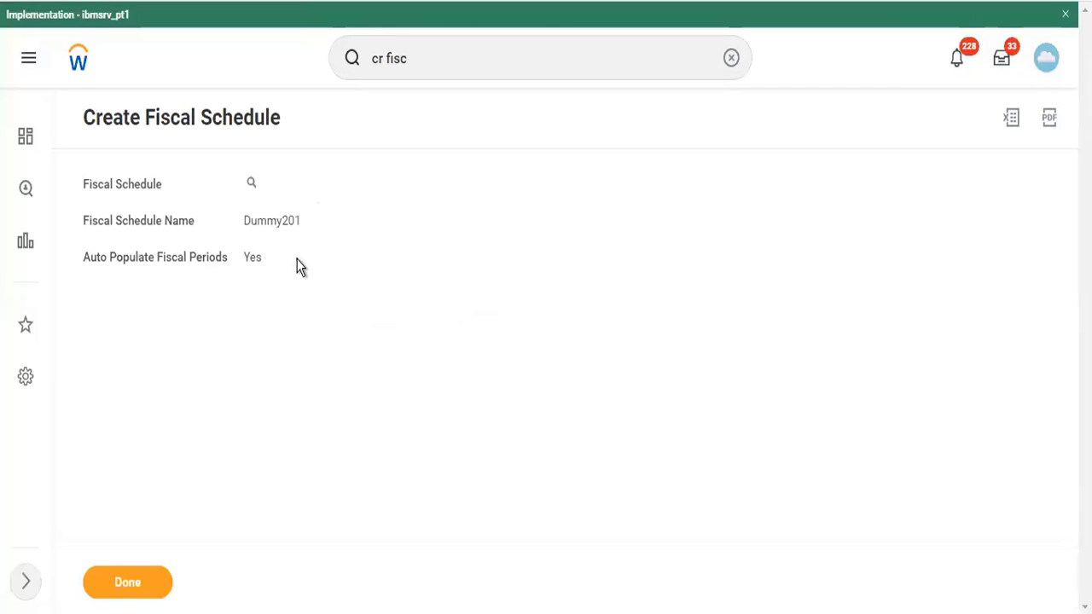
Step: Try to create a fiscal summary schedule for Dummy201, check its selectable fiscal posting intervals, and cancel the open forms
{"action": "left_click", "coordinate": [465, 51]}
{"action": "type", "text": "cr fiscal"}
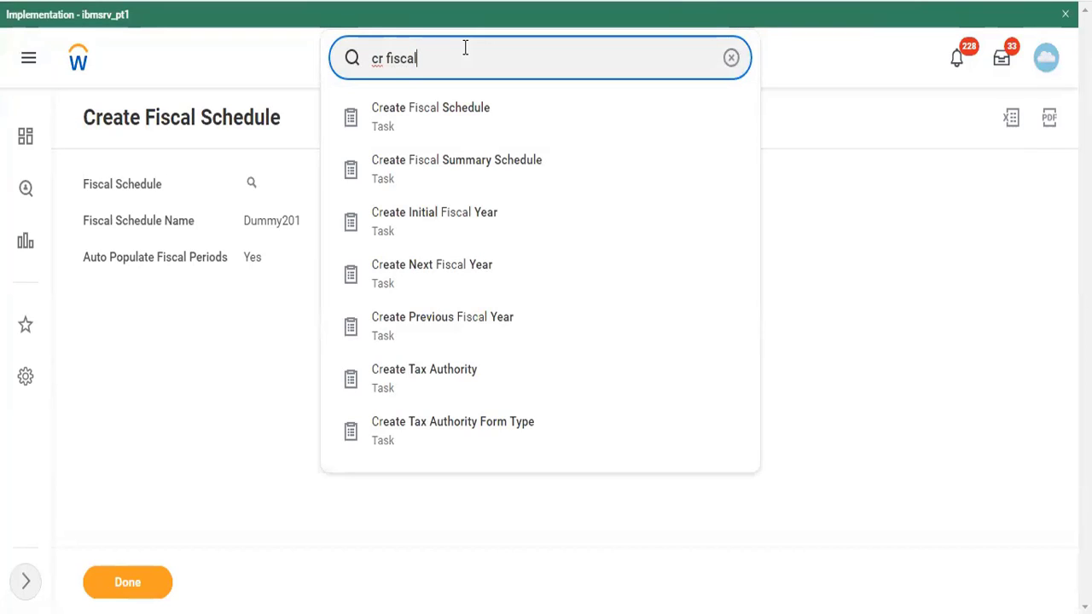
{"action": "key", "text": "Down"}
{"action": "key", "text": "Down"}
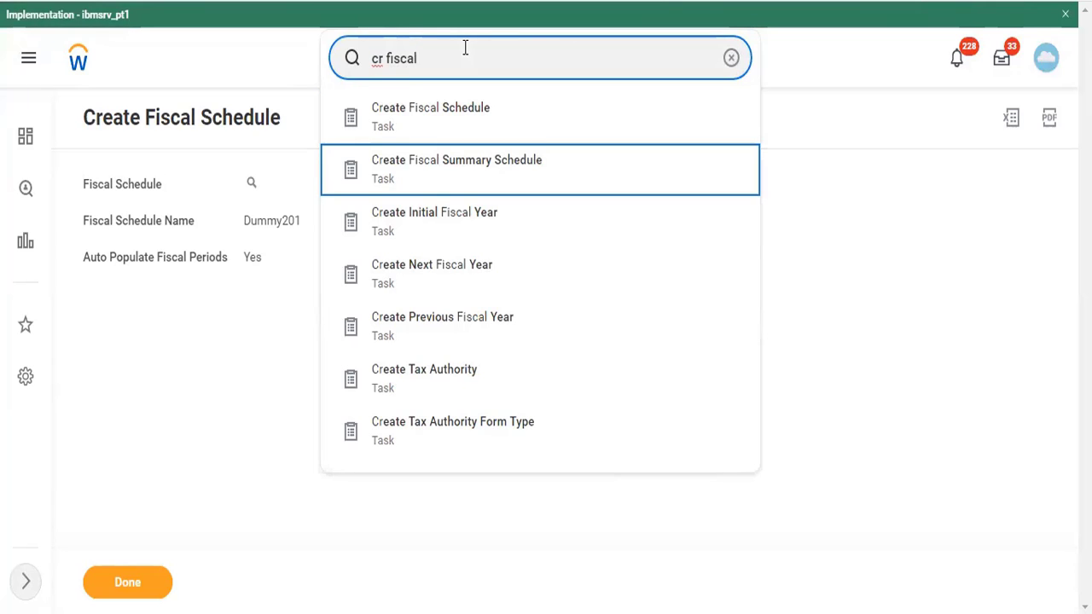
{"action": "key", "text": "Return"}
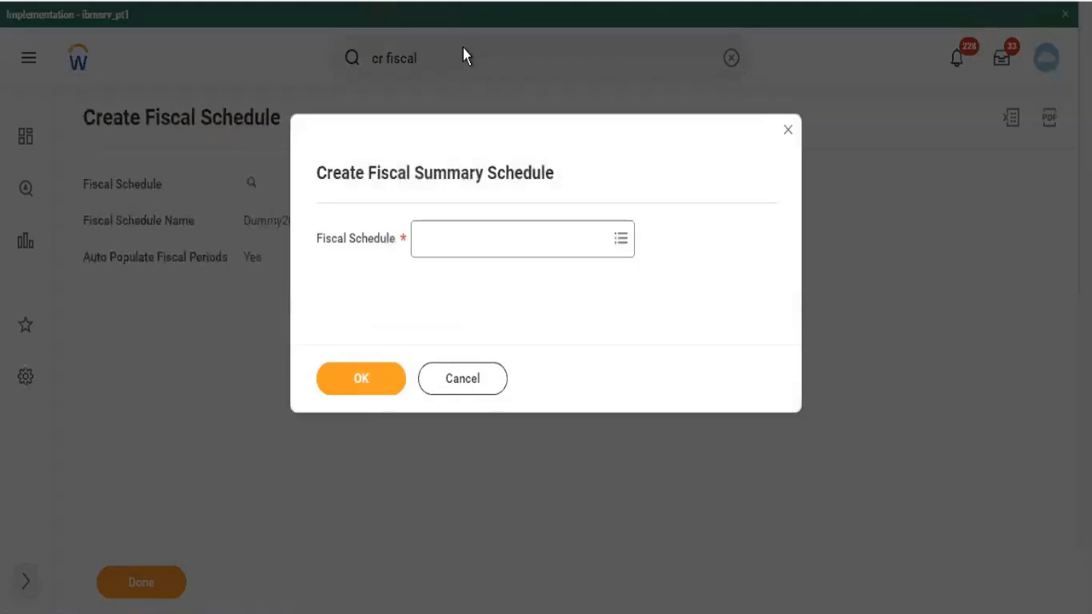
{"action": "left_click", "coordinate": [461, 239]}
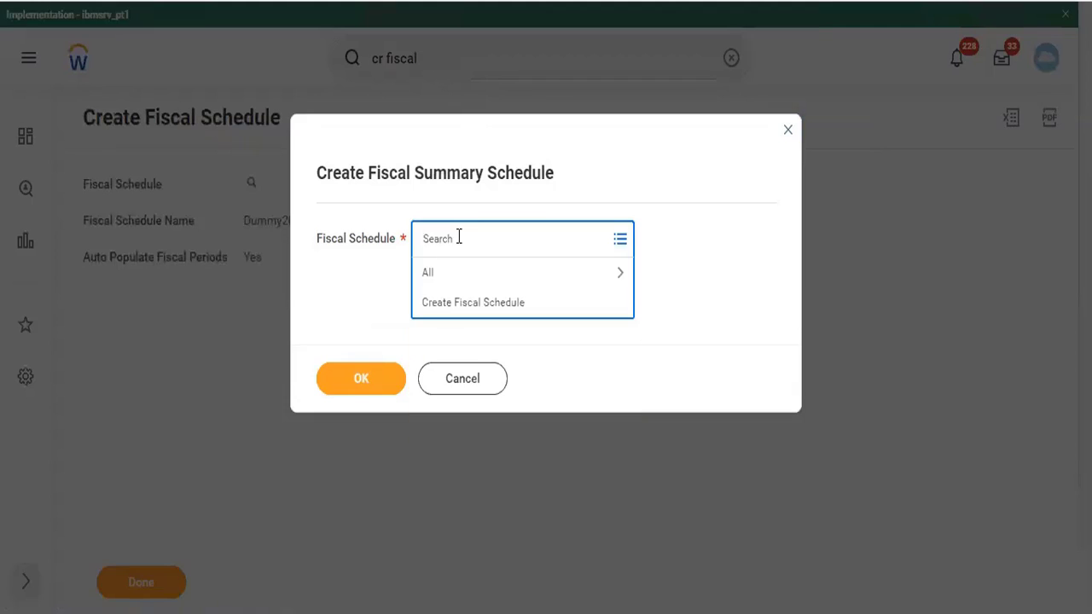
{"action": "type", "text": "dummy201"}
{"action": "key", "text": "Return"}
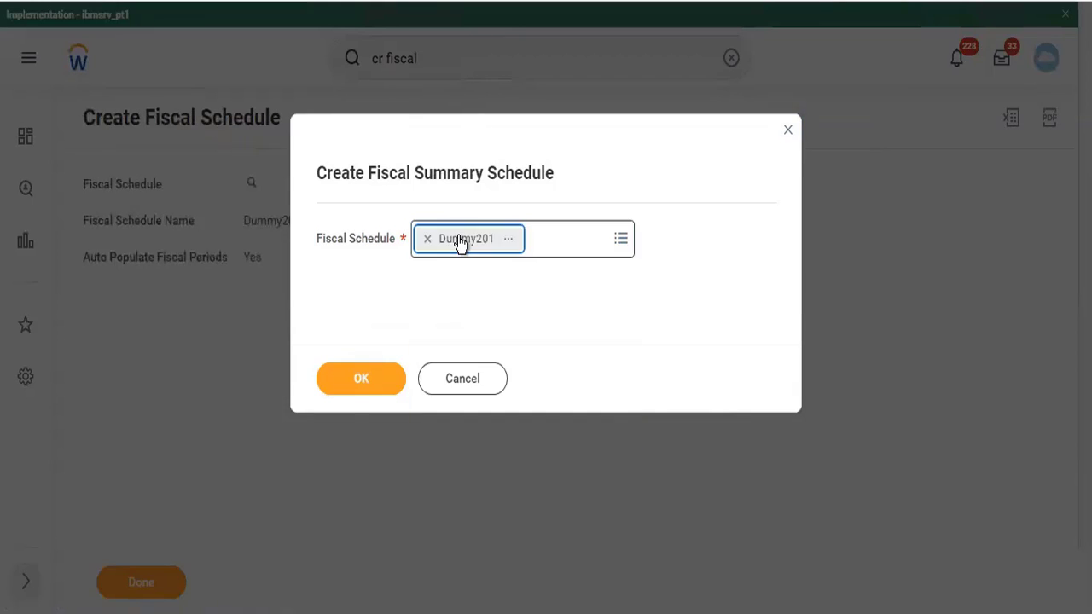
{"action": "left_click", "coordinate": [363, 382]}
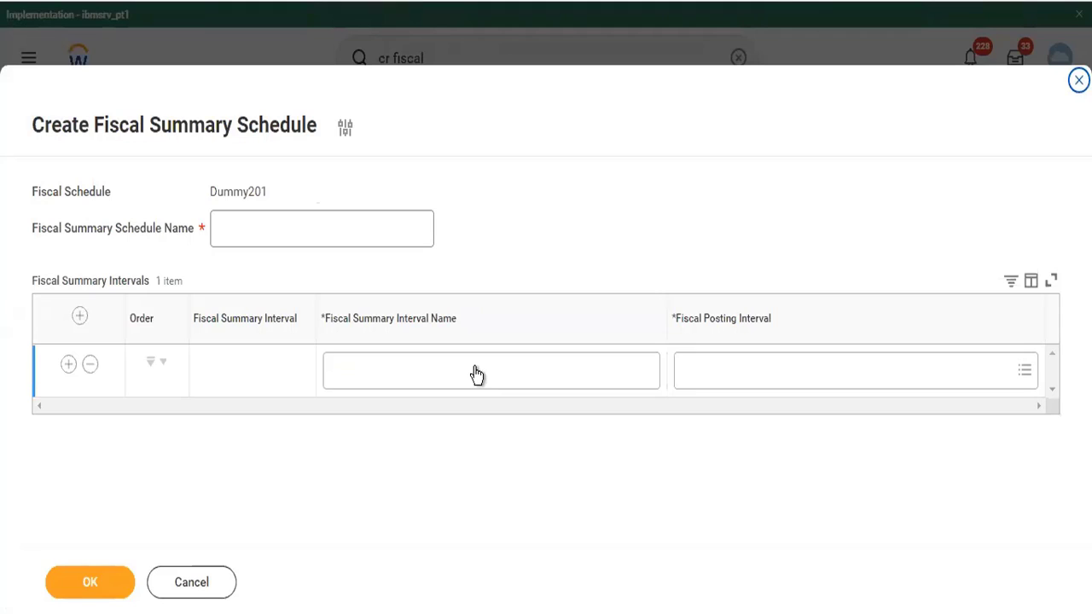
{"action": "left_click", "coordinate": [691, 376]}
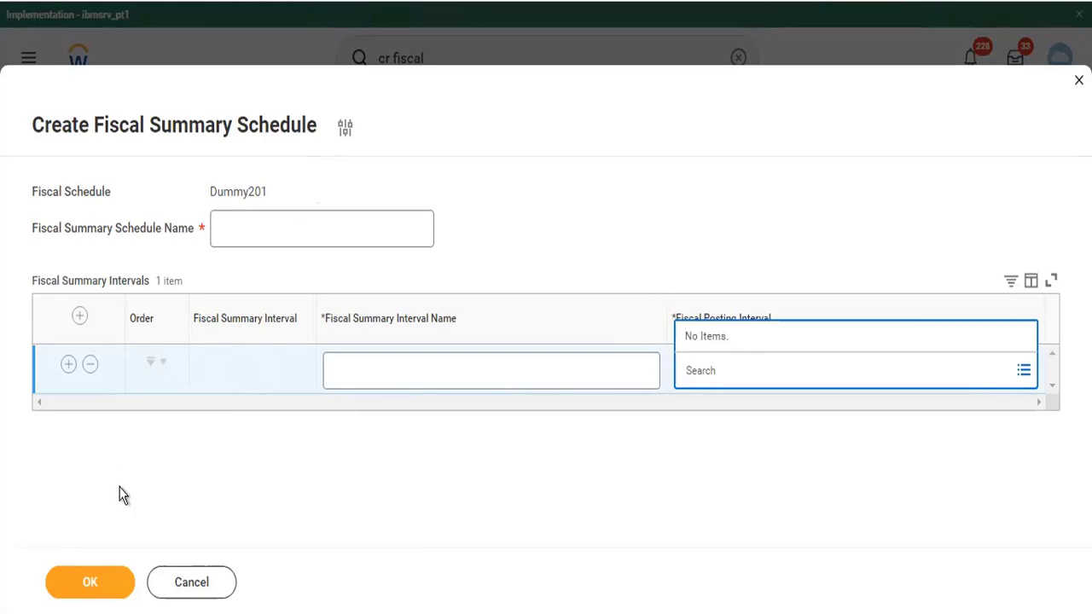
{"action": "left_click", "coordinate": [177, 589]}
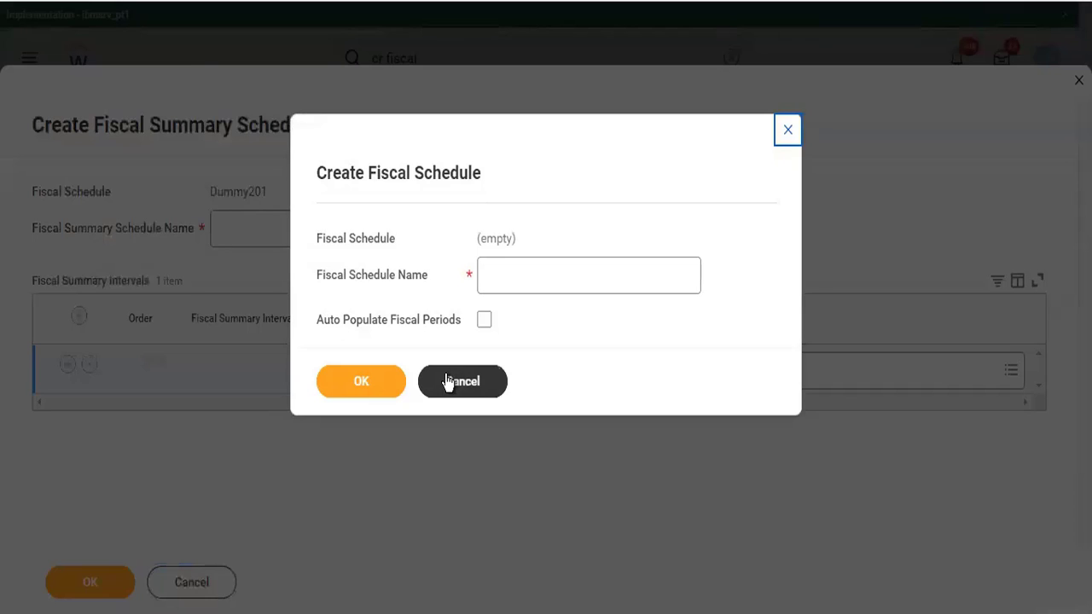
{"action": "left_click", "coordinate": [448, 381]}
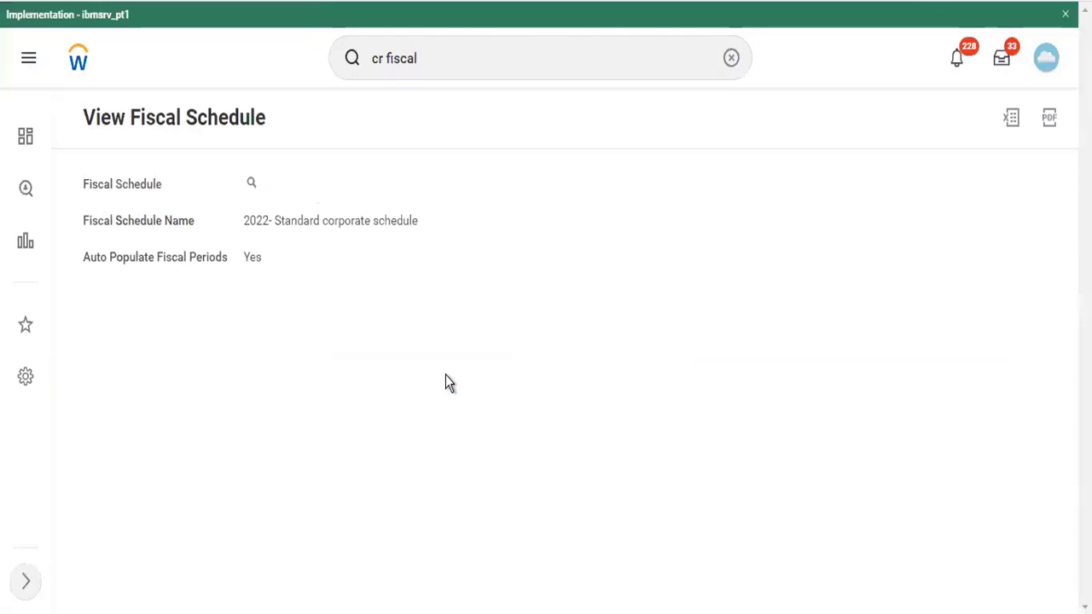
Step: Search for "posting inter" and open the Maintain Fiscal Schedule Posting Intervals task
{"action": "left_click", "coordinate": [489, 64]}
{"action": "key", "text": "BackSpace"}
{"action": "key", "text": "BackSpace"}
{"action": "key", "text": "BackSpace"}
{"action": "key", "text": "BackSpace"}
{"action": "key", "text": "BackSpace"}
{"action": "key", "text": "BackSpace"}
{"action": "key", "text": "BackSpace"}
{"action": "key", "text": "BackSpace"}
{"action": "key", "text": "BackSpace"}
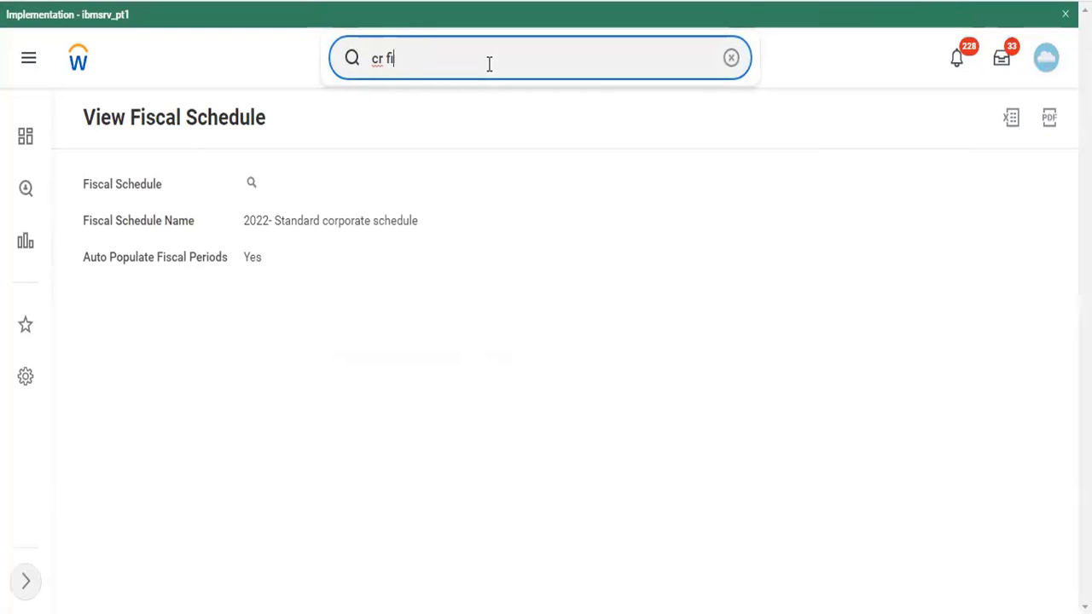
{"action": "type", "text": "post"}
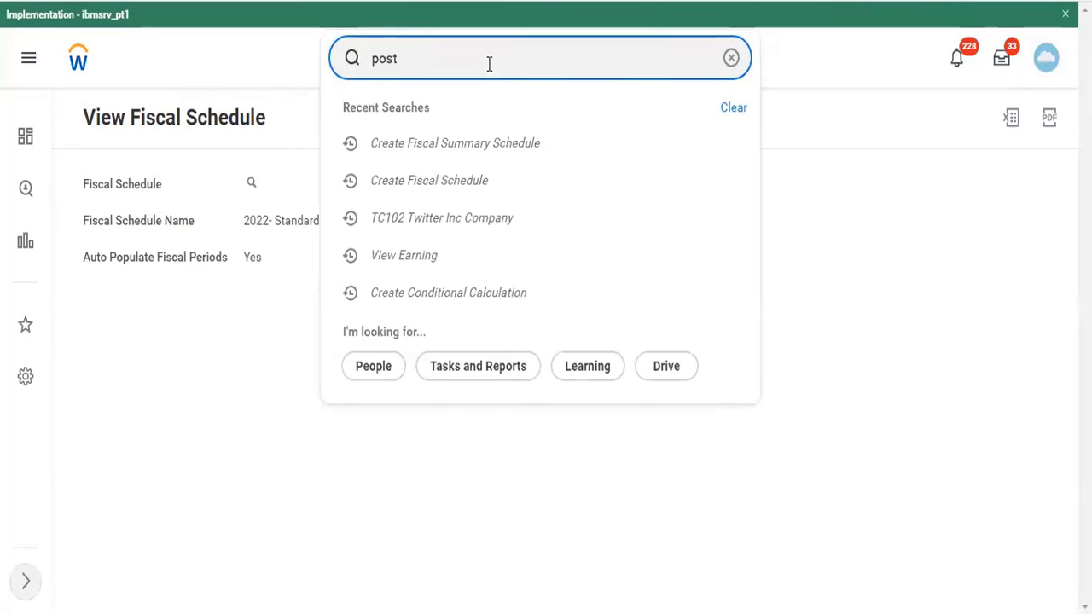
{"action": "type", "text": "ing inet"}
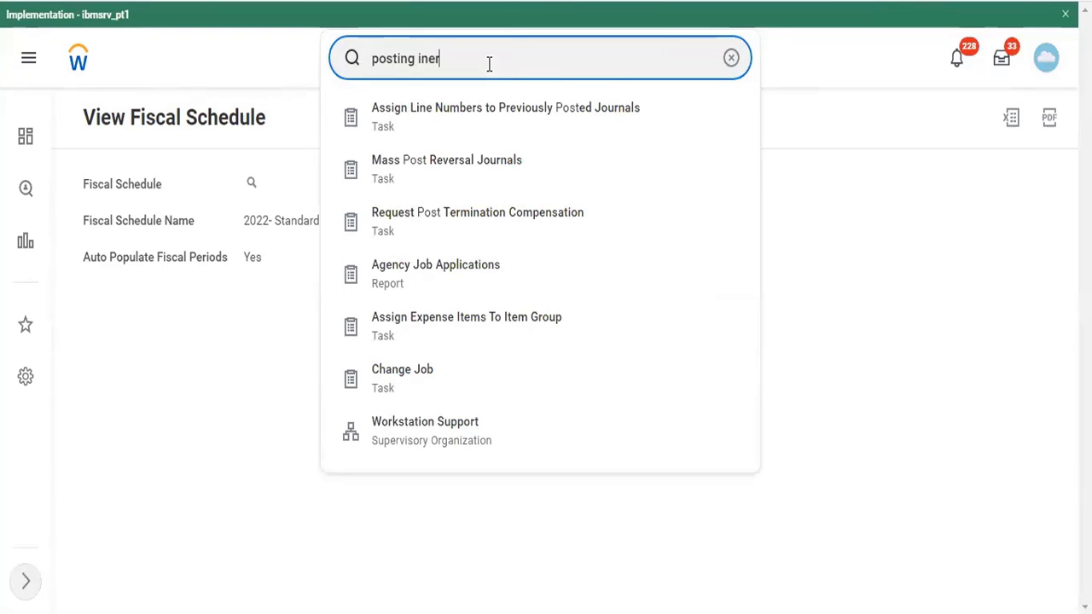
{"action": "key", "text": "BackSpace"}
{"action": "key", "text": "BackSpace"}
{"action": "type", "text": "ter"}
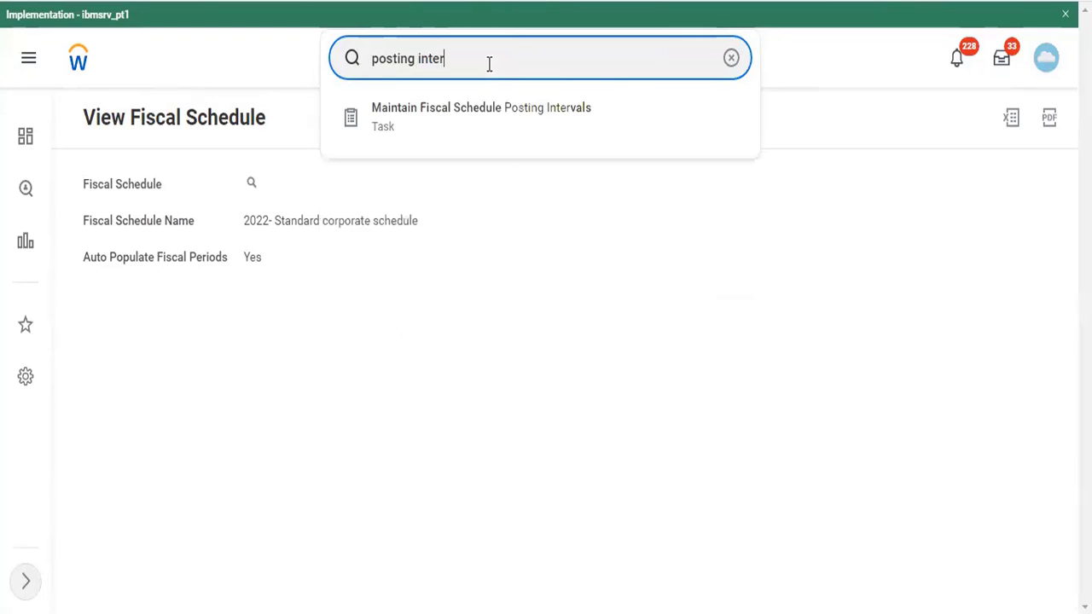
{"action": "key", "text": "Down"}
{"action": "key", "text": "Return"}
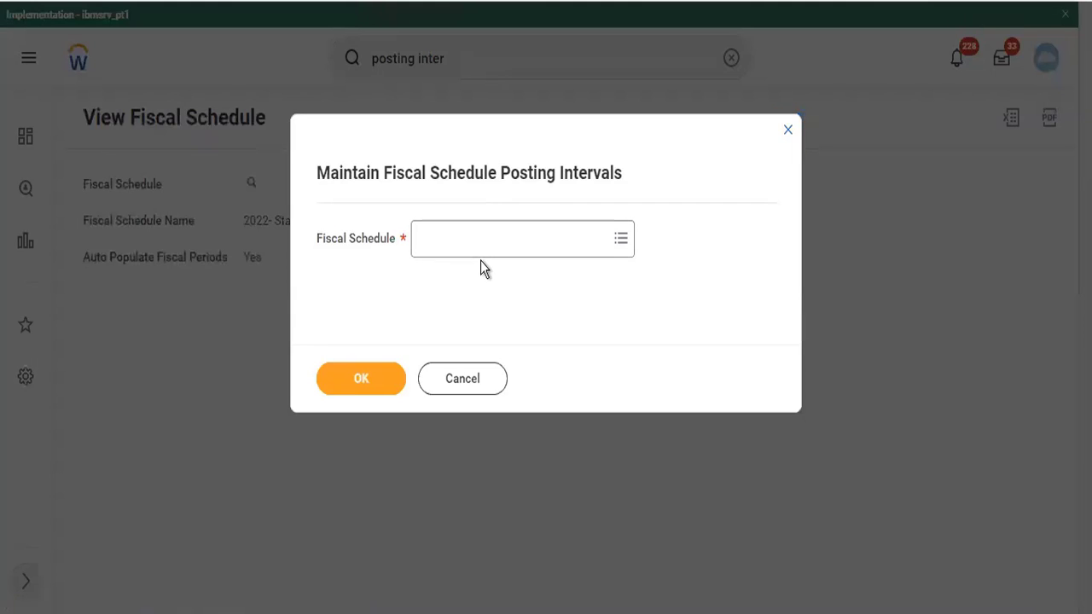
Step: Choose Dummy201 as the fiscal schedule and proceed to its posting intervals table
{"action": "left_click", "coordinate": [482, 246]}
{"action": "type", "text": "dummy"}
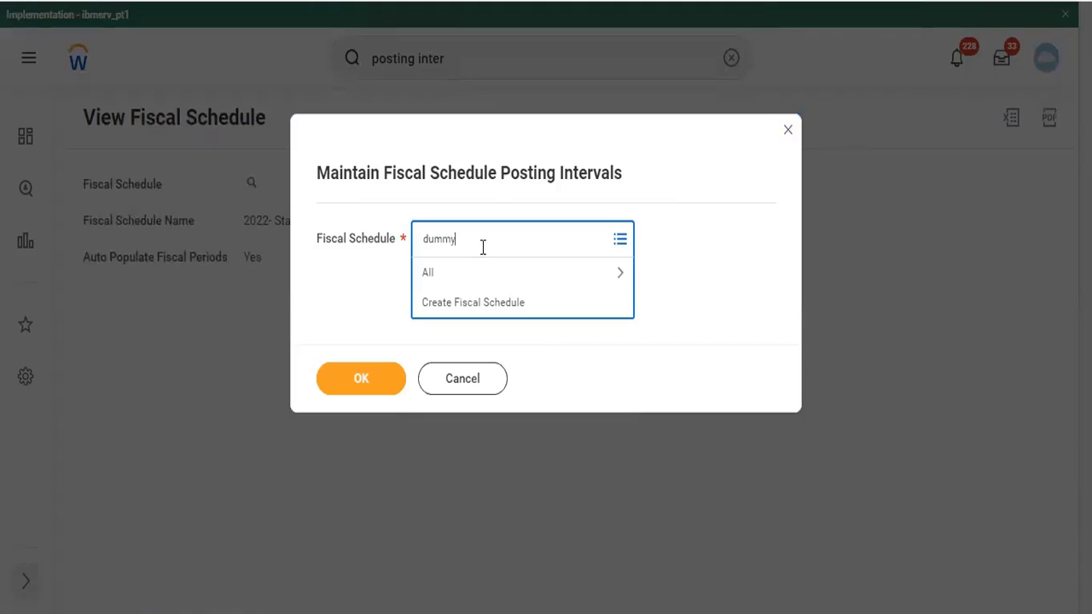
{"action": "key", "text": "Return"}
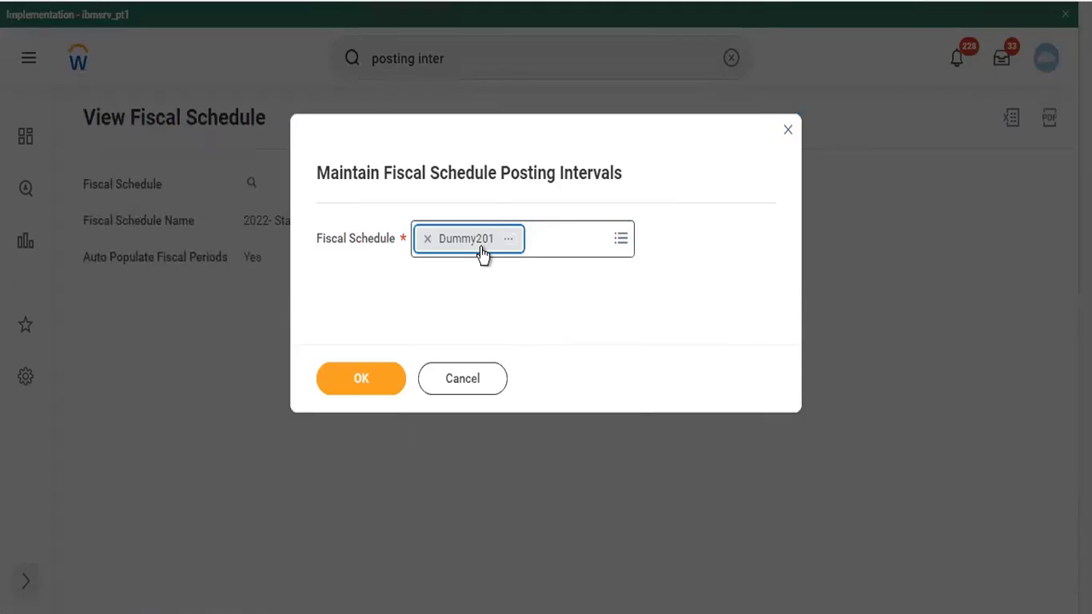
{"action": "left_click", "coordinate": [376, 381]}
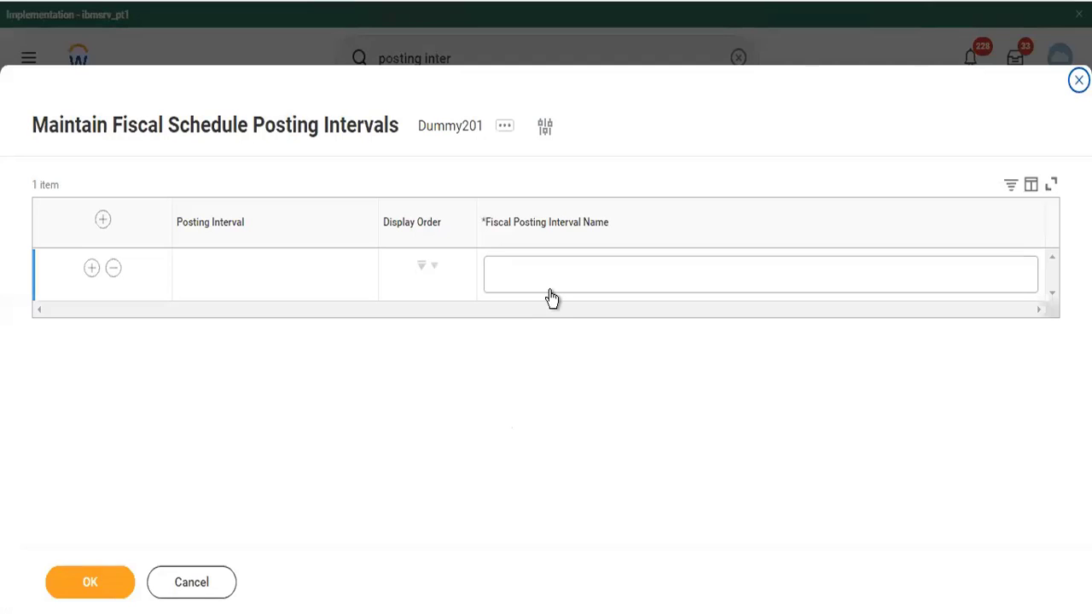
Step: Enter Jan, Feb and Mar as the first three fiscal posting interval names of Dummy201, each in its own row
{"action": "left_click", "coordinate": [551, 289]}
{"action": "type", "text": "jan"}
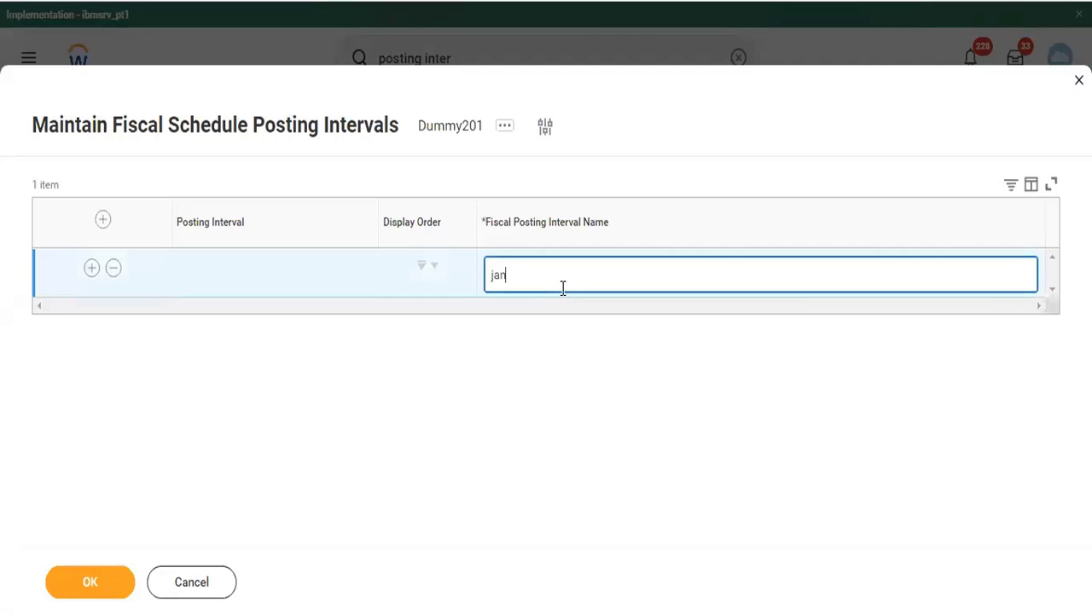
{"action": "key", "text": "BackSpace"}
{"action": "key", "text": "BackSpace"}
{"action": "key", "text": "BackSpace"}
{"action": "type", "text": "Jan"}
{"action": "left_click", "coordinate": [93, 270]}
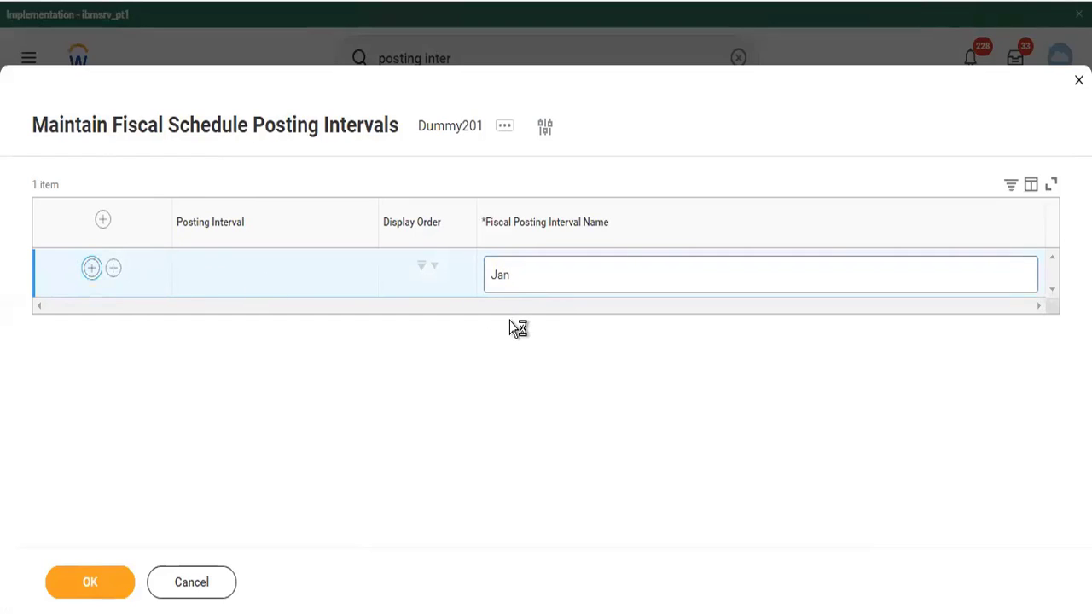
{"action": "type", "text": "Feb"}
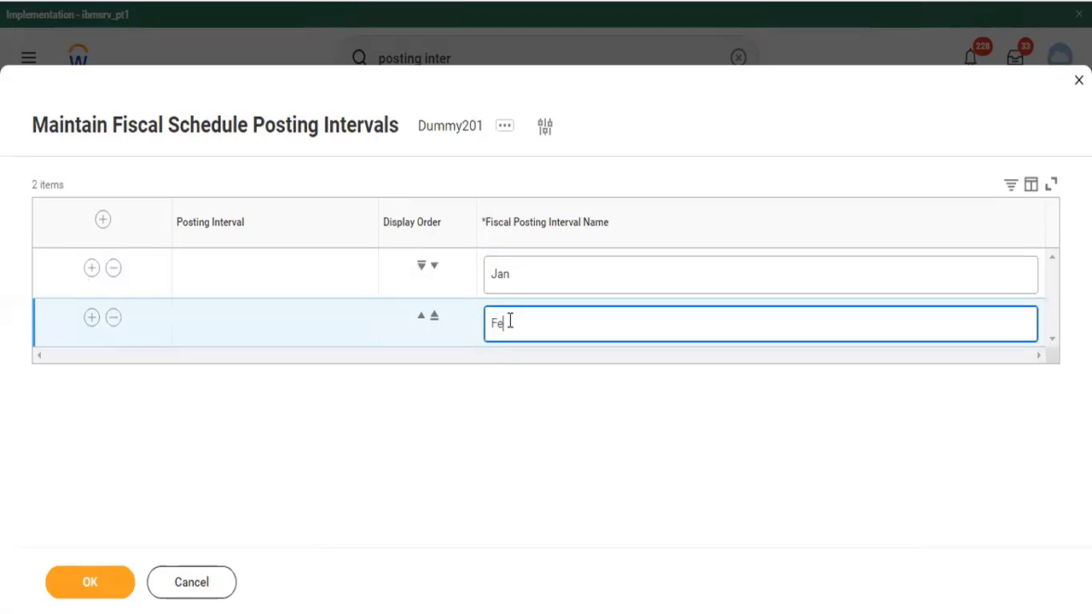
{"action": "left_click", "coordinate": [91, 324]}
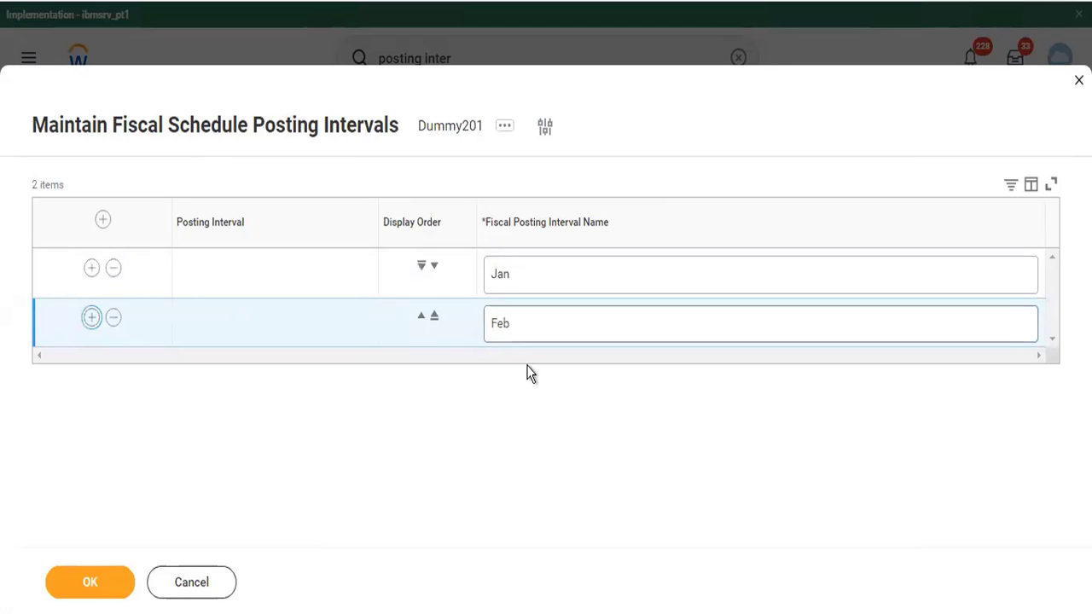
{"action": "type", "text": "Mar"}
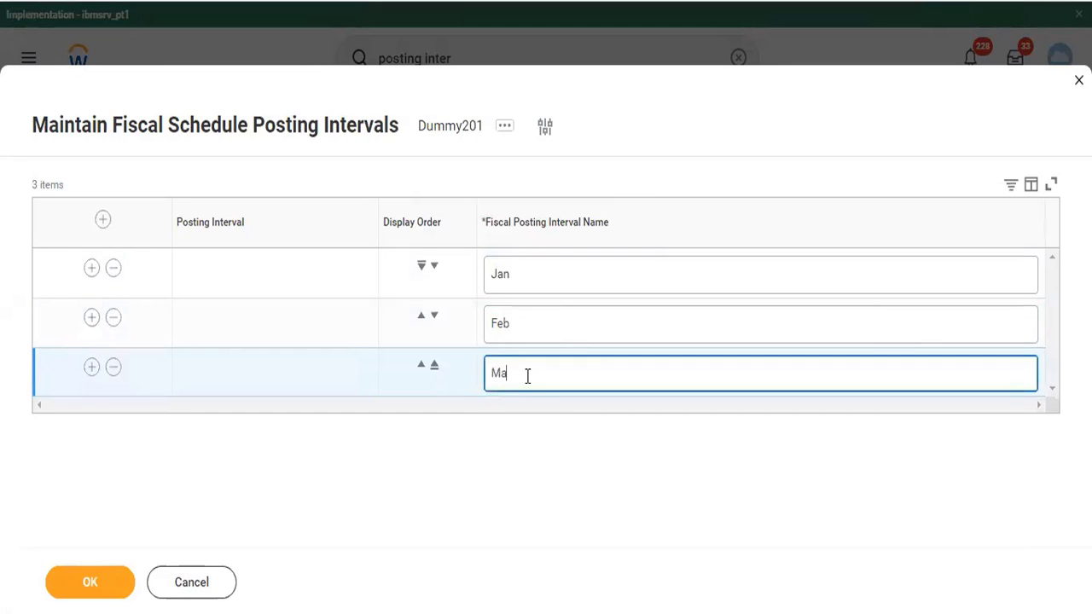
Step: Add three more posting interval rows below Mar and name them Apr, May and Jun
{"action": "left_click", "coordinate": [90, 366]}
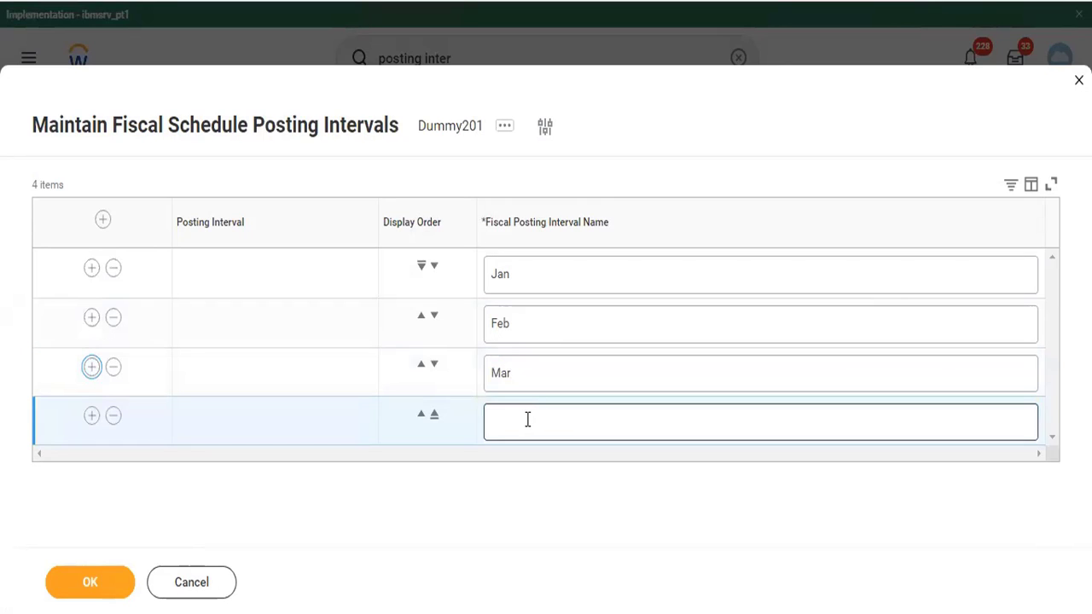
{"action": "type", "text": "Apr"}
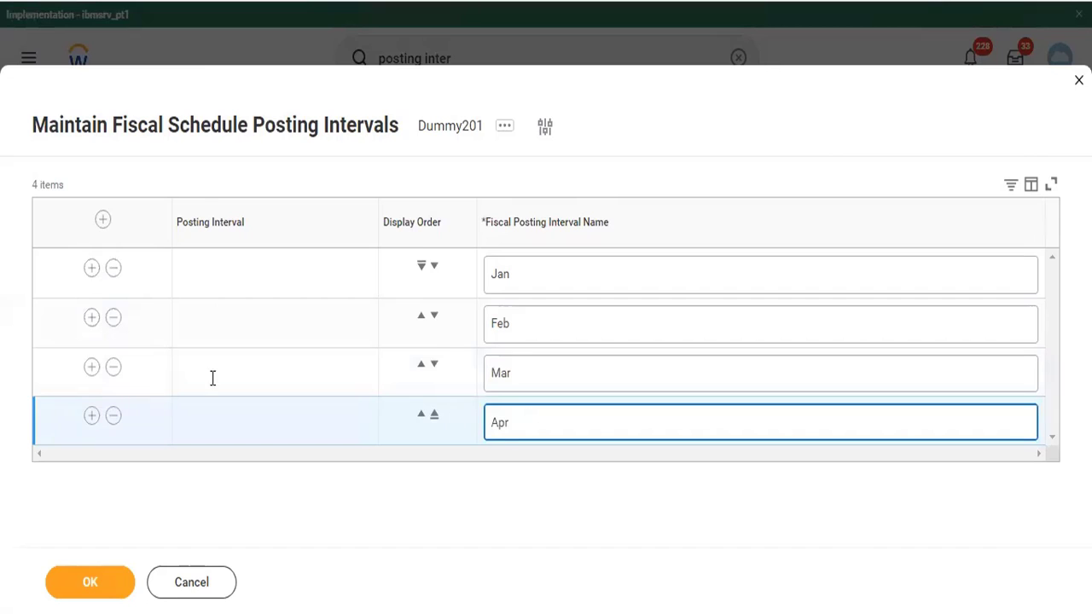
{"action": "left_click", "coordinate": [91, 416]}
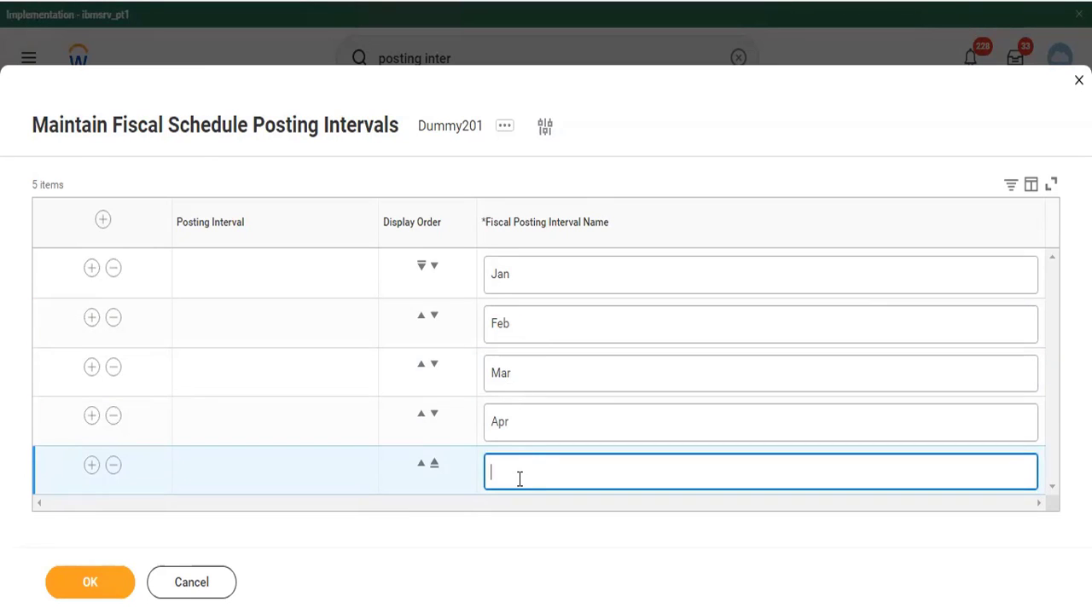
{"action": "type", "text": "May"}
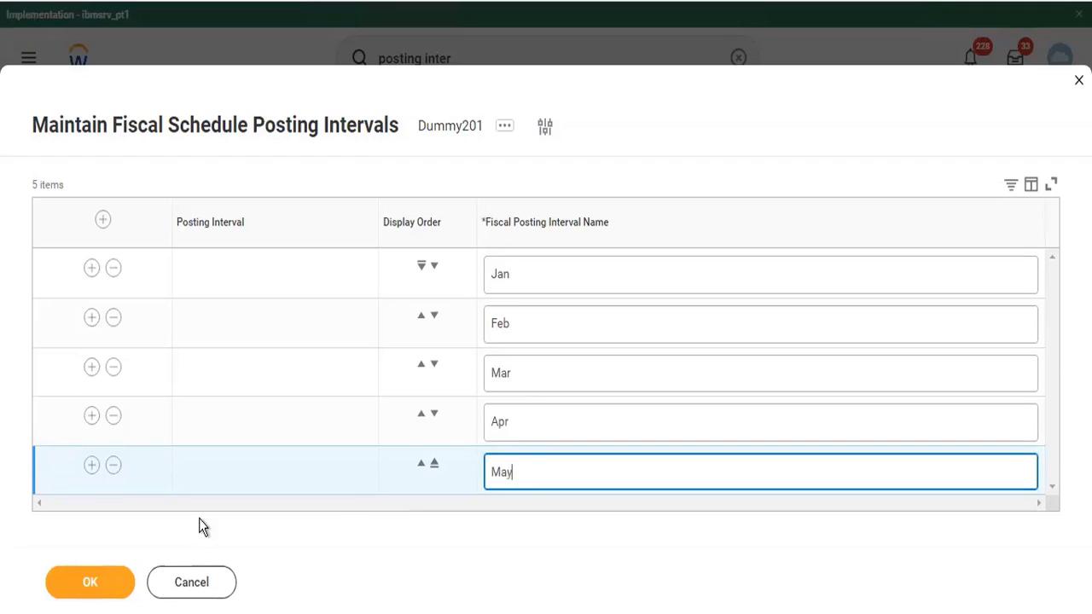
{"action": "left_click", "coordinate": [92, 465]}
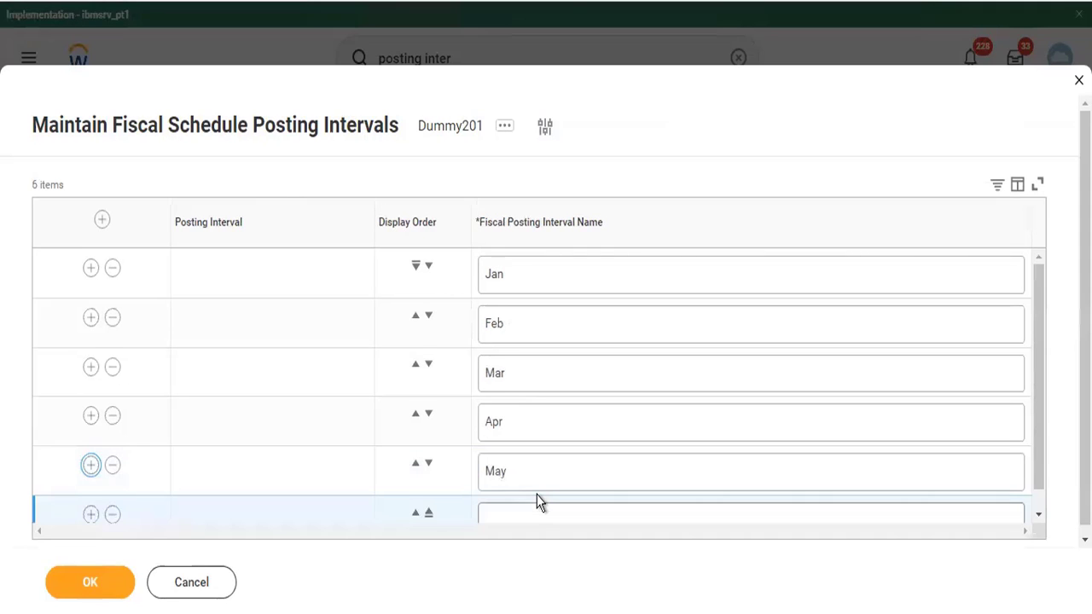
{"action": "left_click", "coordinate": [519, 490]}
{"action": "type", "text": "June"}
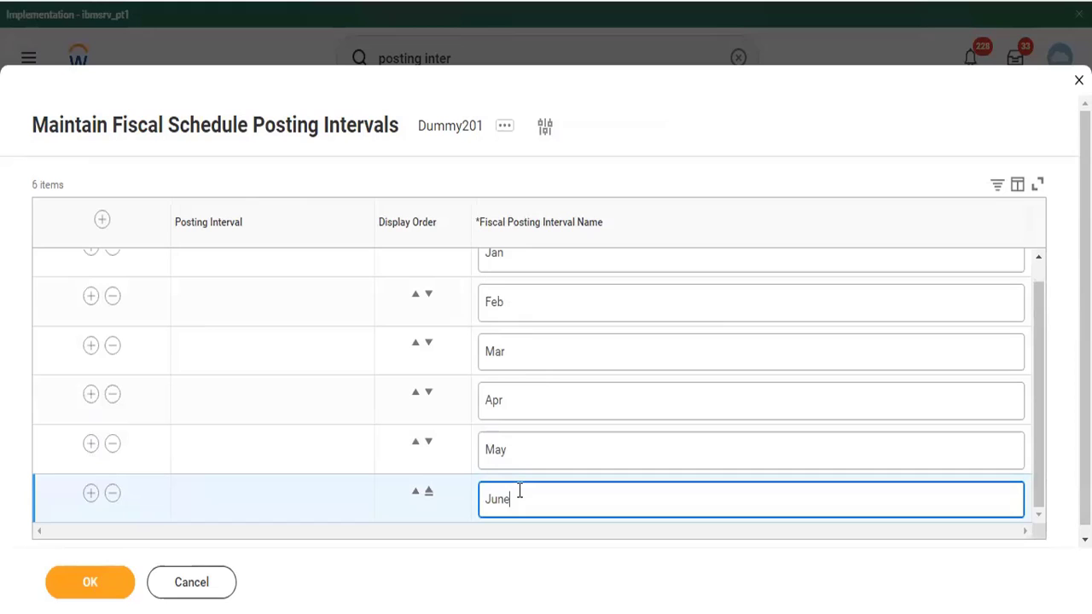
{"action": "key", "text": "BackSpace"}
Step: Add two posting interval rows below Jun and name them Jul and Aug
{"action": "left_click", "coordinate": [91, 493]}
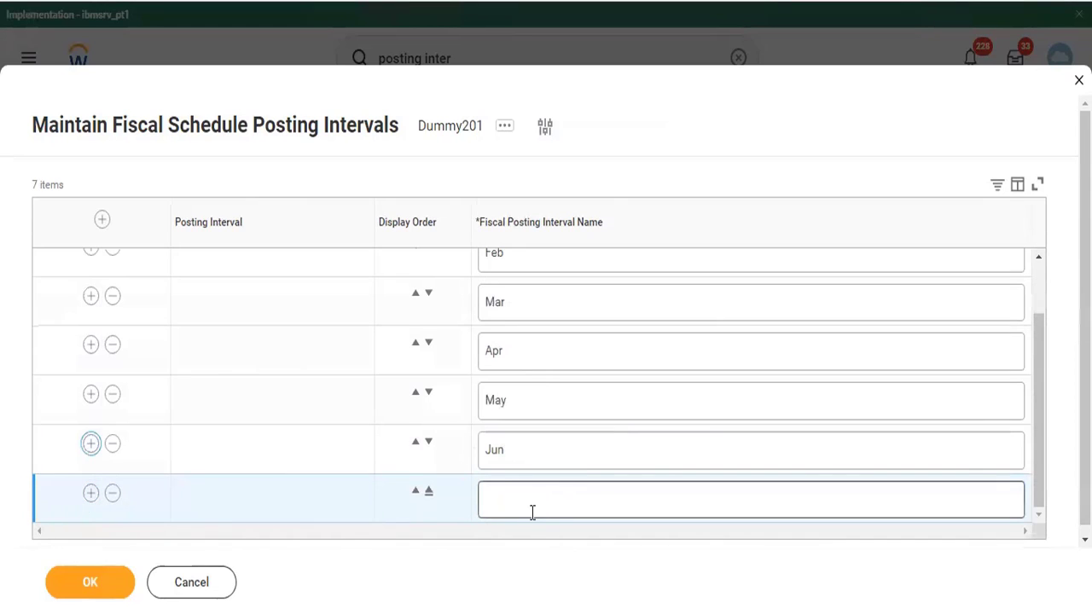
{"action": "left_click", "coordinate": [504, 500]}
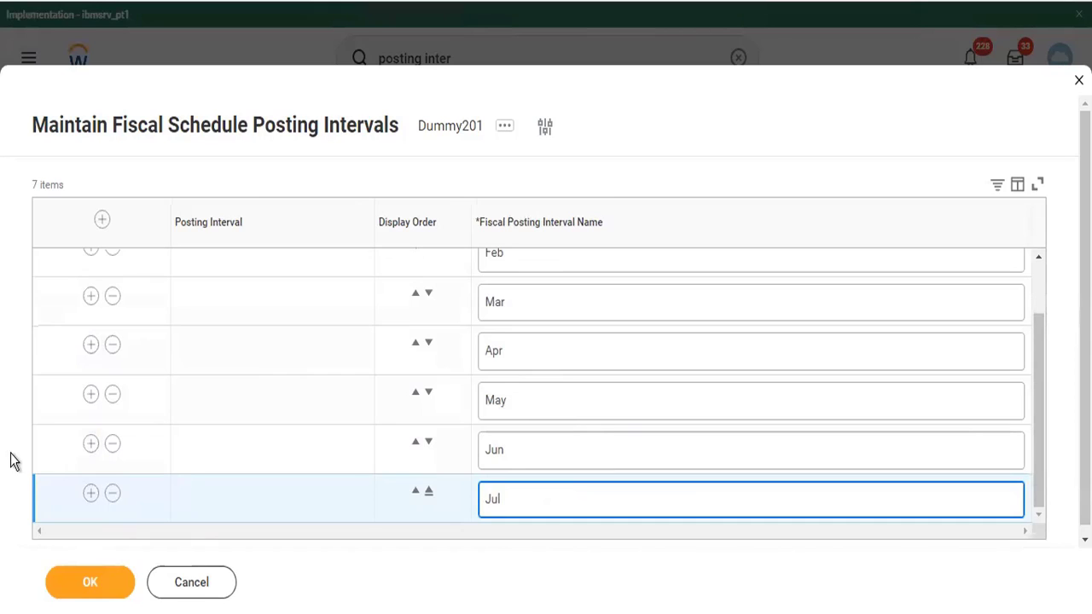
{"action": "left_click", "coordinate": [90, 493]}
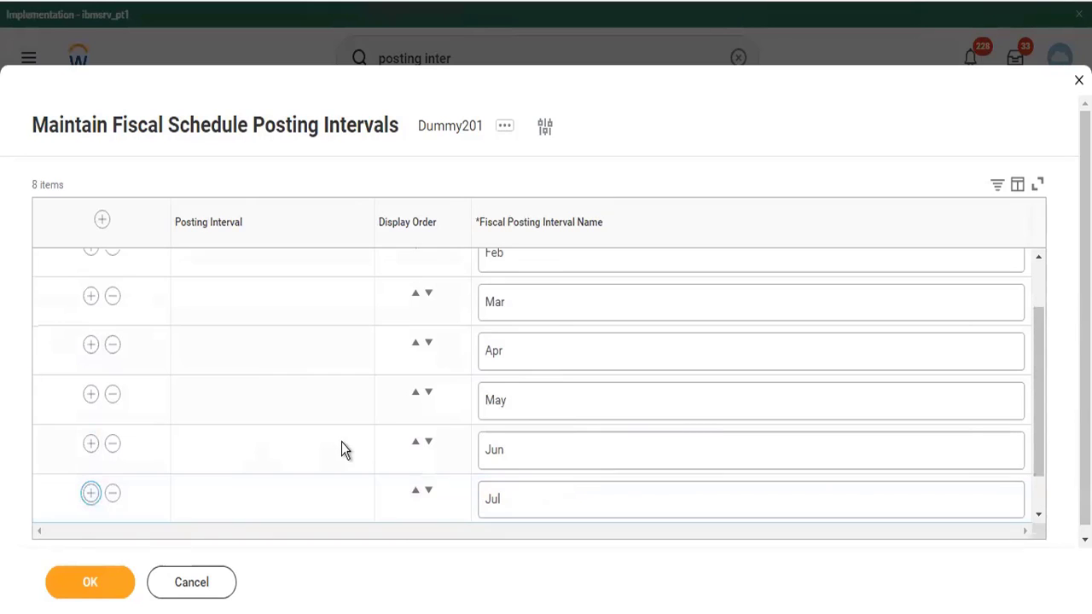
{"action": "left_click", "coordinate": [502, 503]}
{"action": "type", "text": "Aug"}
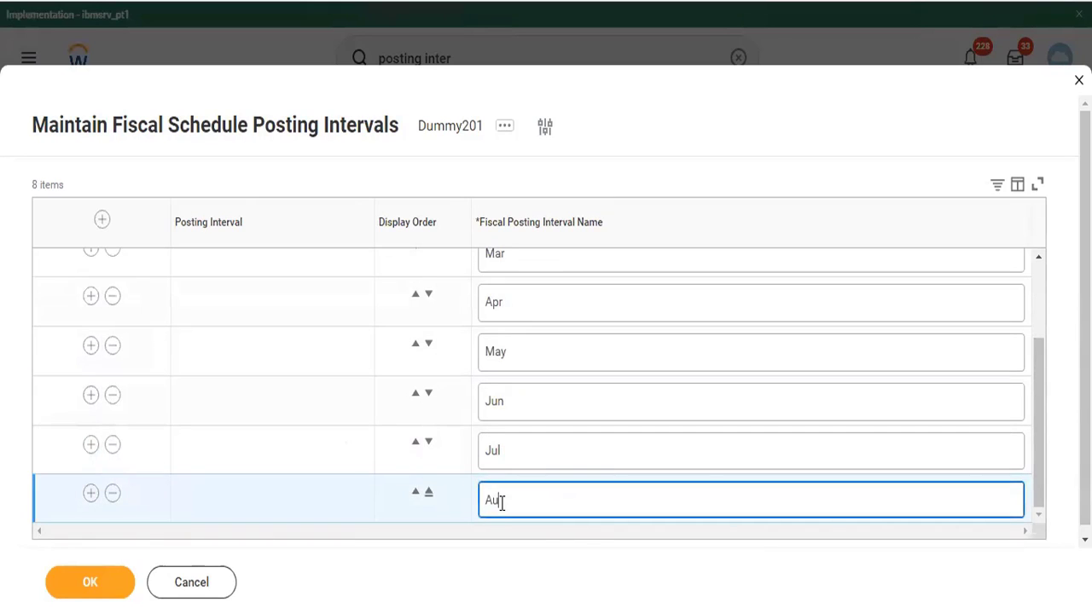
Step: Add a posting interval row below Aug and name it Sep
{"action": "scroll", "coordinate": [500, 510], "scroll_direction": "down", "scroll_amount": 1}
{"action": "left_click", "coordinate": [90, 430]}
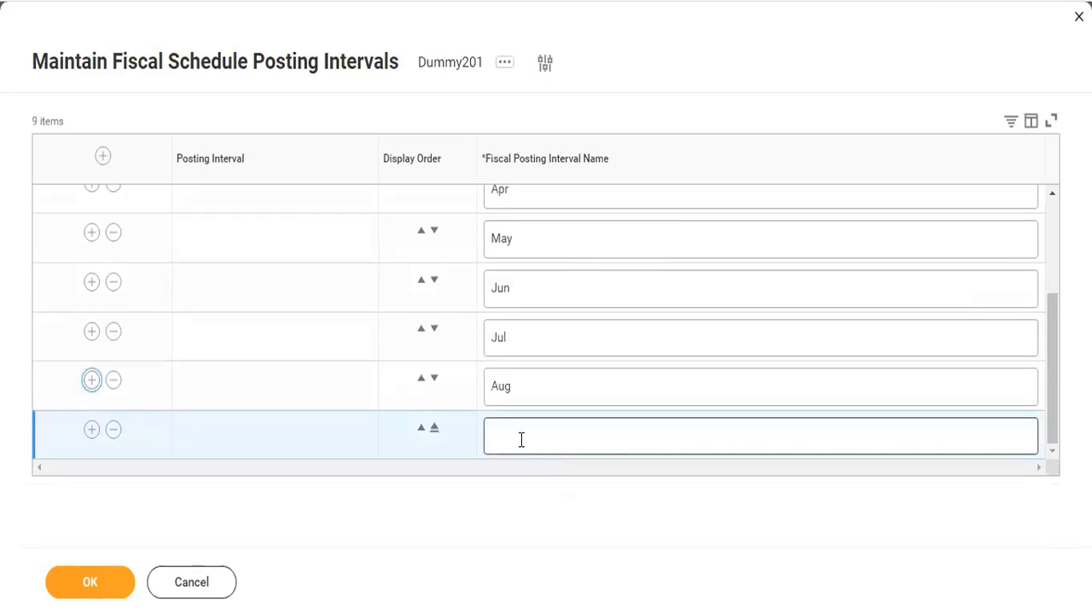
{"action": "left_click", "coordinate": [521, 439]}
{"action": "type", "text": "SSep"}
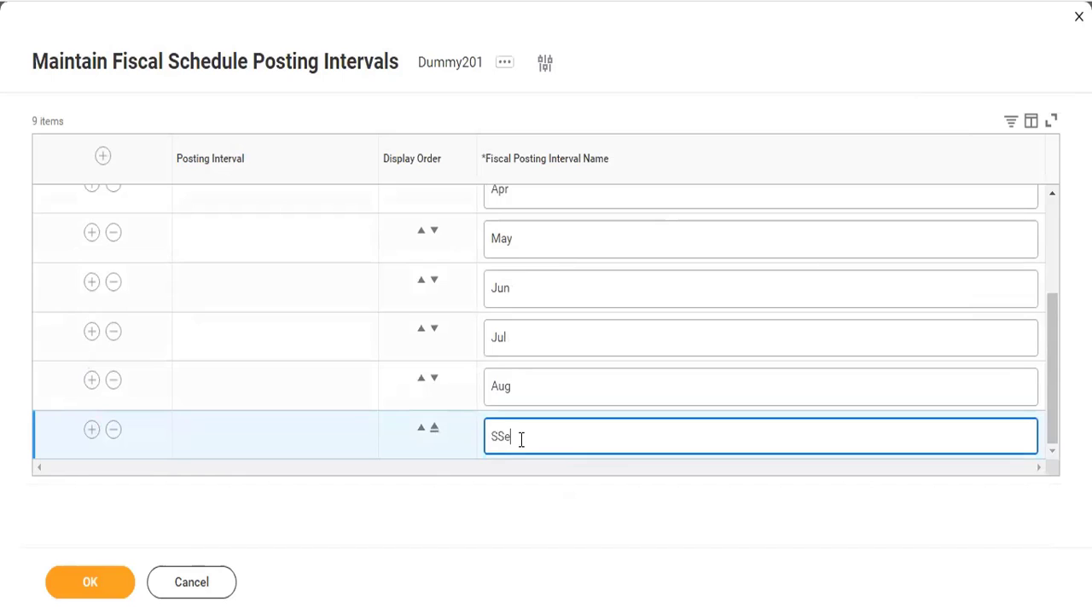
{"action": "key", "text": "BackSpace"}
{"action": "key", "text": "BackSpace"}
{"action": "key", "text": "BackSpace"}
{"action": "type", "text": "ep"}
Step: Add two posting interval rows below Sep and name them Oct and Nov
{"action": "left_click", "coordinate": [91, 429]}
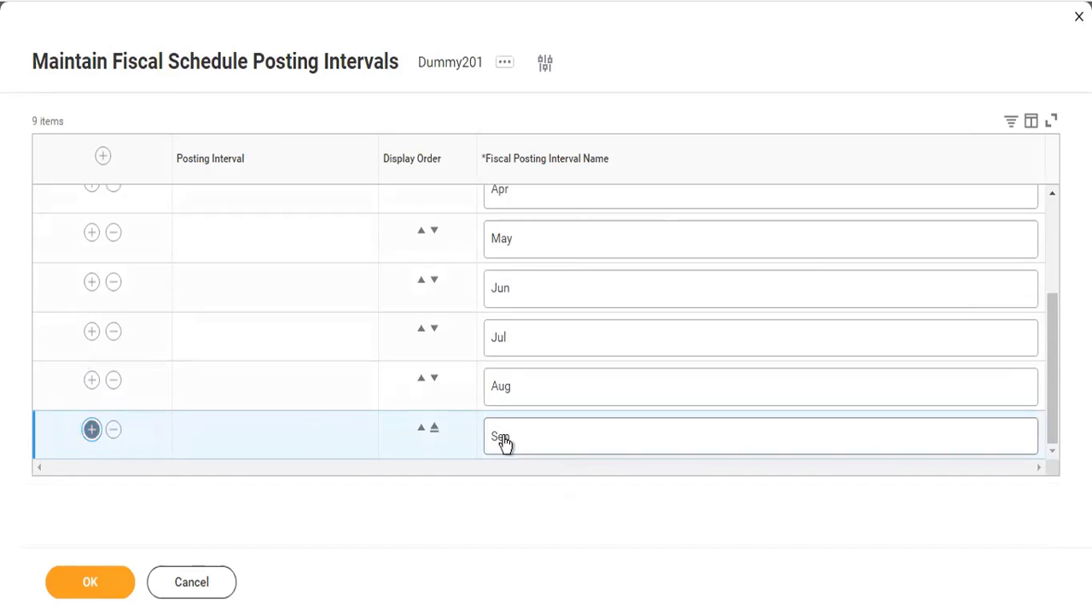
{"action": "left_click", "coordinate": [509, 448]}
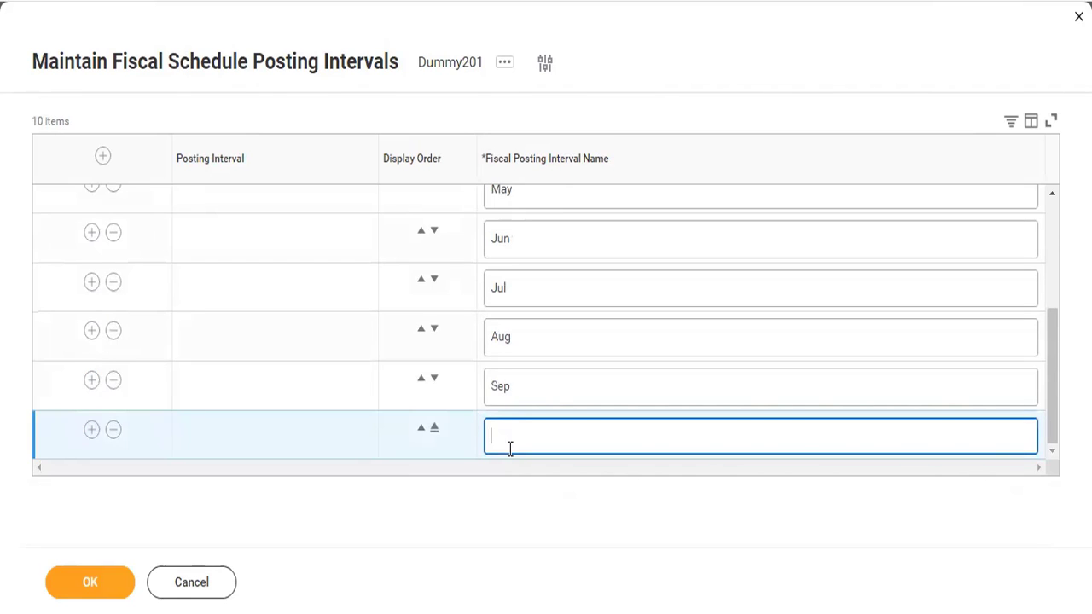
{"action": "type", "text": "Oct"}
{"action": "left_click", "coordinate": [91, 429]}
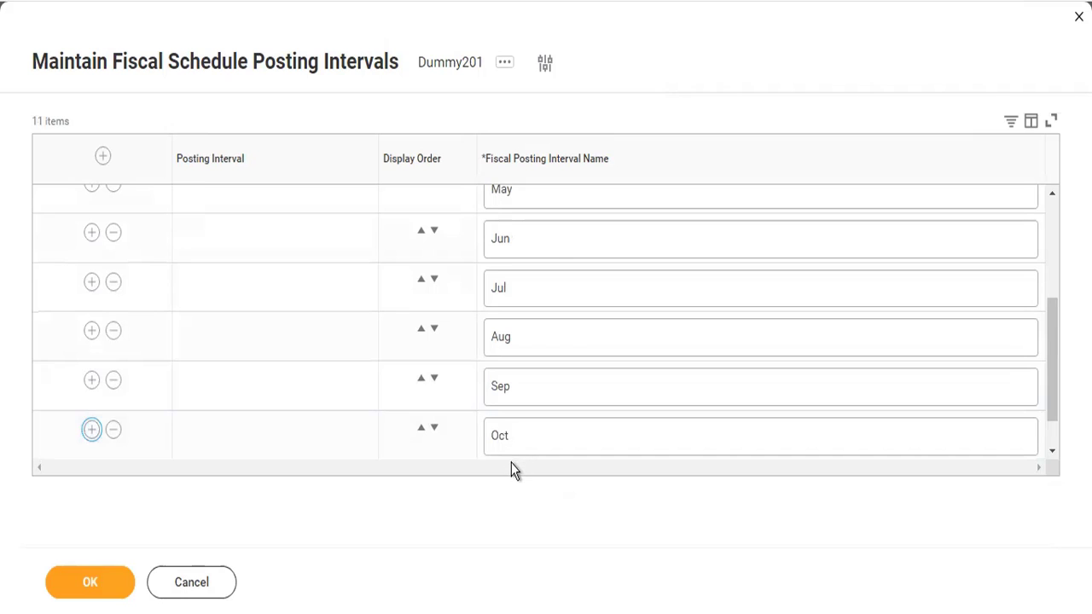
{"action": "left_click", "coordinate": [521, 450]}
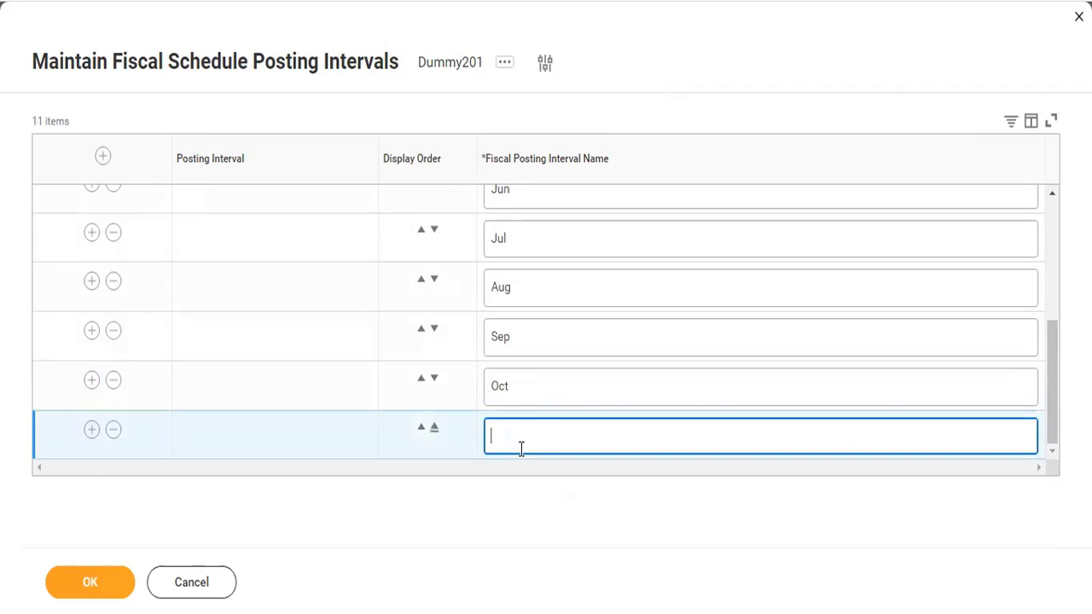
{"action": "type", "text": "Nov"}
Step: Add a final posting interval row named Dec, making sure the row above it is named Nov
{"action": "left_click", "coordinate": [92, 431]}
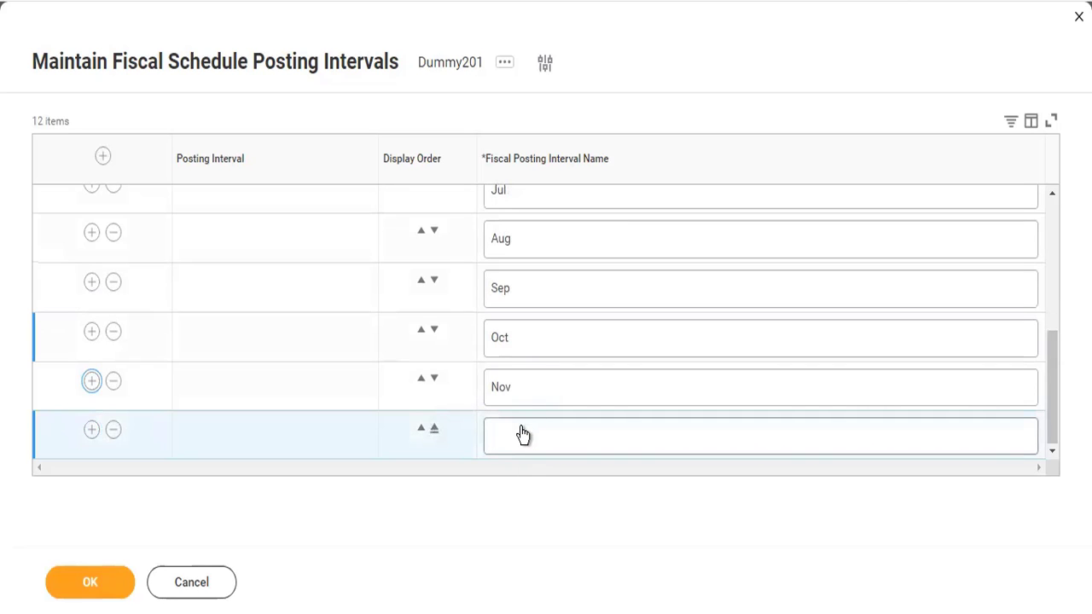
{"action": "left_click", "coordinate": [523, 435]}
{"action": "type", "text": "De"}
{"action": "left_click", "coordinate": [522, 431]}
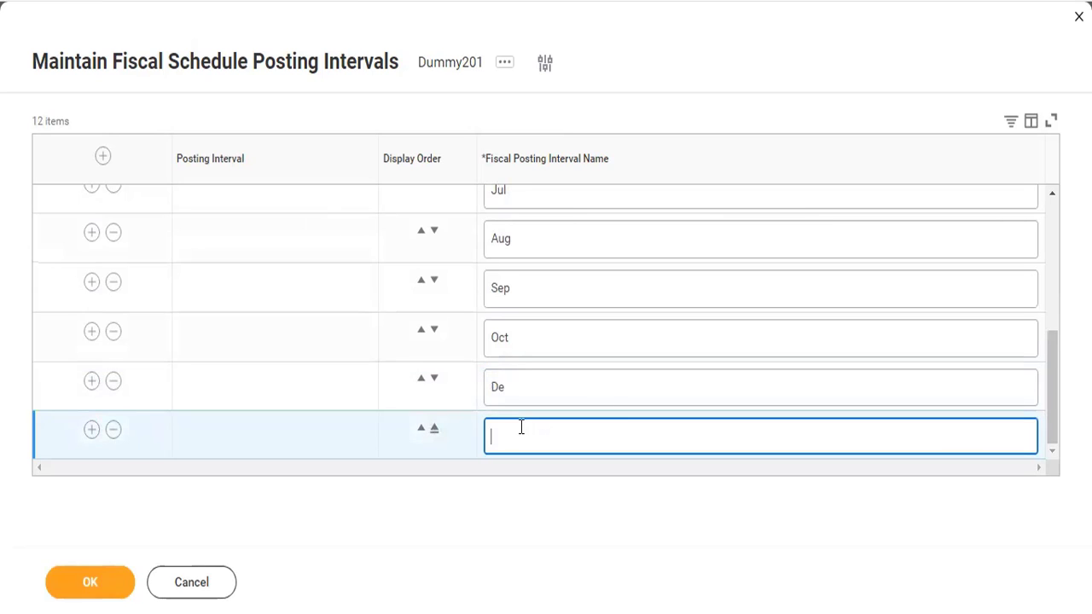
{"action": "type", "text": "Dec"}
{"action": "left_click", "coordinate": [520, 383]}
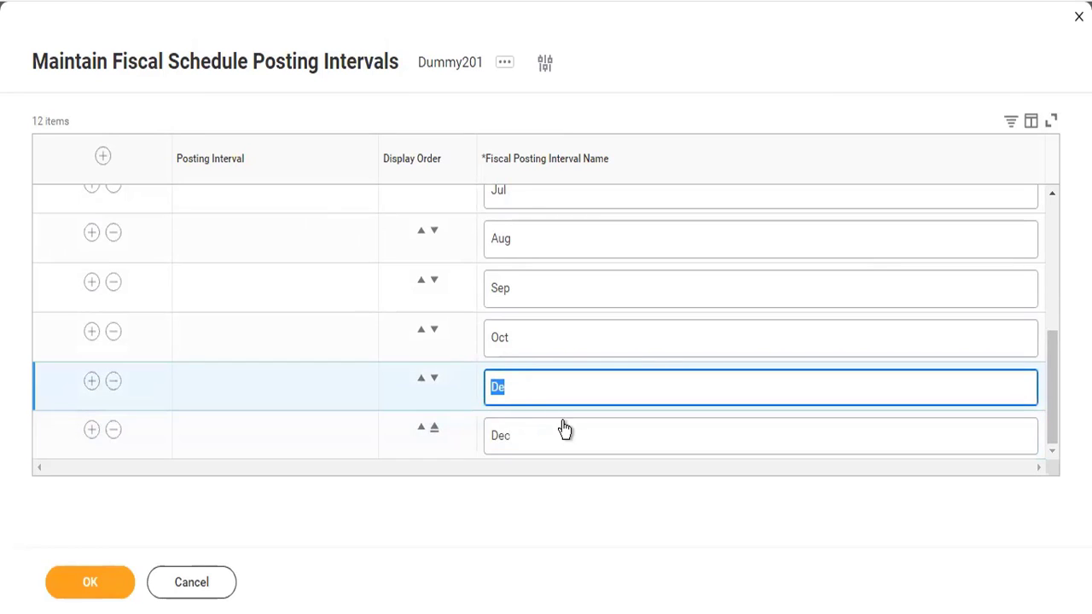
{"action": "type", "text": "Nov"}
Step: Save the monthly posting intervals and open the details of the Dummy201 fiscal schedule
{"action": "left_click", "coordinate": [111, 582]}
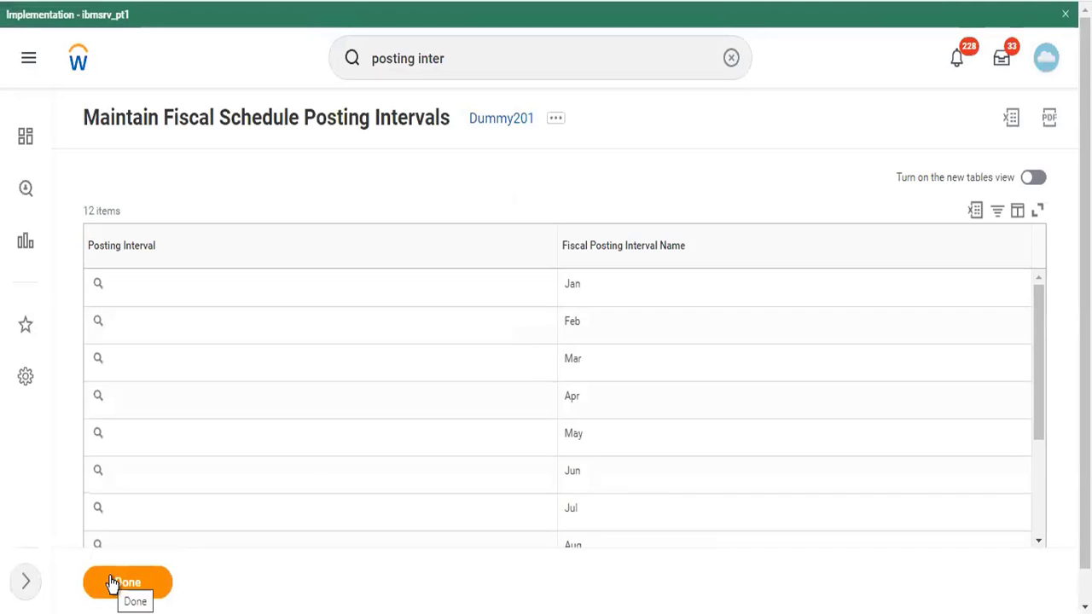
{"action": "scroll", "coordinate": [524, 380], "scroll_direction": "down", "scroll_amount": 3}
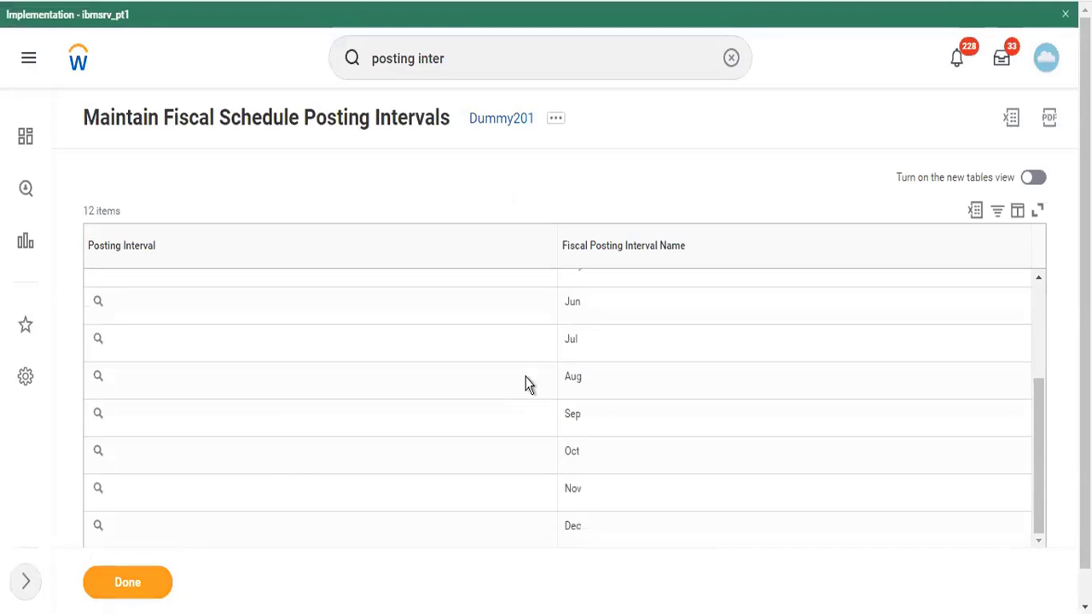
{"action": "left_click", "coordinate": [502, 120]}
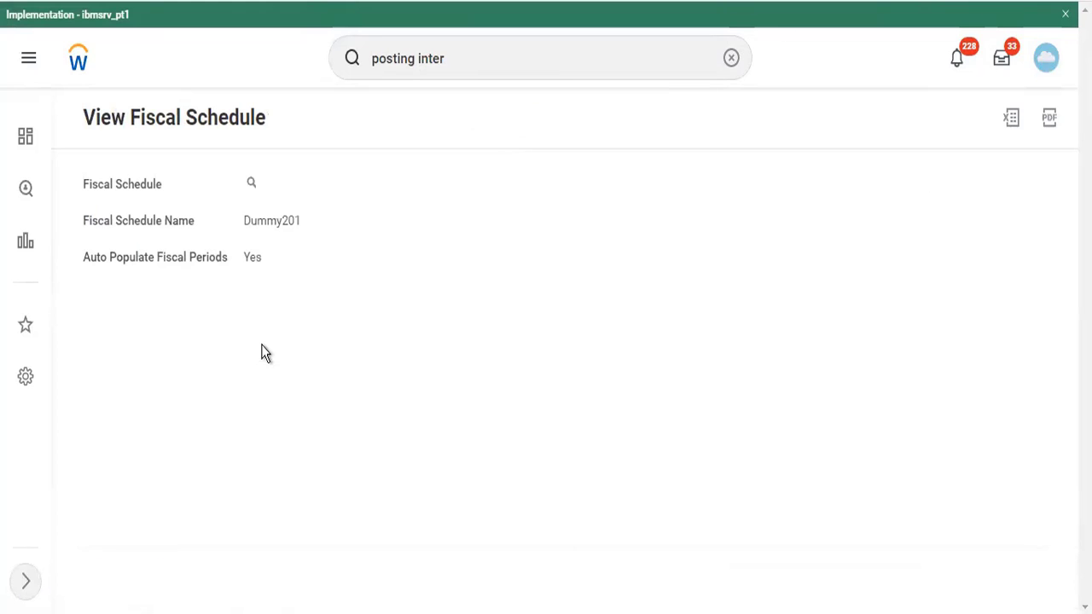
Step: Search for "cr fiscal year" and open the Create Initial Fiscal Year task
{"action": "left_click", "coordinate": [512, 60]}
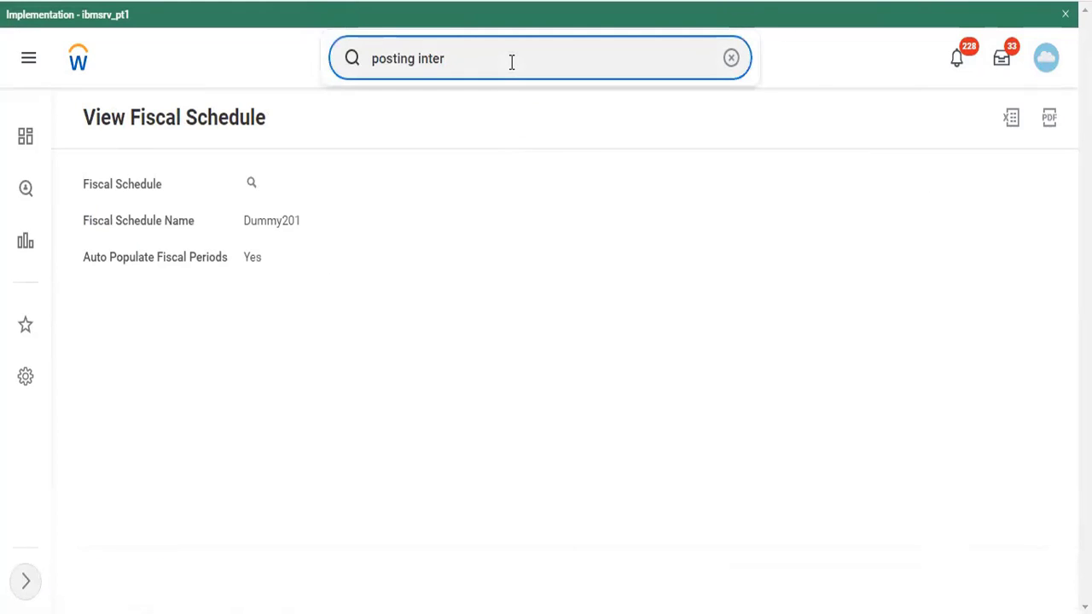
{"action": "key", "text": "BackSpace"}
{"action": "key", "text": "BackSpace"}
{"action": "key", "text": "BackSpace"}
{"action": "key", "text": "BackSpace"}
{"action": "key", "text": "BackSpace"}
{"action": "key", "text": "BackSpace"}
{"action": "key", "text": "BackSpace"}
{"action": "key", "text": "BackSpace"}
{"action": "key", "text": "BackSpace"}
{"action": "key", "text": "BackSpace"}
{"action": "key", "text": "BackSpace"}
{"action": "key", "text": "BackSpace"}
{"action": "key", "text": "BackSpace"}
{"action": "type", "text": "cr f"}
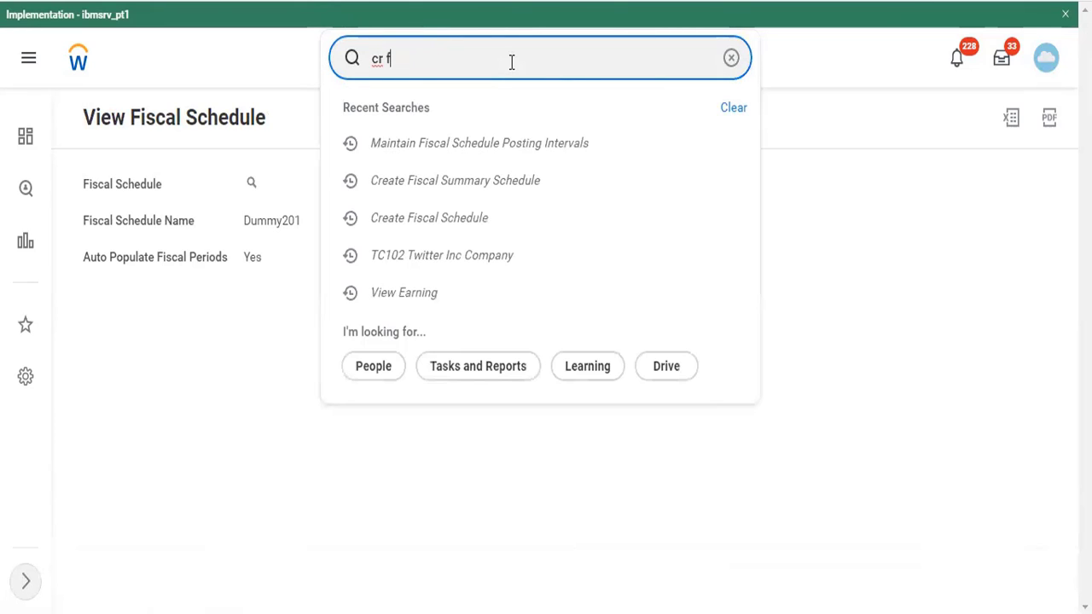
{"action": "type", "text": "iscal"}
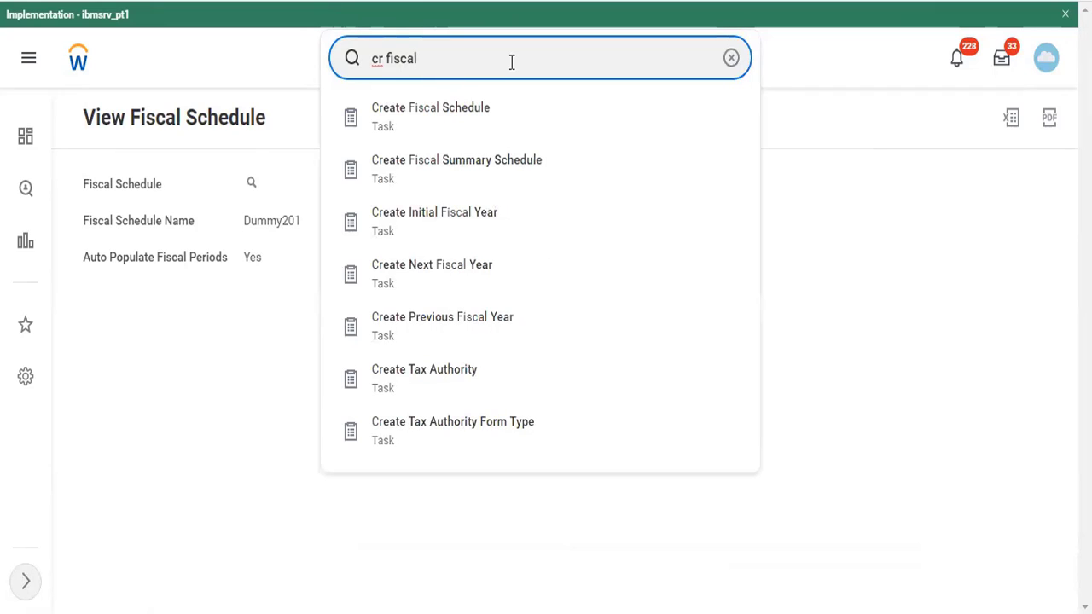
{"action": "type", "text": "year"}
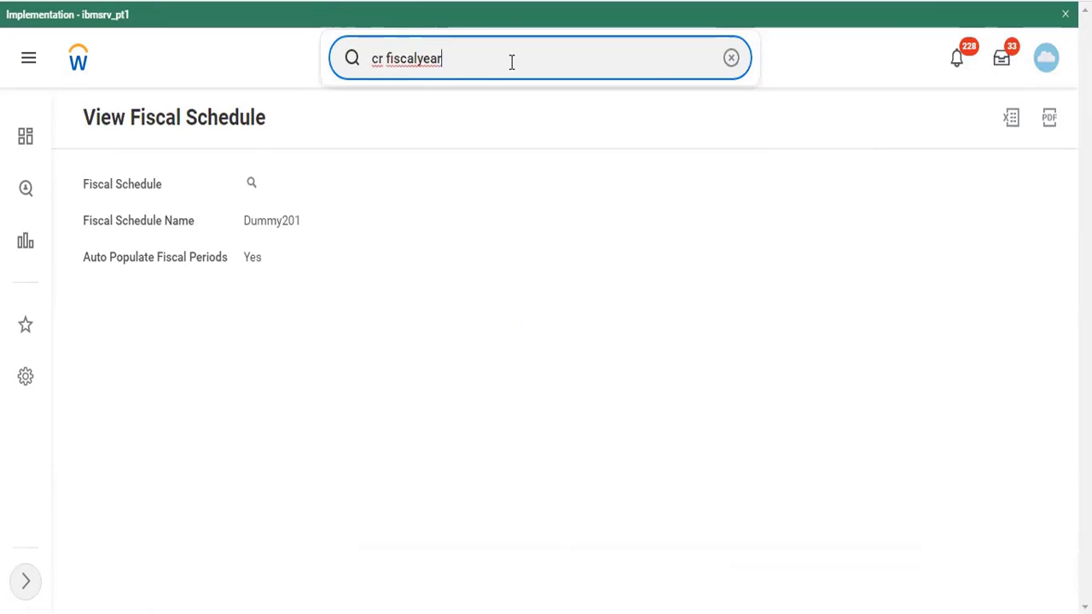
{"action": "key", "text": "BackSpace"}
{"action": "key", "text": "BackSpace"}
{"action": "key", "text": "BackSpace"}
{"action": "key", "text": "BackSpace"}
{"action": "type", "text": "year"}
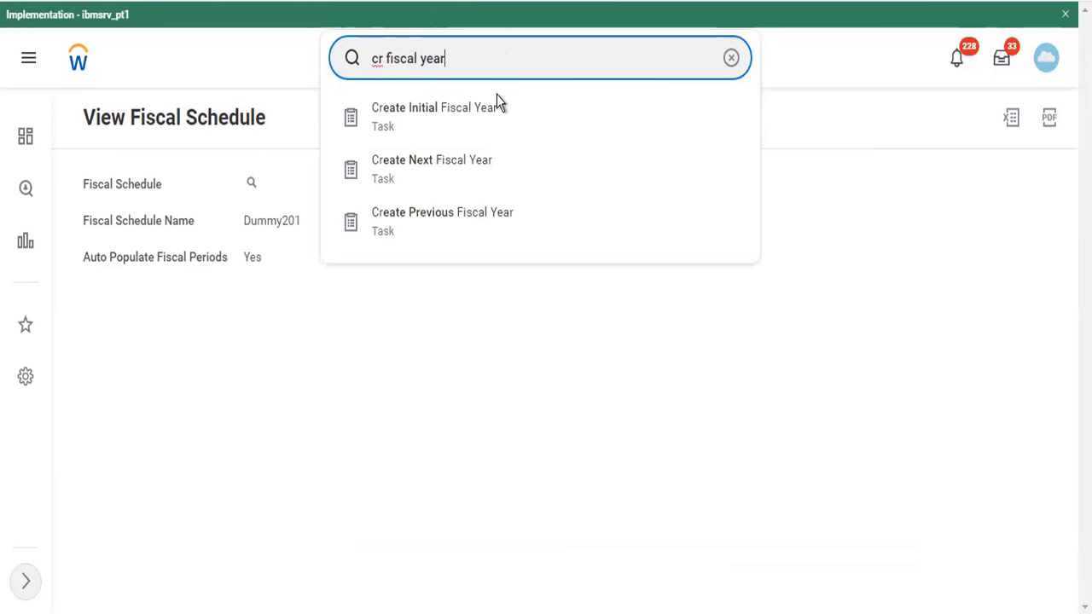
{"action": "left_click", "coordinate": [496, 106]}
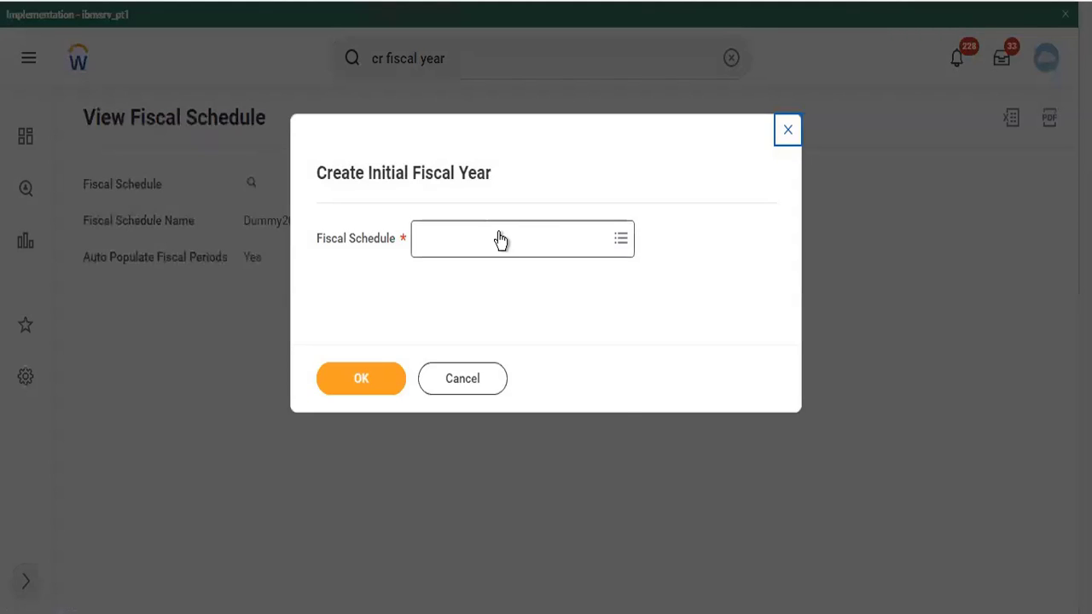
Step: Choose Dummy201 as the fiscal schedule for the initial fiscal year
{"action": "left_click", "coordinate": [500, 238]}
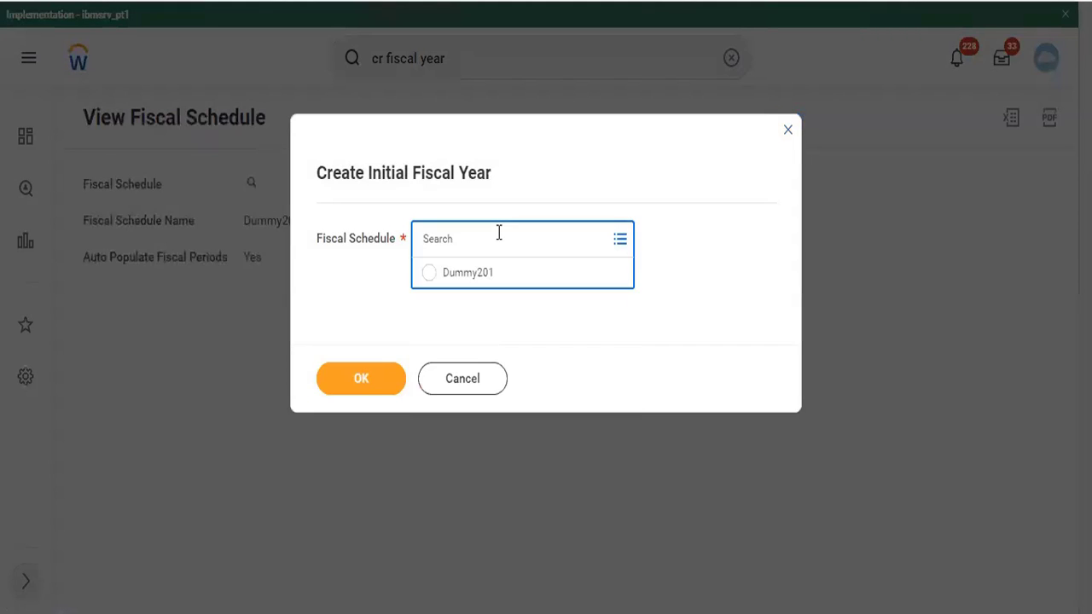
{"action": "left_click", "coordinate": [478, 275]}
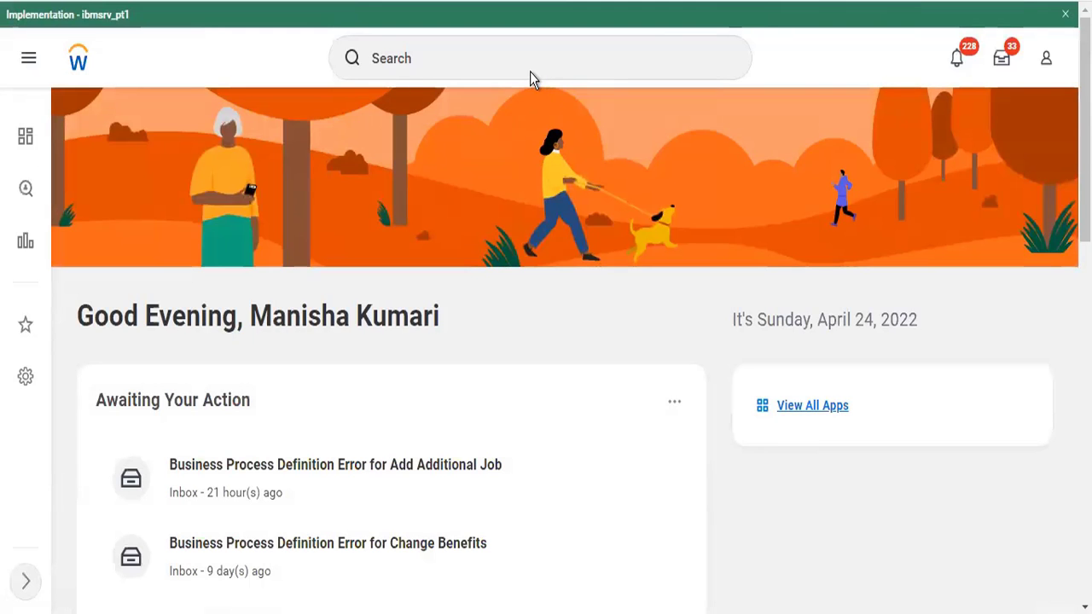
Step: Search for "tc102", open TC102 Twitter Inc Company, and view its company accounting details
{"action": "left_click", "coordinate": [518, 71]}
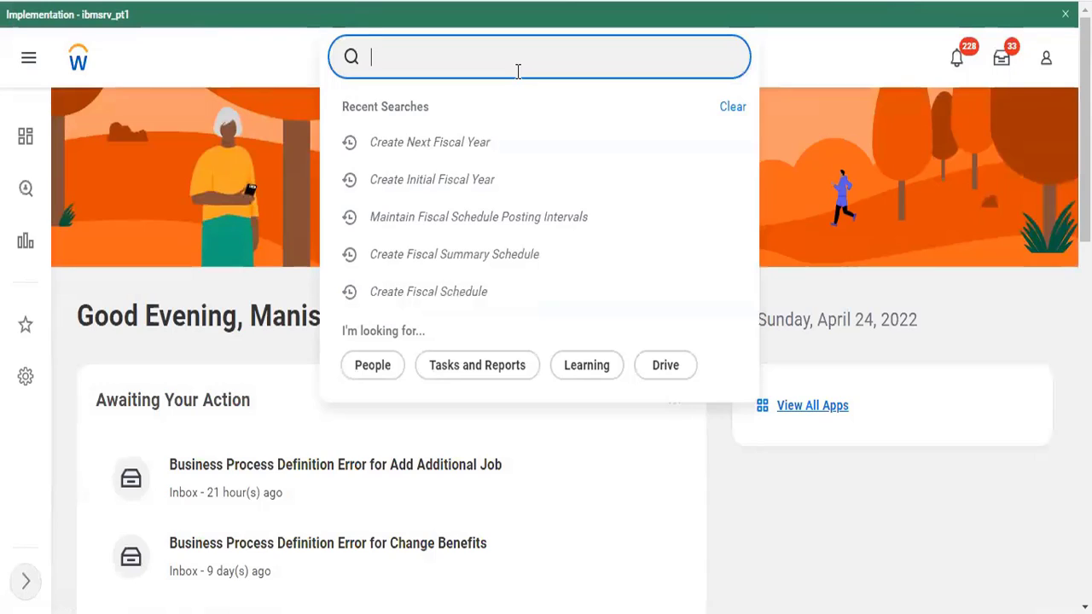
{"action": "type", "text": "tc102"}
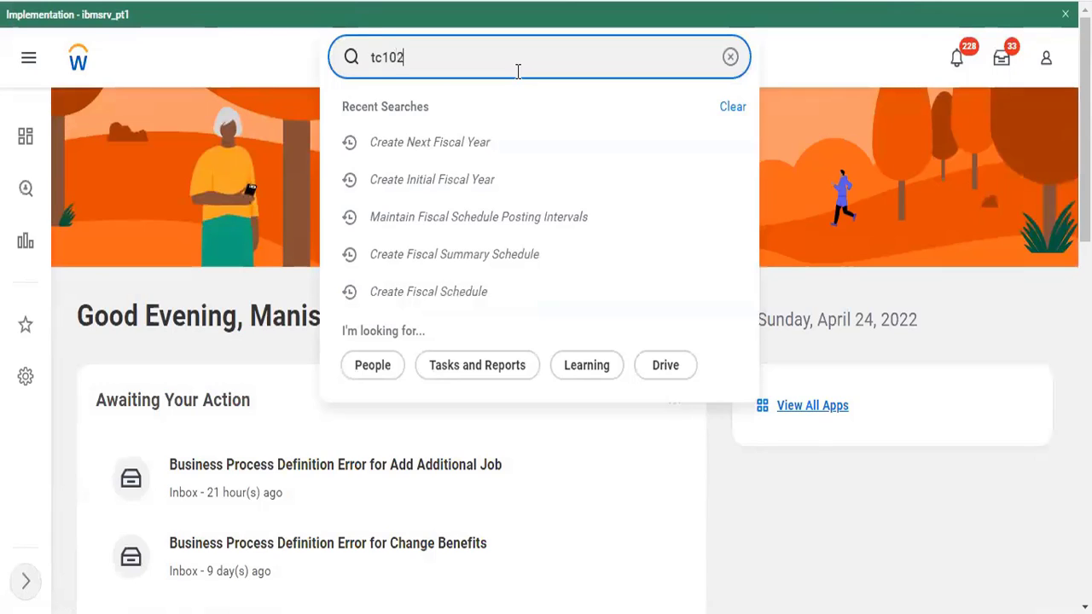
{"action": "left_click", "coordinate": [488, 120]}
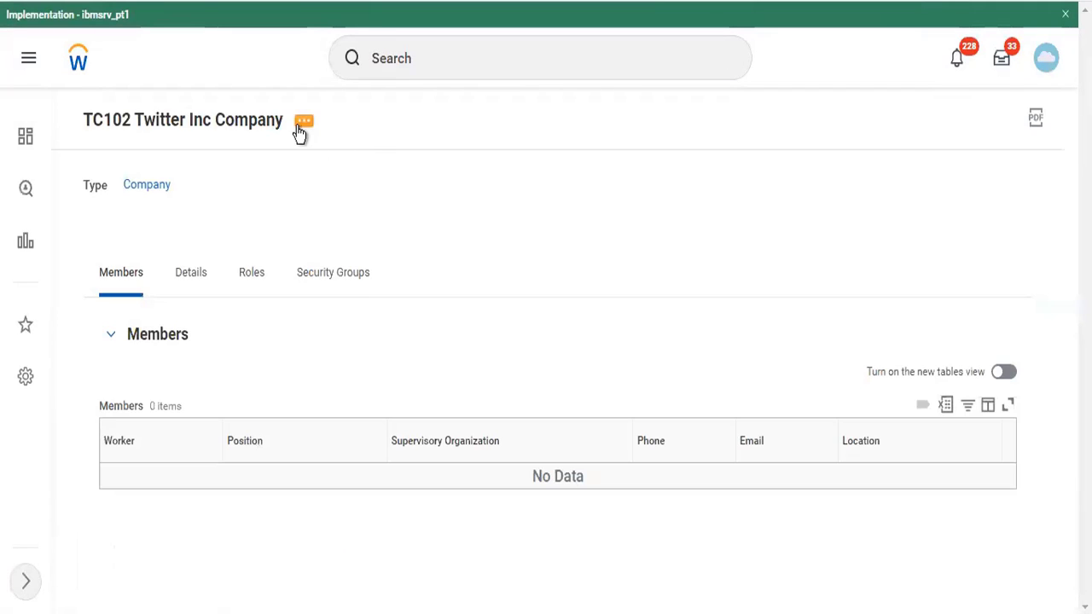
{"action": "left_click", "coordinate": [301, 125]}
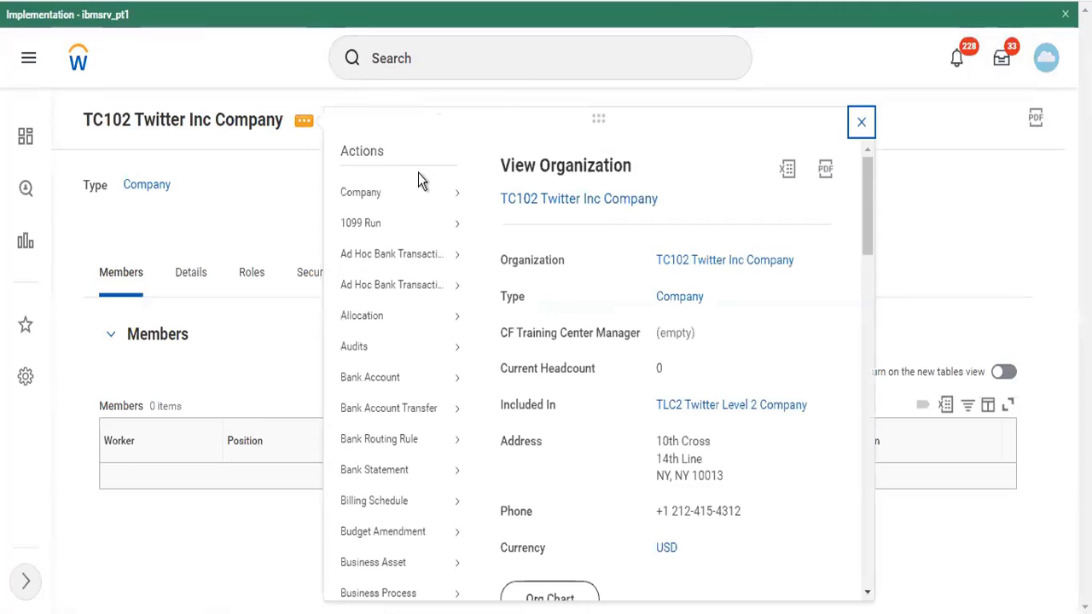
{"action": "mouse_move", "coordinate": [456, 195]}
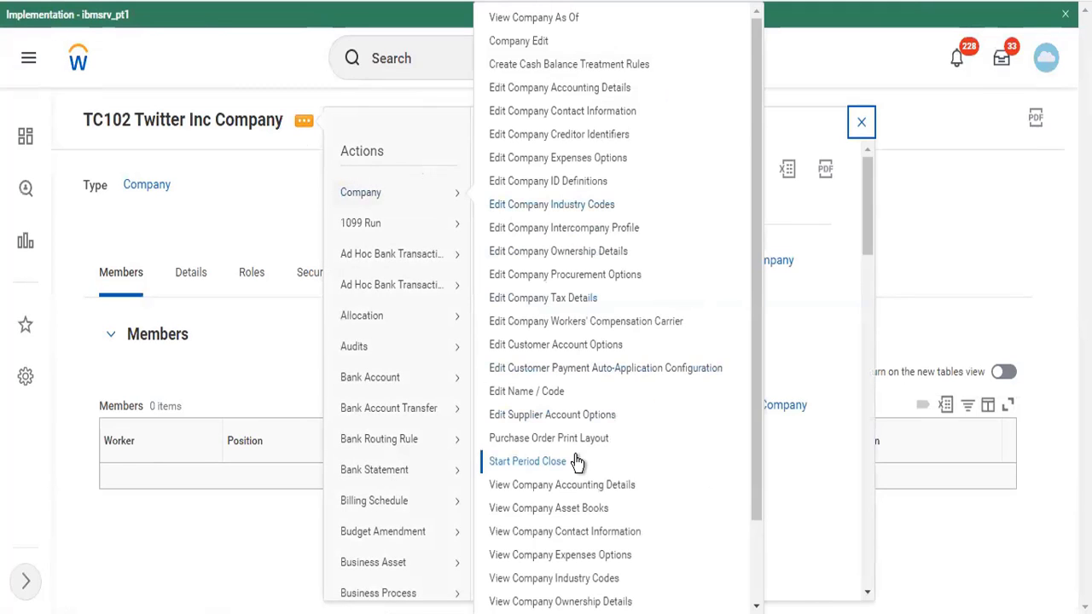
{"action": "scroll", "coordinate": [598, 590], "scroll_direction": "down", "scroll_amount": 1}
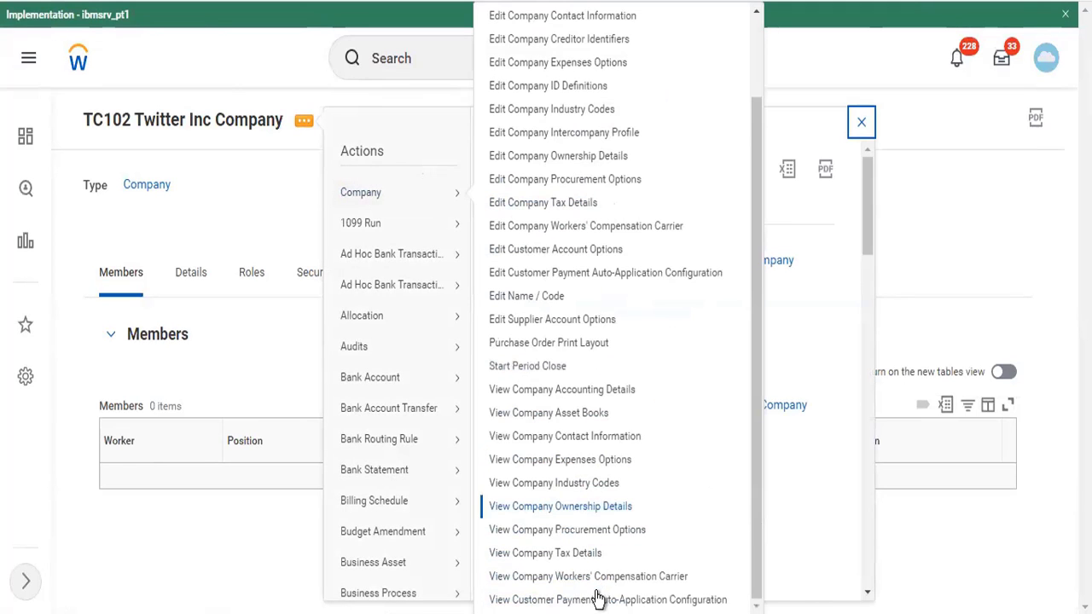
{"action": "left_click", "coordinate": [566, 390]}
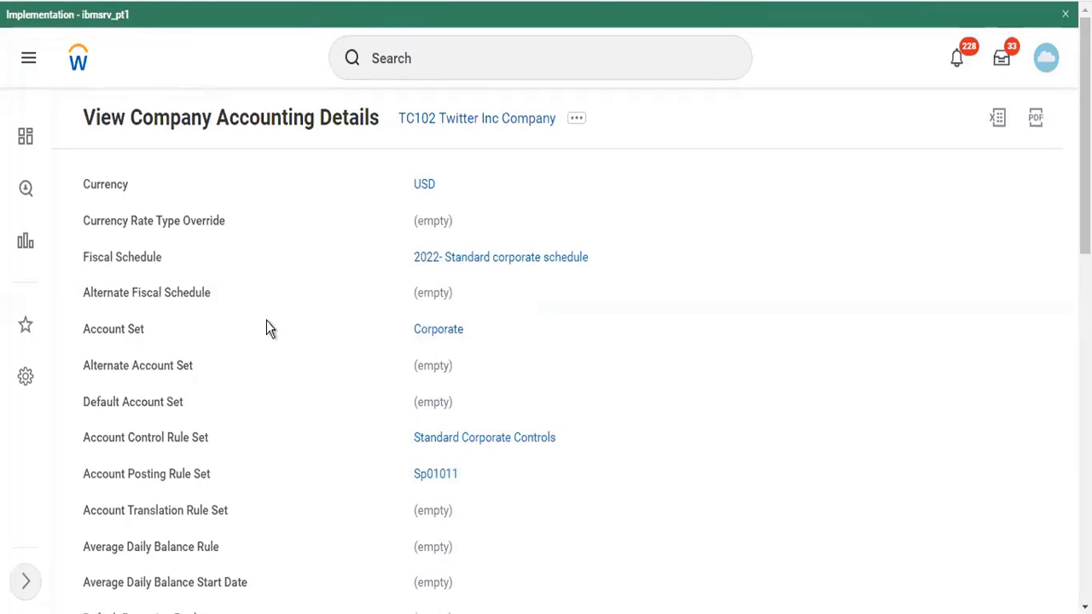
Step: Open the company's Corporate account set in a new tab and examine its ledger accounts' identifiers, names and types
{"action": "right_click", "coordinate": [424, 341]}
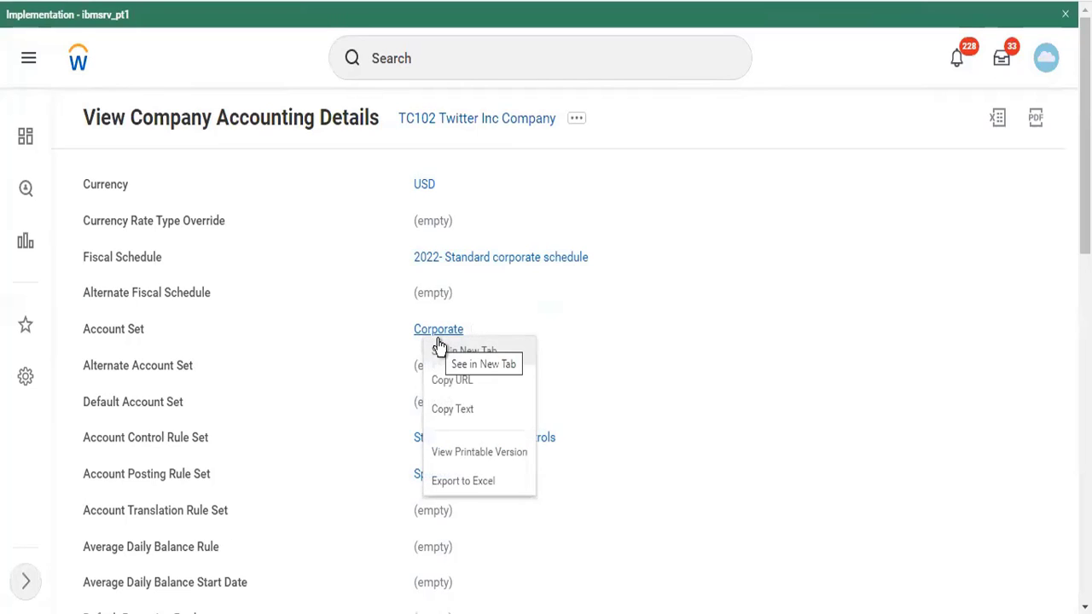
{"action": "left_click", "coordinate": [439, 350]}
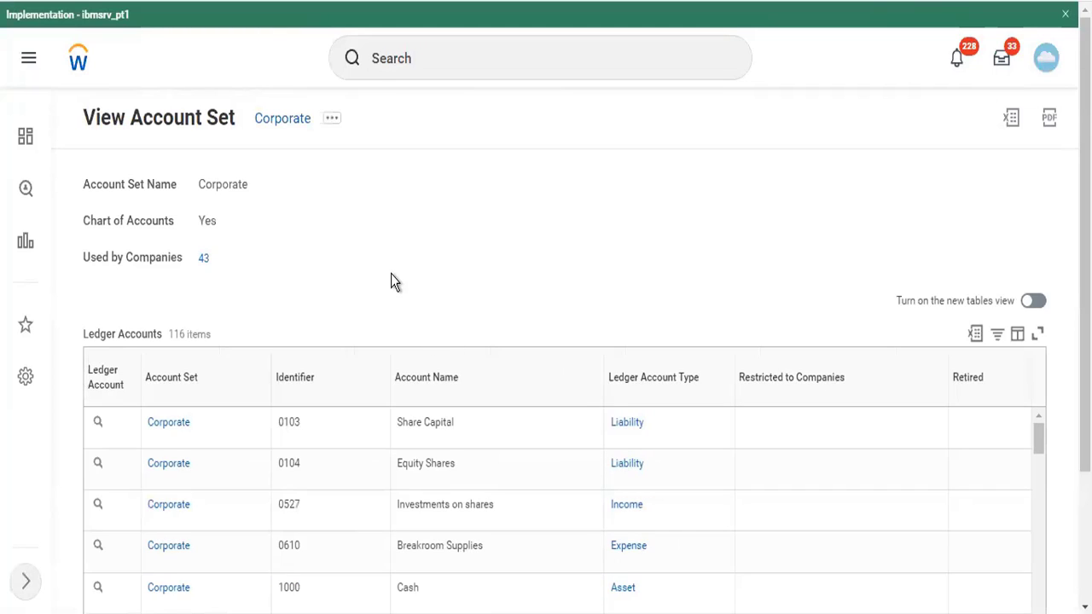
{"action": "scroll", "coordinate": [391, 274], "scroll_direction": "down", "scroll_amount": 2}
{"action": "scroll", "coordinate": [391, 274], "scroll_direction": "up", "scroll_amount": 2}
{"action": "scroll", "coordinate": [266, 273], "scroll_direction": "down", "scroll_amount": 2}
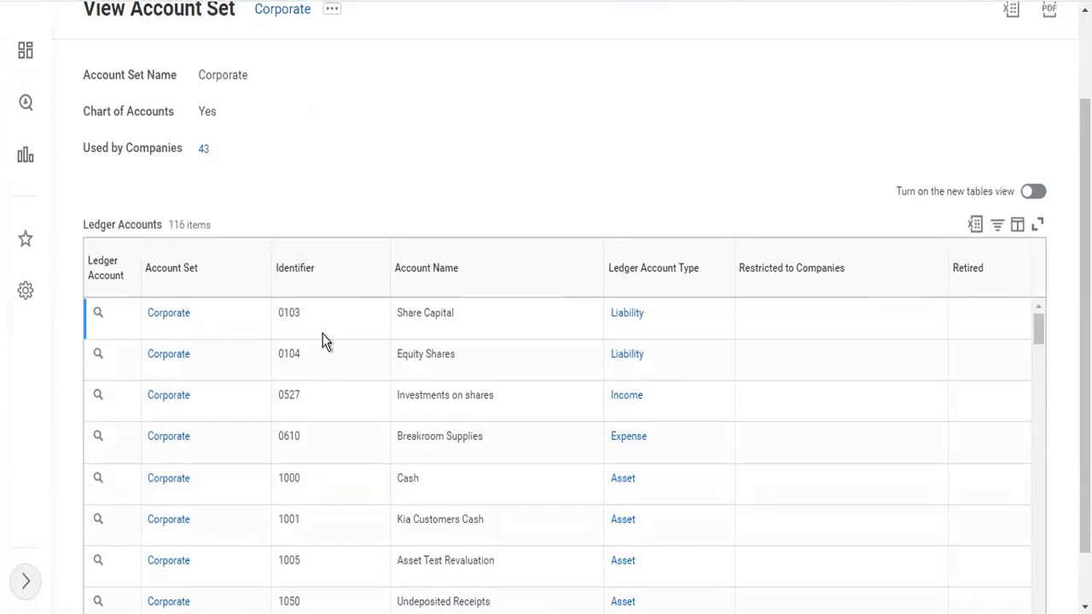
{"action": "right_click", "coordinate": [393, 315]}
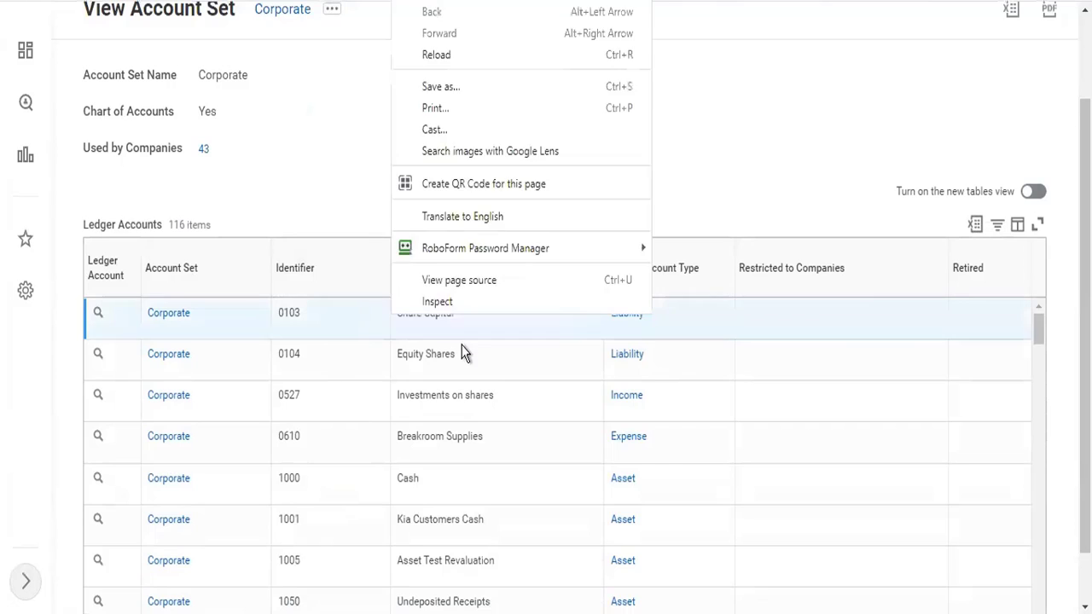
{"action": "left_click", "coordinate": [395, 370]}
{"action": "left_click_drag", "start_coordinate": [508, 397], "coordinate": [378, 393]}
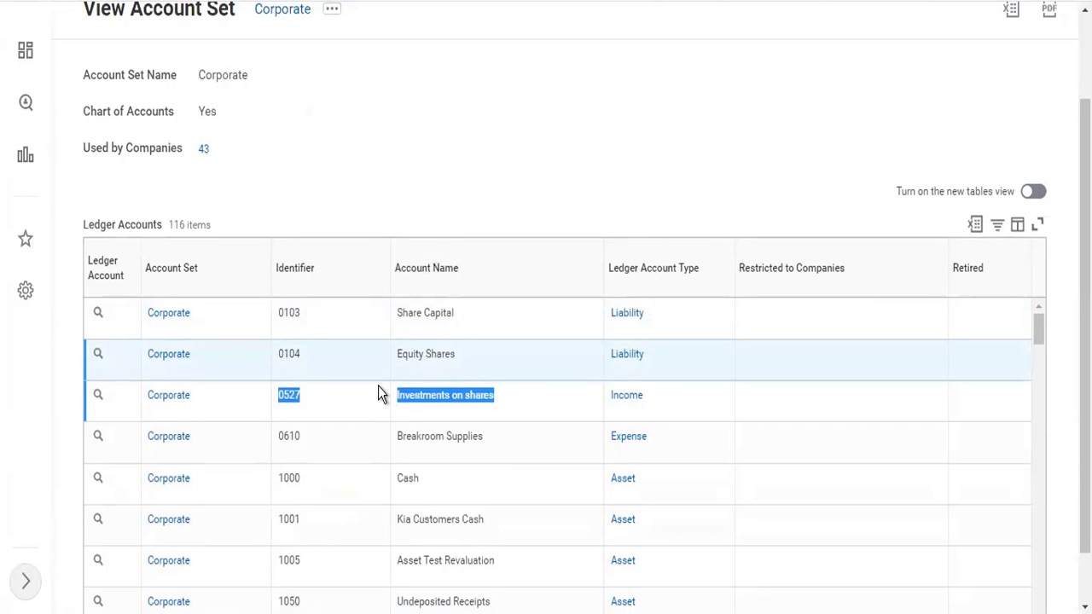
{"action": "left_click_drag", "start_coordinate": [488, 432], "coordinate": [343, 399]}
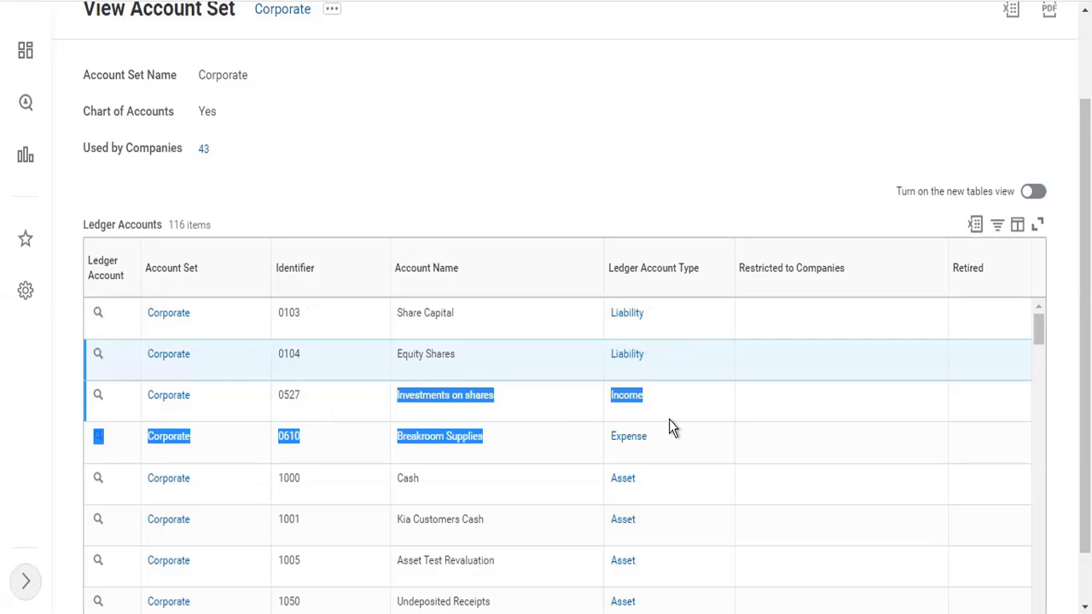
{"action": "scroll", "coordinate": [669, 462], "scroll_direction": "down", "scroll_amount": 3}
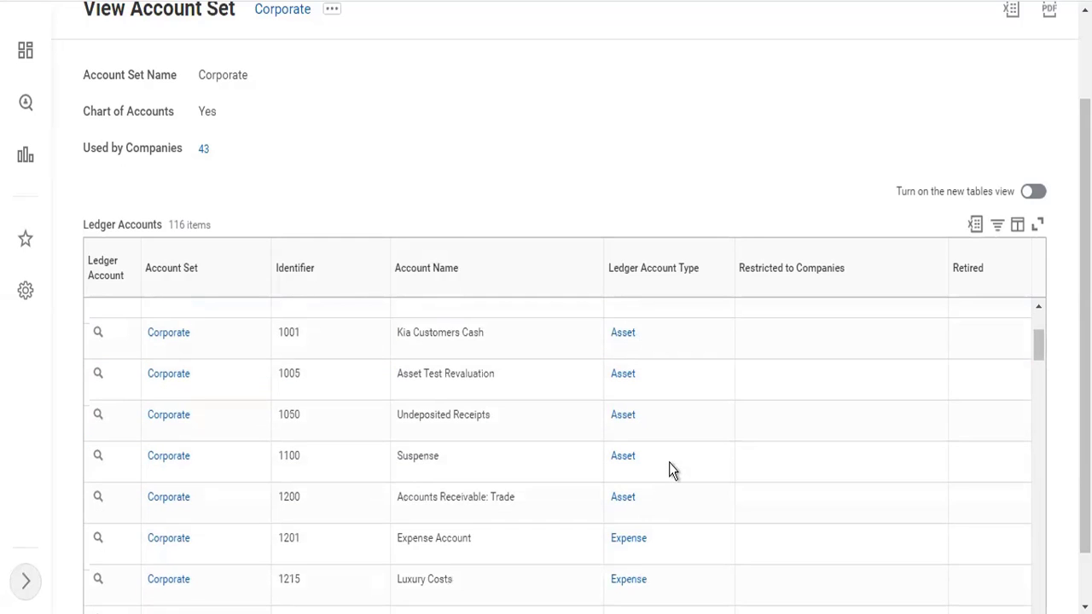
{"action": "scroll", "coordinate": [669, 462], "scroll_direction": "up", "scroll_amount": 3}
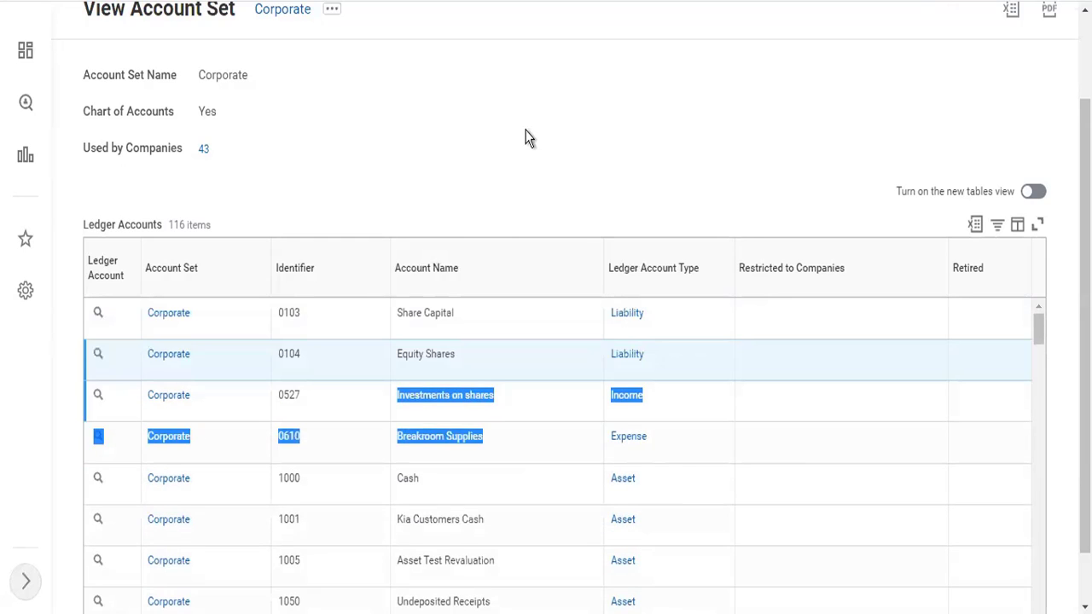
{"action": "scroll", "coordinate": [524, 128], "scroll_direction": "up", "scroll_amount": 2}
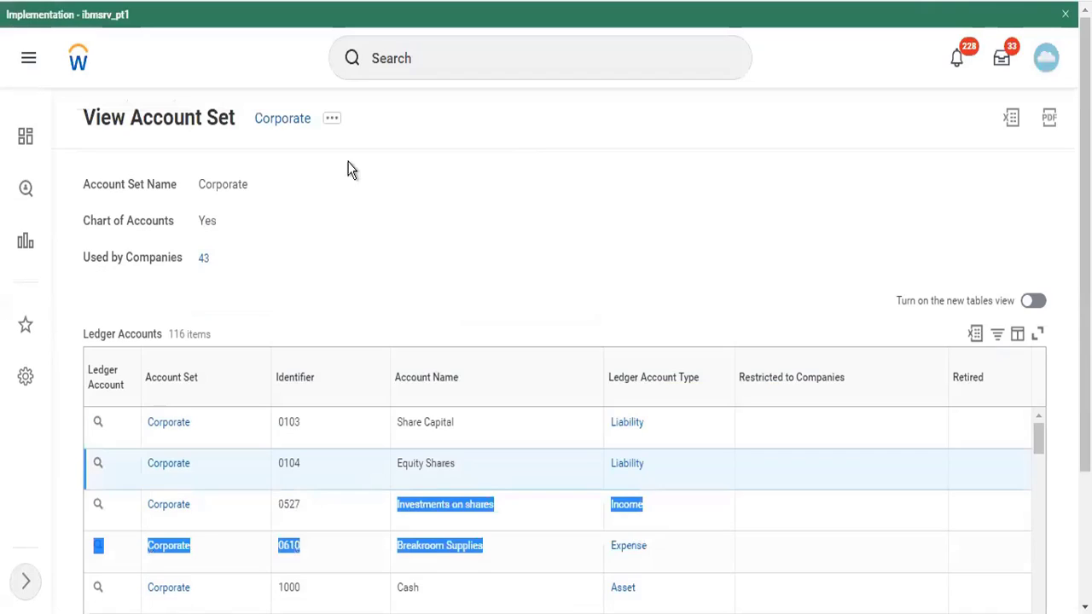
Step: Search for "cr acc set" and open the Create Account Set task
{"action": "left_click", "coordinate": [445, 76]}
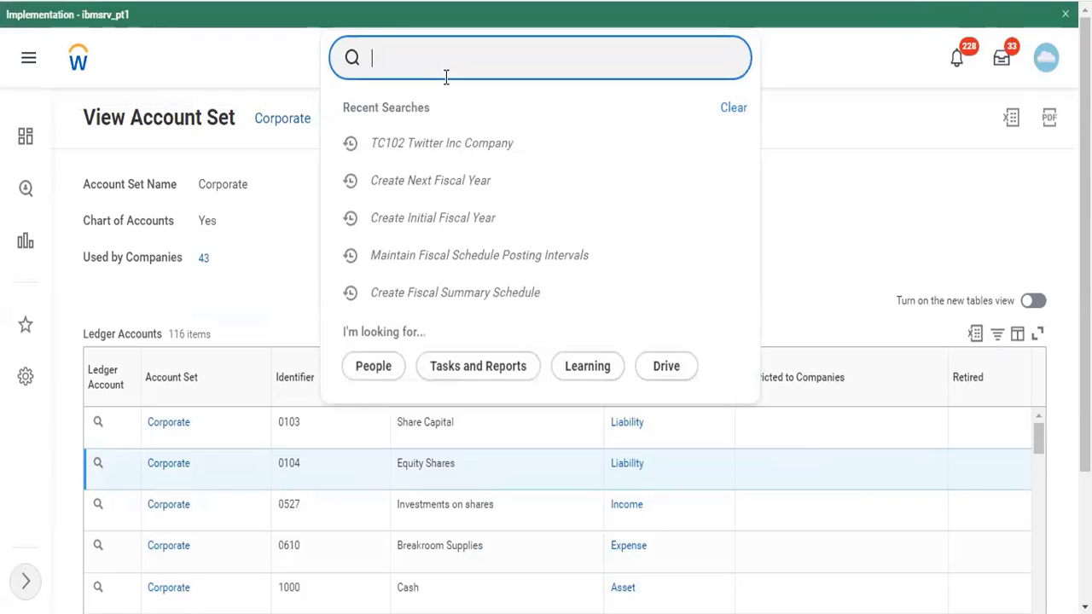
{"action": "type", "text": "cr acc se"}
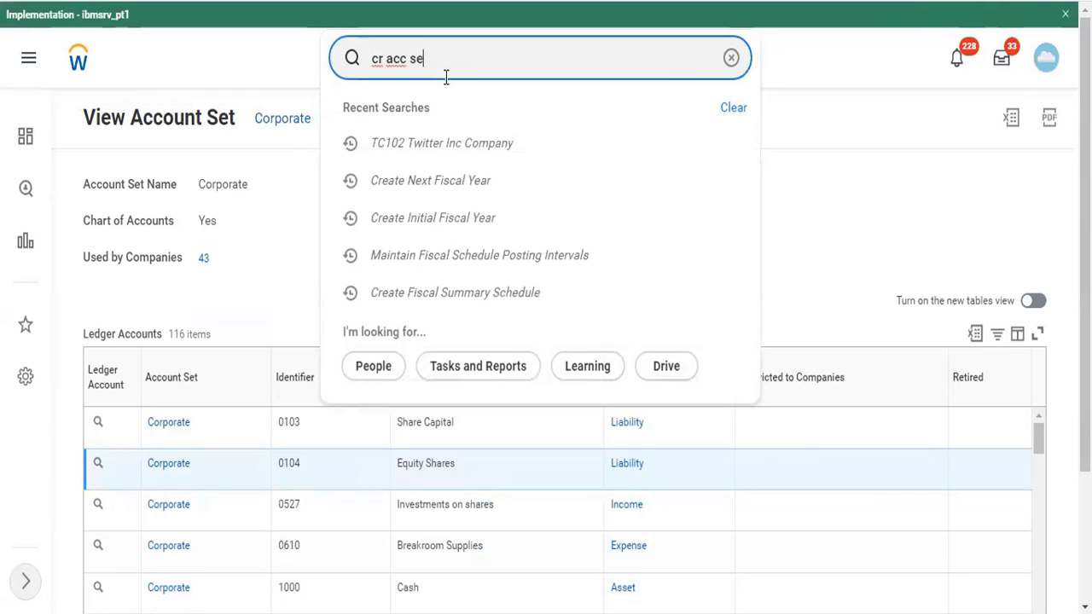
{"action": "type", "text": "t"}
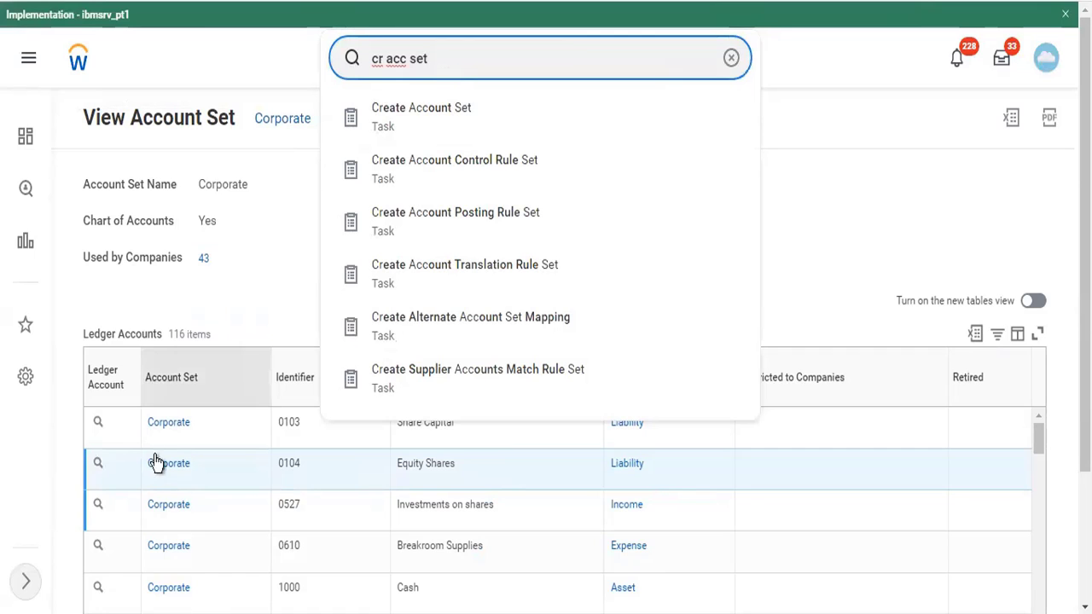
{"action": "left_click", "coordinate": [416, 124]}
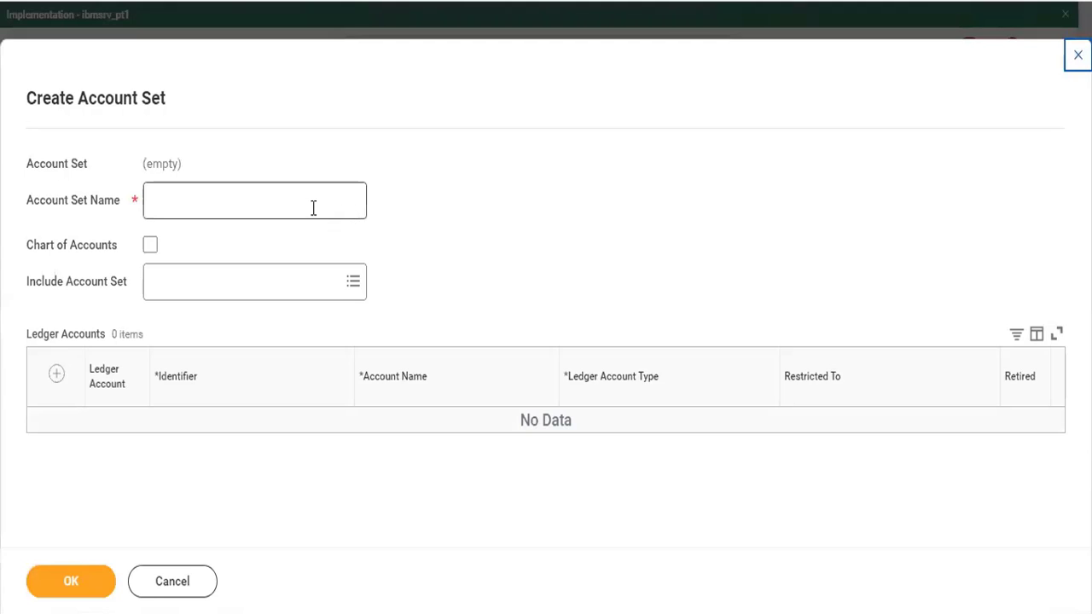
Step: Name the new account set Dummy201
{"action": "left_click", "coordinate": [312, 207]}
{"action": "type", "text": "Dummy"}
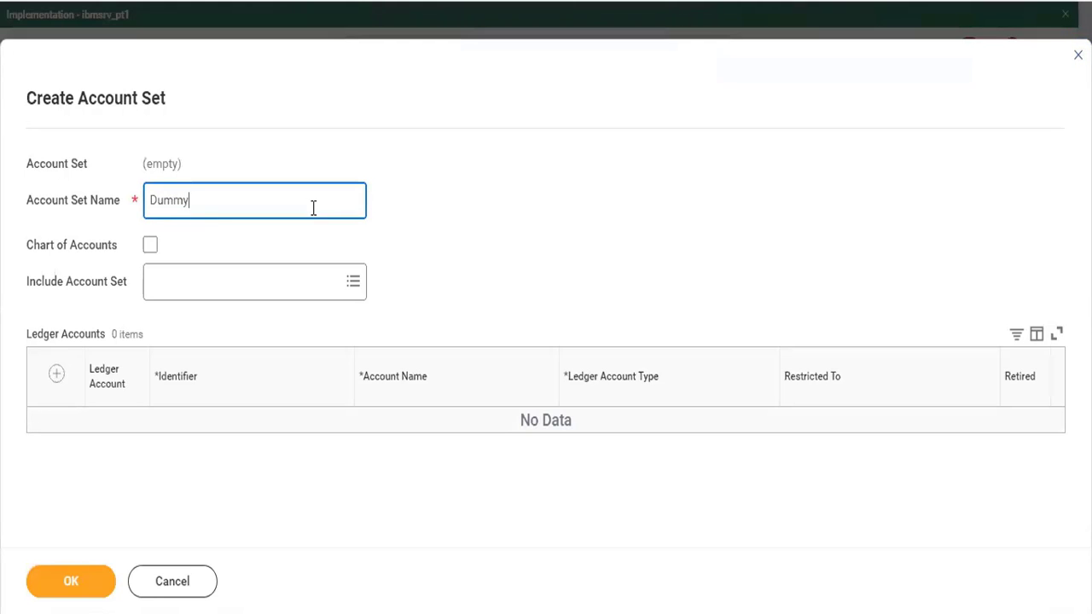
{"action": "type", "text": "201"}
Step: Add a ledger account row with identifier 1000 and account name Cash at Bank
{"action": "left_click", "coordinate": [57, 375]}
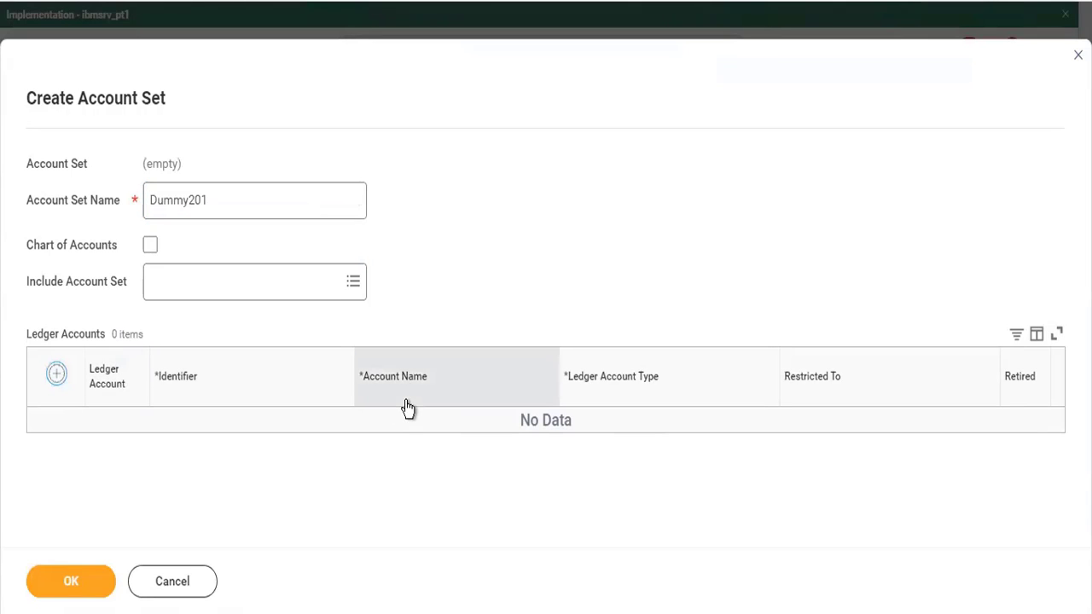
{"action": "left_click", "coordinate": [268, 441]}
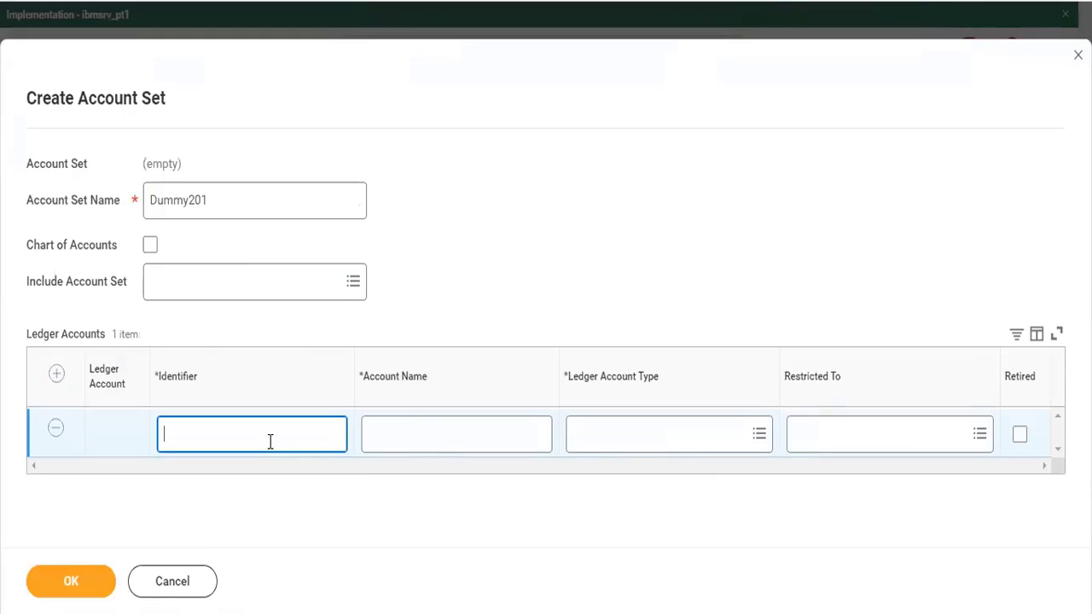
{"action": "type", "text": "1000"}
{"action": "key", "text": "Tab"}
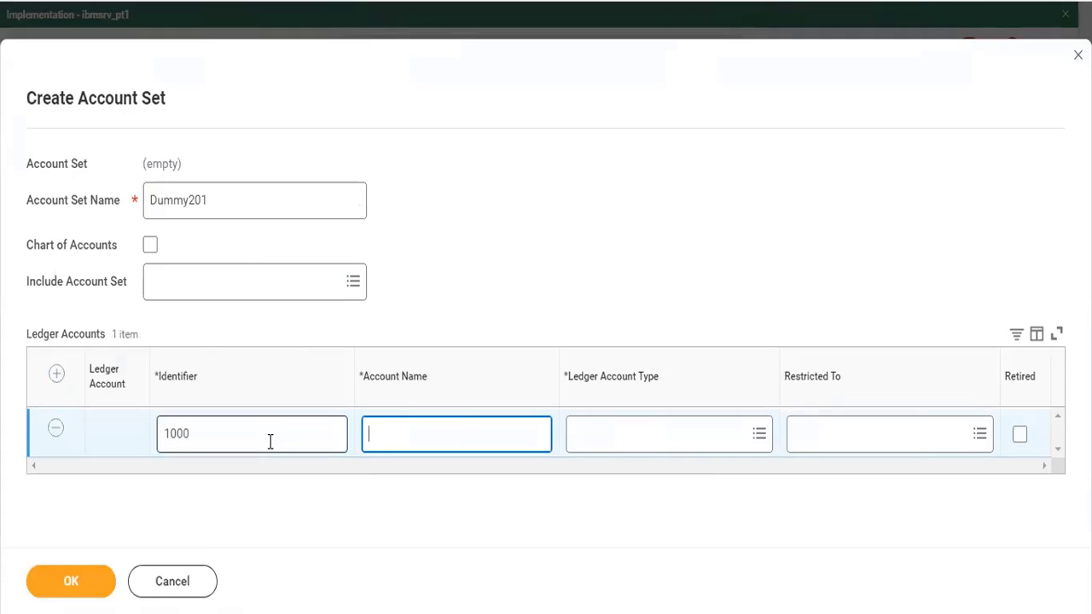
{"action": "type", "text": "Cash at bank"}
{"action": "key", "text": "BackSpace"}
{"action": "key", "text": "BackSpace"}
{"action": "key", "text": "BackSpace"}
{"action": "key", "text": "BackSpace"}
{"action": "type", "text": "Bank"}
{"action": "key", "text": "Tab"}
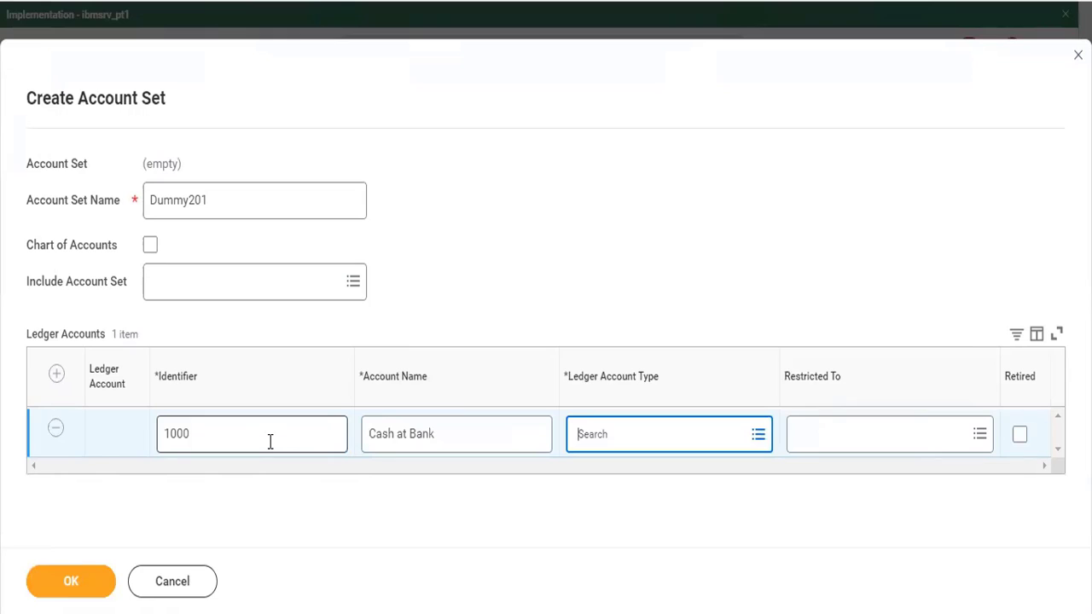
Step: Set the Cash at Bank ledger account type to Asset, leaving its company restriction empty
{"action": "left_click", "coordinate": [626, 434]}
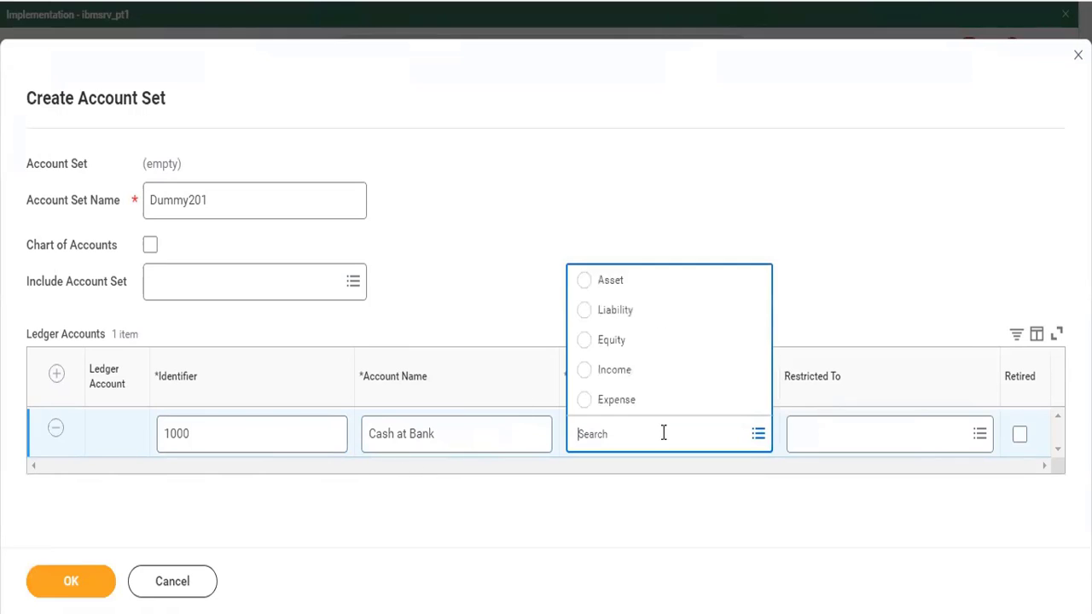
{"action": "left_click", "coordinate": [639, 282]}
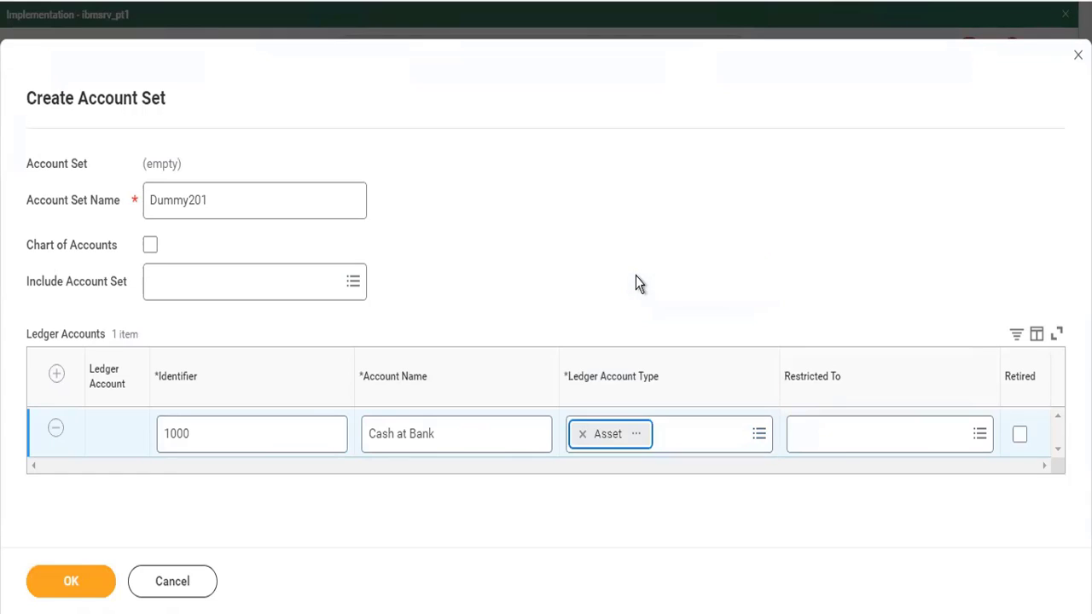
{"action": "left_click", "coordinate": [845, 444]}
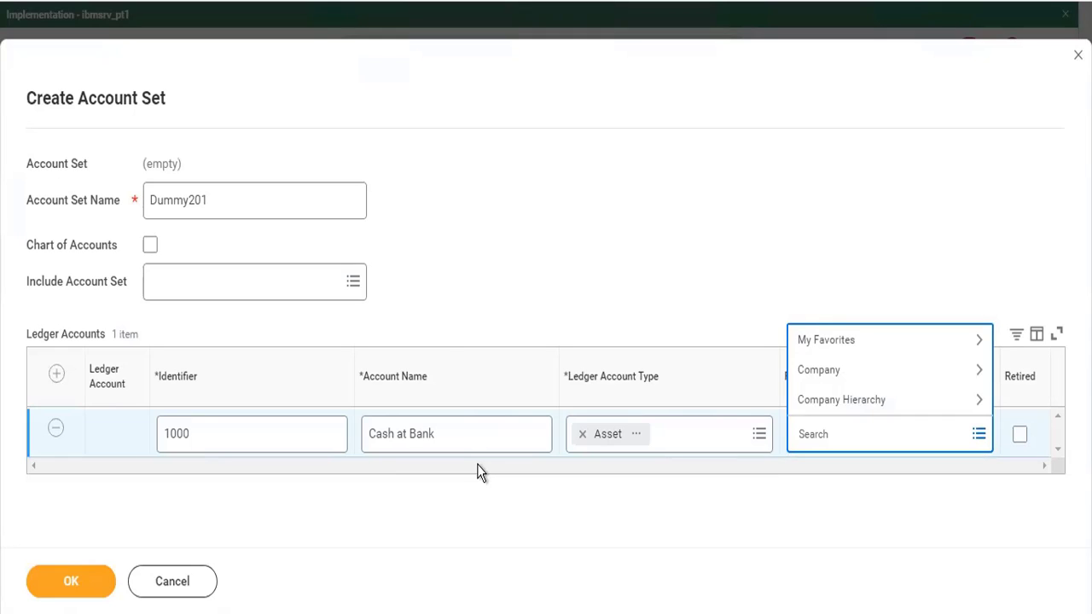
{"action": "left_click", "coordinate": [504, 235]}
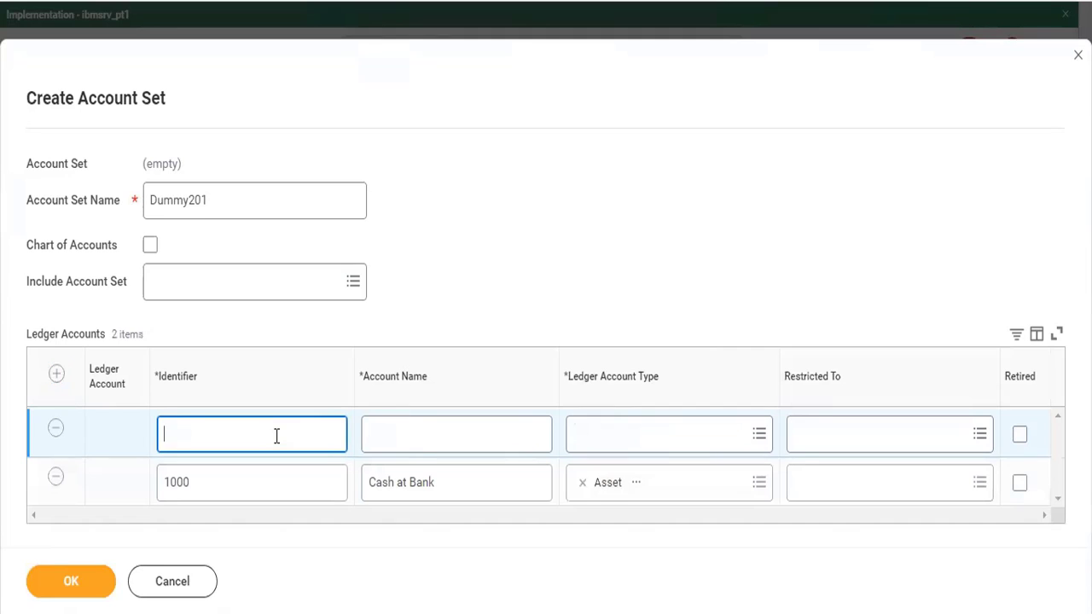
Step: Add a second ledger account with identifier 2000, name Bank Balance and type Asset, and submit the account set
{"action": "type", "text": "2000"}
{"action": "left_click", "coordinate": [440, 436]}
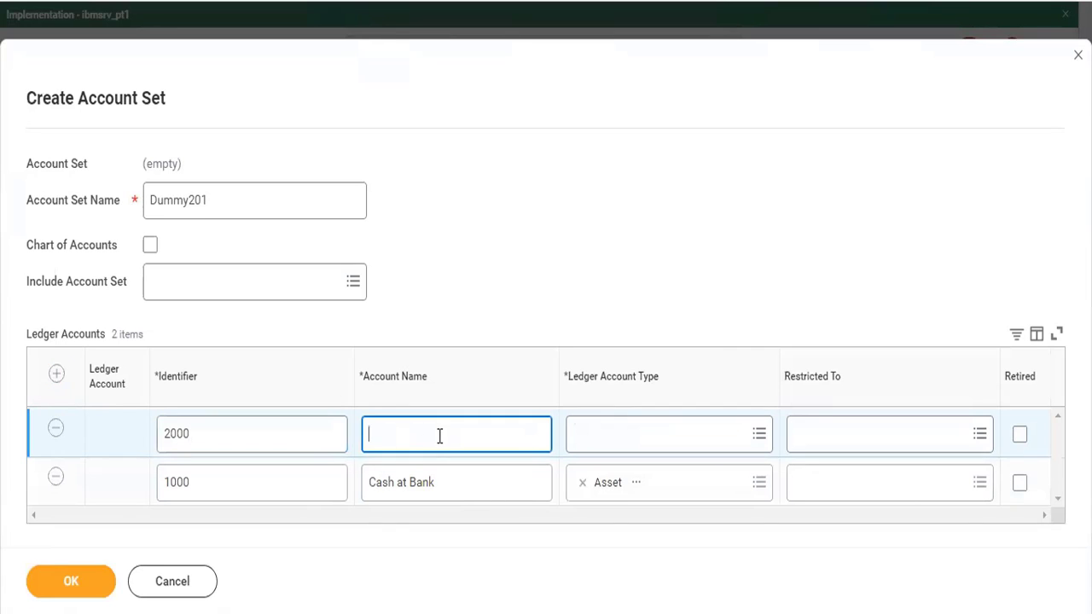
{"action": "type", "text": "Bank Balance"}
{"action": "left_click", "coordinate": [666, 433]}
{"action": "left_click", "coordinate": [624, 281]}
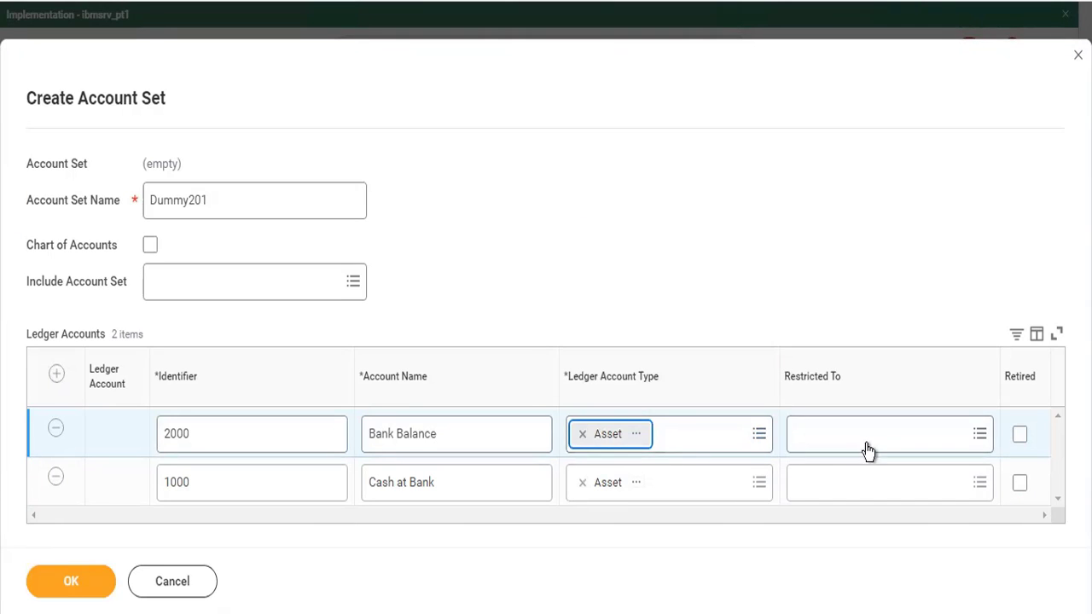
{"action": "left_click", "coordinate": [74, 587]}
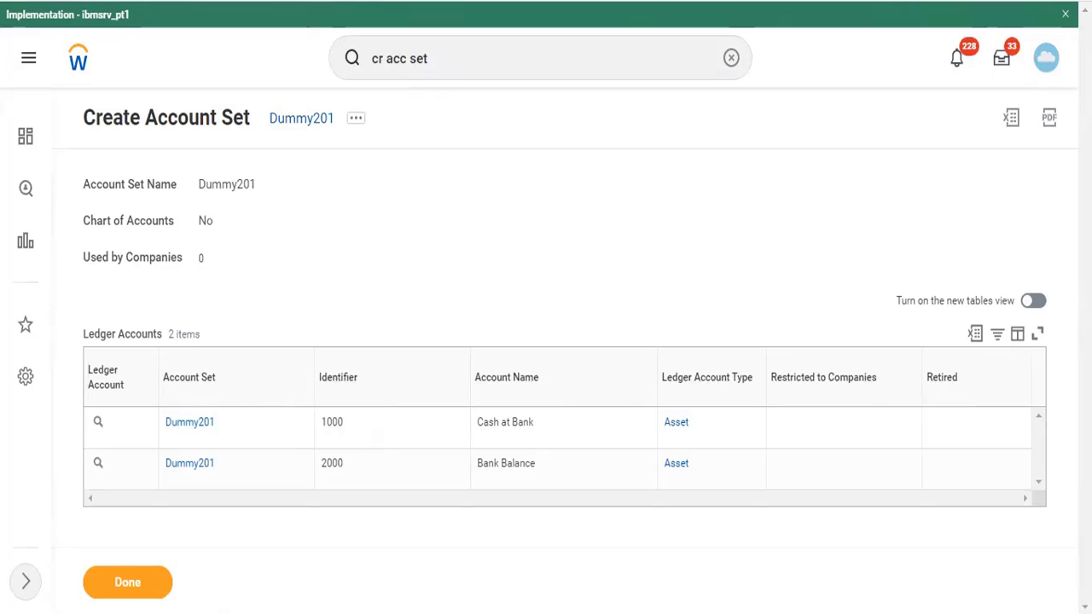
Step: Close the finished account set page and open the company's Standard Corporate Controls account control rule set in a separate browser page
{"action": "right_click", "coordinate": [604, 0]}
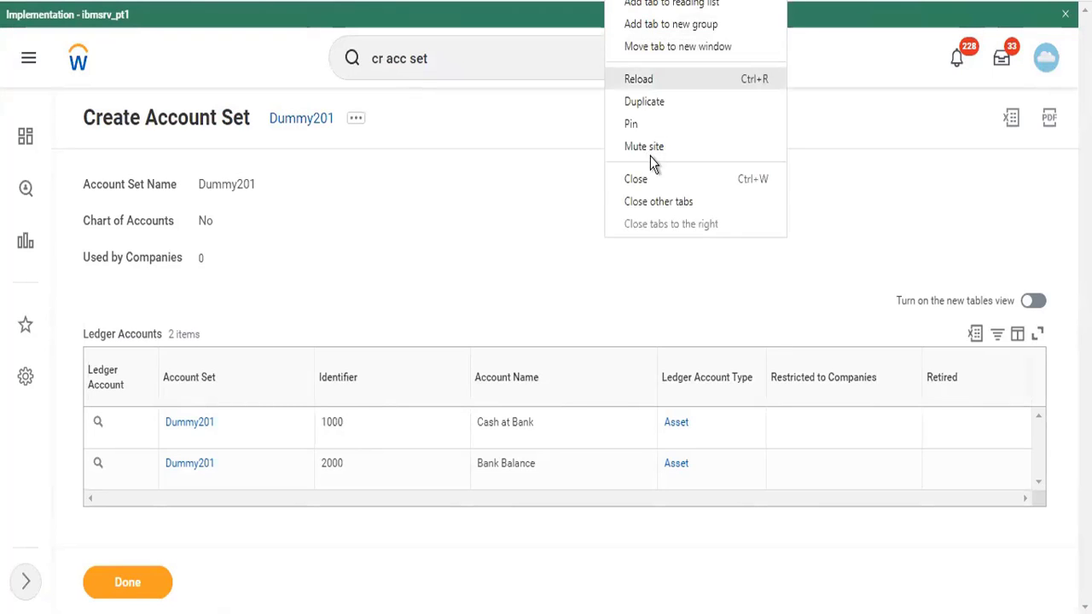
{"action": "left_click", "coordinate": [650, 174]}
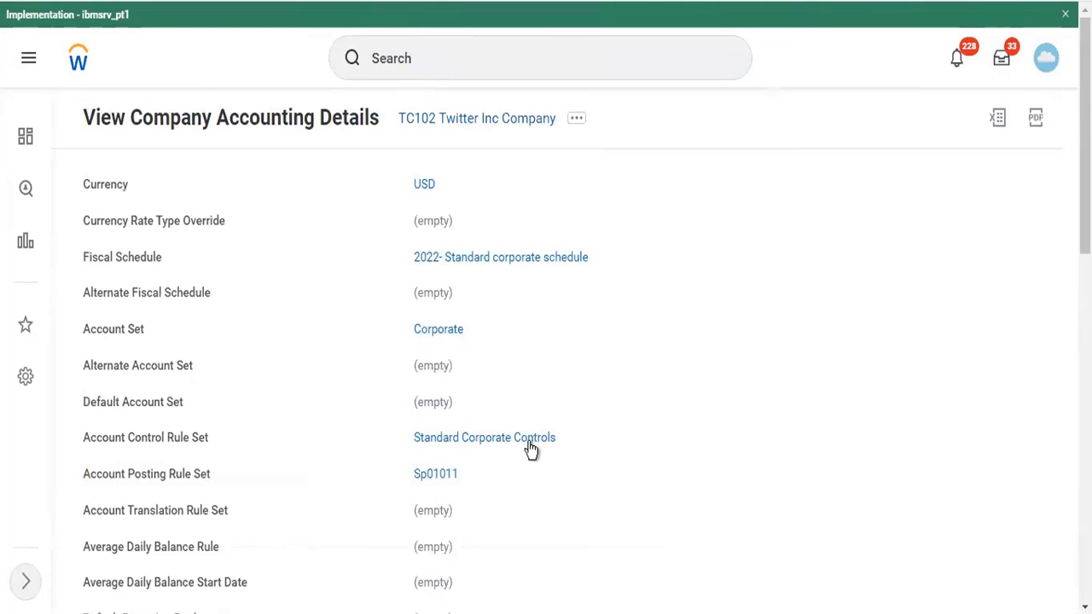
{"action": "scroll", "coordinate": [583, 397], "scroll_direction": "down", "scroll_amount": 1}
{"action": "scroll", "coordinate": [582, 391], "scroll_direction": "down", "scroll_amount": 1}
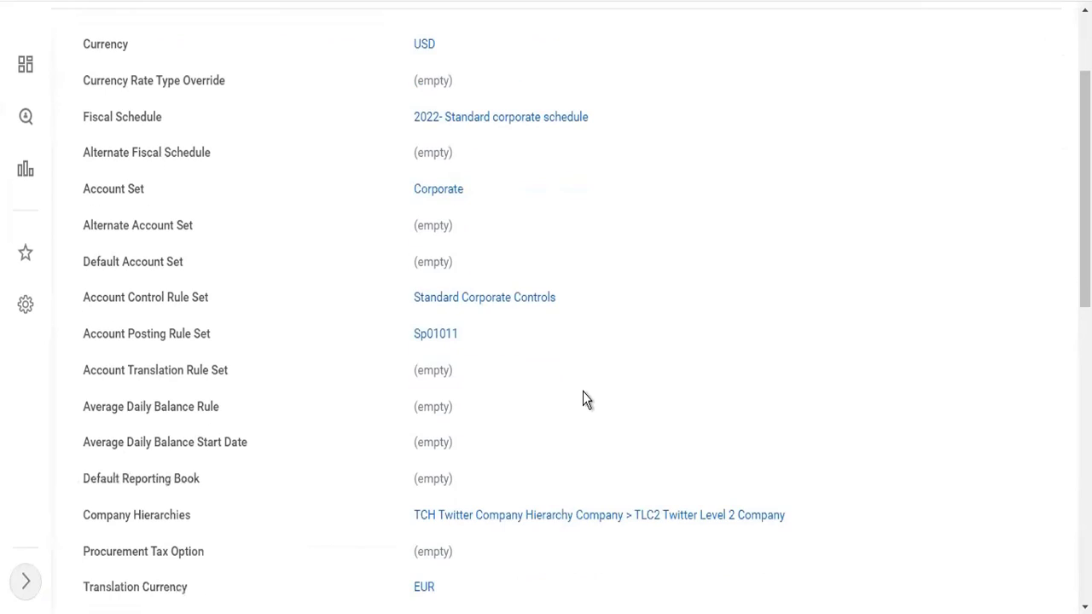
{"action": "right_click", "coordinate": [507, 307]}
{"action": "left_click", "coordinate": [526, 316]}
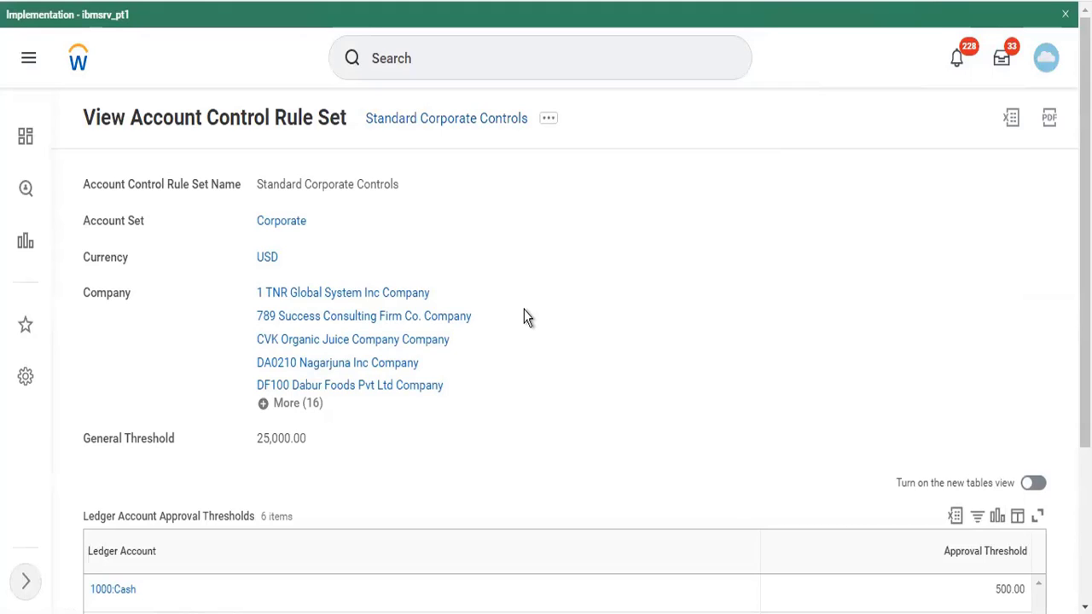
Step: Examine the control rule set's account set, currency, companies, general threshold and ledger account approval thresholds
{"action": "scroll", "coordinate": [526, 318], "scroll_direction": "down", "scroll_amount": 2}
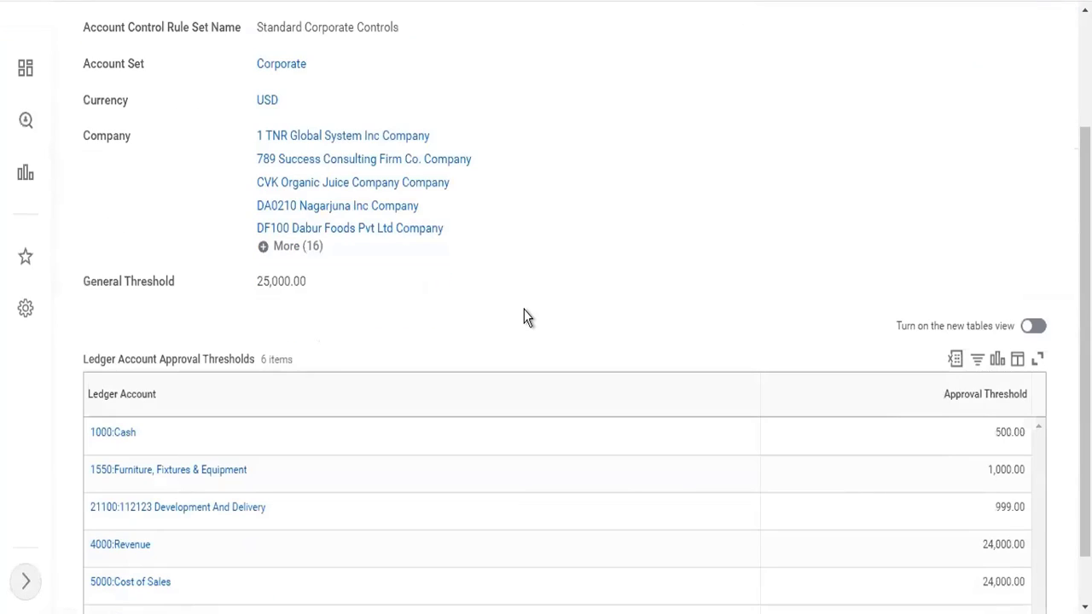
{"action": "scroll", "coordinate": [527, 318], "scroll_direction": "up", "scroll_amount": 1}
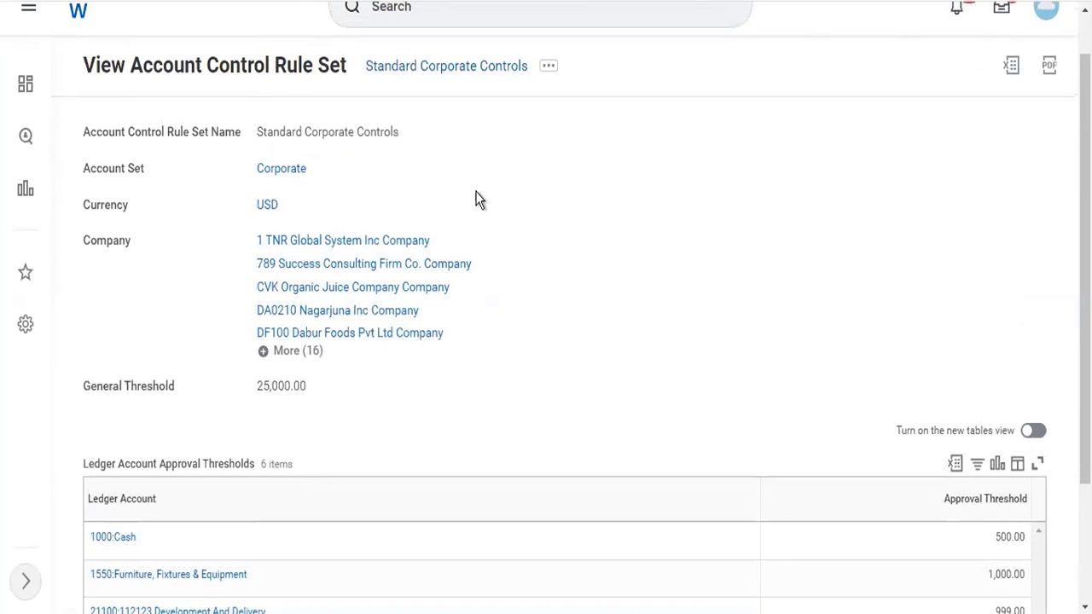
{"action": "scroll", "coordinate": [473, 198], "scroll_direction": "up", "scroll_amount": 1}
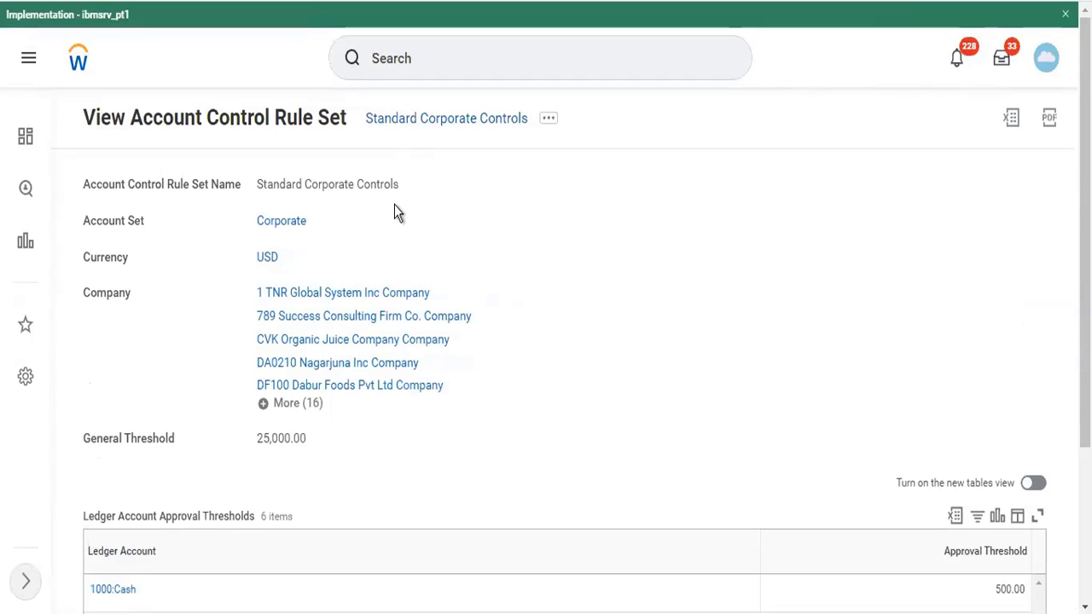
{"action": "scroll", "coordinate": [691, 401], "scroll_direction": "down", "scroll_amount": 3}
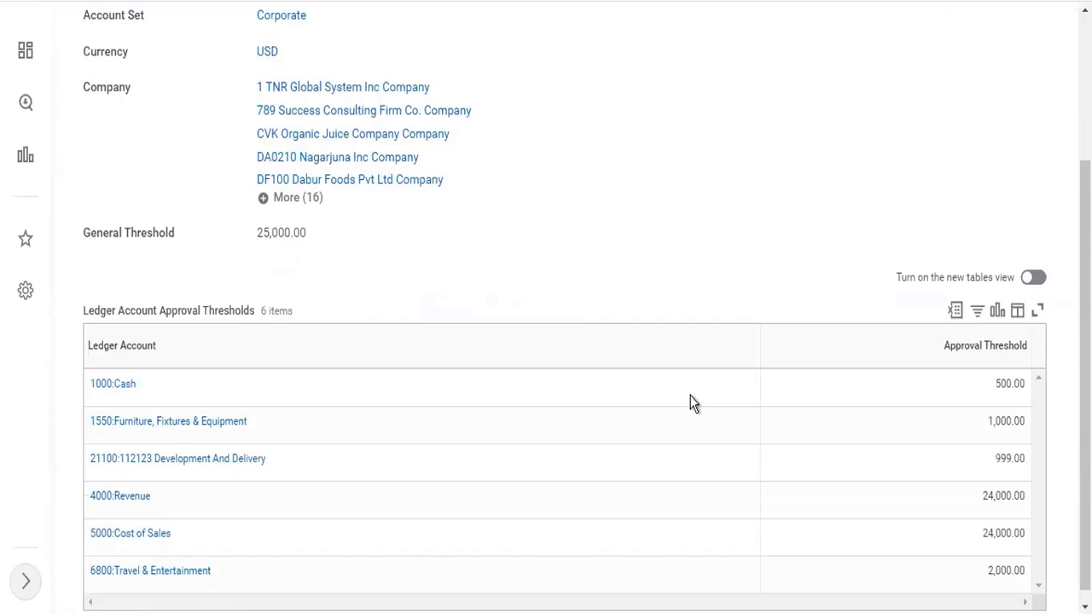
Step: Search for the Create Account Control Rule Set task using "cr acc contr", without opening it
{"action": "scroll", "coordinate": [691, 403], "scroll_direction": "up", "scroll_amount": 3}
{"action": "left_click", "coordinate": [420, 56]}
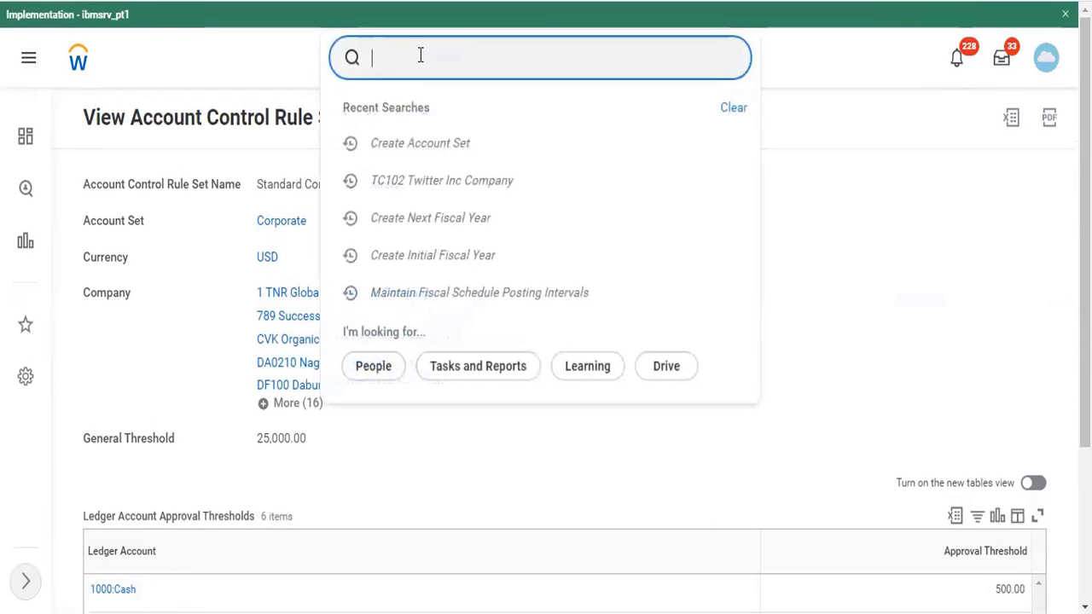
{"action": "type", "text": "cr acc con"}
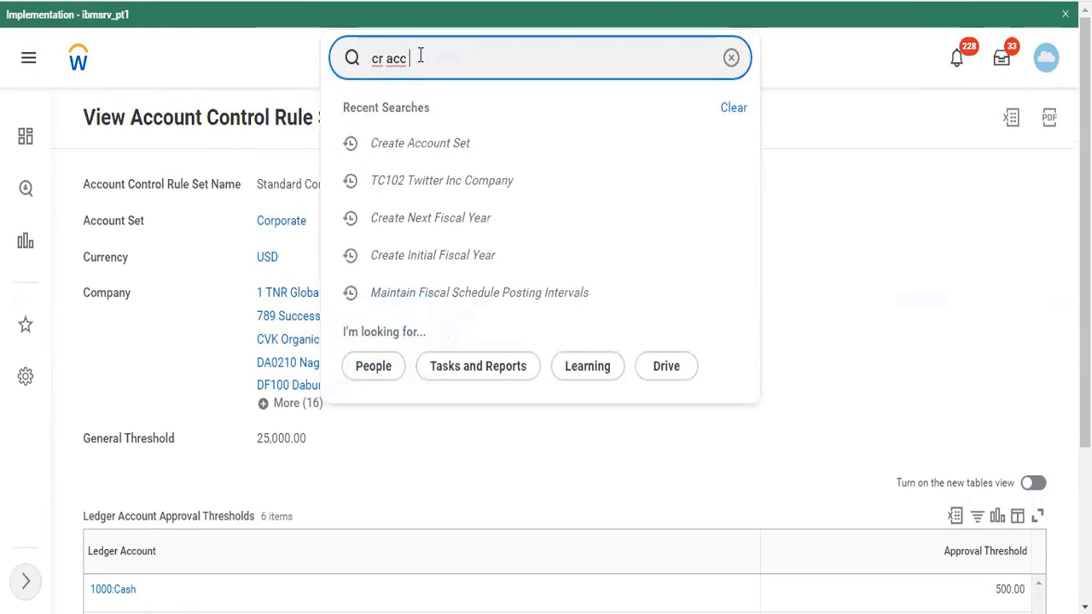
{"action": "key", "text": "BackSpace"}
{"action": "key", "text": "BackSpace"}
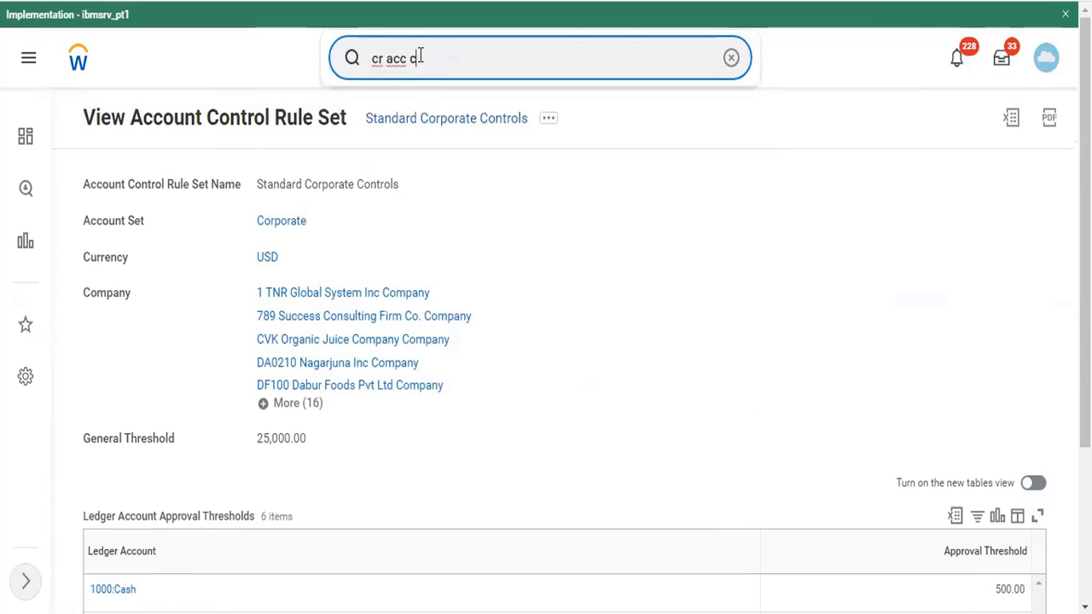
{"action": "type", "text": "ntr"}
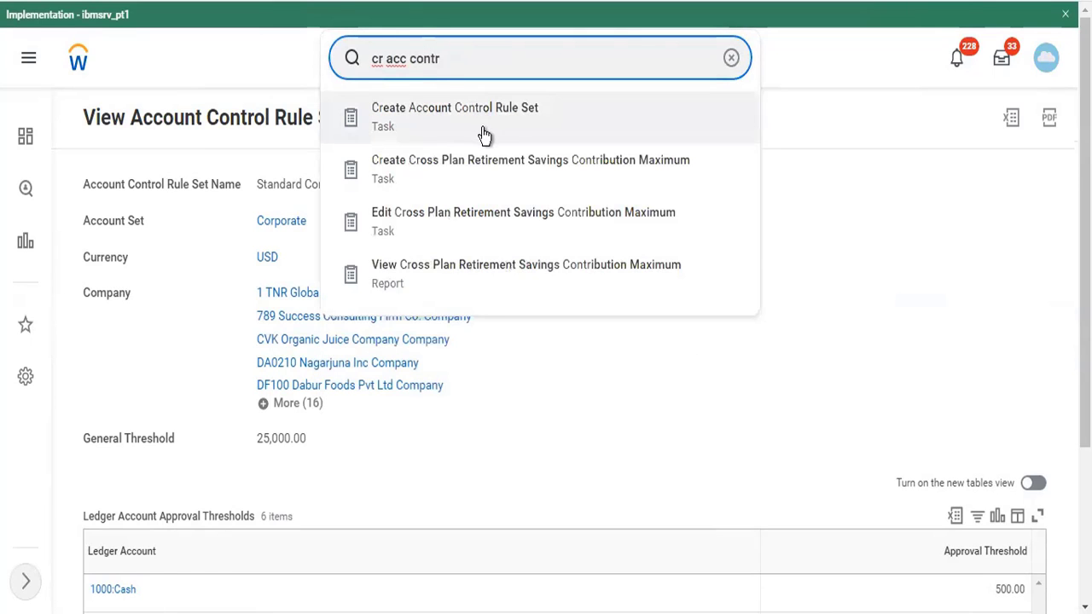
{"action": "left_click", "coordinate": [833, 313]}
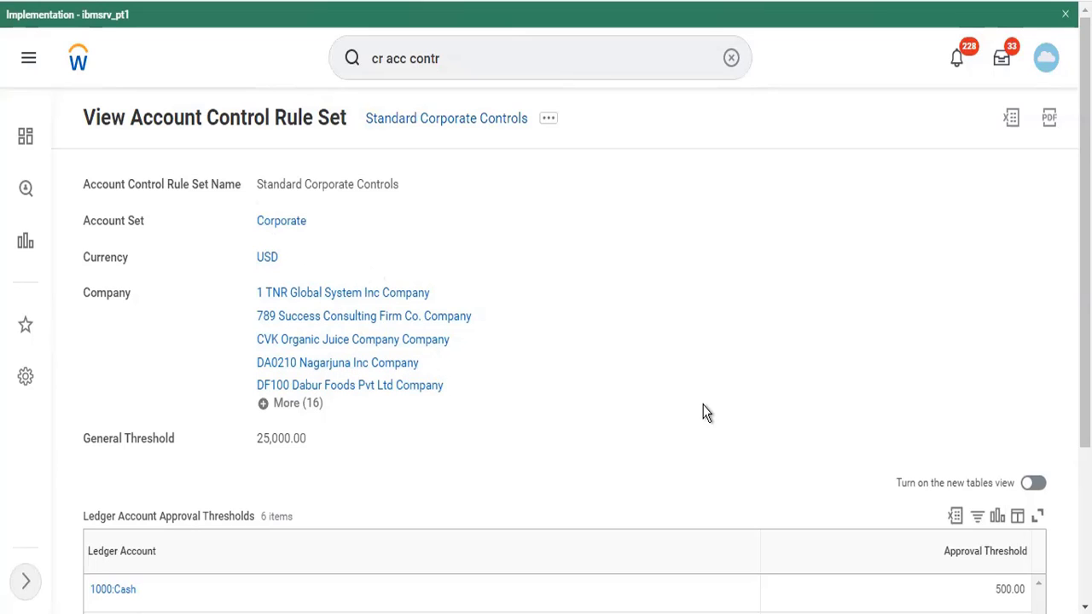
Step: Review the ledger account approval thresholds, highlighting the threshold of the 1000:Cash account
{"action": "scroll", "coordinate": [704, 413], "scroll_direction": "down", "scroll_amount": 2}
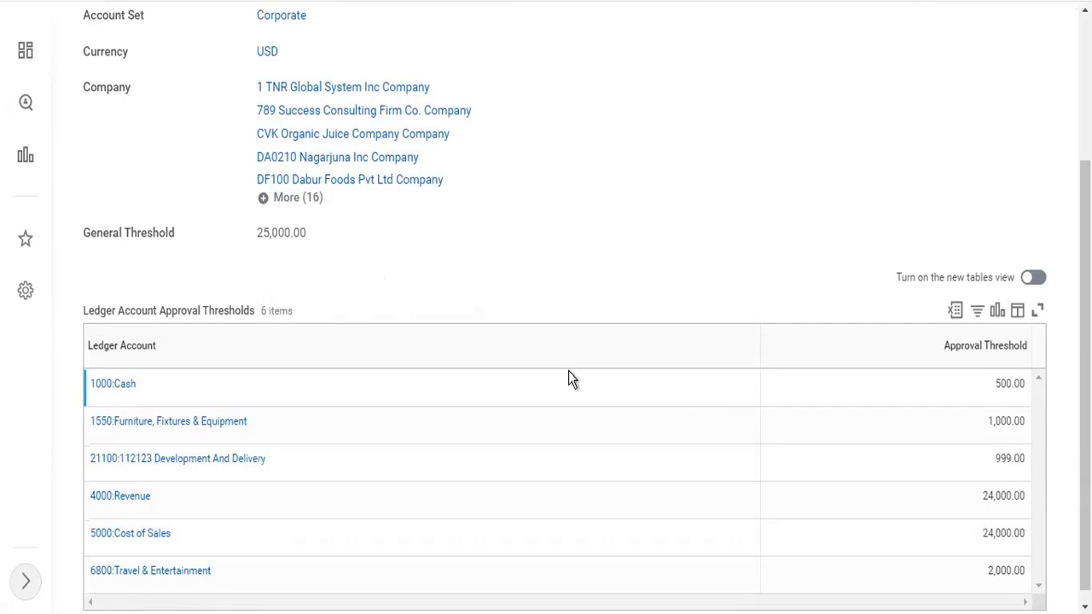
{"action": "scroll", "coordinate": [839, 253], "scroll_direction": "down", "scroll_amount": 1}
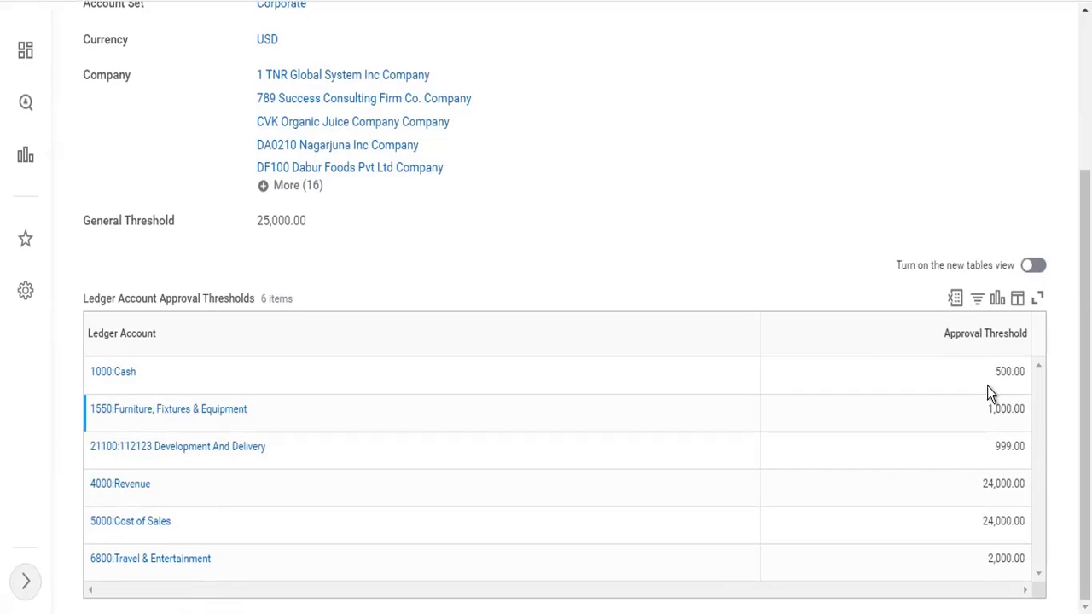
{"action": "left_click_drag", "start_coordinate": [988, 370], "coordinate": [1024, 375]}
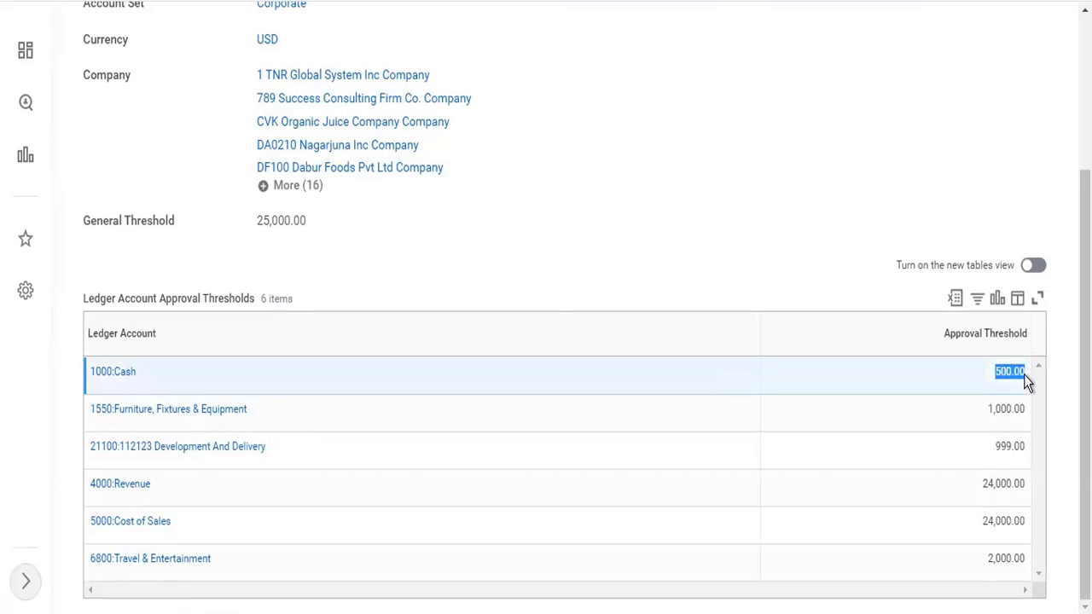
Step: Search for the Create Journal task using "cr journal", without opening it
{"action": "scroll", "coordinate": [1024, 375], "scroll_direction": "up", "scroll_amount": 3}
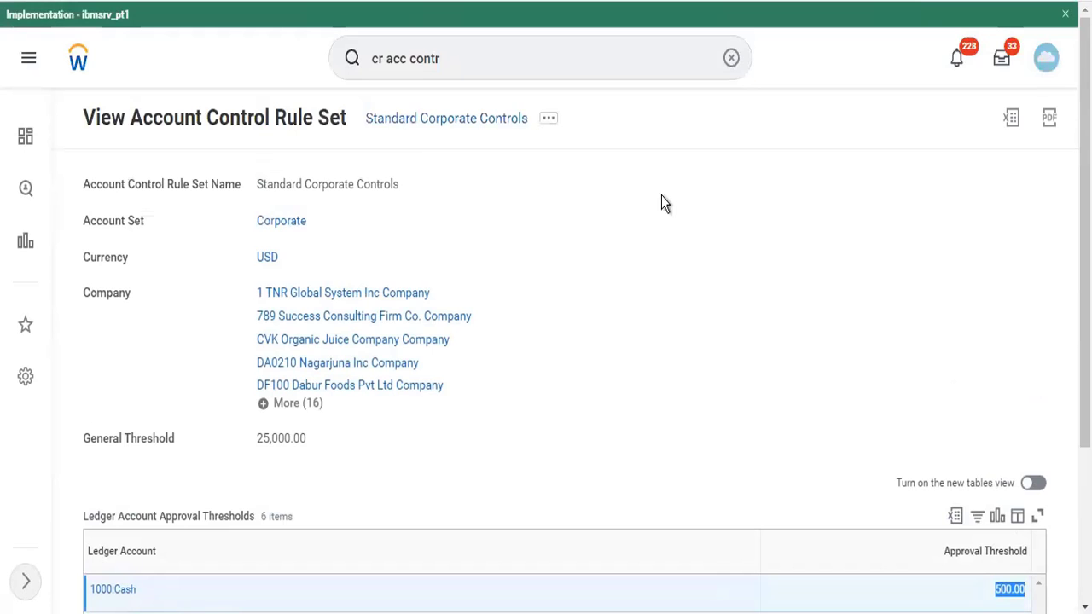
{"action": "left_click", "coordinate": [499, 58]}
{"action": "key", "text": "ctrl+a"}
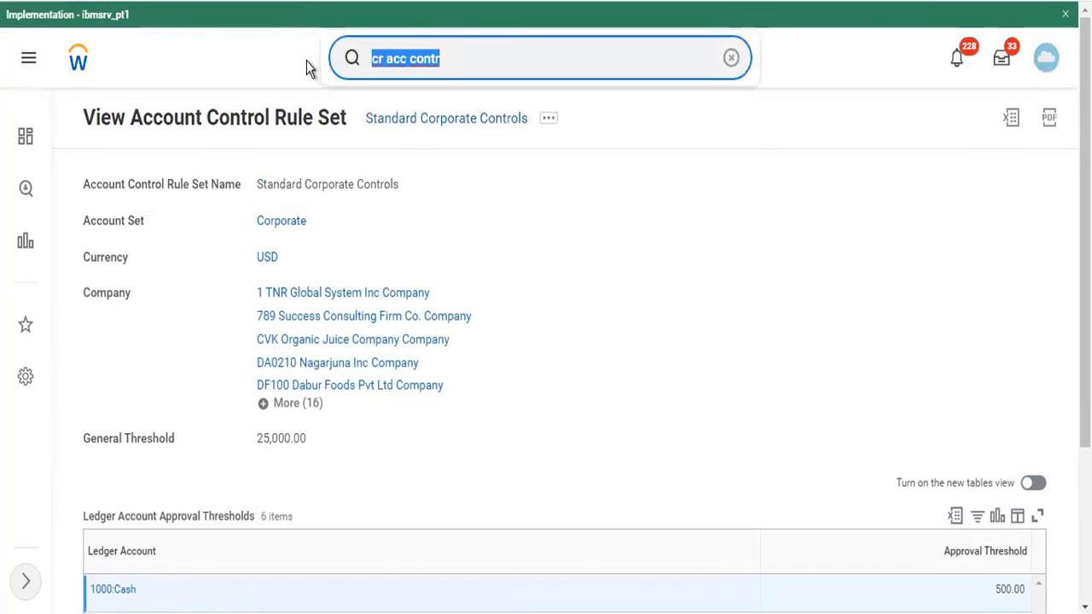
{"action": "type", "text": "cr"}
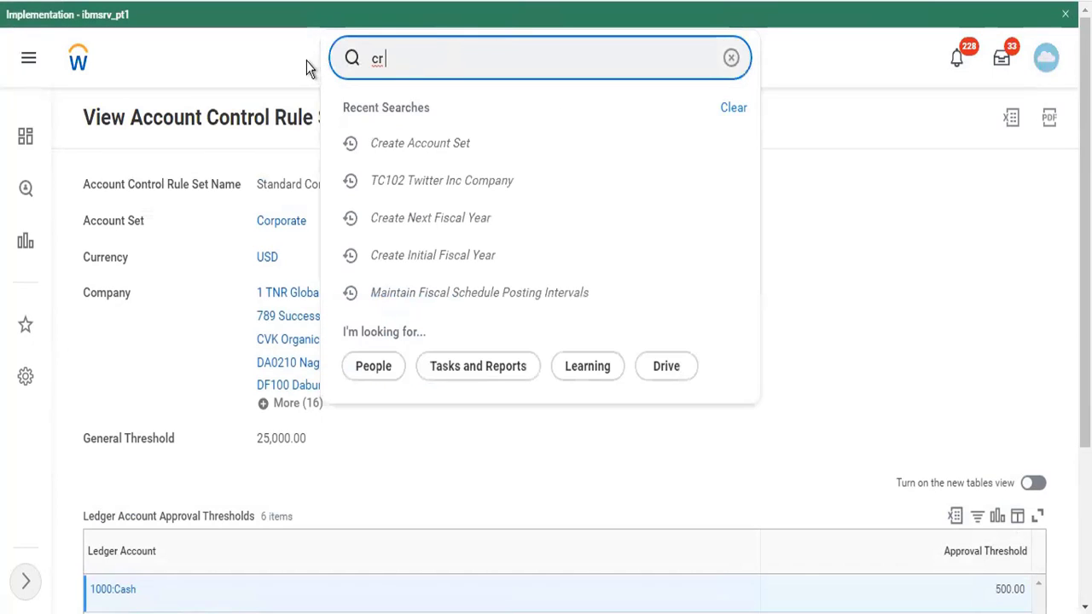
{"action": "type", "text": " journal"}
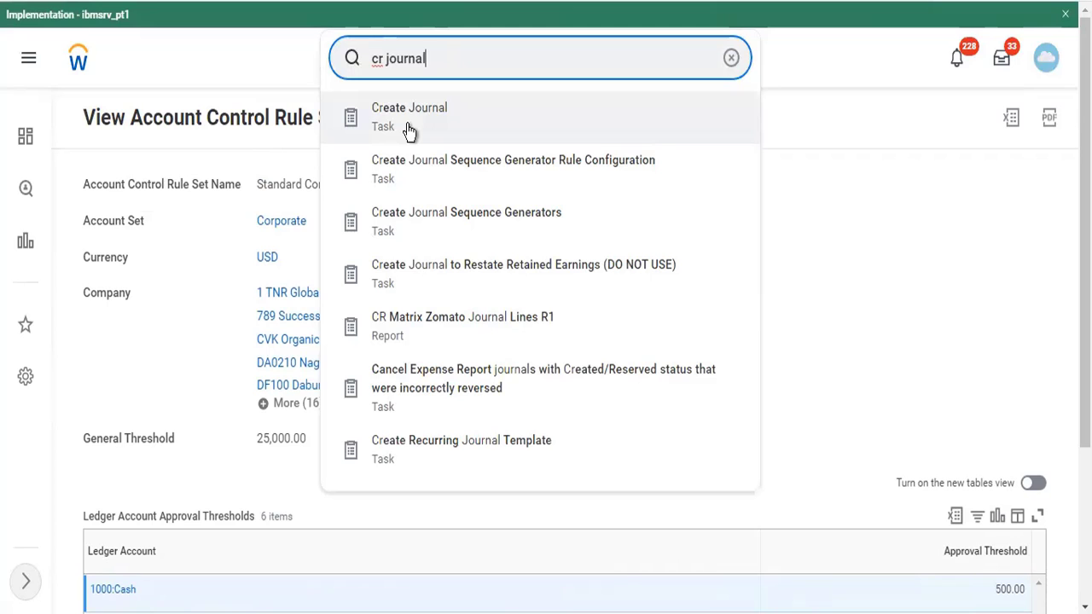
{"action": "left_click", "coordinate": [960, 350]}
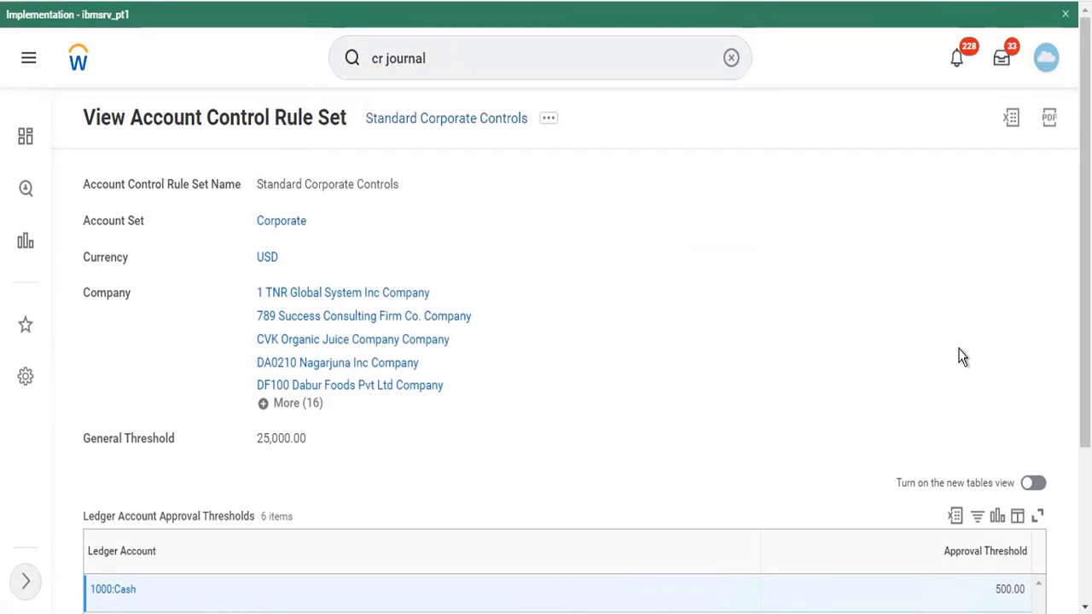
Step: Search for "Bp: journal", open Accounting Journal Event (Default Definition) and review its business process steps
{"action": "scroll", "coordinate": [707, 427], "scroll_direction": "down", "scroll_amount": 2}
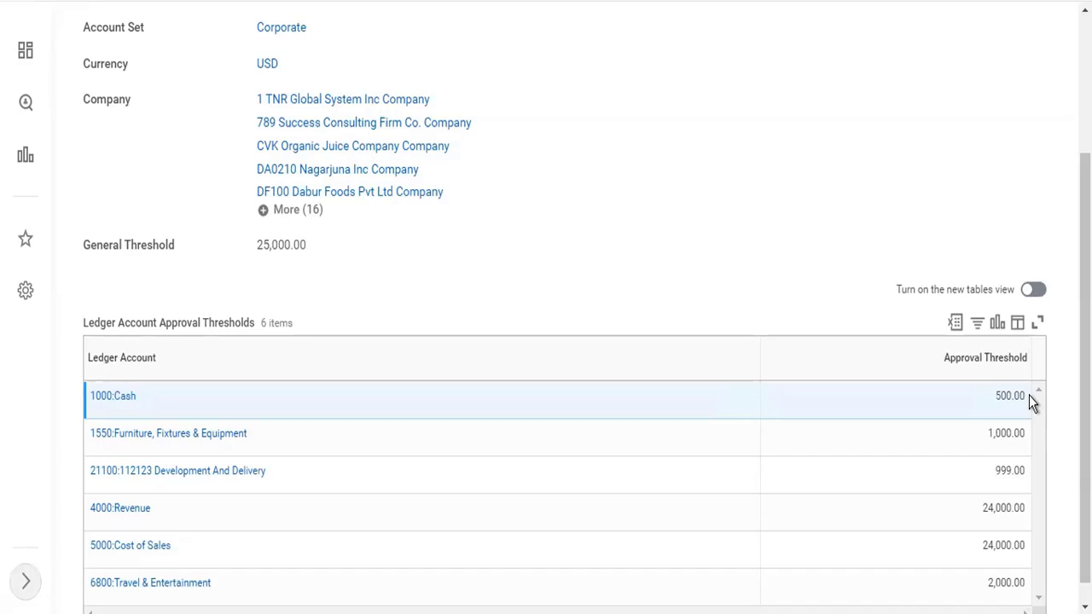
{"action": "scroll", "coordinate": [708, 81], "scroll_direction": "up", "scroll_amount": 3}
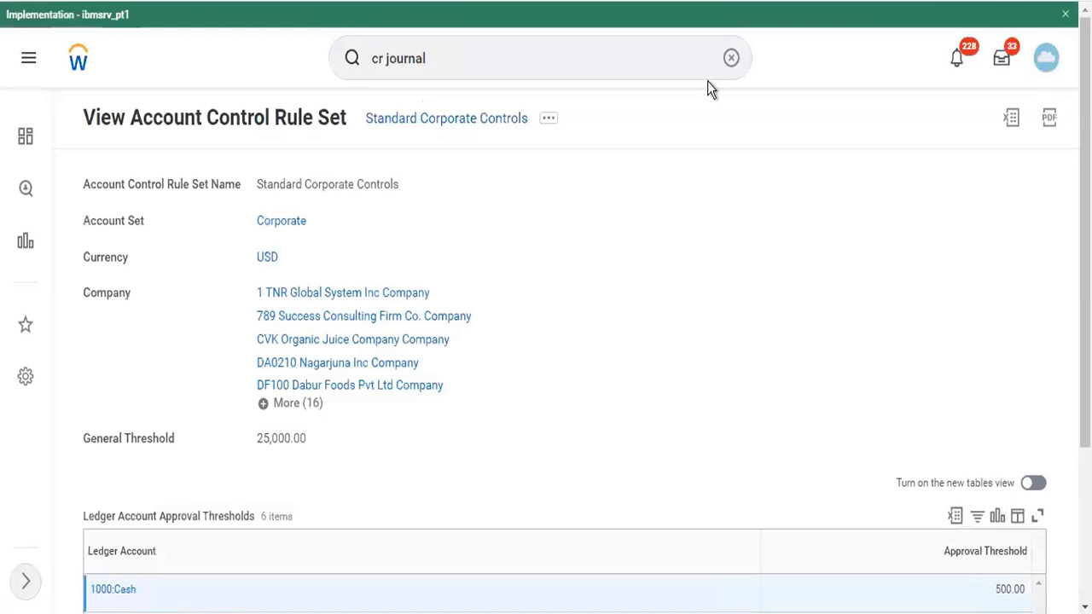
{"action": "left_click", "coordinate": [434, 59]}
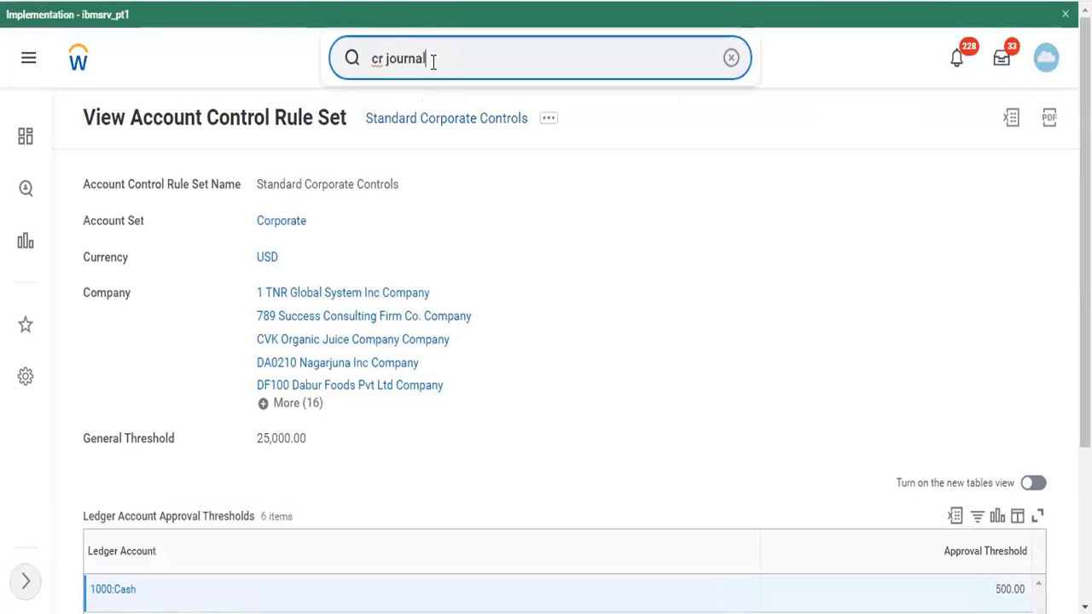
{"action": "left_click_drag", "start_coordinate": [363, 66], "coordinate": [359, 71]}
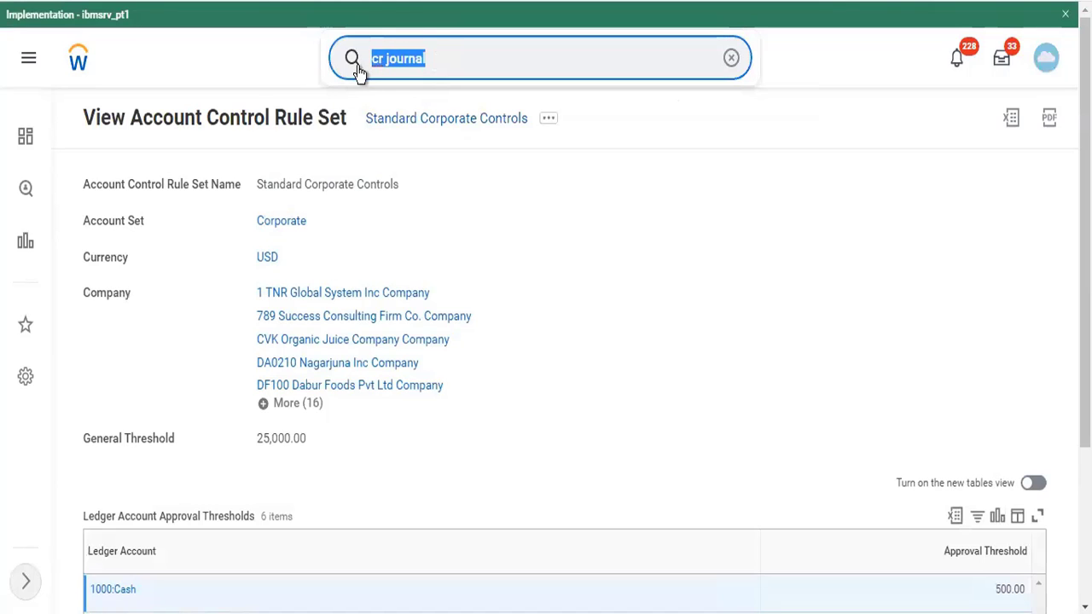
{"action": "type", "text": "Bp: a"}
{"action": "key", "text": "BackSpace"}
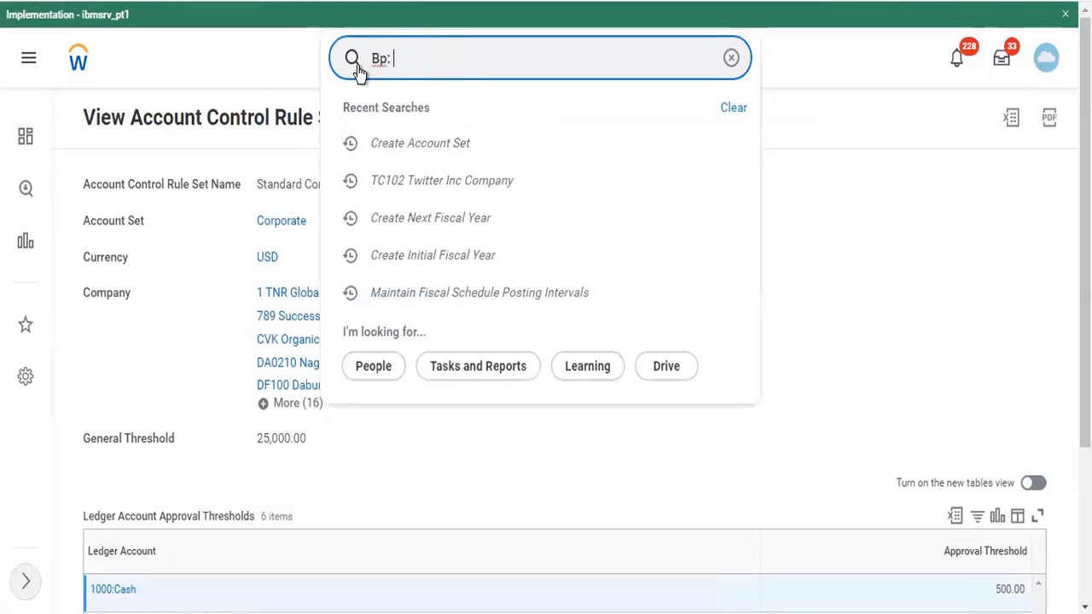
{"action": "type", "text": "journal"}
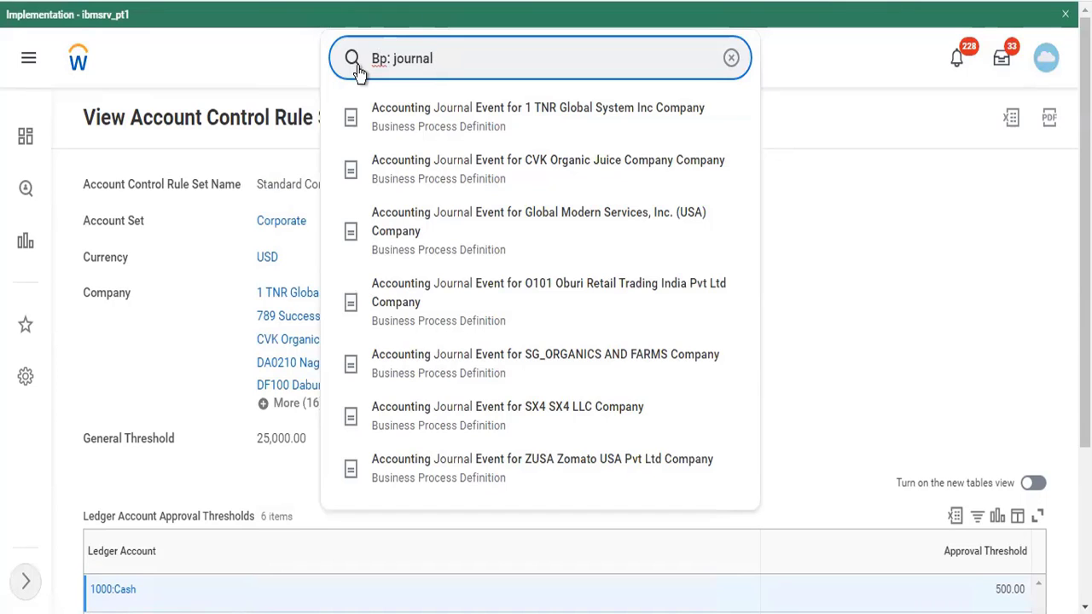
{"action": "left_click", "coordinate": [357, 66]}
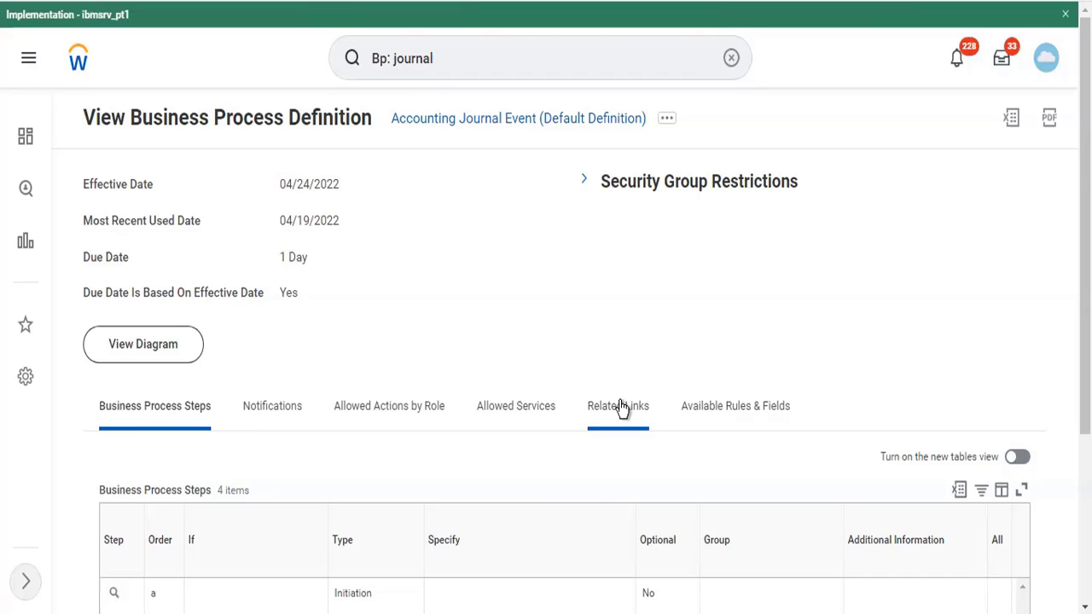
{"action": "scroll", "coordinate": [622, 408], "scroll_direction": "down", "scroll_amount": 3}
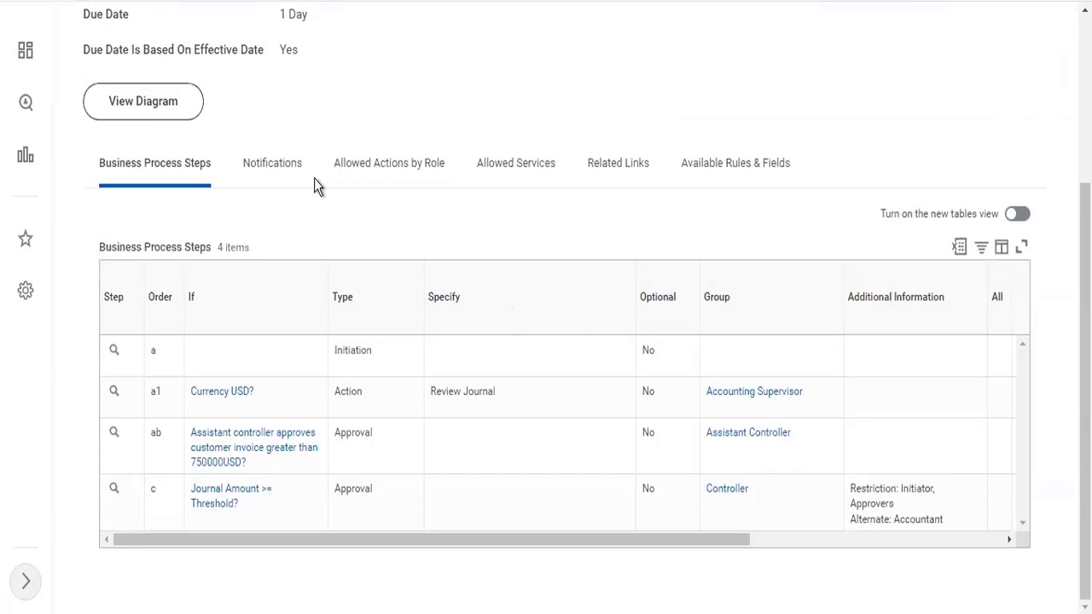
{"action": "scroll", "coordinate": [414, 268], "scroll_direction": "up", "scroll_amount": 3}
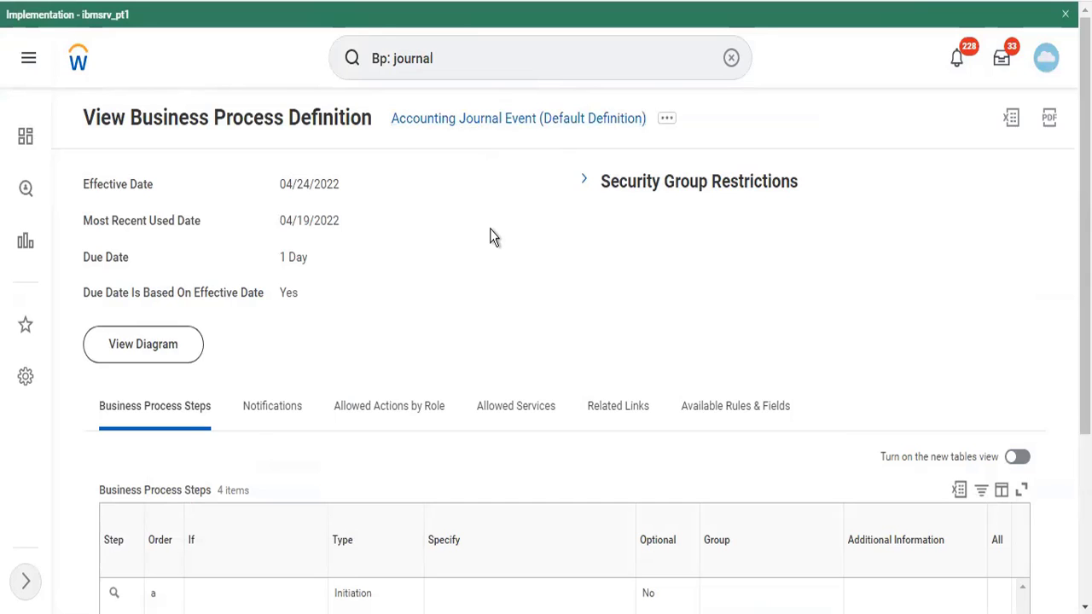
Step: Open the account posting rule set Sp01011 from the company's accounting details in a new tab
{"action": "scroll", "coordinate": [490, 228], "scroll_direction": "down", "scroll_amount": 3}
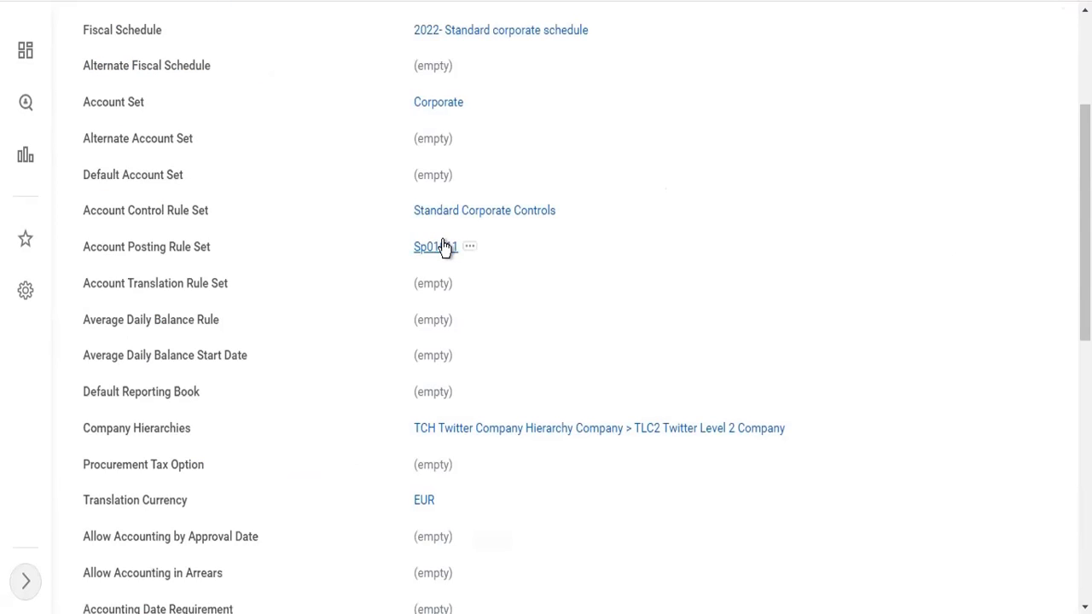
{"action": "right_click", "coordinate": [444, 247]}
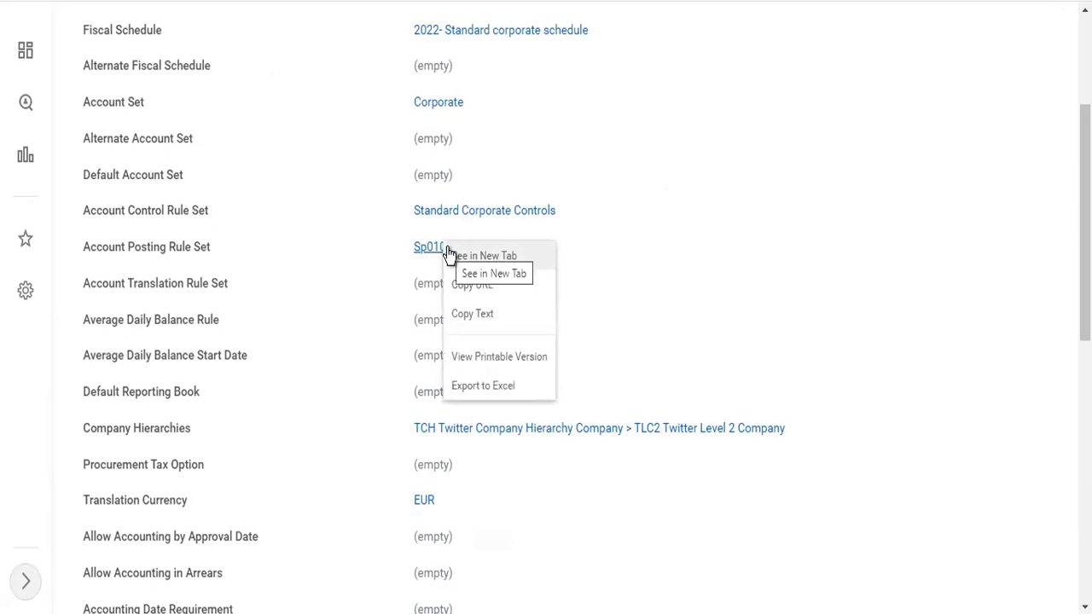
{"action": "left_click", "coordinate": [493, 255]}
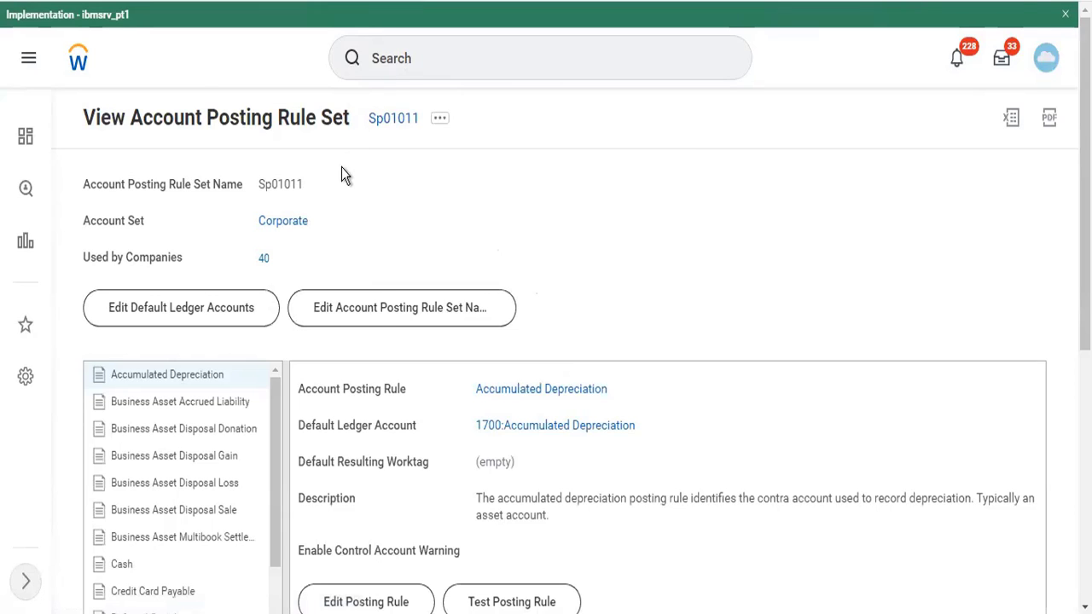
Step: Examine the list of account posting rules in the Sp01011 rule set, from Accumulated Depreciation to the spend and student rules
{"action": "scroll", "coordinate": [344, 176], "scroll_direction": "down", "scroll_amount": 3}
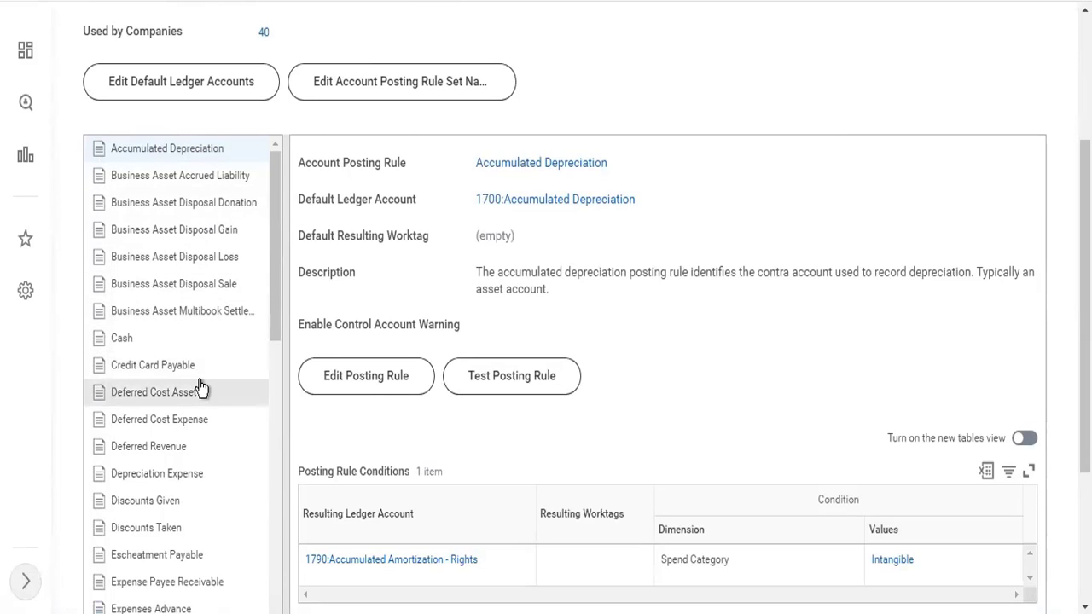
{"action": "scroll", "coordinate": [201, 389], "scroll_direction": "down", "scroll_amount": 3}
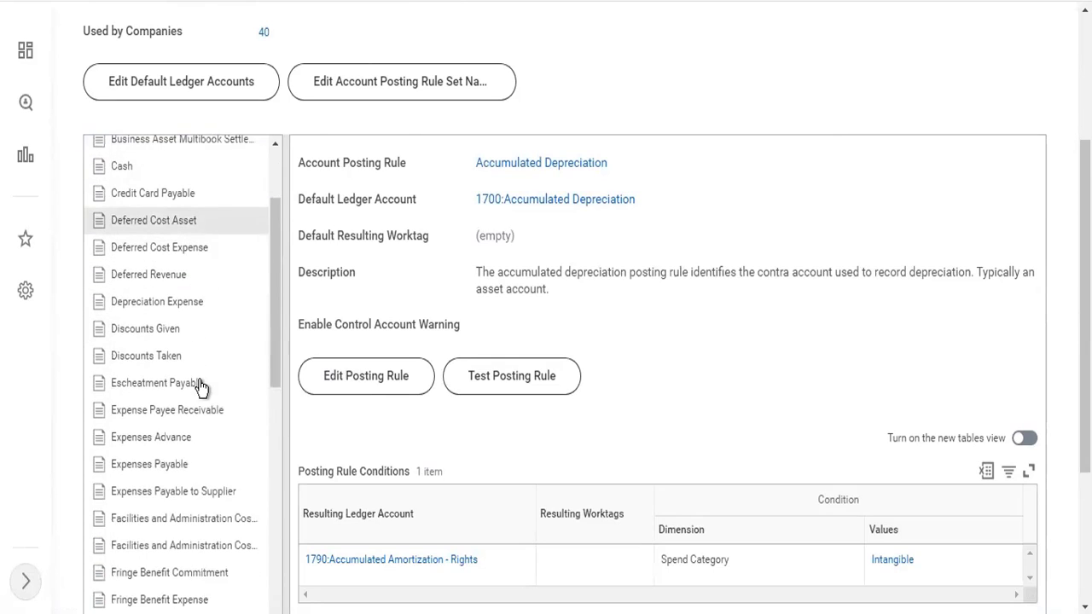
{"action": "scroll", "coordinate": [695, 338], "scroll_direction": "down", "scroll_amount": 3}
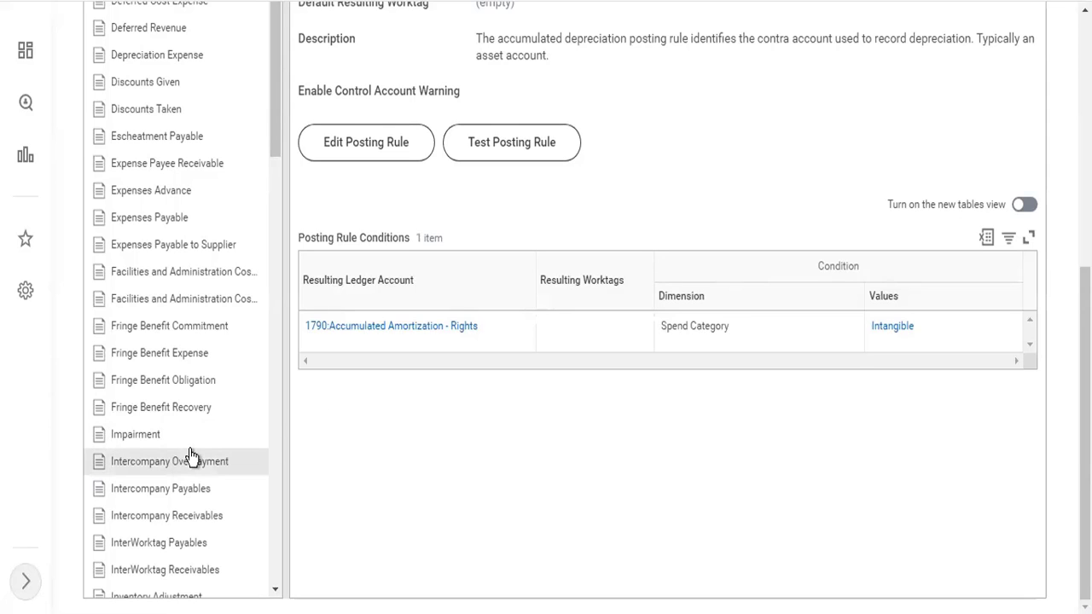
{"action": "scroll", "coordinate": [191, 458], "scroll_direction": "down", "scroll_amount": 7}
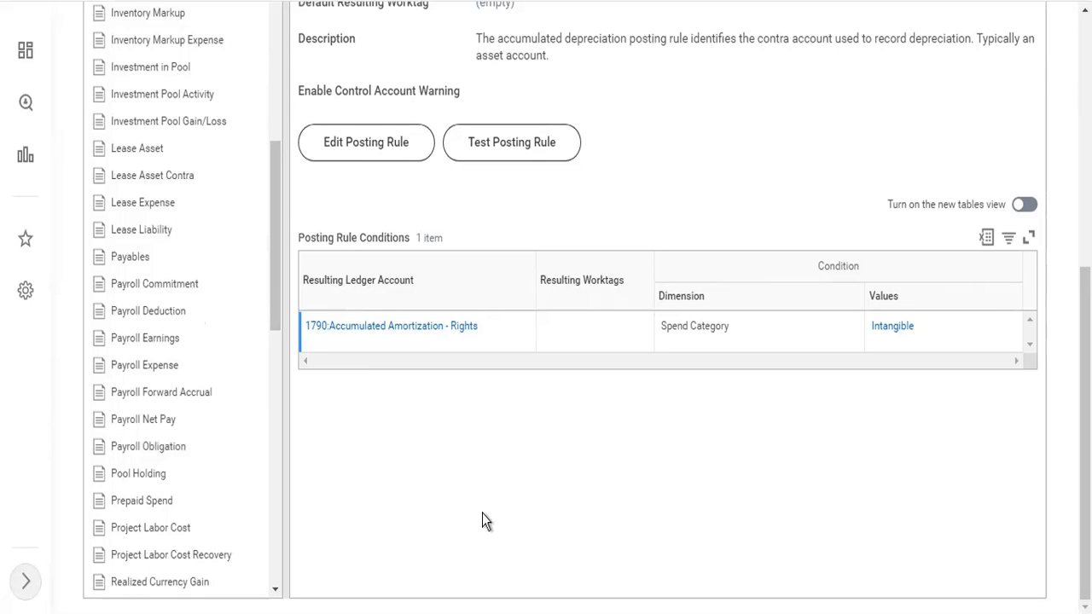
{"action": "scroll", "coordinate": [490, 524], "scroll_direction": "up", "scroll_amount": 5}
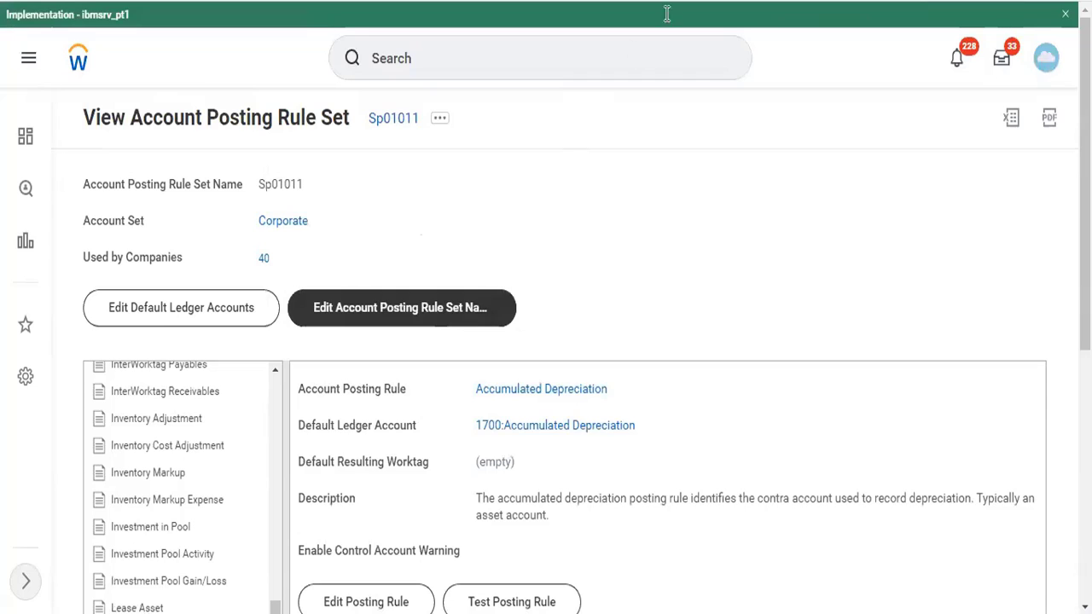
{"action": "right_click", "coordinate": [812, 5]}
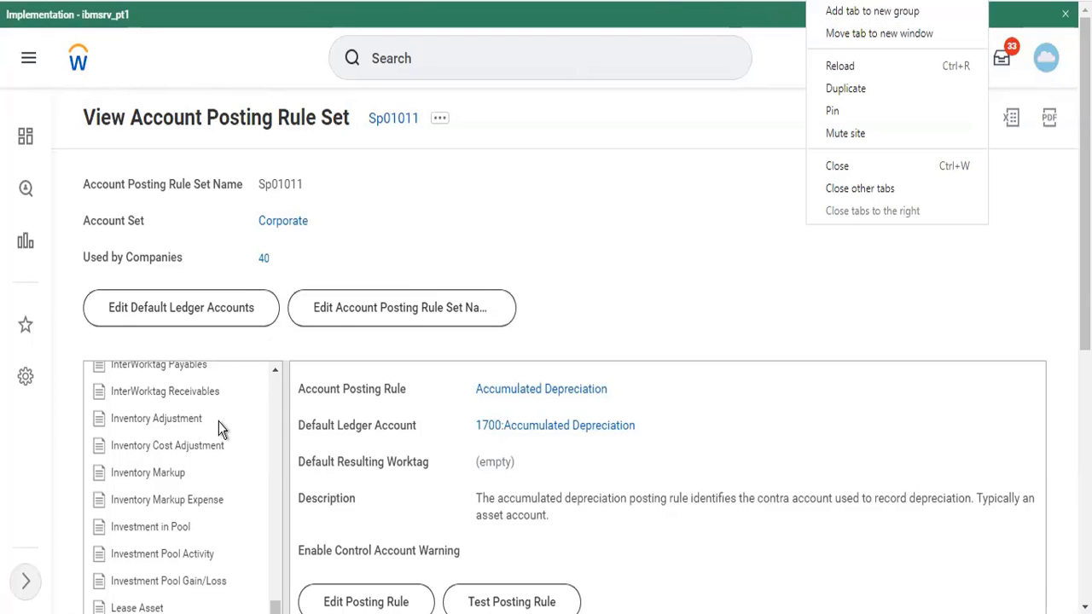
{"action": "left_click", "coordinate": [181, 521]}
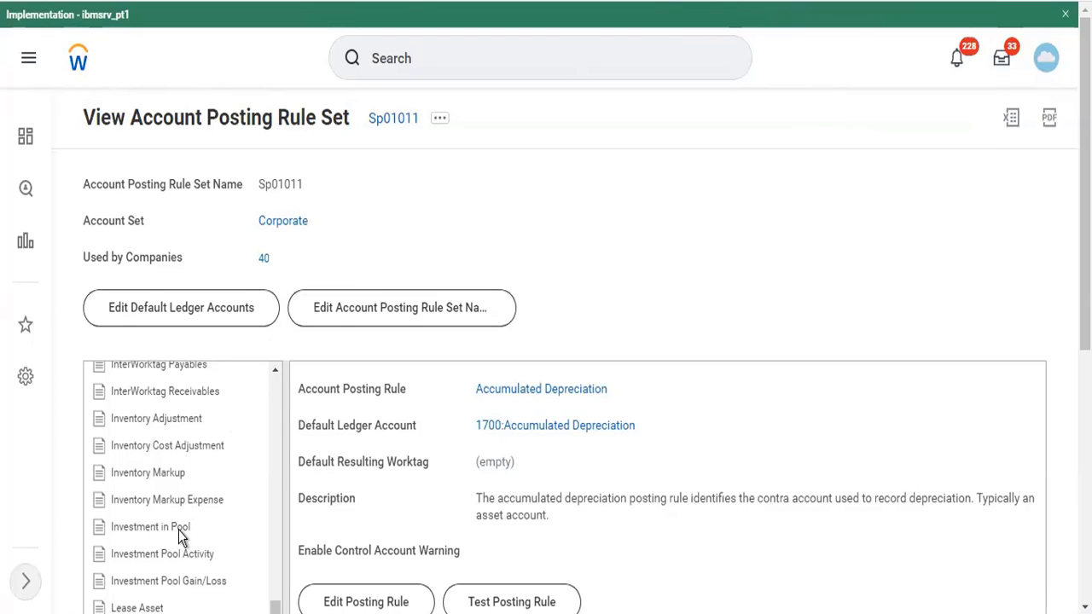
{"action": "scroll", "coordinate": [179, 536], "scroll_direction": "down", "scroll_amount": 3}
{"action": "scroll", "coordinate": [179, 536], "scroll_direction": "down", "scroll_amount": 3}
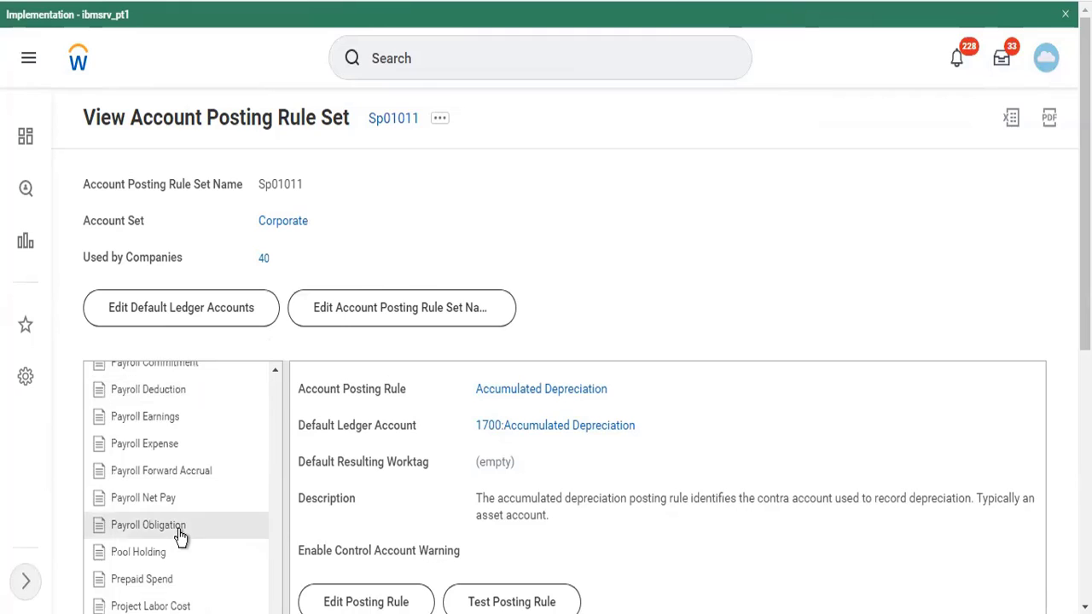
{"action": "scroll", "coordinate": [180, 536], "scroll_direction": "down", "scroll_amount": 8}
{"action": "scroll", "coordinate": [179, 535], "scroll_direction": "down", "scroll_amount": 3}
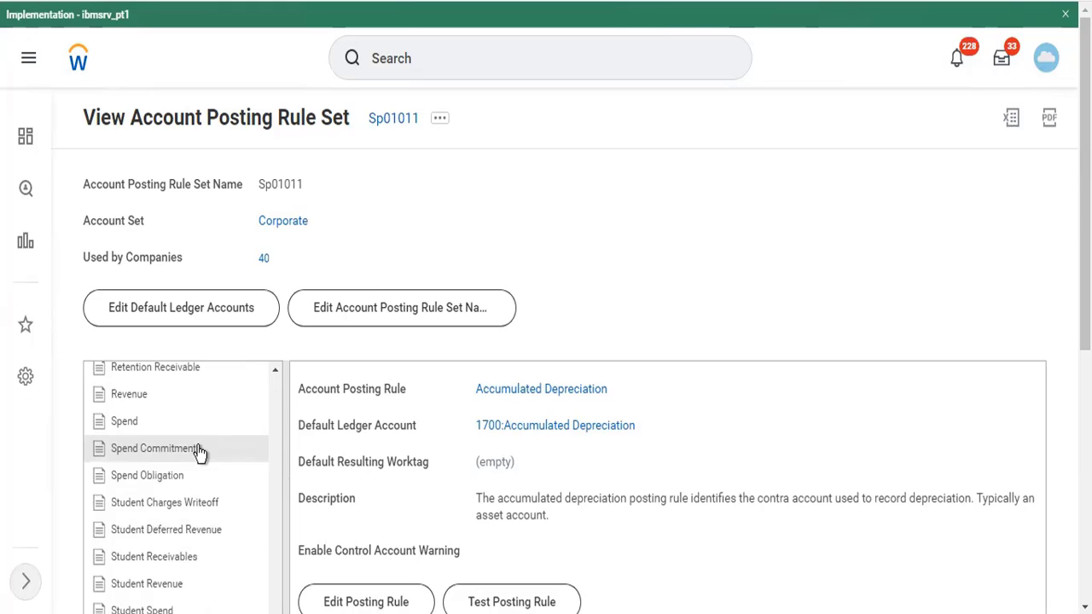
Step: Close both browser tabs showing the Sp01011 account posting rule set and return to the company's accounting details
{"action": "right_click", "coordinate": [833, 1]}
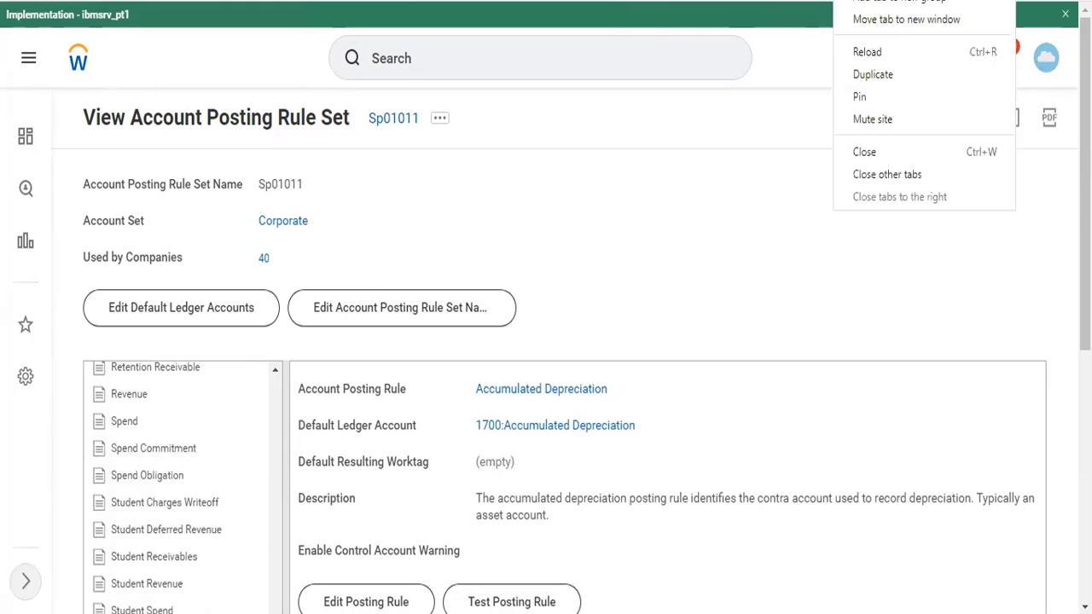
{"action": "left_click", "coordinate": [875, 151]}
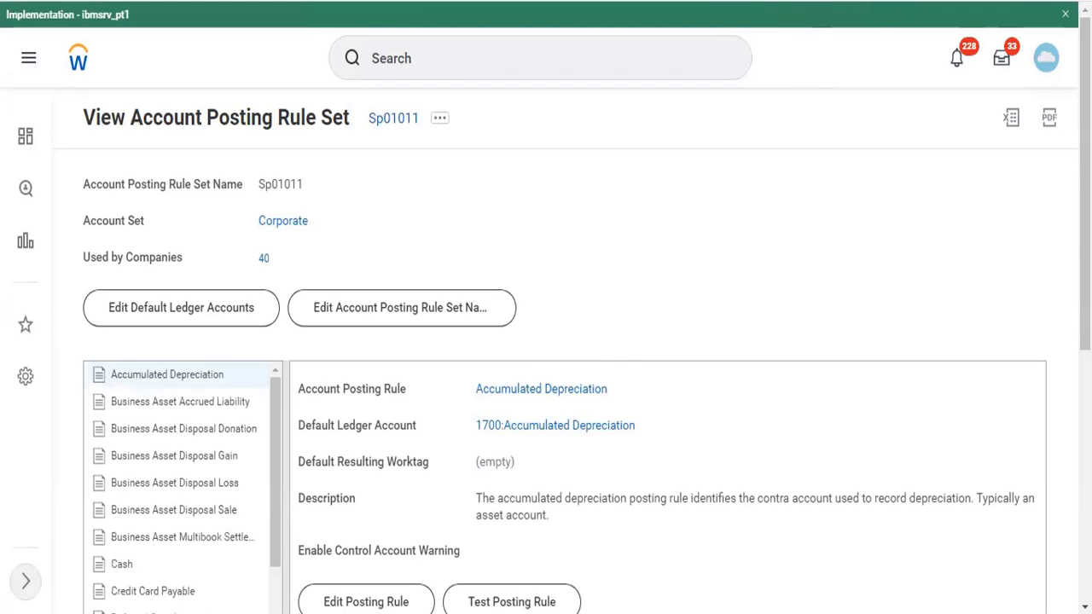
{"action": "right_click", "coordinate": [709, 1]}
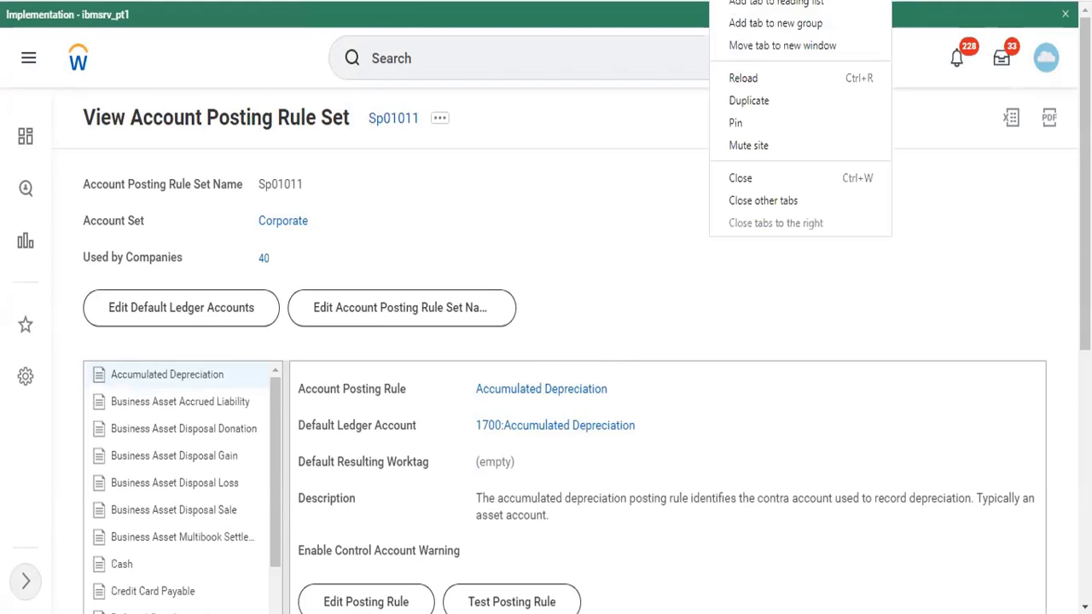
{"action": "left_click", "coordinate": [775, 187]}
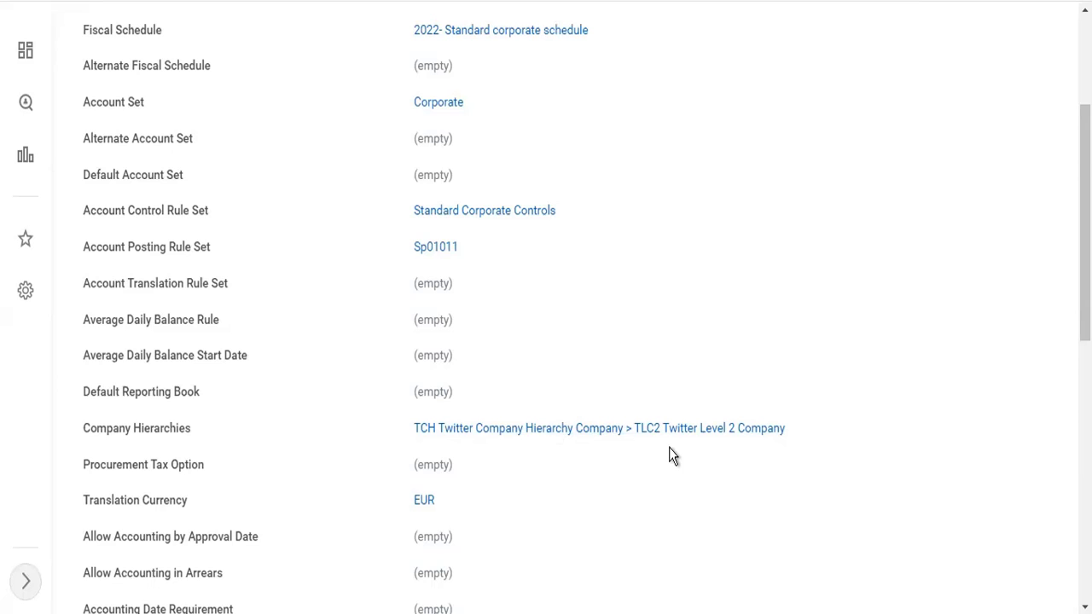
Step: Review the accounting details of TC102 Twitter Inc Company, including journal reversal options, ledgers and intercompany profiles
{"action": "scroll", "coordinate": [670, 448], "scroll_direction": "down", "scroll_amount": 8}
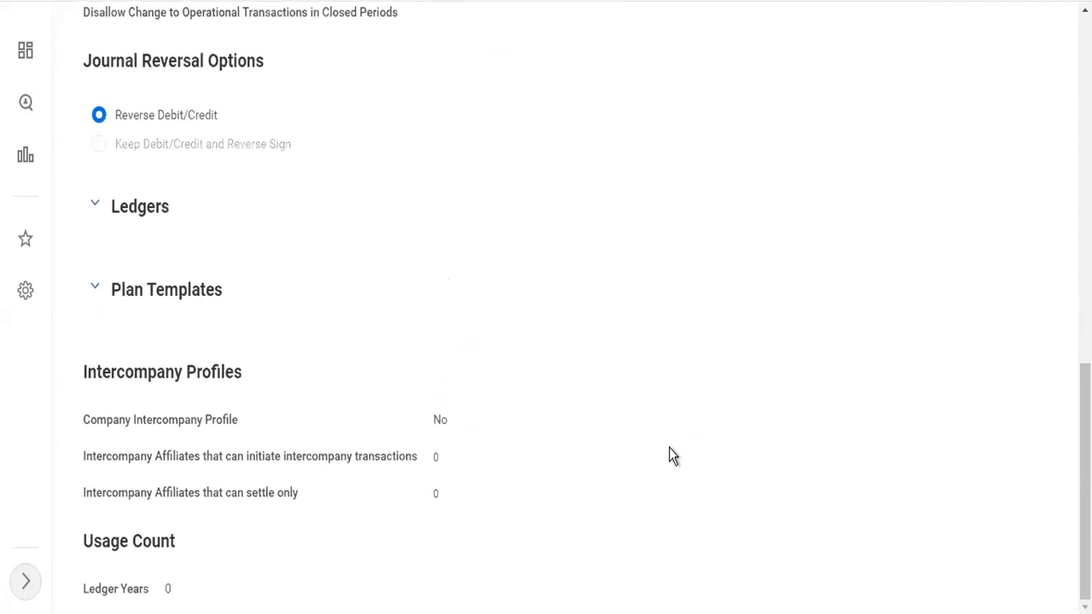
{"action": "scroll", "coordinate": [669, 447], "scroll_direction": "up", "scroll_amount": 10}
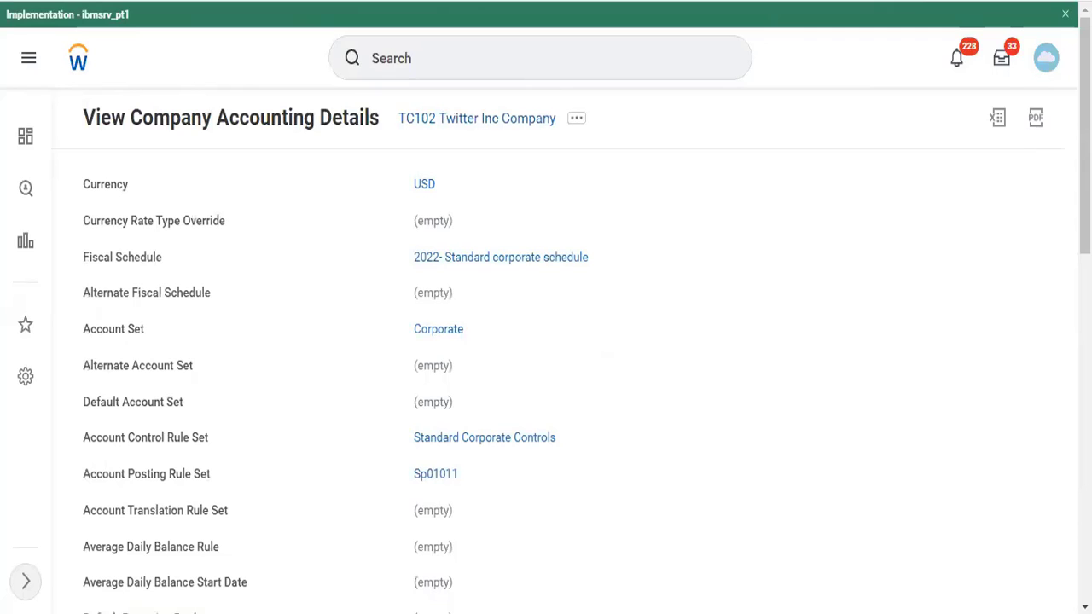
{"action": "scroll", "coordinate": [350, 301], "scroll_direction": "down", "scroll_amount": 10}
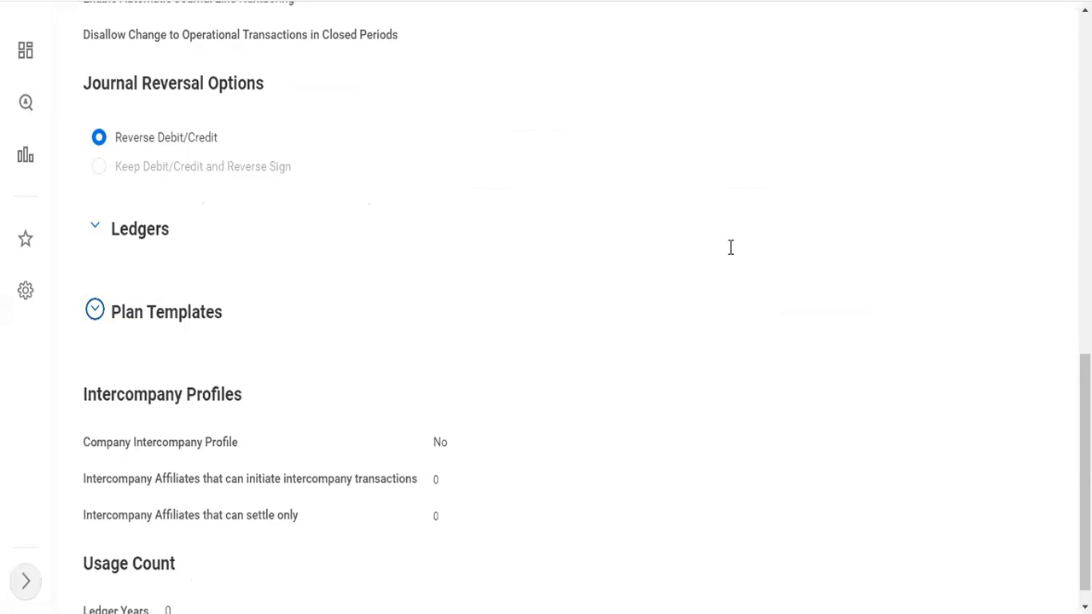
{"action": "scroll", "coordinate": [546, 308], "scroll_direction": "up", "scroll_amount": 10}
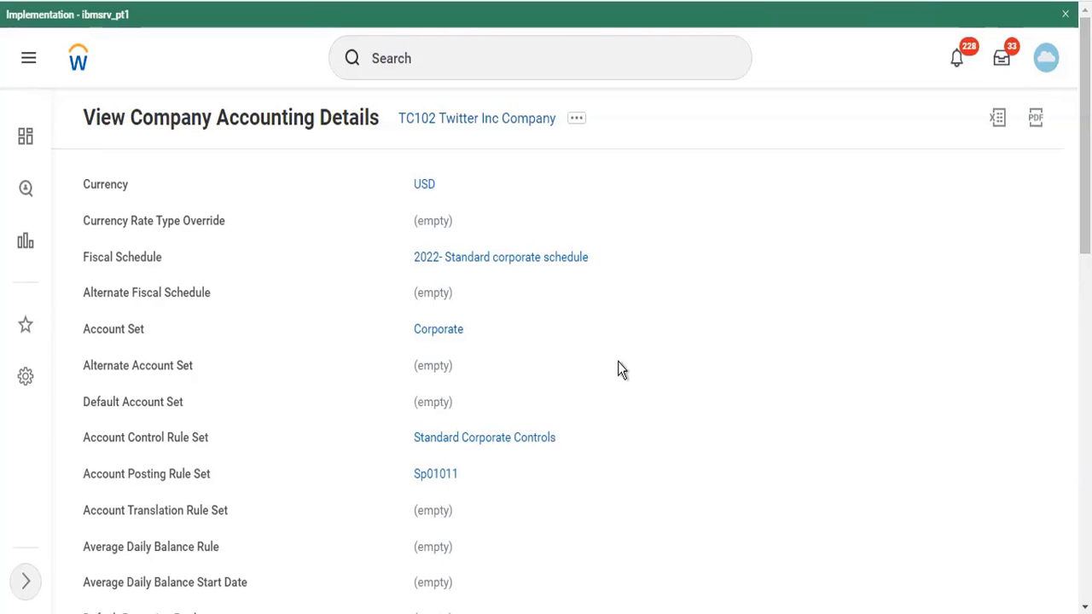
{"action": "scroll", "coordinate": [620, 369], "scroll_direction": "down", "scroll_amount": 1}
{"action": "scroll", "coordinate": [621, 369], "scroll_direction": "down", "scroll_amount": 1}
{"action": "scroll", "coordinate": [617, 371], "scroll_direction": "up", "scroll_amount": 2}
Step: Search for "cr ledger" and open the Create Ledger task
{"action": "left_click", "coordinate": [419, 58]}
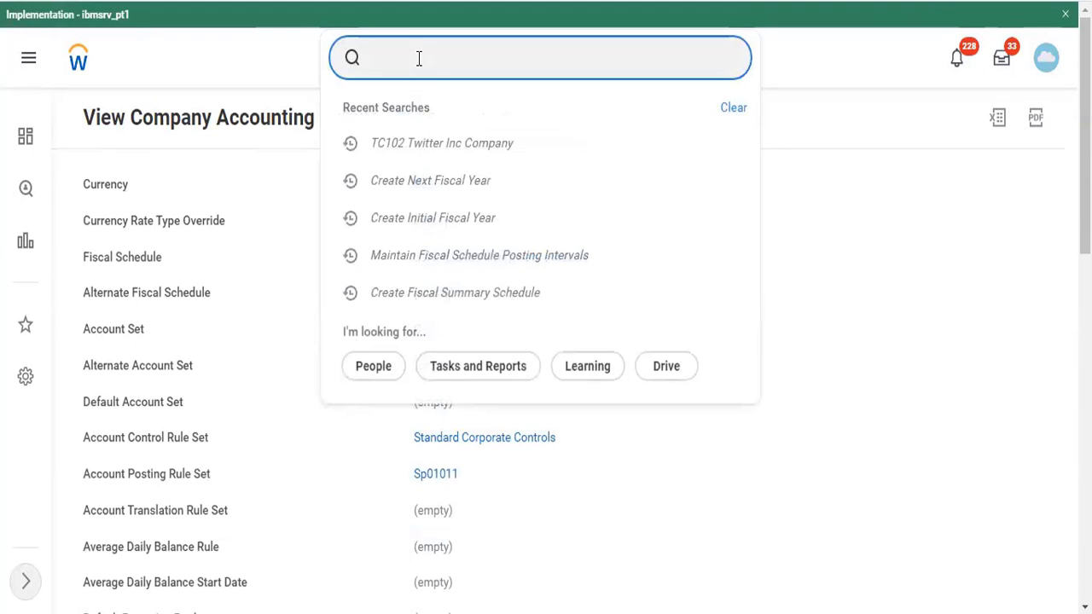
{"action": "type", "text": "cr ledger"}
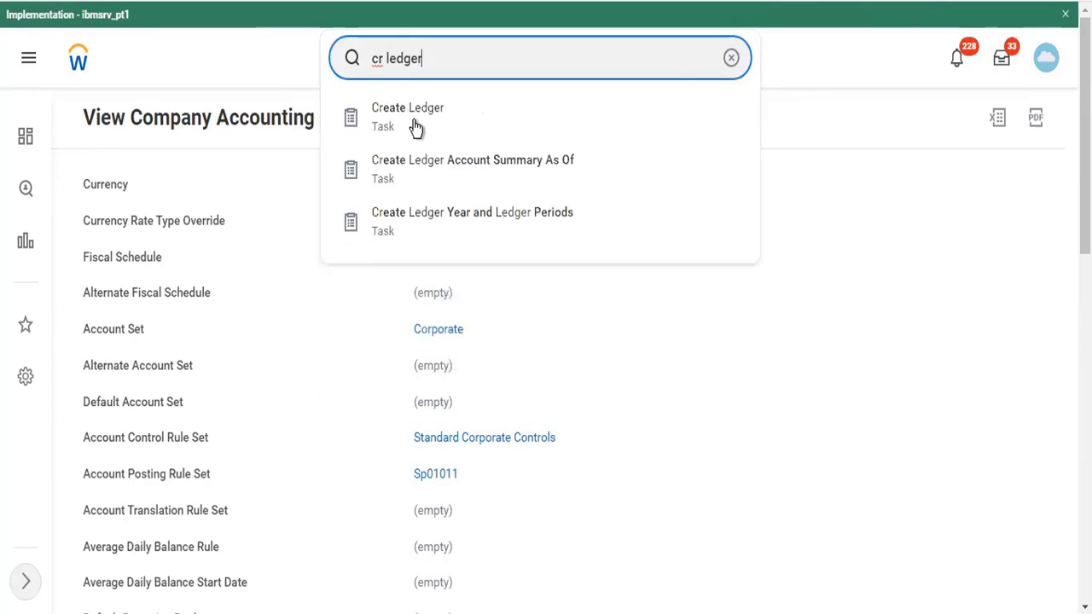
{"action": "left_click", "coordinate": [415, 137]}
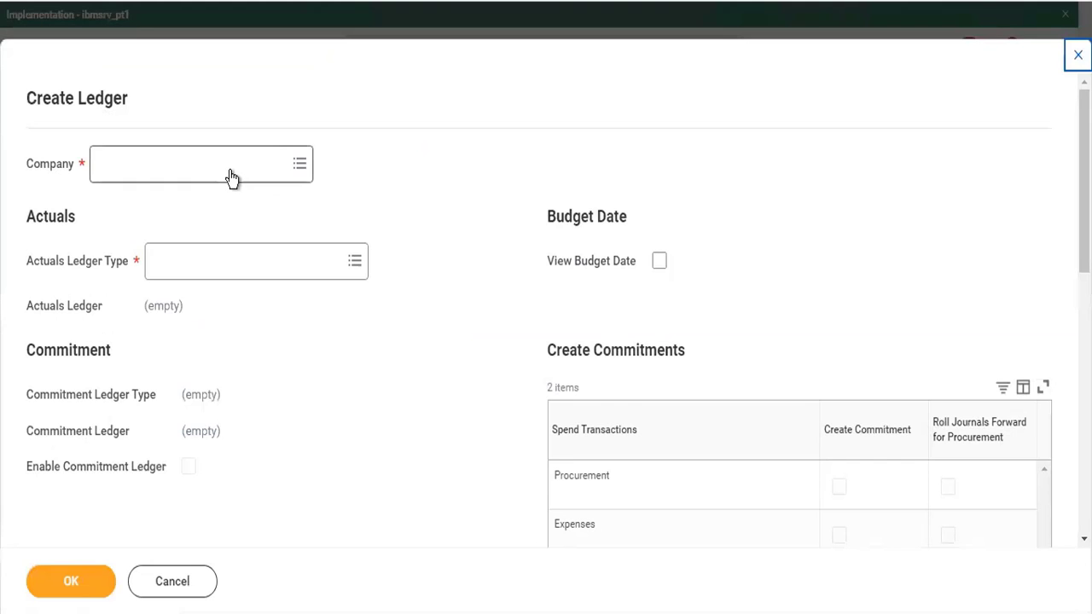
Step: Set the new ledger's company to TC102 Twitter Inc Company and its actuals ledger type to Actuals
{"action": "left_click", "coordinate": [230, 177]}
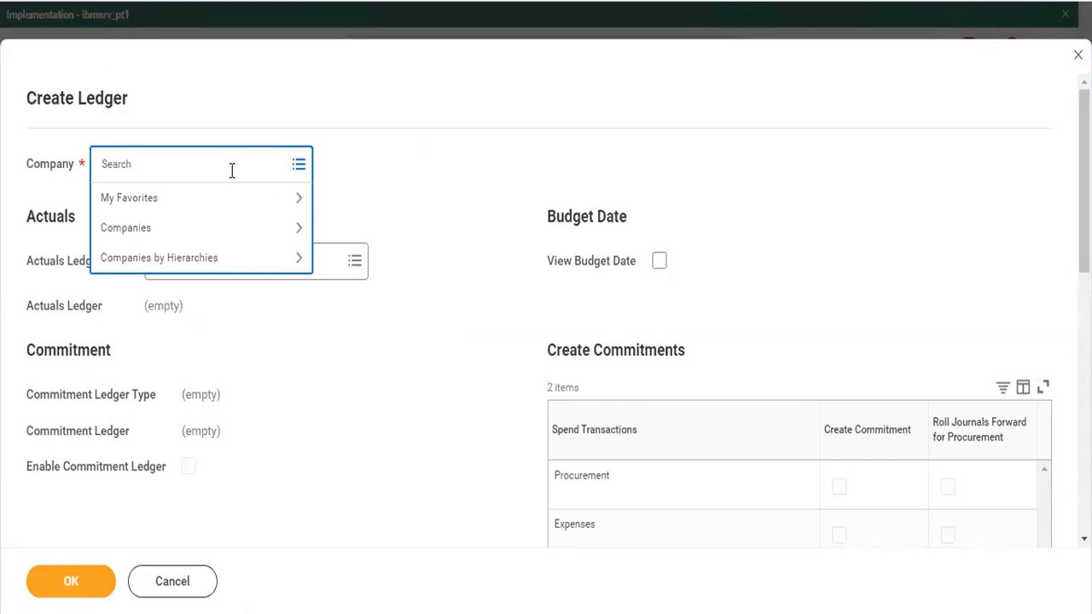
{"action": "type", "text": "tc102"}
{"action": "key", "text": "Return"}
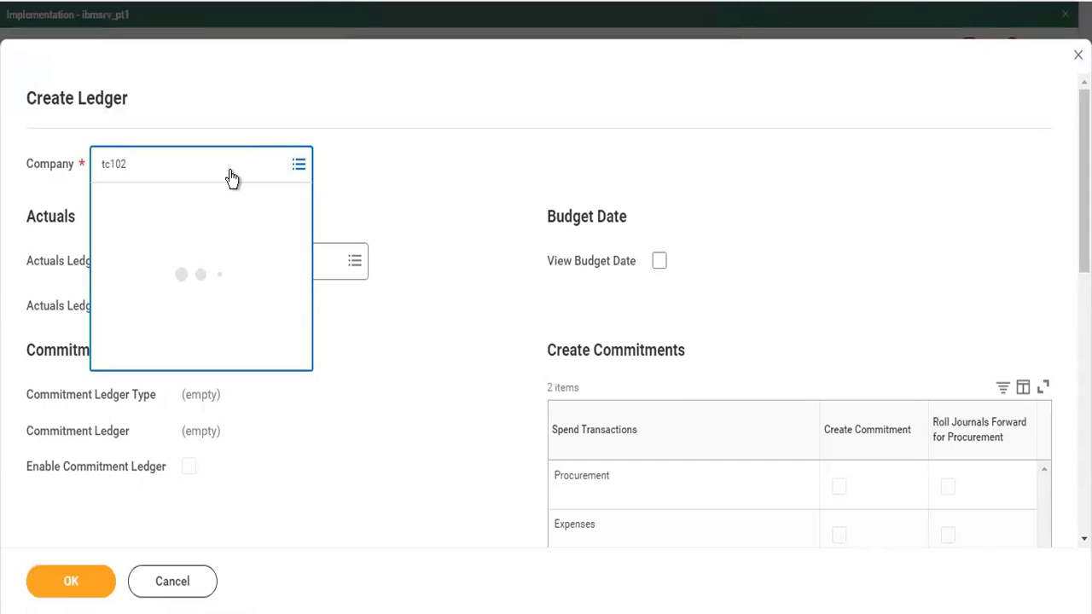
{"action": "left_click", "coordinate": [214, 265]}
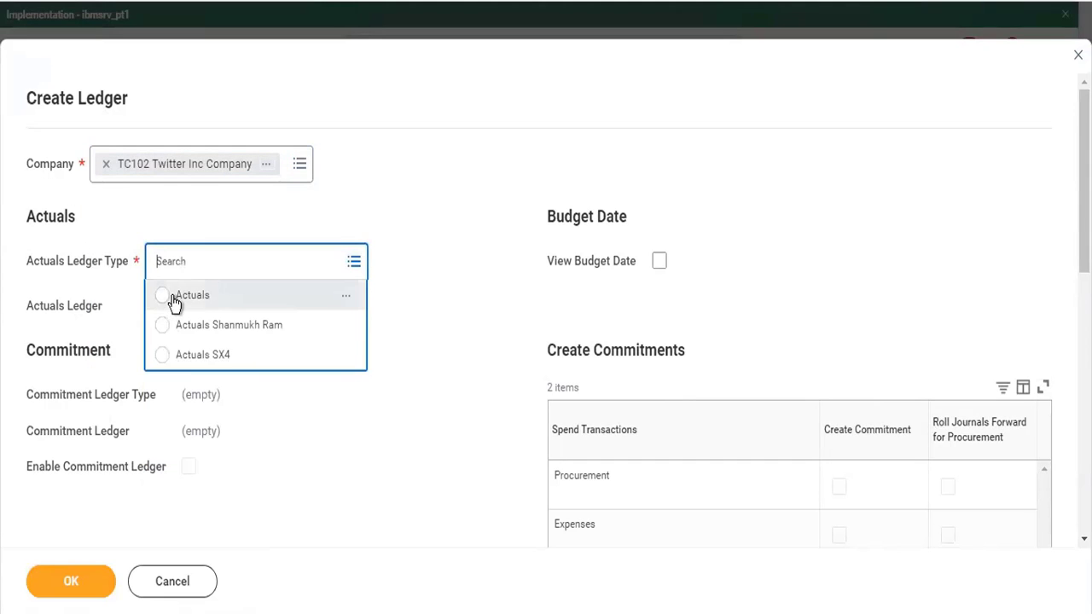
{"action": "left_click", "coordinate": [173, 299]}
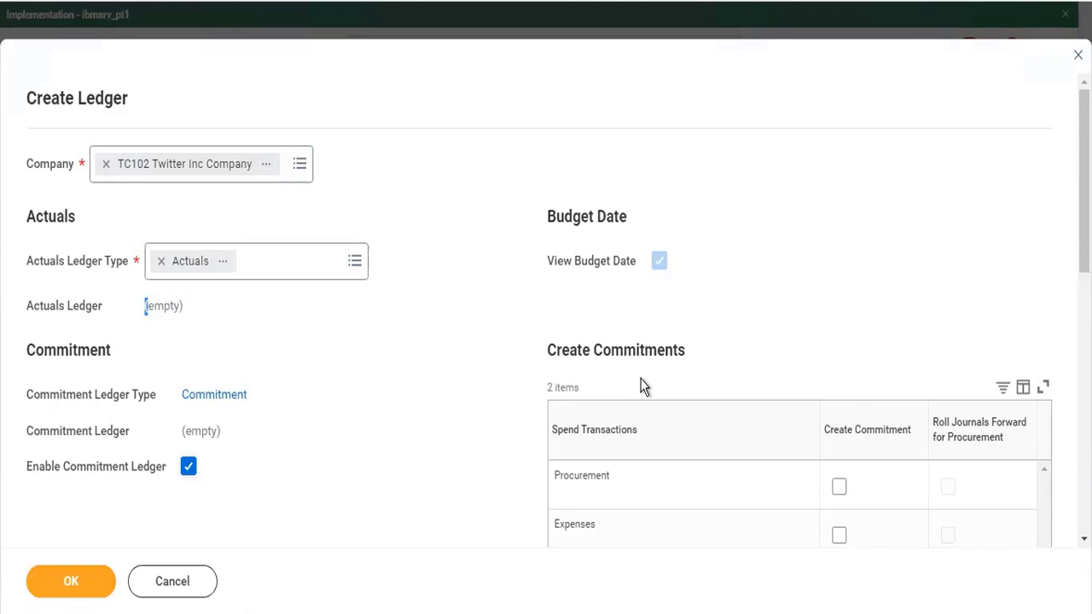
Step: Disable the obligation and commitment ledgers, then submit the new ledger and close the form
{"action": "scroll", "coordinate": [644, 385], "scroll_direction": "down", "scroll_amount": 5}
{"action": "scroll", "coordinate": [643, 384], "scroll_direction": "down", "scroll_amount": 3}
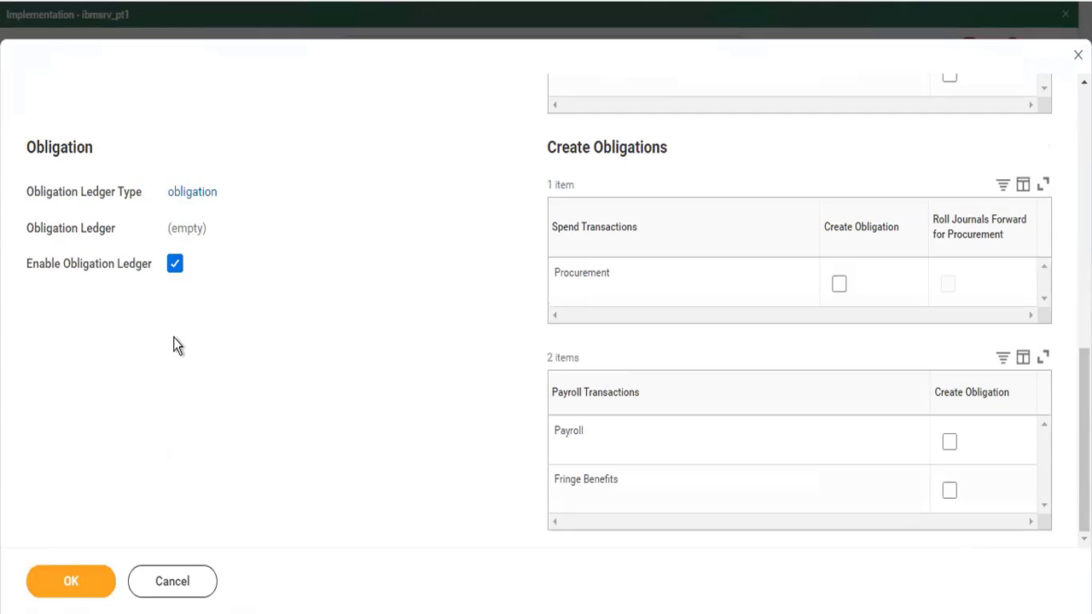
{"action": "left_click", "coordinate": [174, 265]}
{"action": "scroll", "coordinate": [343, 337], "scroll_direction": "up", "scroll_amount": 8}
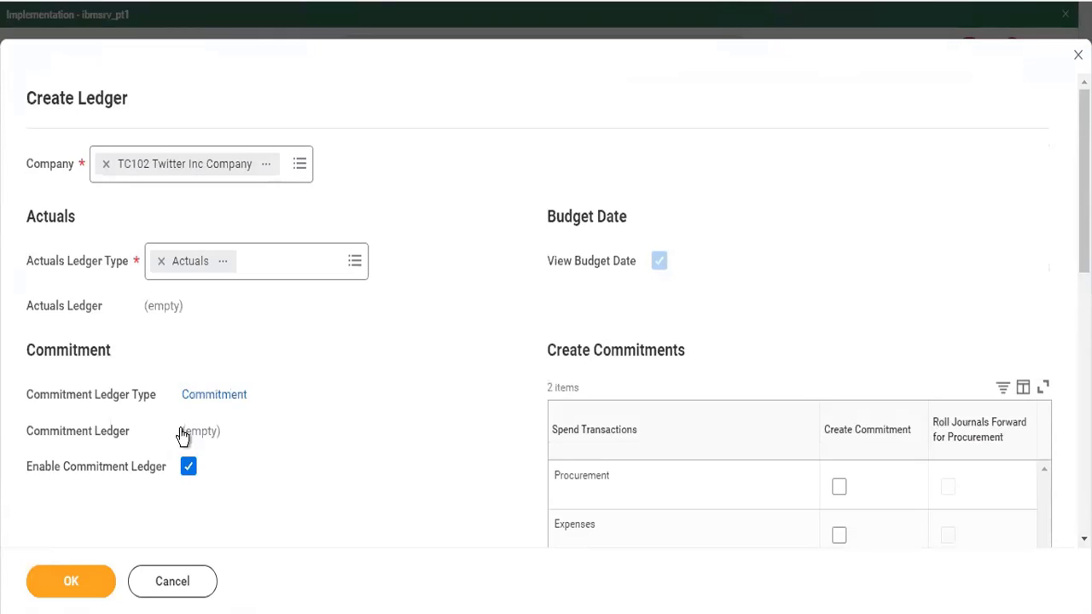
{"action": "left_click", "coordinate": [189, 467]}
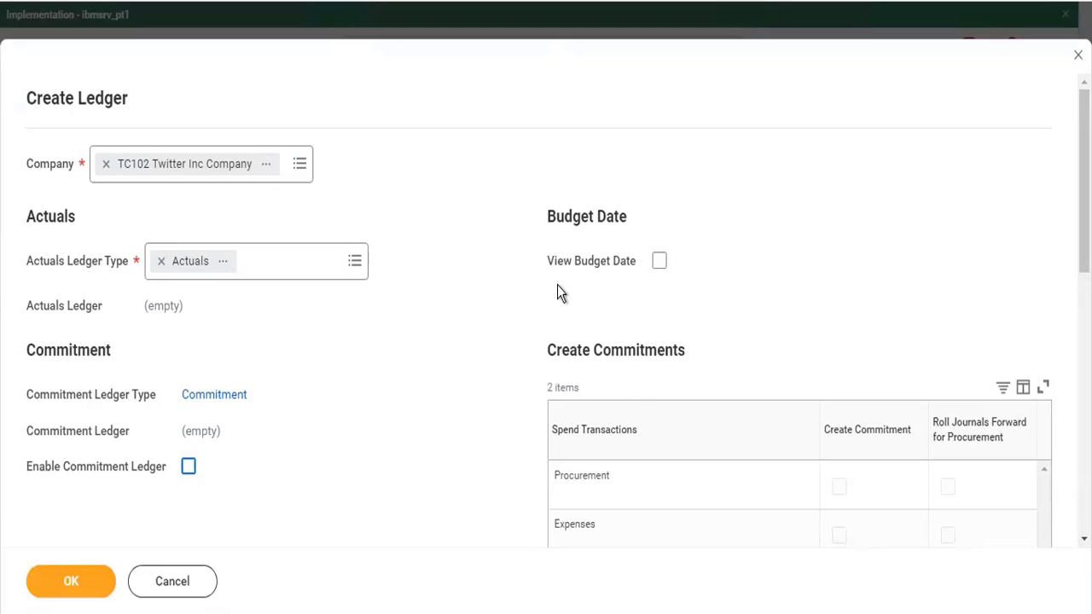
{"action": "left_click", "coordinate": [90, 587]}
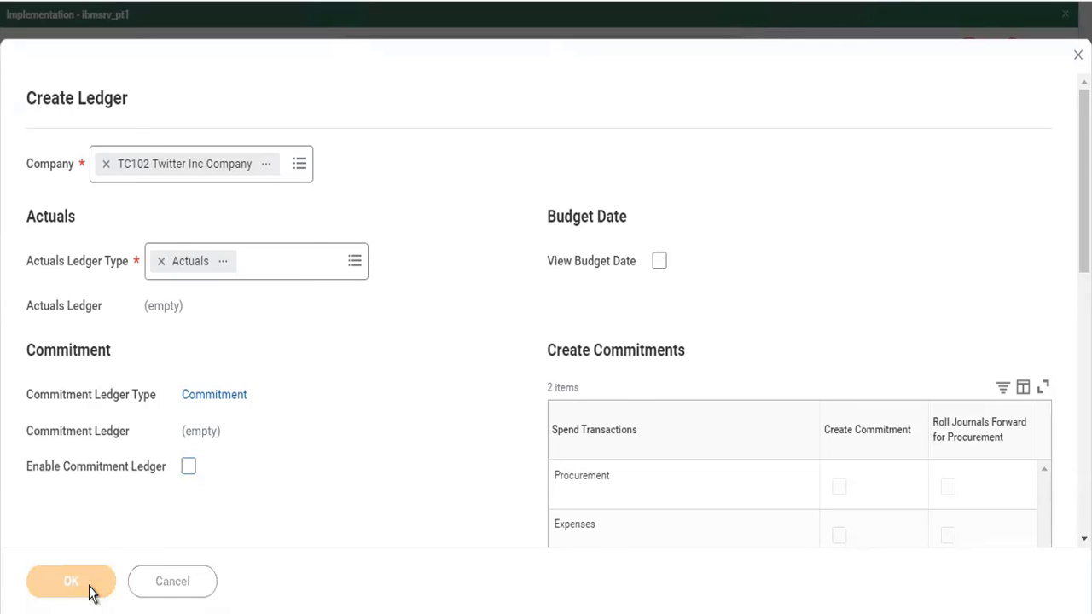
{"action": "left_click", "coordinate": [142, 589]}
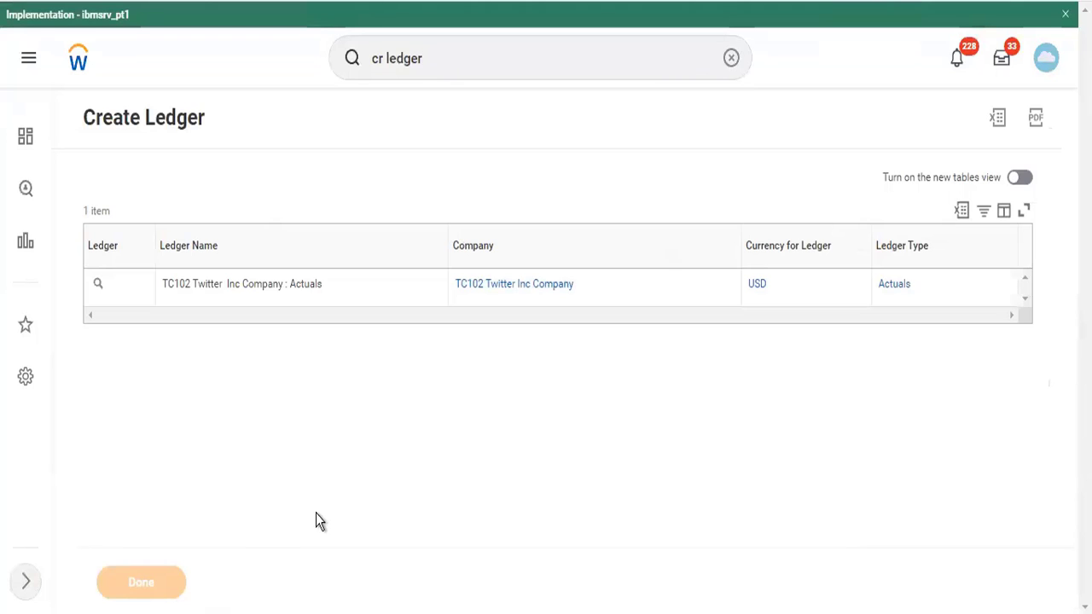
Step: Search for "mass update ledger" and open the Mass Update Ledger Period Status task
{"action": "left_click", "coordinate": [436, 58]}
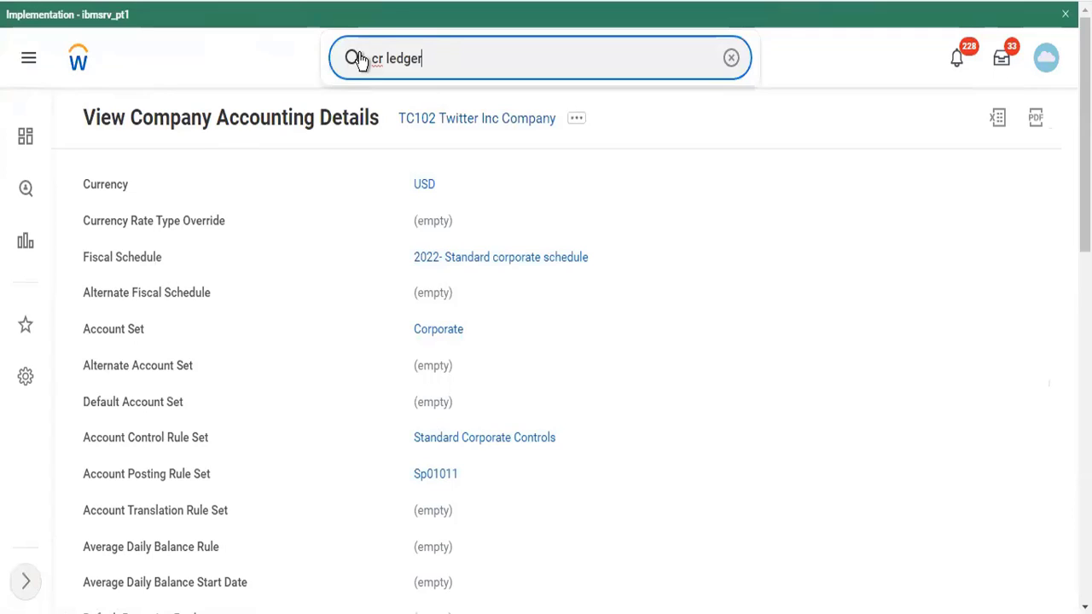
{"action": "left_click_drag", "start_coordinate": [362, 60], "coordinate": [357, 60]}
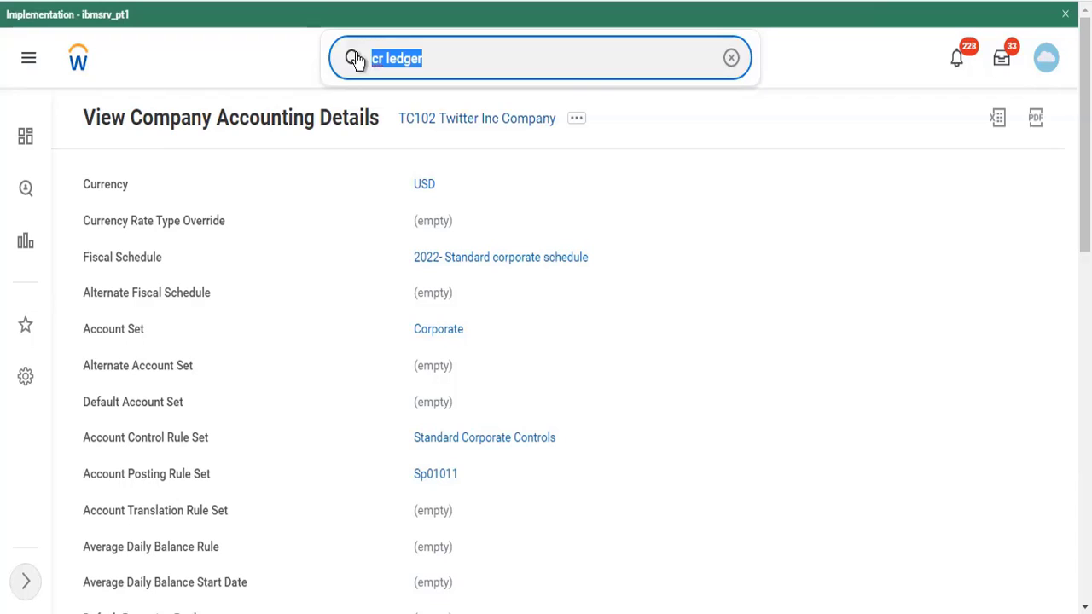
{"action": "type", "text": "m"}
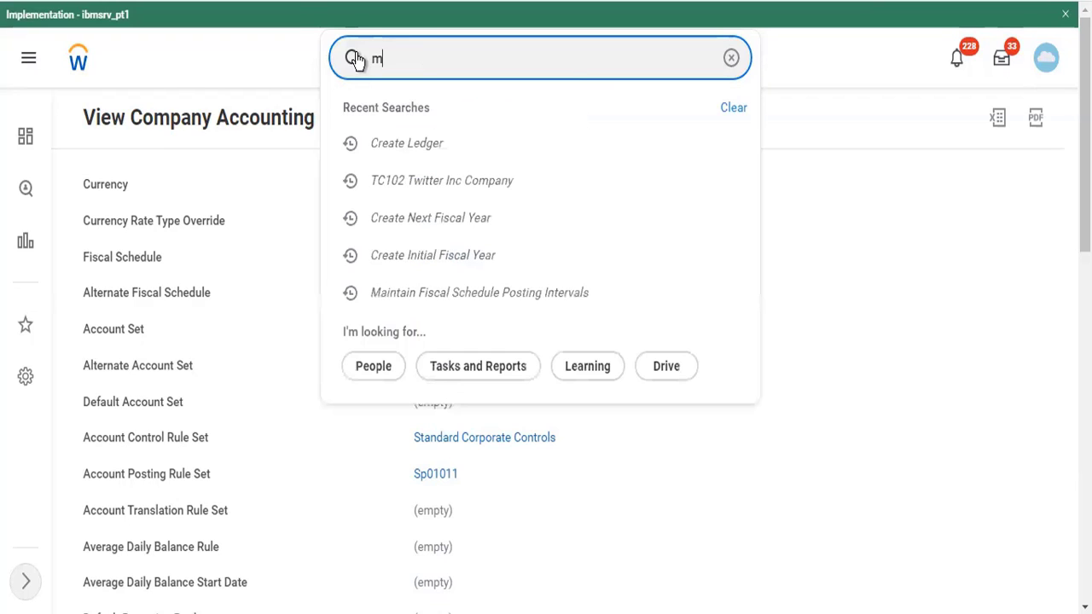
{"action": "type", "text": "ass"}
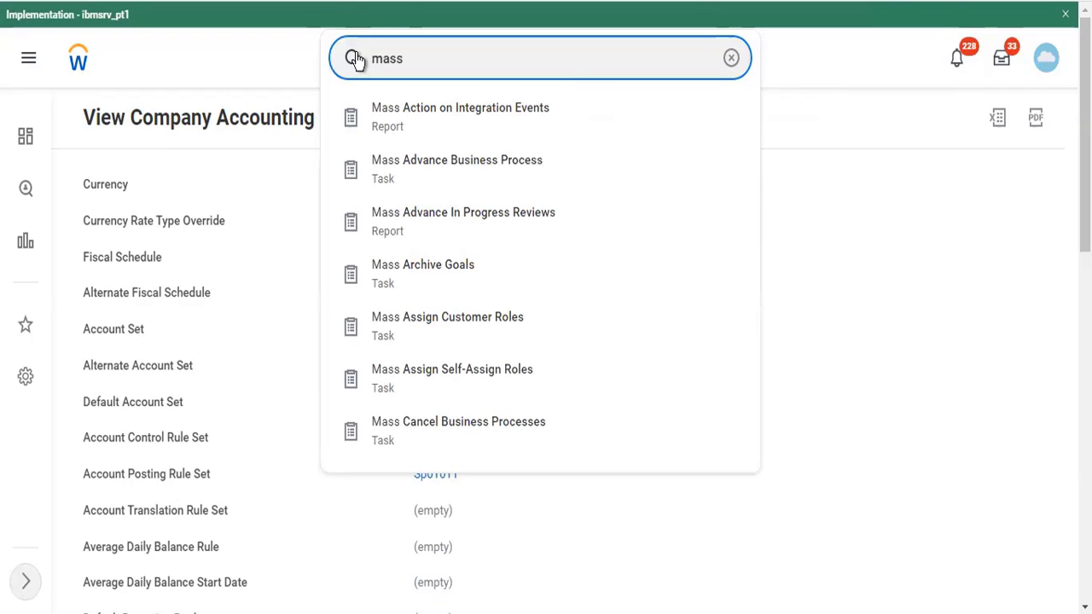
{"action": "type", "text": " update ledger"}
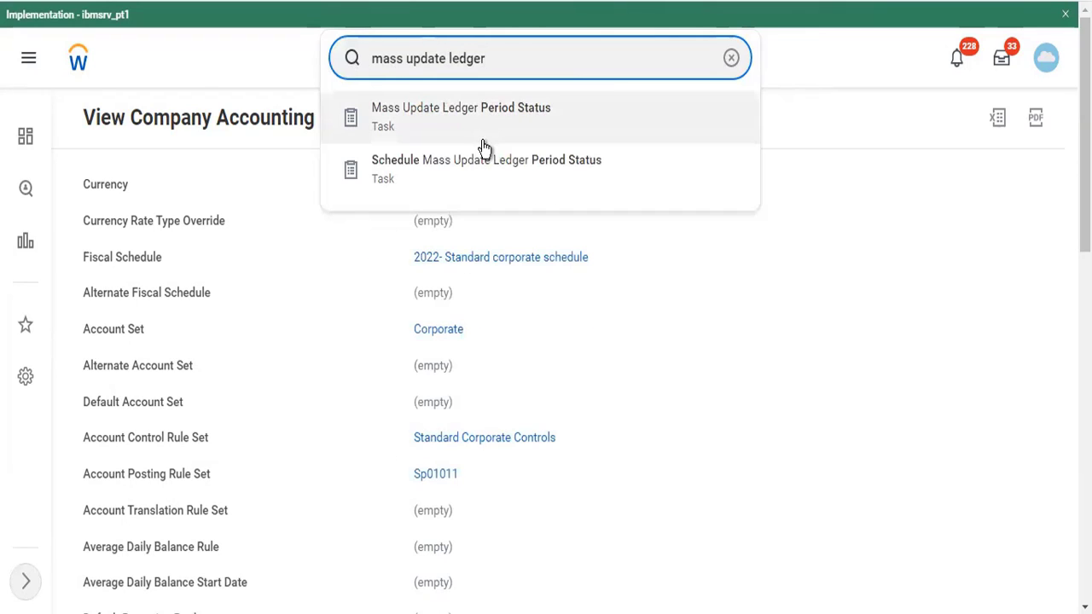
{"action": "left_click", "coordinate": [484, 148]}
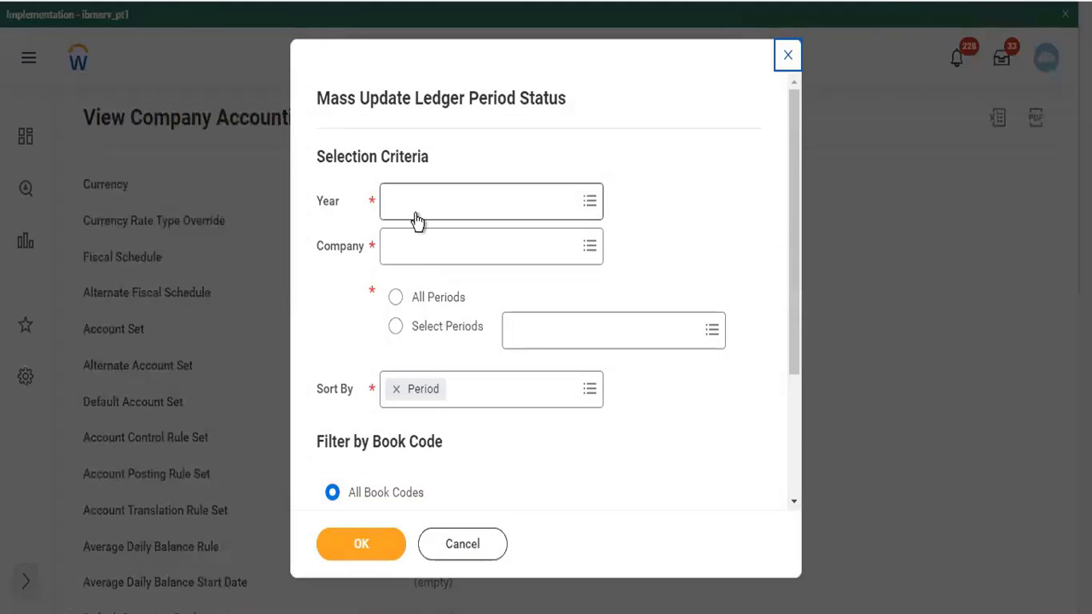
Step: Try to select the 2022 Standard Corporate Schedule year and company TC102 for the ledger period update, then cancel the task
{"action": "left_click", "coordinate": [416, 214]}
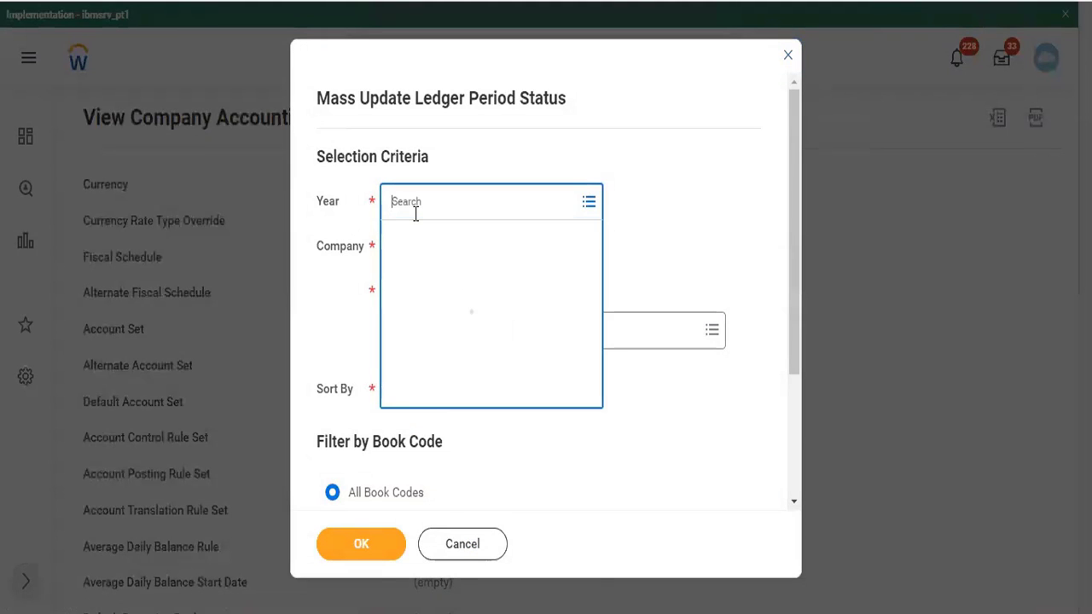
{"action": "type", "text": "2022"}
{"action": "key", "text": "Return"}
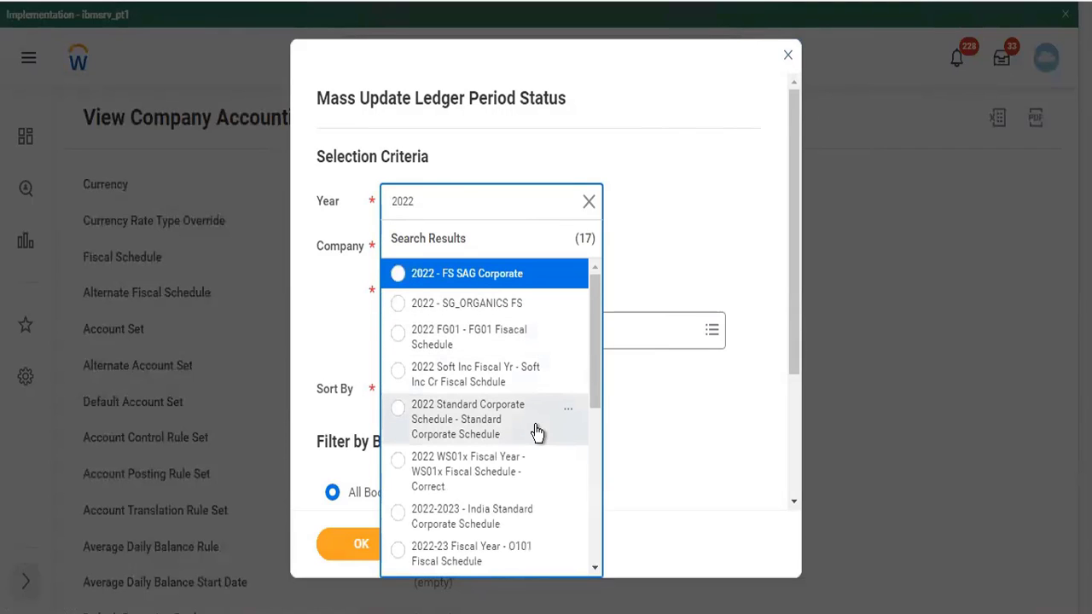
{"action": "left_click", "coordinate": [537, 434]}
{"action": "left_click", "coordinate": [416, 268]}
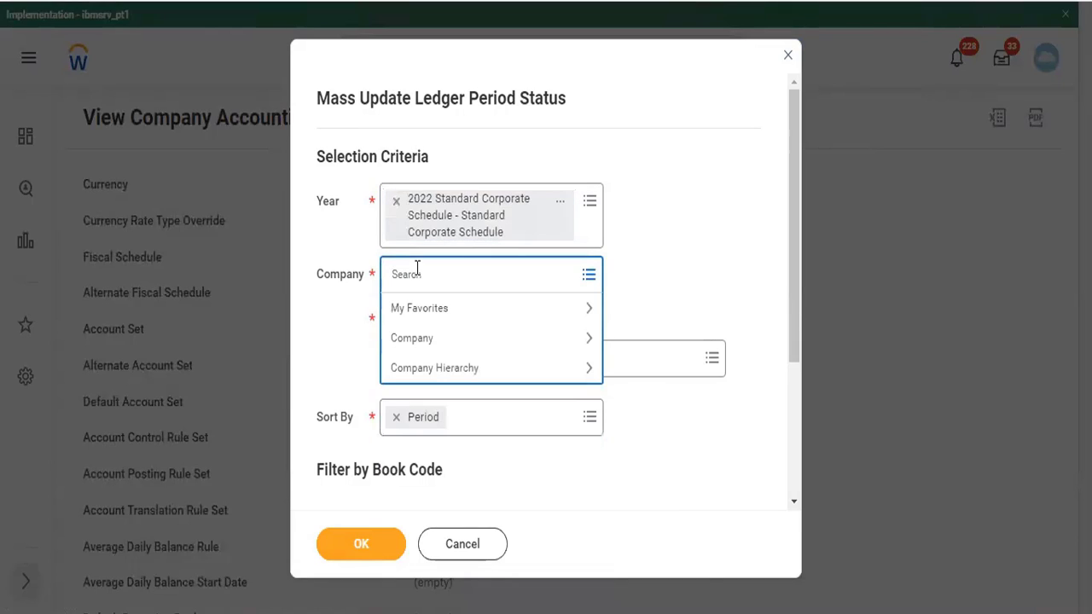
{"action": "type", "text": "tc102"}
{"action": "key", "text": "Return"}
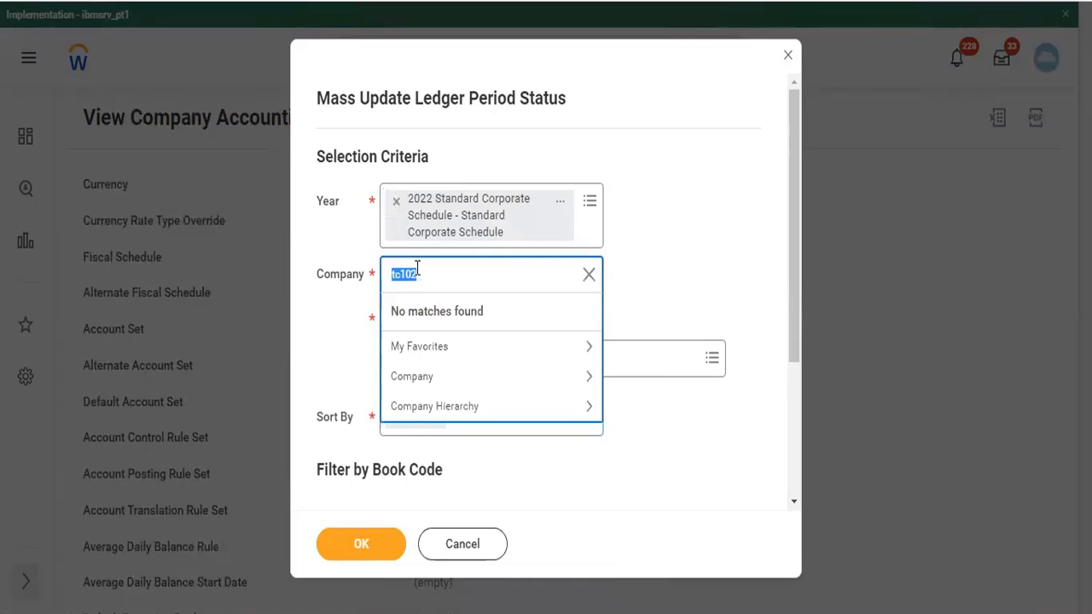
{"action": "left_click", "coordinate": [453, 546]}
{"action": "left_click", "coordinate": [493, 362]}
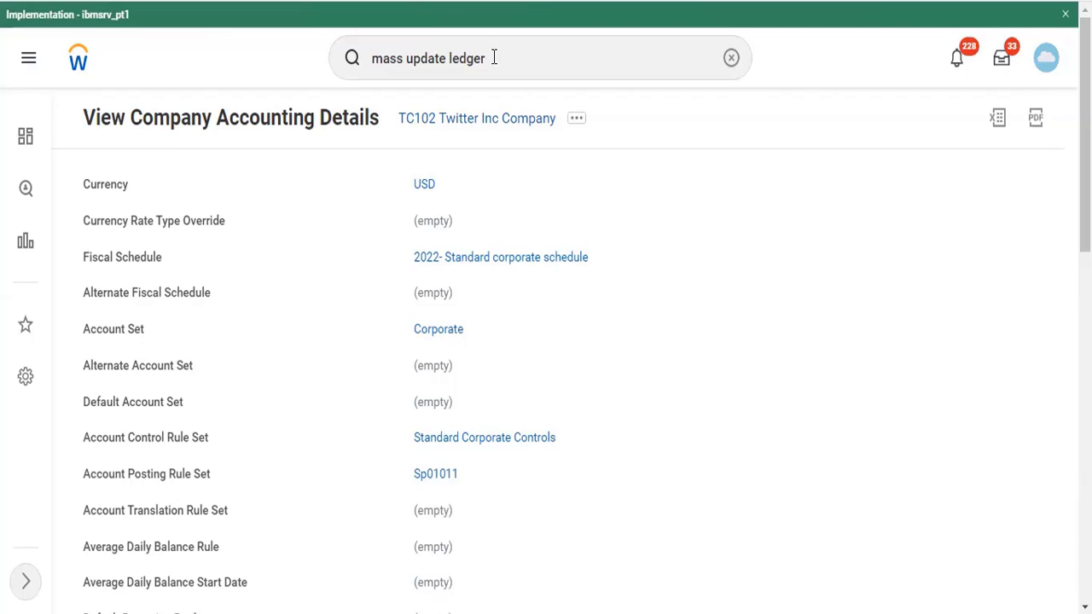
Step: Search for the Chief Financial Officer's worker record by the worker's name
{"action": "left_click_drag", "start_coordinate": [494, 58], "coordinate": [279, 77]}
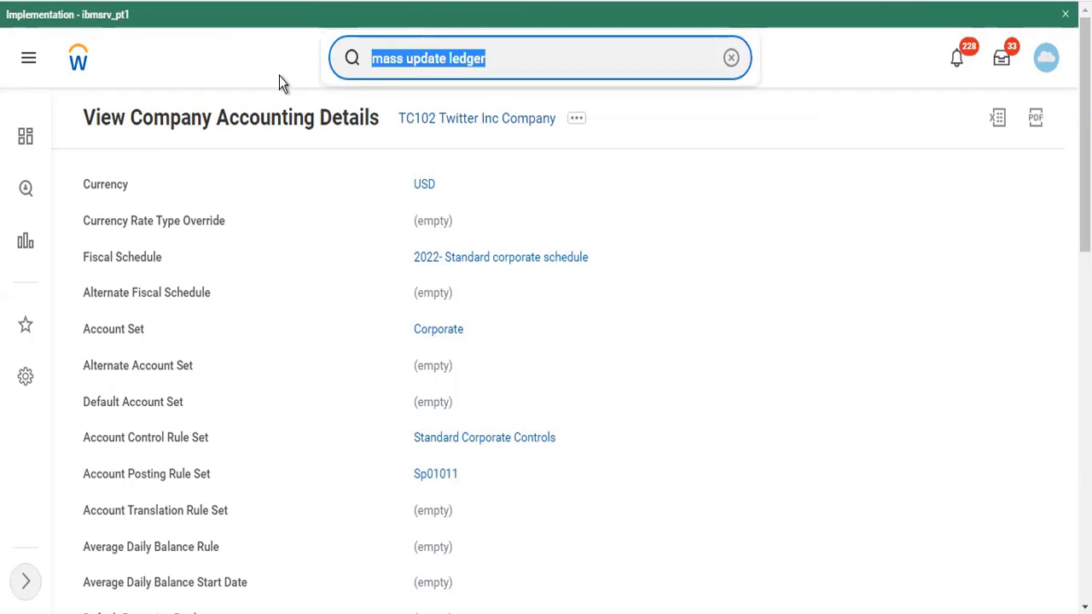
{"action": "scroll", "coordinate": [279, 75], "scroll_direction": "down", "scroll_amount": 6}
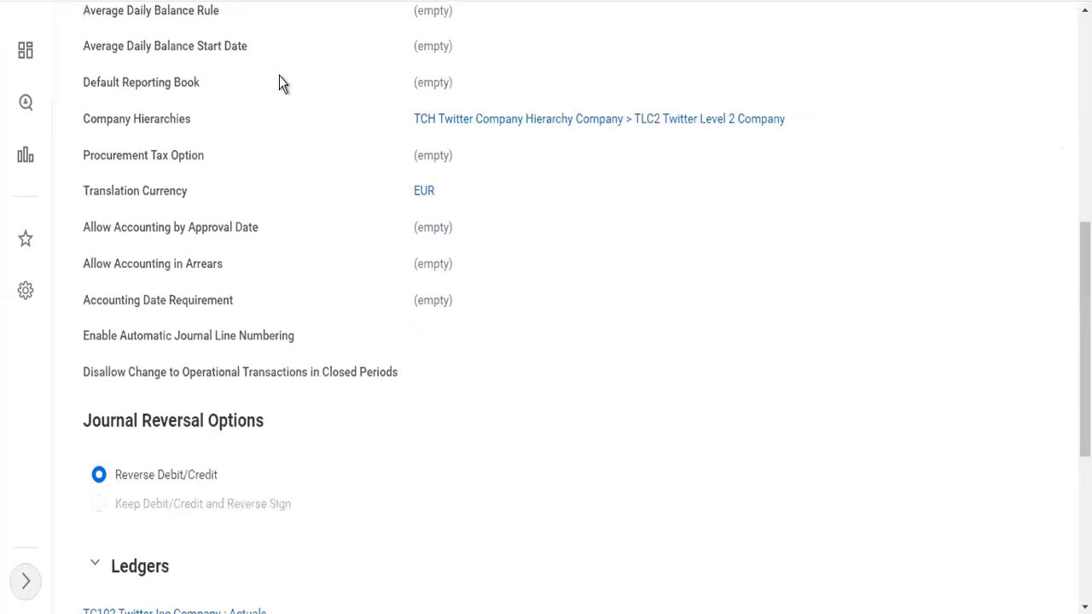
{"action": "scroll", "coordinate": [279, 75], "scroll_direction": "up", "scroll_amount": 6}
{"action": "left_click_drag", "start_coordinate": [509, 60], "coordinate": [369, 67]}
{"action": "type", "text": "ter"}
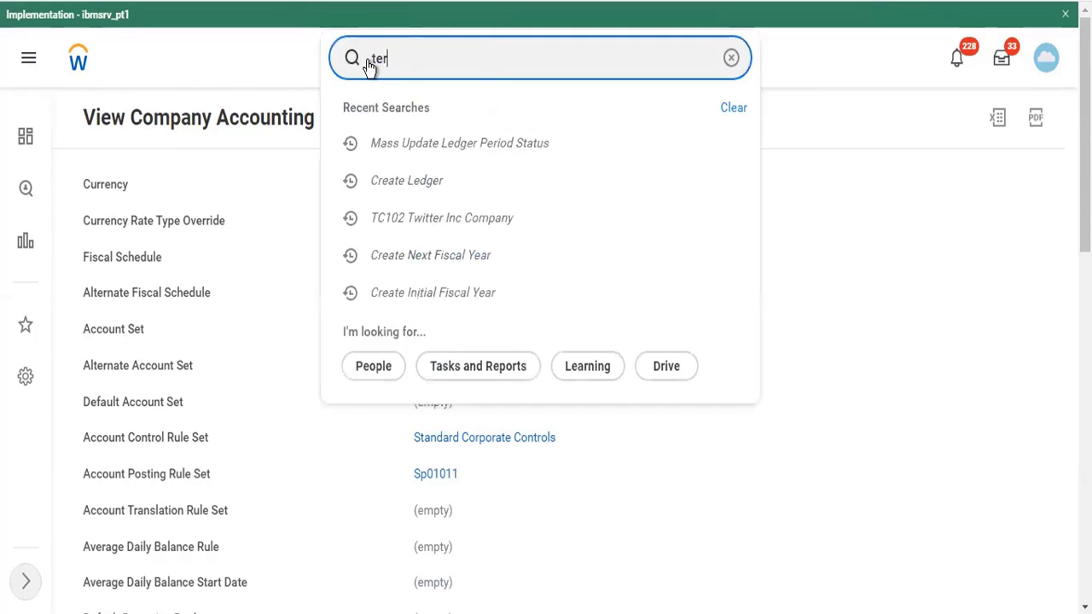
{"action": "type", "text": " ser"}
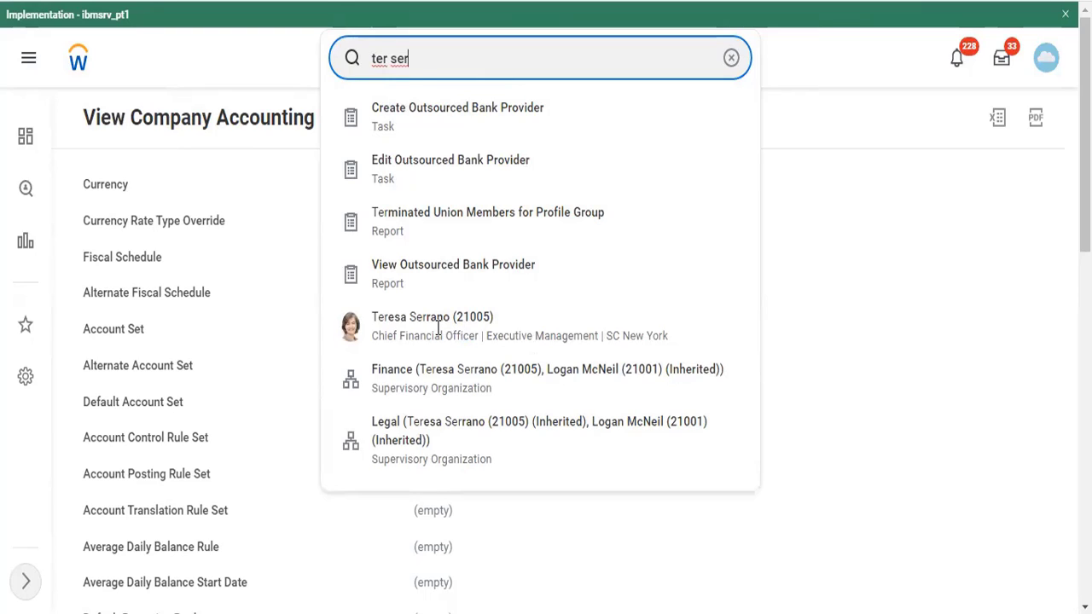
Step: Start the Assign Roles - Add/Remove task for the Chief Financial Officer with effective date 04/01/2022
{"action": "left_click", "coordinate": [215, 53]}
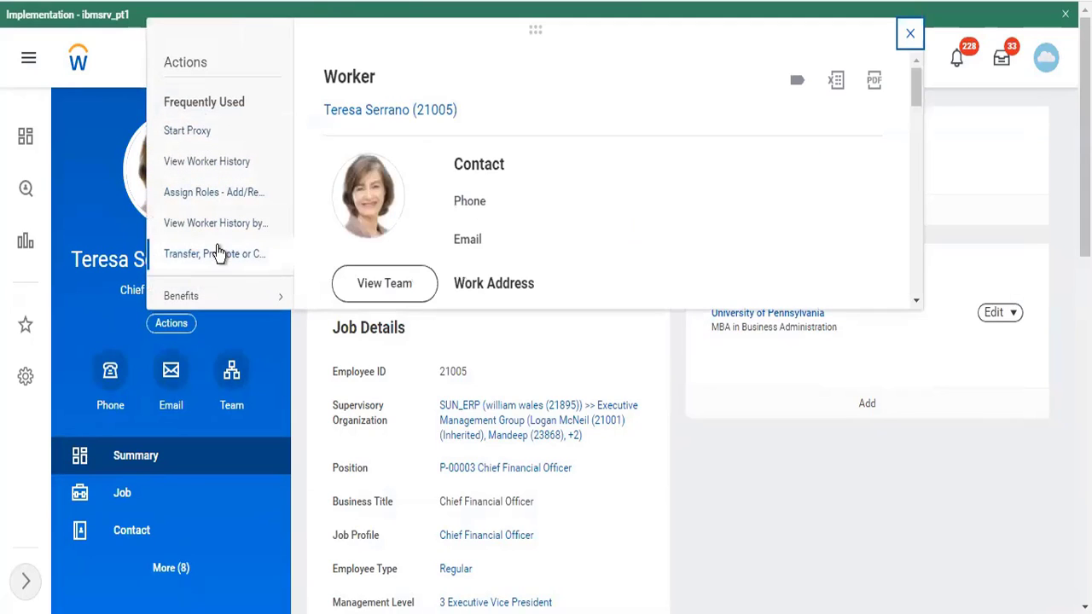
{"action": "left_click", "coordinate": [219, 200]}
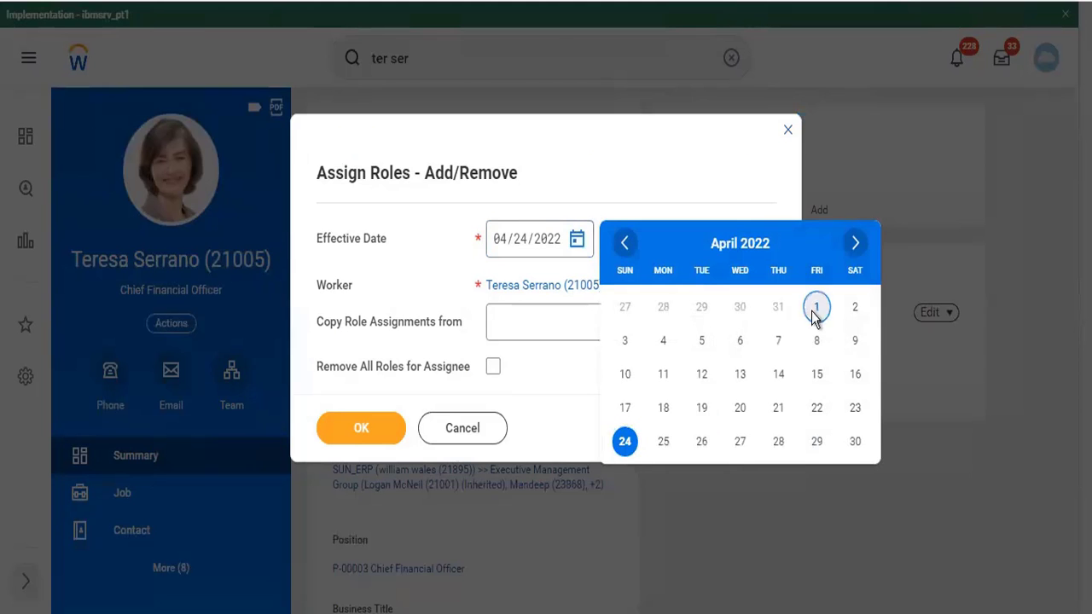
{"action": "left_click", "coordinate": [815, 309]}
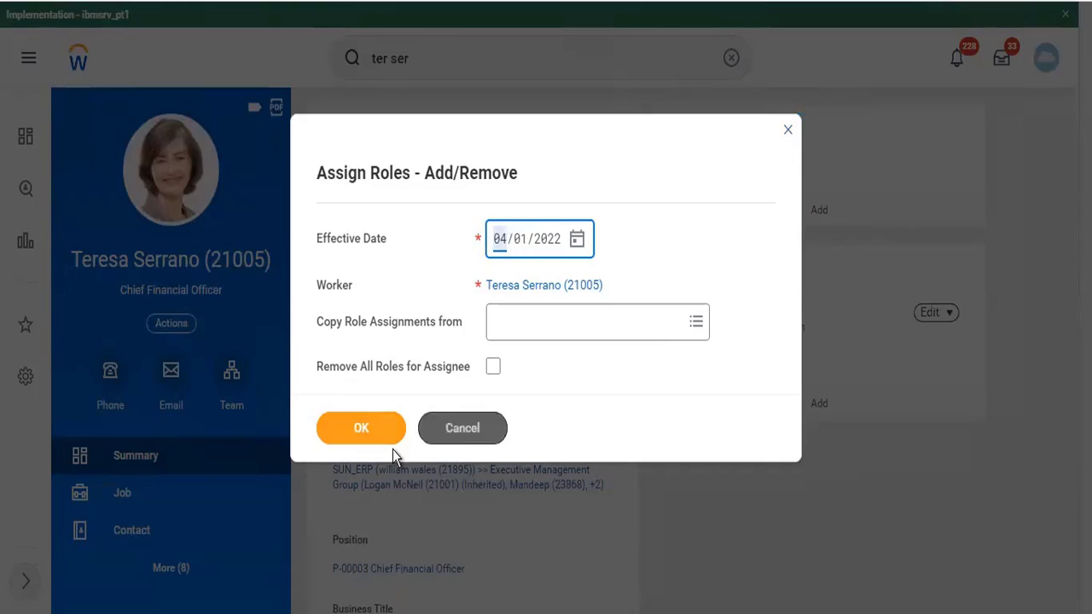
{"action": "left_click", "coordinate": [365, 418]}
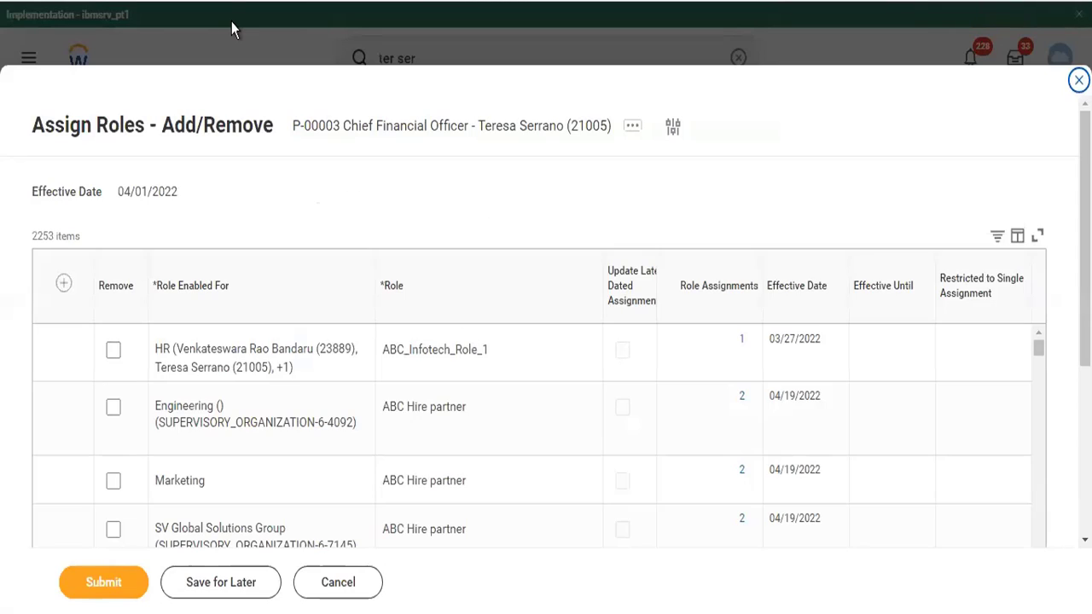
Step: Add a role assignment row enabled for TC102 Twitter Inc Company
{"action": "left_click", "coordinate": [63, 282]}
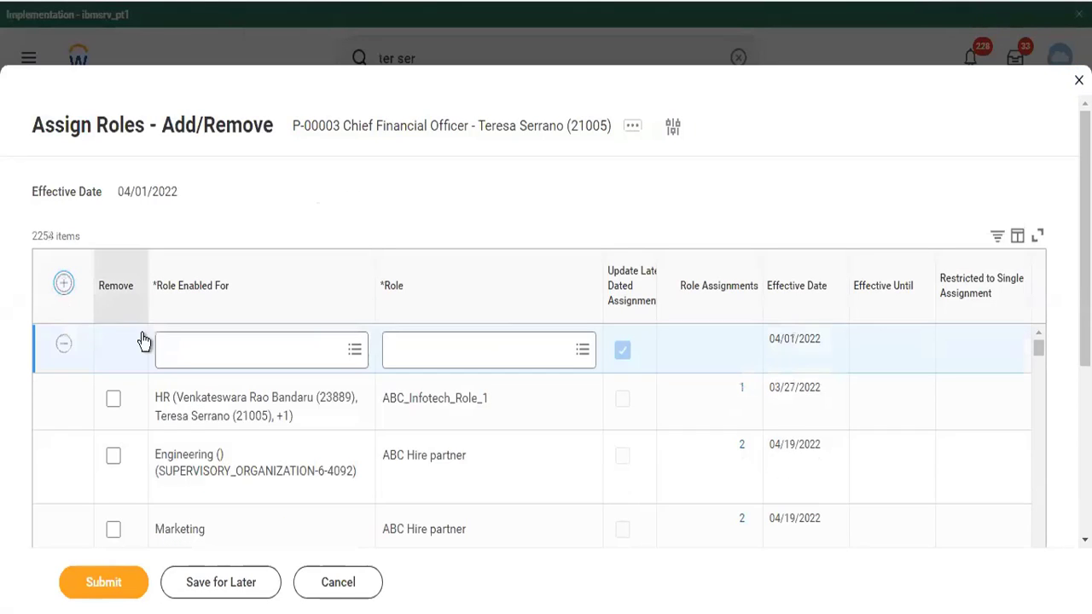
{"action": "left_click", "coordinate": [190, 354]}
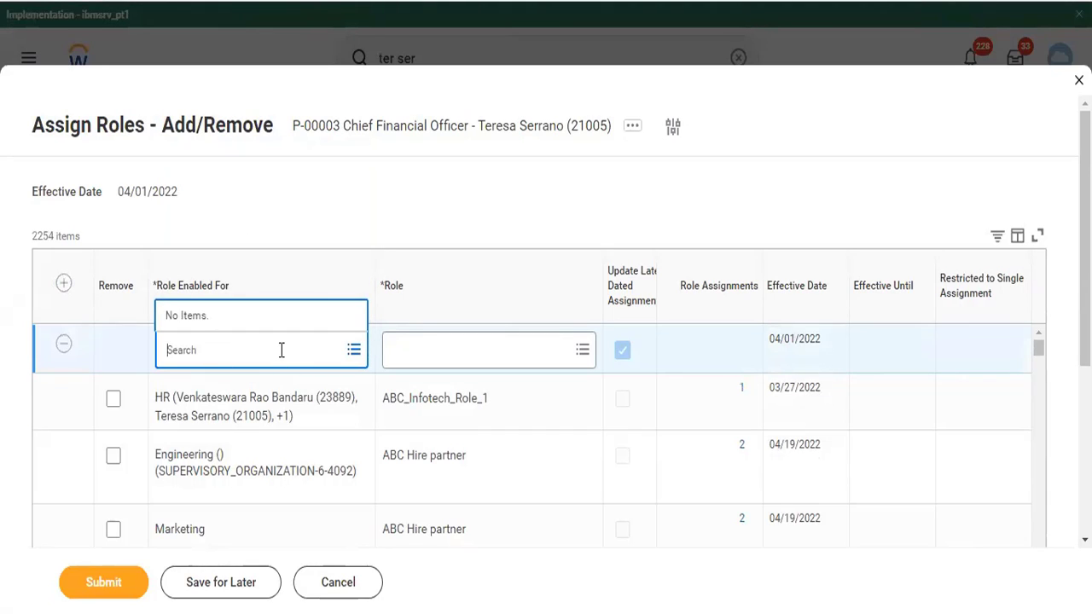
{"action": "type", "text": "company"}
{"action": "key", "text": "Return"}
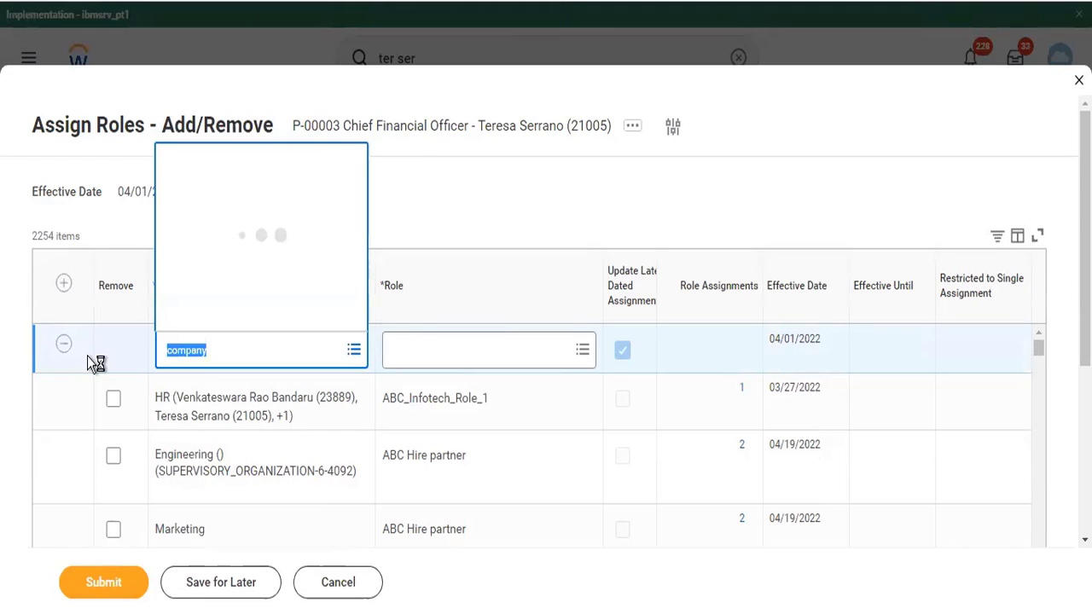
{"action": "type", "text": "tc102"}
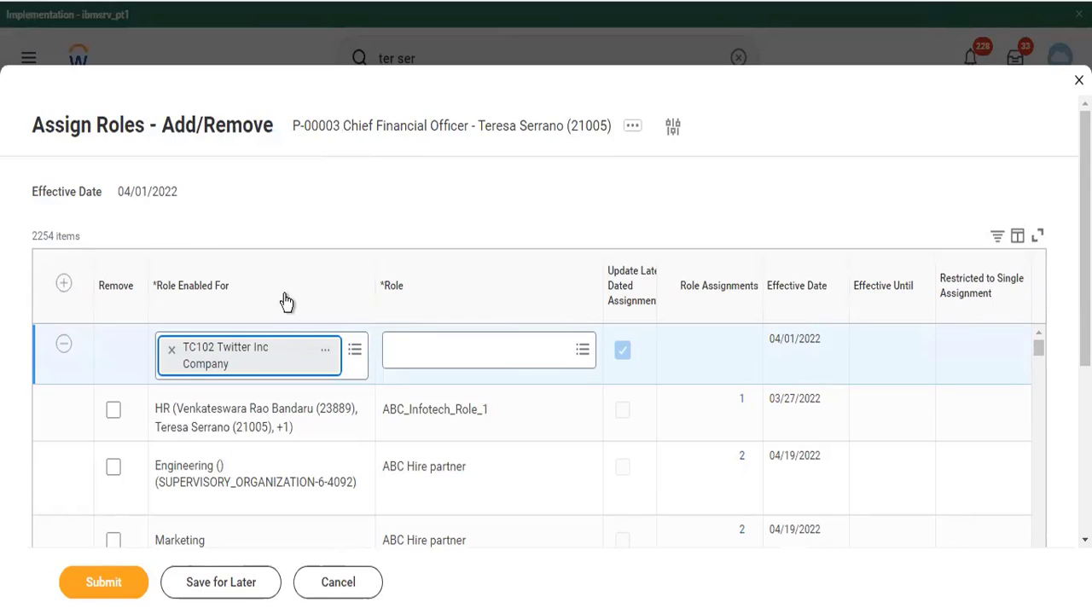
Step: Set the new assignment's role to Accounting Manager, submit the role changes and dismiss the confirmation
{"action": "left_click", "coordinate": [454, 358]}
{"action": "type", "text": "cc"}
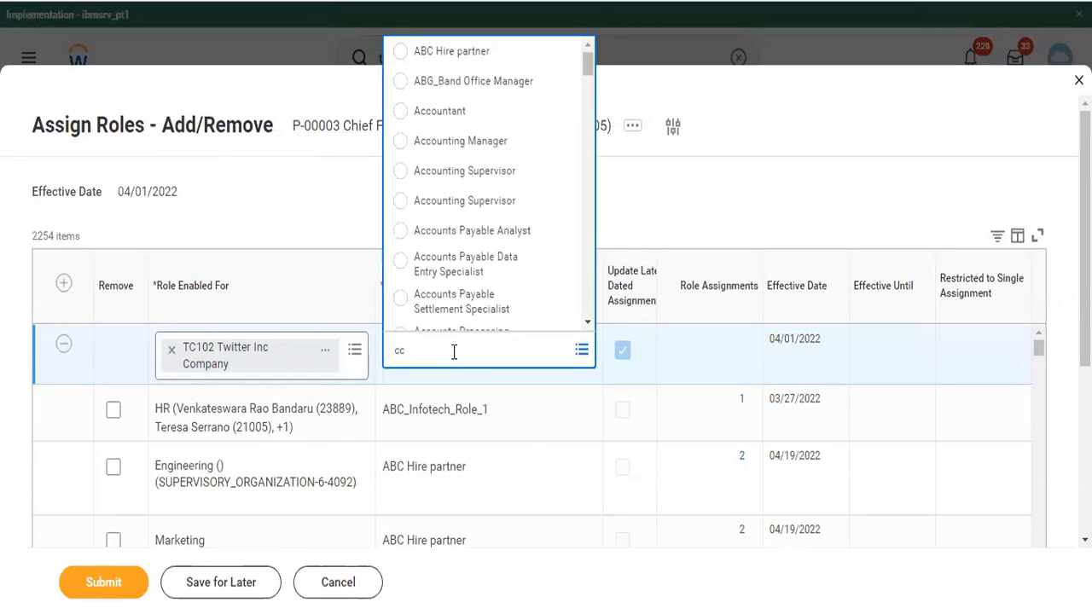
{"action": "key", "text": "BackSpace"}
{"action": "key", "text": "BackSpace"}
{"action": "type", "text": "acc mana"}
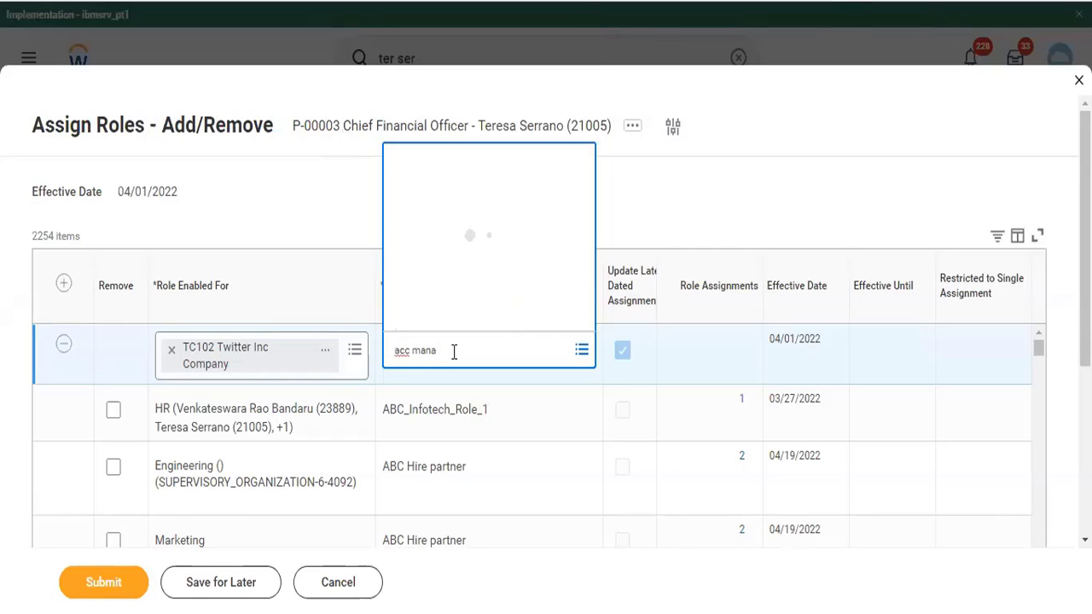
{"action": "left_click", "coordinate": [453, 285]}
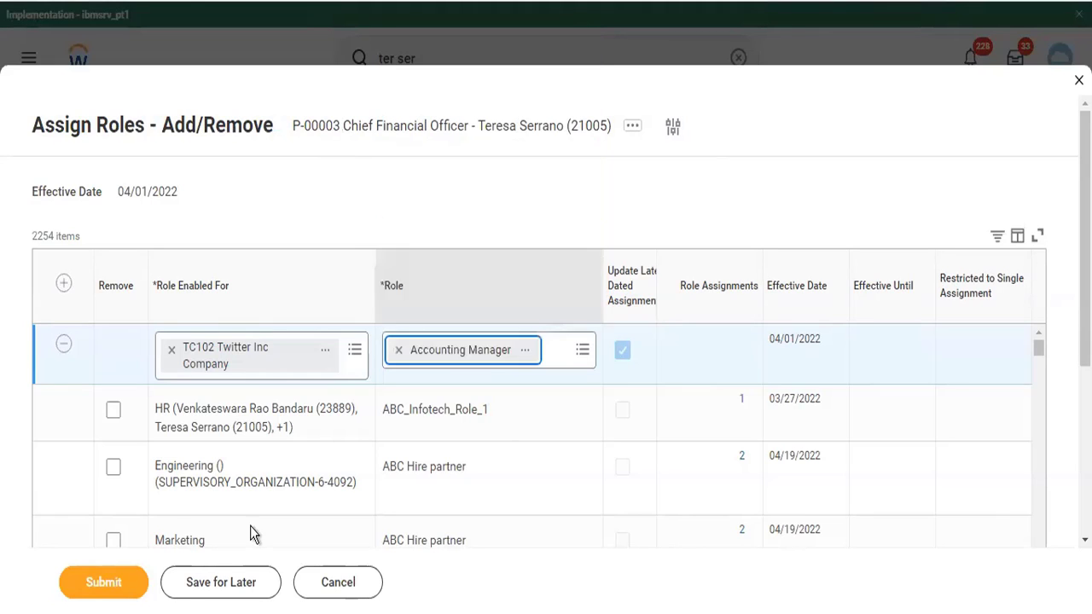
{"action": "left_click", "coordinate": [115, 581]}
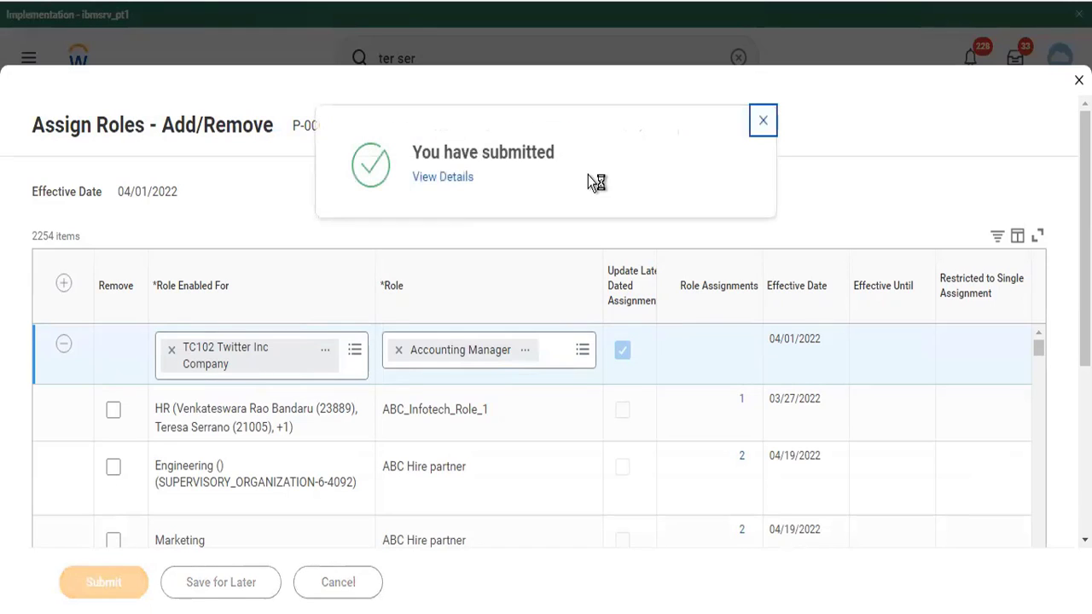
{"action": "left_click", "coordinate": [764, 125]}
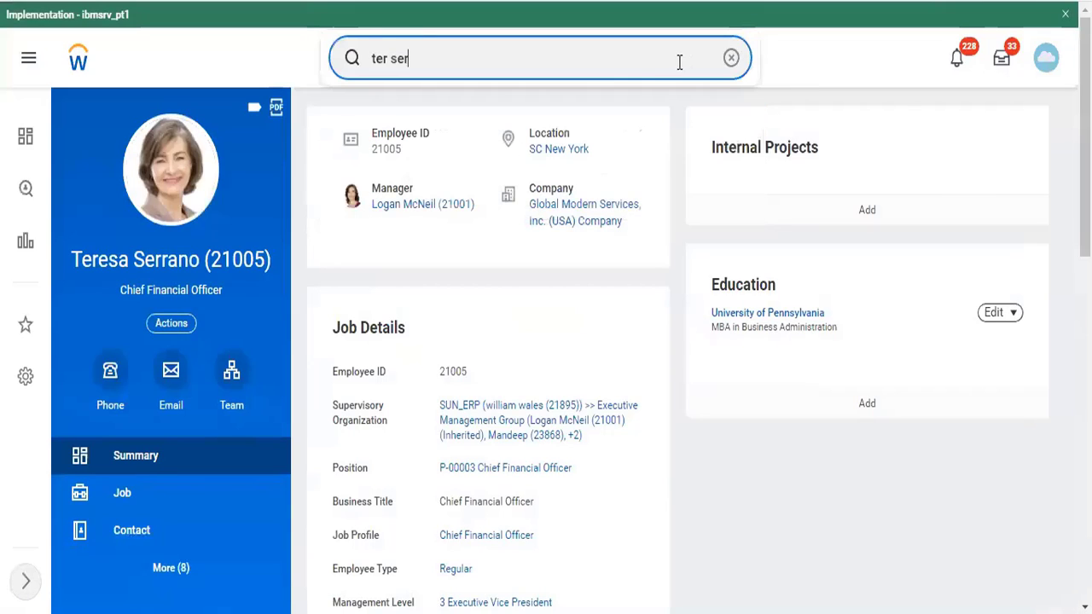
Step: Search for "start prox" and open the Start Proxy task
{"action": "left_click", "coordinate": [731, 58]}
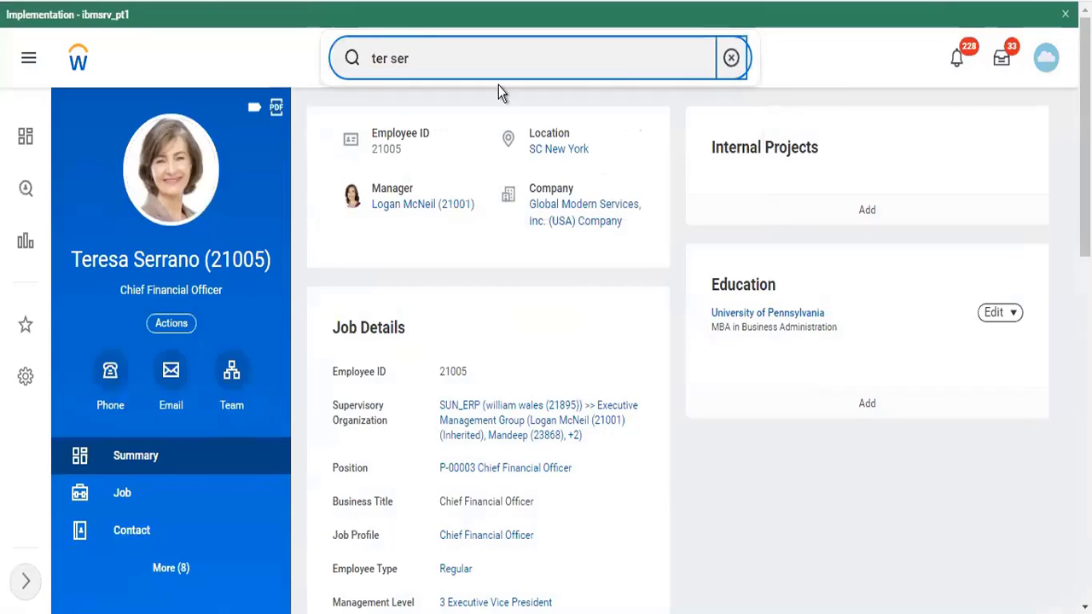
{"action": "left_click", "coordinate": [435, 67]}
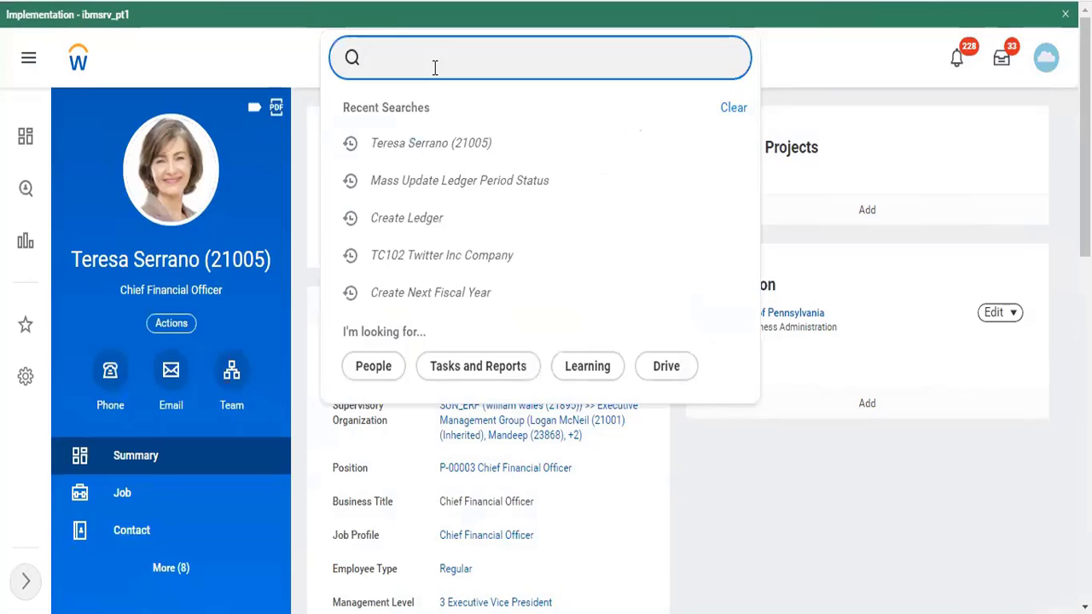
{"action": "type", "text": "star"}
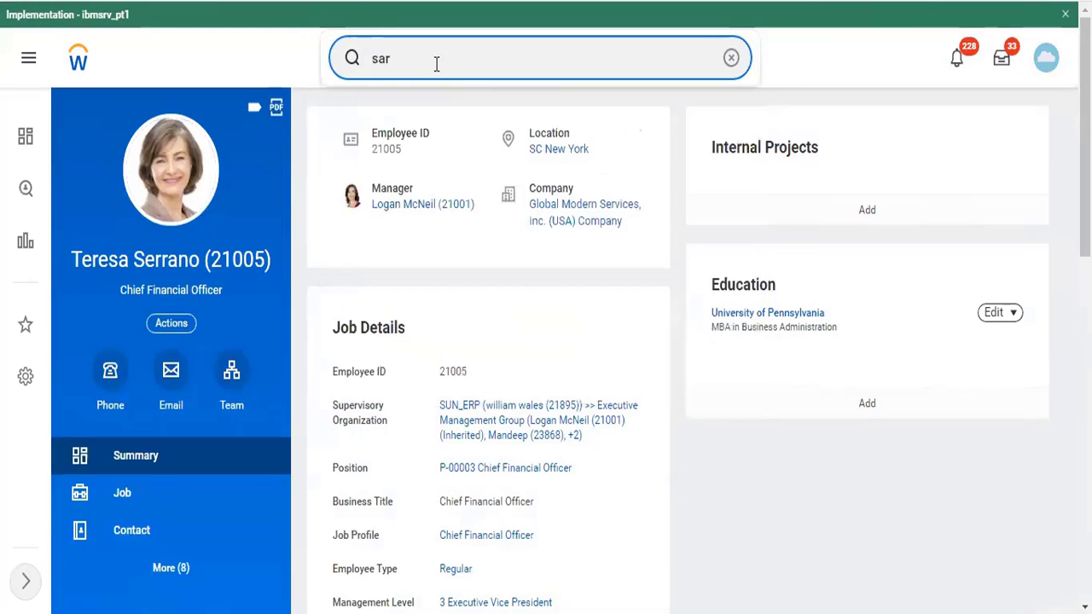
{"action": "type", "text": "t"}
{"action": "key", "text": "BackSpace"}
{"action": "type", "text": "rt prox"}
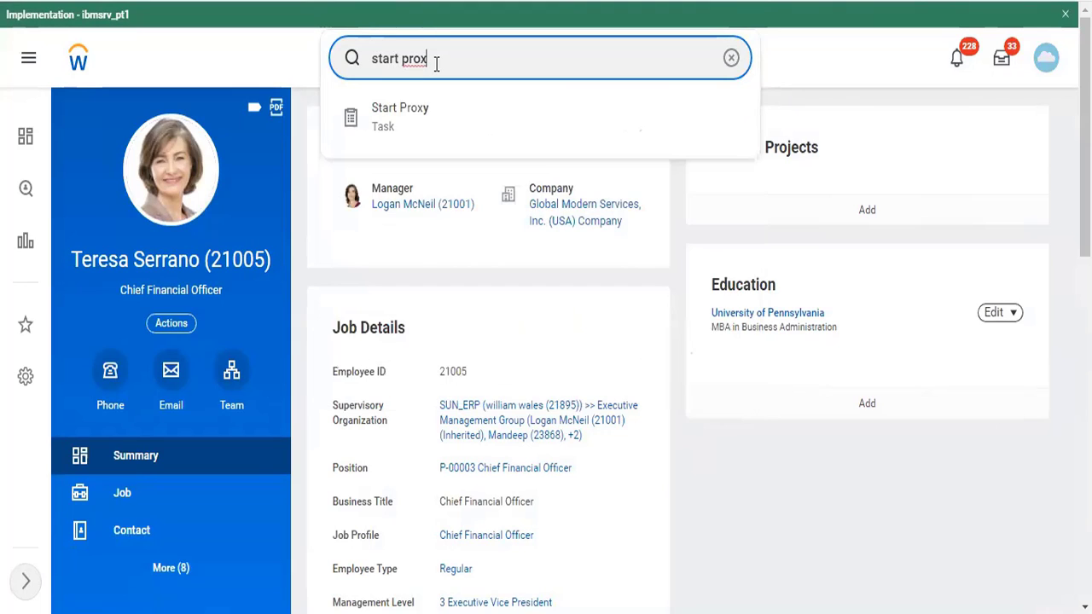
{"action": "key", "text": "Down"}
{"action": "key", "text": "Return"}
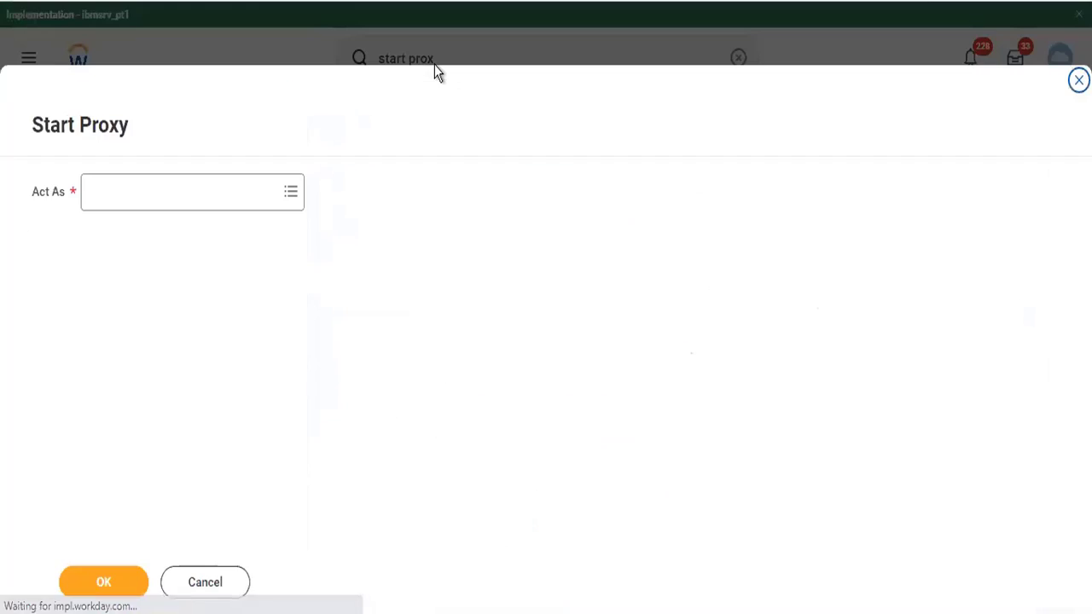
Step: Start a proxy session acting as the Chief Financial Officer
{"action": "left_click", "coordinate": [228, 192]}
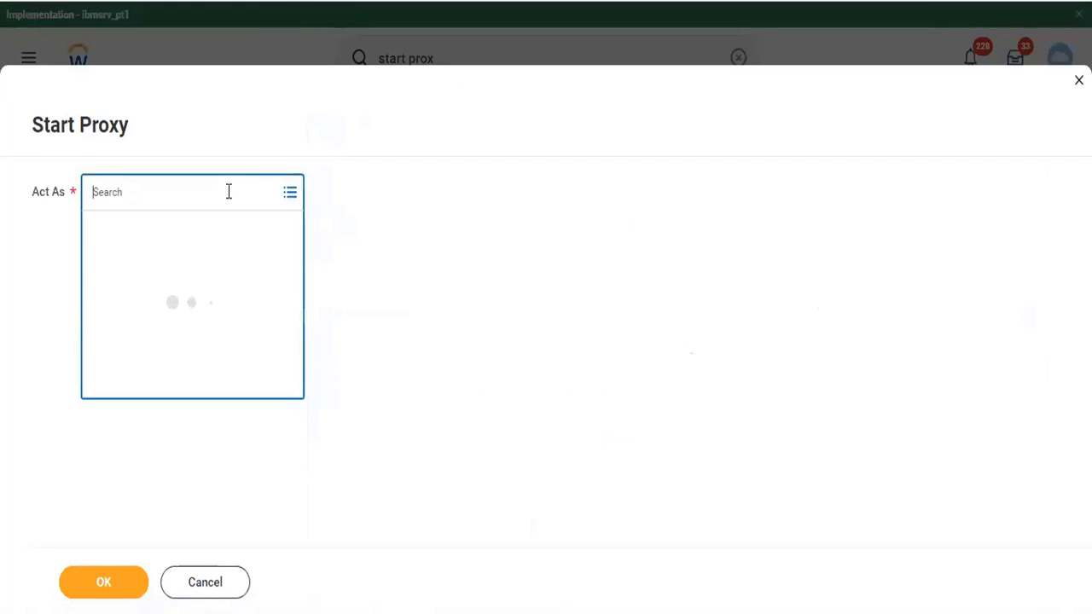
{"action": "type", "text": "ter sel"}
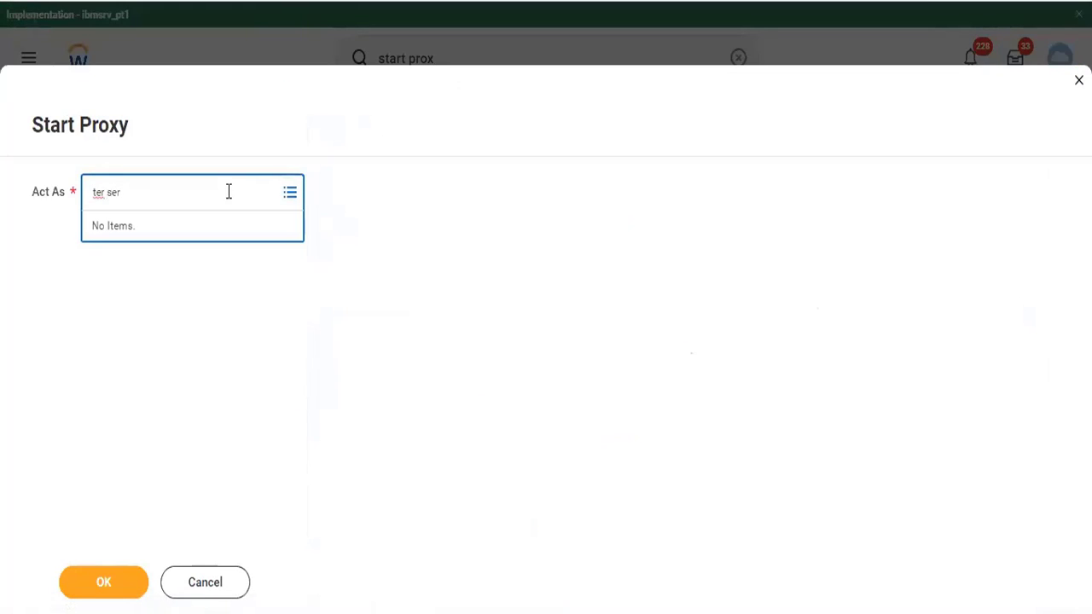
{"action": "key", "text": "Return"}
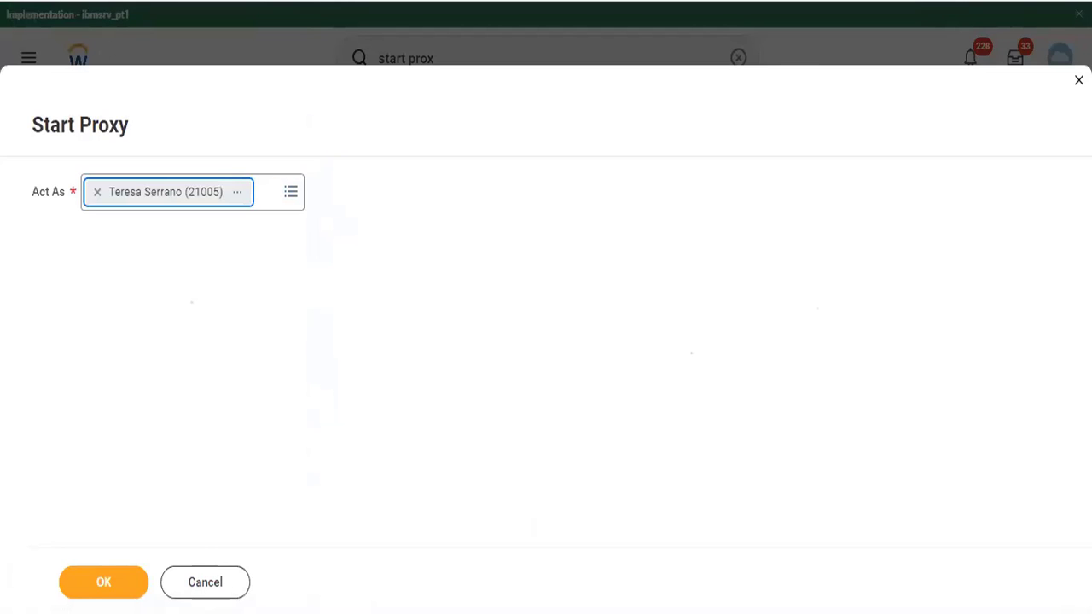
{"action": "left_click", "coordinate": [106, 585]}
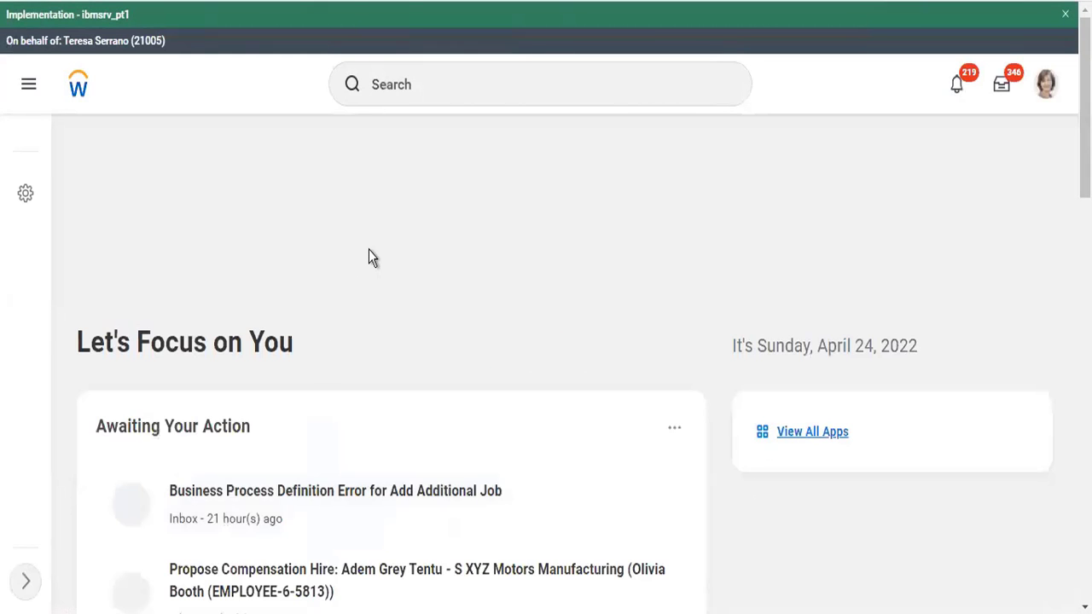
Step: Search for "mass update ledger" and open the Mass Update Ledger Period Status task
{"action": "left_click", "coordinate": [438, 71]}
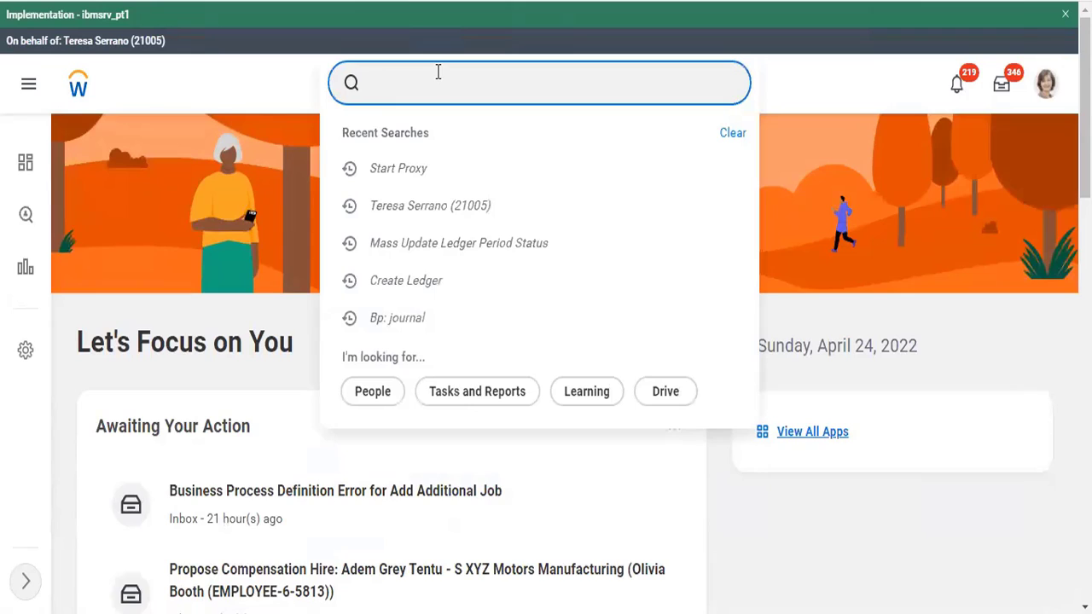
{"action": "type", "text": "mass update"}
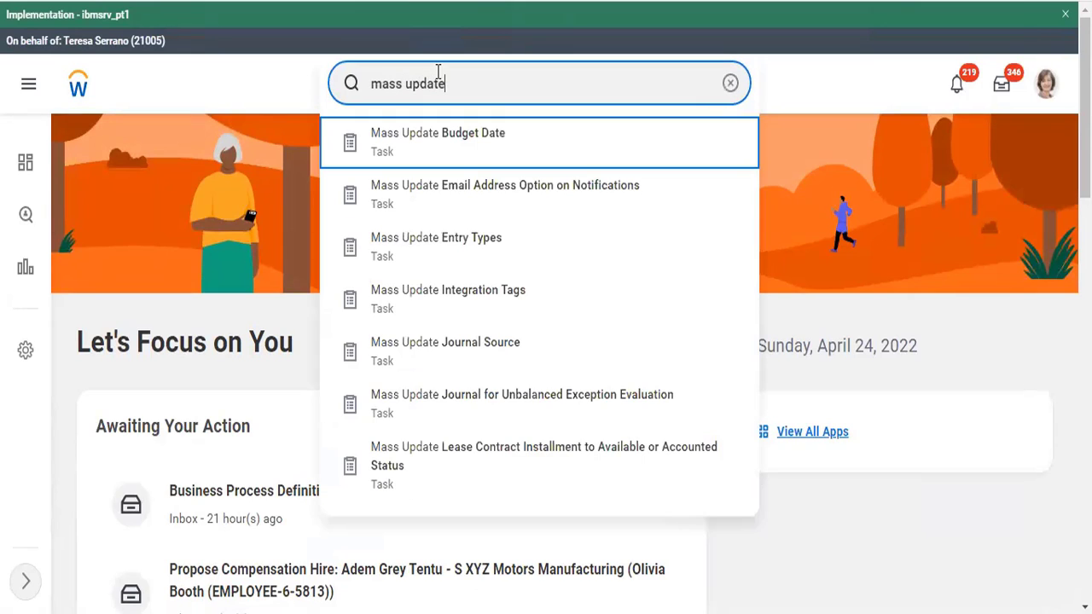
{"action": "type", "text": "ed"}
{"action": "key", "text": "BackSpace"}
{"action": "key", "text": "BackSpace"}
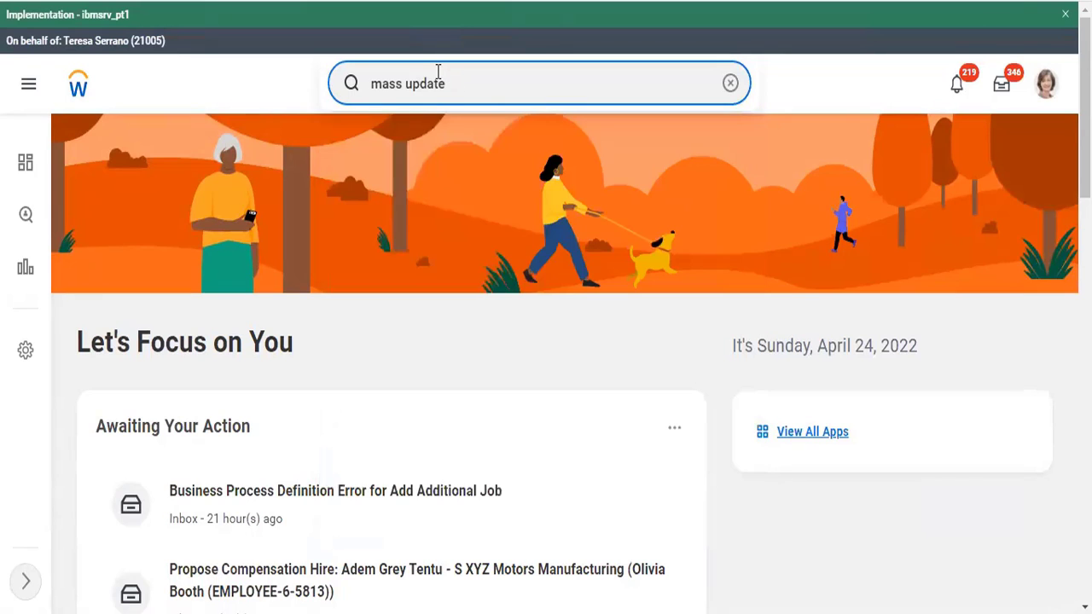
{"action": "type", "text": "ledger"}
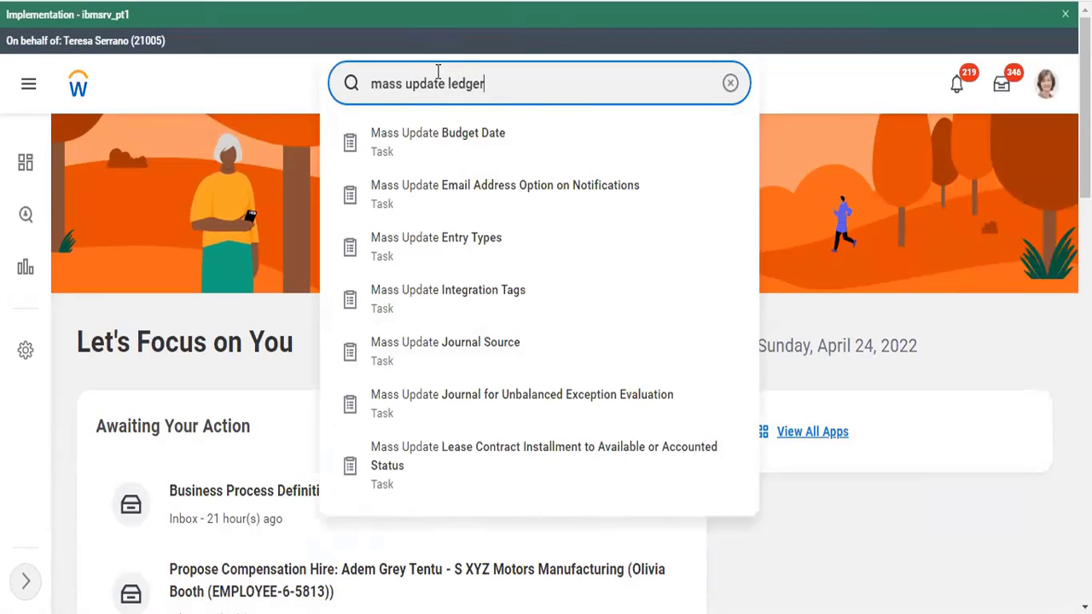
{"action": "key", "text": "Return"}
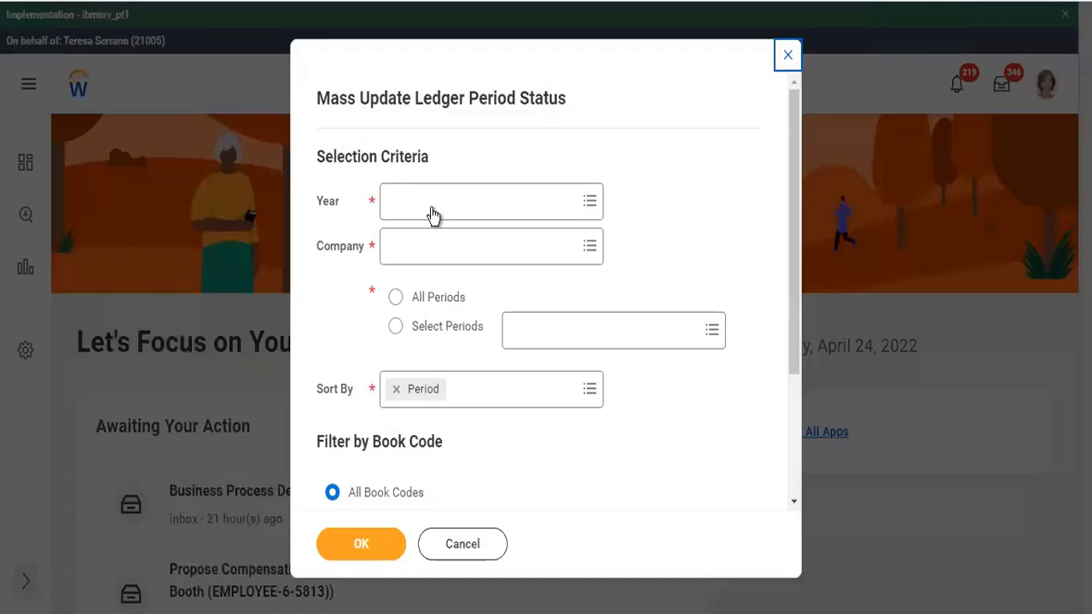
Step: Try to set the selection criteria to year 2022 Standard Corporate Schedule and company TC102
{"action": "left_click", "coordinate": [433, 211]}
{"action": "type", "text": "2022"}
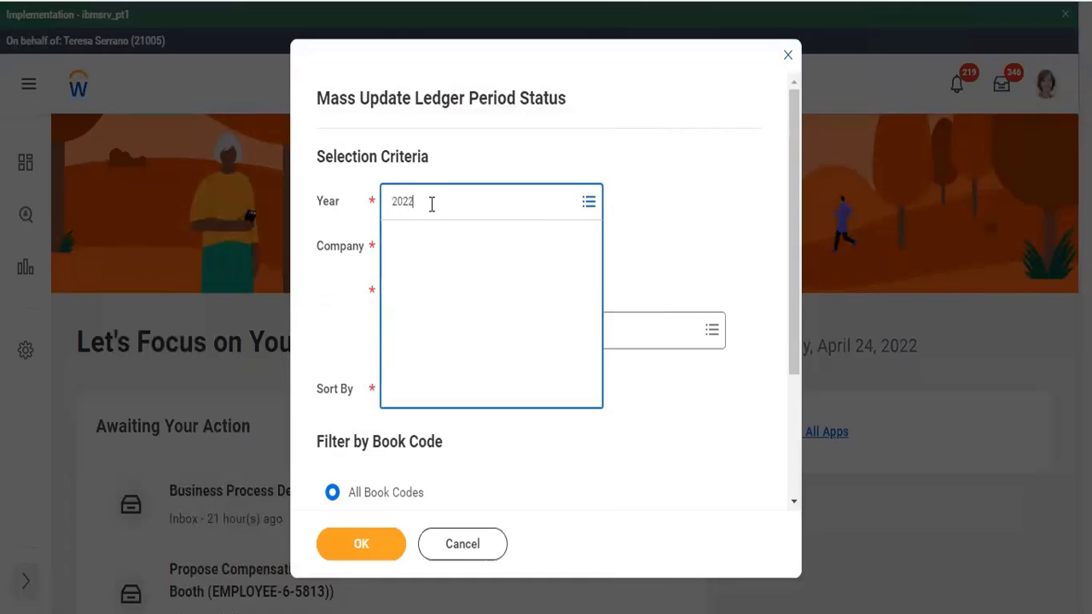
{"action": "key", "text": "Return"}
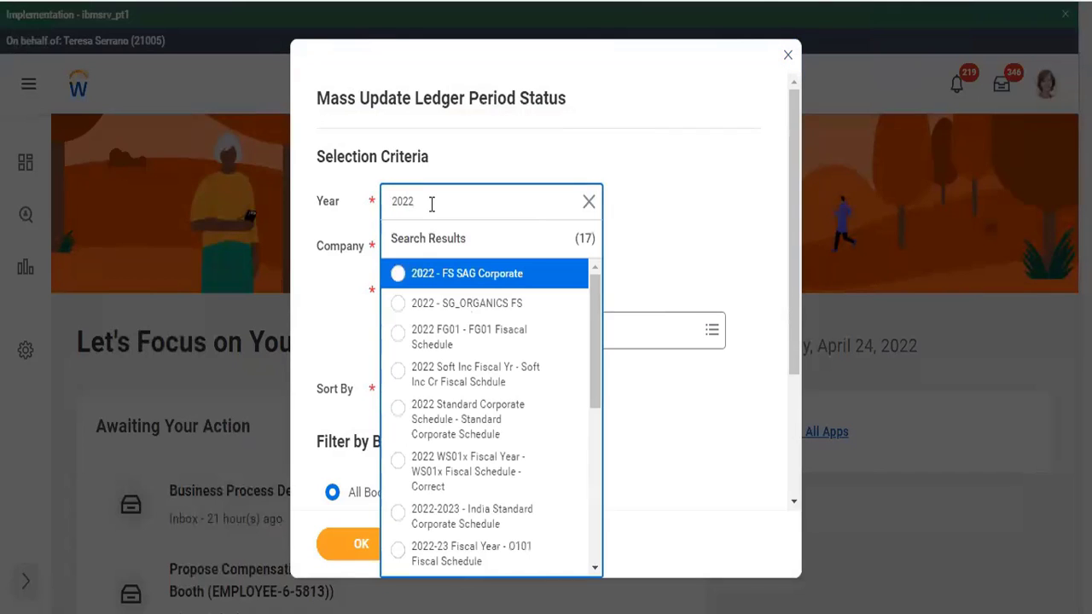
{"action": "left_click", "coordinate": [498, 415]}
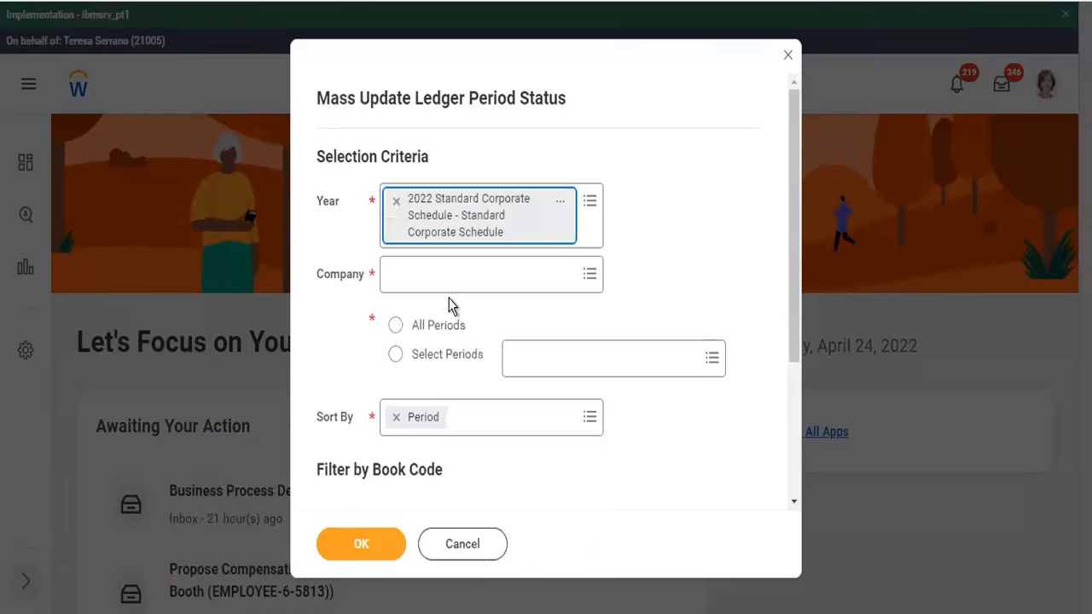
{"action": "left_click", "coordinate": [434, 274]}
{"action": "type", "text": "t"}
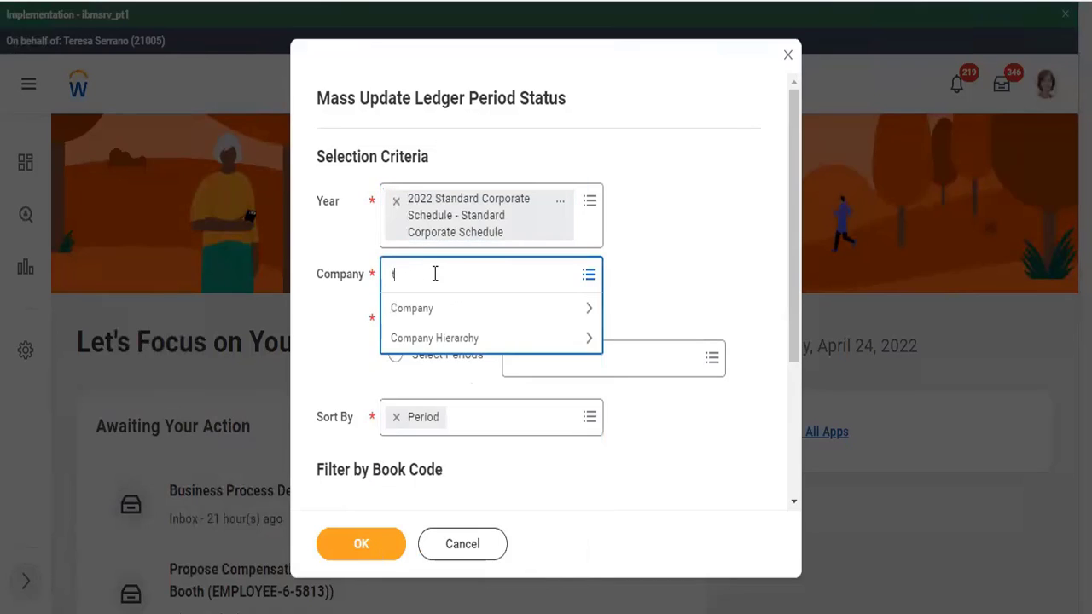
{"action": "type", "text": "c102"}
{"action": "key", "text": "Return"}
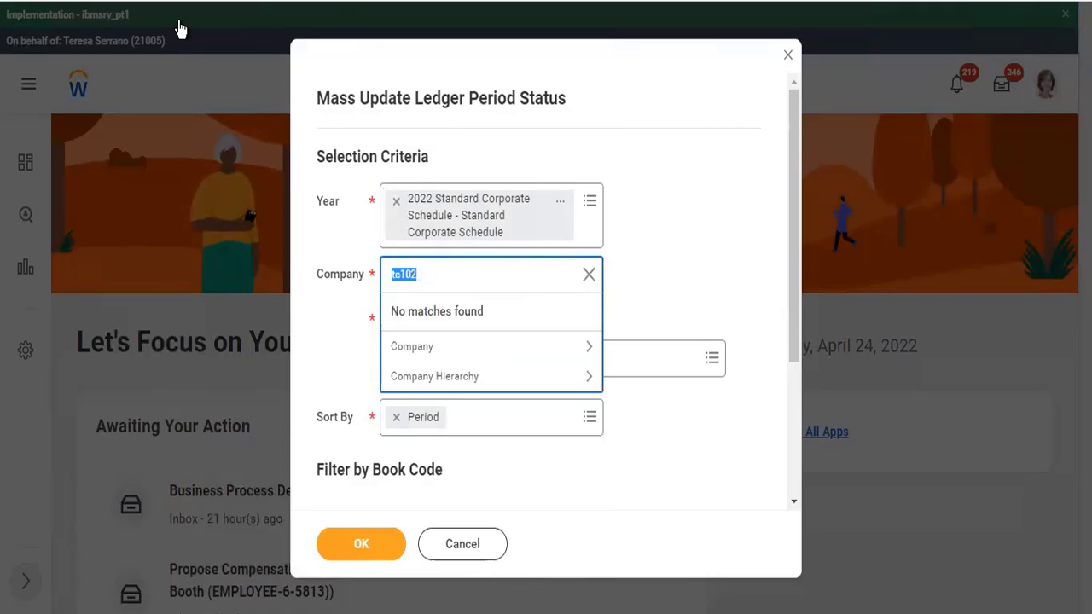
Step: Look through the available fiscal years for the company's fiscal schedule, and discard the ledger period update
{"action": "left_click", "coordinate": [590, 202]}
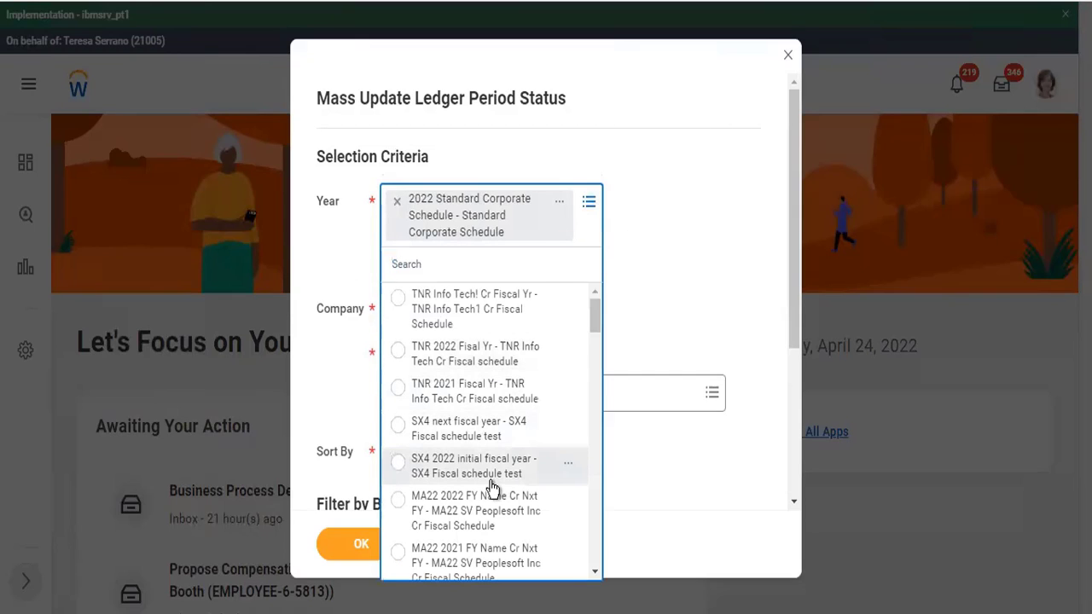
{"action": "scroll", "coordinate": [490, 482], "scroll_direction": "down", "scroll_amount": 5}
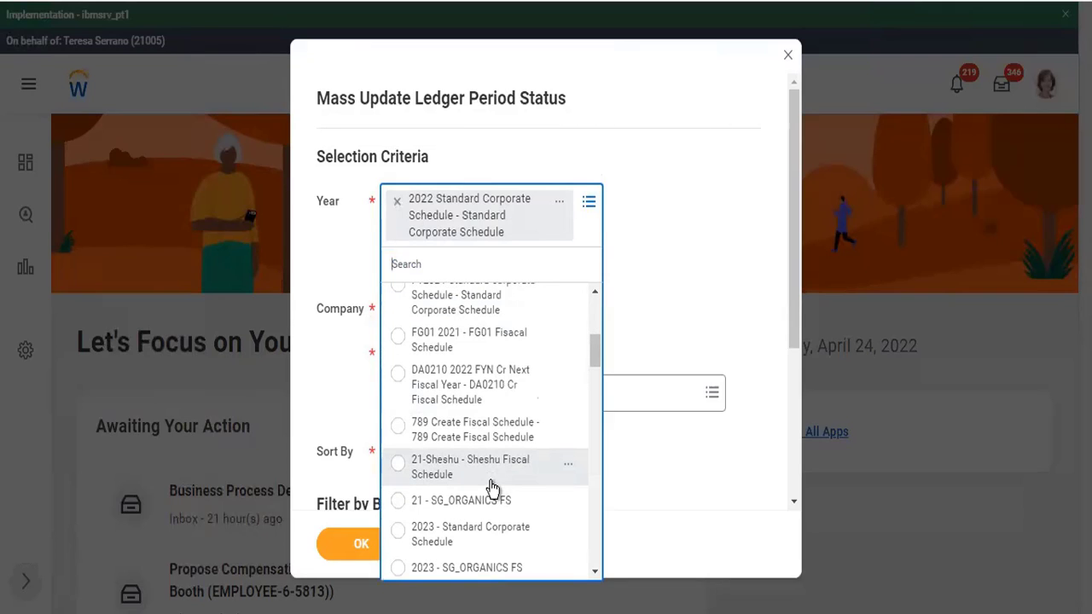
{"action": "scroll", "coordinate": [490, 483], "scroll_direction": "down", "scroll_amount": 2}
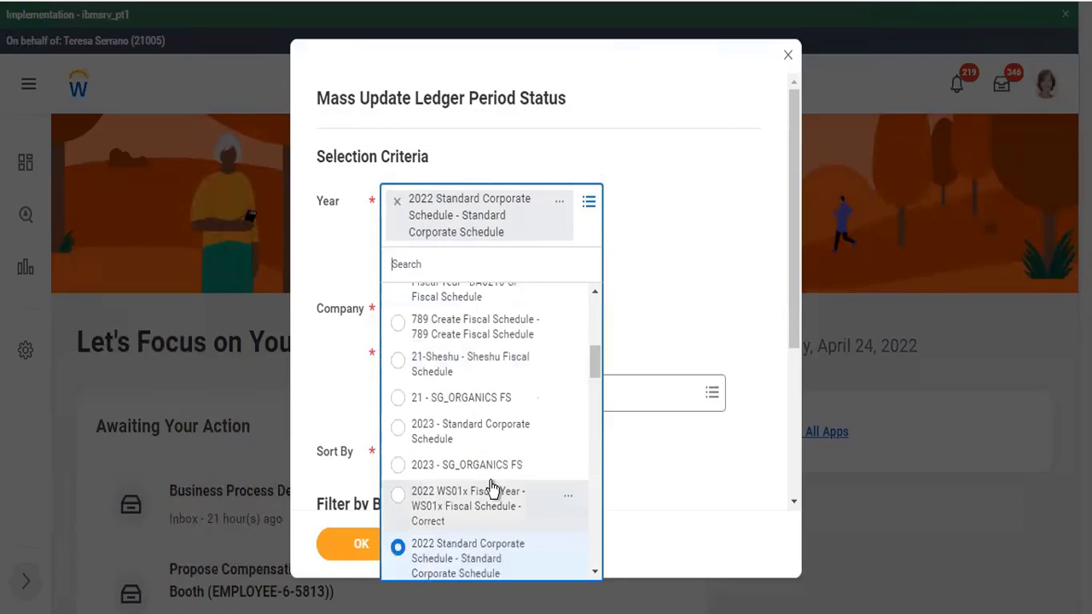
{"action": "scroll", "coordinate": [492, 486], "scroll_direction": "down", "scroll_amount": 3}
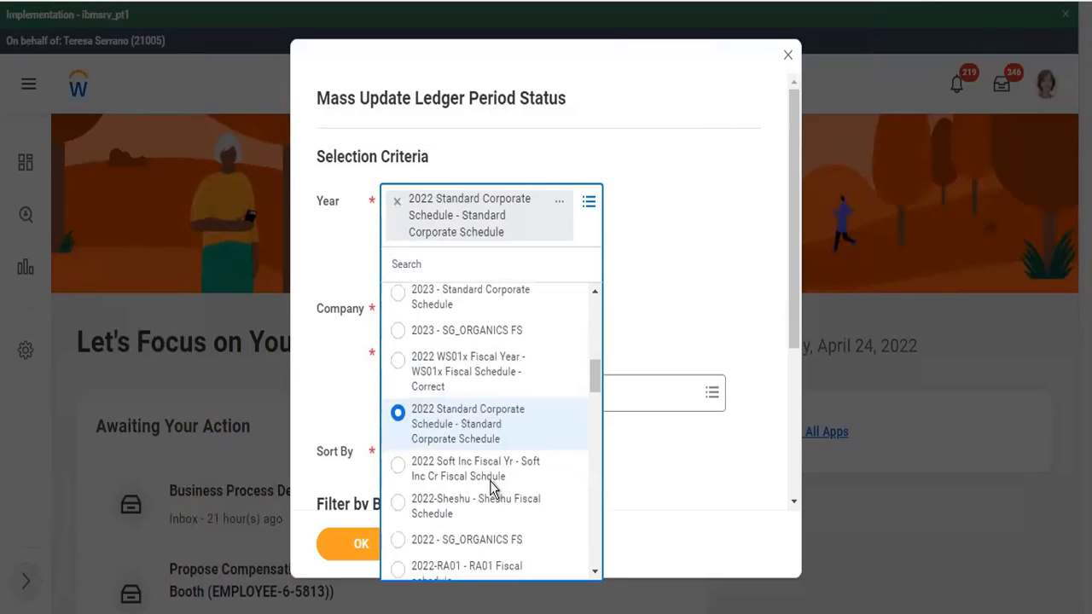
{"action": "scroll", "coordinate": [491, 487], "scroll_direction": "down", "scroll_amount": 3}
{"action": "scroll", "coordinate": [492, 487], "scroll_direction": "down", "scroll_amount": 2}
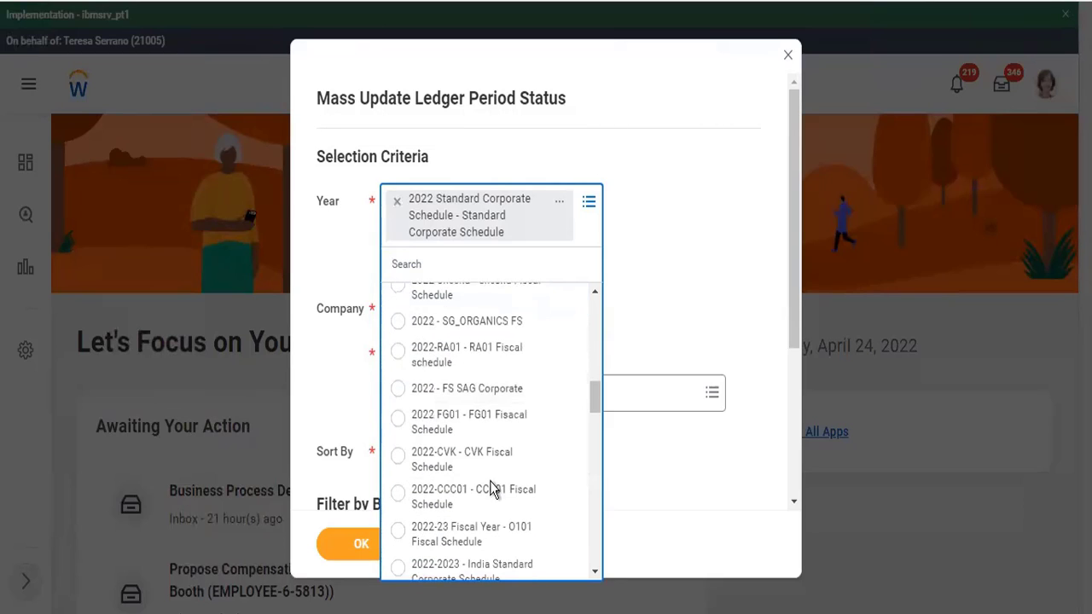
{"action": "scroll", "coordinate": [492, 486], "scroll_direction": "down", "scroll_amount": 4}
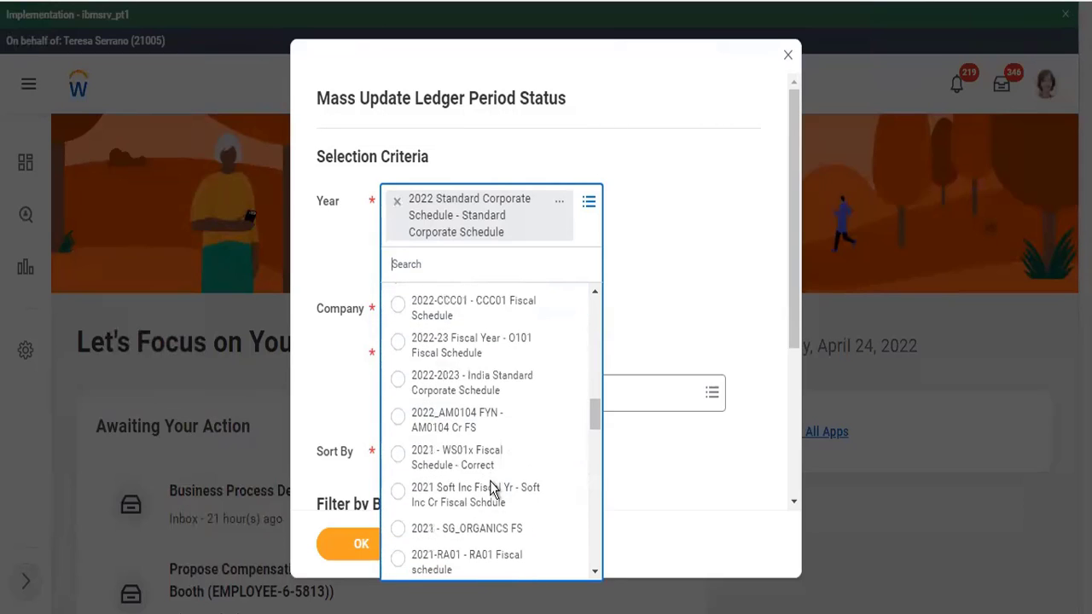
{"action": "scroll", "coordinate": [492, 486], "scroll_direction": "down", "scroll_amount": 5}
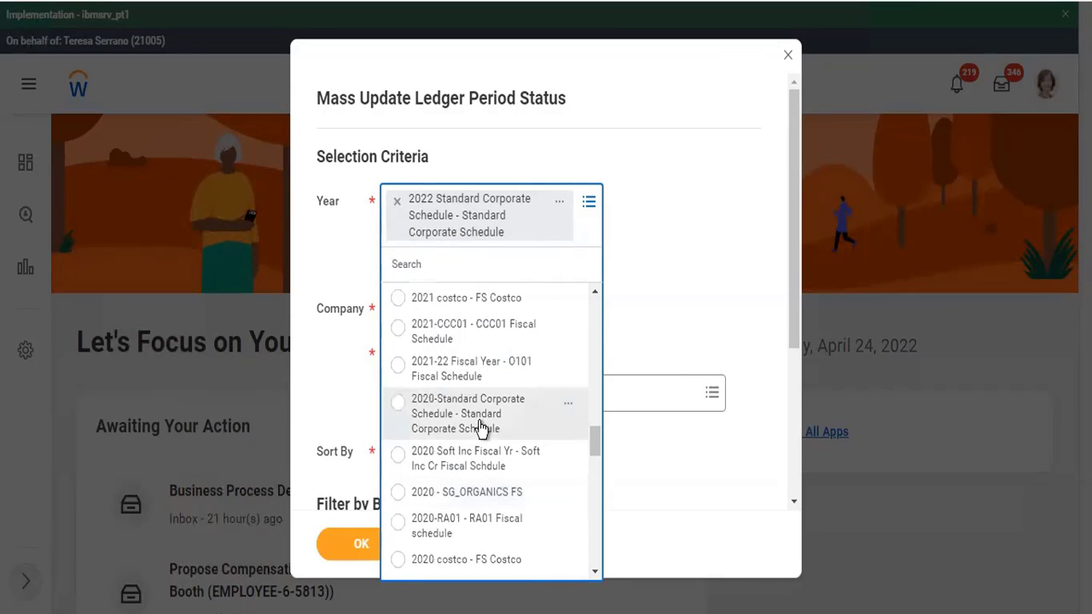
{"action": "scroll", "coordinate": [491, 502], "scroll_direction": "down", "scroll_amount": 4}
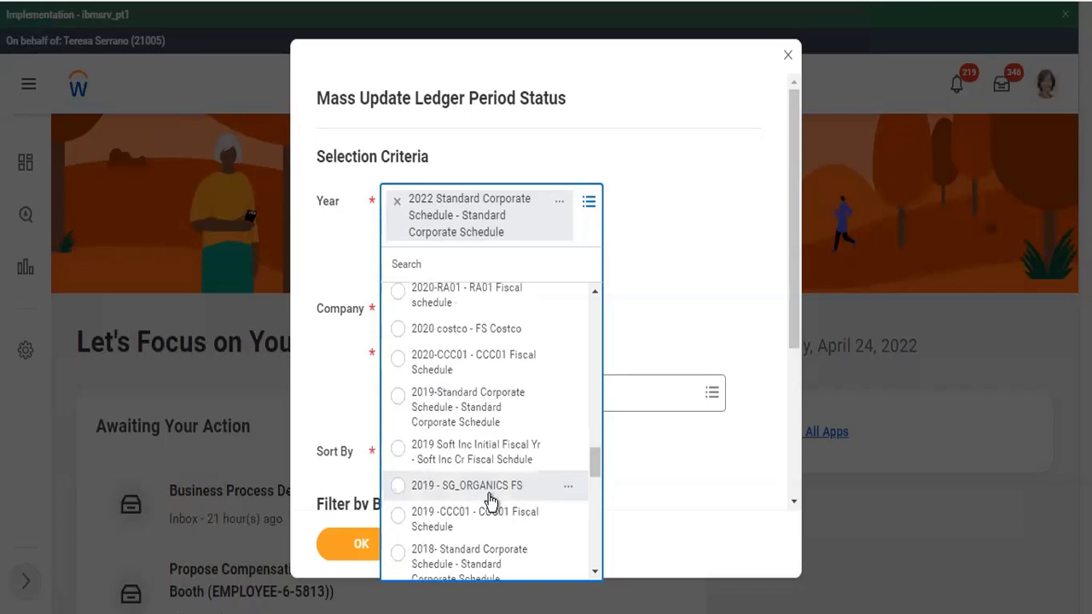
{"action": "scroll", "coordinate": [491, 501], "scroll_direction": "down", "scroll_amount": 3}
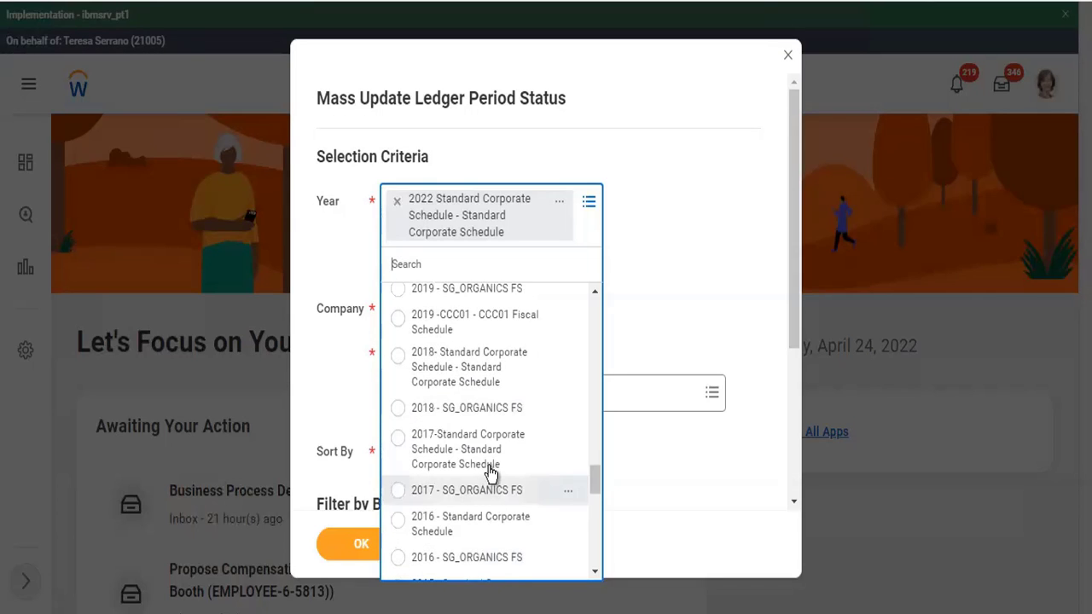
{"action": "scroll", "coordinate": [490, 483], "scroll_direction": "down", "scroll_amount": 4}
{"action": "scroll", "coordinate": [492, 472], "scroll_direction": "down", "scroll_amount": 7}
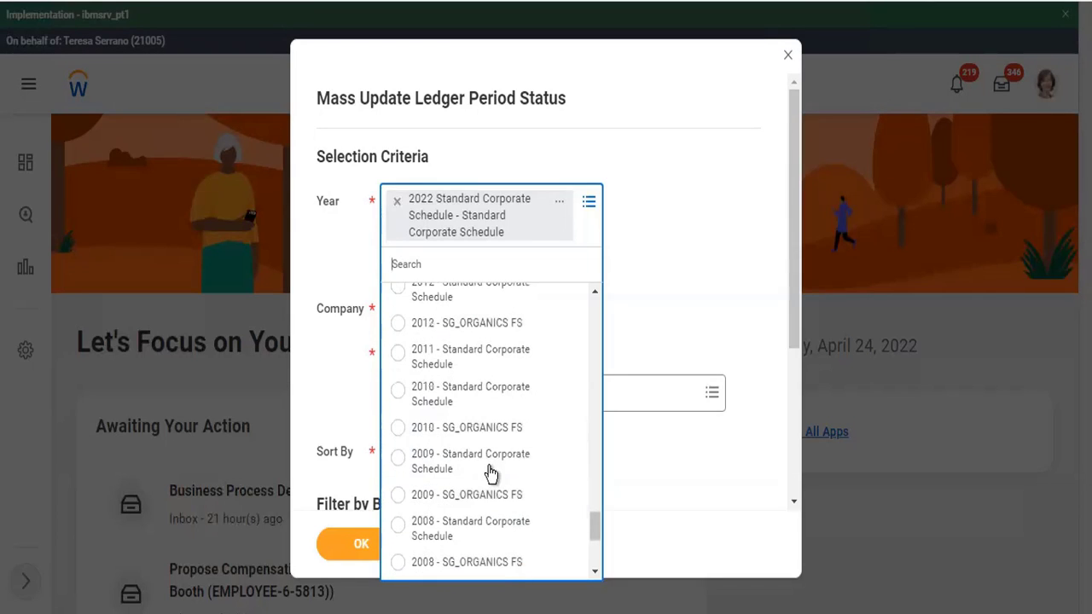
{"action": "triple_click", "coordinate": [629, 469]}
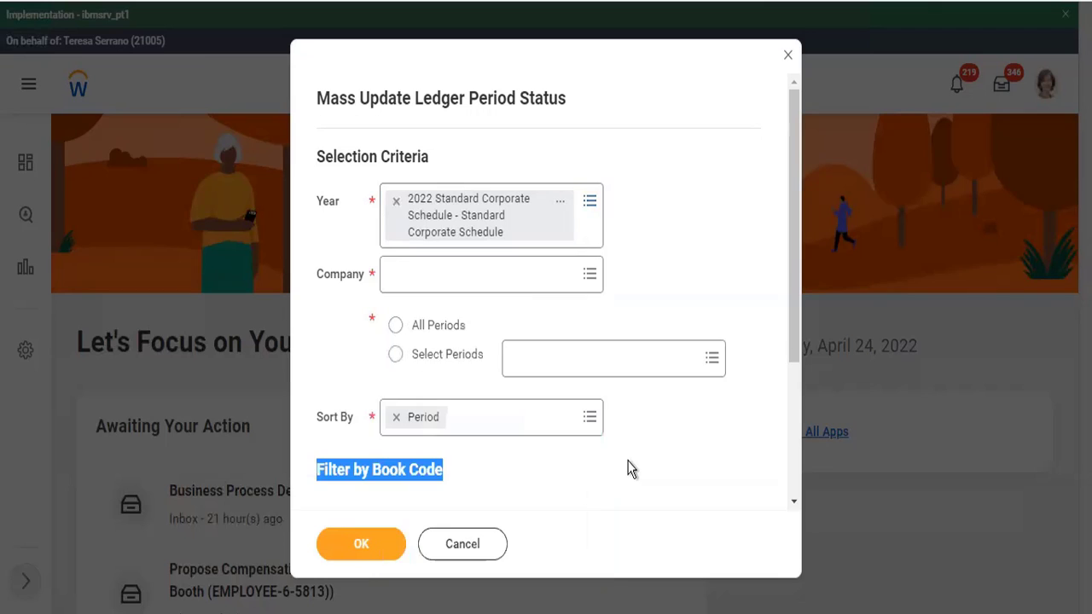
{"action": "left_click", "coordinate": [447, 557]}
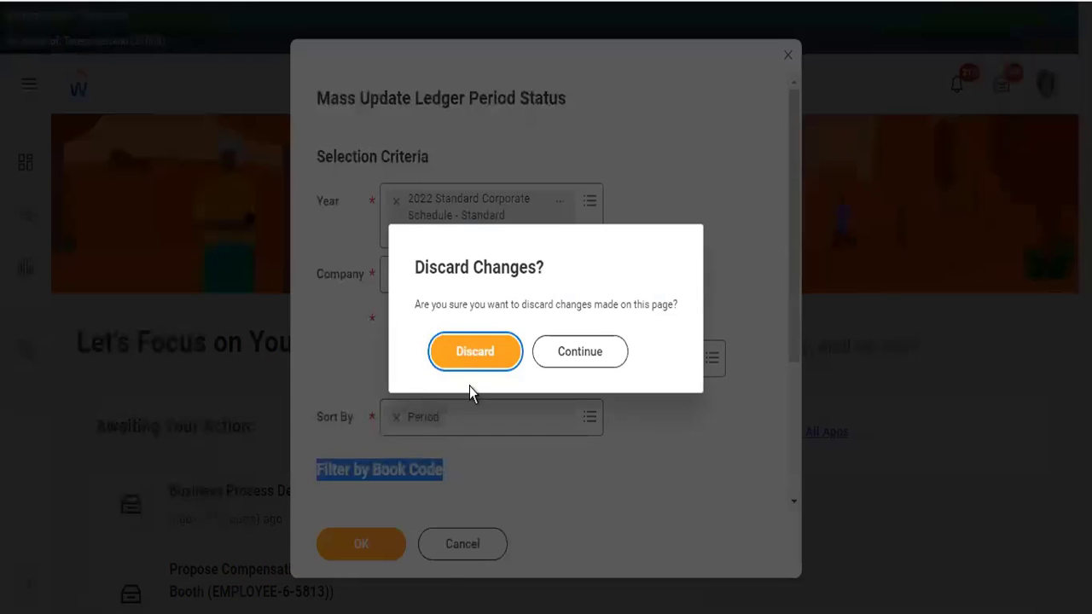
{"action": "left_click", "coordinate": [463, 353]}
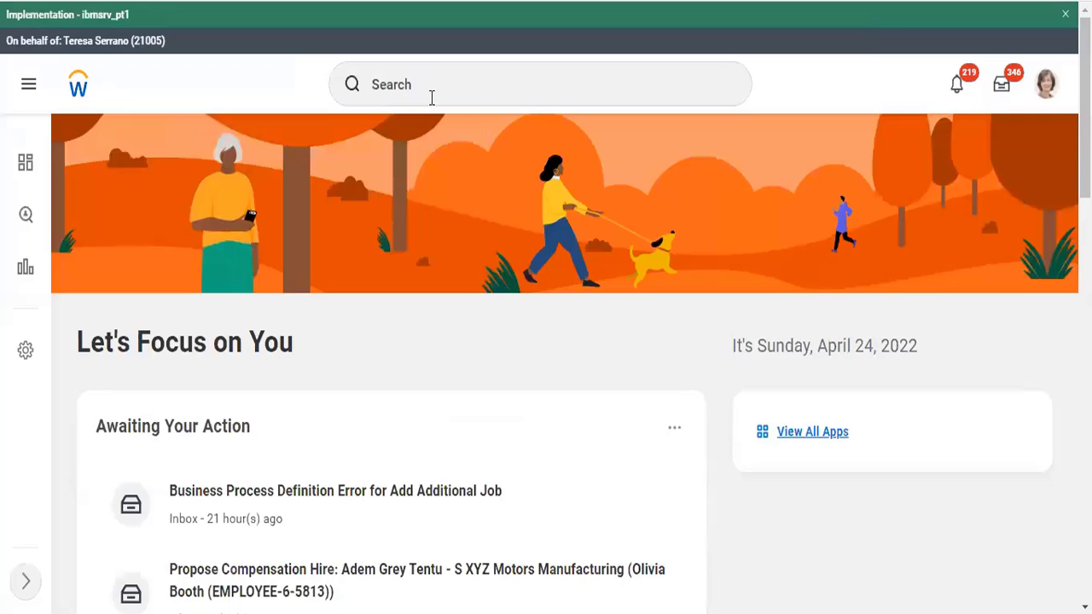
Step: Search for TC102, open TC102 Twitter Inc Company and view its role assignments
{"action": "left_click", "coordinate": [430, 98]}
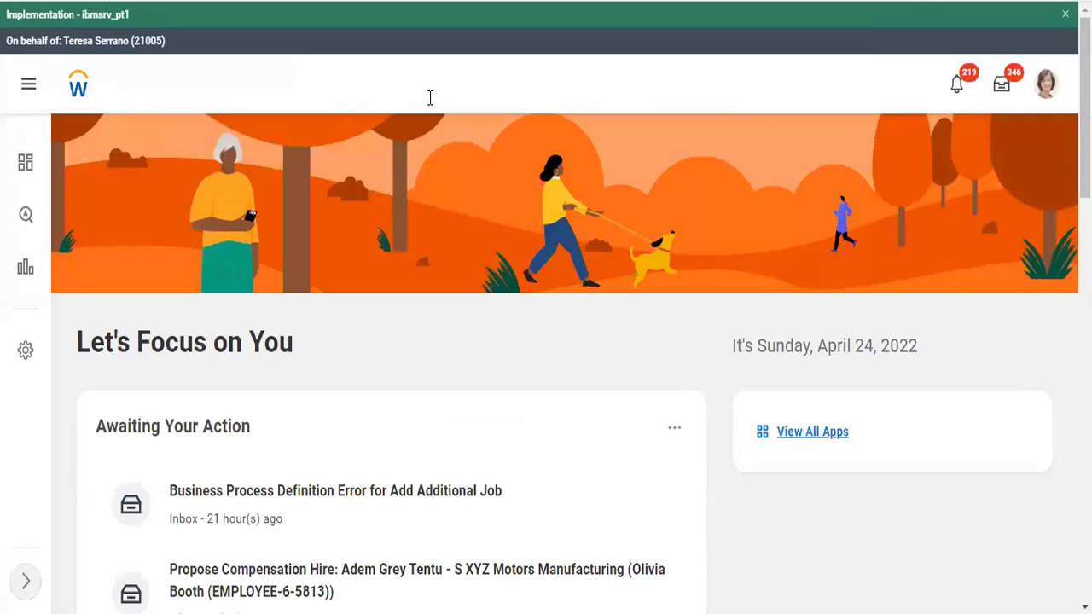
{"action": "type", "text": "TC102"}
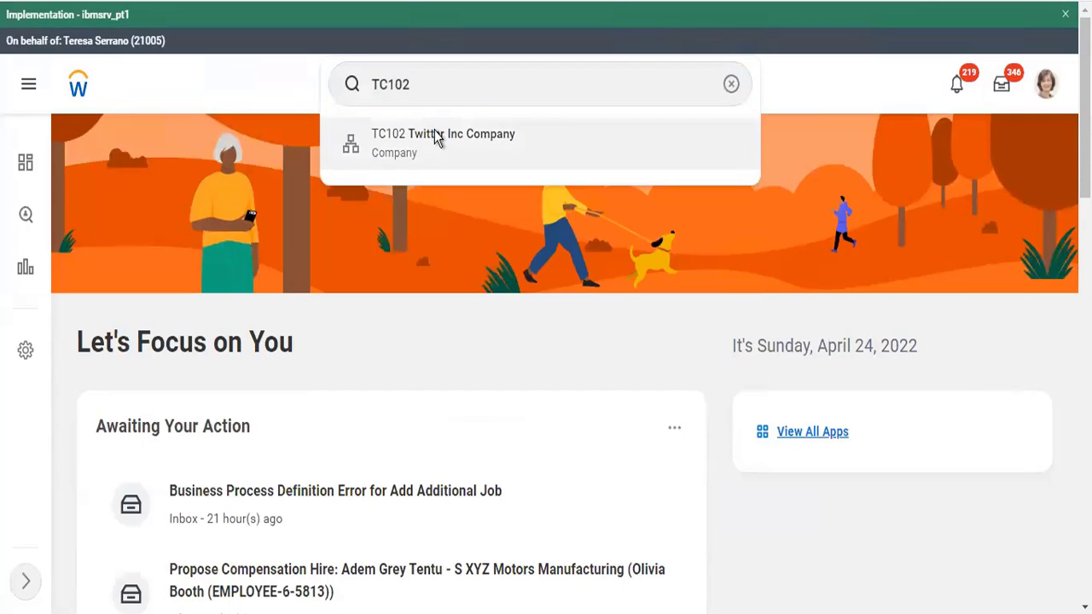
{"action": "left_click", "coordinate": [435, 135]}
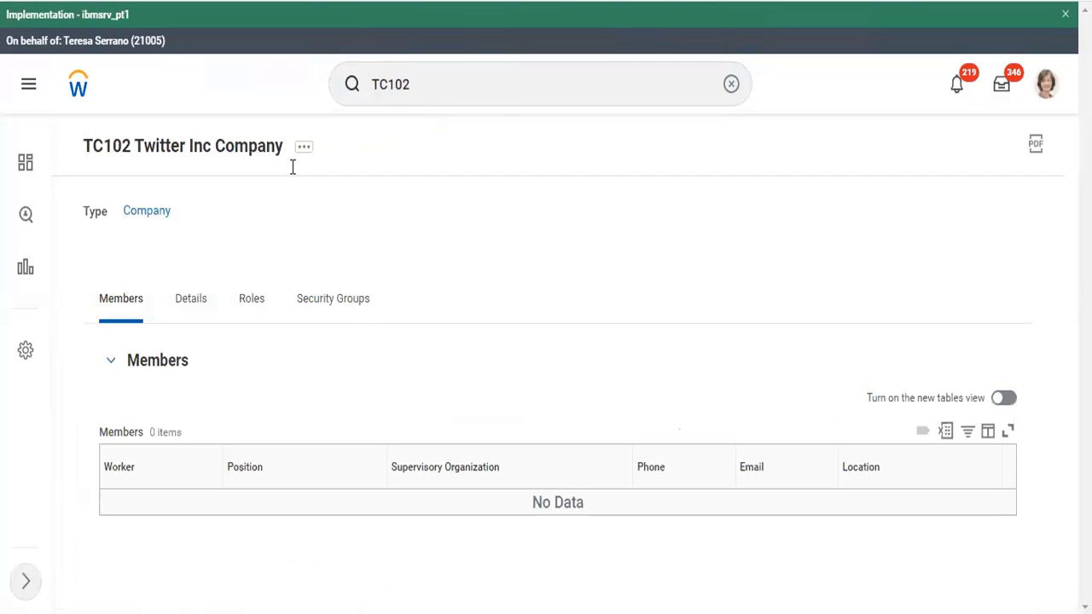
{"action": "left_click", "coordinate": [252, 300]}
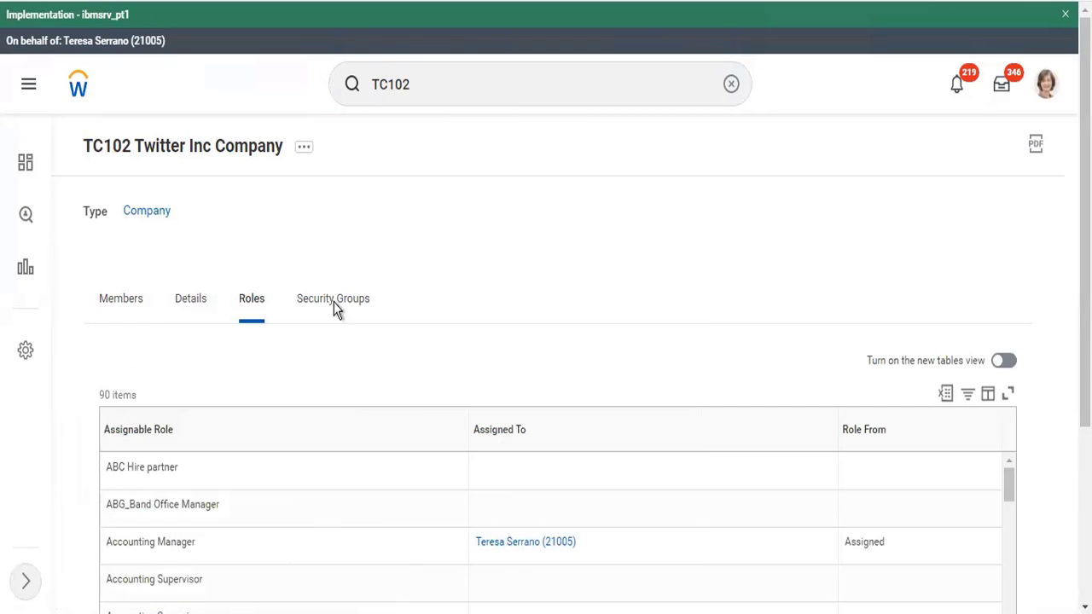
Step: View the company's accounting details and open its 2022- Standard corporate schedule fiscal schedule in a new browser tab
{"action": "mouse_move", "coordinate": [305, 152]}
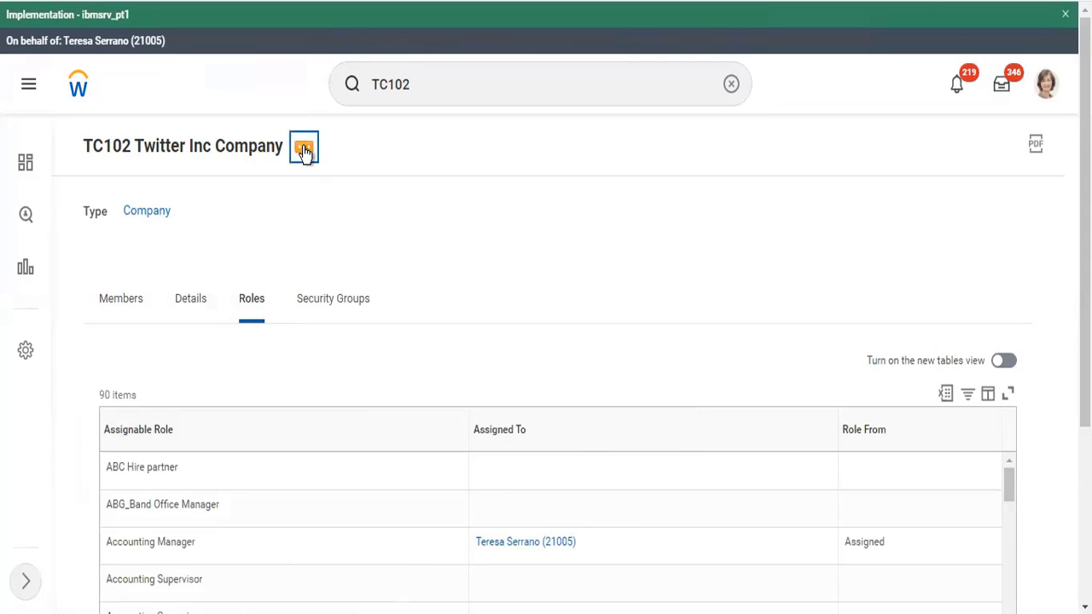
{"action": "left_click", "coordinate": [306, 151]}
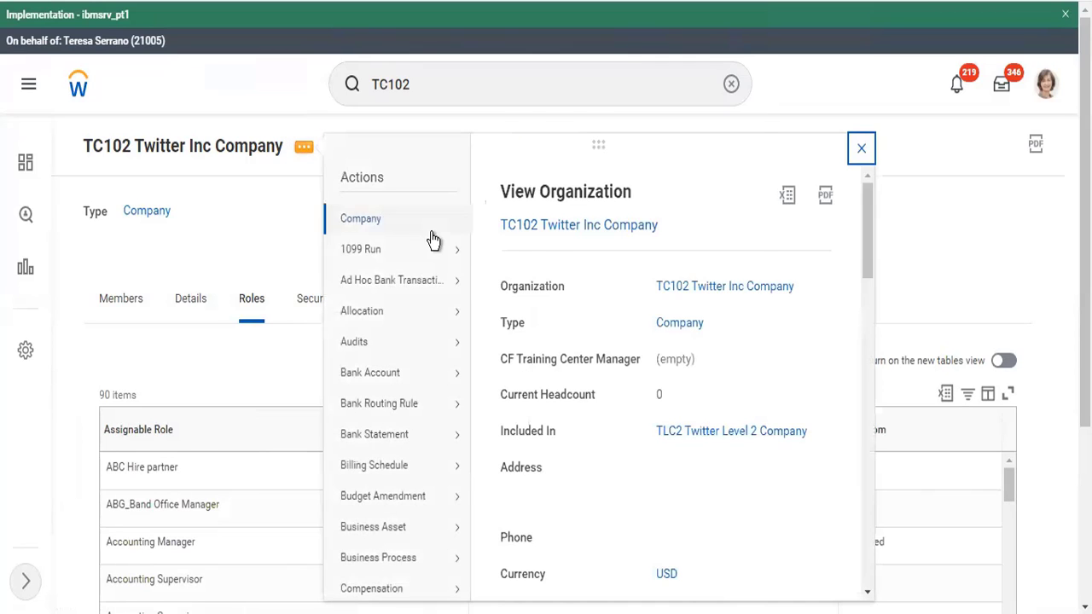
{"action": "mouse_move", "coordinate": [460, 233]}
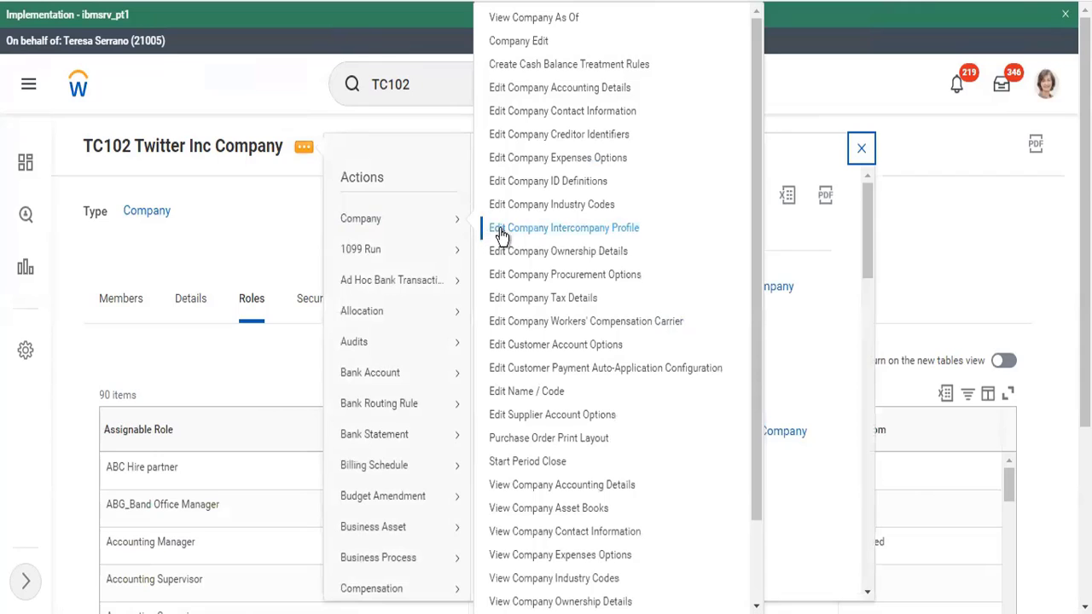
{"action": "left_click", "coordinate": [587, 485]}
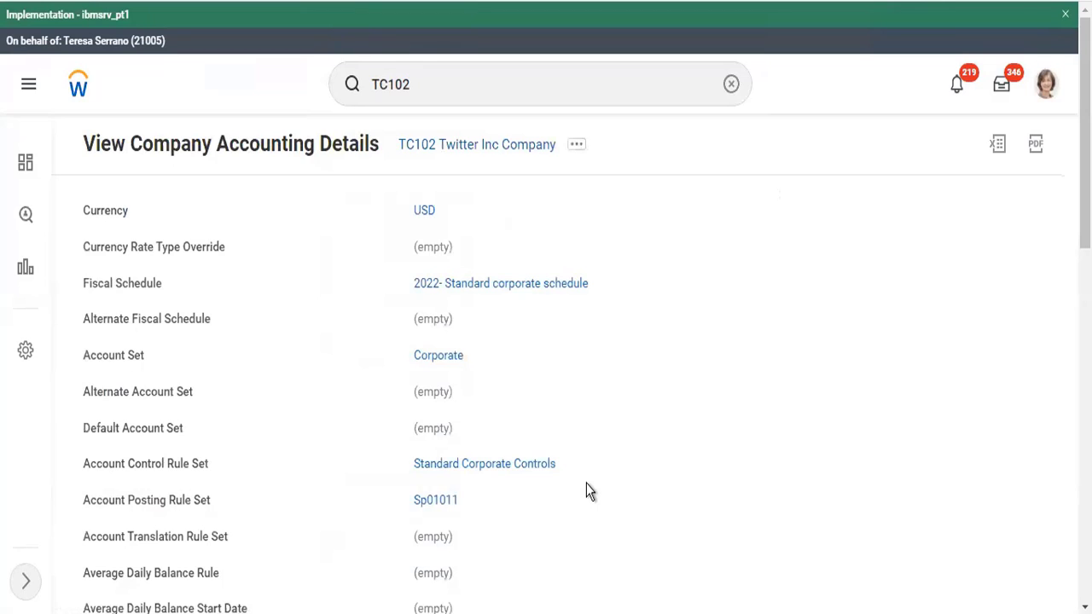
{"action": "right_click", "coordinate": [533, 292]}
{"action": "left_click", "coordinate": [548, 302]}
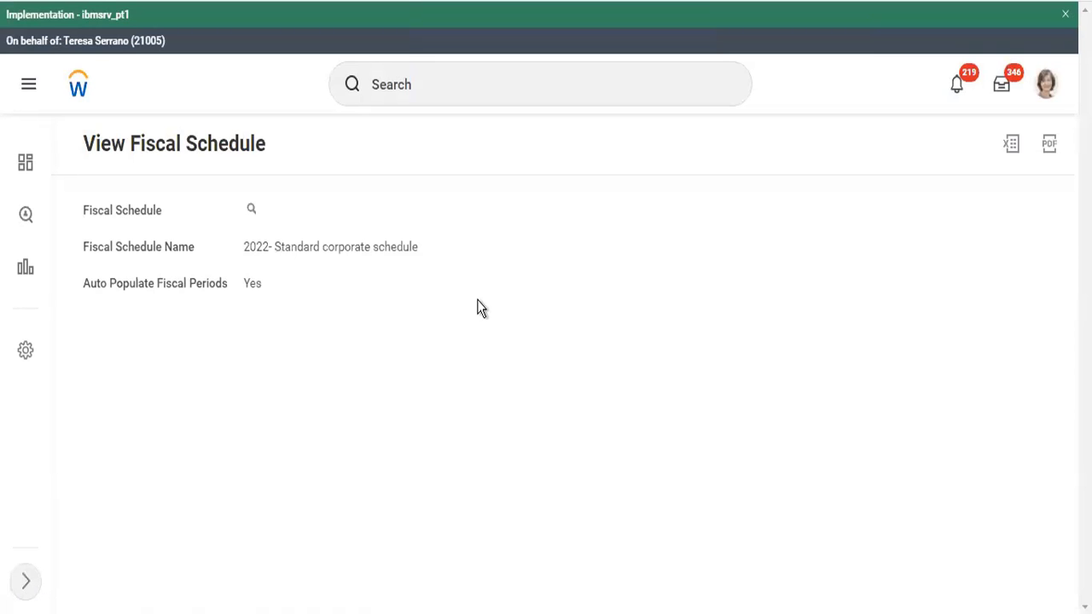
Step: Search for a fiscal period maintenance task using "fiscal period" and "main fiscal per"
{"action": "left_click", "coordinate": [441, 90]}
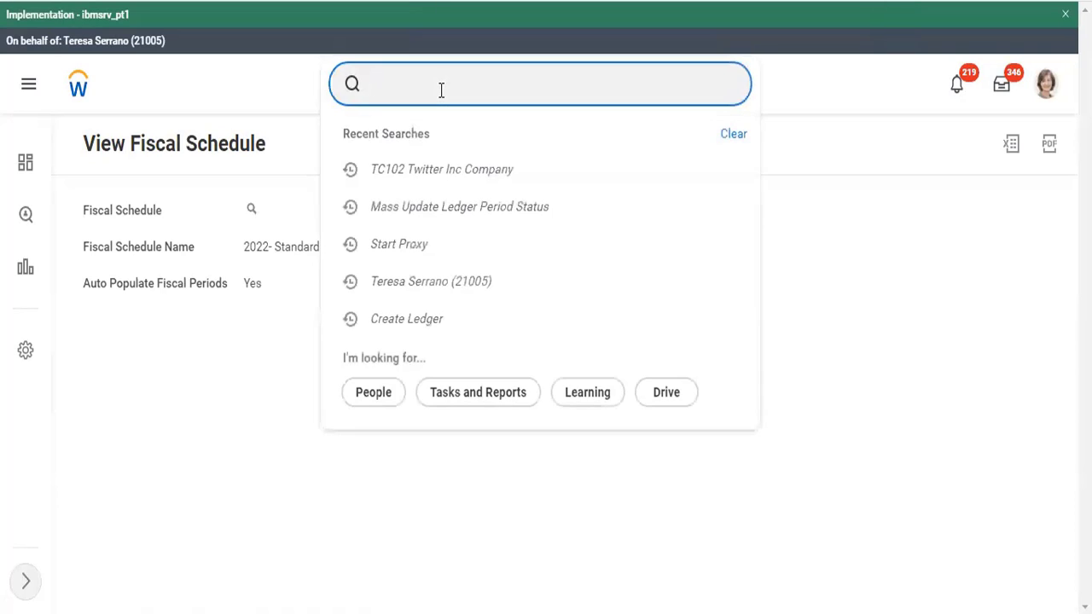
{"action": "type", "text": "fiscl"}
{"action": "key", "text": "BackSpace"}
{"action": "key", "text": "BackSpace"}
{"action": "type", "text": "al per"}
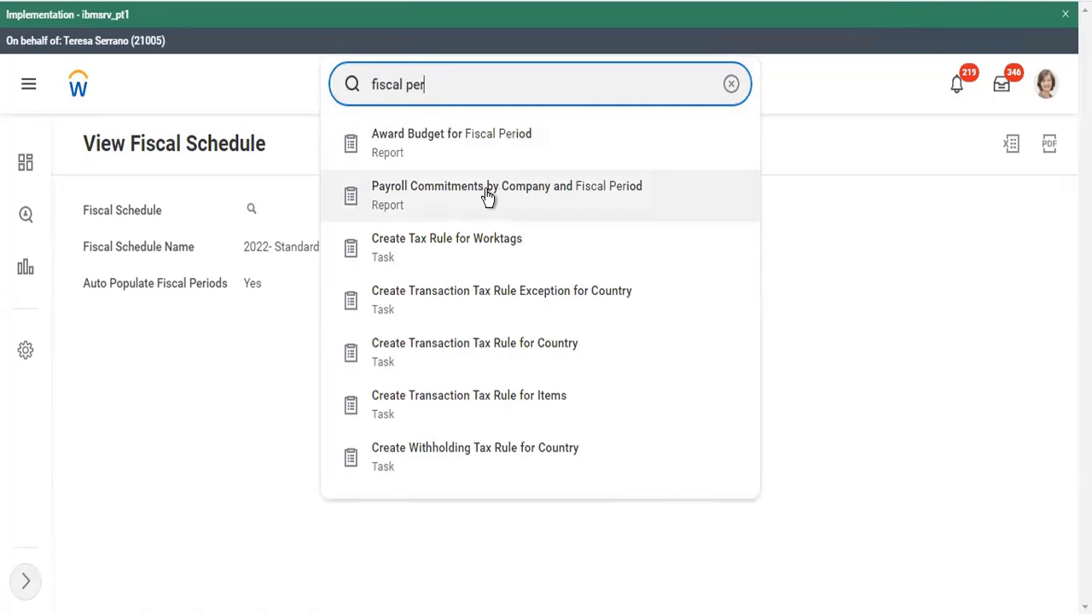
{"action": "type", "text": "iod"}
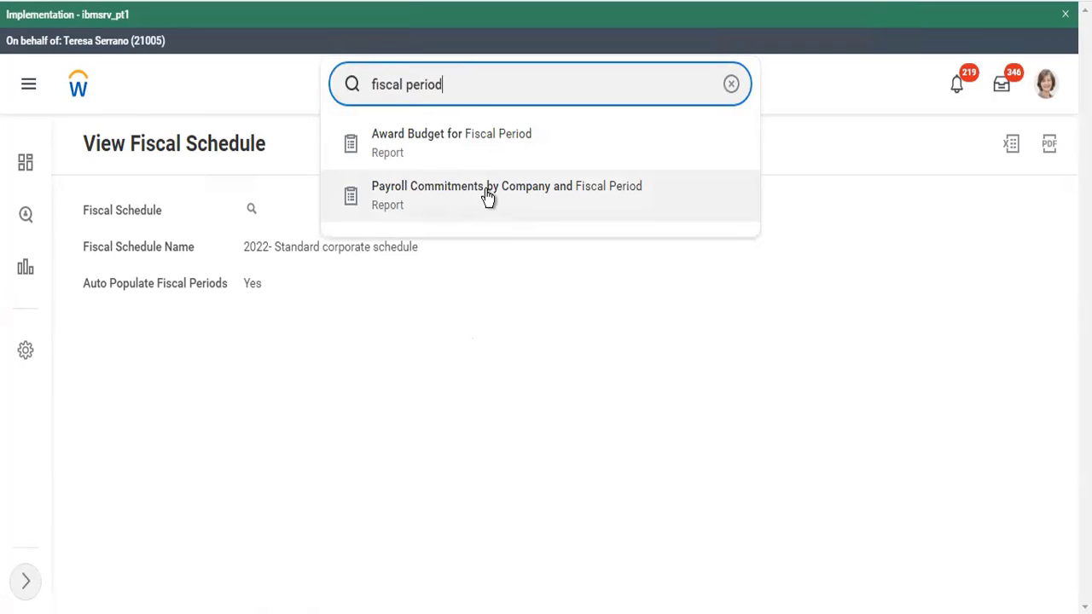
{"action": "left_click_drag", "start_coordinate": [456, 85], "coordinate": [341, 92]}
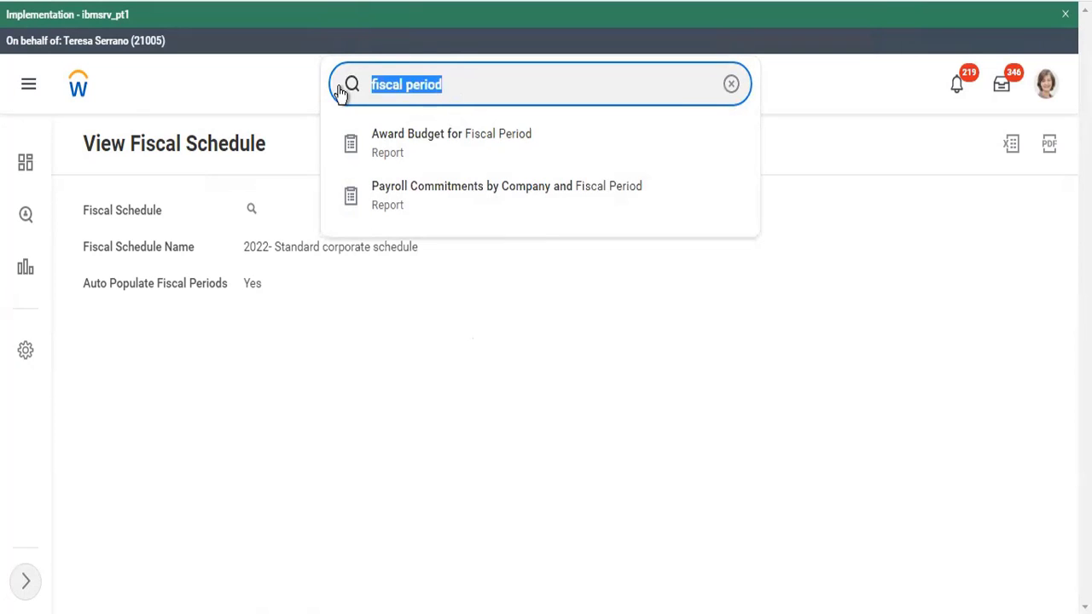
{"action": "type", "text": "main fiscal per"}
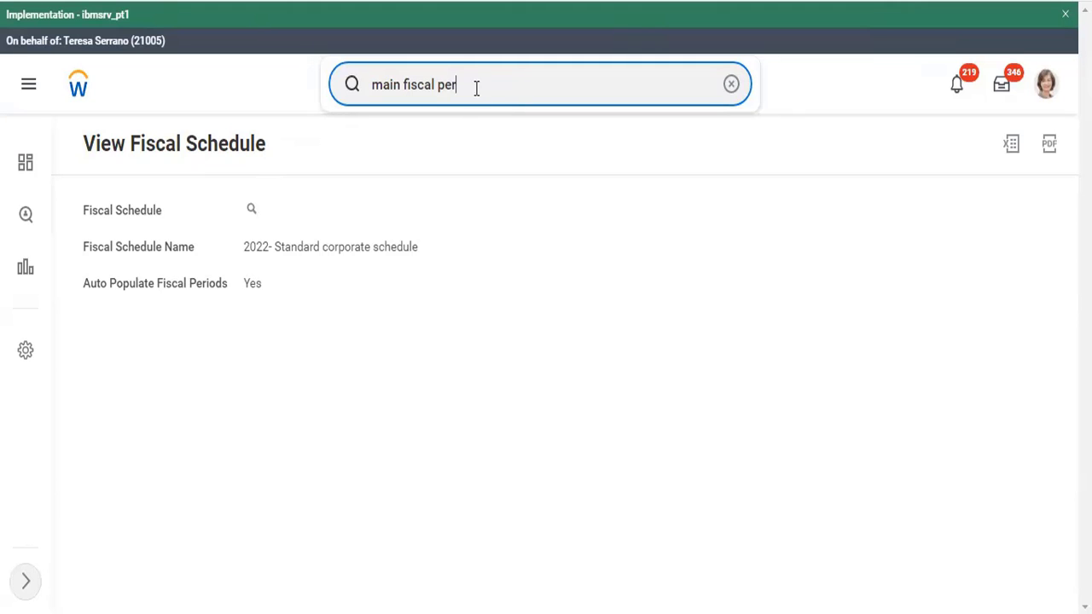
Step: Replace the search text with "view sec for sec" to look up the task for viewing security
{"action": "left_click_drag", "start_coordinate": [471, 75], "coordinate": [306, 85]}
{"action": "type", "text": "v"}
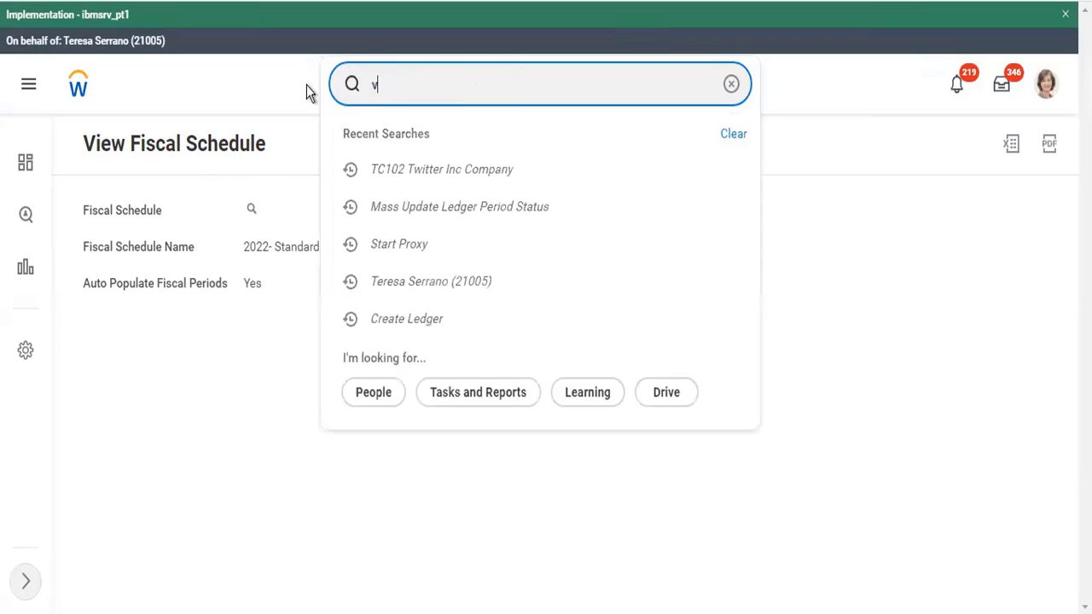
{"action": "type", "text": "iew sec for sec"}
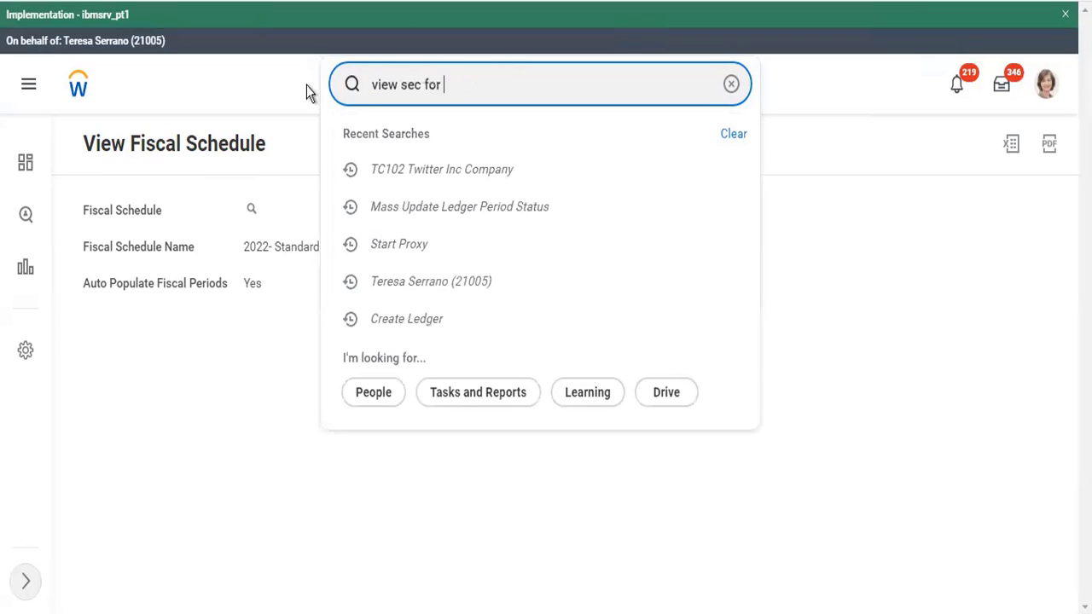
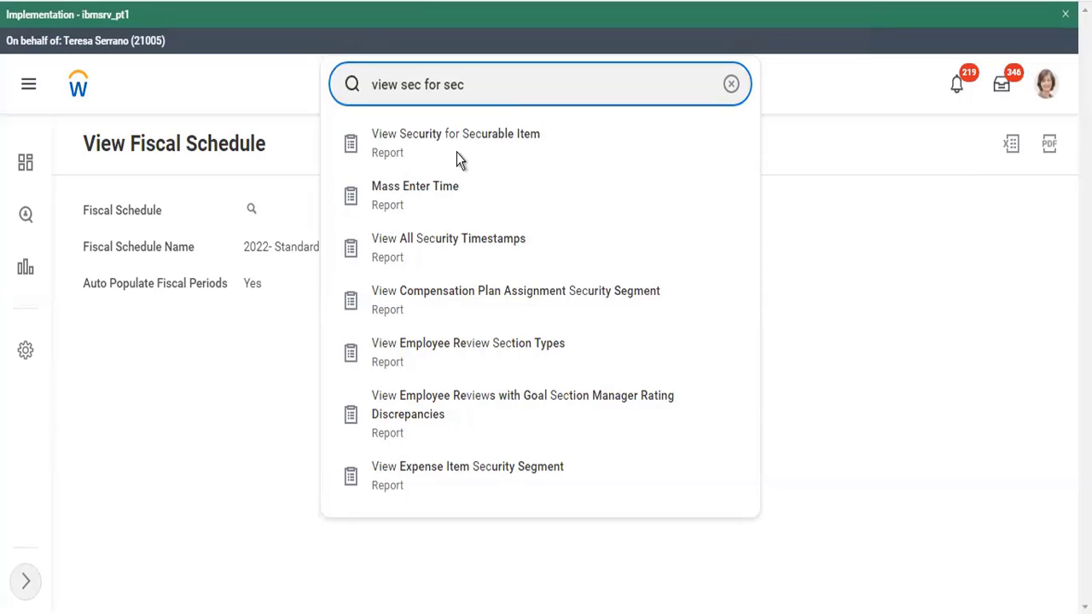
Step: Run the View Security for Securable Item report for the securable item "mass update ledger"
{"action": "left_click", "coordinate": [427, 147]}
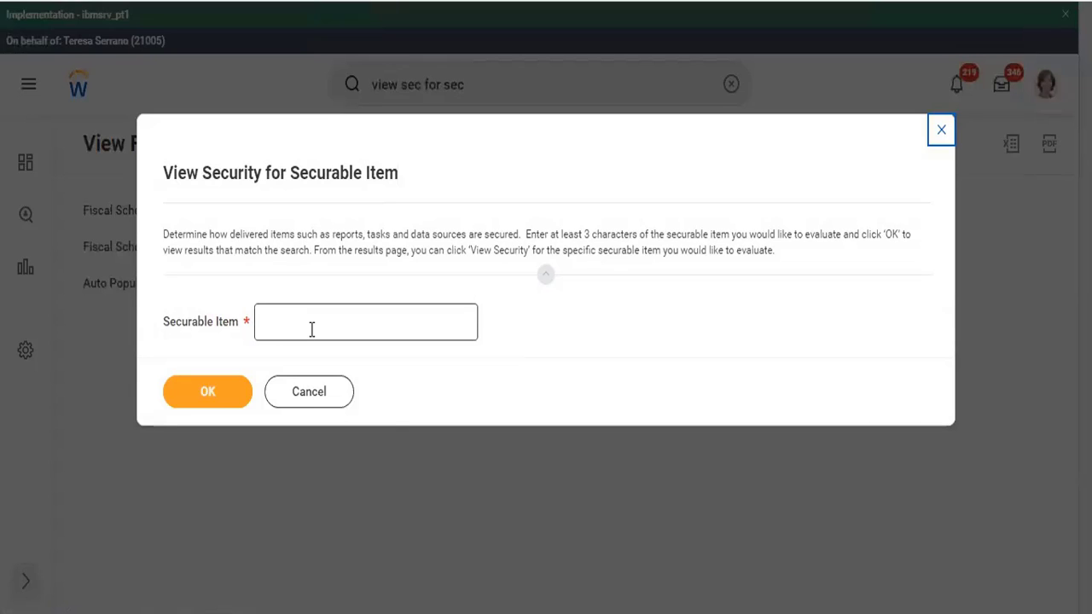
{"action": "left_click", "coordinate": [311, 331]}
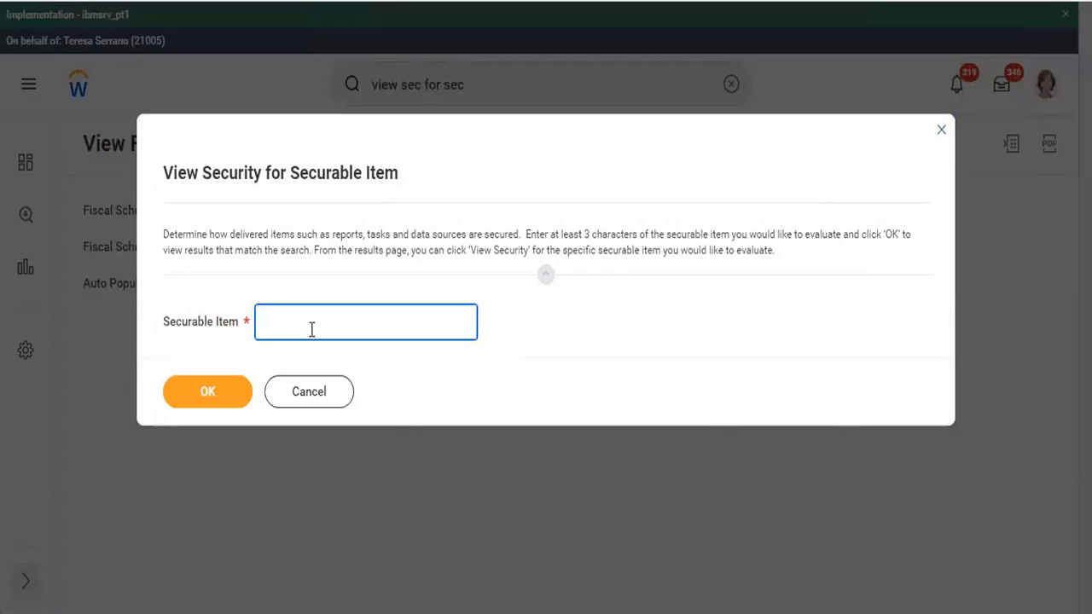
{"action": "type", "text": "mass update ledger"}
{"action": "left_click", "coordinate": [226, 388]}
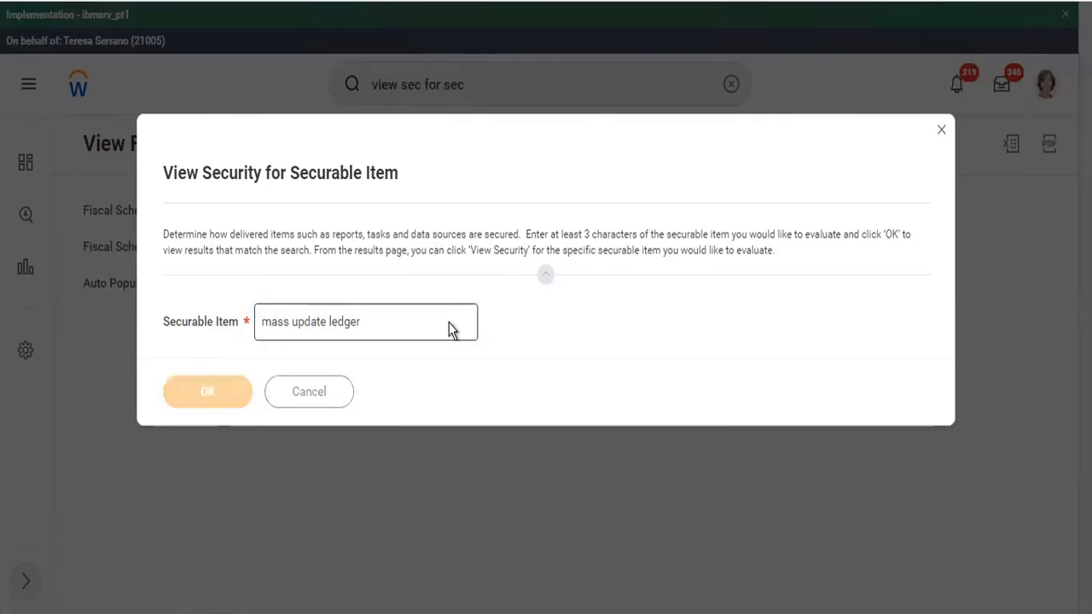
Step: View the security of the Mass Update Ledger Period Status task and expand its full list of permitted security groups
{"action": "scroll", "coordinate": [520, 390], "scroll_direction": "down", "scroll_amount": 3}
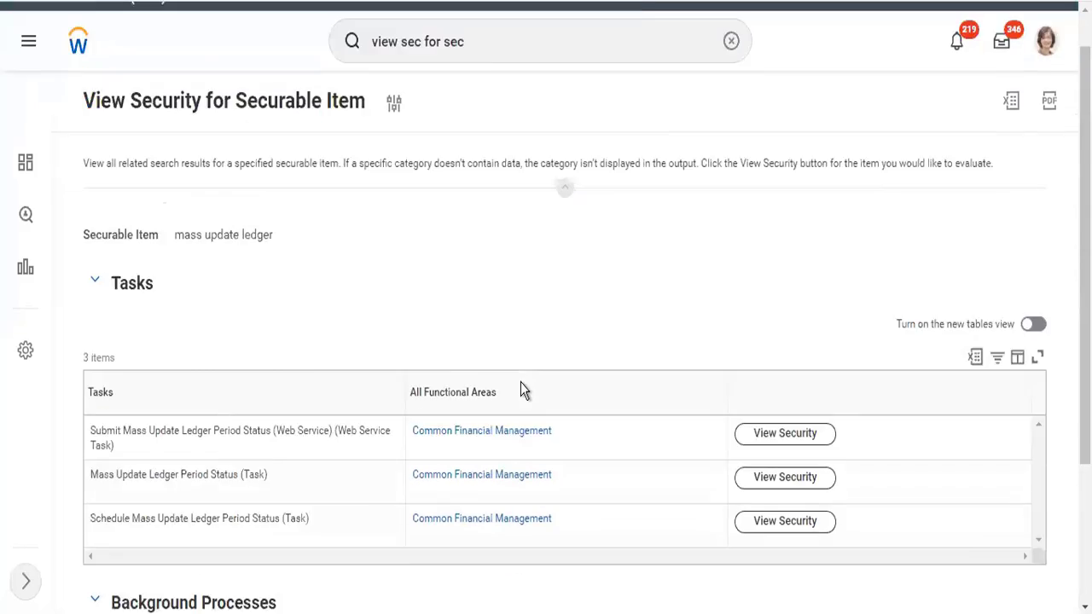
{"action": "left_click", "coordinate": [289, 328]}
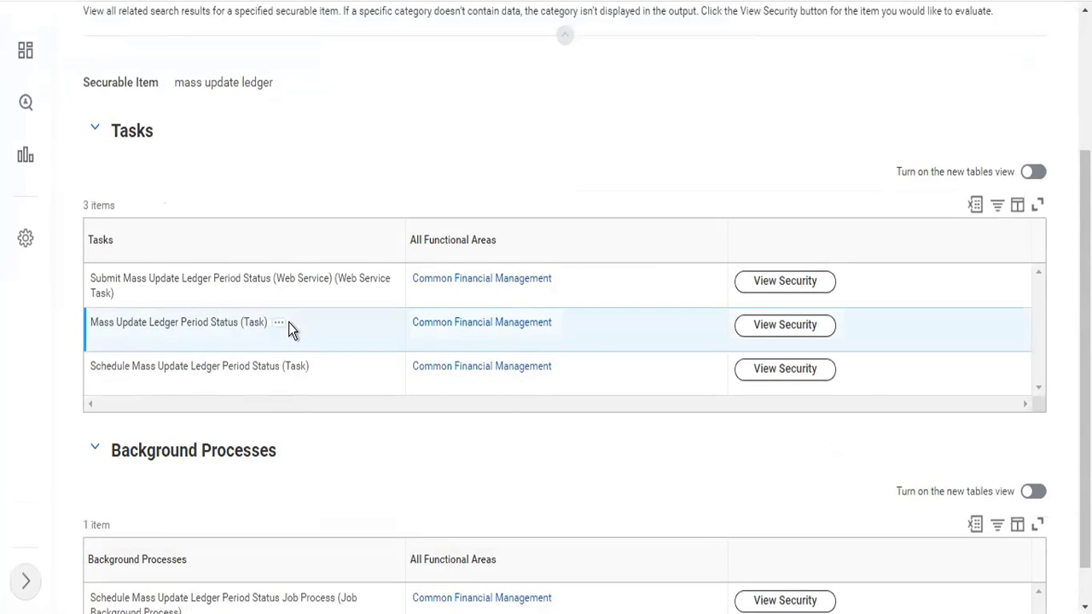
{"action": "left_click", "coordinate": [814, 342]}
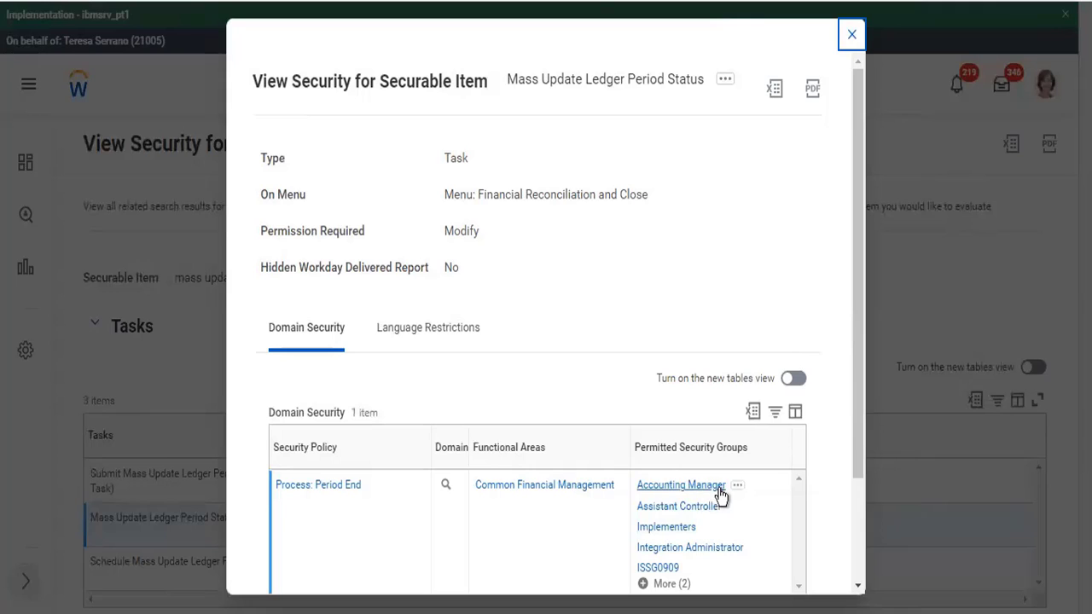
{"action": "scroll", "coordinate": [719, 559], "scroll_direction": "down", "scroll_amount": 3}
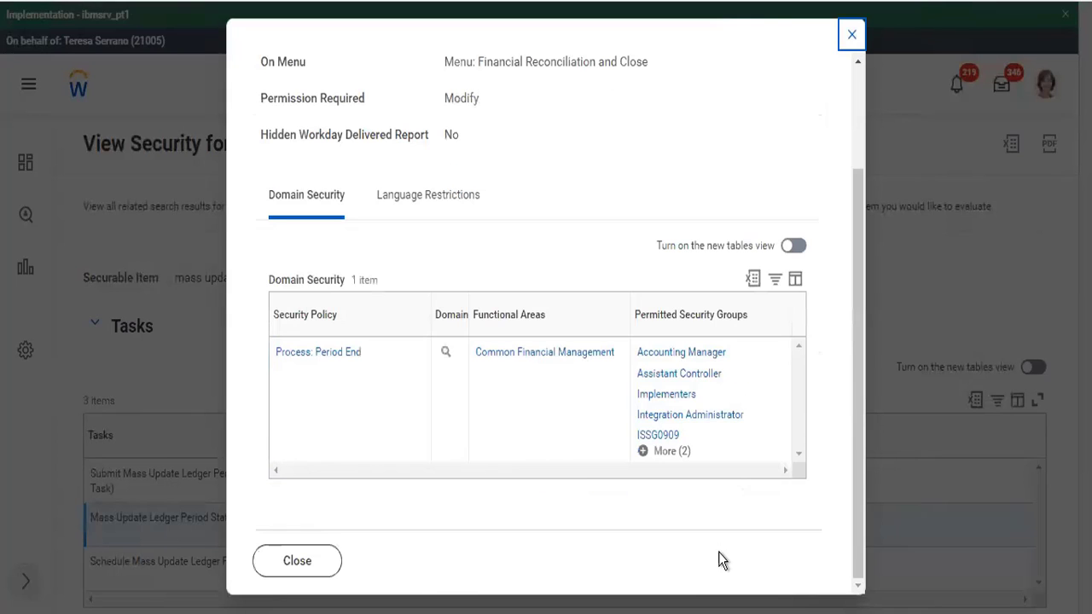
{"action": "left_click", "coordinate": [666, 452]}
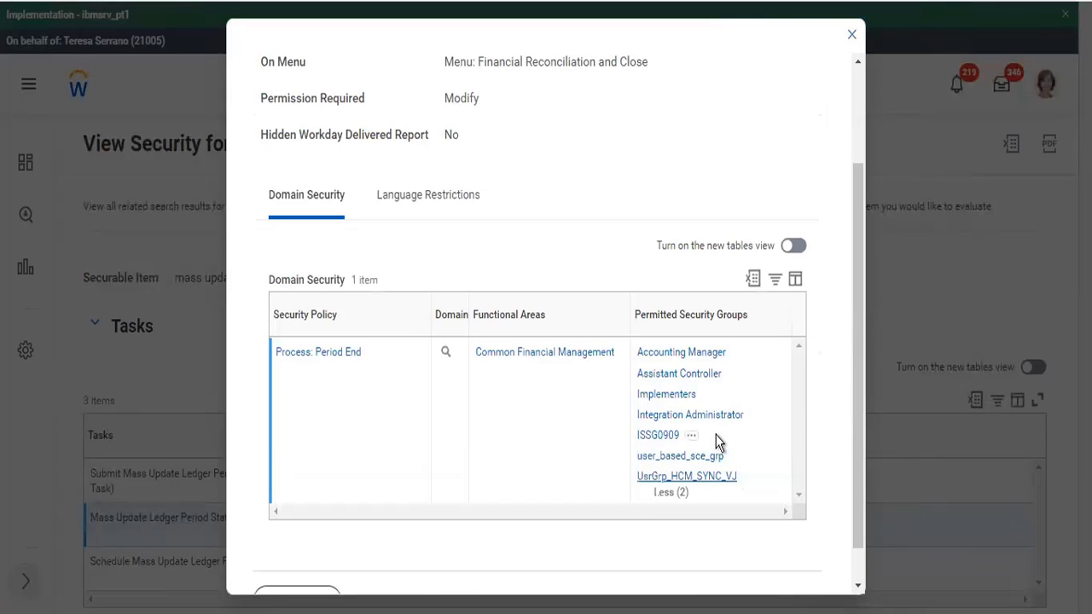
{"action": "scroll", "coordinate": [716, 439], "scroll_direction": "down", "scroll_amount": 1}
{"action": "scroll", "coordinate": [716, 441], "scroll_direction": "up", "scroll_amount": 2}
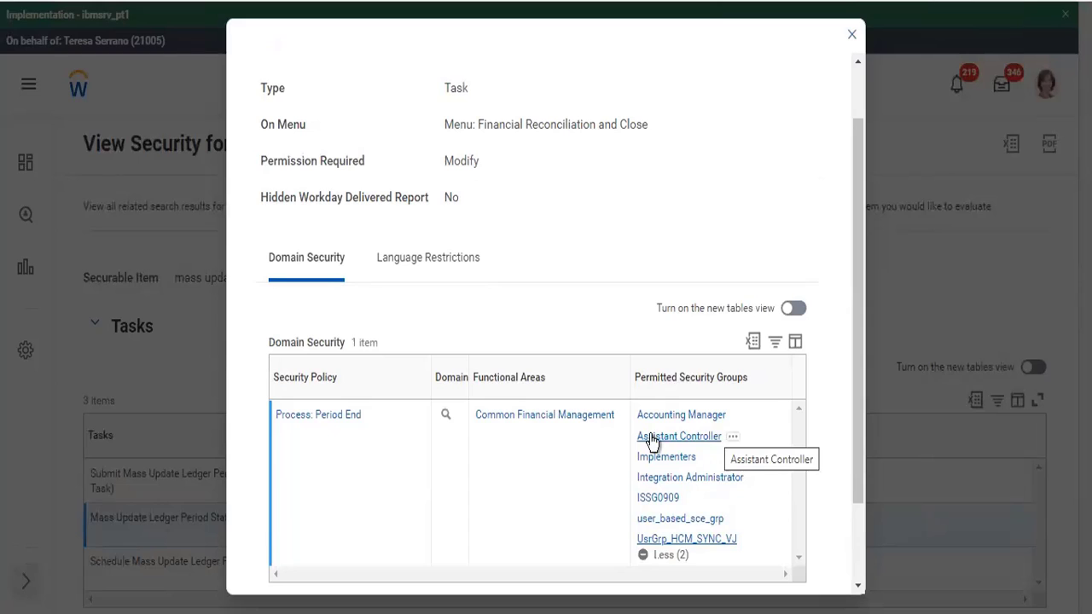
Step: Open the Process: Period End domain from the task's domain security details and look through its sections
{"action": "left_click", "coordinate": [443, 416]}
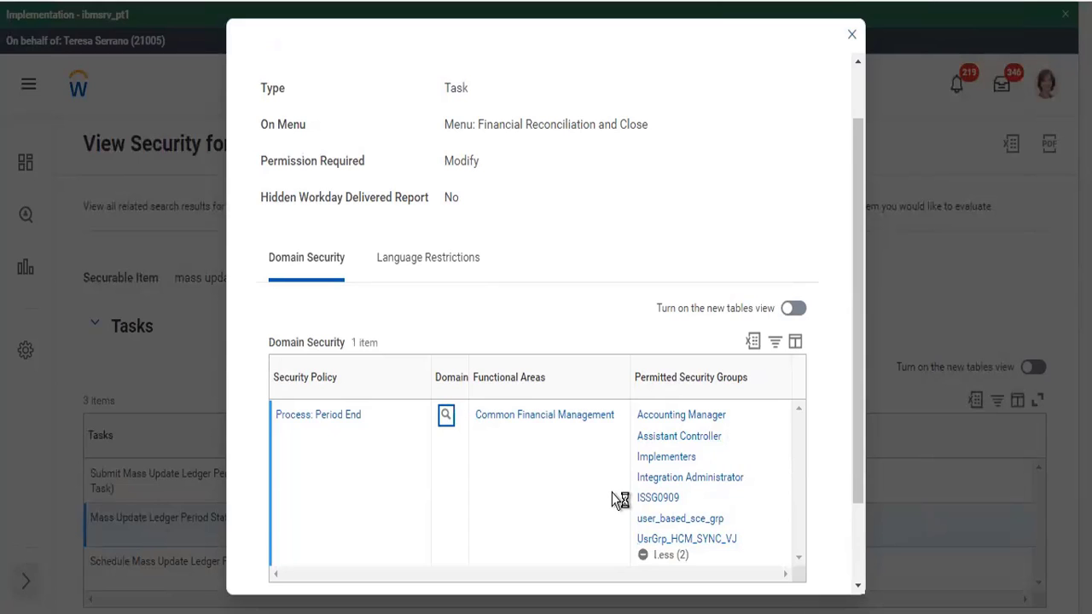
{"action": "scroll", "coordinate": [611, 500], "scroll_direction": "down", "scroll_amount": 3}
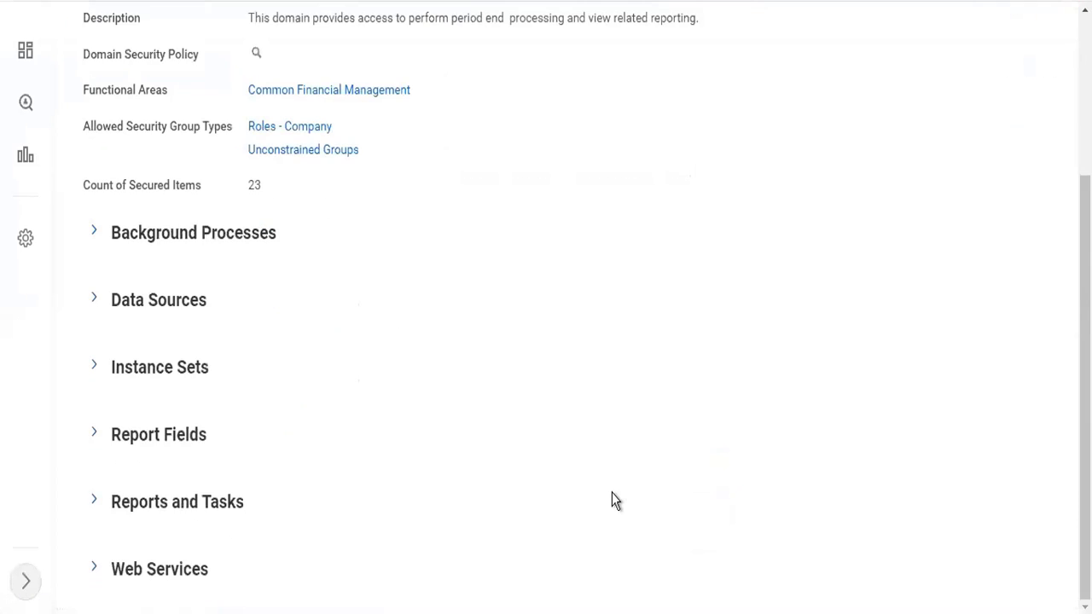
{"action": "scroll", "coordinate": [612, 500], "scroll_direction": "up", "scroll_amount": 3}
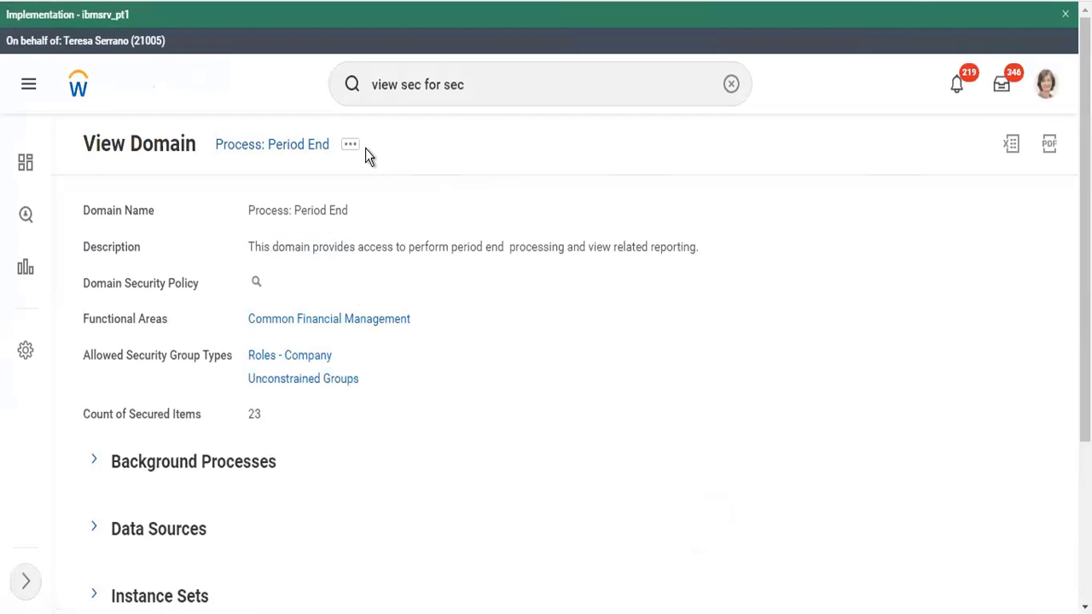
Step: Open the security policy permissions of the Process: Period End domain for editing and review the report/task permissions
{"action": "left_click", "coordinate": [352, 146]}
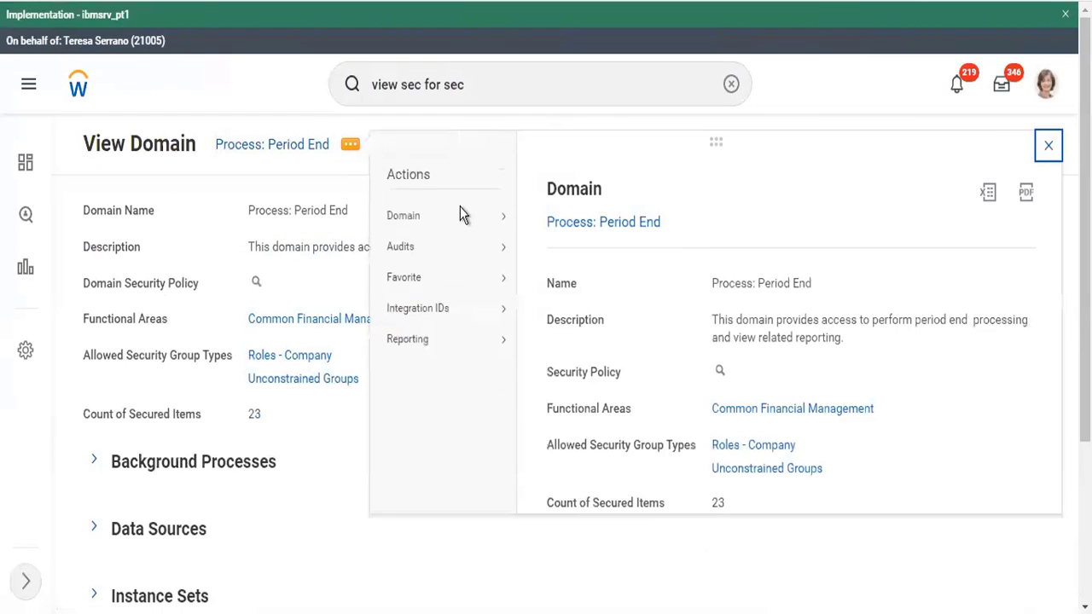
{"action": "mouse_move", "coordinate": [463, 215]}
{"action": "left_click", "coordinate": [553, 225]}
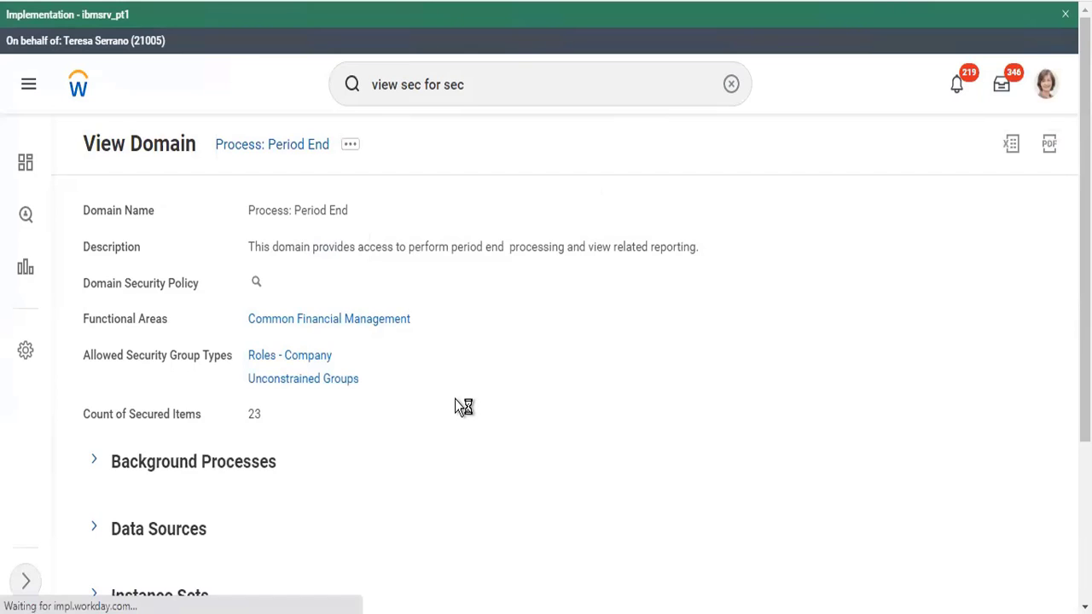
{"action": "scroll", "coordinate": [454, 407], "scroll_direction": "down", "scroll_amount": 10}
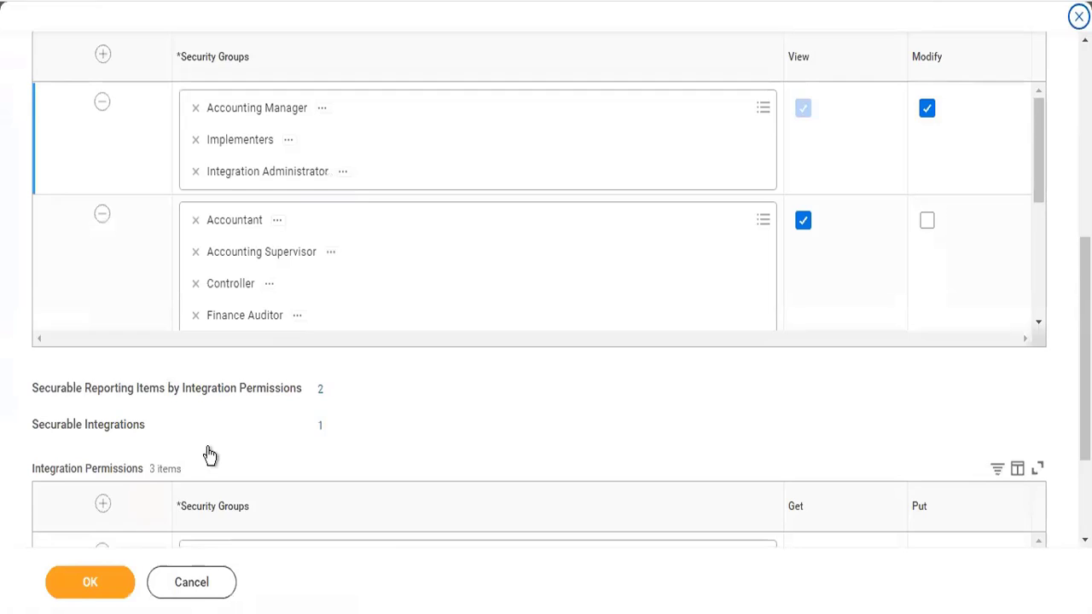
{"action": "scroll", "coordinate": [300, 316], "scroll_direction": "up", "scroll_amount": 10}
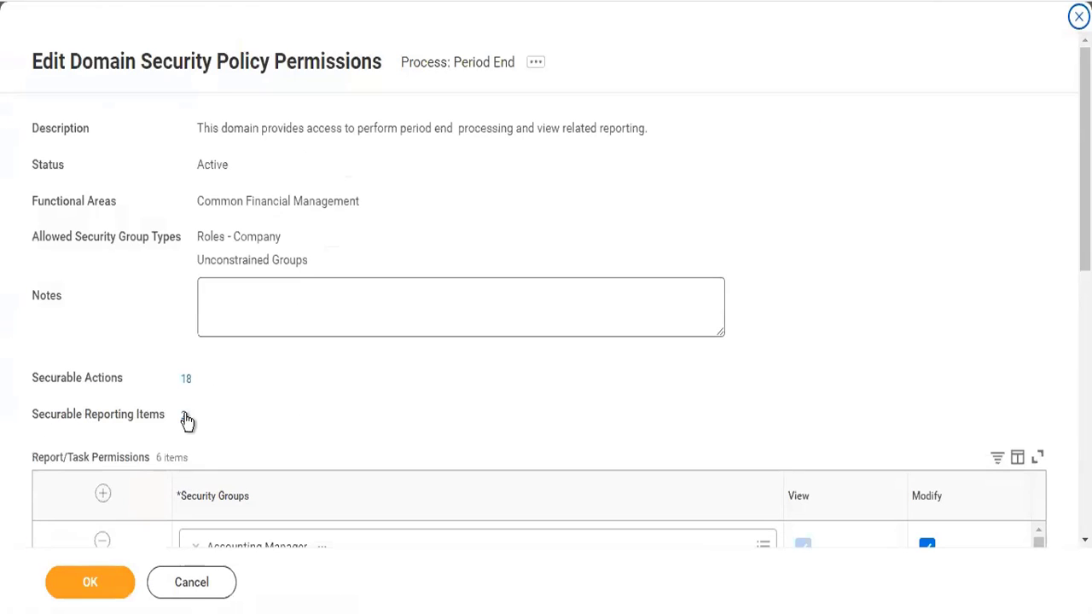
Step: Examine the policy's list of securable actions for the ledger period status tasks, and leave the permissions without saving
{"action": "left_click", "coordinate": [186, 386]}
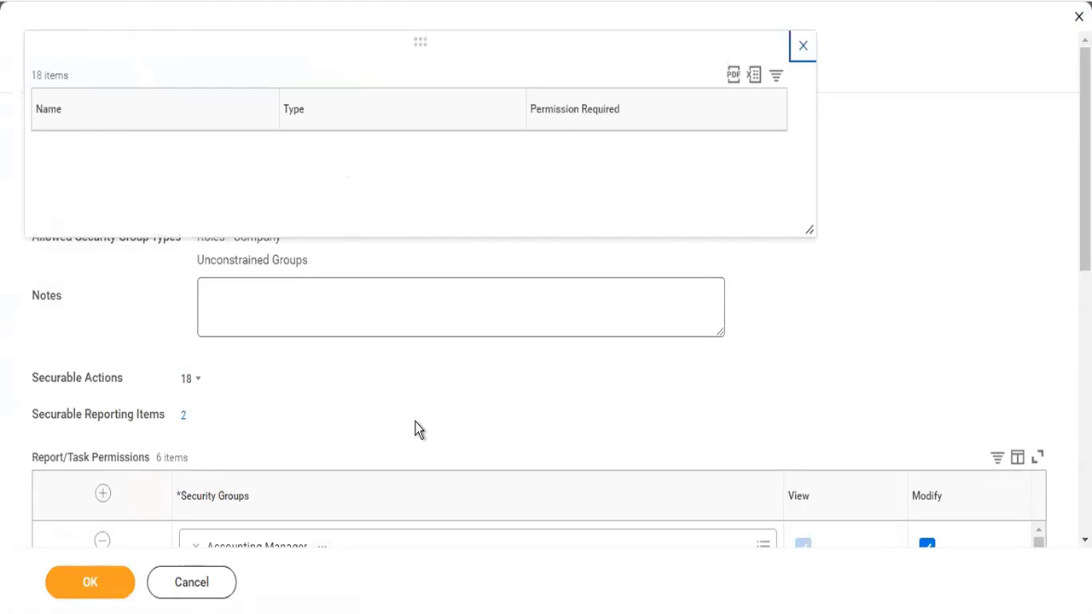
{"action": "scroll", "coordinate": [393, 257], "scroll_direction": "down", "scroll_amount": 3}
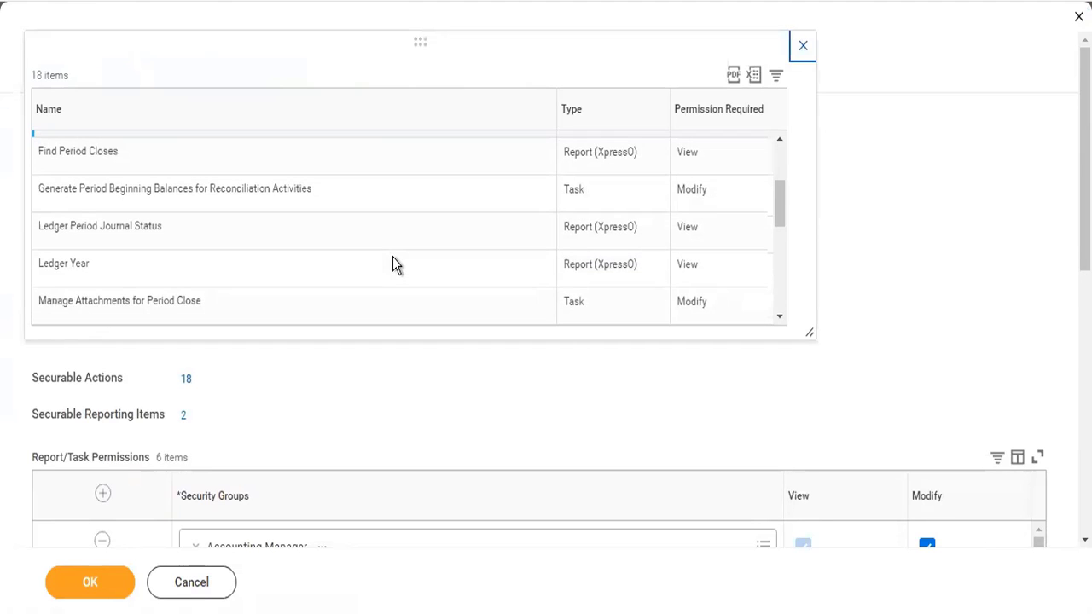
{"action": "scroll", "coordinate": [393, 264], "scroll_direction": "down", "scroll_amount": 4}
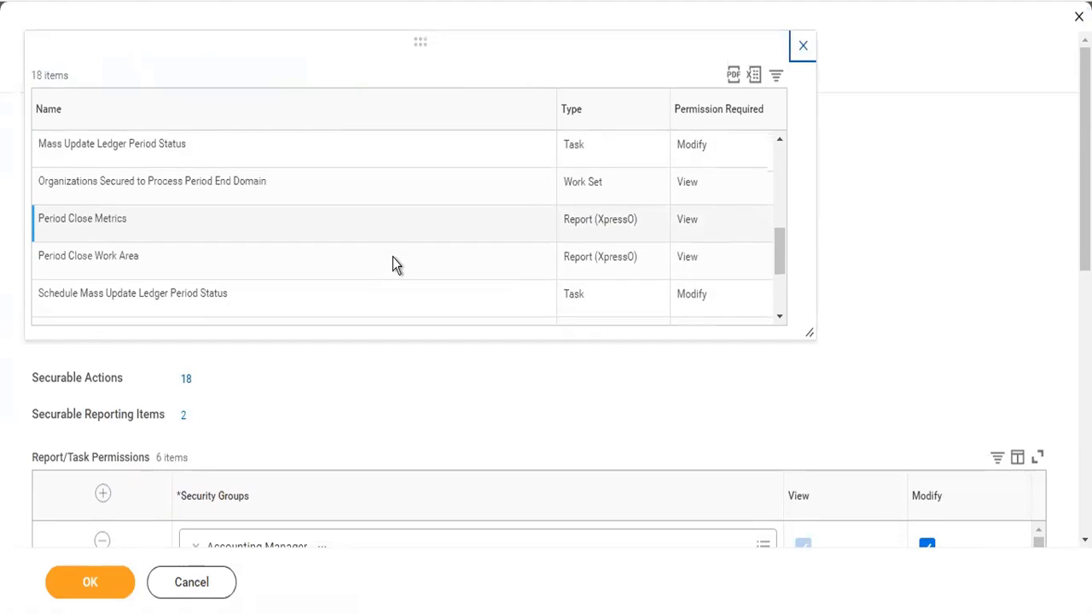
{"action": "left_click", "coordinate": [196, 582]}
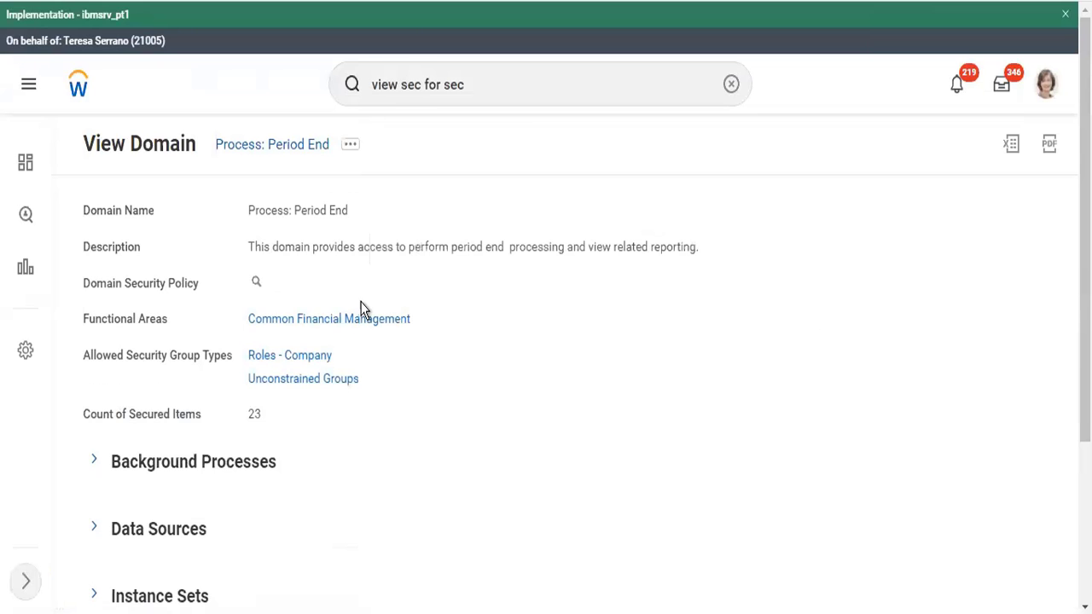
Step: Find the Stop Proxy task with the search text "stop prox" and end the current proxy session
{"action": "left_click", "coordinate": [519, 88]}
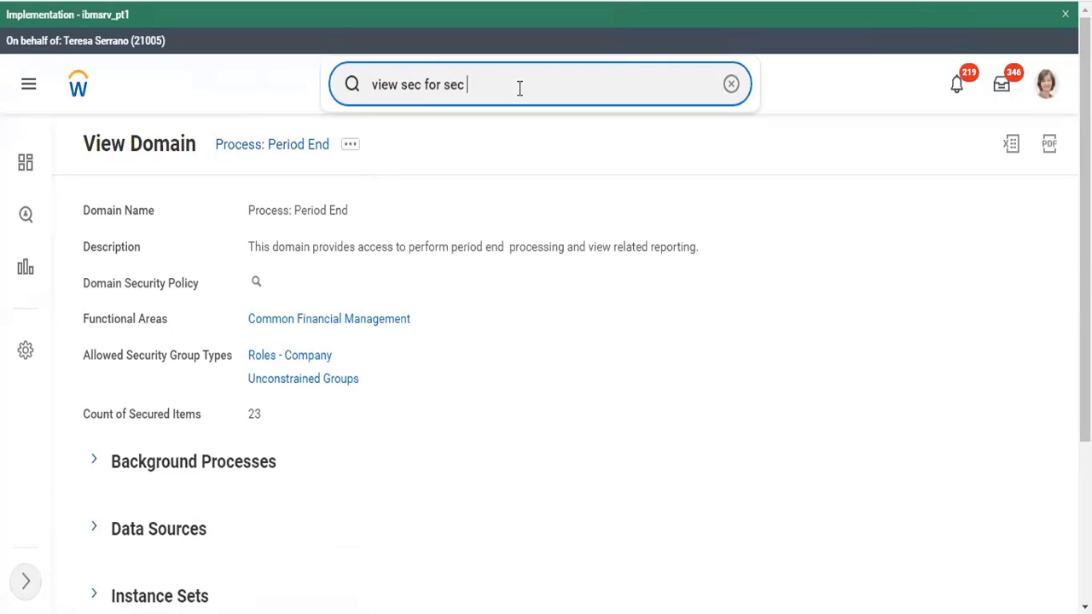
{"action": "key", "text": "ctrl+a"}
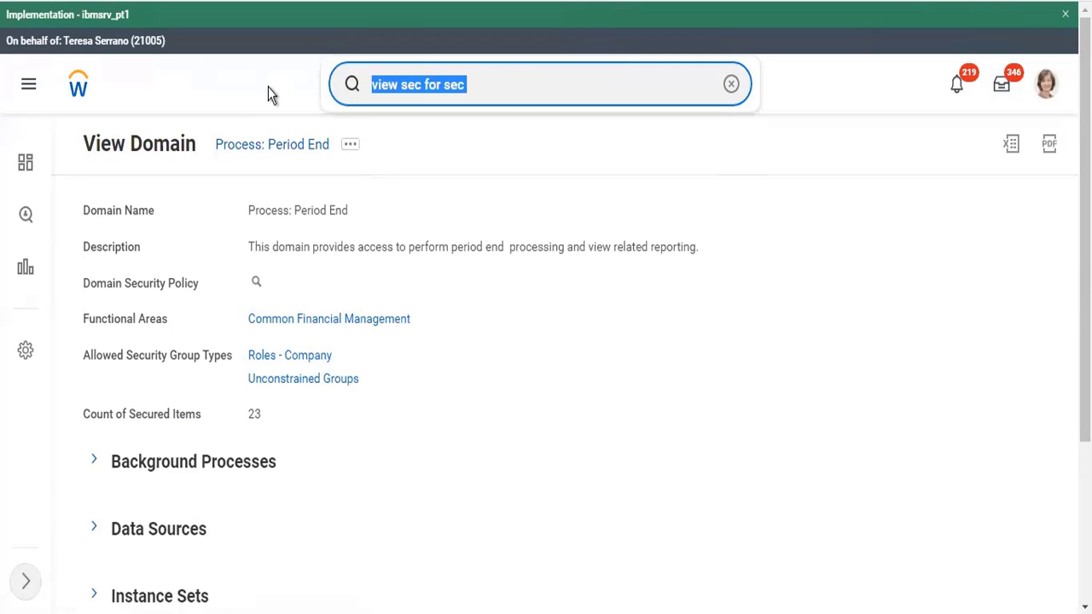
{"action": "type", "text": "stop "}
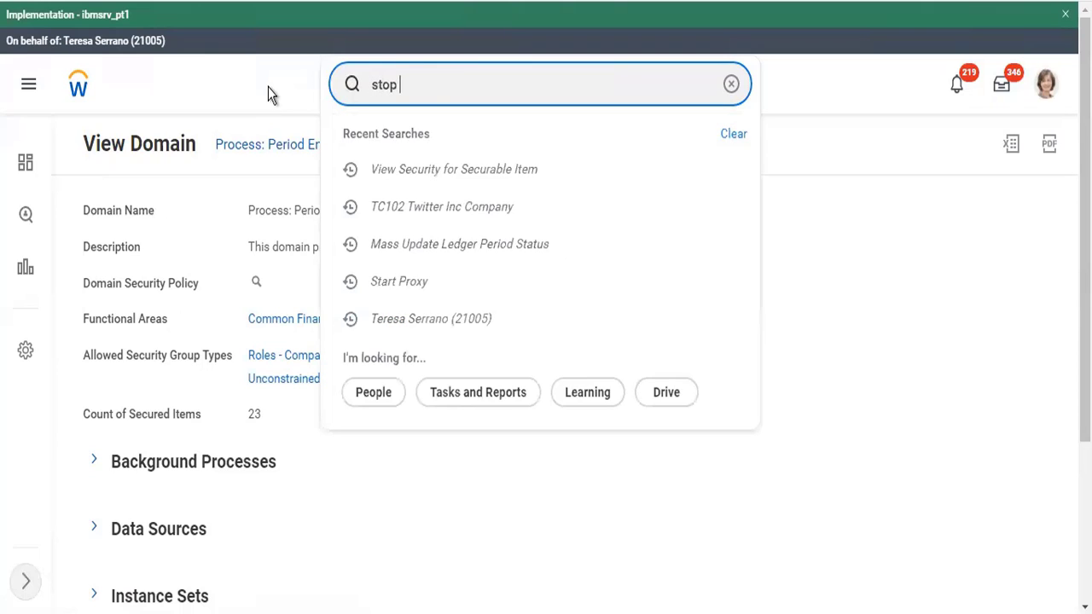
{"action": "type", "text": "prox"}
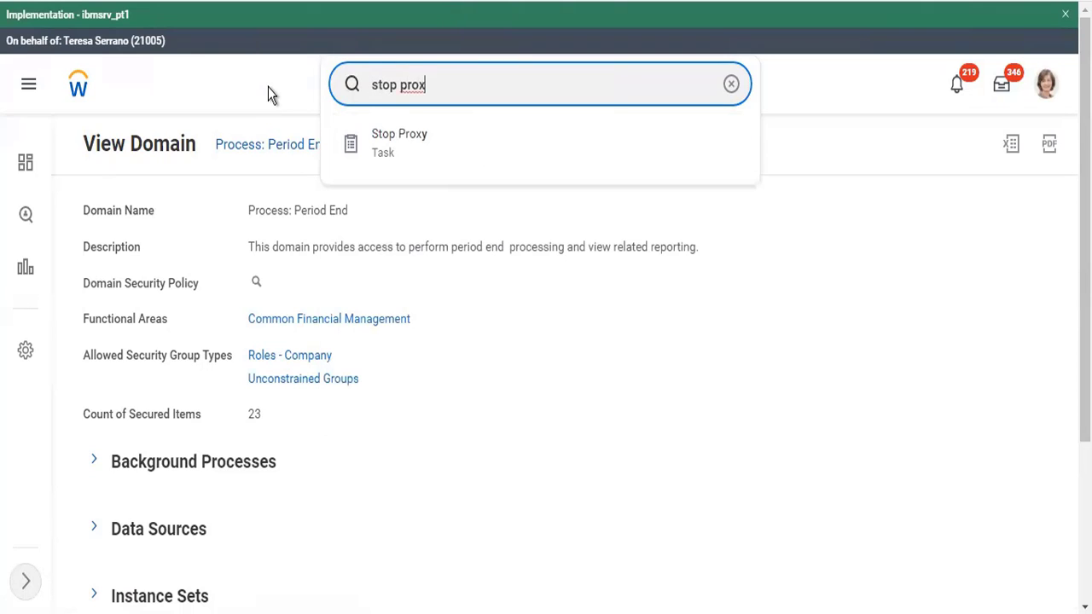
{"action": "key", "text": "Down"}
{"action": "key", "text": "Return"}
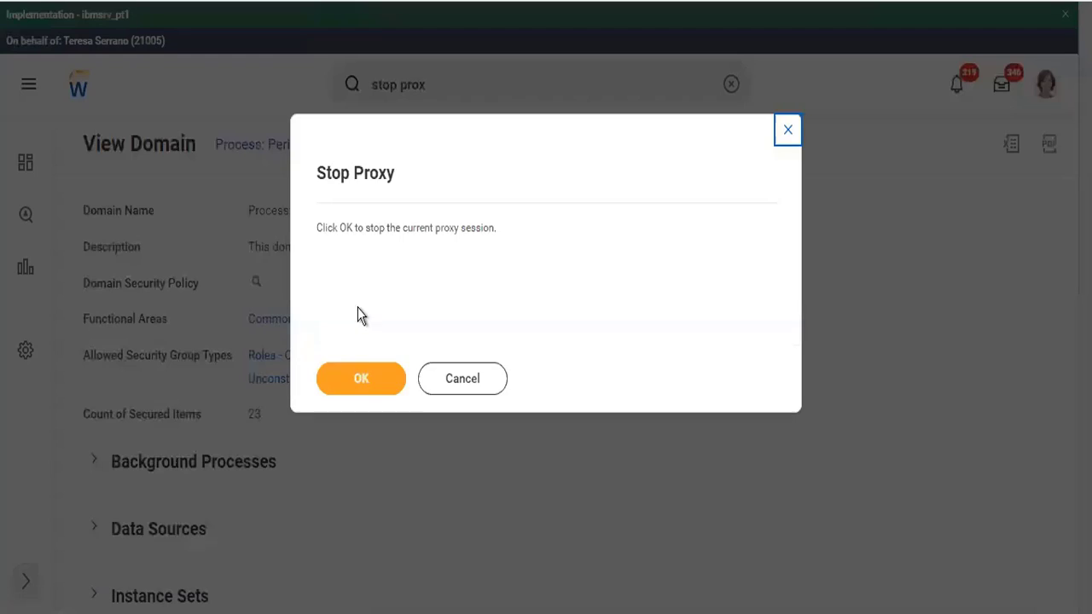
{"action": "left_click", "coordinate": [356, 376]}
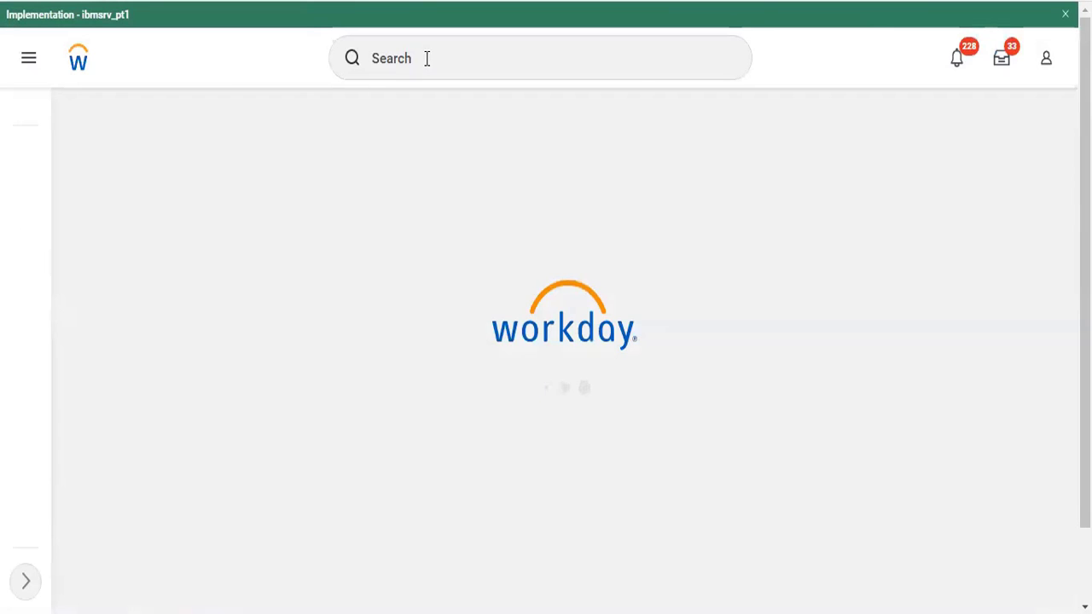
Step: Search for the mass update tasks using "mass update"
{"action": "left_click", "coordinate": [423, 58]}
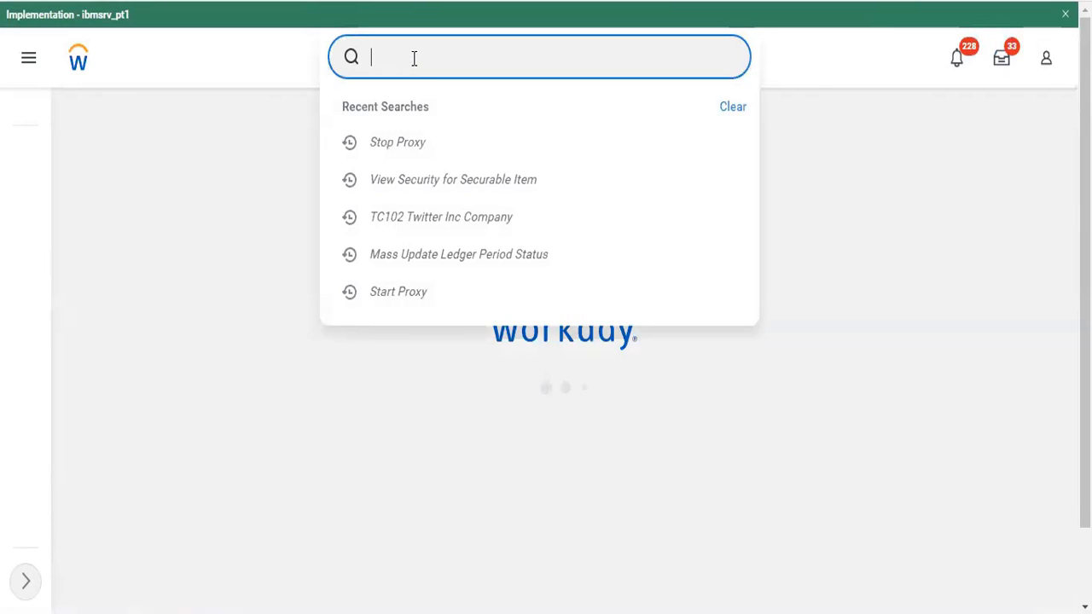
{"action": "type", "text": "mass"}
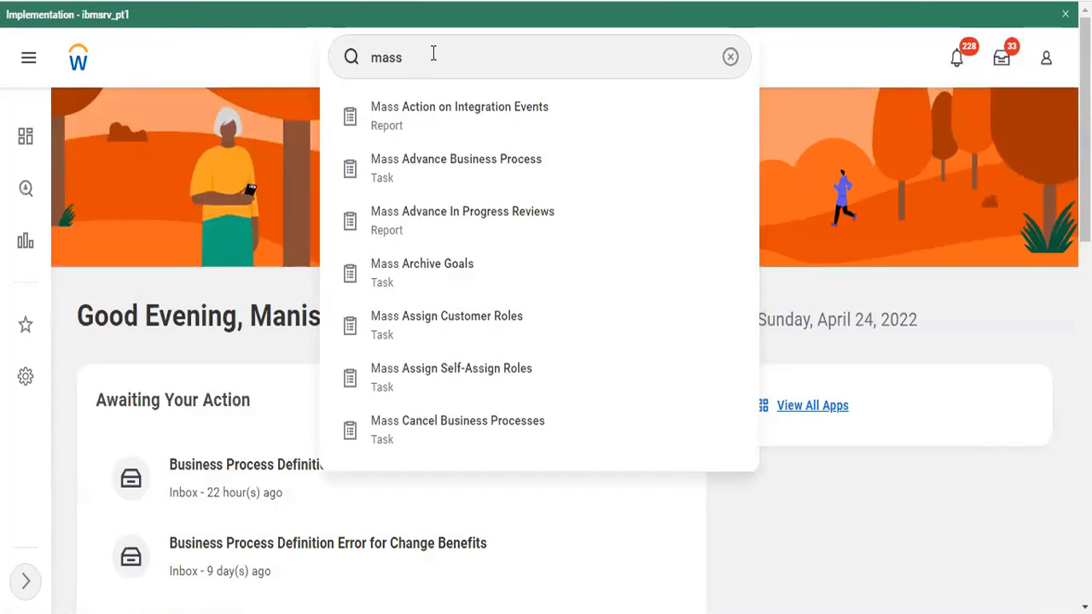
{"action": "left_click", "coordinate": [433, 54]}
{"action": "type", "text": "update"}
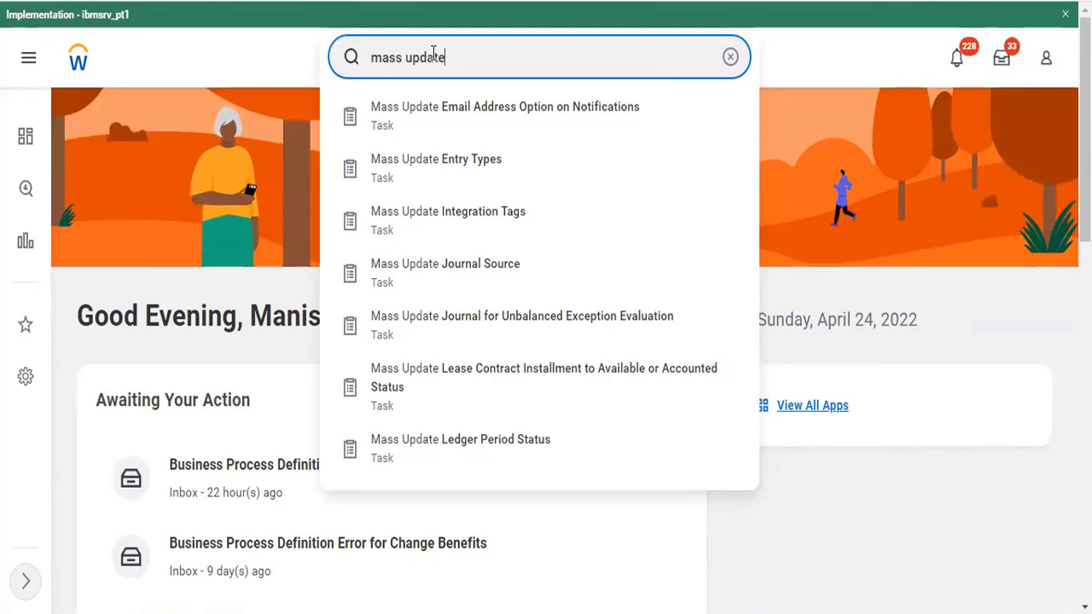
{"action": "left_click_drag", "start_coordinate": [433, 53], "coordinate": [381, 57]}
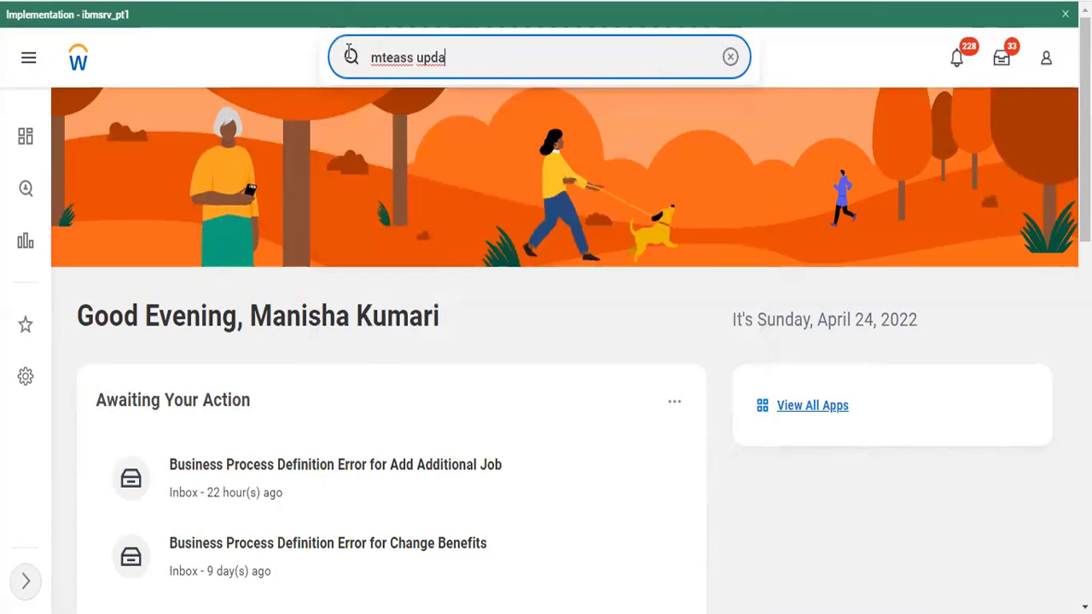
Step: Replace the search text with "create ledger", open the Create Ledger task, and return to the home page search without creating a ledger
{"action": "left_click_drag", "start_coordinate": [446, 57], "coordinate": [350, 57]}
{"action": "type", "text": "create ed"}
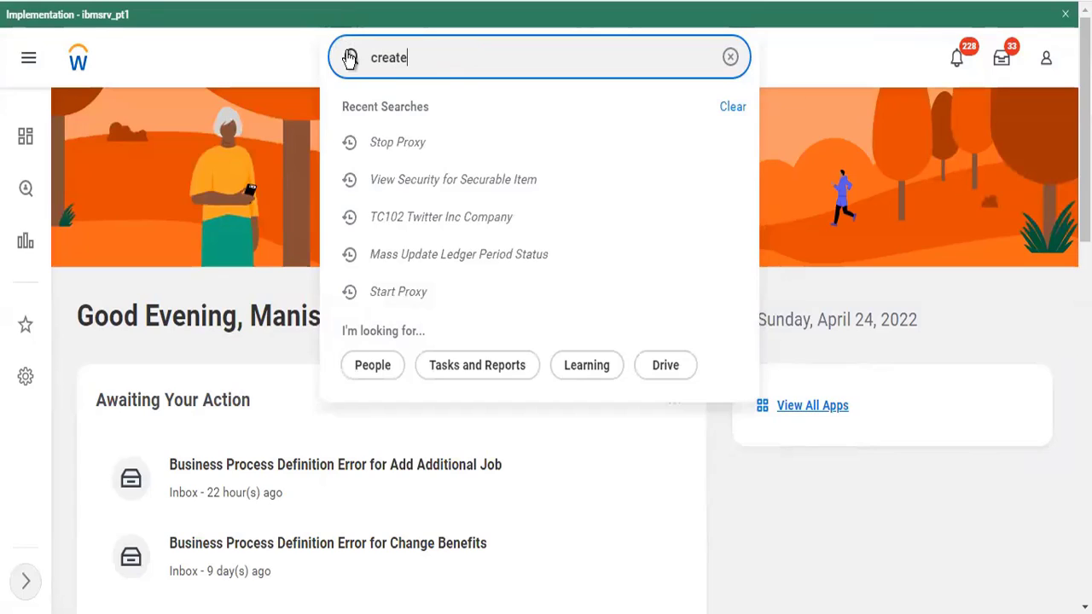
{"action": "key", "text": "BackSpace"}
{"action": "key", "text": "BackSpace"}
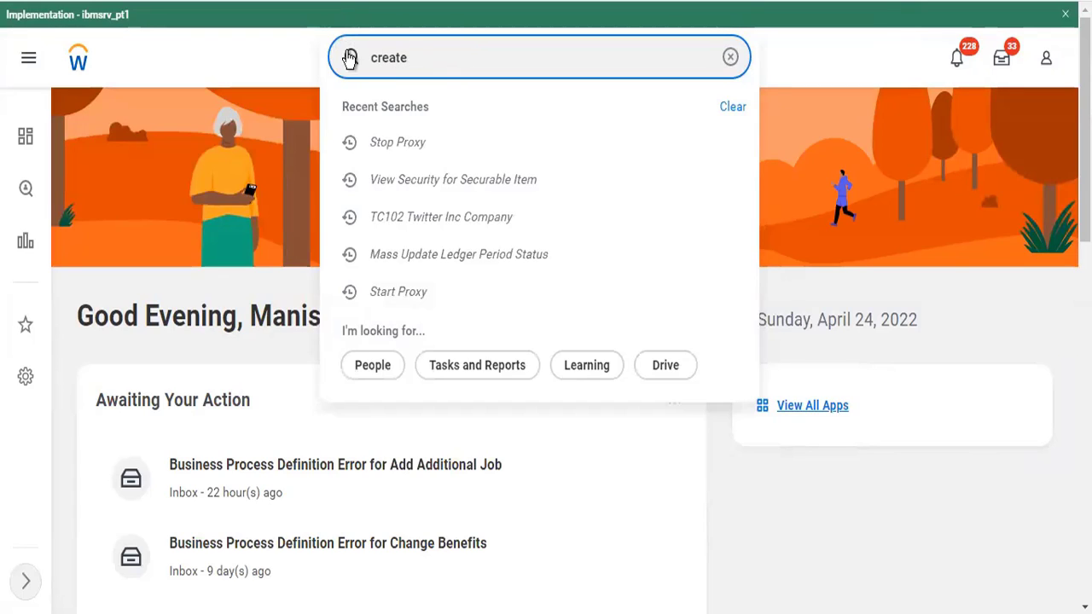
{"action": "type", "text": "ledger"}
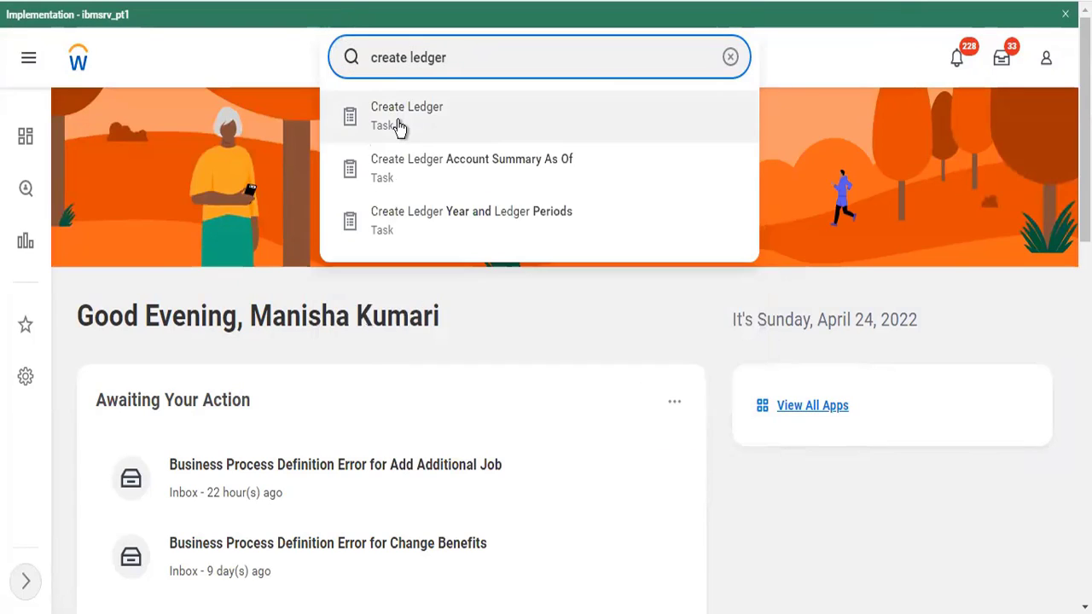
{"action": "left_click", "coordinate": [400, 126]}
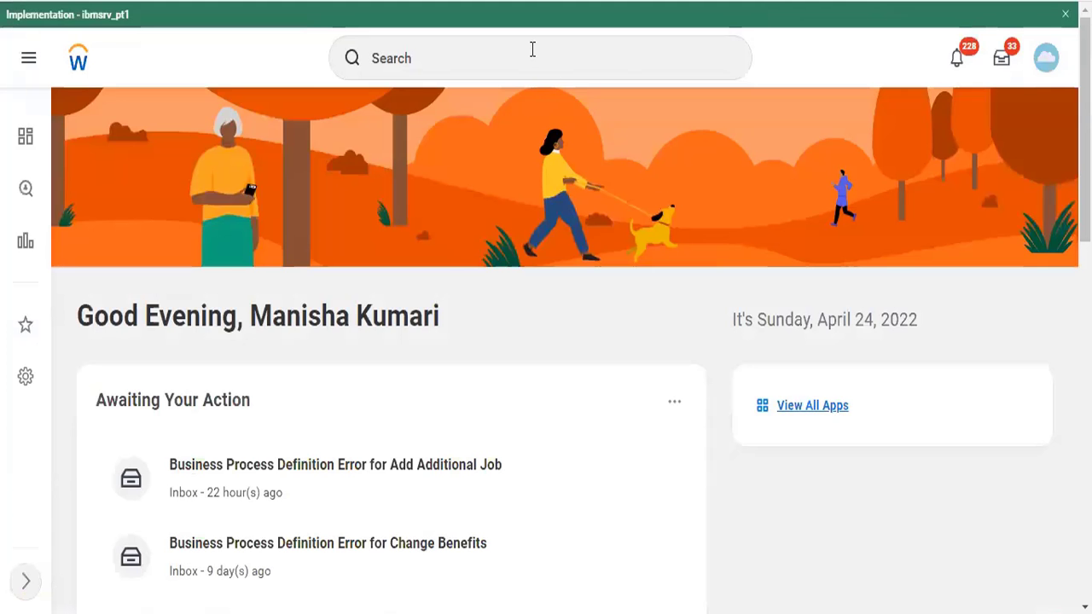
{"action": "left_click", "coordinate": [532, 49]}
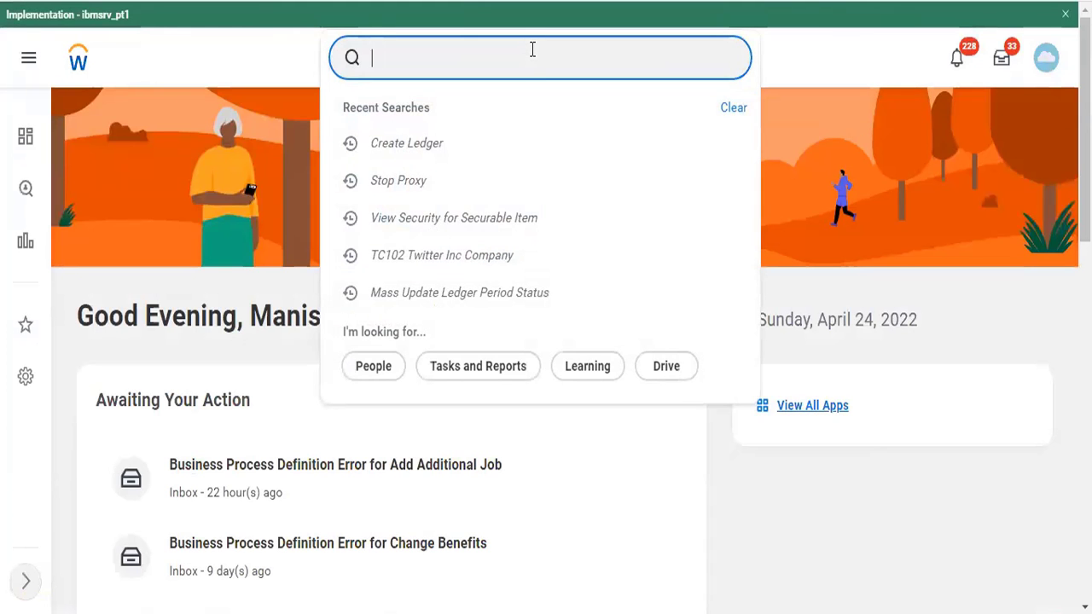
Step: Find the Create Ledger Year and Ledger Periods task with the search text "cr ledger year" and open it
{"action": "type", "text": "cr ledger"}
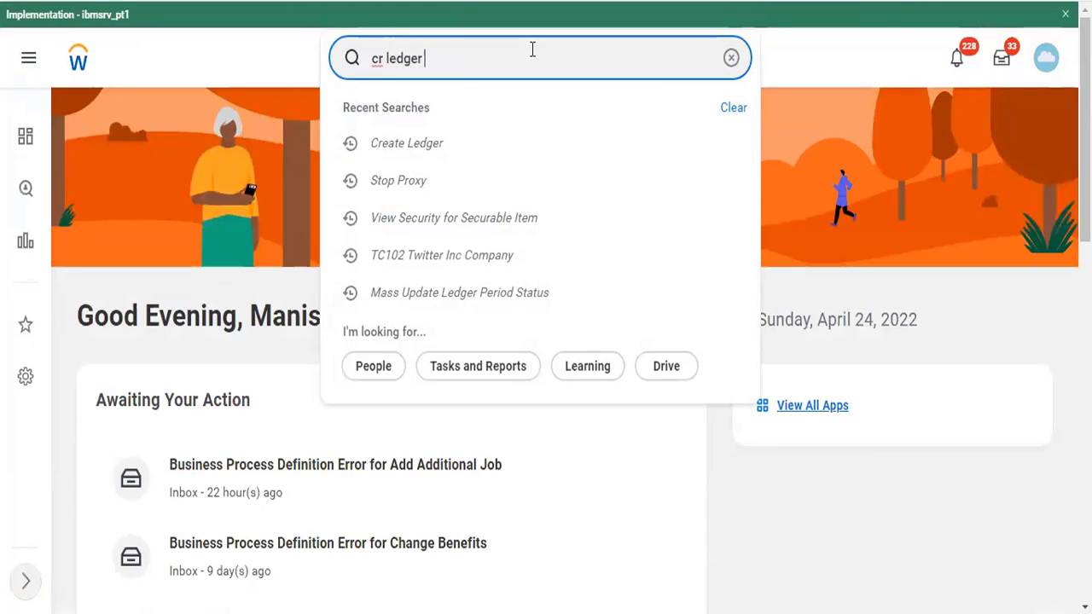
{"action": "type", "text": " year"}
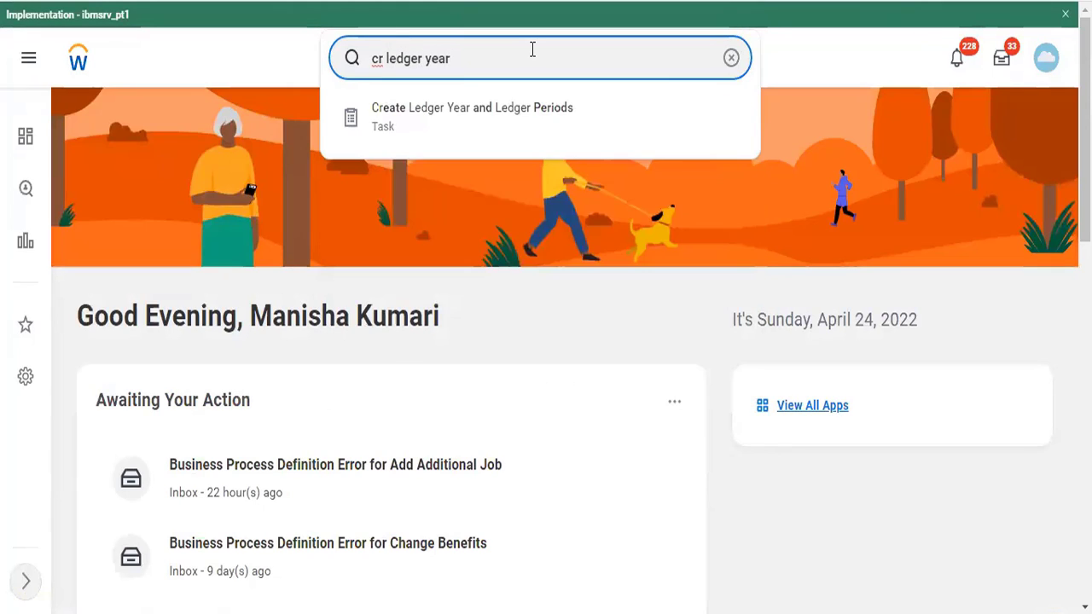
{"action": "key", "text": "Down"}
{"action": "key", "text": "Return"}
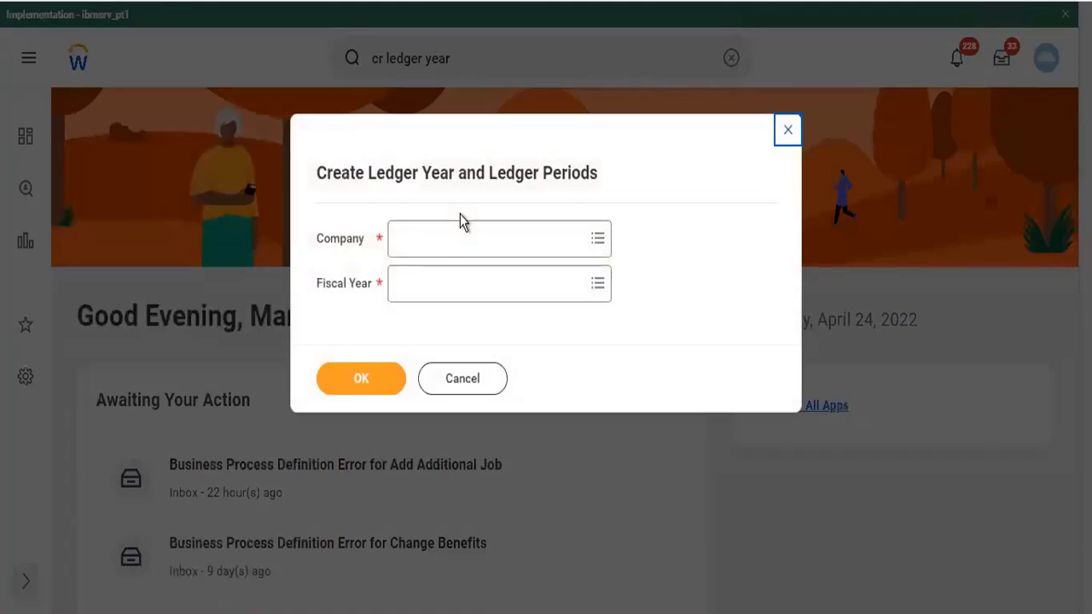
Step: Set the company to TC102 Twitter Inc Company and try to find 2022 as the fiscal year
{"action": "left_click", "coordinate": [434, 238]}
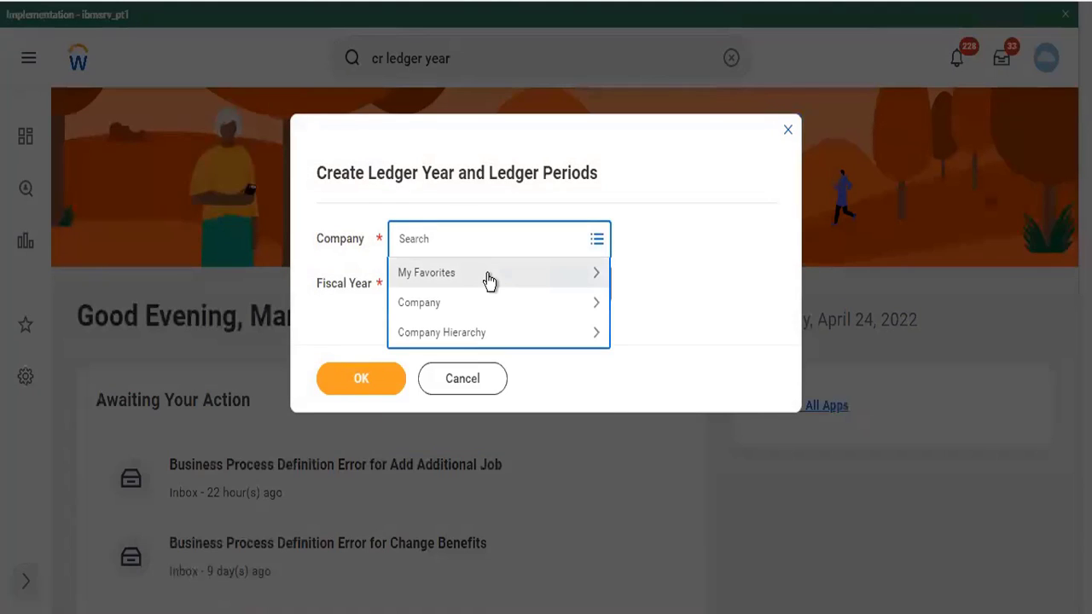
{"action": "type", "text": "tc102"}
{"action": "key", "text": "Return"}
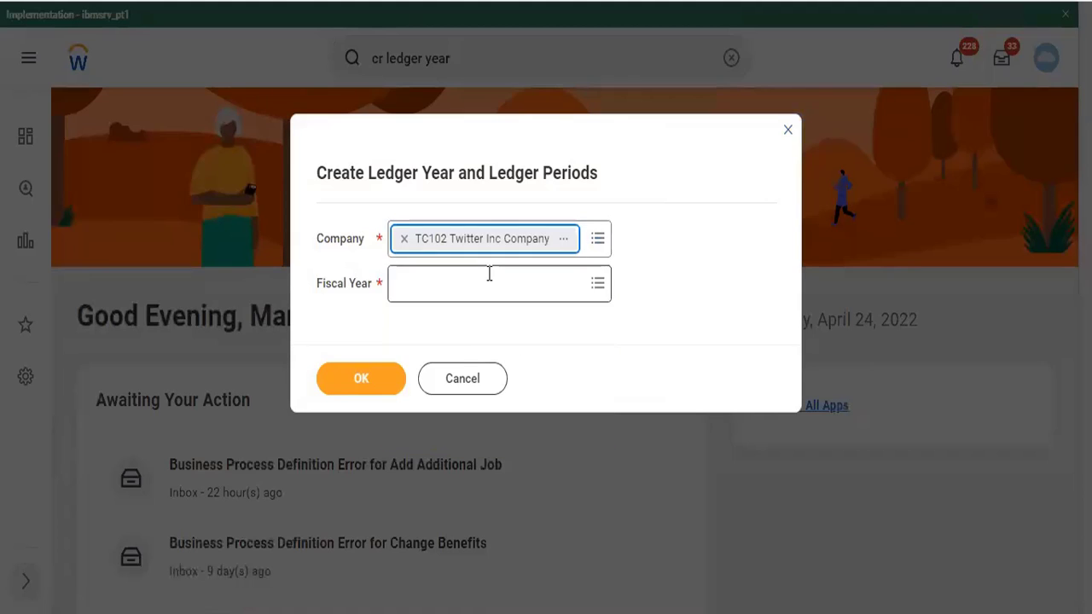
{"action": "left_click", "coordinate": [489, 274]}
{"action": "type", "text": "2022"}
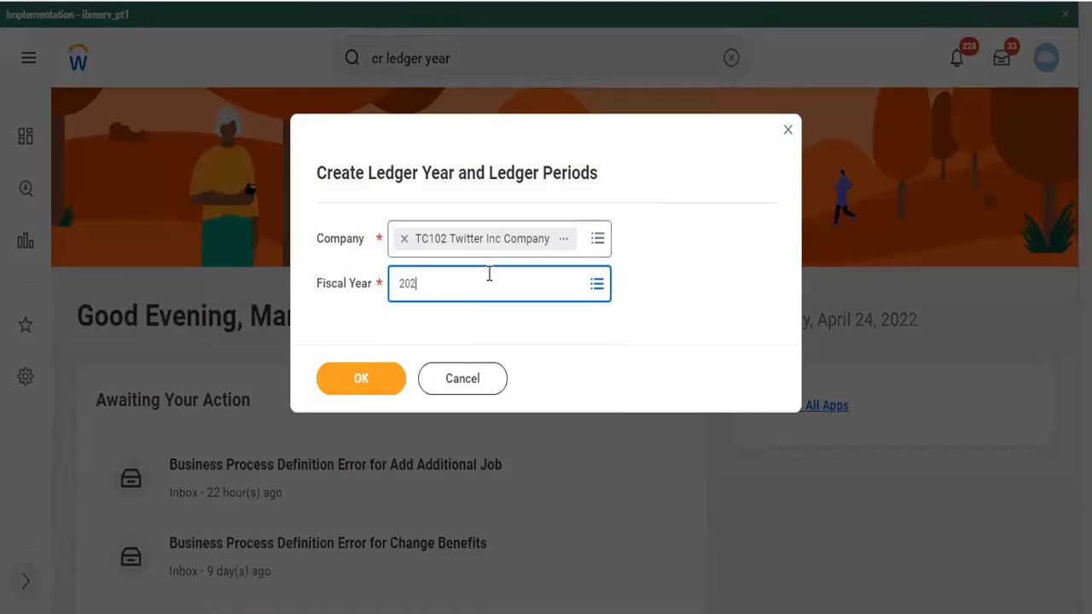
{"action": "key", "text": "Return"}
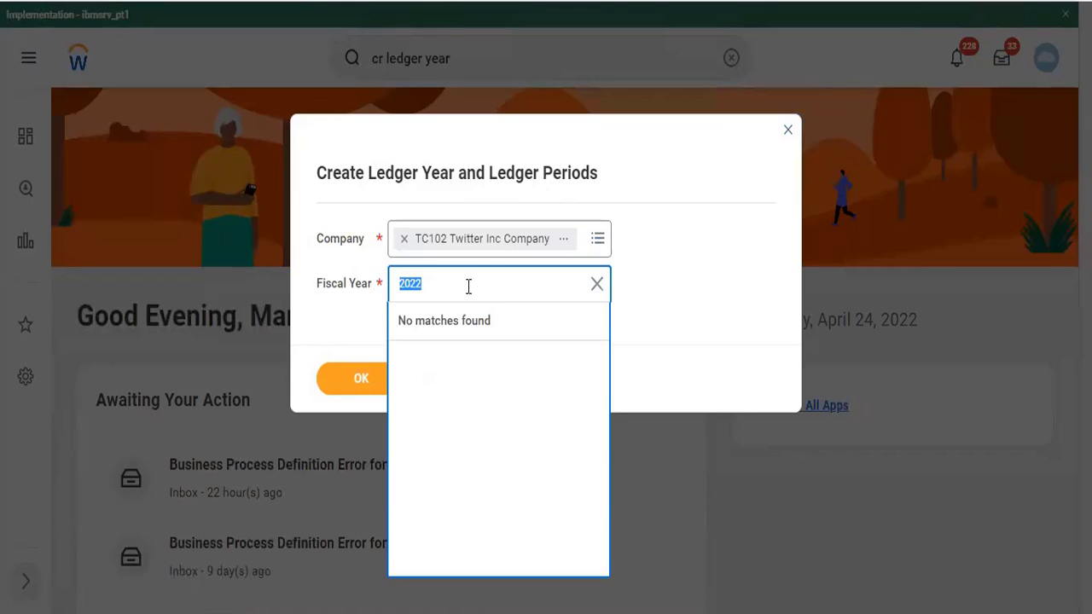
Step: Clear the fiscal year search, look through all available fiscal years, and discard the ledger year form
{"action": "left_click", "coordinate": [468, 288]}
{"action": "left_click", "coordinate": [596, 290]}
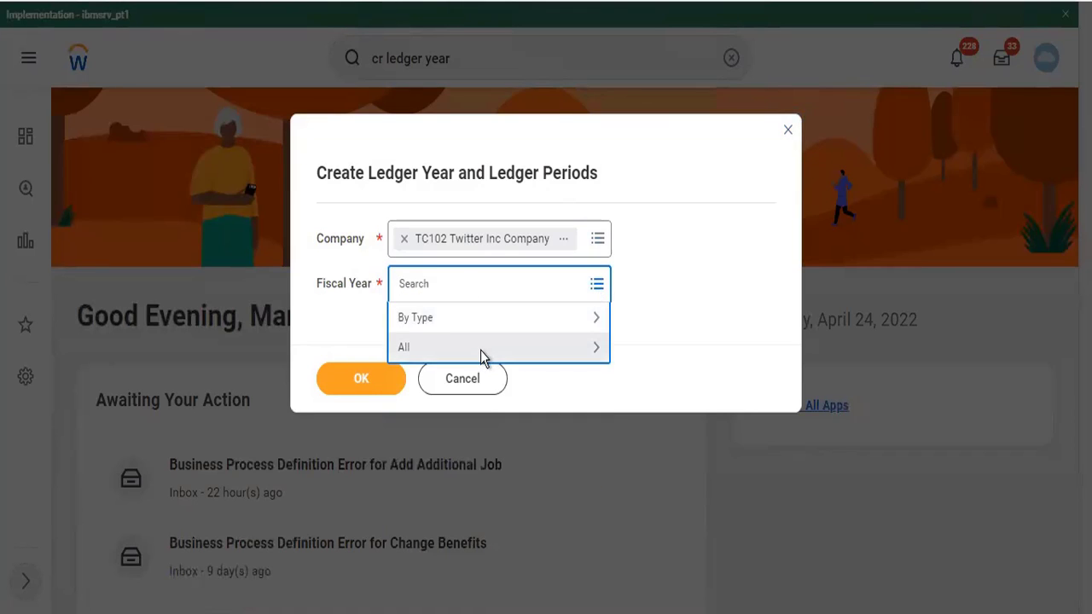
{"action": "left_click", "coordinate": [482, 355]}
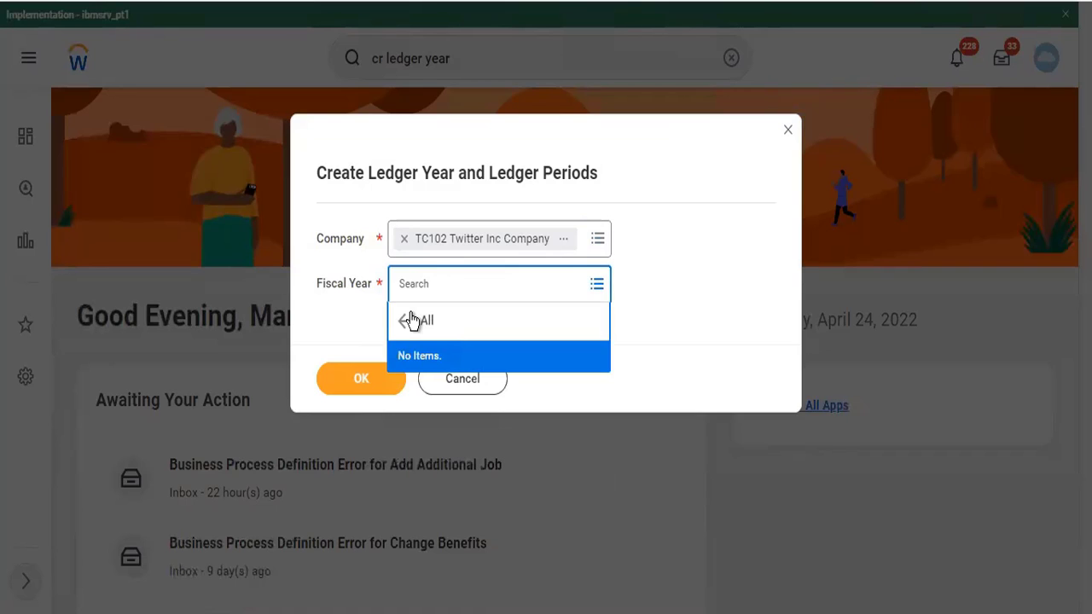
{"action": "left_click", "coordinate": [408, 320]}
{"action": "left_click", "coordinate": [402, 319]}
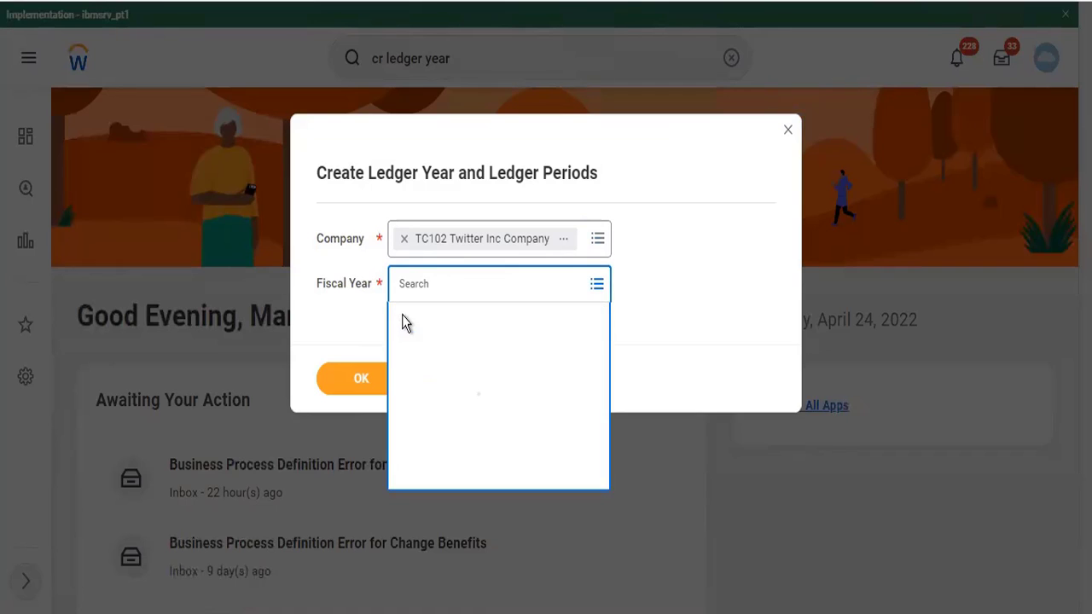
{"action": "left_click", "coordinate": [415, 358]}
{"action": "left_click", "coordinate": [646, 353]}
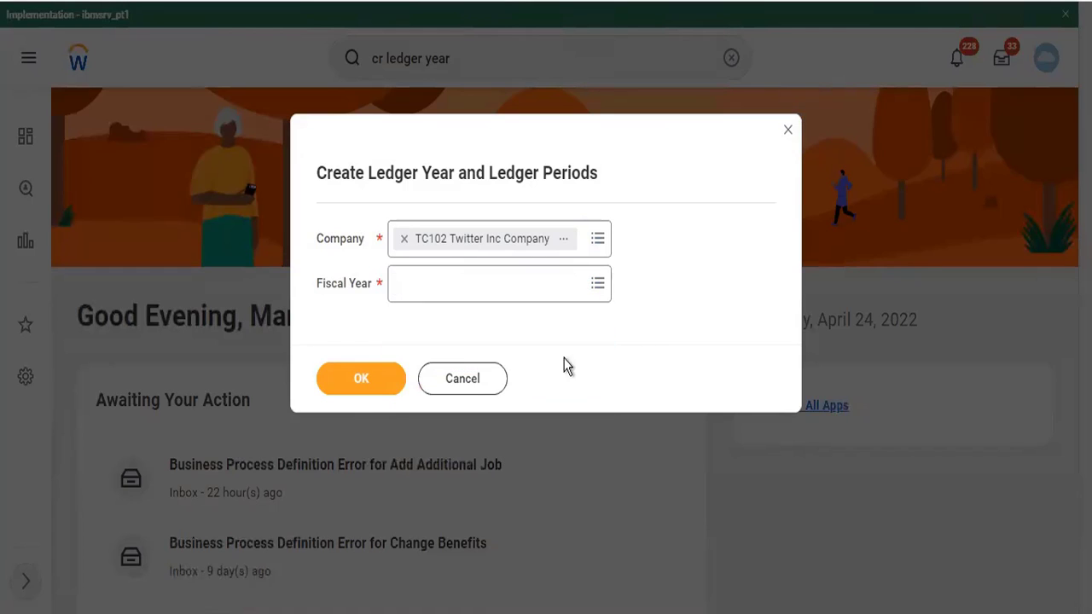
{"action": "left_click", "coordinate": [492, 378]}
{"action": "left_click", "coordinate": [490, 351]}
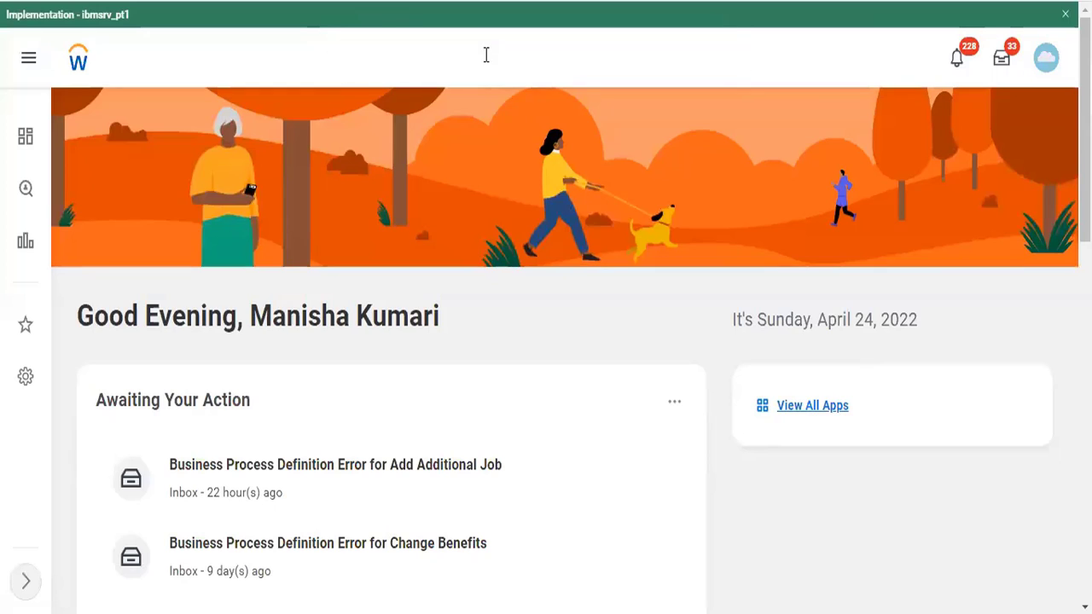
Step: Replace the search text with "start prox" and open the Start Proxy task from the results
{"action": "left_click", "coordinate": [485, 56]}
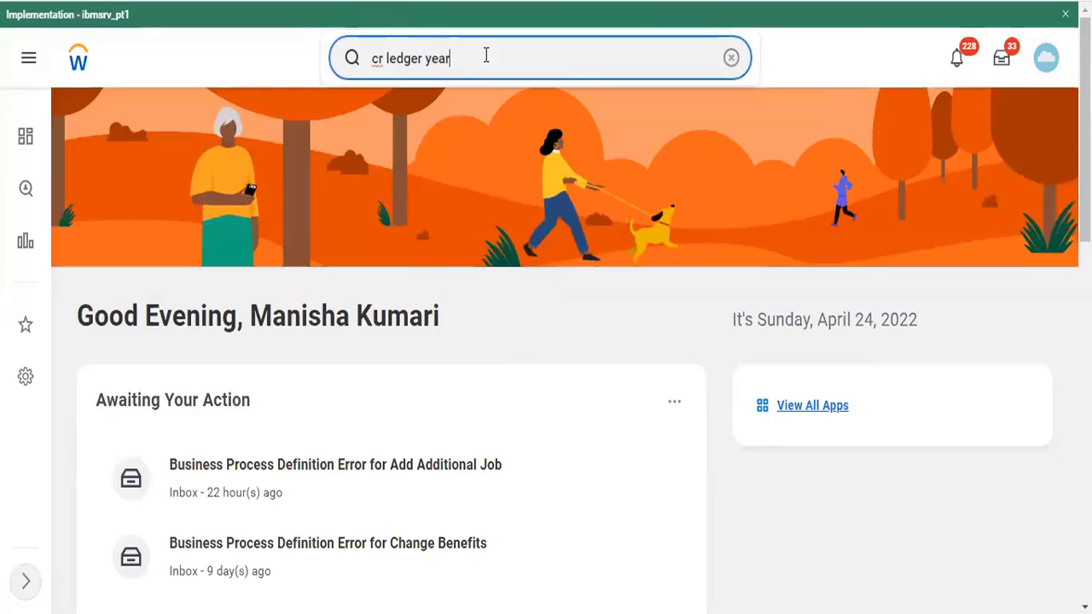
{"action": "left_click_drag", "start_coordinate": [469, 53], "coordinate": [308, 39]}
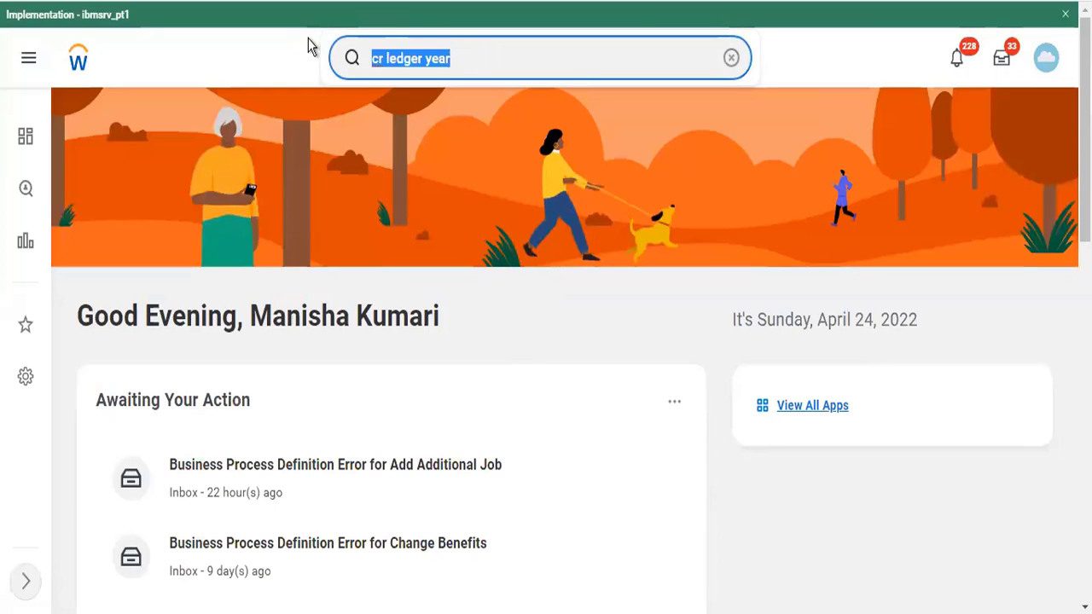
{"action": "type", "text": "start d"}
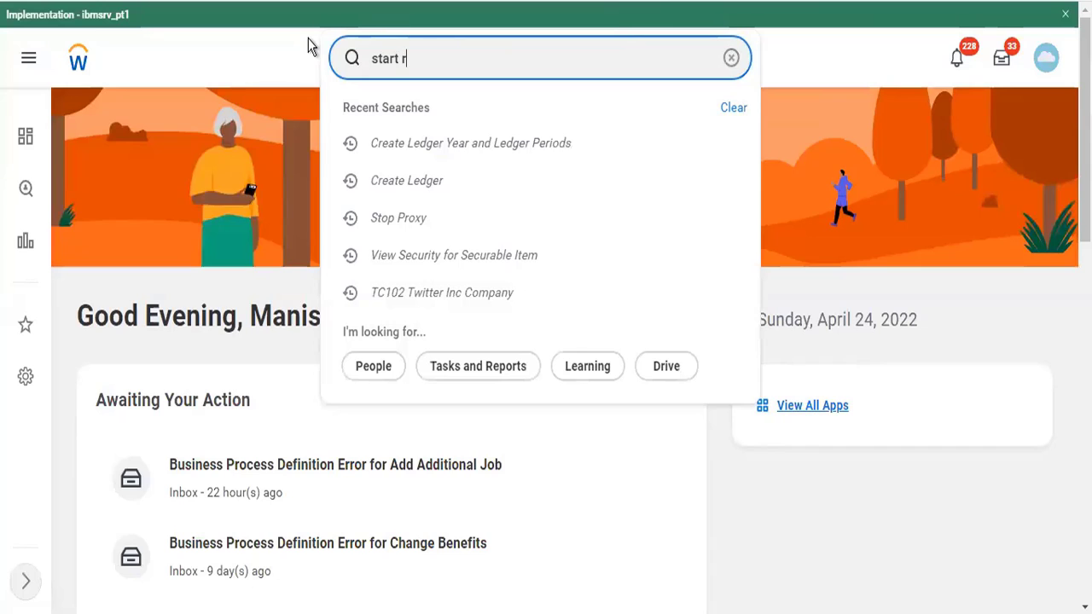
{"action": "key", "text": "BackSpace"}
{"action": "type", "text": "prox"}
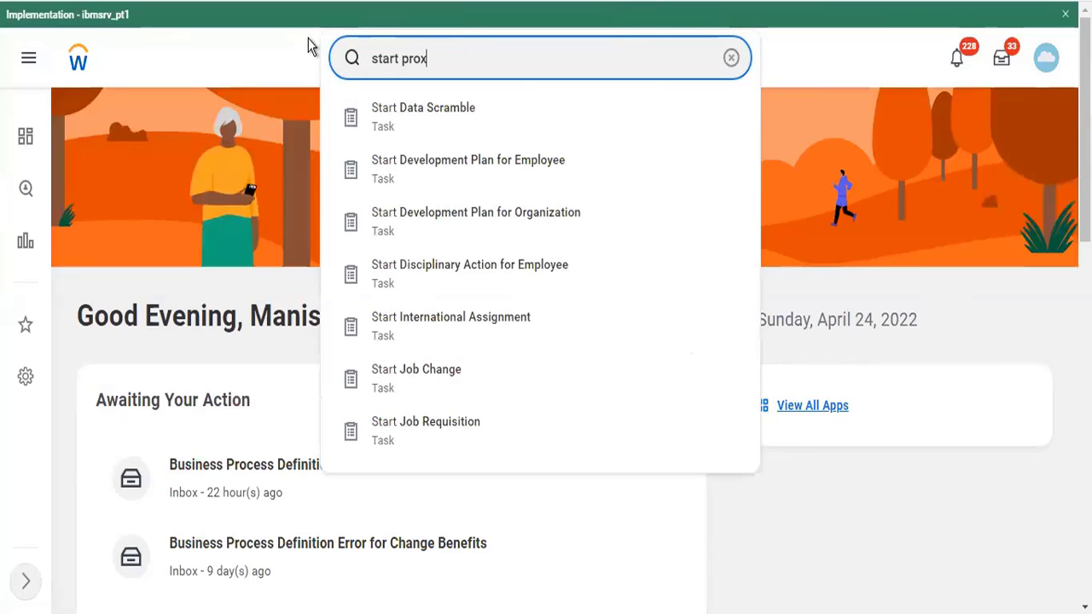
{"action": "left_click", "coordinate": [308, 38]}
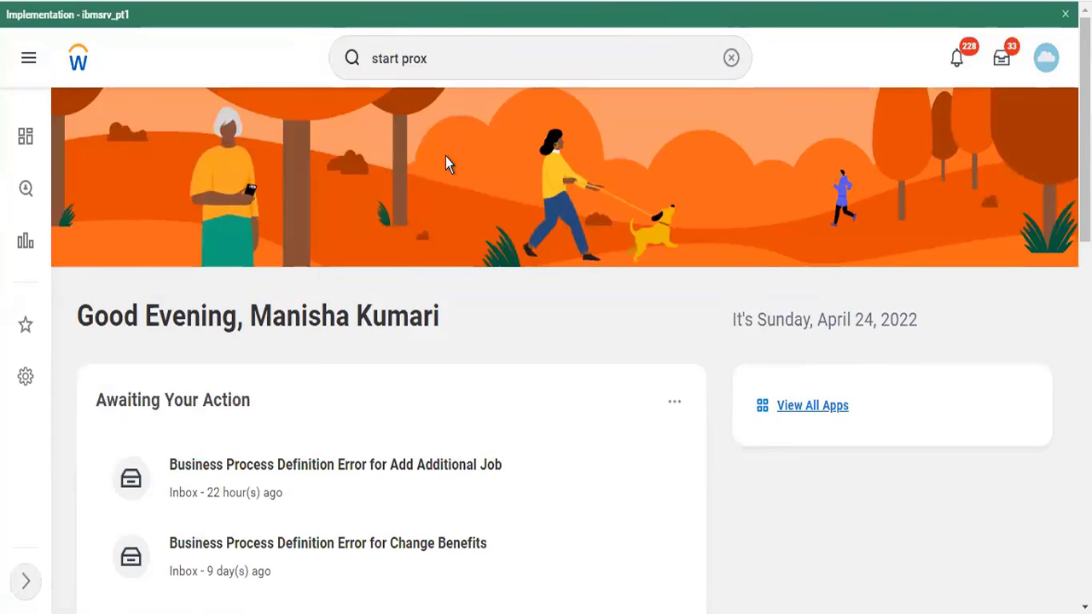
{"action": "scroll", "coordinate": [446, 163], "scroll_direction": "down", "scroll_amount": 10}
{"action": "scroll", "coordinate": [418, 126], "scroll_direction": "up", "scroll_amount": 5}
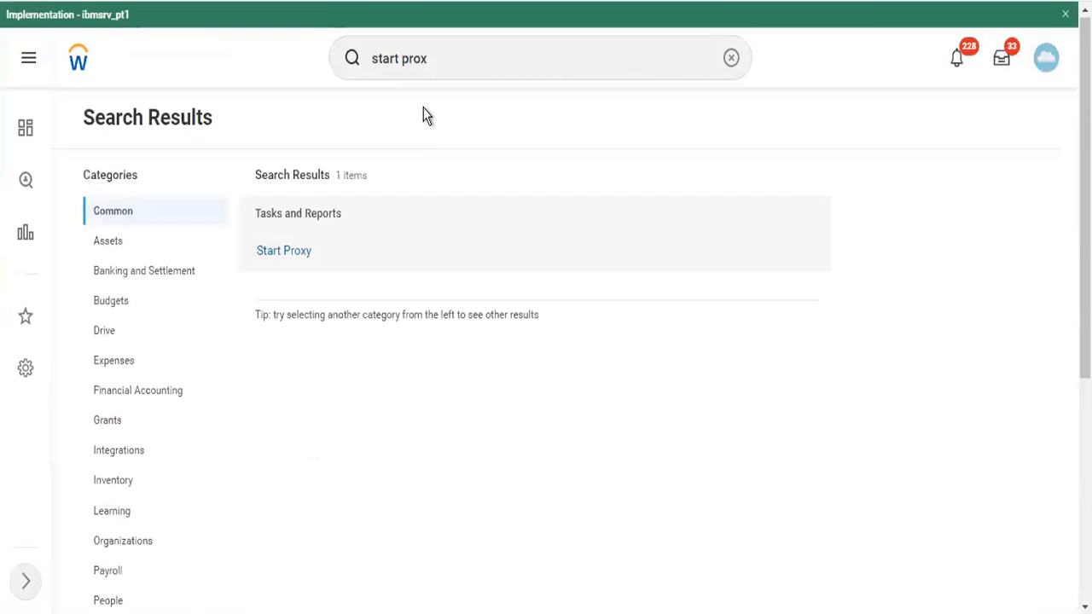
{"action": "left_click", "coordinate": [286, 251]}
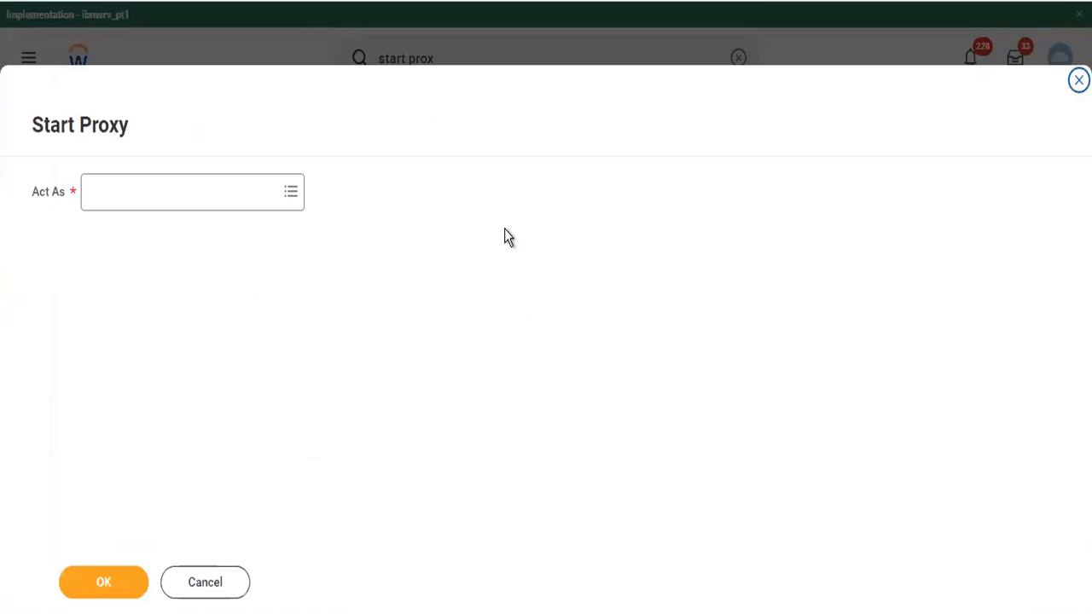
Step: Select the employee to act as by name and start the proxy session on their behalf
{"action": "left_click", "coordinate": [180, 193]}
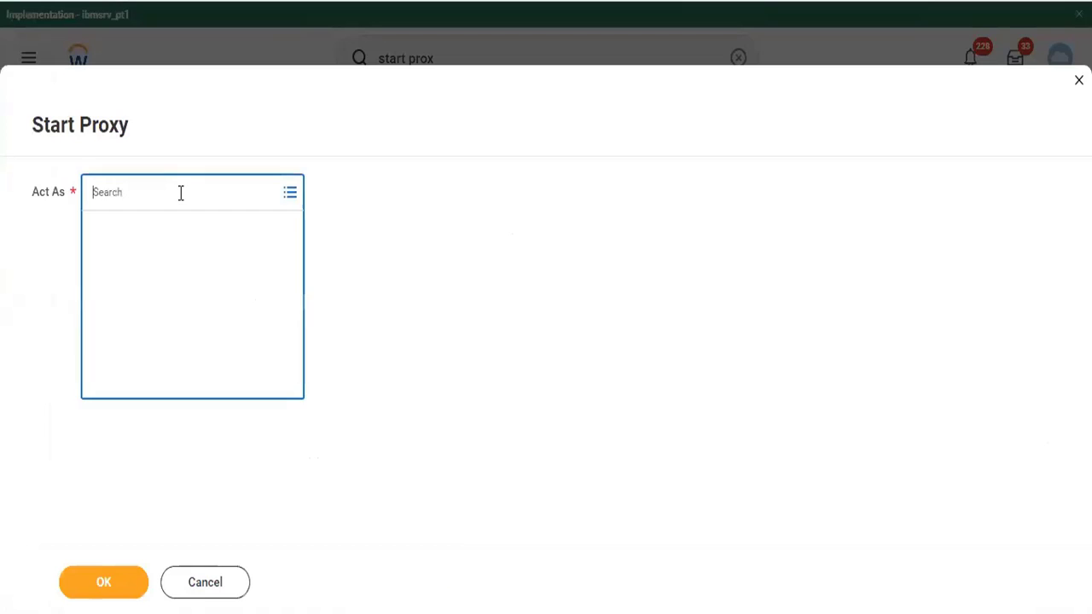
{"action": "type", "text": "ter ser"}
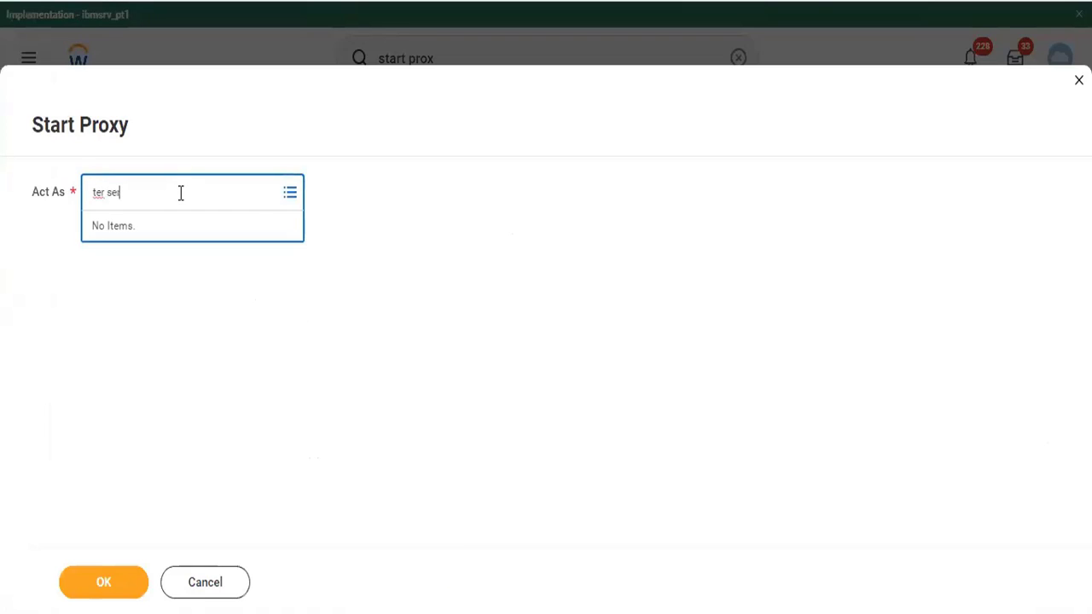
{"action": "left_click", "coordinate": [101, 572]}
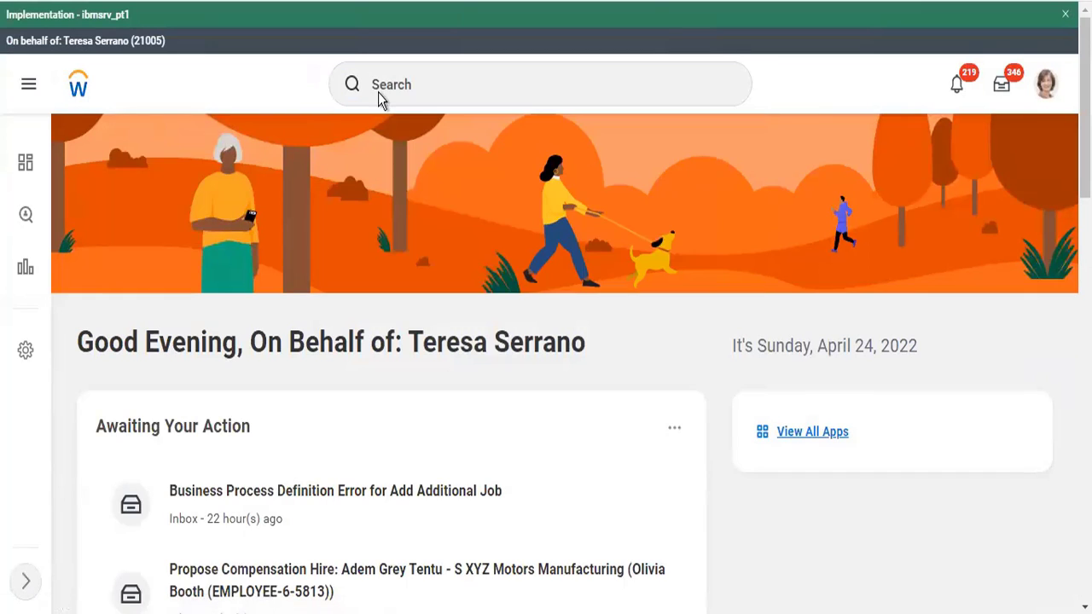
Step: Open Create Ledger Year and Ledger Periods using "cr ledger year" and set the company to TC102 Twitter Inc Company
{"action": "scroll", "coordinate": [379, 94], "scroll_direction": "down", "scroll_amount": 6}
{"action": "scroll", "coordinate": [381, 99], "scroll_direction": "up", "scroll_amount": 6}
{"action": "left_click", "coordinate": [388, 88]}
{"action": "type", "text": "cr ledger year"}
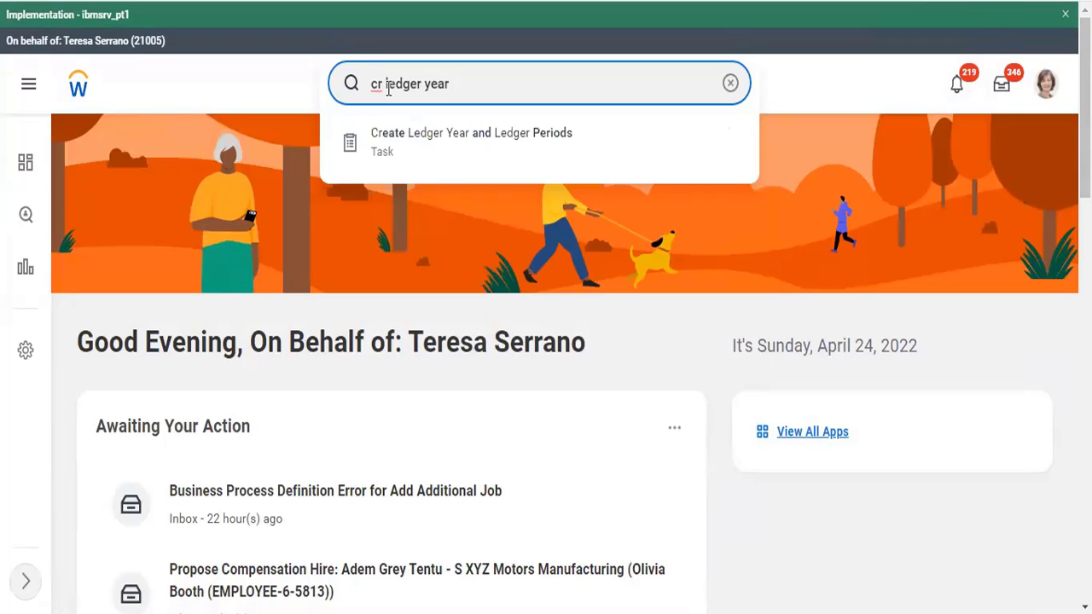
{"action": "left_click", "coordinate": [488, 153]}
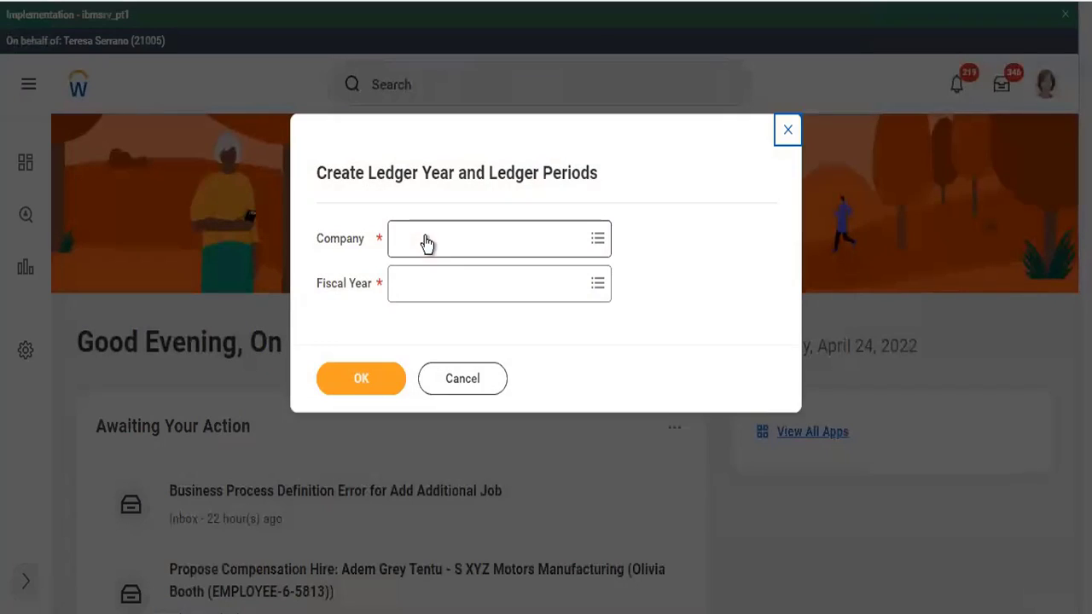
{"action": "left_click", "coordinate": [423, 240]}
{"action": "type", "text": "tc102"}
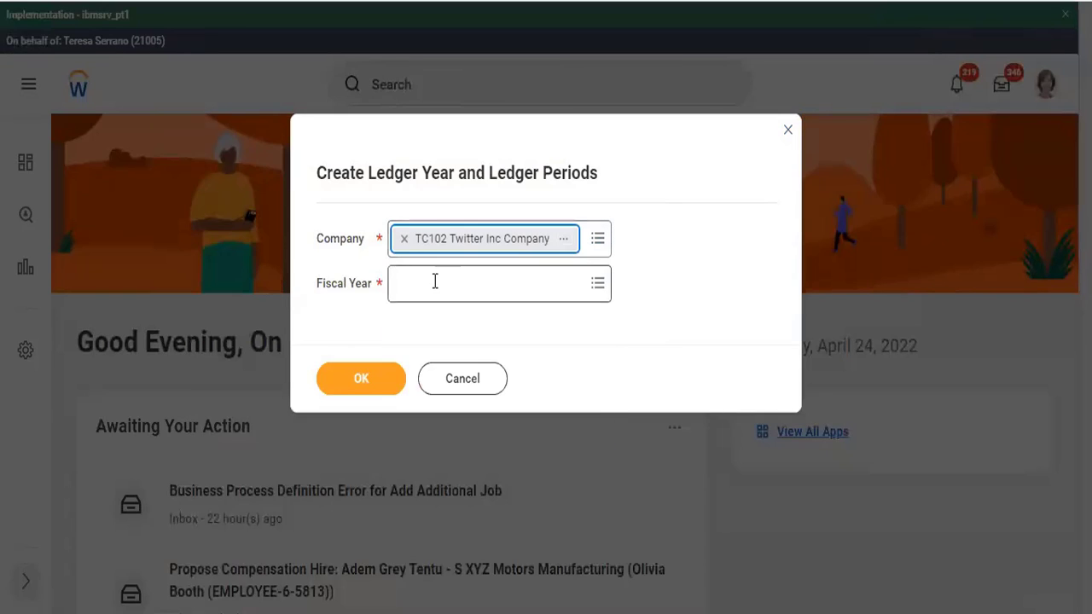
Step: Check the fiscal year choices offered for the company in the proxy session, and discard the form
{"action": "left_click", "coordinate": [437, 283]}
{"action": "left_click", "coordinate": [437, 323]}
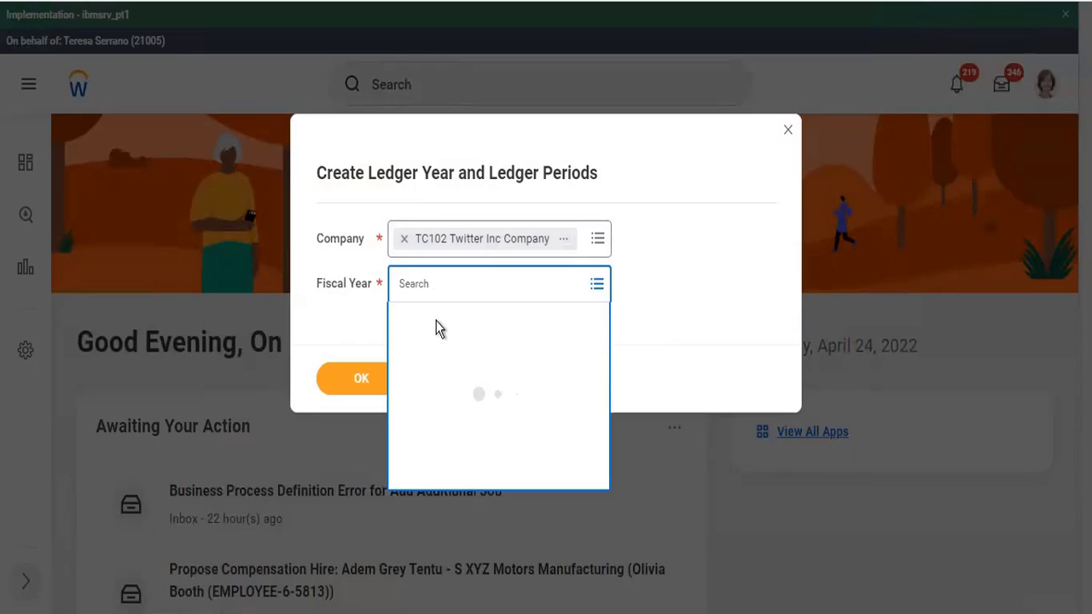
{"action": "left_click", "coordinate": [441, 358]}
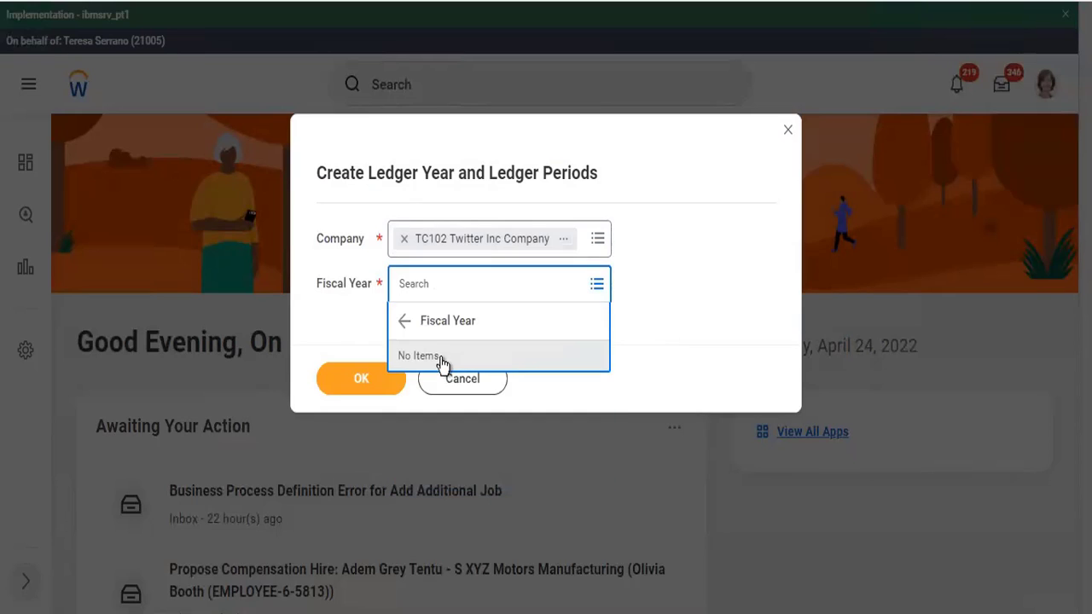
{"action": "left_click", "coordinate": [406, 325]}
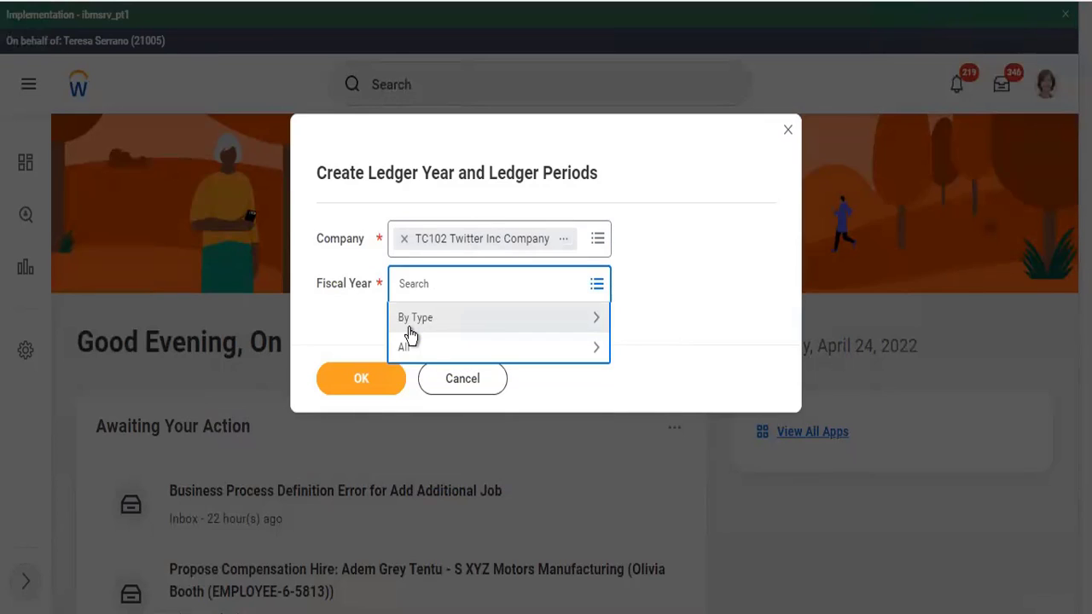
{"action": "left_click", "coordinate": [444, 381]}
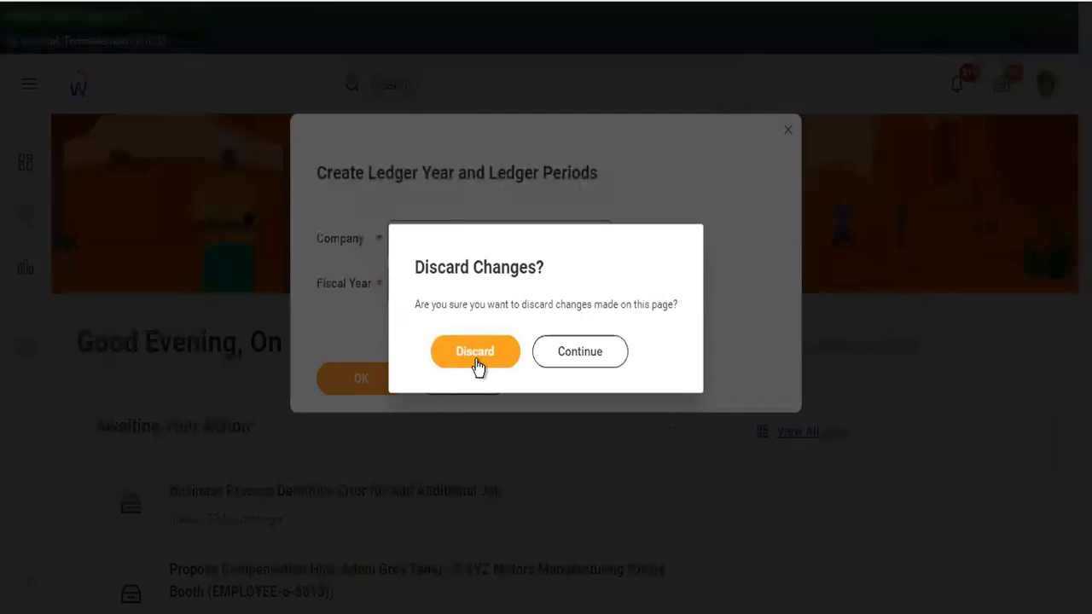
{"action": "left_click", "coordinate": [476, 363]}
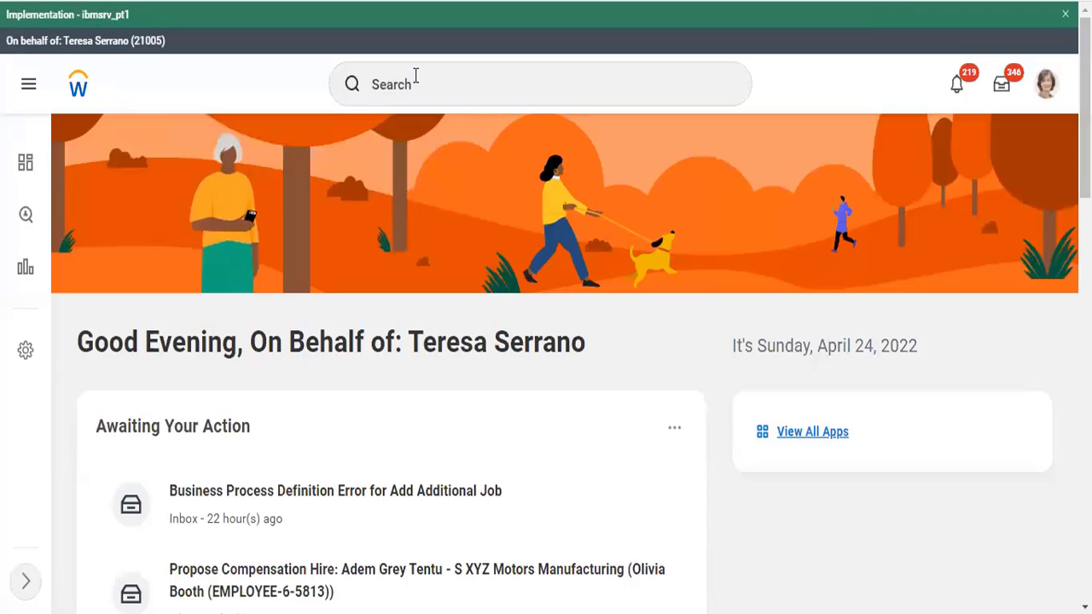
Step: Find View Security for Securable Item with the search text "view sec for sec item" and open it
{"action": "left_click", "coordinate": [416, 76]}
{"action": "type", "text": "view"}
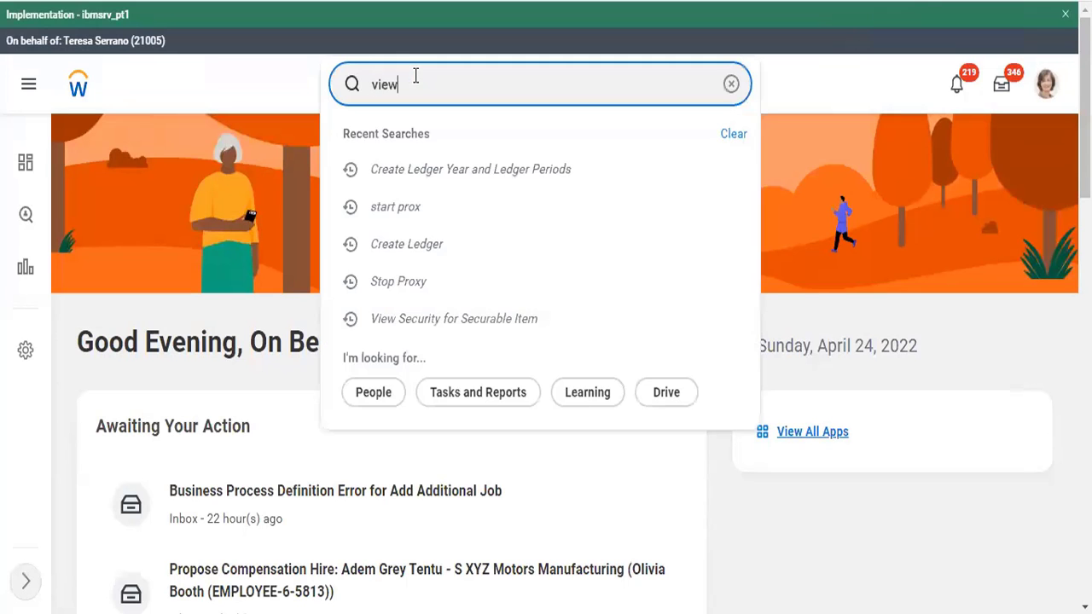
{"action": "type", "text": " sec for sec item"}
{"action": "key", "text": "Down"}
{"action": "key", "text": "Return"}
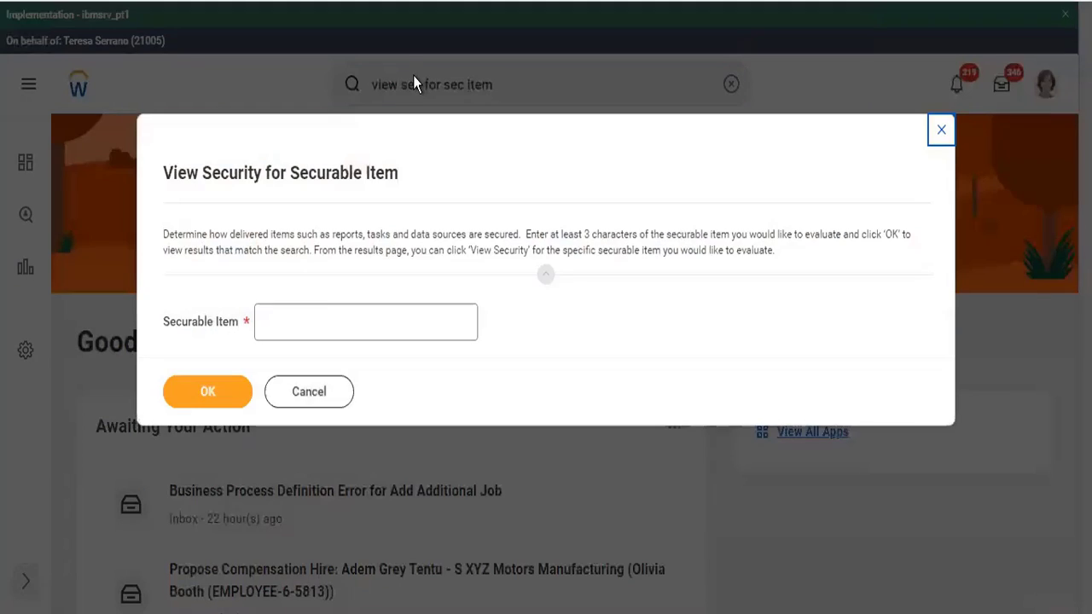
Step: Look up the securable item "create ledger year and ledger" to list its matching tasks
{"action": "left_click", "coordinate": [297, 336]}
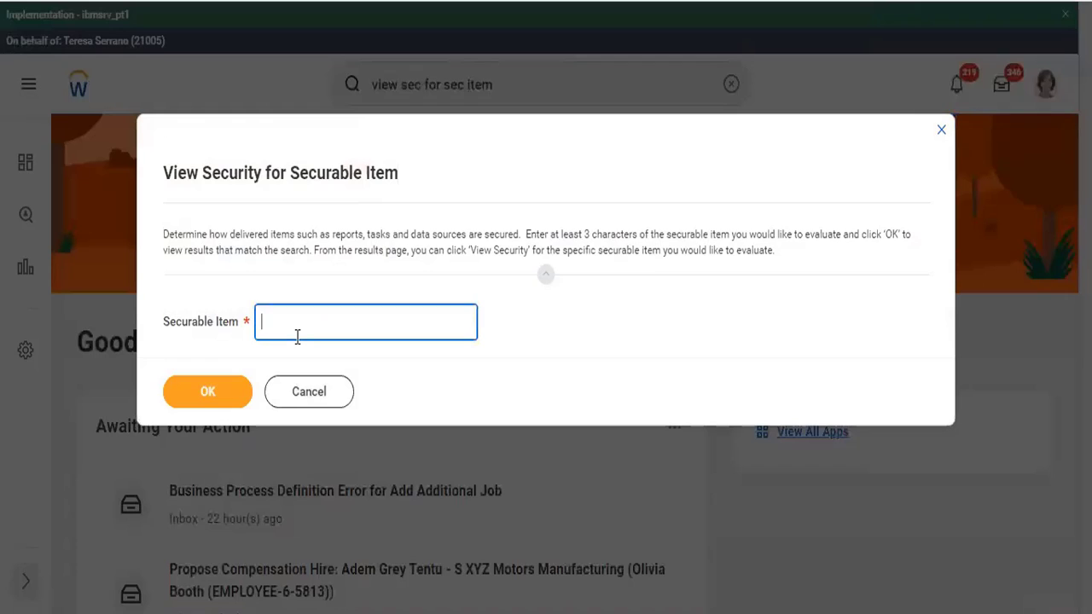
{"action": "type", "text": "create ledger year and ledger"}
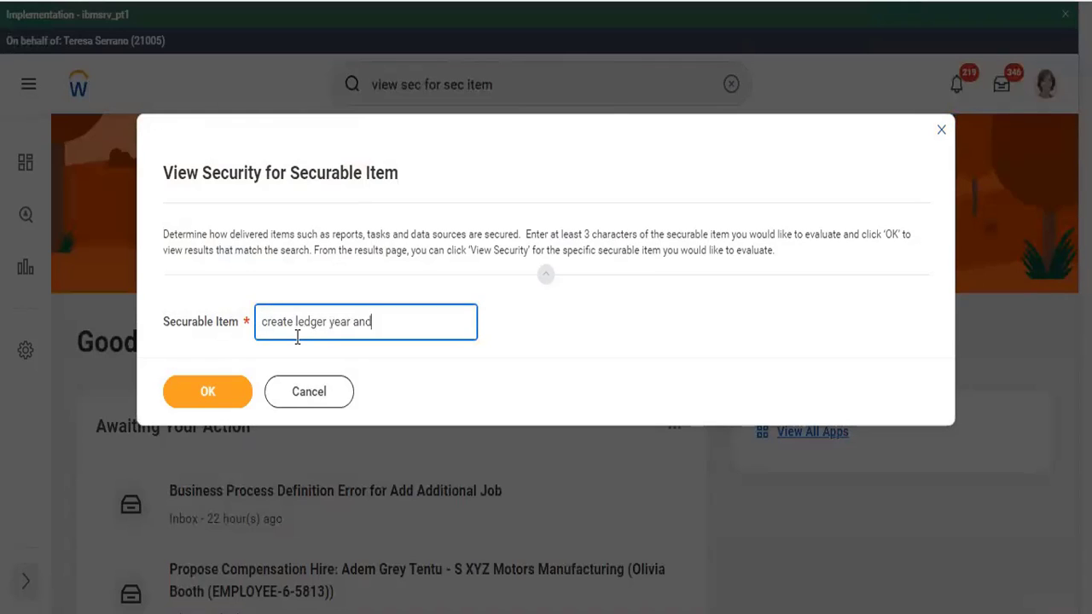
{"action": "left_click", "coordinate": [228, 383]}
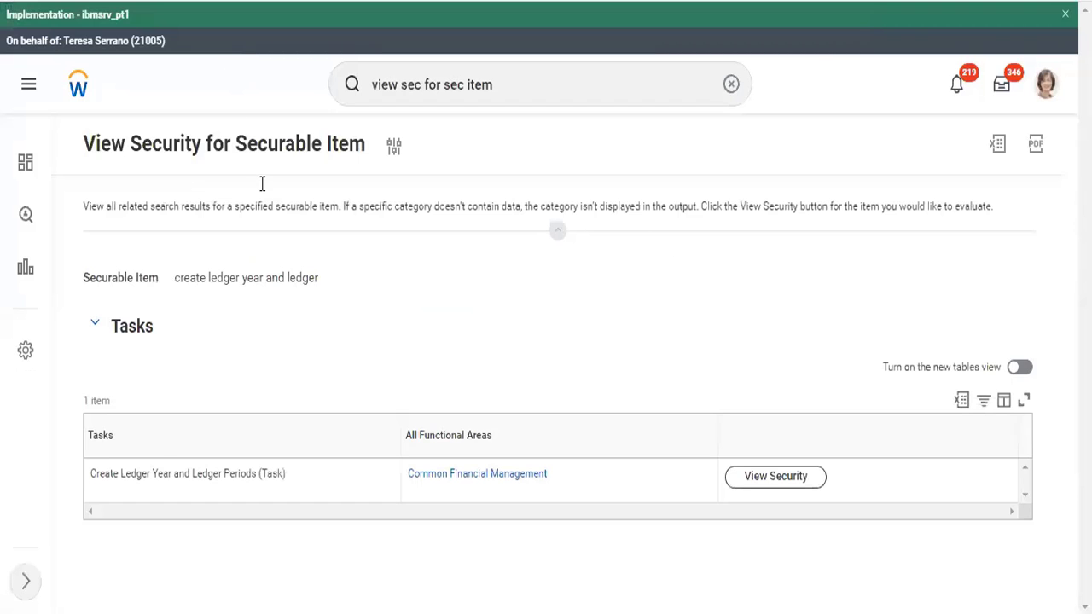
Step: View the security of the Create Ledger Year and Ledger Periods task and open its permitted Accounting Manager group
{"action": "left_click", "coordinate": [764, 483]}
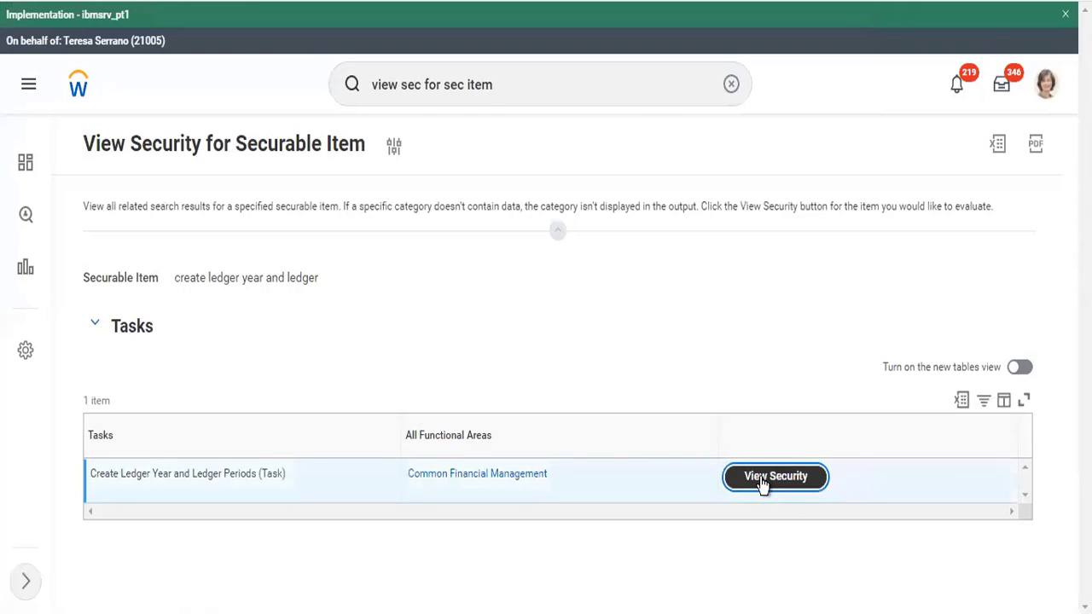
{"action": "scroll", "coordinate": [762, 483], "scroll_direction": "down", "scroll_amount": 3}
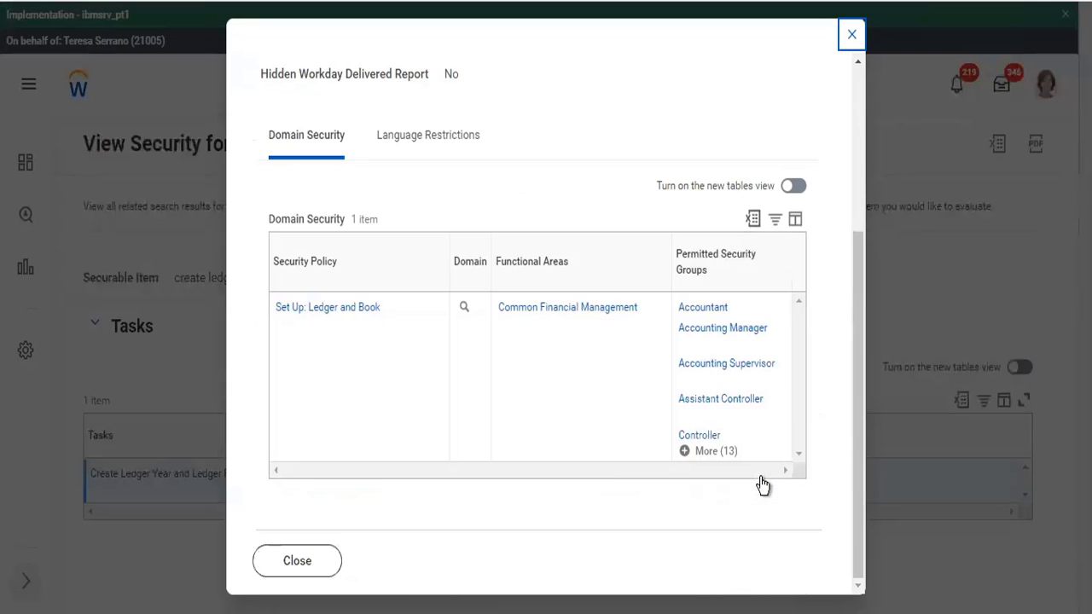
{"action": "mouse_move", "coordinate": [707, 339]}
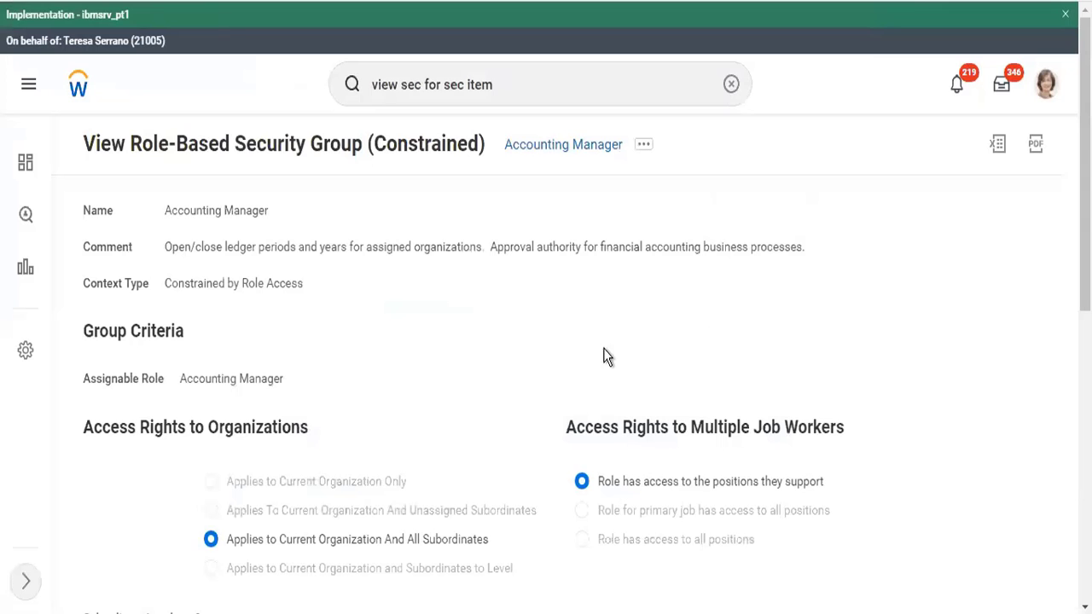
Step: Check the Accounting Manager security group's criteria and the related actions of its assignable role
{"action": "scroll", "coordinate": [263, 384], "scroll_direction": "down", "scroll_amount": 6}
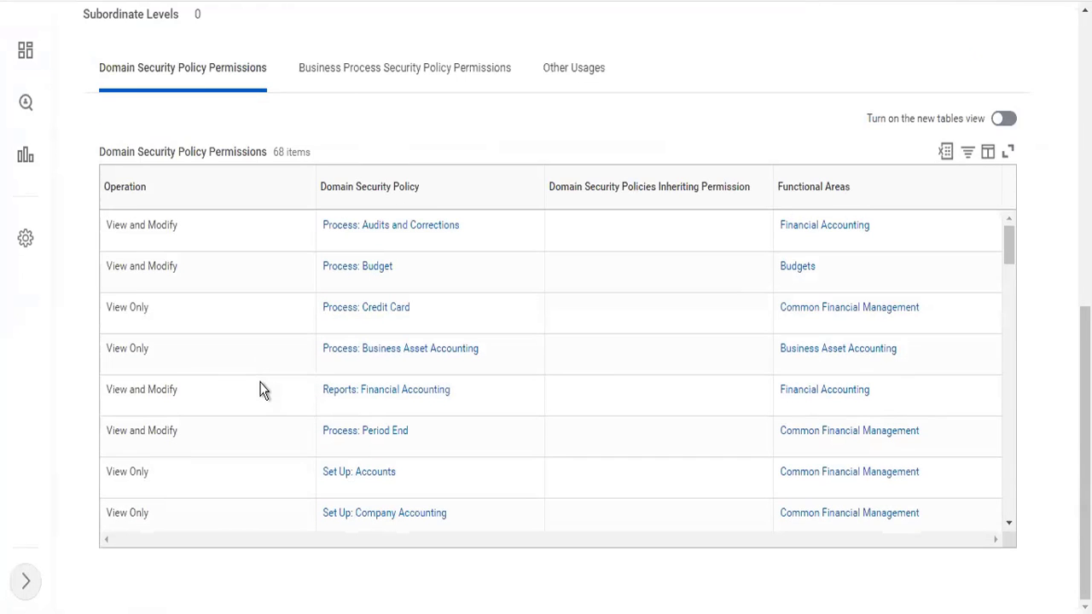
{"action": "scroll", "coordinate": [263, 389], "scroll_direction": "up", "scroll_amount": 7}
{"action": "double_click", "coordinate": [218, 379]}
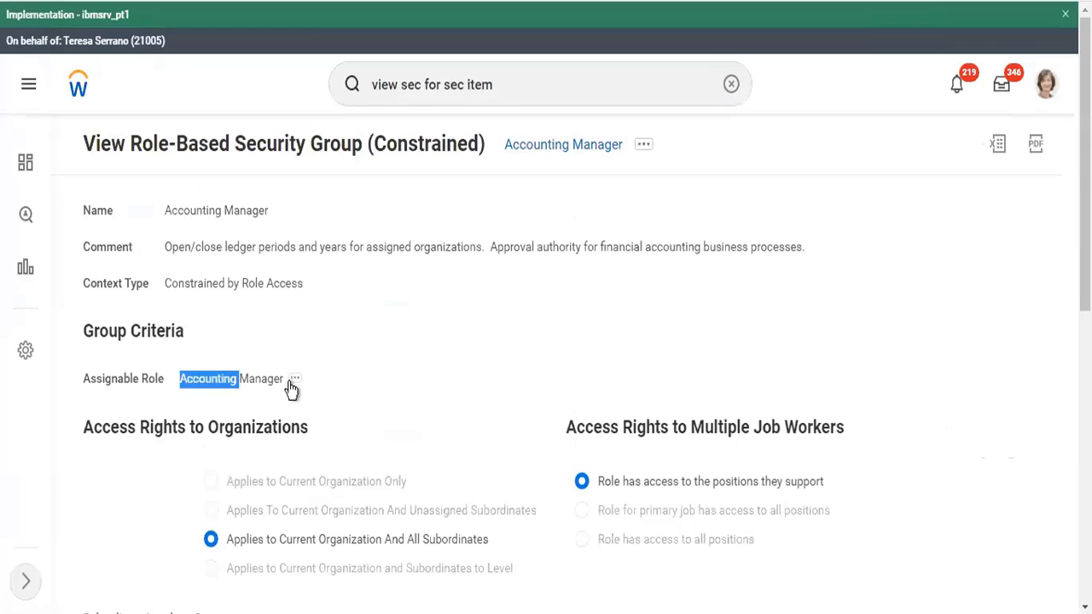
{"action": "left_click", "coordinate": [293, 379]}
{"action": "mouse_move", "coordinate": [407, 168]}
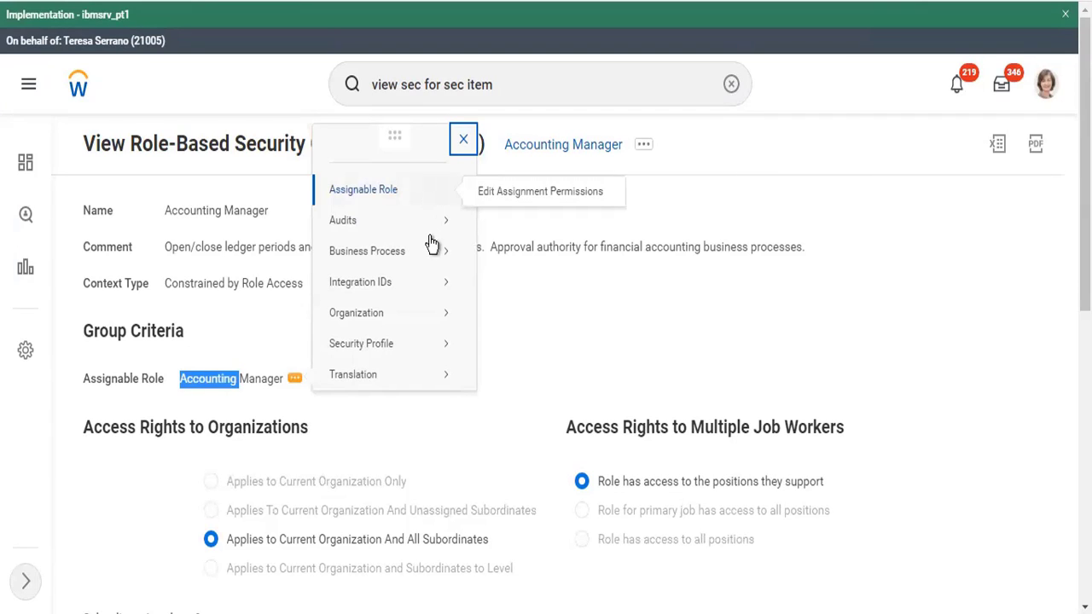
{"action": "mouse_move", "coordinate": [436, 235]}
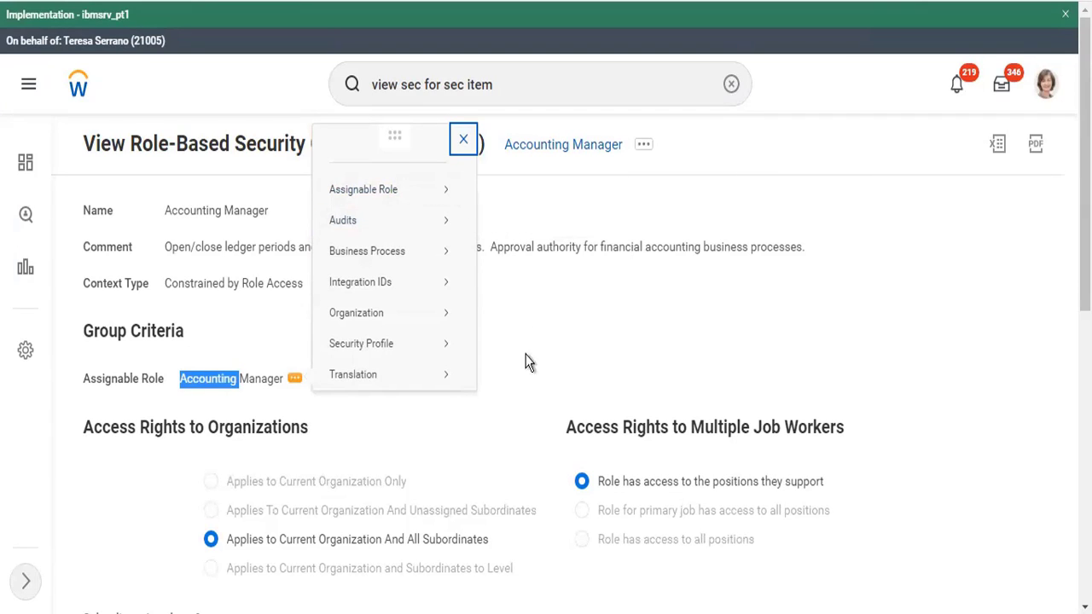
{"action": "left_click", "coordinate": [530, 383]}
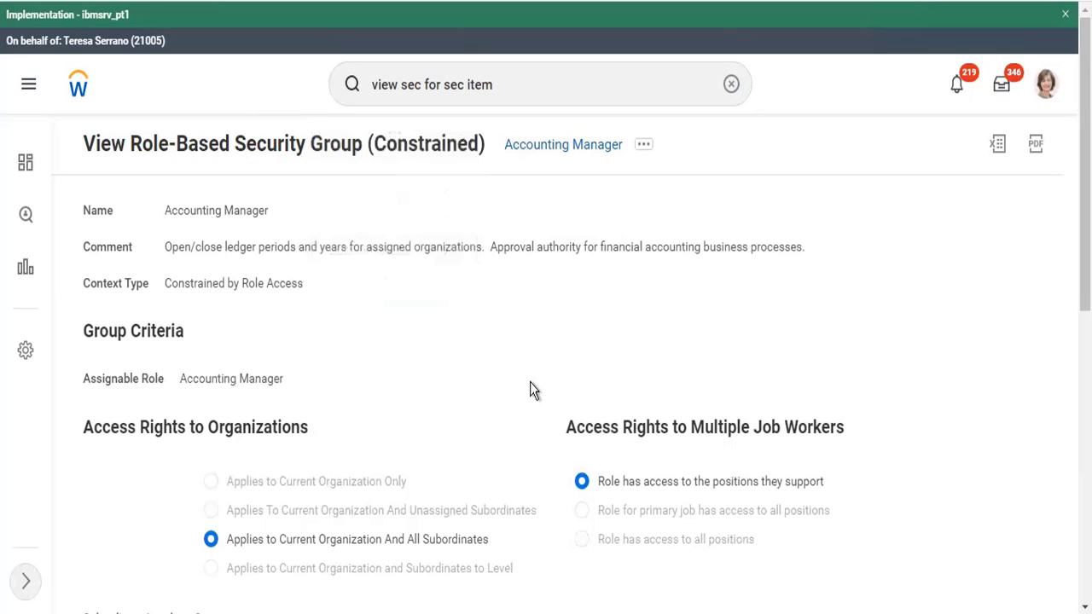
Step: Review the domain security policy permissions granted to the Accounting Manager group
{"action": "scroll", "coordinate": [530, 390], "scroll_direction": "down", "scroll_amount": 7}
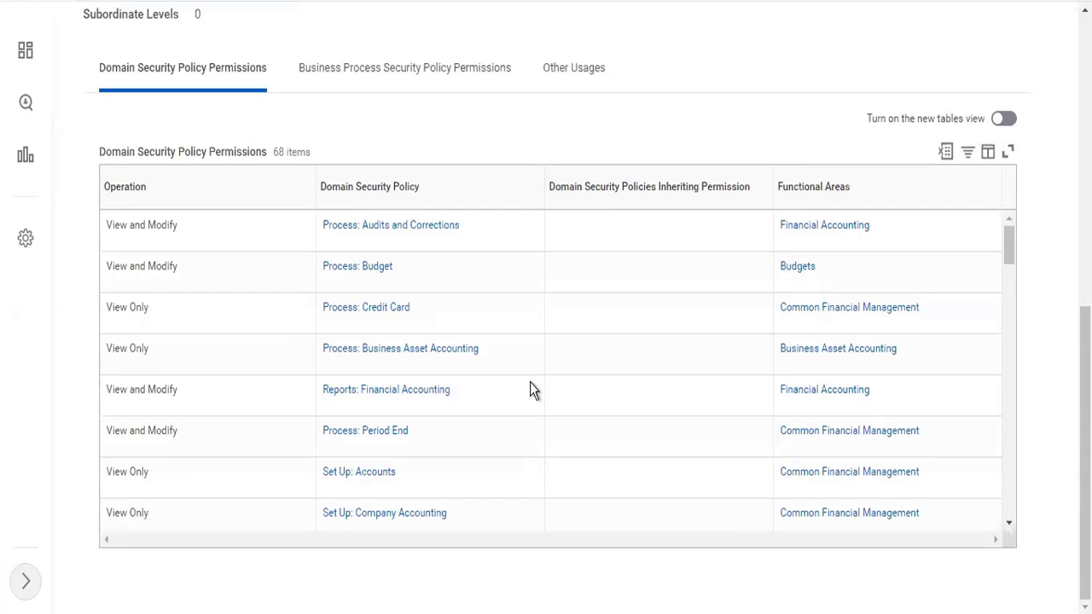
{"action": "scroll", "coordinate": [382, 521], "scroll_direction": "down", "scroll_amount": 3}
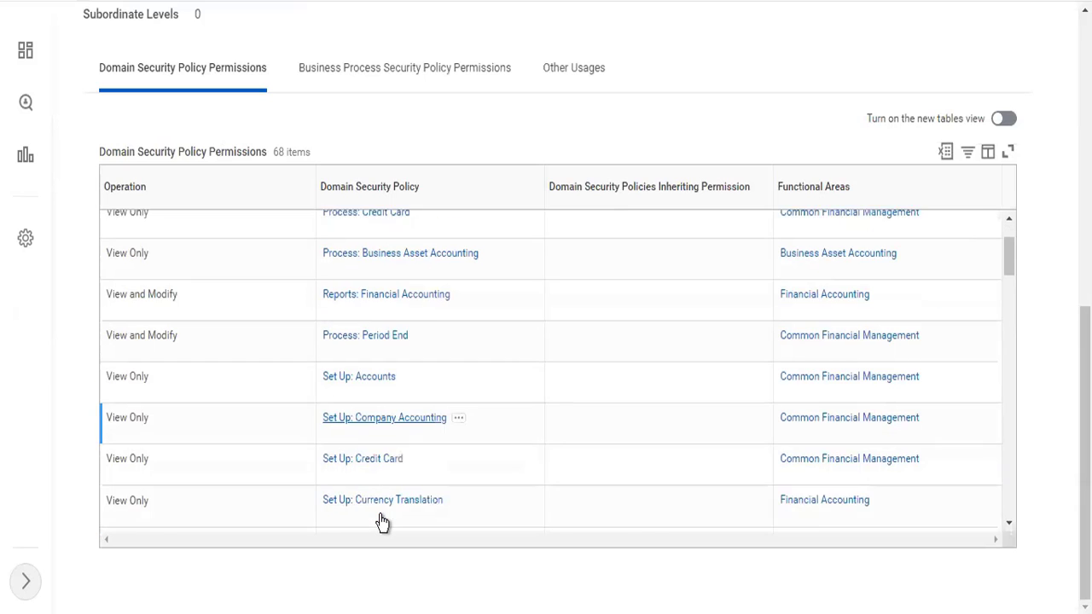
{"action": "scroll", "coordinate": [379, 521], "scroll_direction": "down", "scroll_amount": 3}
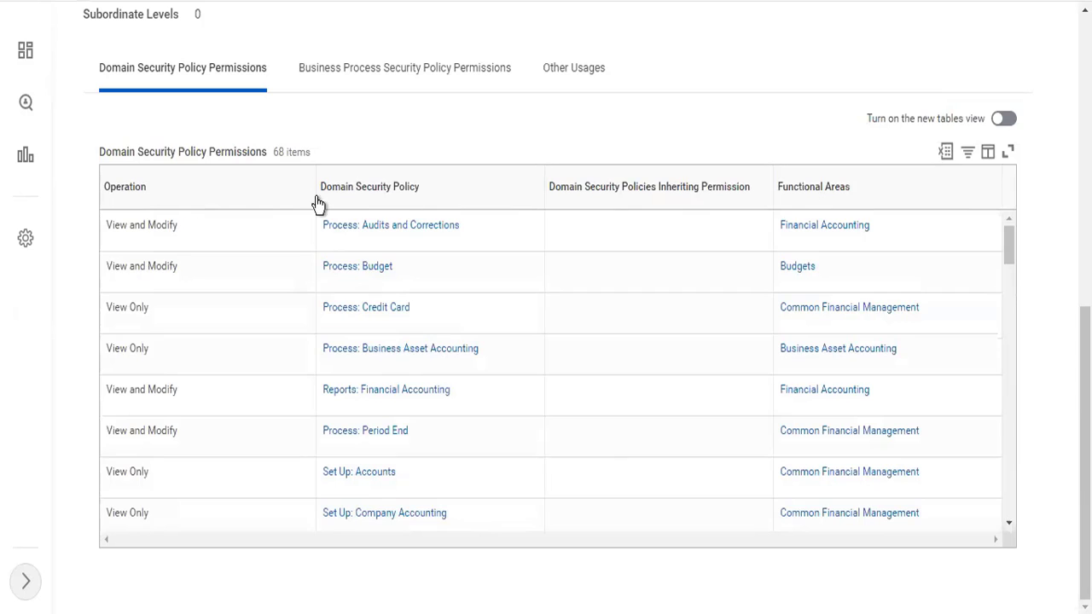
{"action": "scroll", "coordinate": [325, 213], "scroll_direction": "up", "scroll_amount": 3}
{"action": "scroll", "coordinate": [348, 277], "scroll_direction": "up", "scroll_amount": 2}
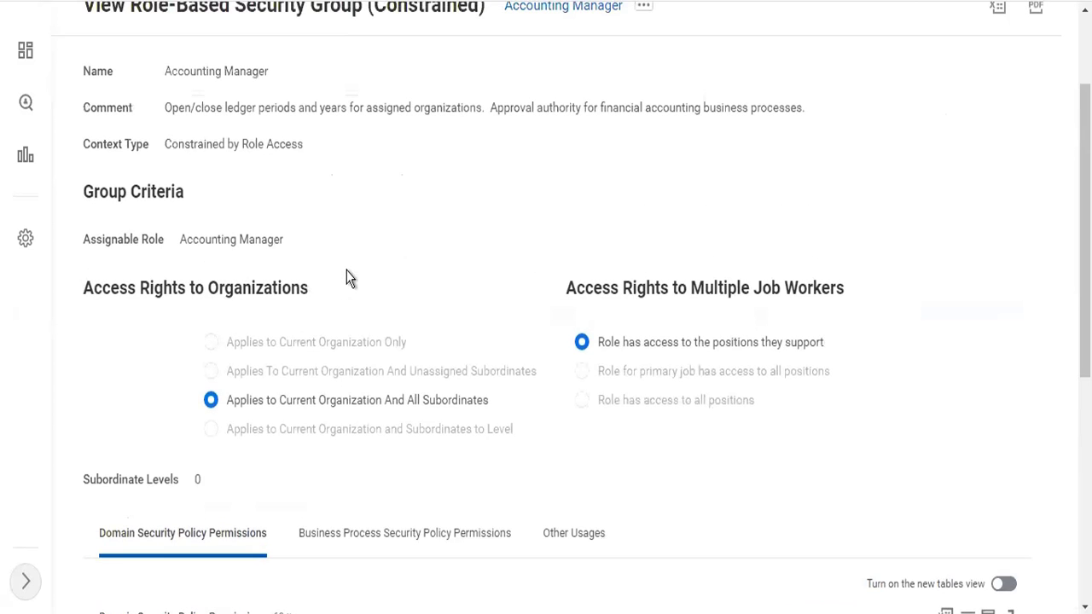
{"action": "scroll", "coordinate": [385, 217], "scroll_direction": "up", "scroll_amount": 2}
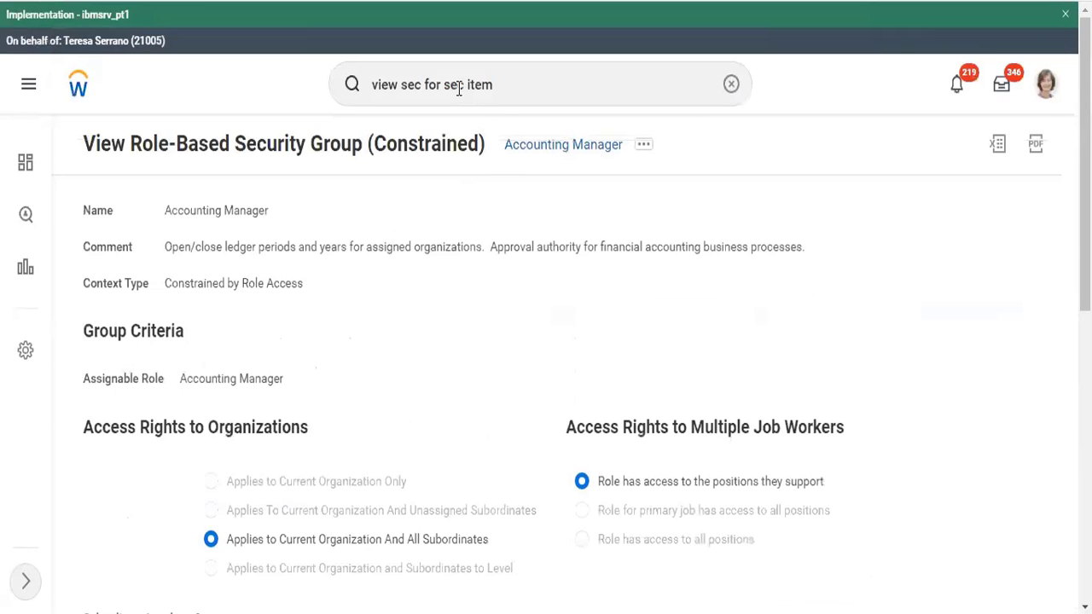
Step: Open the profile of the worker being proxied
{"action": "left_click", "coordinate": [517, 85]}
{"action": "left_click_drag", "start_coordinate": [519, 85], "coordinate": [378, 75]}
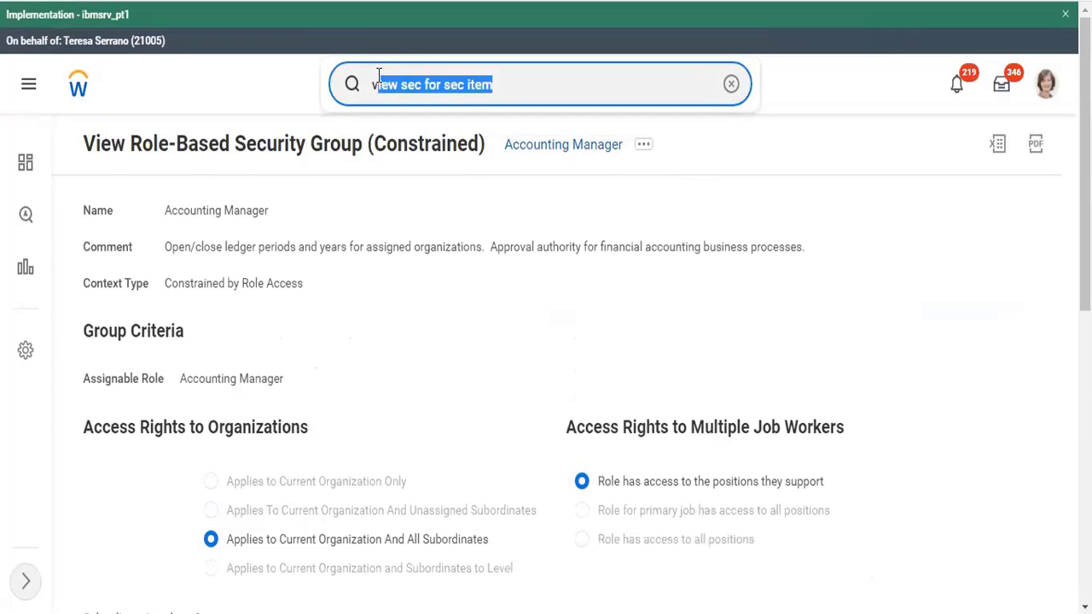
{"action": "left_click", "coordinate": [561, 88]}
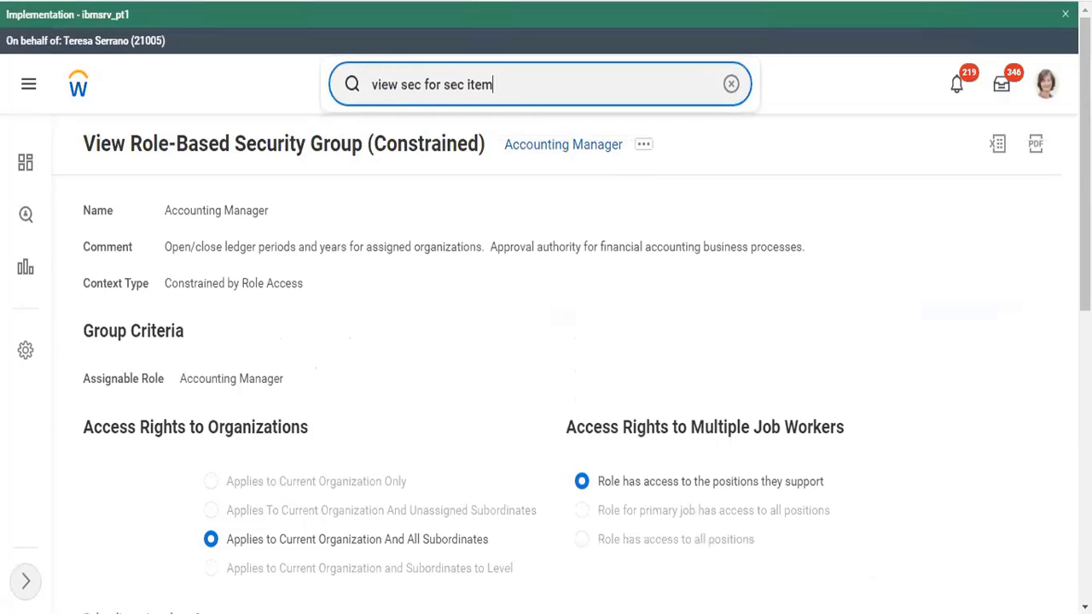
{"action": "left_click", "coordinate": [1046, 94]}
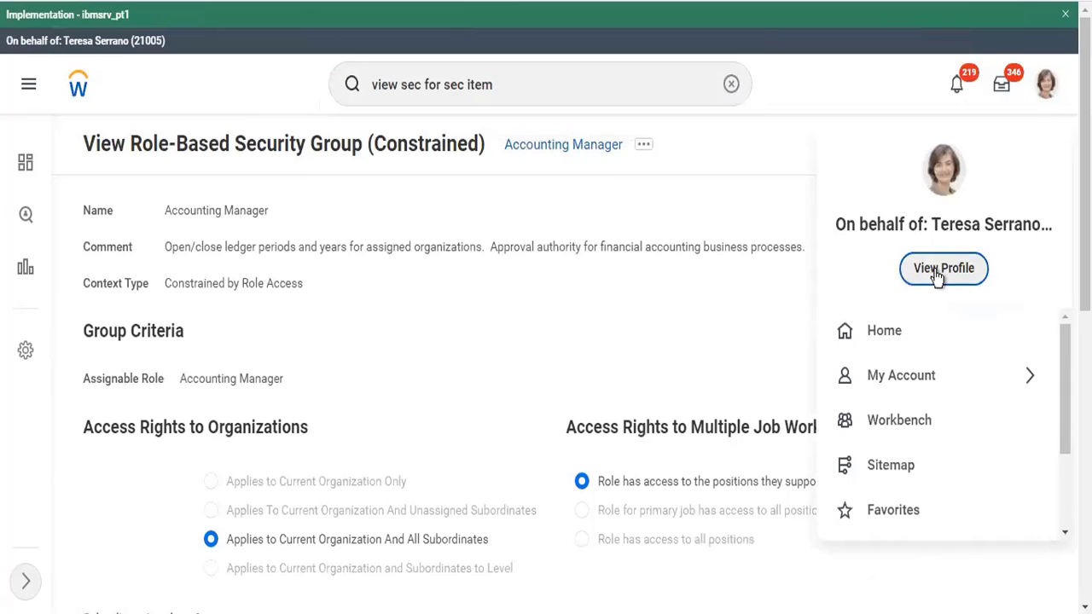
{"action": "left_click", "coordinate": [938, 272]}
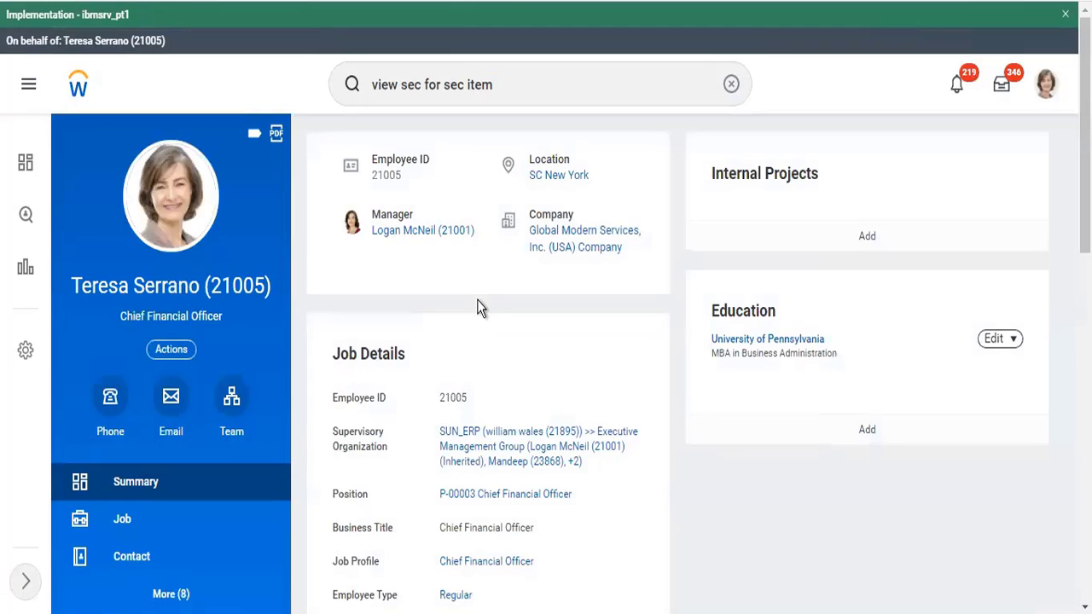
Step: Find TC102 Twitter Inc Company with the search text "tc102" and view its role assignments
{"action": "left_click", "coordinate": [505, 77]}
{"action": "left_click", "coordinate": [381, 82]}
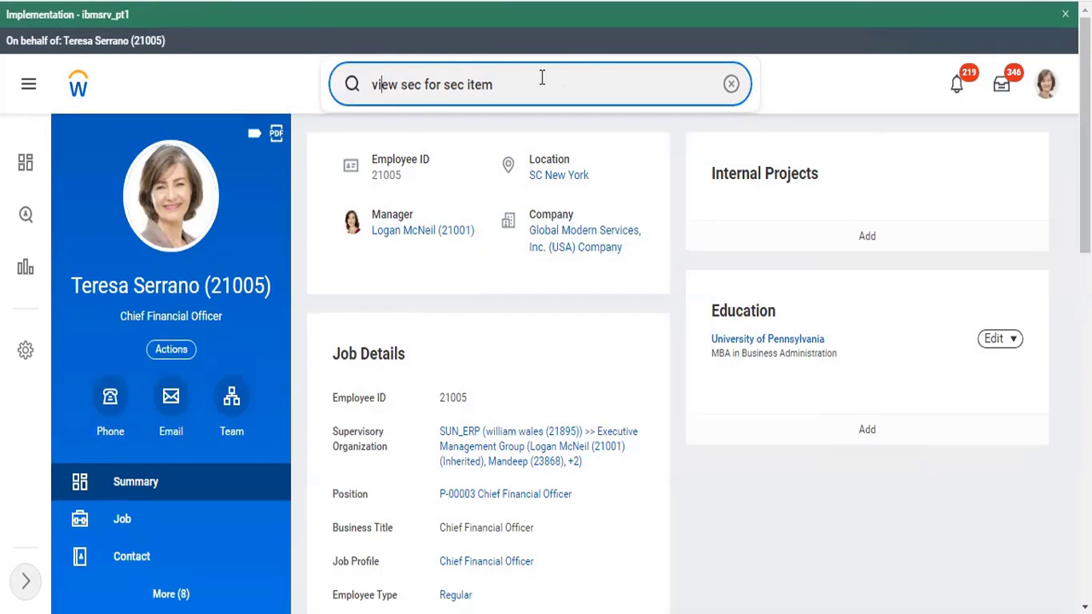
{"action": "left_click_drag", "start_coordinate": [537, 76], "coordinate": [316, 107]}
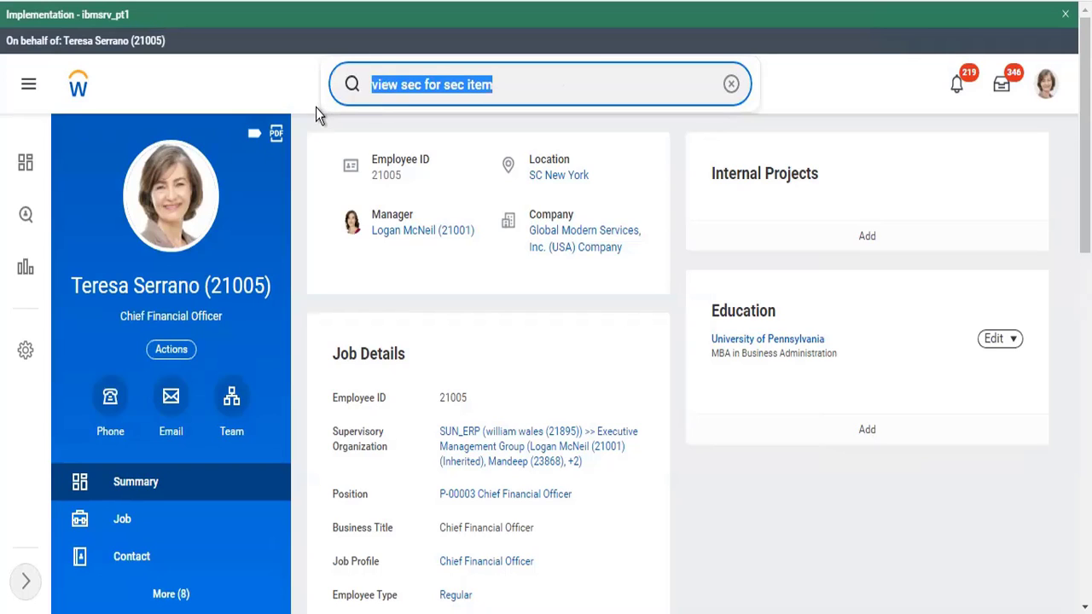
{"action": "type", "text": "tc102"}
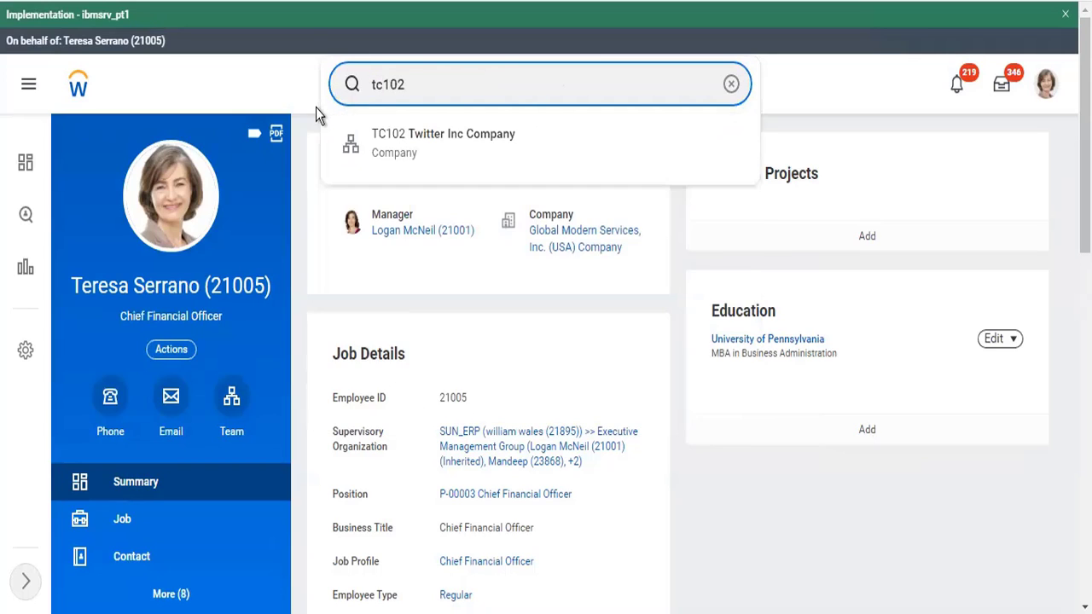
{"action": "left_click", "coordinate": [426, 156]}
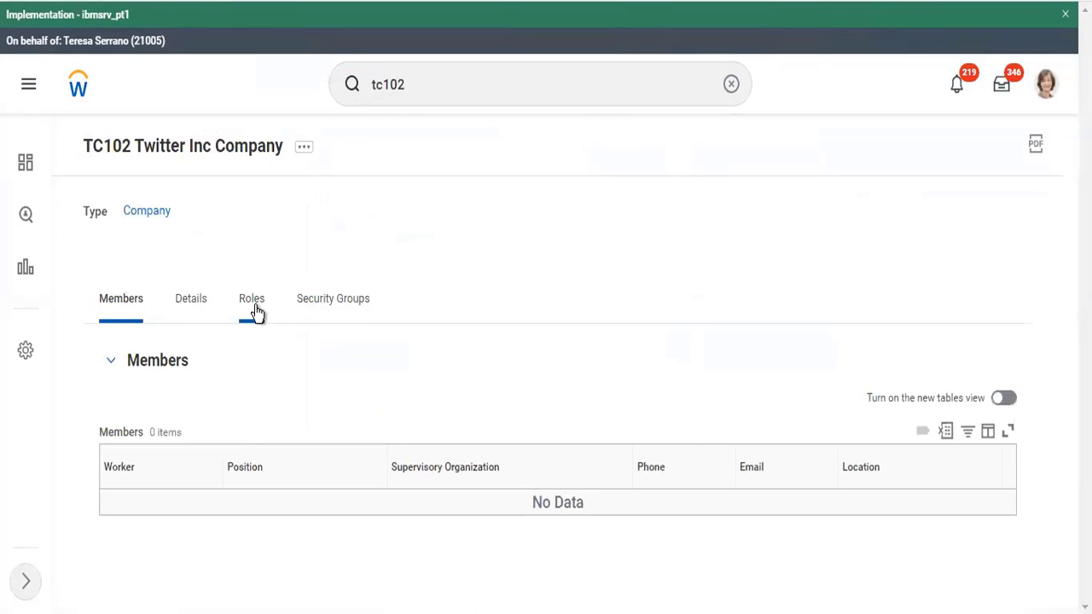
{"action": "left_click", "coordinate": [253, 309]}
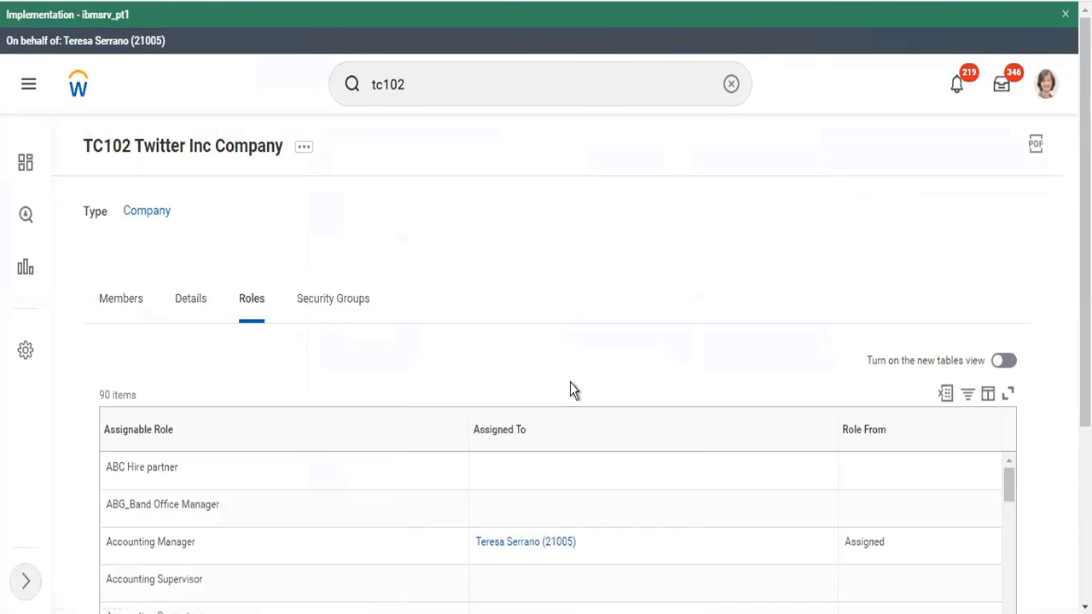
Step: Inspect the position details of the worker assigned as Accounting Manager for the company
{"action": "scroll", "coordinate": [577, 393], "scroll_direction": "down", "scroll_amount": 3}
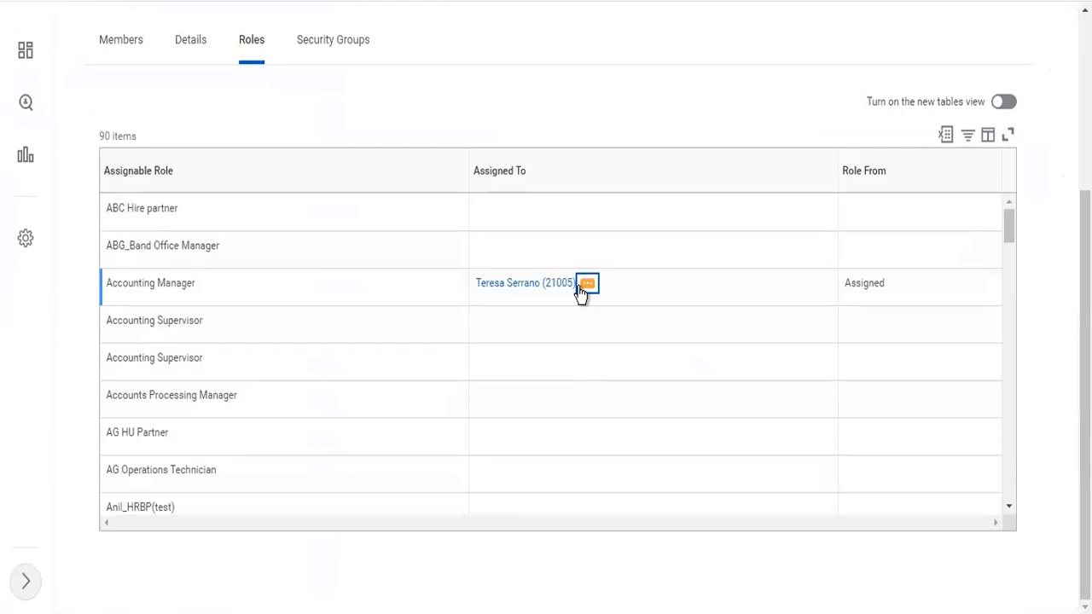
{"action": "left_click", "coordinate": [587, 284]}
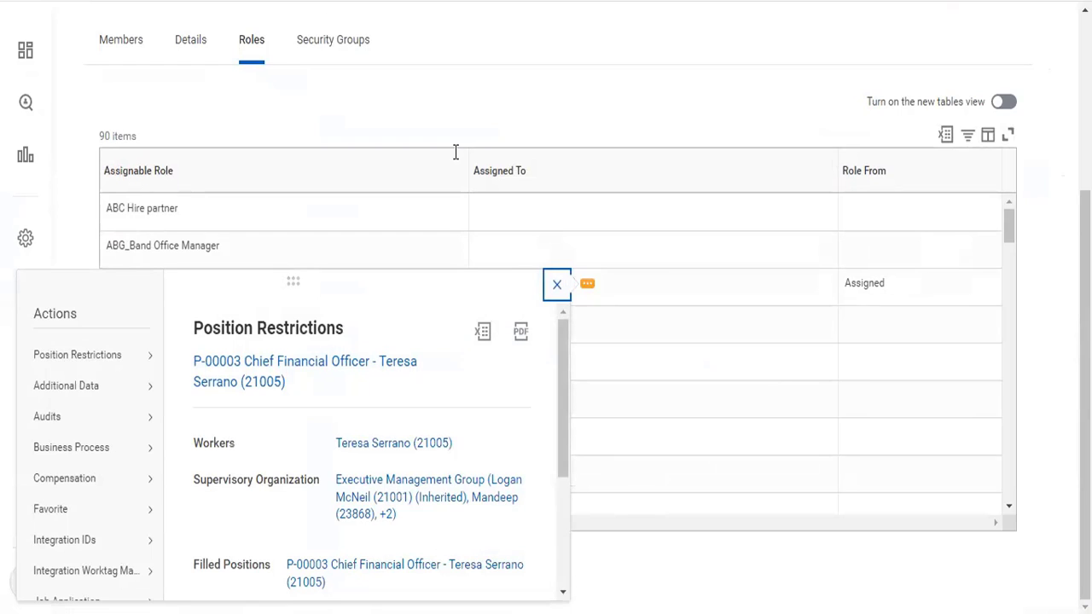
{"action": "scroll", "coordinate": [641, 76], "scroll_direction": "up", "scroll_amount": 3}
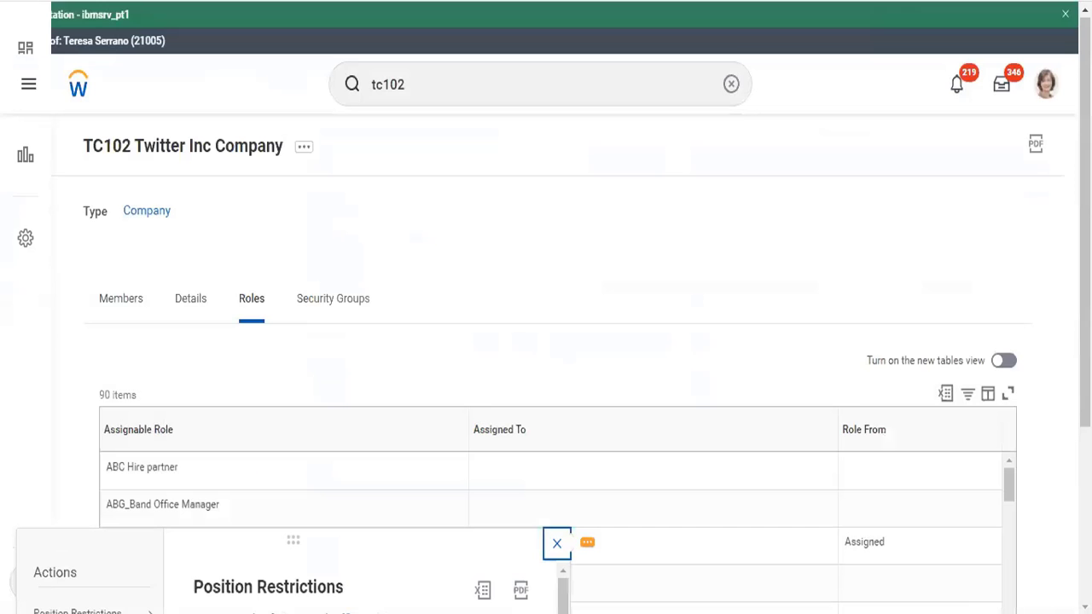
Step: From the proxied worker's profile, start Assign Roles - Add/Remove with the effective date 03/01/2022
{"action": "left_click", "coordinate": [641, 77]}
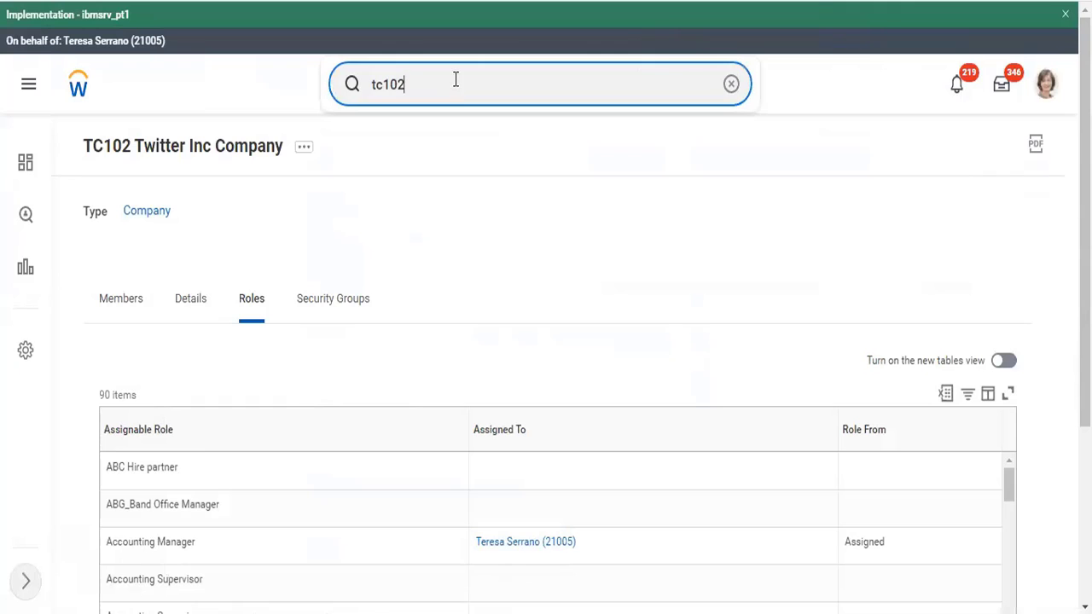
{"action": "left_click", "coordinate": [1047, 85]}
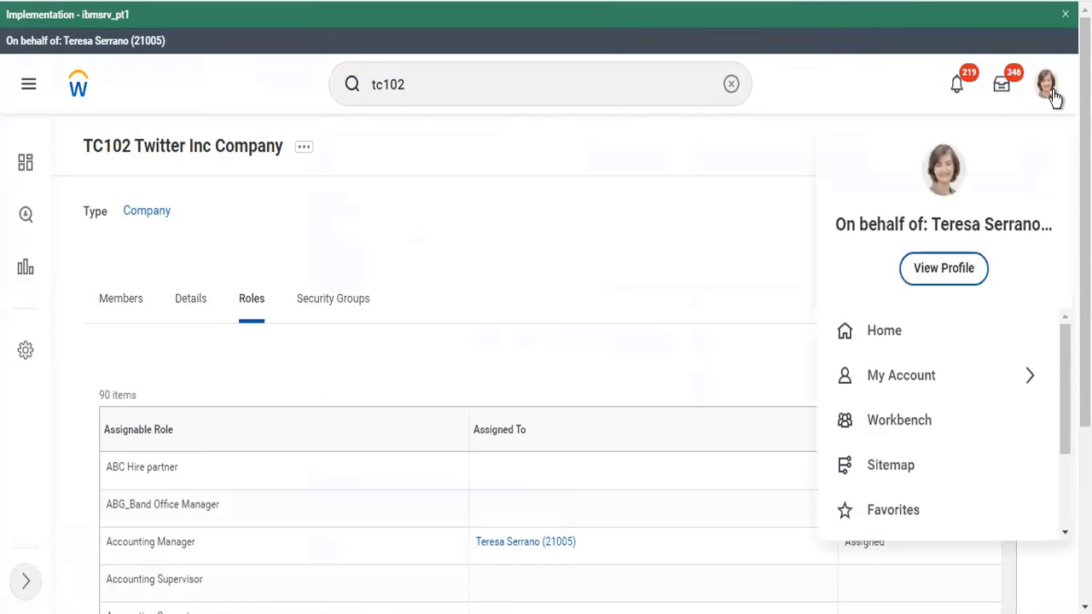
{"action": "left_click", "coordinate": [931, 273]}
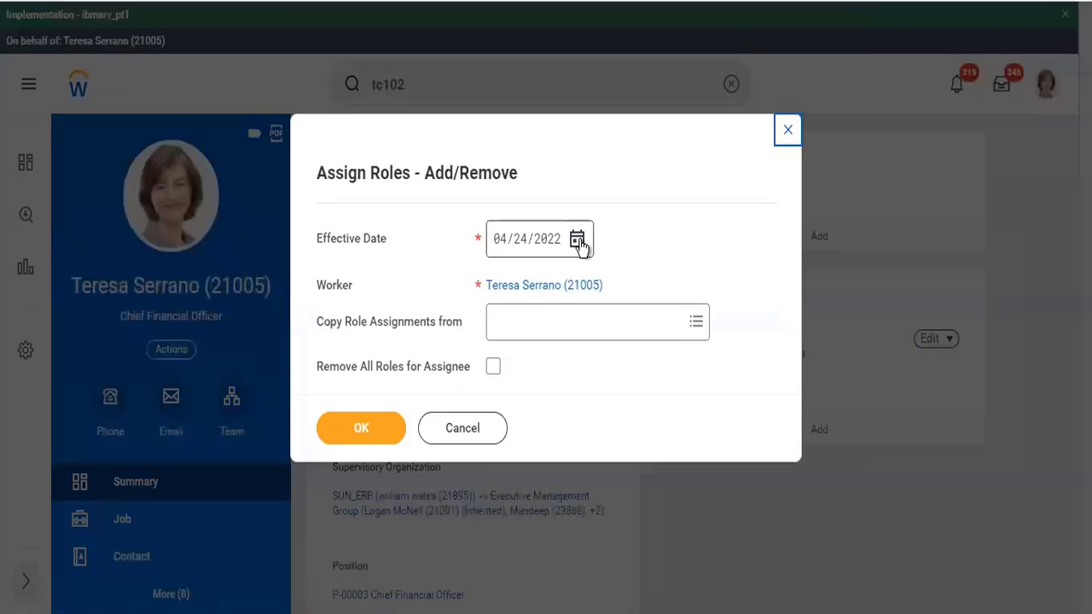
{"action": "left_click", "coordinate": [578, 241]}
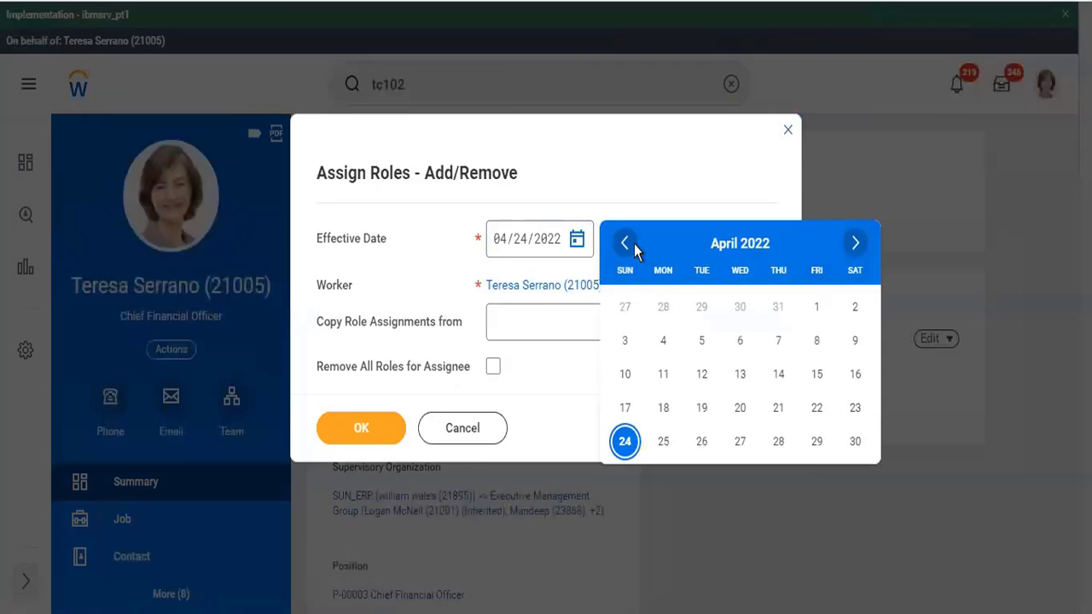
{"action": "left_click", "coordinate": [626, 245]}
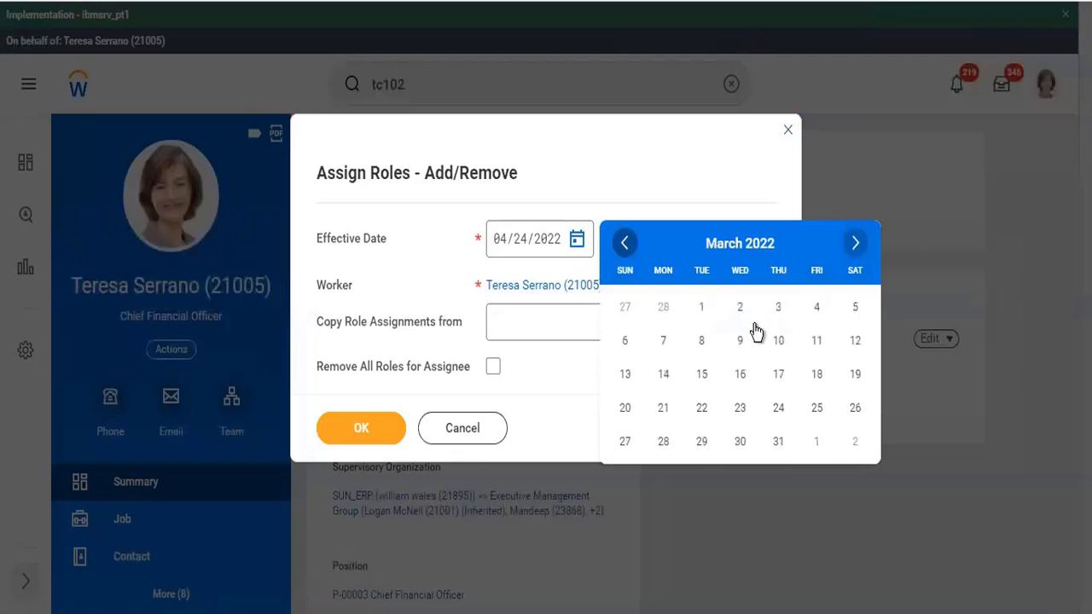
{"action": "left_click", "coordinate": [702, 309]}
{"action": "left_click", "coordinate": [370, 427]}
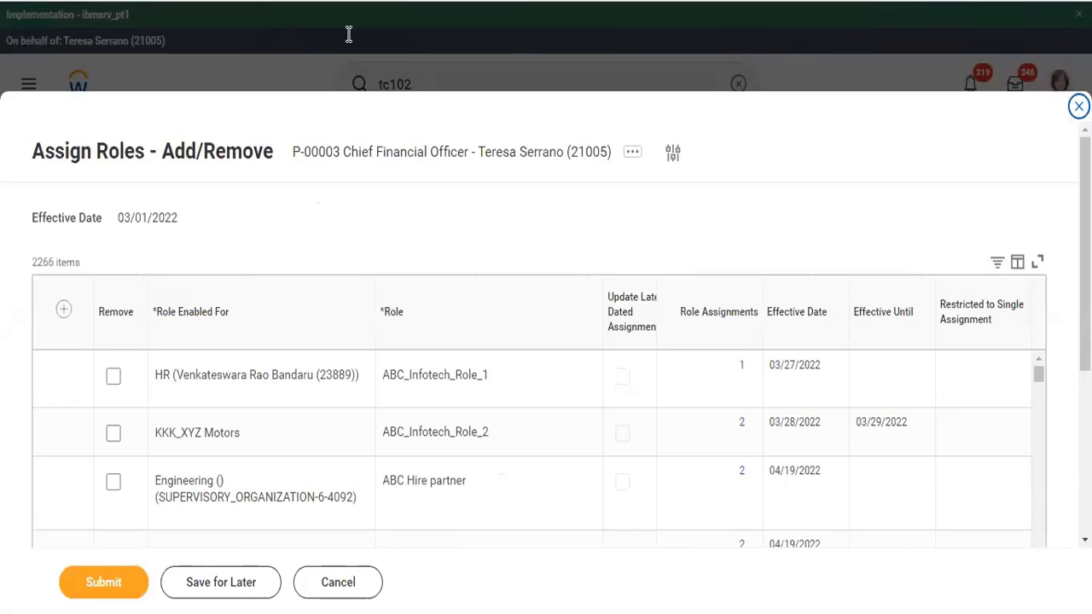
Step: Add a role assignment row with Role Enabled For set to TC102 Twitter Inc Company, found with "tc102"
{"action": "left_click", "coordinate": [64, 308]}
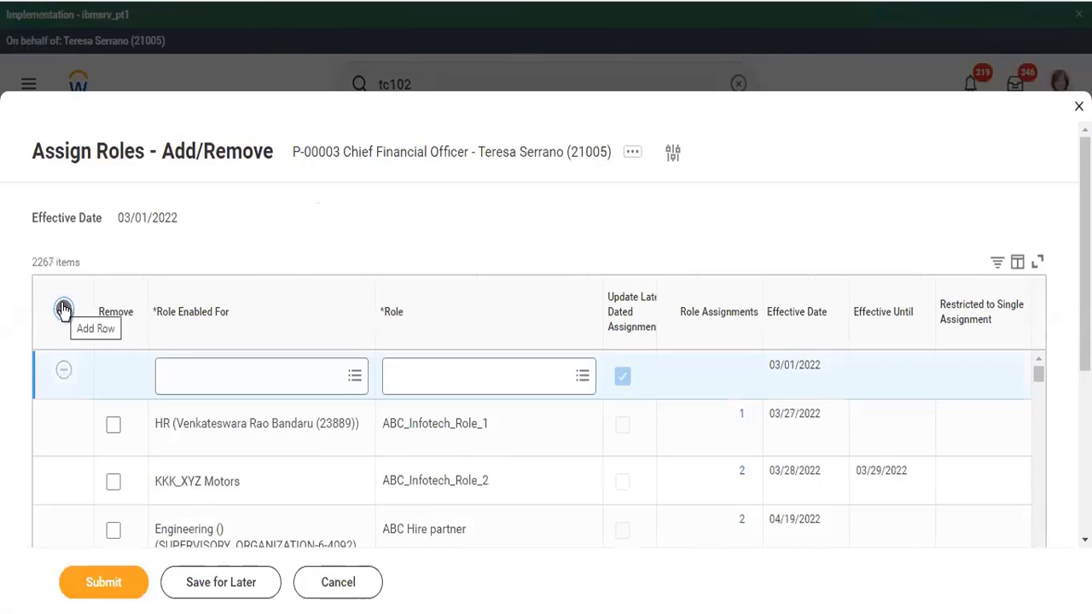
{"action": "left_click", "coordinate": [232, 376]}
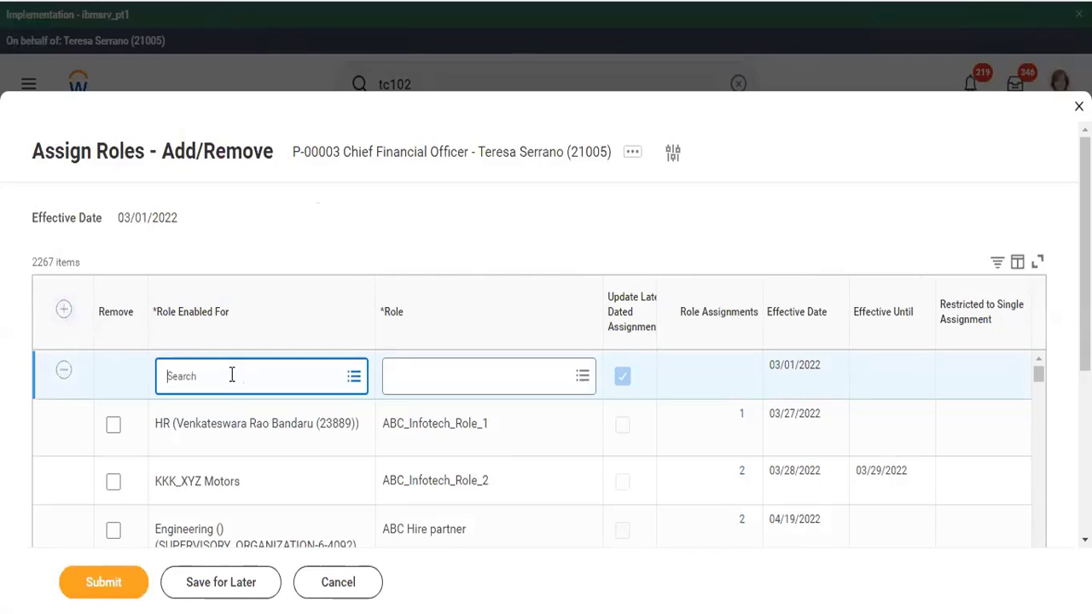
{"action": "type", "text": "tc"}
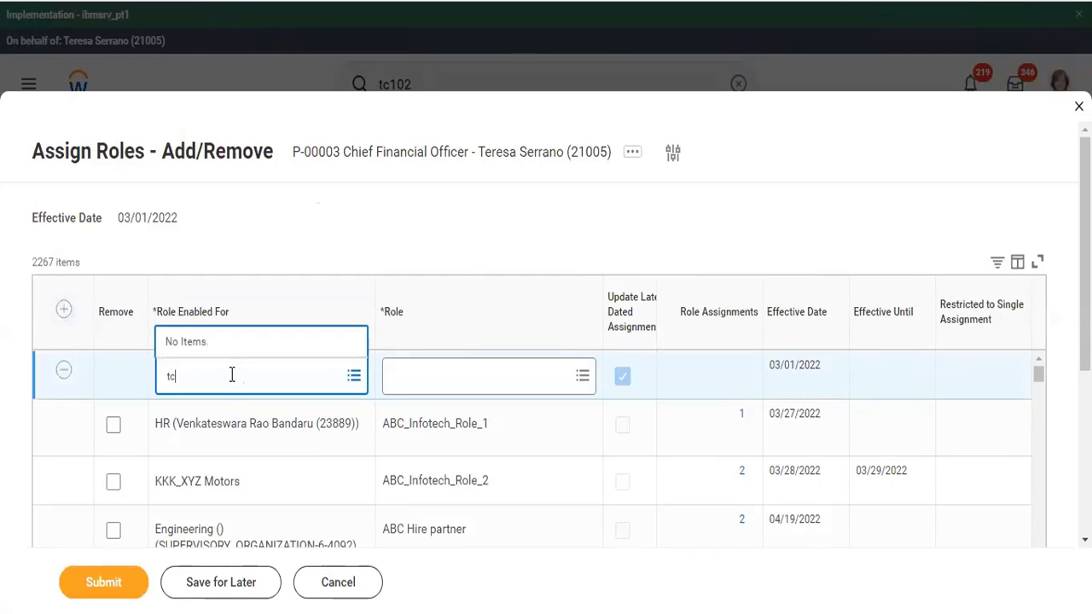
{"action": "type", "text": "102"}
{"action": "key", "text": "Return"}
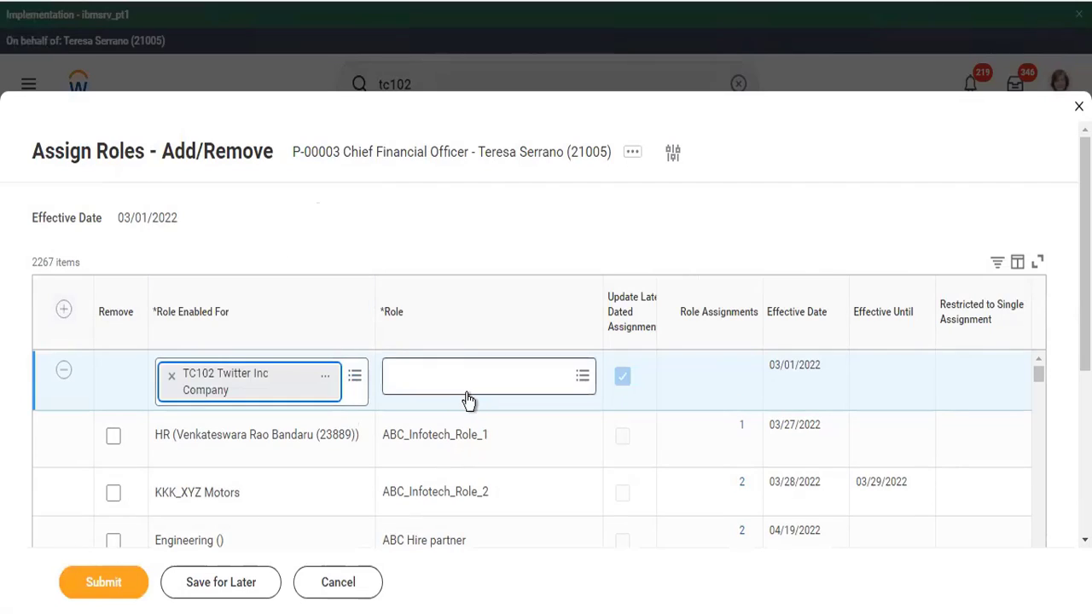
Step: Set the new row's role to Accounting Manager and submit the role assignment
{"action": "left_click", "coordinate": [469, 400]}
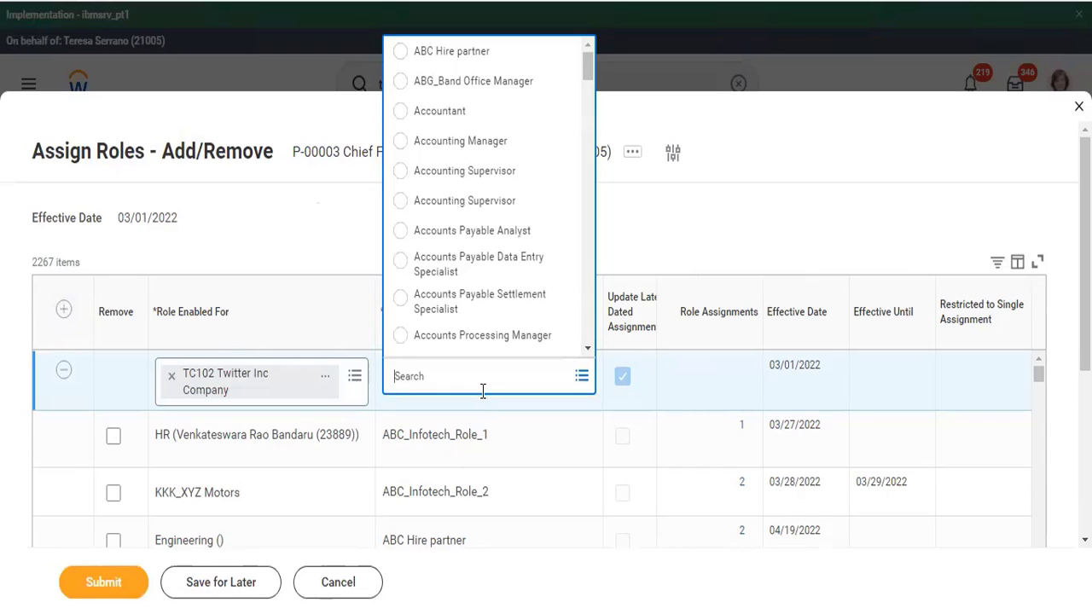
{"action": "left_click", "coordinate": [474, 143]}
{"action": "left_click", "coordinate": [102, 583]}
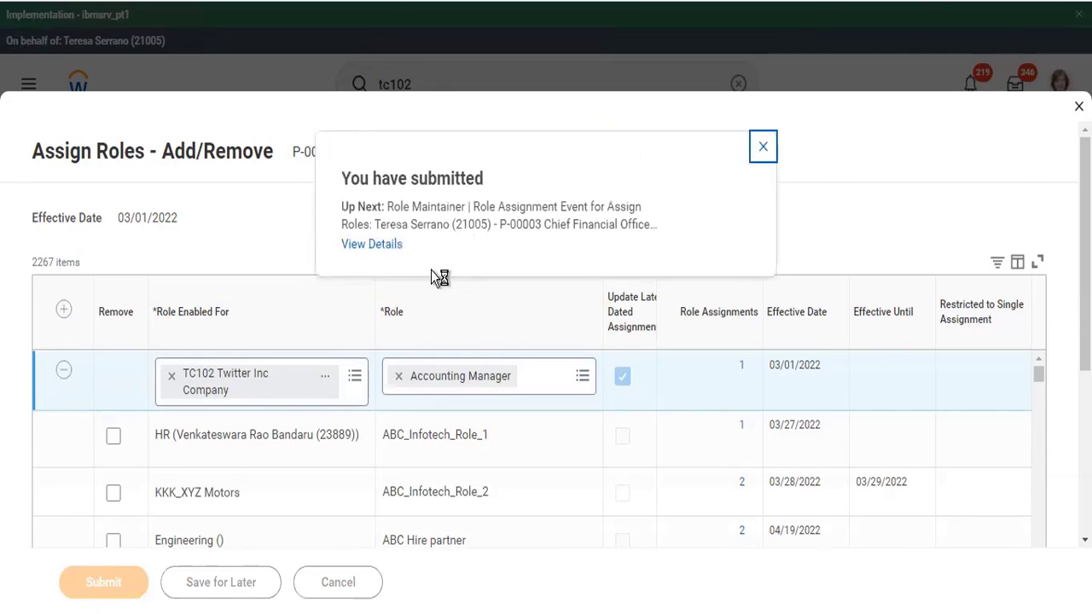
Step: View the submission's details and its process history for the assignee awaiting action
{"action": "left_click", "coordinate": [377, 244]}
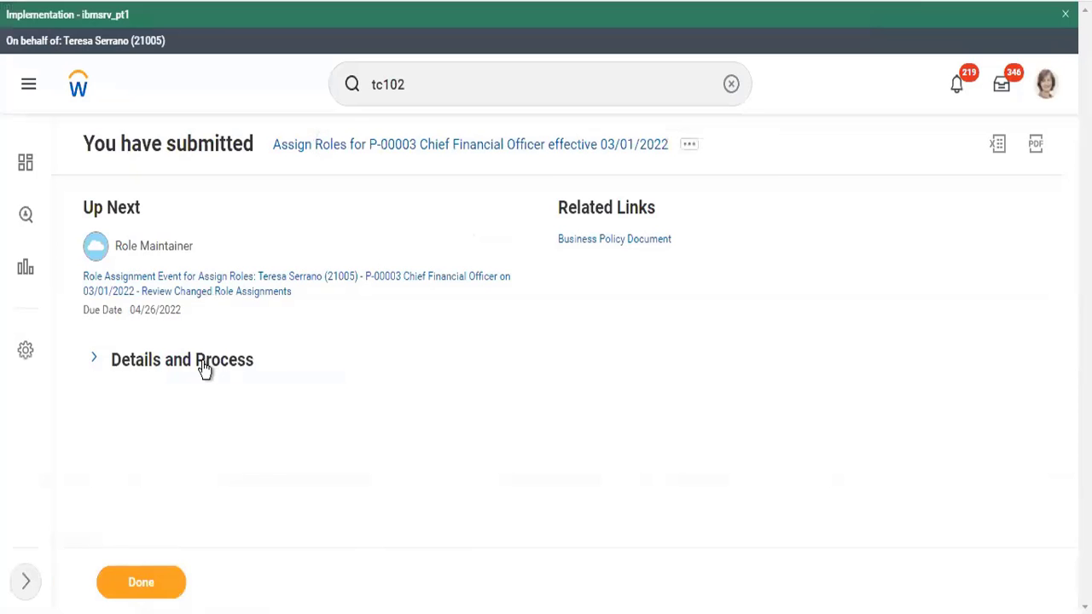
{"action": "left_click", "coordinate": [205, 366]}
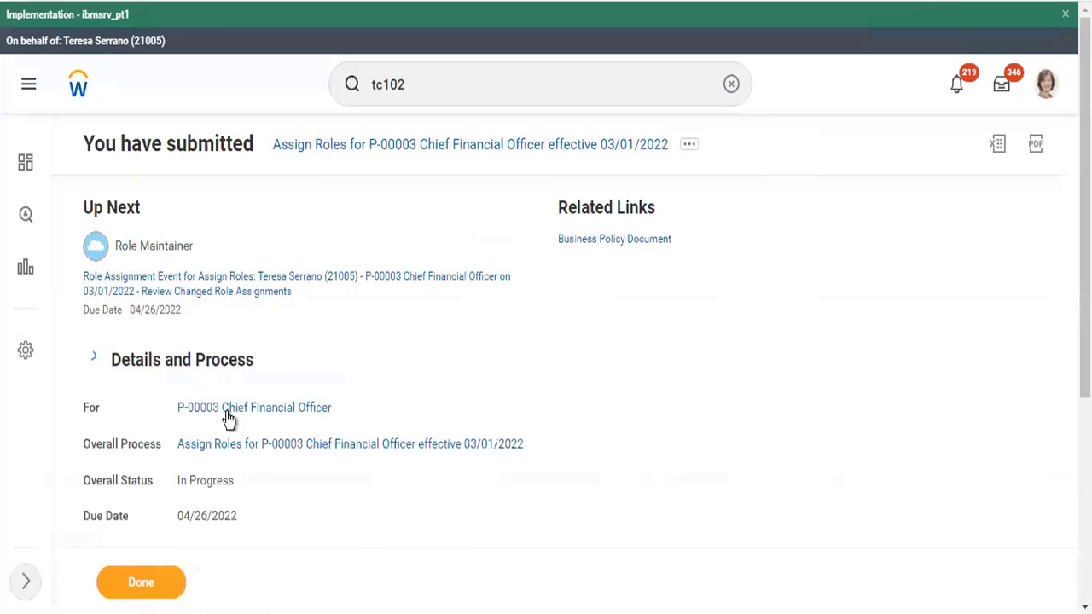
{"action": "scroll", "coordinate": [262, 453], "scroll_direction": "down", "scroll_amount": 4}
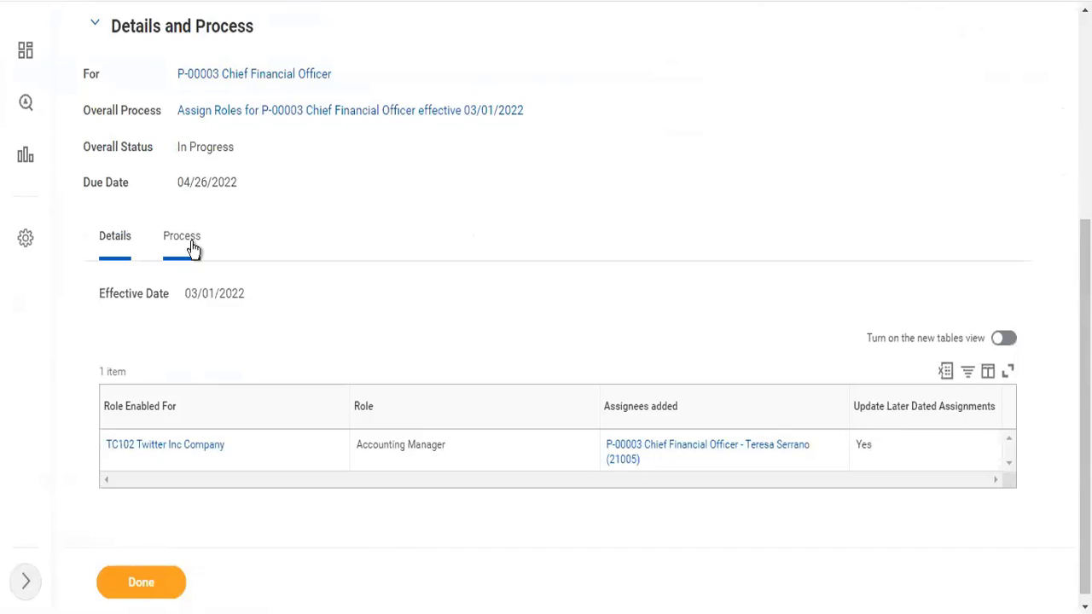
{"action": "scroll", "coordinate": [453, 370], "scroll_direction": "down", "scroll_amount": 2}
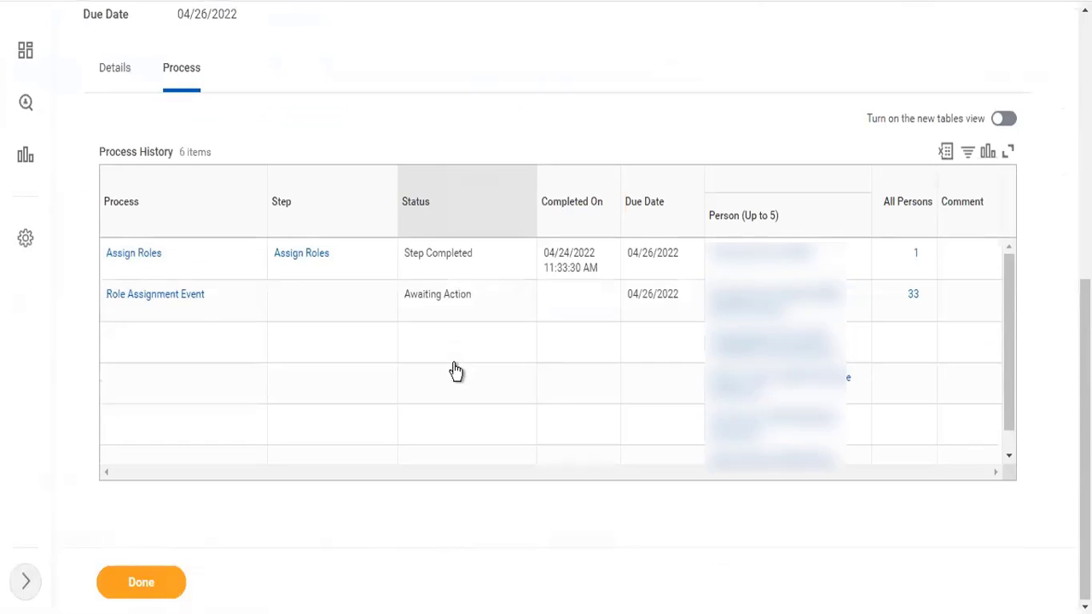
Step: Start a proxy as a person listed for the Role Assignment Event and approve the changed role assignments effective 03/01/2022
{"action": "mouse_move", "coordinate": [848, 359]}
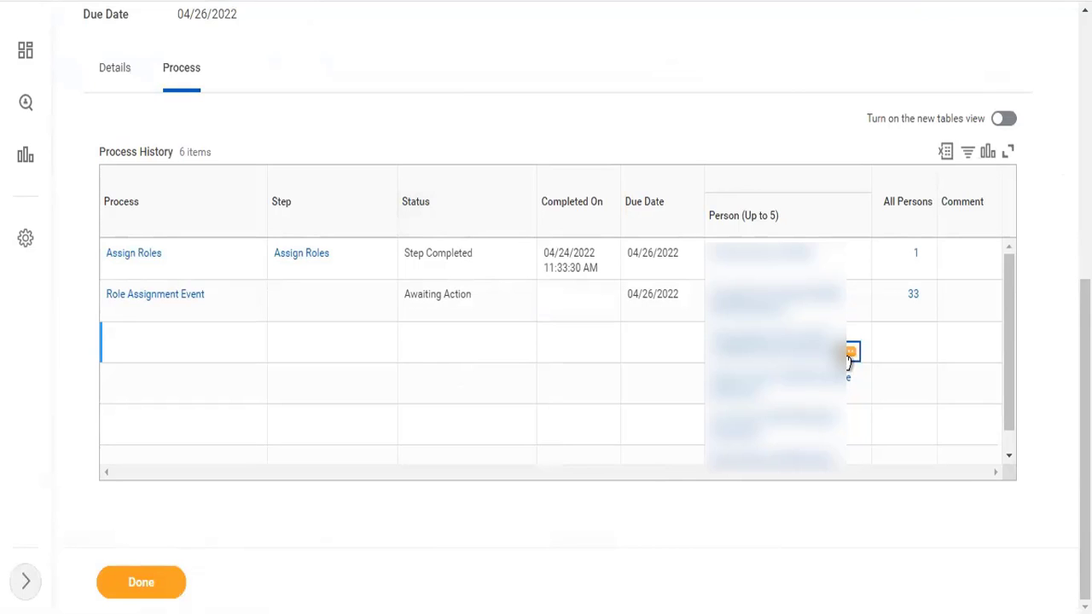
{"action": "left_click", "coordinate": [851, 352]}
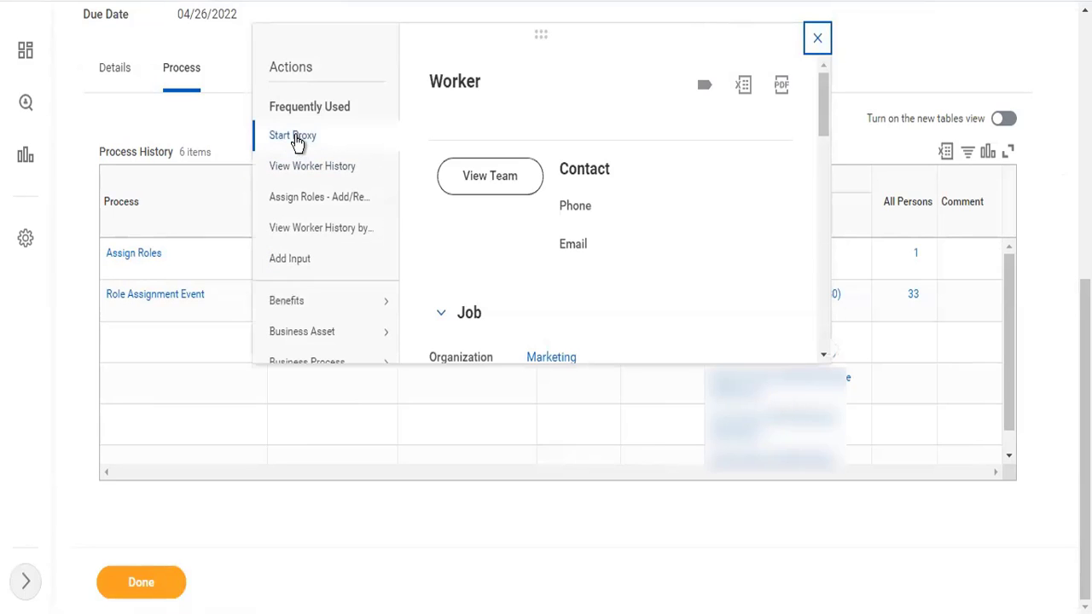
{"action": "left_click", "coordinate": [295, 136]}
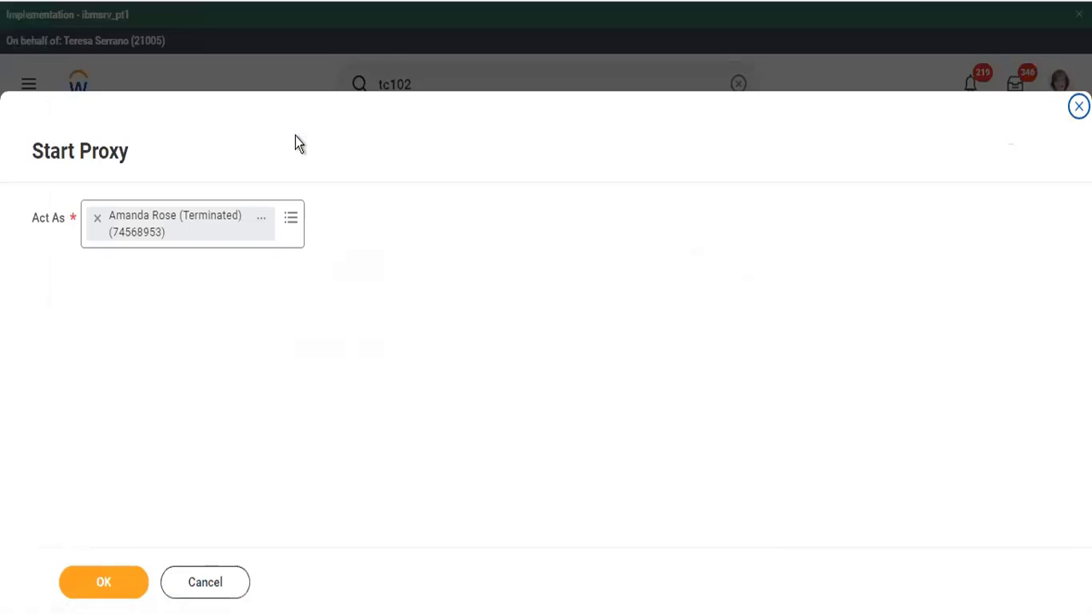
{"action": "left_click", "coordinate": [115, 584]}
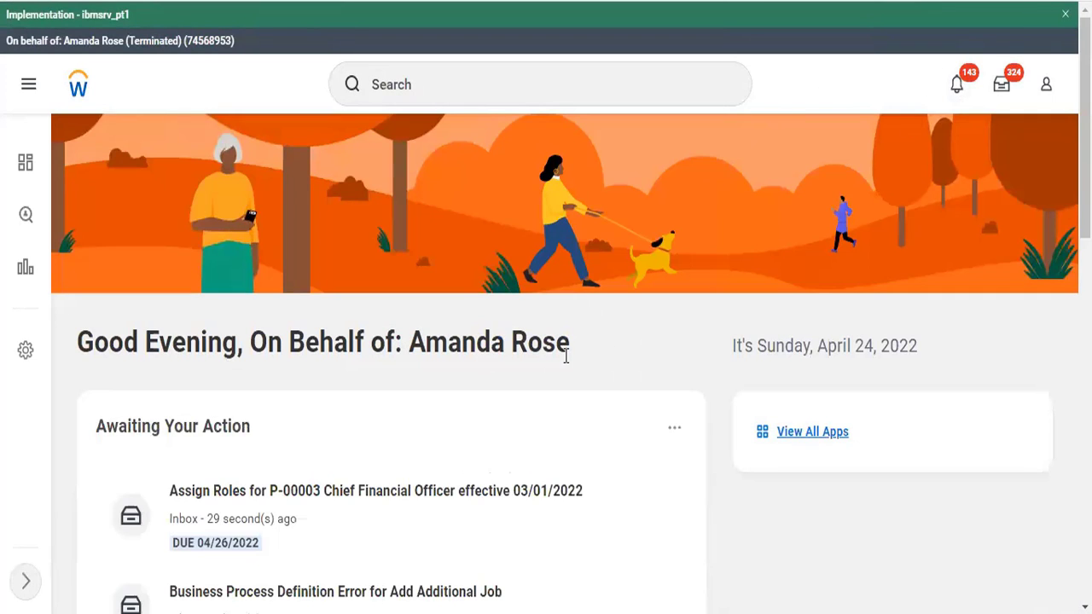
{"action": "left_click", "coordinate": [461, 534]}
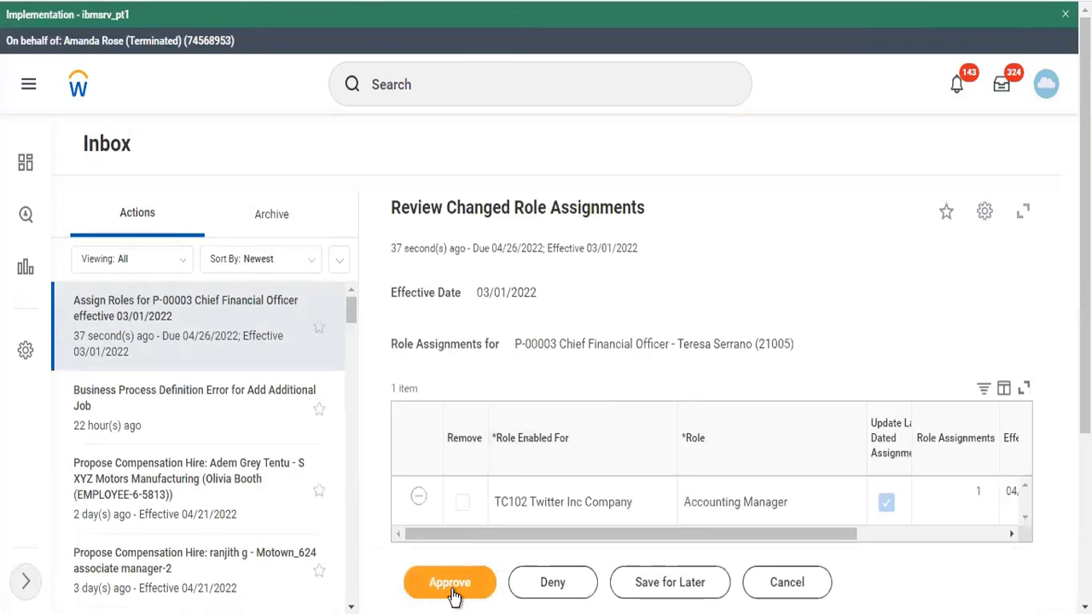
{"action": "left_click", "coordinate": [452, 589]}
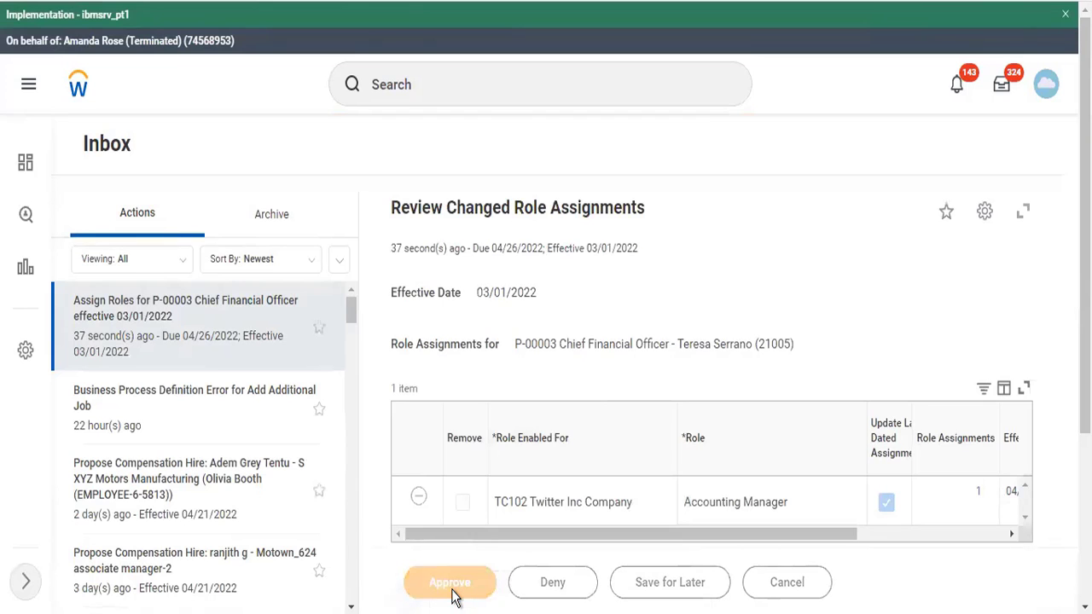
Step: Find the Start Proxy task with "start prox" and act as the Chief Financial Officer again
{"action": "left_click", "coordinate": [432, 92]}
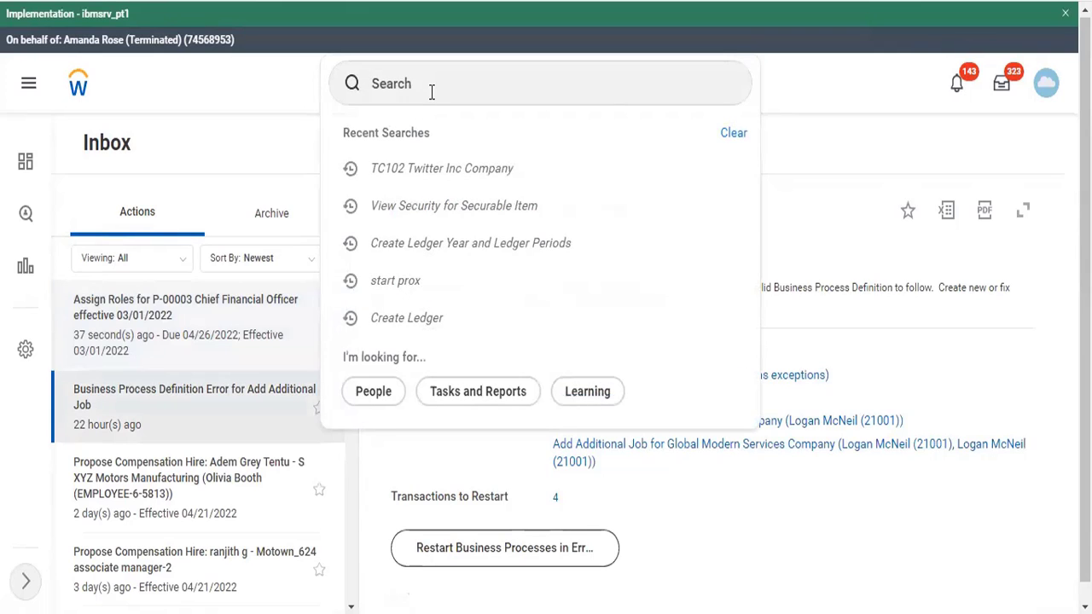
{"action": "left_click", "coordinate": [432, 92]}
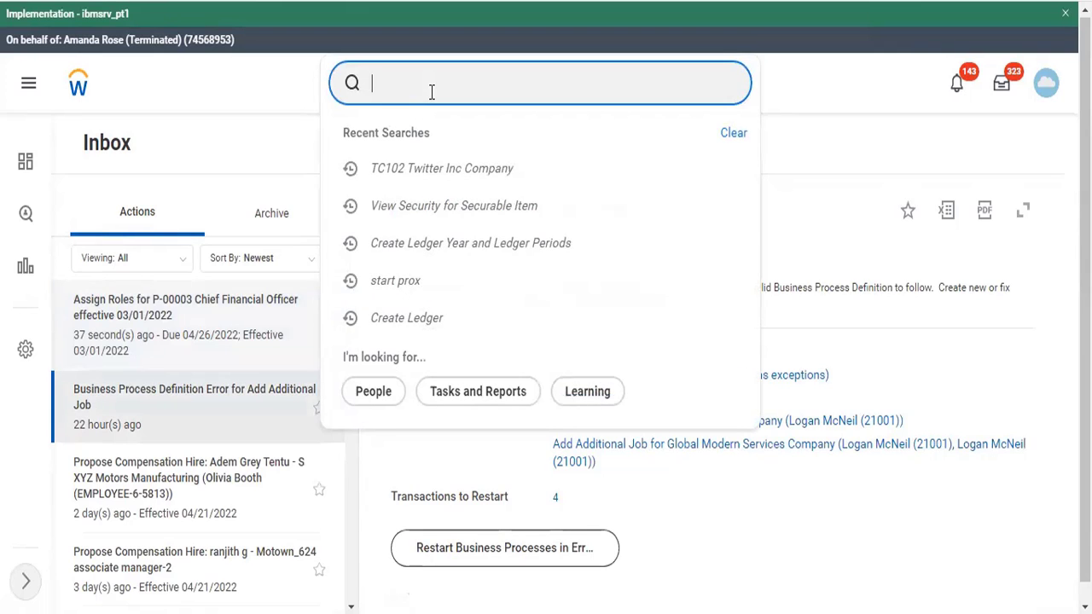
{"action": "type", "text": "start prox"}
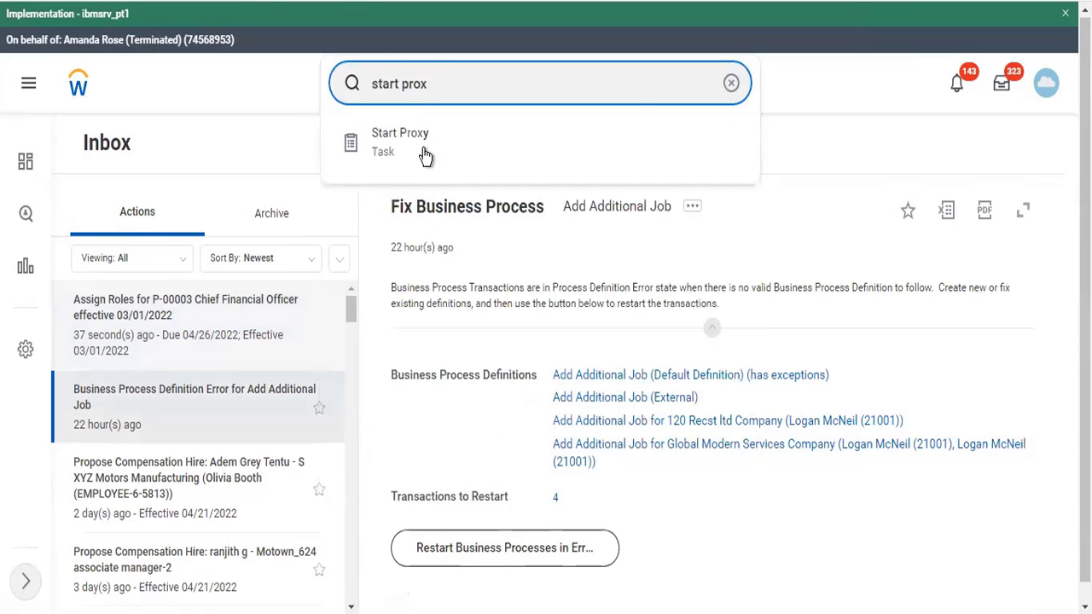
{"action": "left_click", "coordinate": [424, 157]}
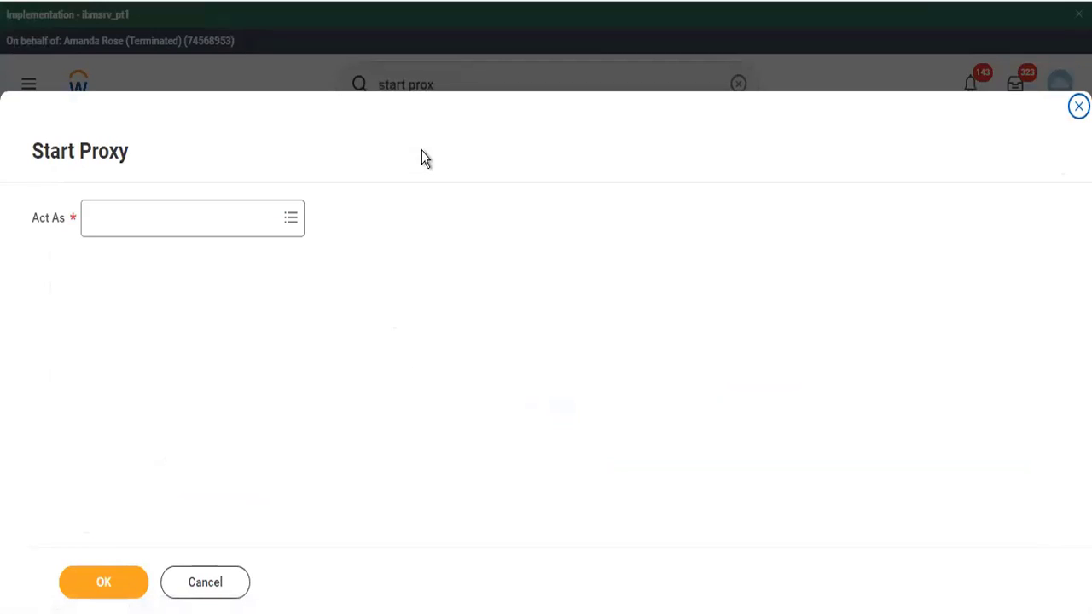
{"action": "left_click", "coordinate": [190, 214]}
{"action": "type", "text": "ter ser"}
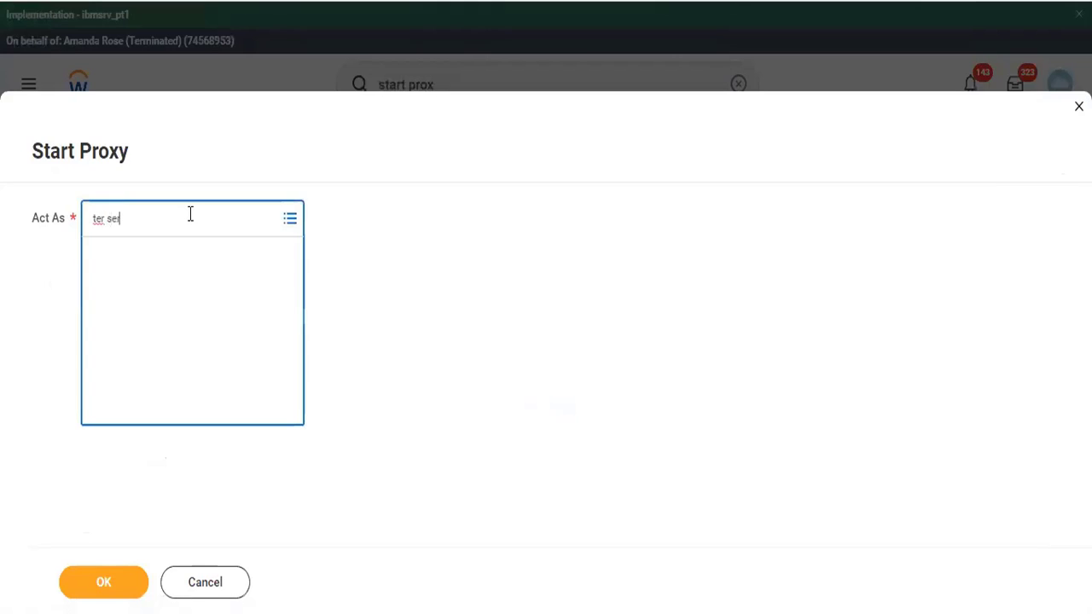
{"action": "left_click", "coordinate": [106, 585]}
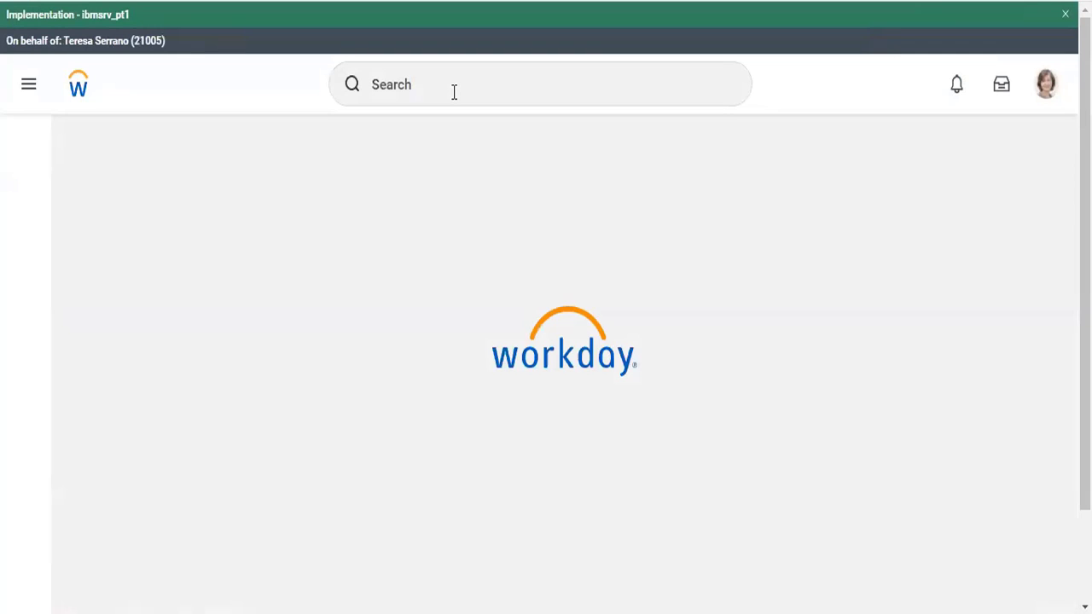
Step: Find the Create Ledger Year and Ledger Periods task with "cr ledger" and open it
{"action": "left_click", "coordinate": [454, 92]}
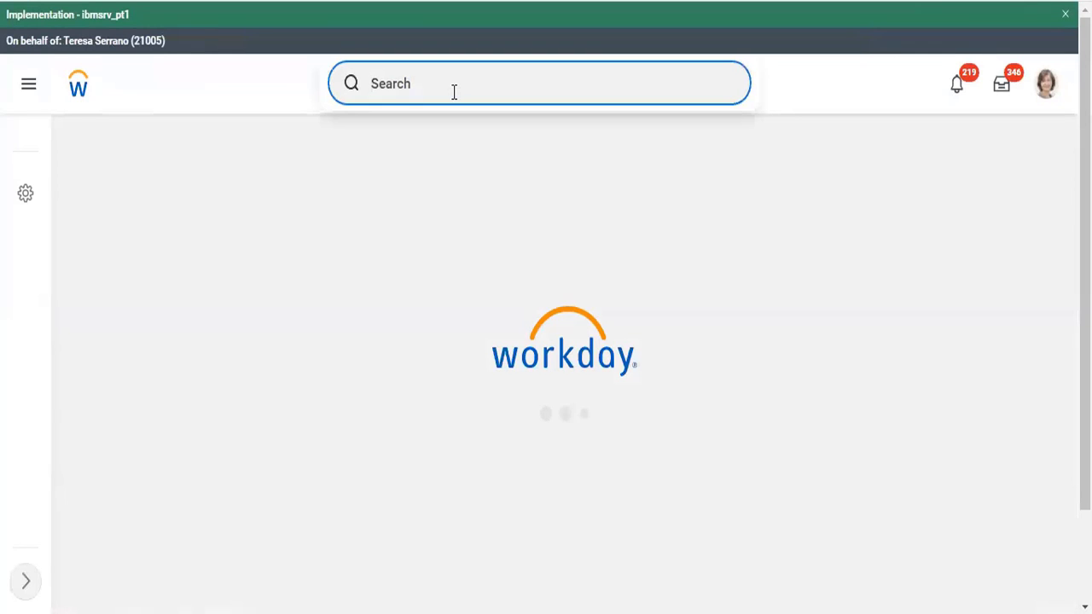
{"action": "type", "text": "cr o"}
{"action": "key", "text": "BackSpace"}
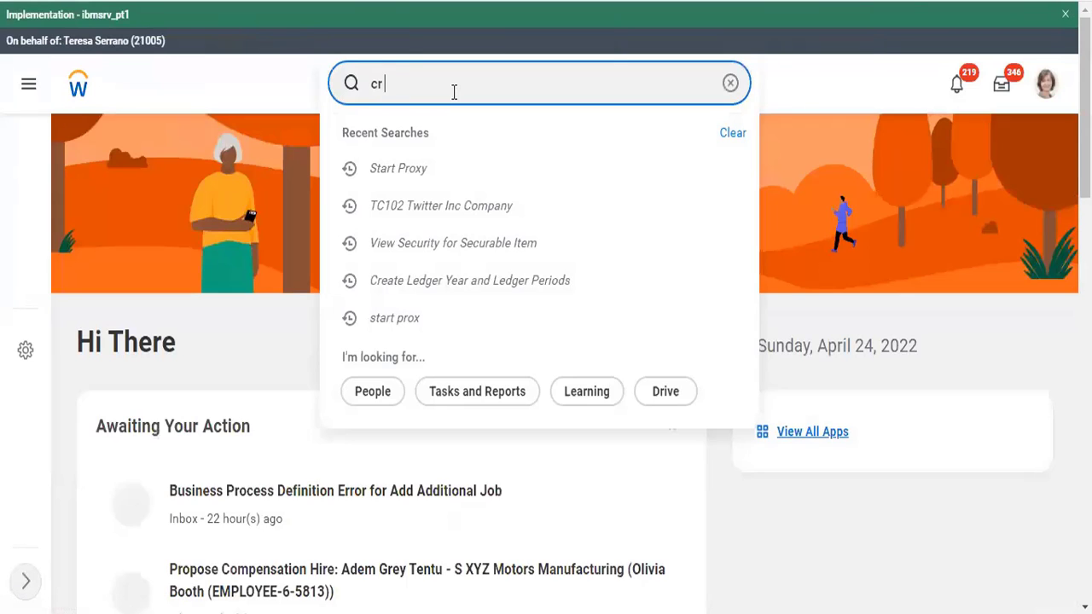
{"action": "type", "text": "ledger"}
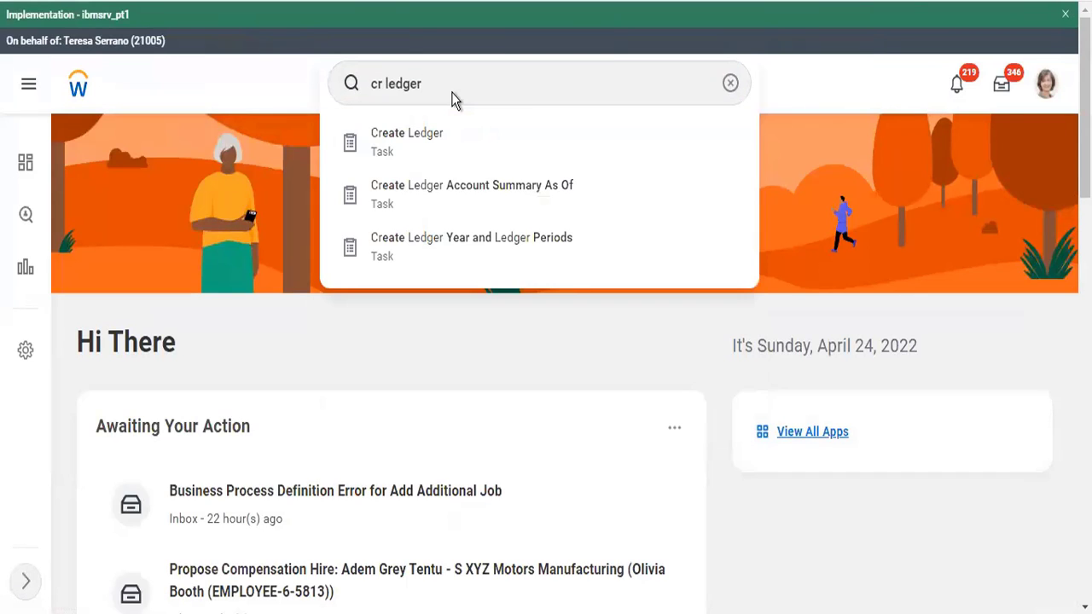
{"action": "scroll", "coordinate": [452, 93], "scroll_direction": "down", "scroll_amount": 1}
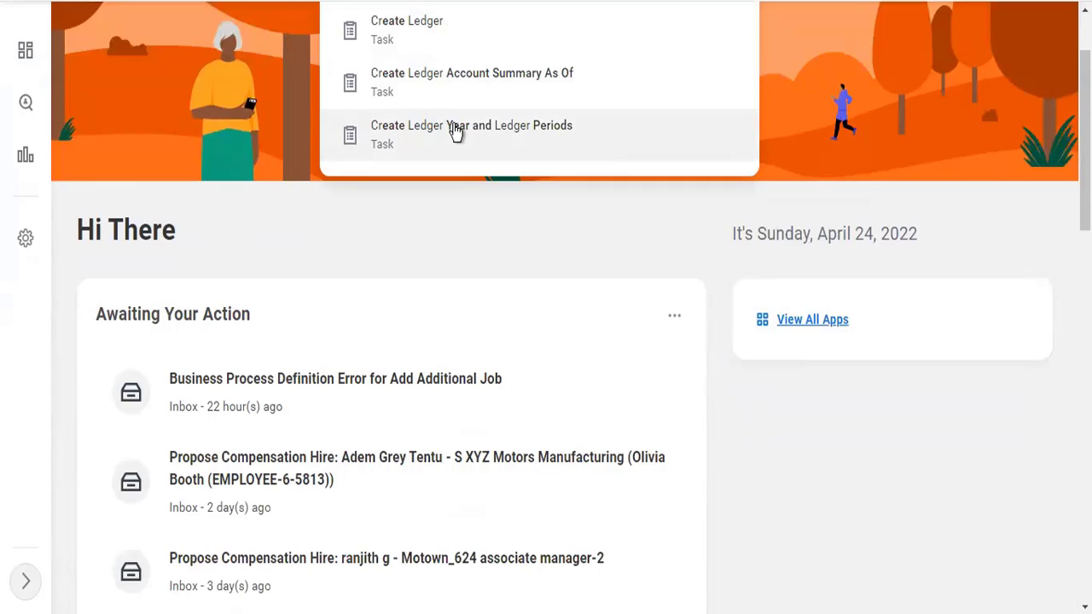
{"action": "left_click", "coordinate": [522, 180]}
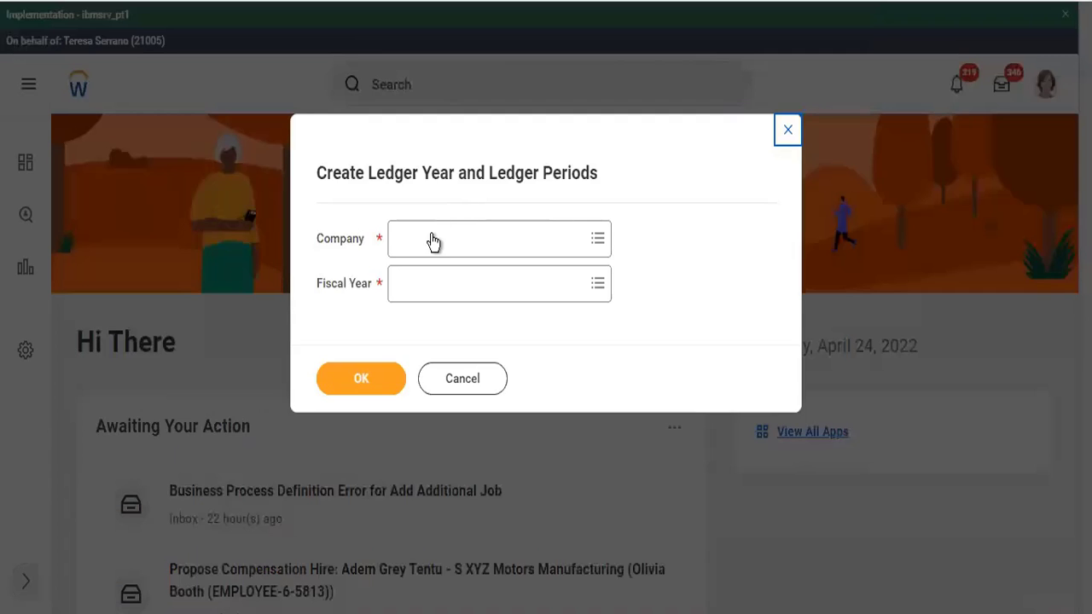
Step: Choose TC102 Twitter Inc Company with "tc102", check its selectable fiscal years by type, and discard the entries
{"action": "left_click", "coordinate": [432, 237]}
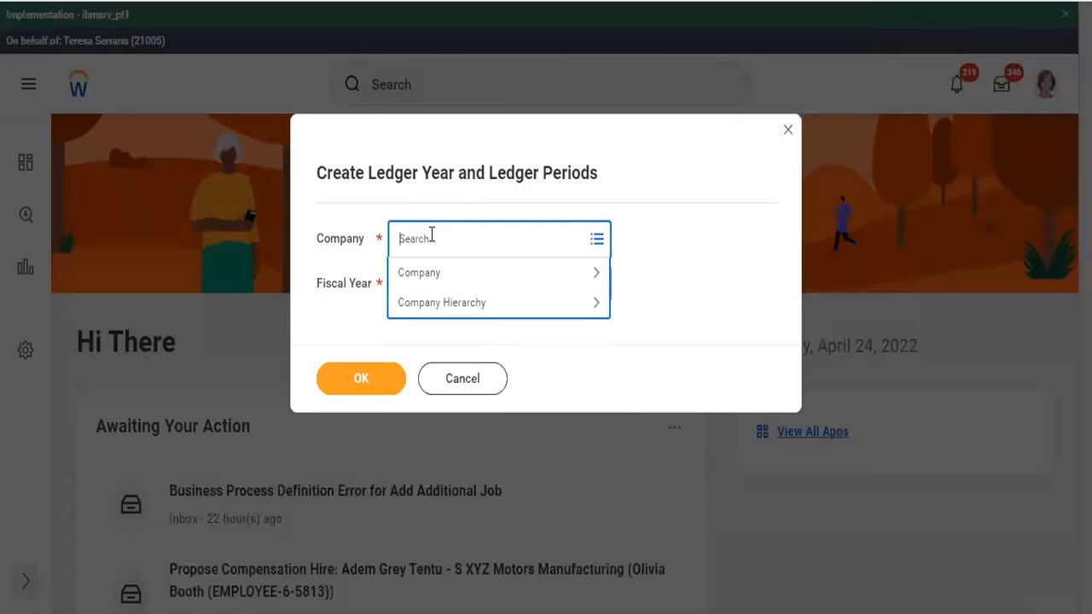
{"action": "type", "text": "tc102"}
{"action": "key", "text": "Return"}
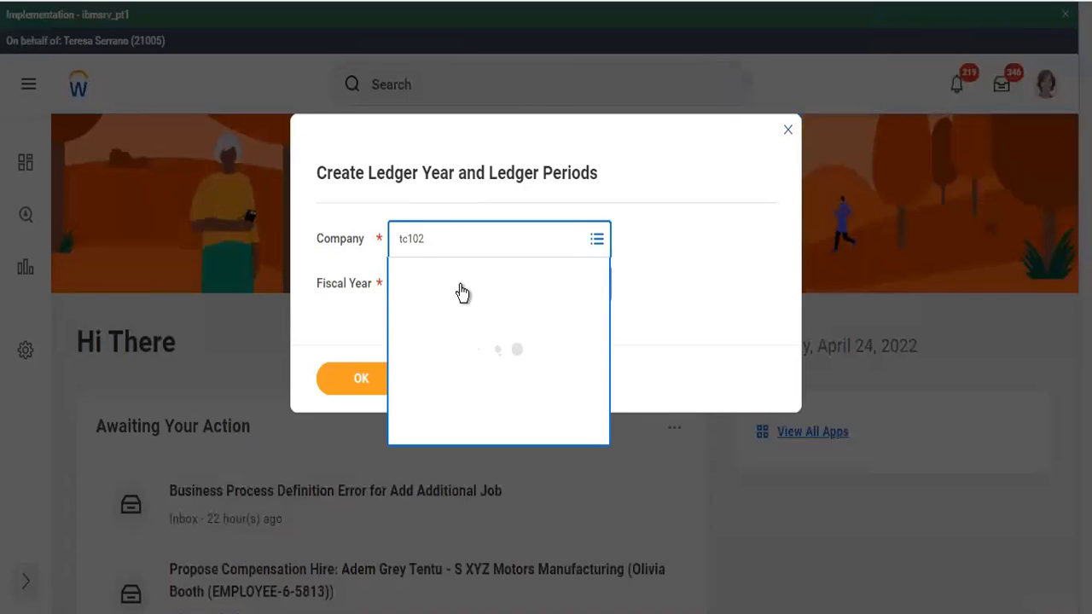
{"action": "left_click", "coordinate": [462, 284]}
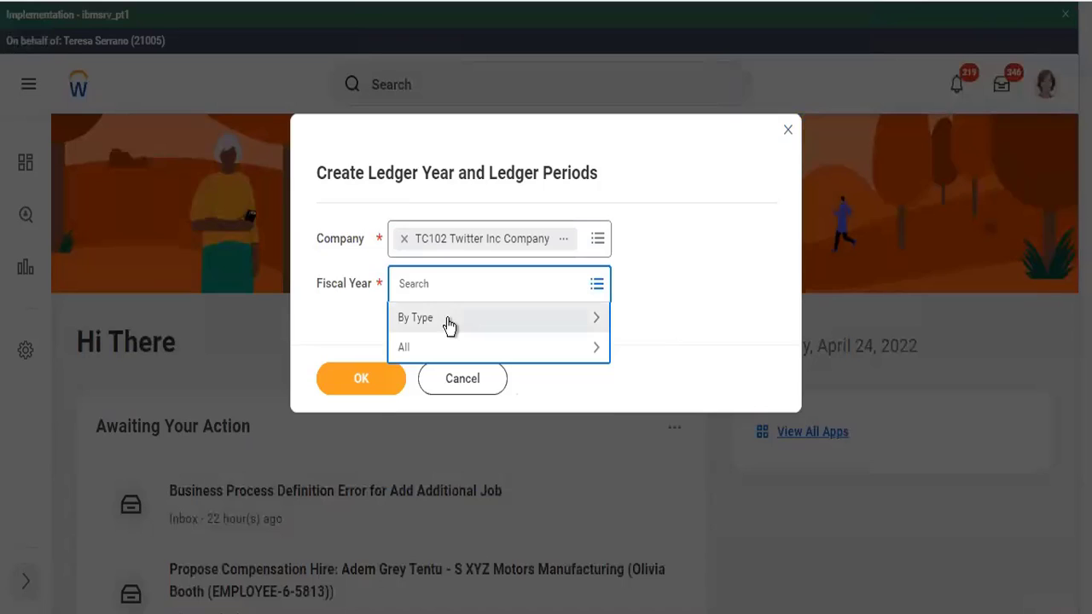
{"action": "left_click", "coordinate": [448, 321]}
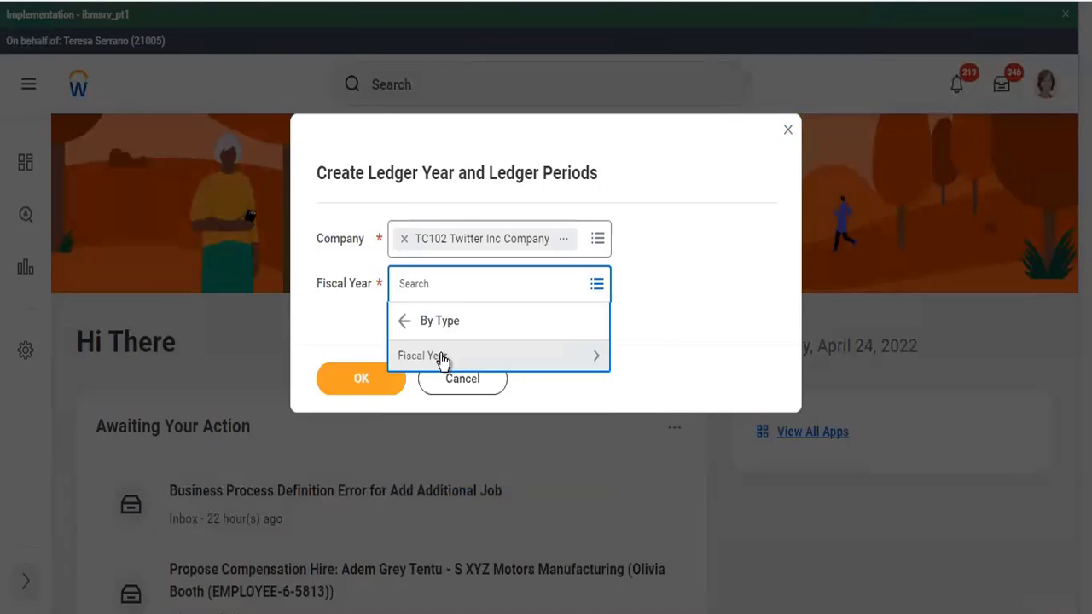
{"action": "left_click", "coordinate": [440, 357]}
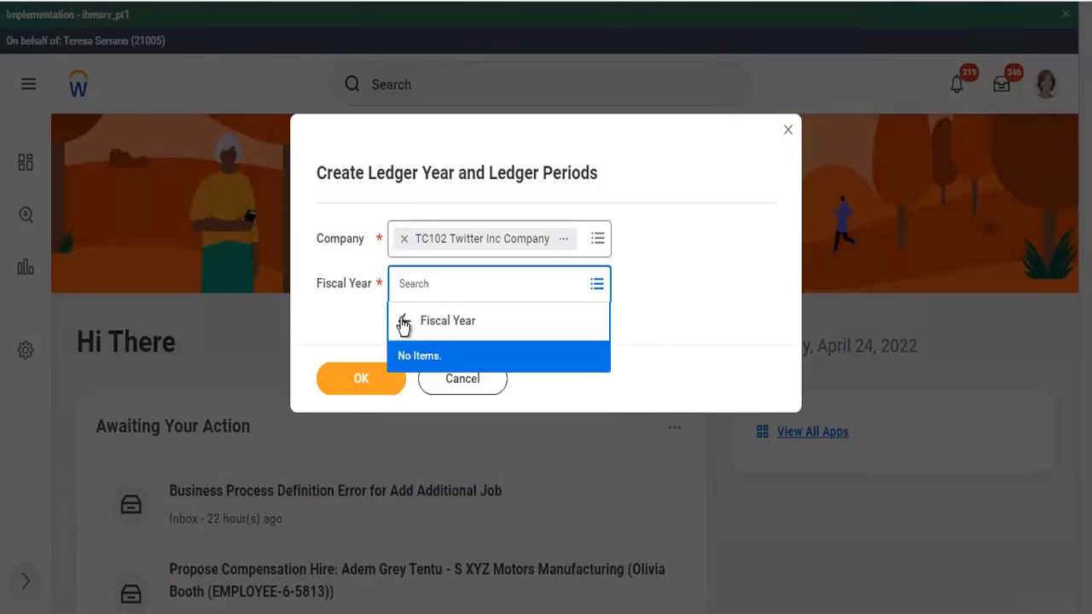
{"action": "left_click", "coordinate": [404, 323]}
{"action": "left_click", "coordinate": [404, 323]}
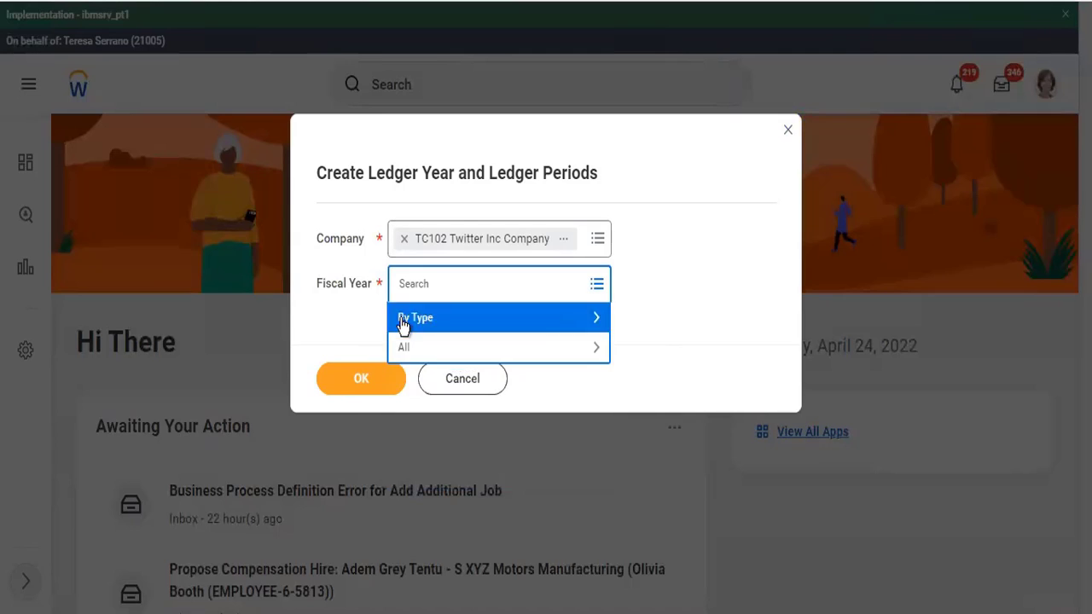
{"action": "left_click", "coordinate": [465, 383]}
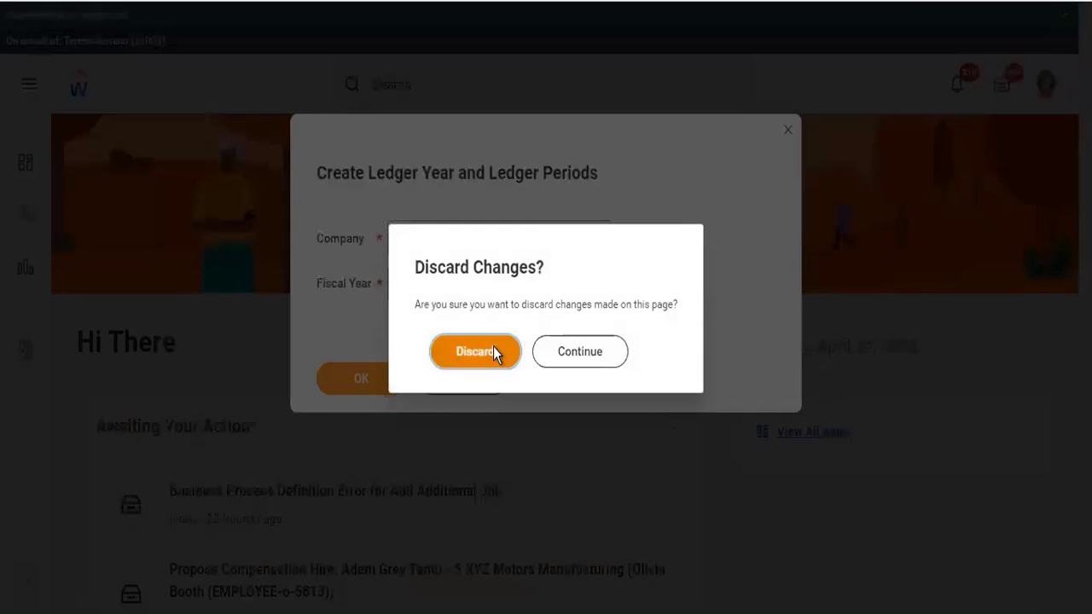
{"action": "left_click", "coordinate": [495, 354]}
Step: Find the Mass Update Ledger Period Status task with "mass update led" and open it
{"action": "left_click", "coordinate": [492, 83]}
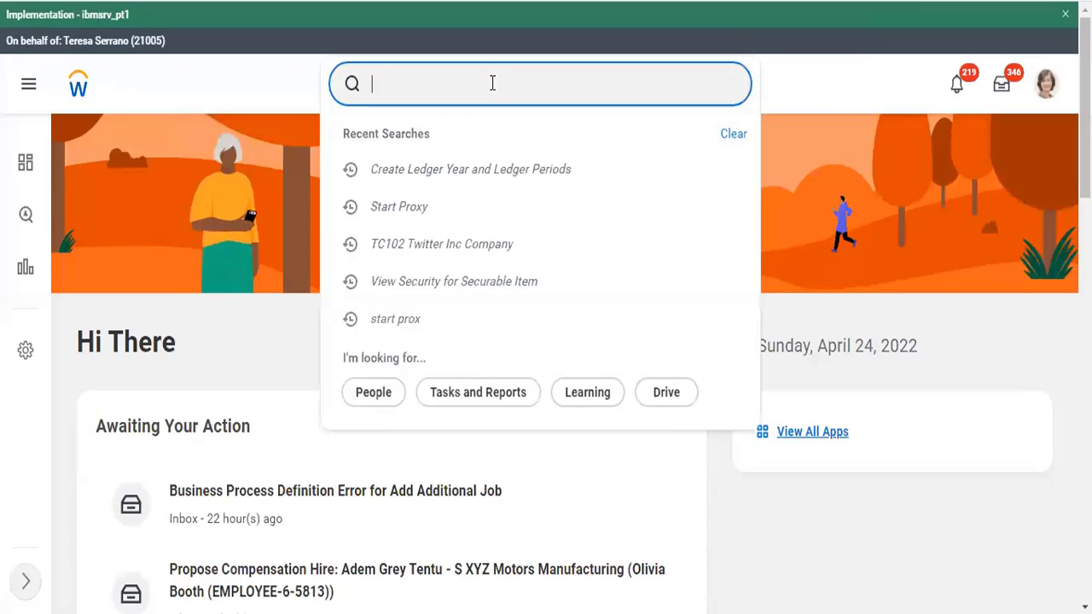
{"action": "type", "text": "n"}
{"action": "key", "text": "BackSpace"}
{"action": "type", "text": "mass update led"}
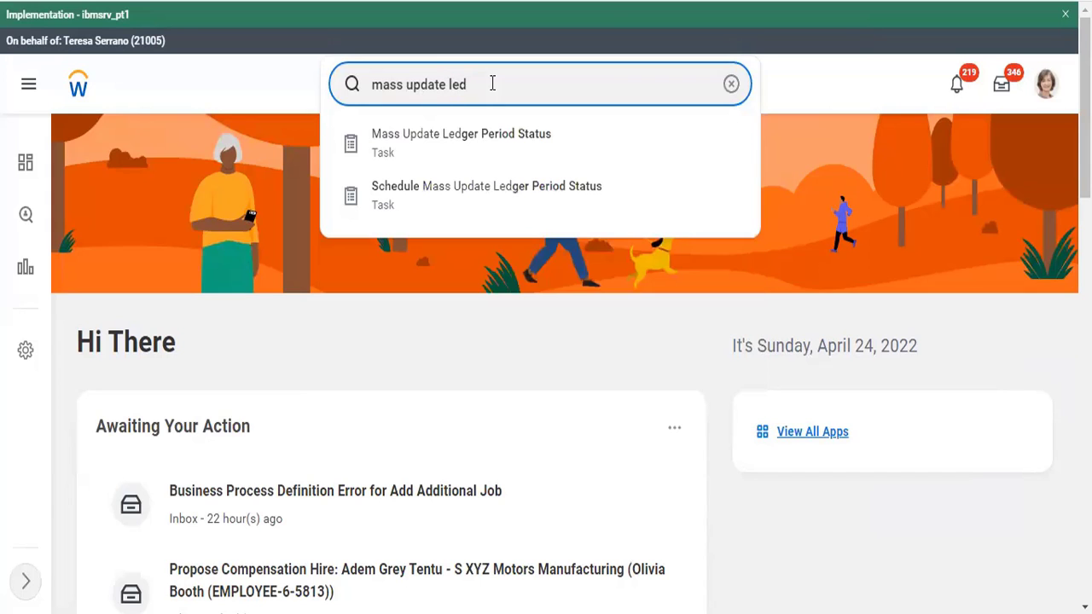
{"action": "key", "text": "Down"}
{"action": "key", "text": "Return"}
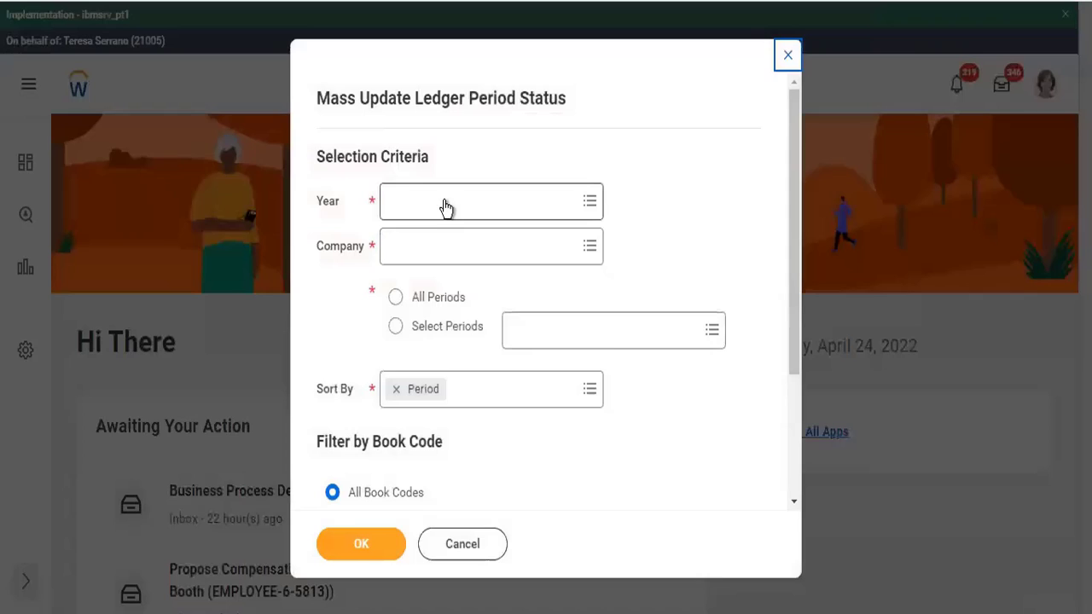
Step: Search the ledger years for "2022" and choose 2022 Standard Corporate Schedule as the year to update
{"action": "left_click", "coordinate": [445, 202]}
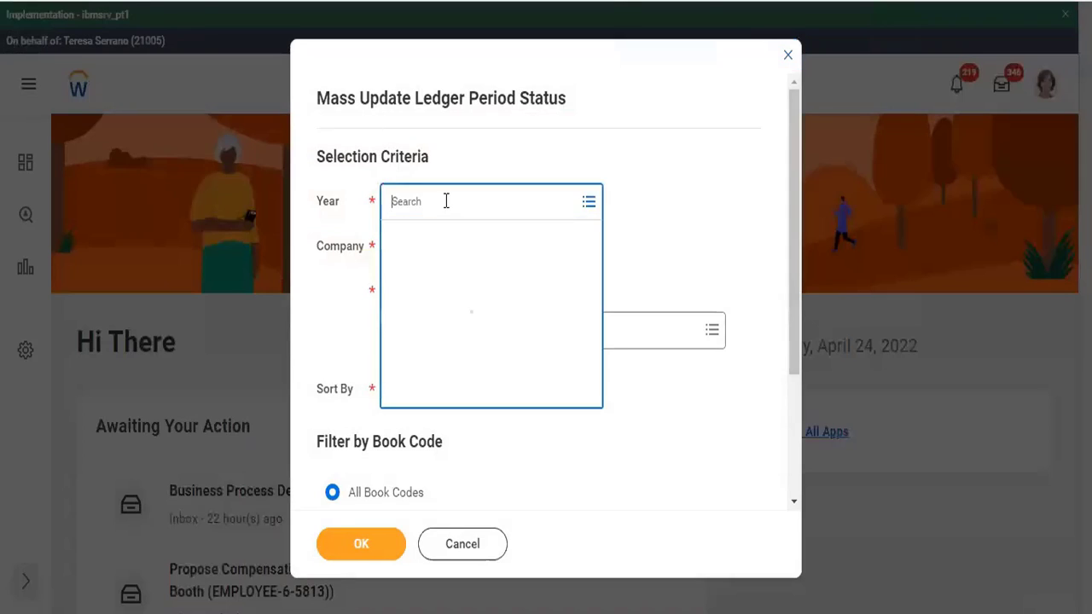
{"action": "type", "text": "202"}
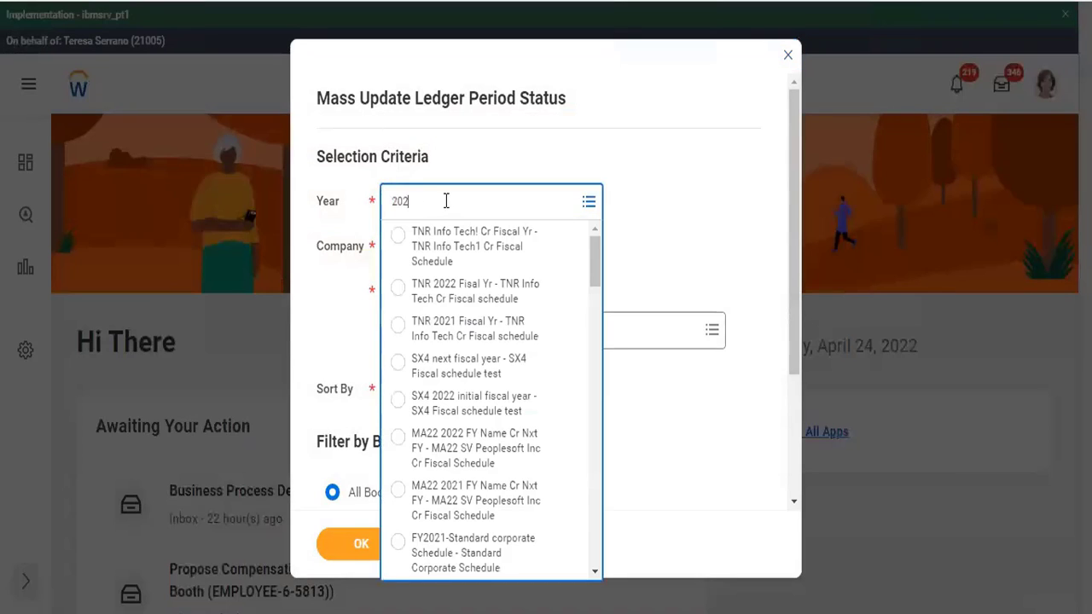
{"action": "type", "text": "2"}
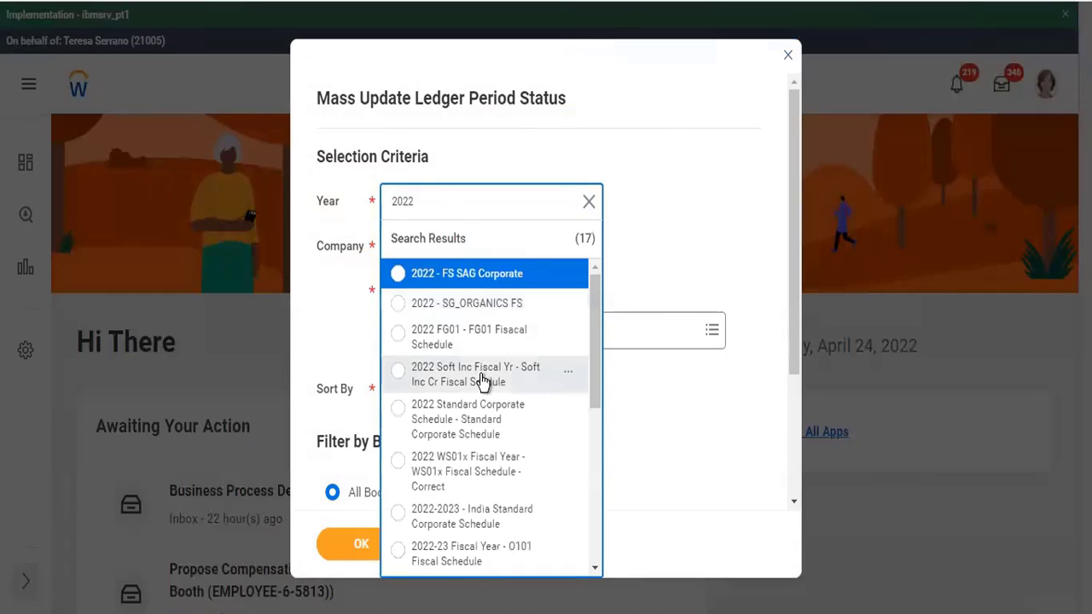
{"action": "left_click", "coordinate": [480, 422]}
Step: Try to find company "tc102" by search and in the company list, and discard the ledger period update entries
{"action": "left_click", "coordinate": [427, 273]}
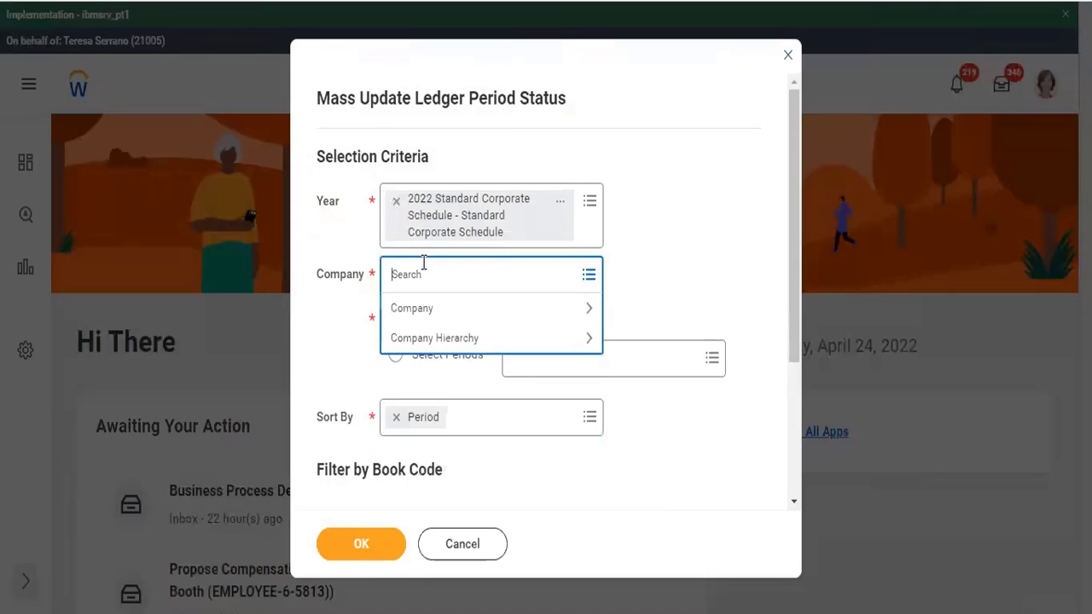
{"action": "type", "text": "tc102"}
{"action": "key", "text": "Return"}
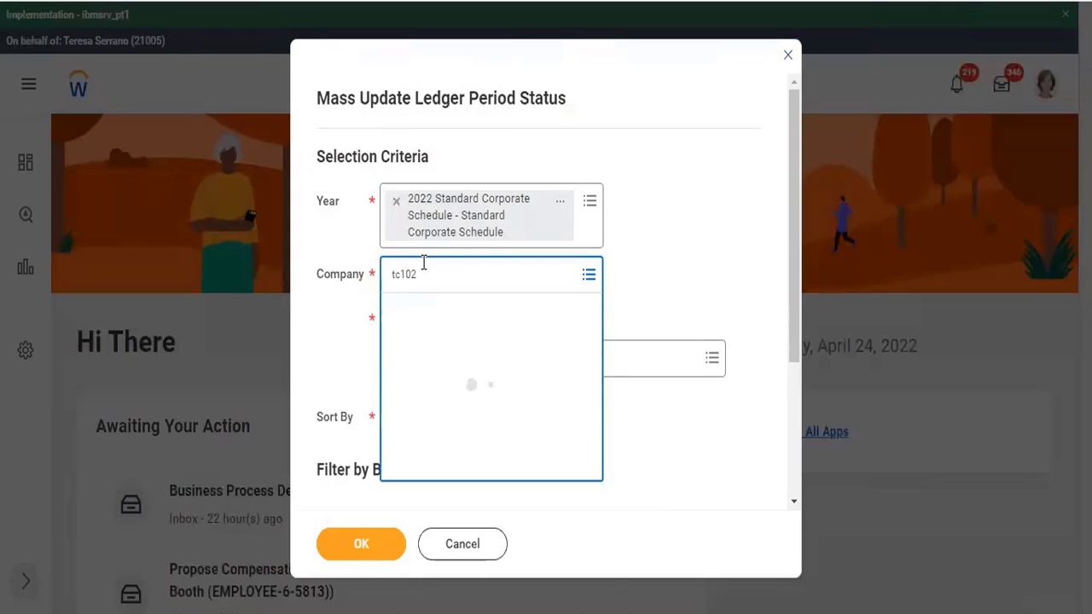
{"action": "left_click", "coordinate": [425, 348]}
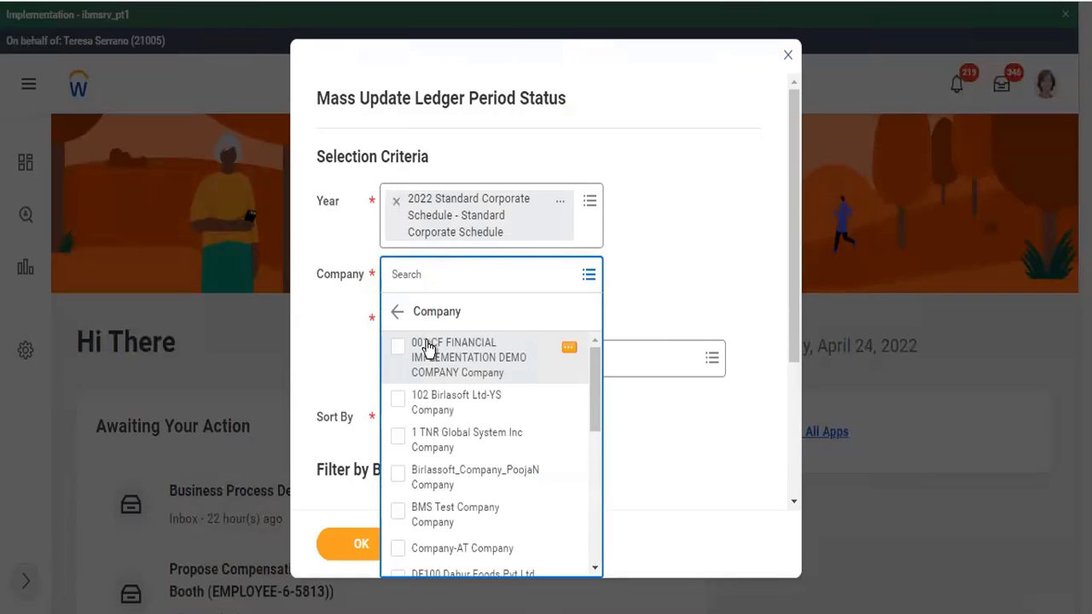
{"action": "scroll", "coordinate": [459, 510], "scroll_direction": "down", "scroll_amount": 5}
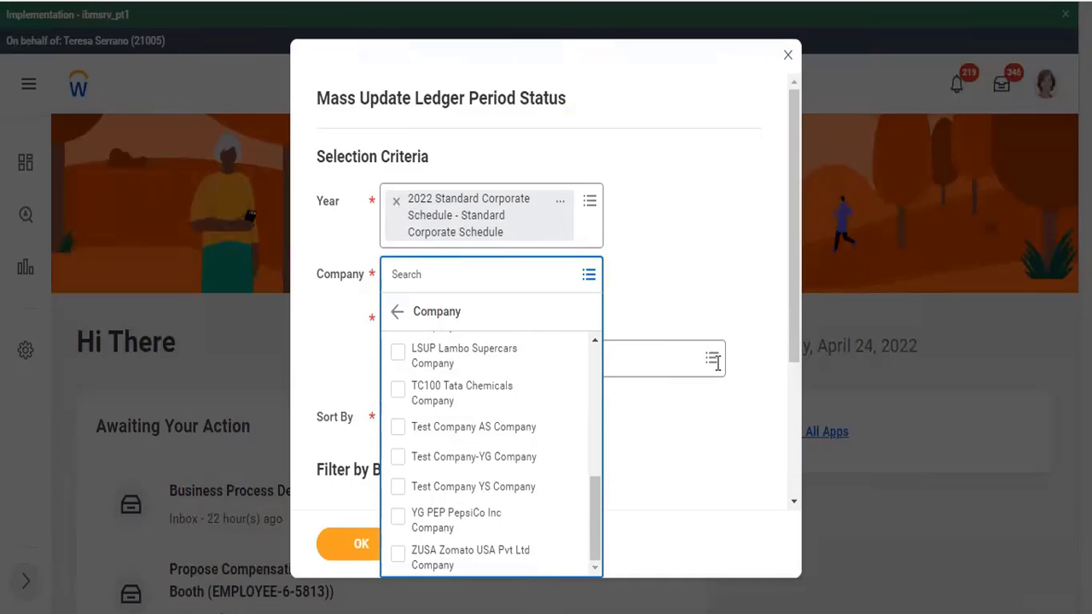
{"action": "left_click", "coordinate": [397, 313]}
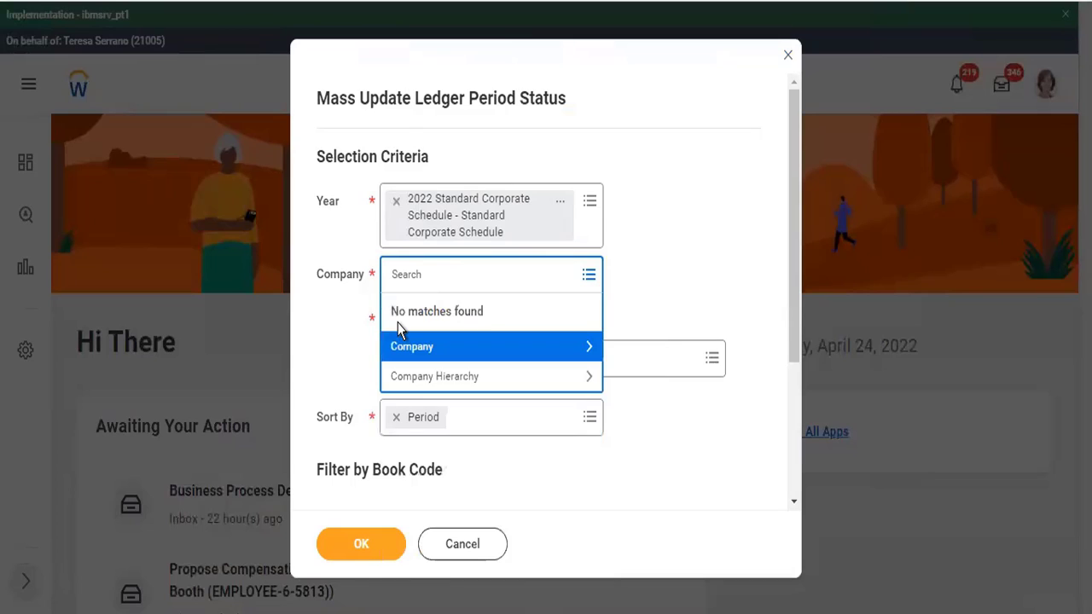
{"action": "left_click", "coordinate": [578, 458]}
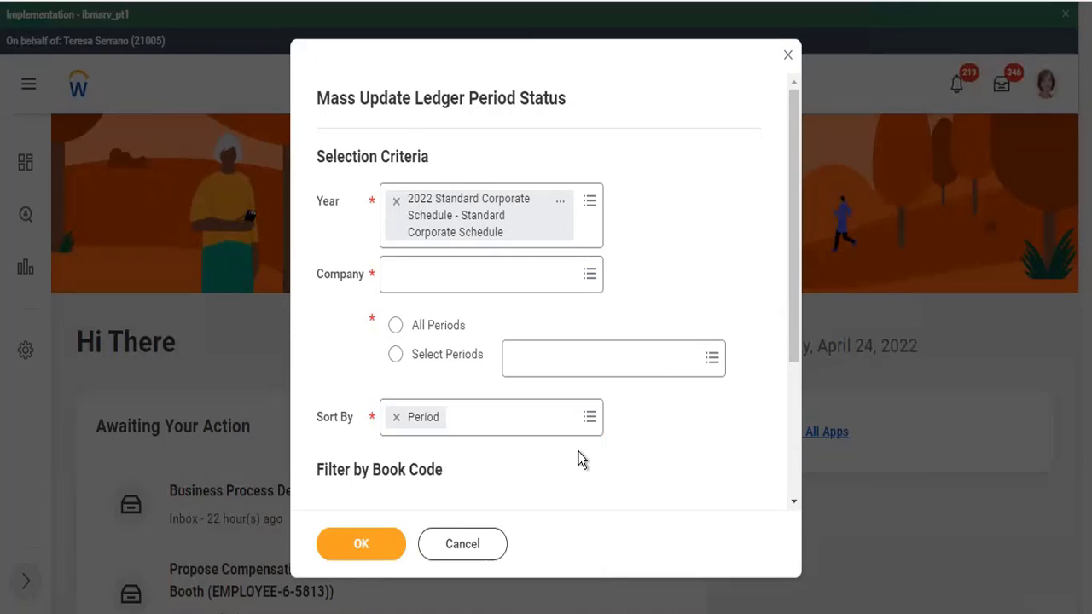
{"action": "left_click", "coordinate": [450, 541]}
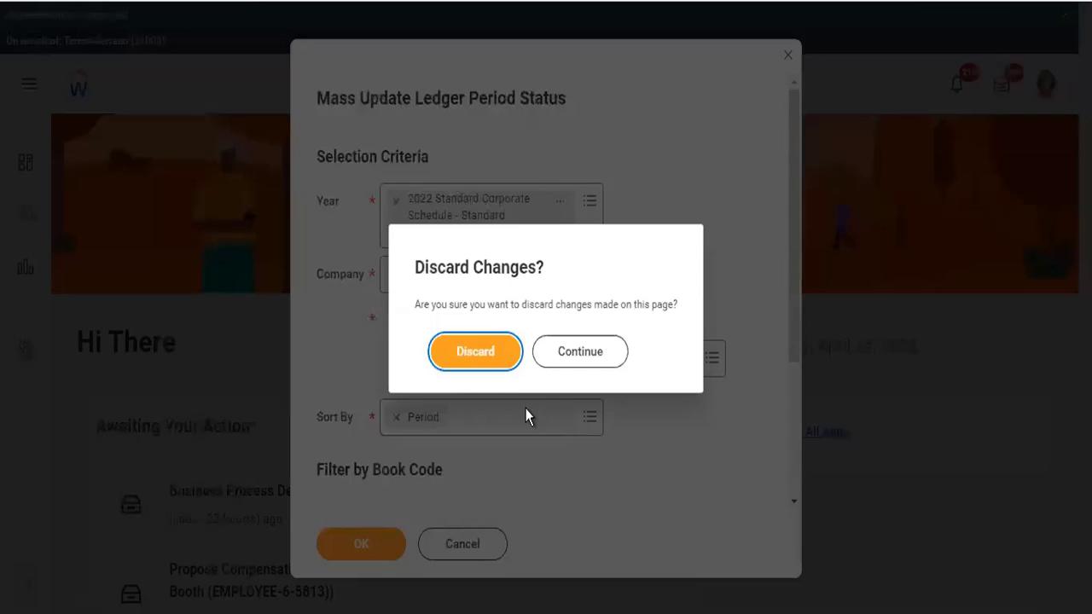
{"action": "left_click", "coordinate": [491, 357]}
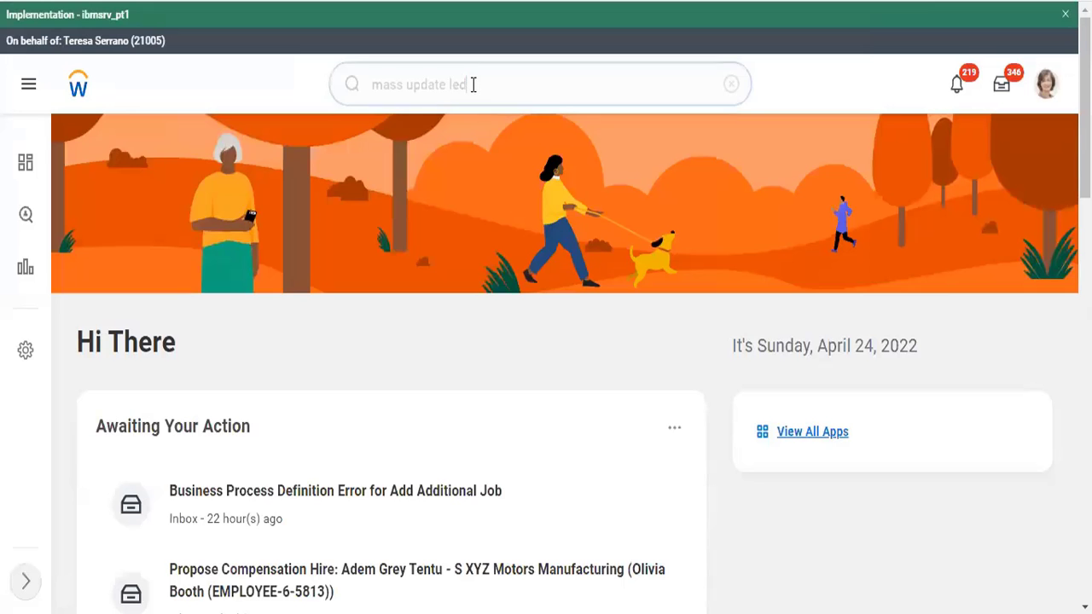
Step: Search for the San Francisco HRBP by name and start adding or removing that worker's roles
{"action": "left_click_drag", "start_coordinate": [473, 85], "coordinate": [330, 94]}
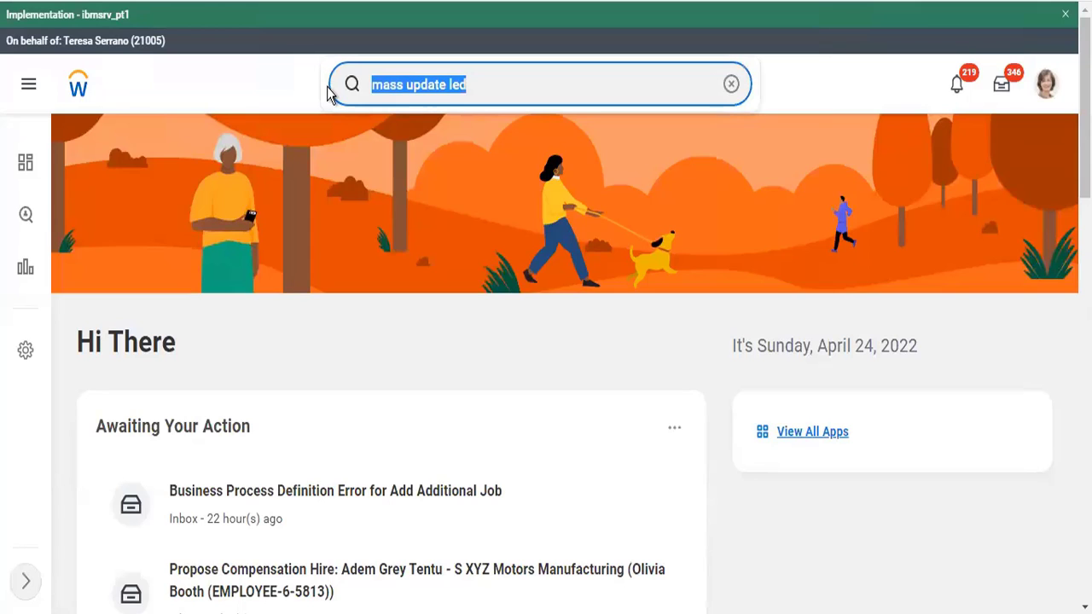
{"action": "type", "text": "logan mc"}
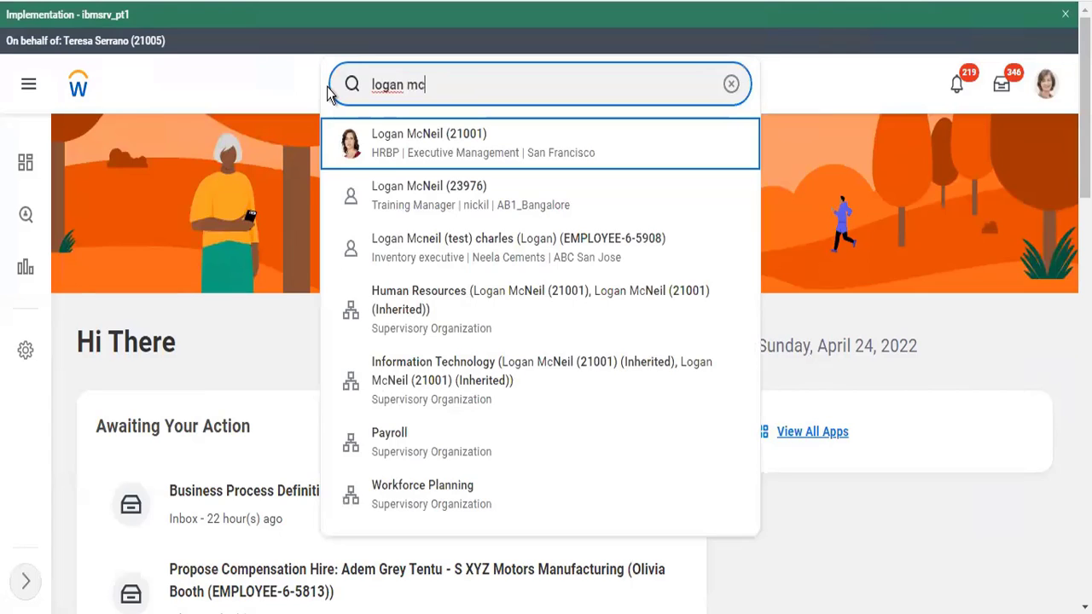
{"action": "key", "text": "Return"}
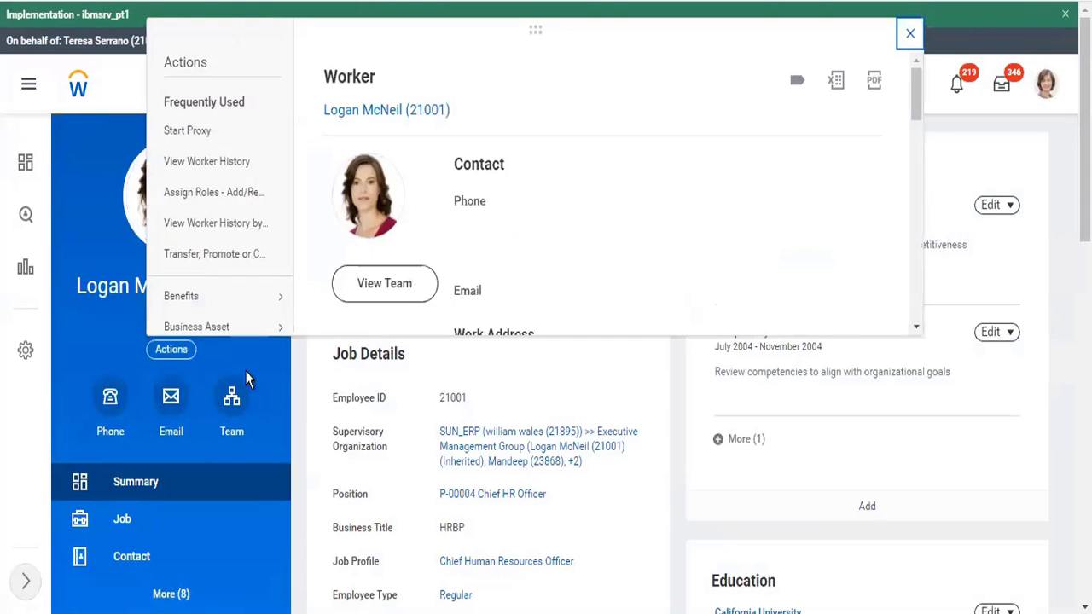
{"action": "left_click", "coordinate": [226, 193]}
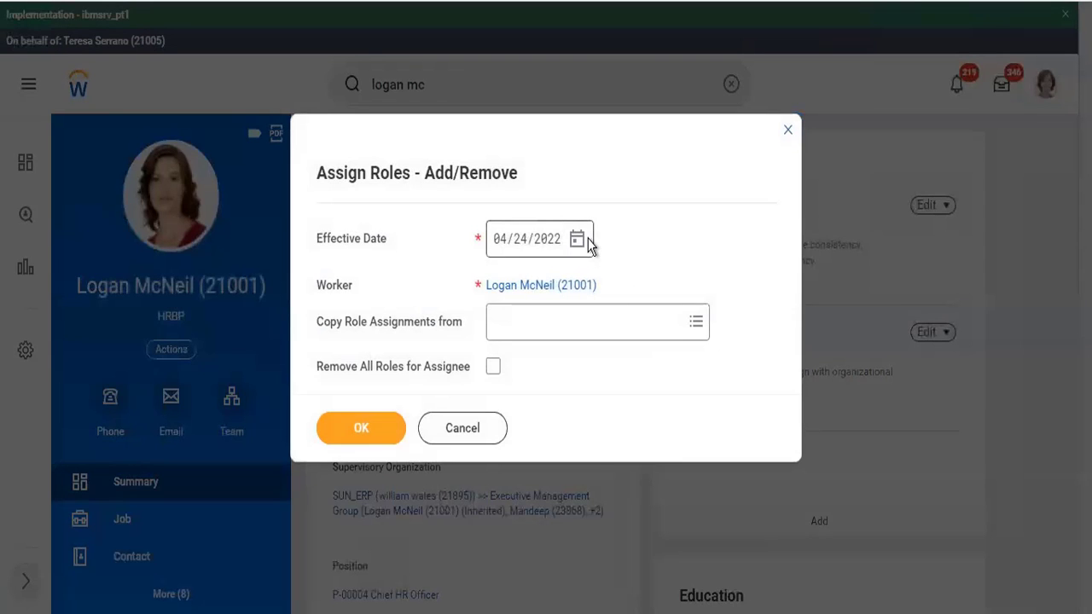
Step: Try to proceed with the HRBP's role assignment using an effective date of 04/18/2022
{"action": "left_click", "coordinate": [577, 242]}
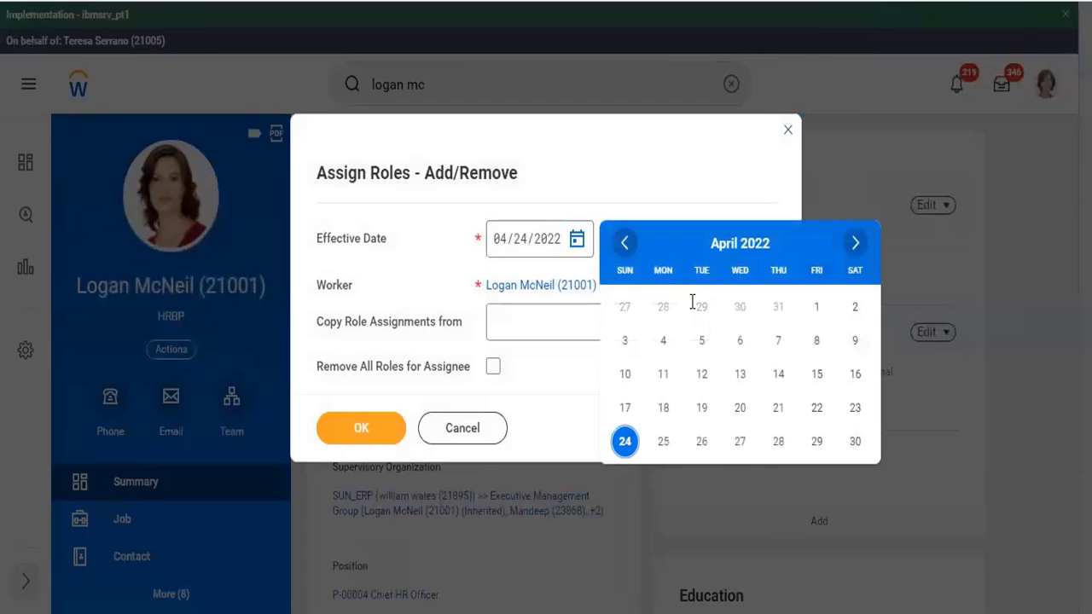
{"action": "left_click", "coordinate": [663, 413]}
{"action": "left_click", "coordinate": [362, 432]}
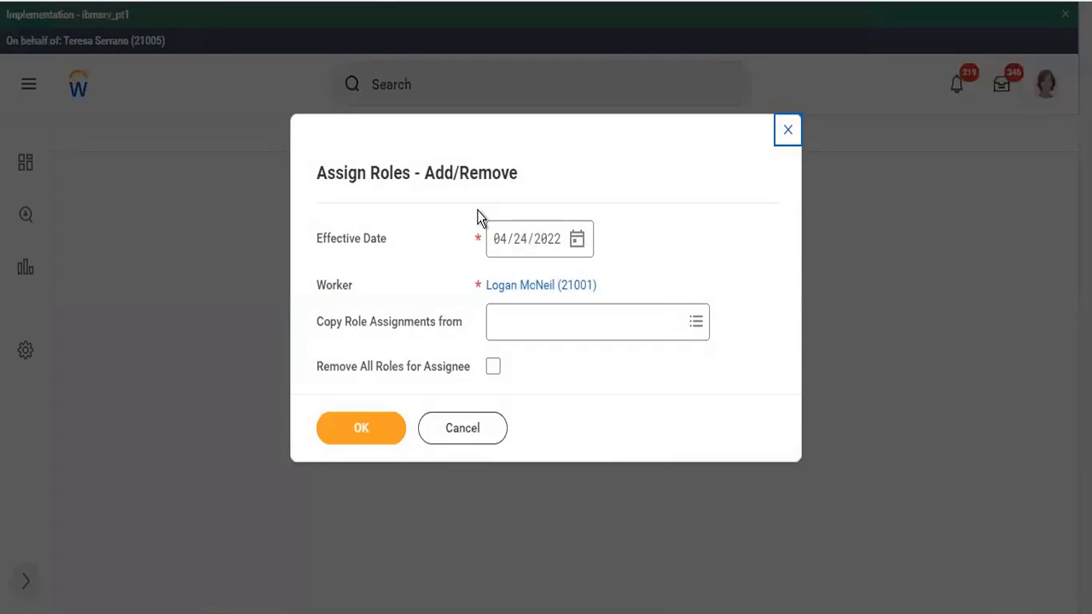
Step: Retry the HRBP's role assignment with effective date 04/19/2022, cancel the pending request and close the form
{"action": "left_click", "coordinate": [580, 239]}
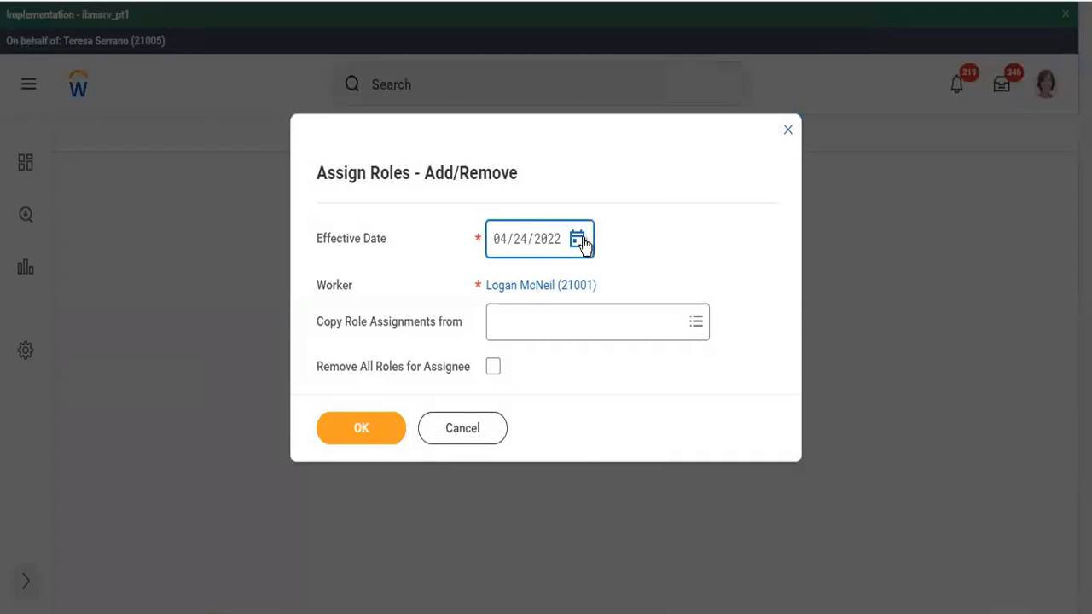
{"action": "left_click", "coordinate": [579, 241]}
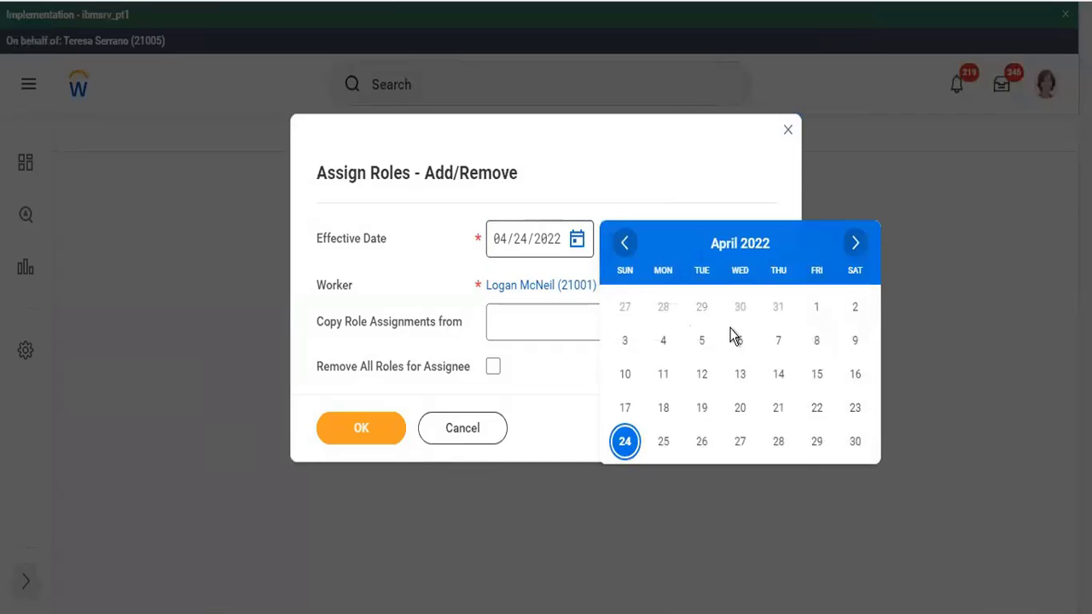
{"action": "left_click", "coordinate": [704, 407]}
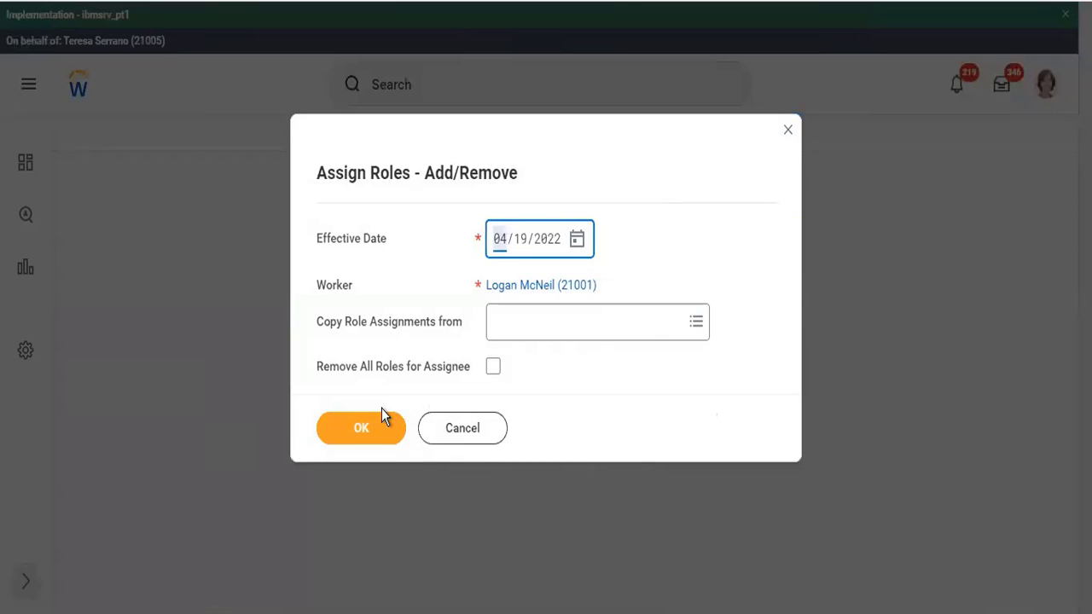
{"action": "left_click", "coordinate": [382, 442]}
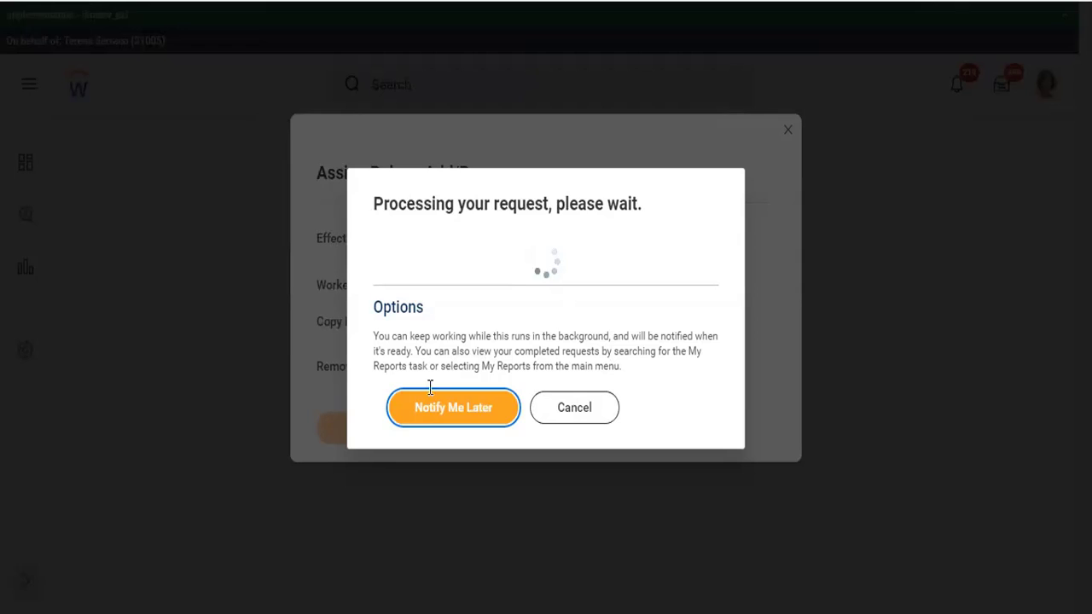
{"action": "left_click", "coordinate": [580, 415]}
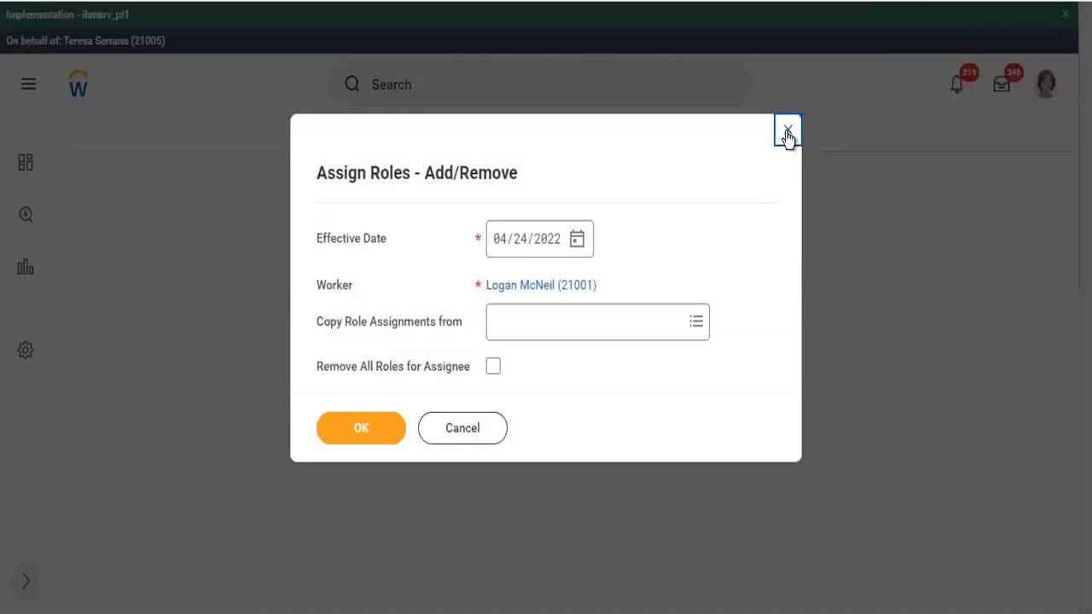
{"action": "left_click", "coordinate": [787, 134]}
Step: Search by first name for the Customer Service Representative in Auckland and start adding or removing that worker's roles
{"action": "left_click", "coordinate": [411, 91]}
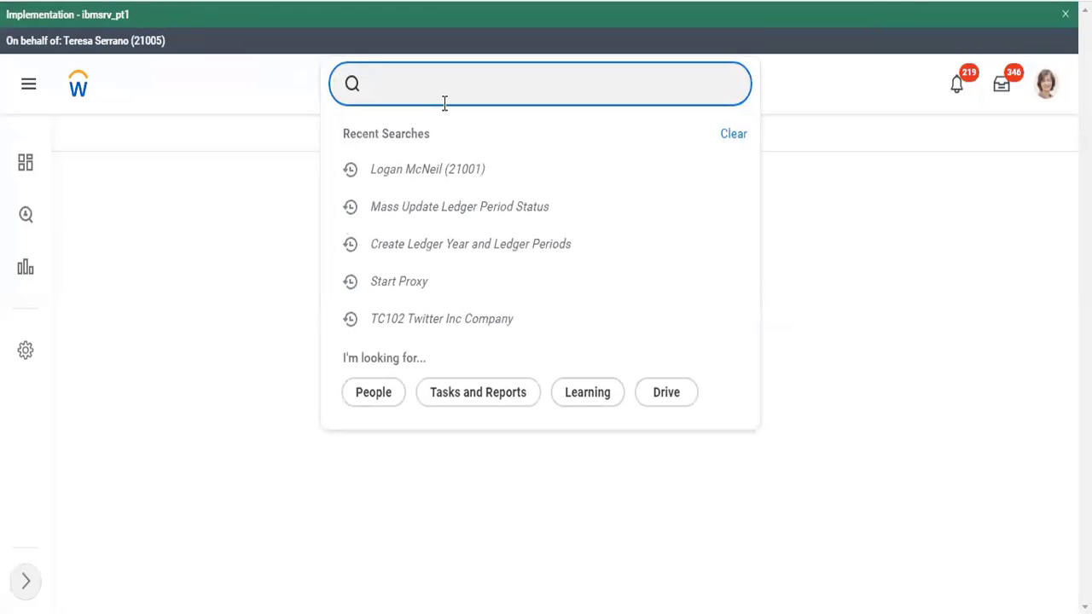
{"action": "type", "text": "r"}
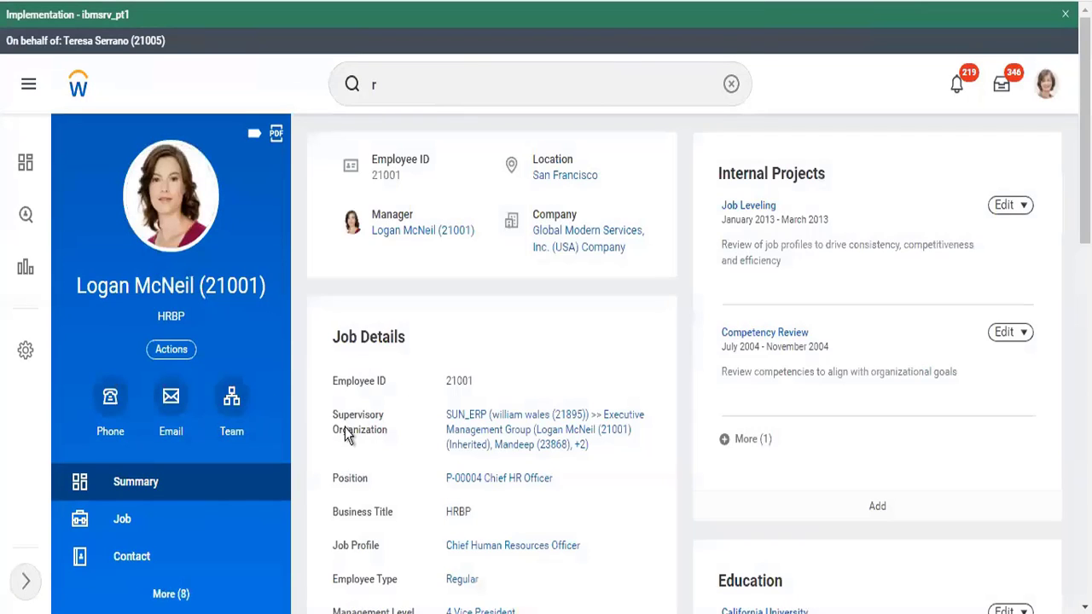
{"action": "left_click", "coordinate": [447, 88]}
{"action": "type", "text": "ichard"}
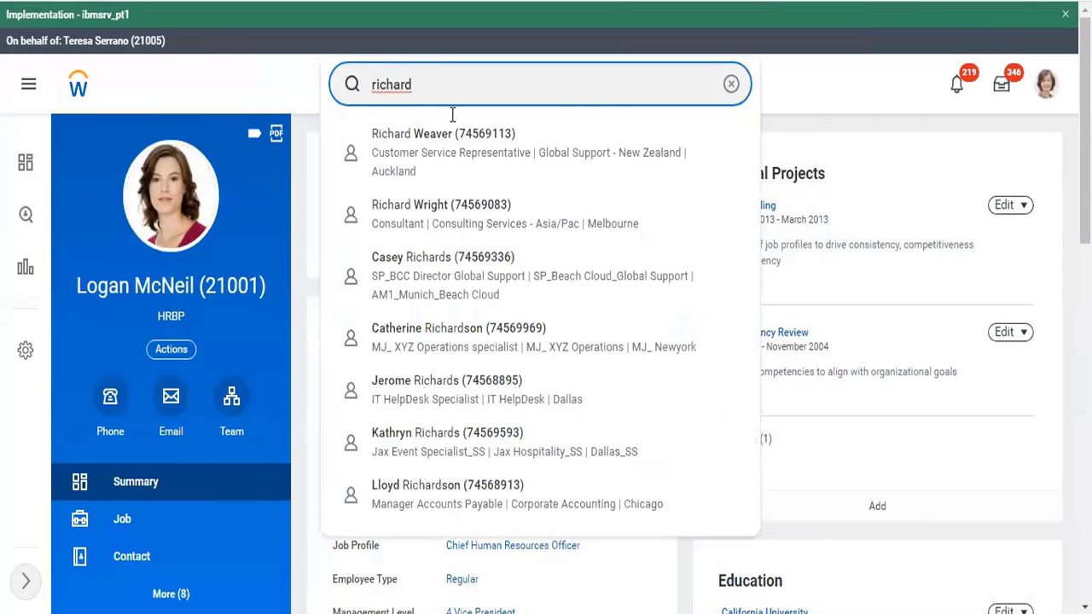
{"action": "left_click", "coordinate": [462, 168]}
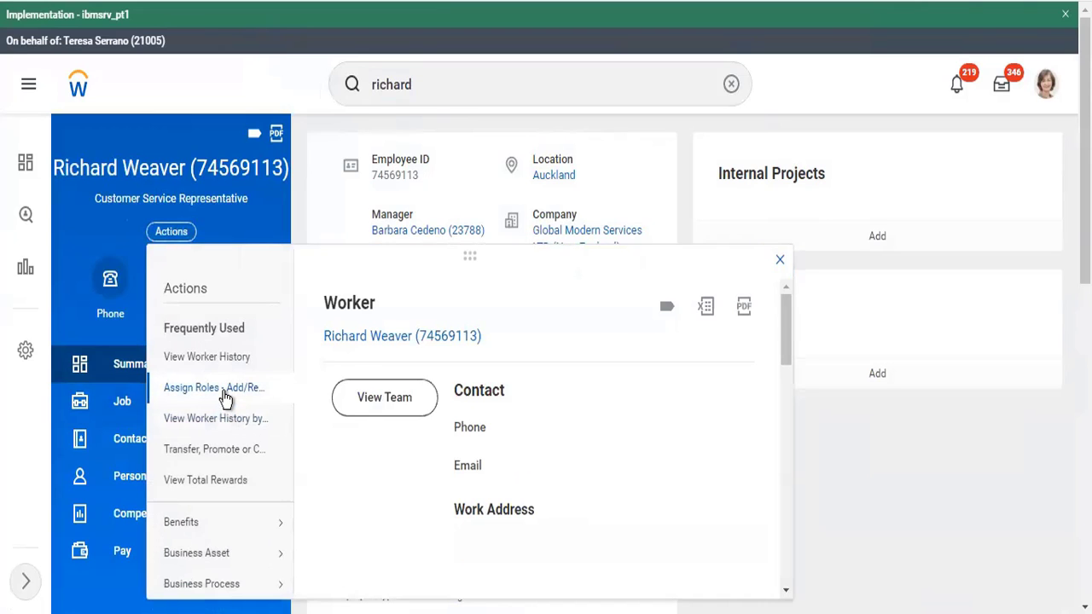
{"action": "left_click", "coordinate": [223, 393]}
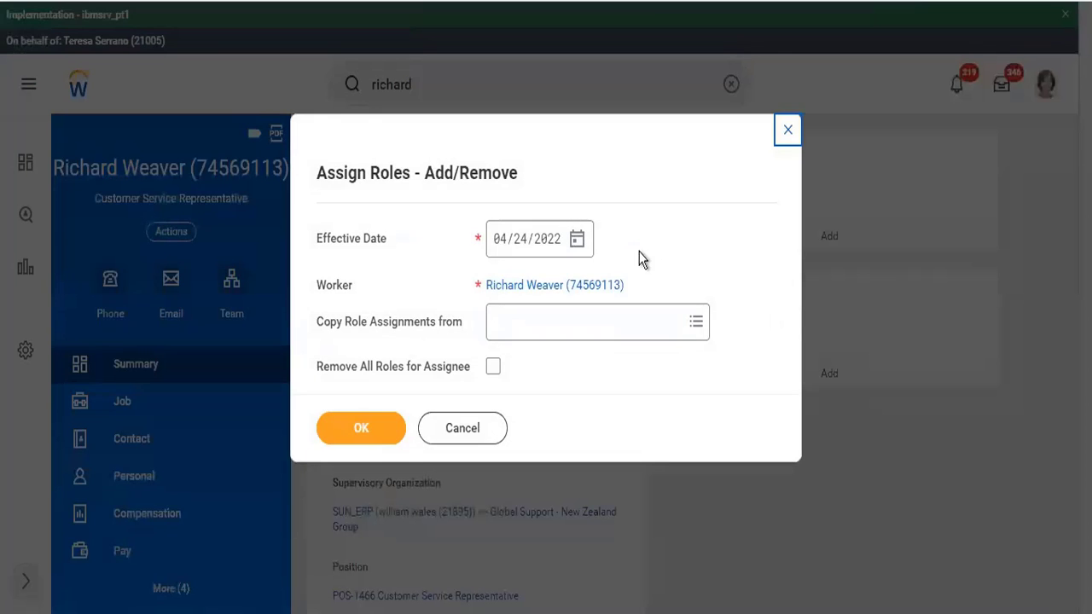
Step: Set the role assignment's effective date to 04/12/2022 and proceed to the role details
{"action": "left_click", "coordinate": [576, 239]}
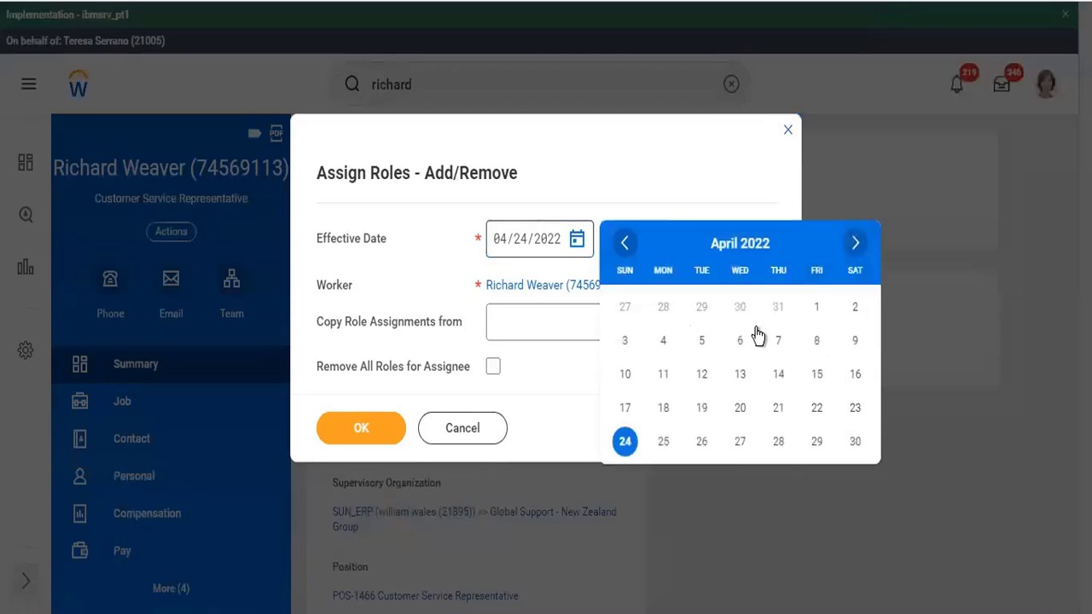
{"action": "left_click", "coordinate": [699, 375]}
{"action": "left_click", "coordinate": [347, 428]}
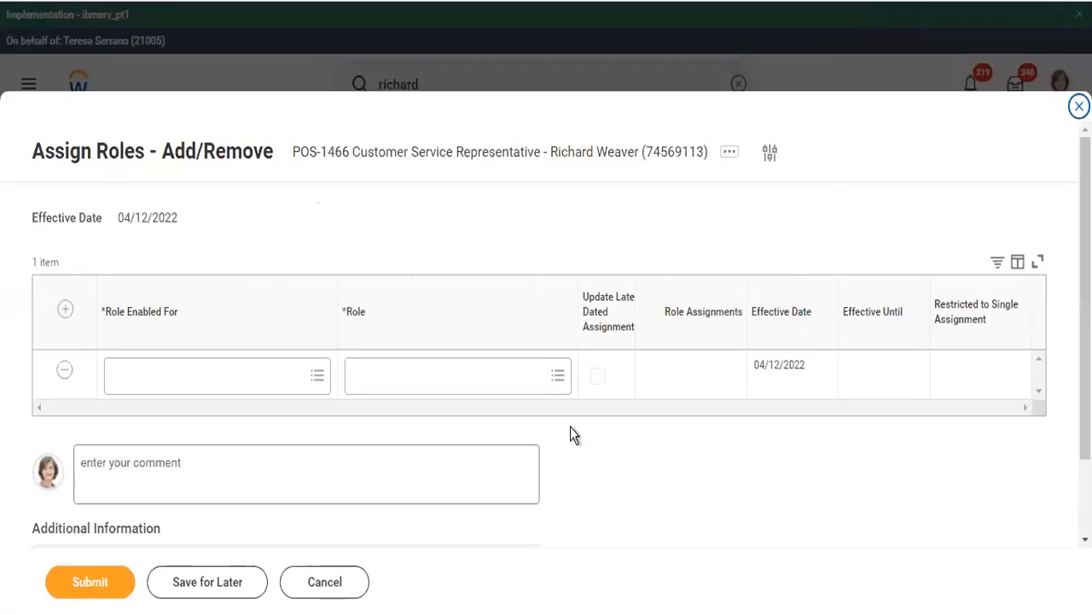
Step: Enable the role for TC102 Twitter Inc Company, found with "tc102", and choose Accounting Manager as the role
{"action": "left_click", "coordinate": [196, 385]}
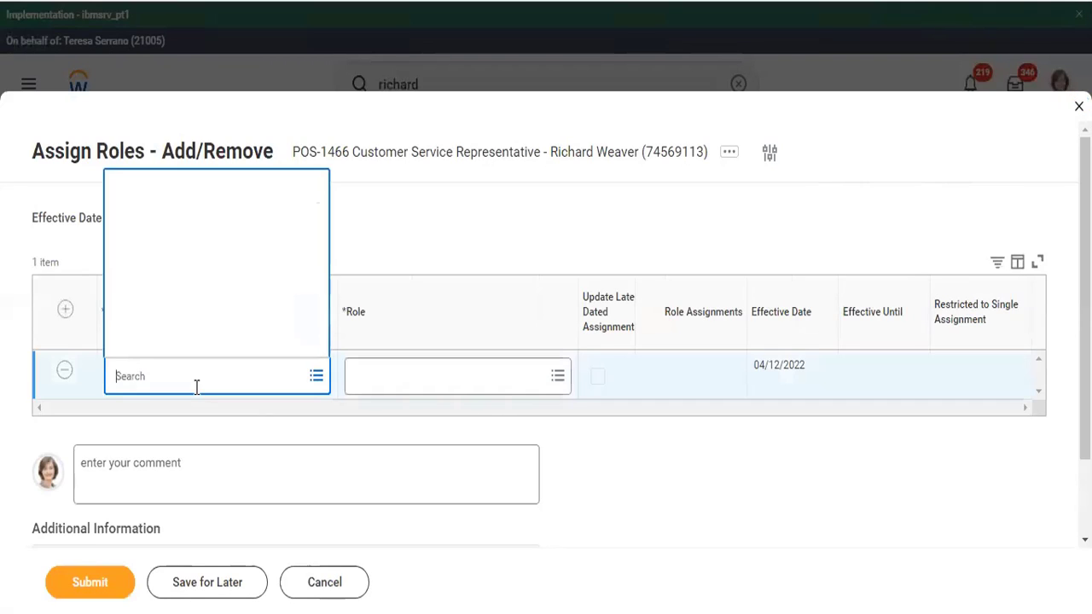
{"action": "type", "text": "tc1"}
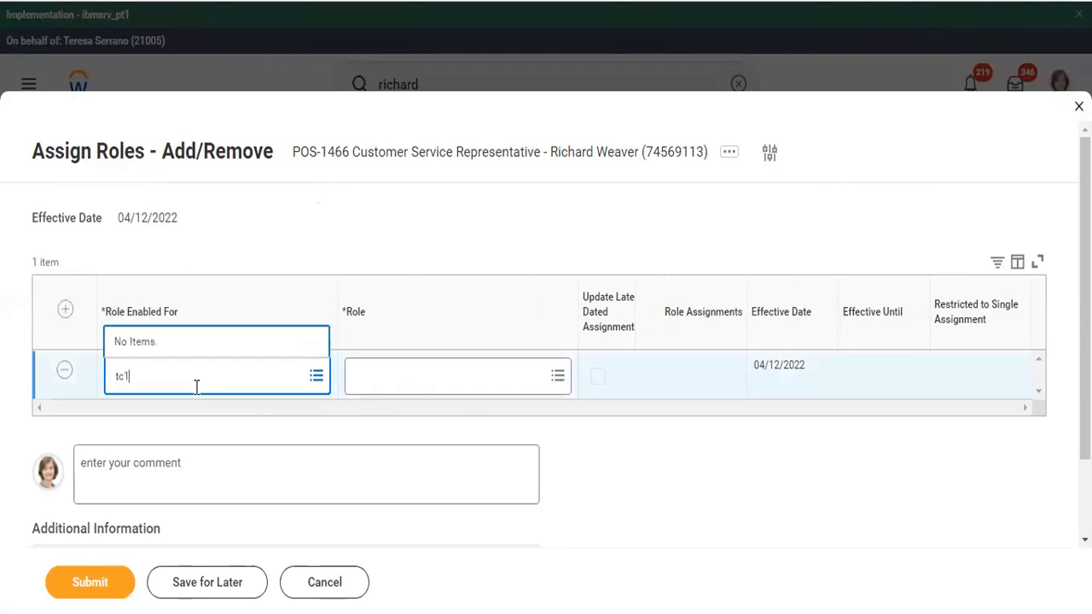
{"action": "type", "text": "02"}
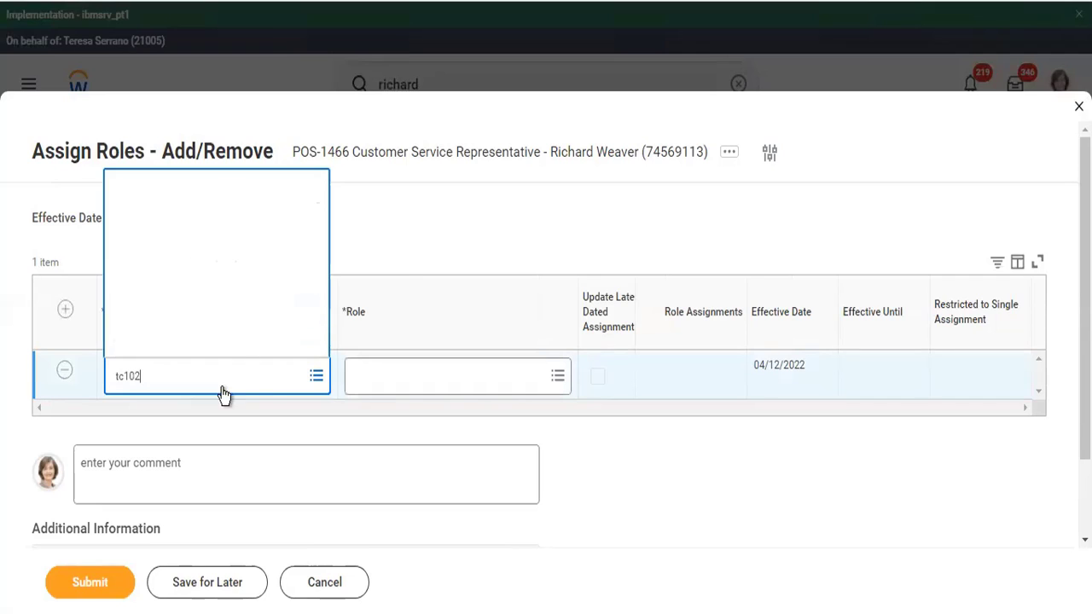
{"action": "key", "text": "Return"}
{"action": "left_click", "coordinate": [405, 382]}
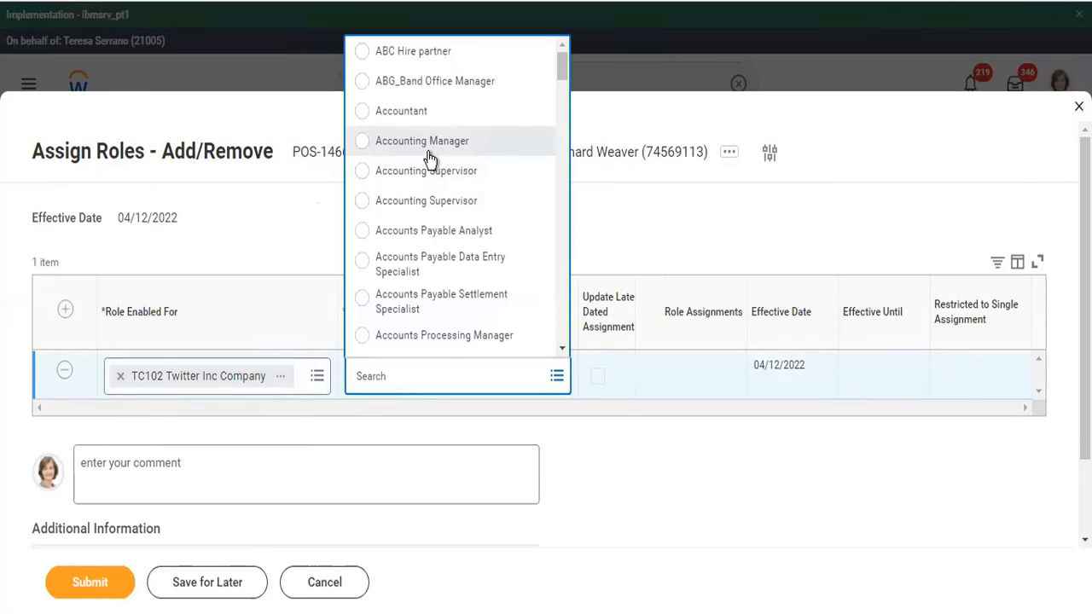
{"action": "left_click", "coordinate": [429, 160]}
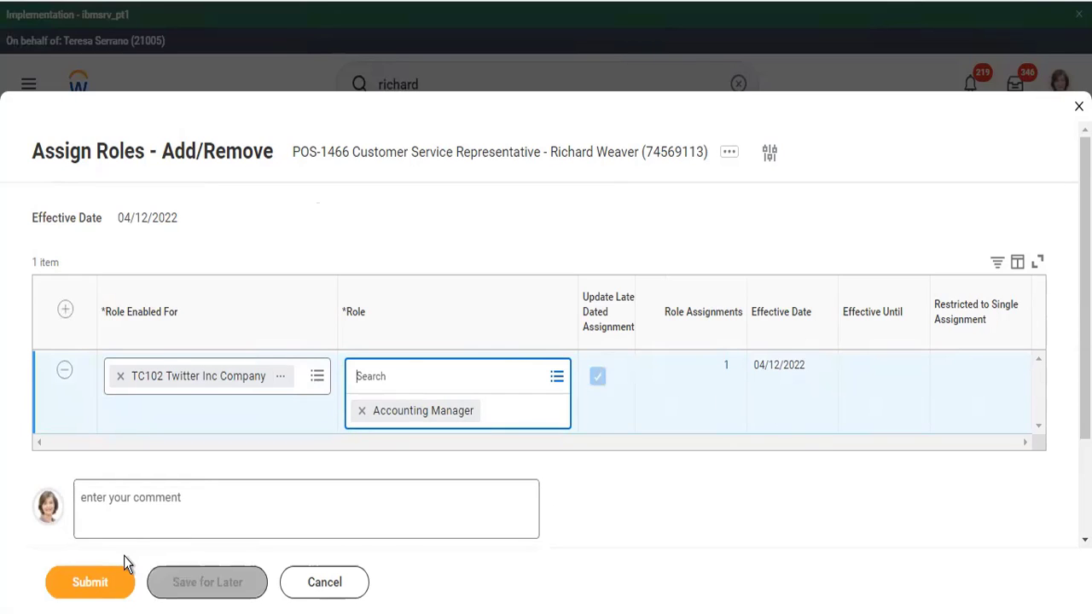
Step: Submit the Accounting Manager role assignment for TC102 Twitter Inc Company and display the submitted event's process history
{"action": "left_click", "coordinate": [82, 600]}
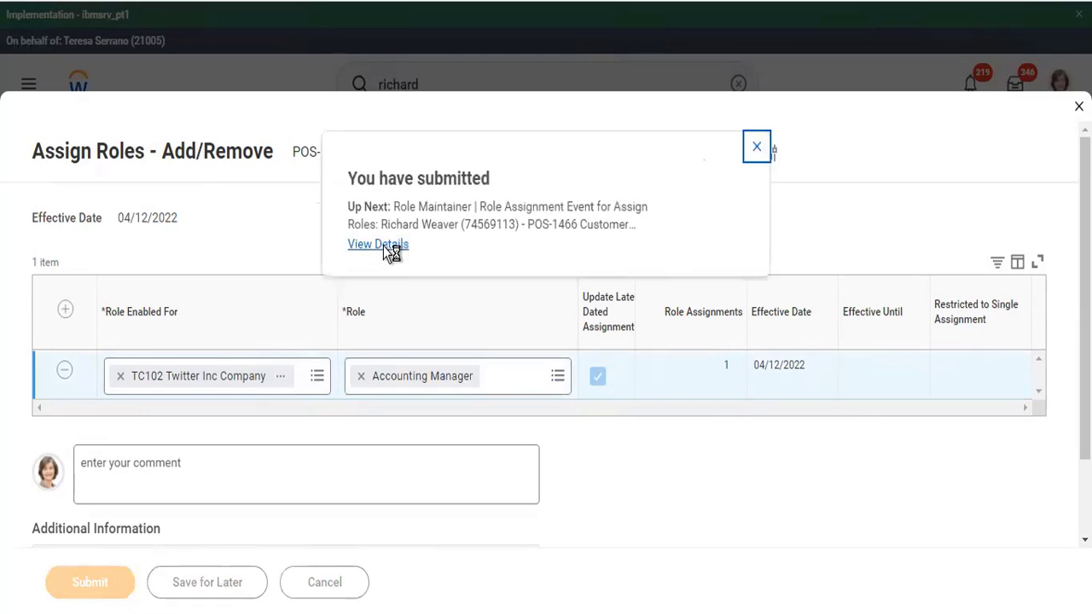
{"action": "left_click", "coordinate": [378, 244]}
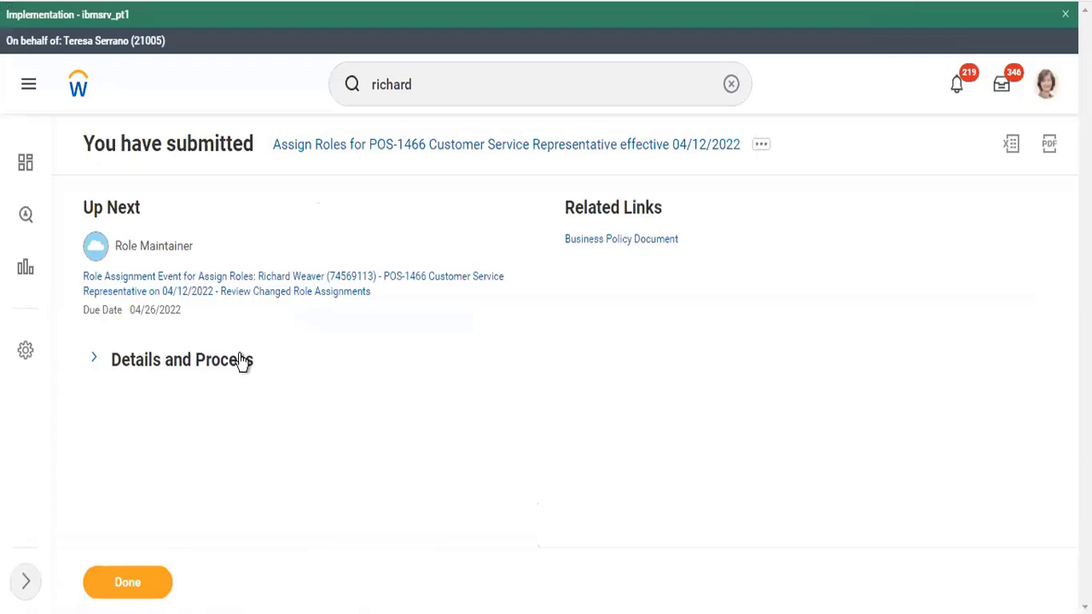
{"action": "left_click", "coordinate": [210, 365]}
{"action": "scroll", "coordinate": [248, 378], "scroll_direction": "down", "scroll_amount": 3}
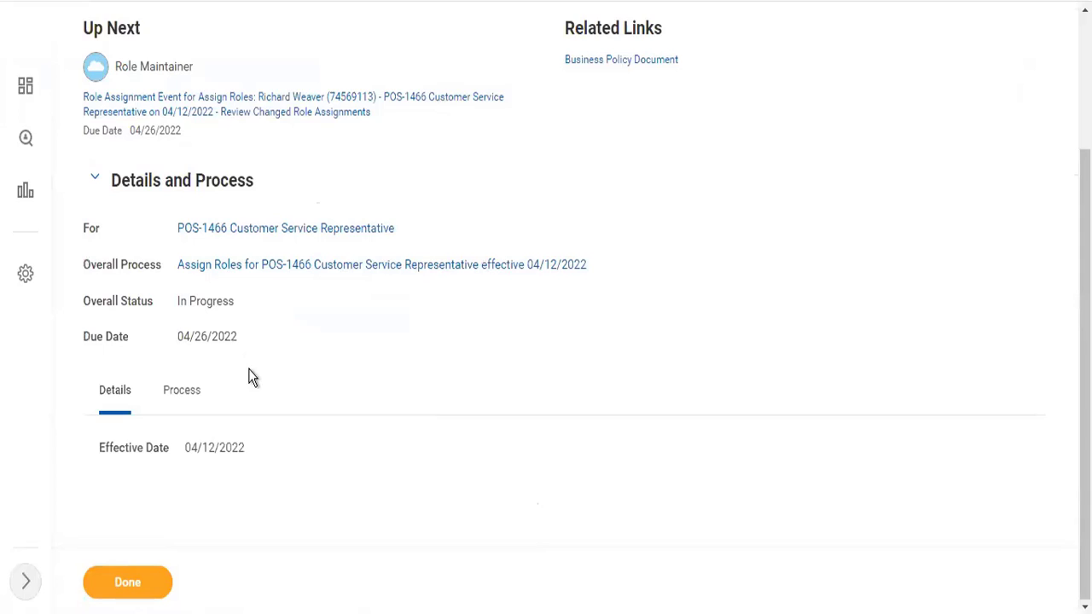
{"action": "left_click", "coordinate": [180, 394]}
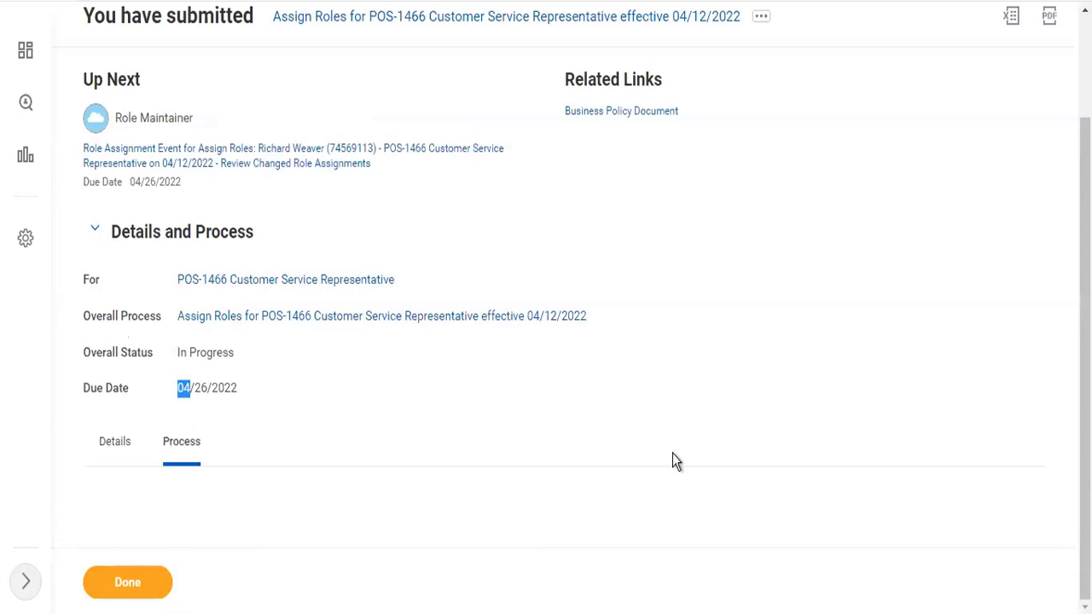
{"action": "scroll", "coordinate": [695, 462], "scroll_direction": "down", "scroll_amount": 5}
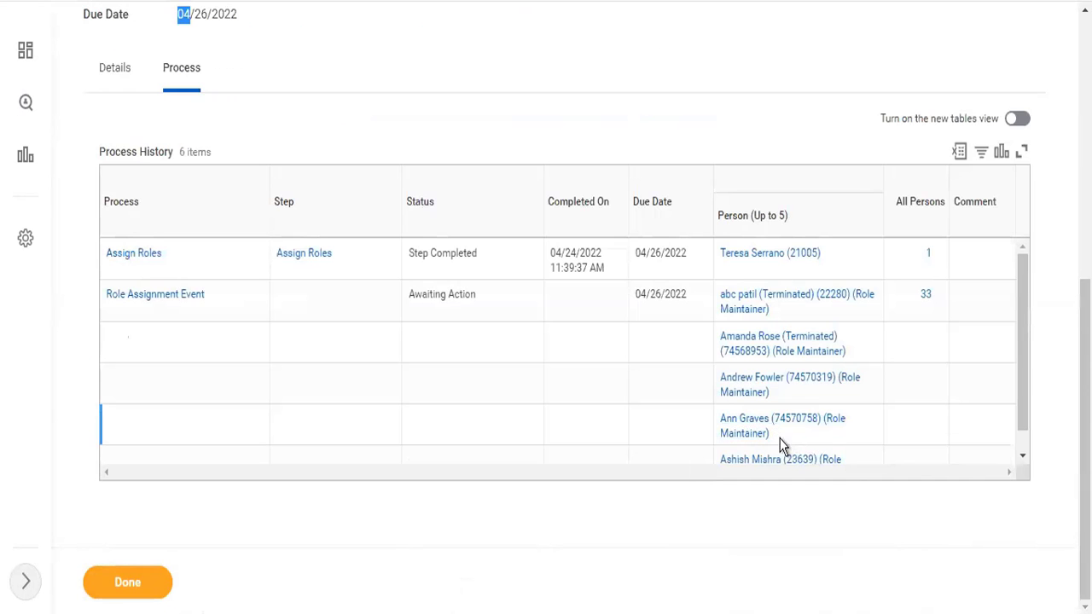
Step: Start a proxy session as the fourth Role Maintainer listed in the process history and approve the POS-1466 role assignment effective 04/12/2022
{"action": "left_click", "coordinate": [782, 435]}
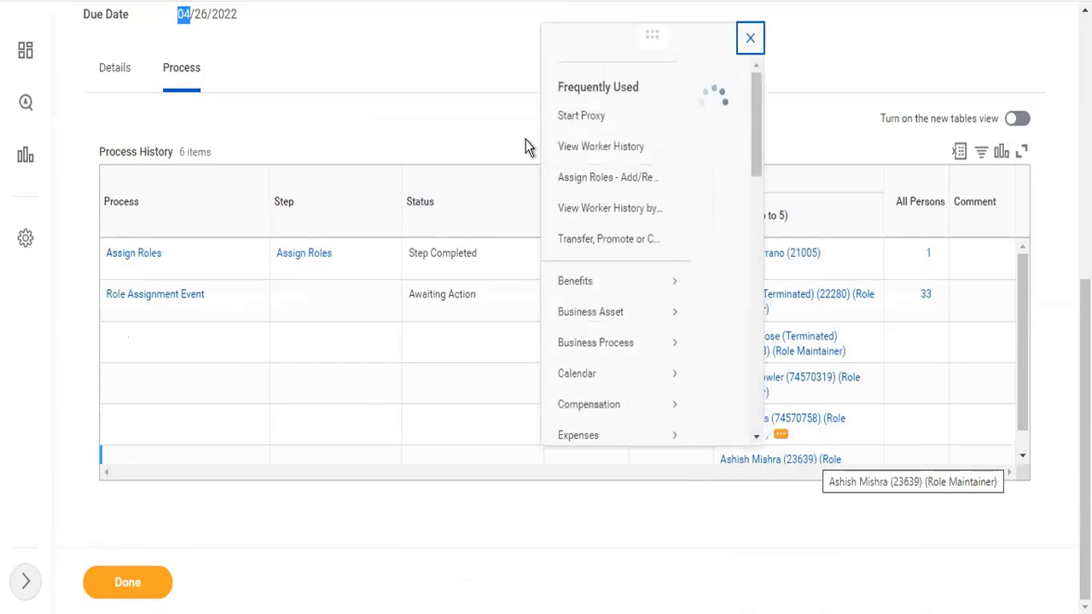
{"action": "left_click", "coordinate": [128, 141]}
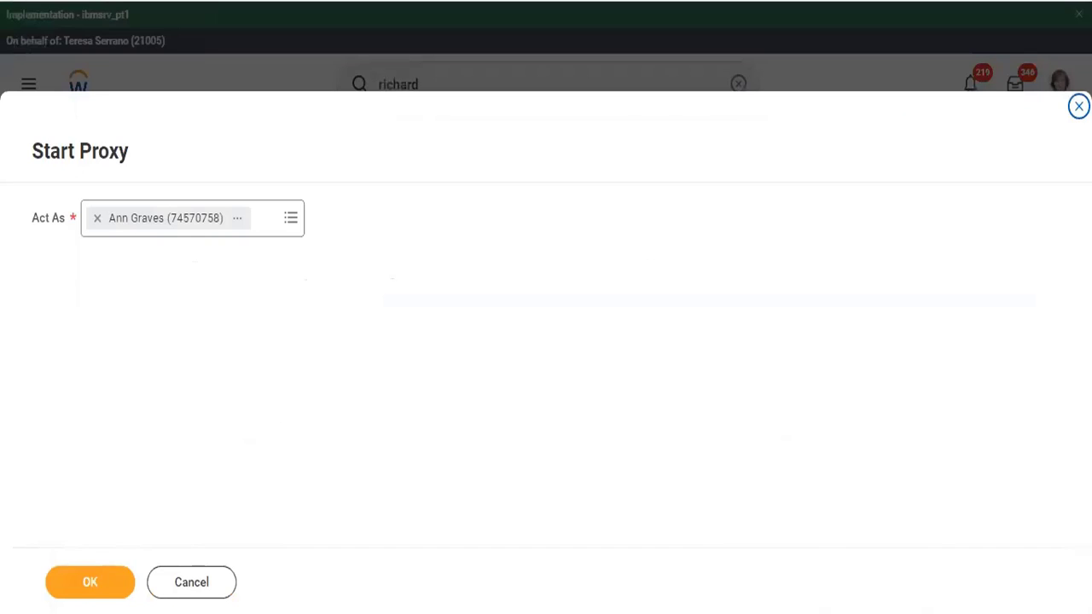
{"action": "left_click", "coordinate": [92, 588]}
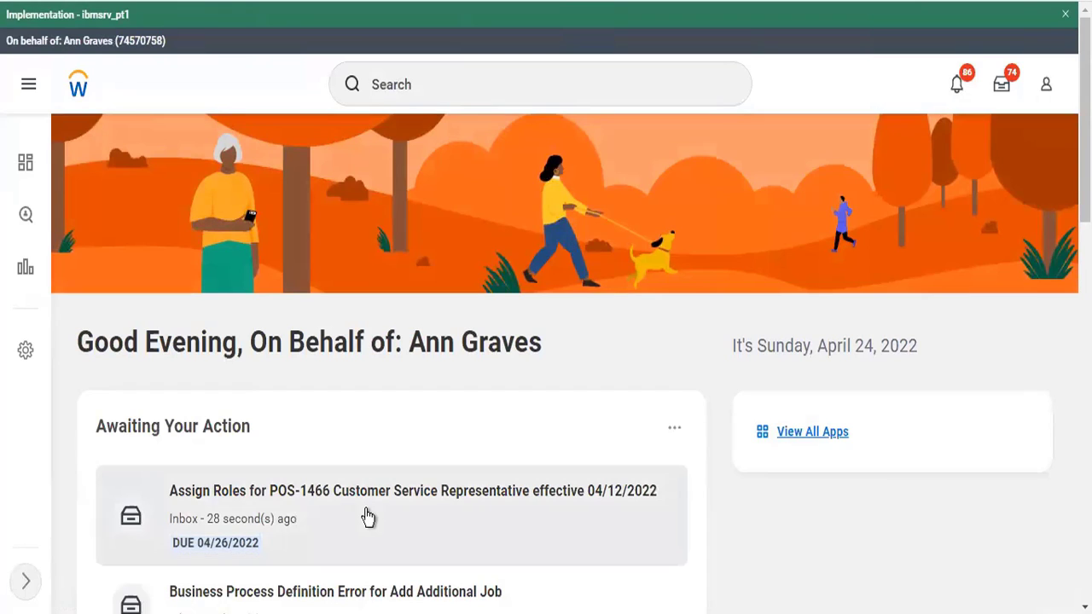
{"action": "left_click", "coordinate": [366, 517]}
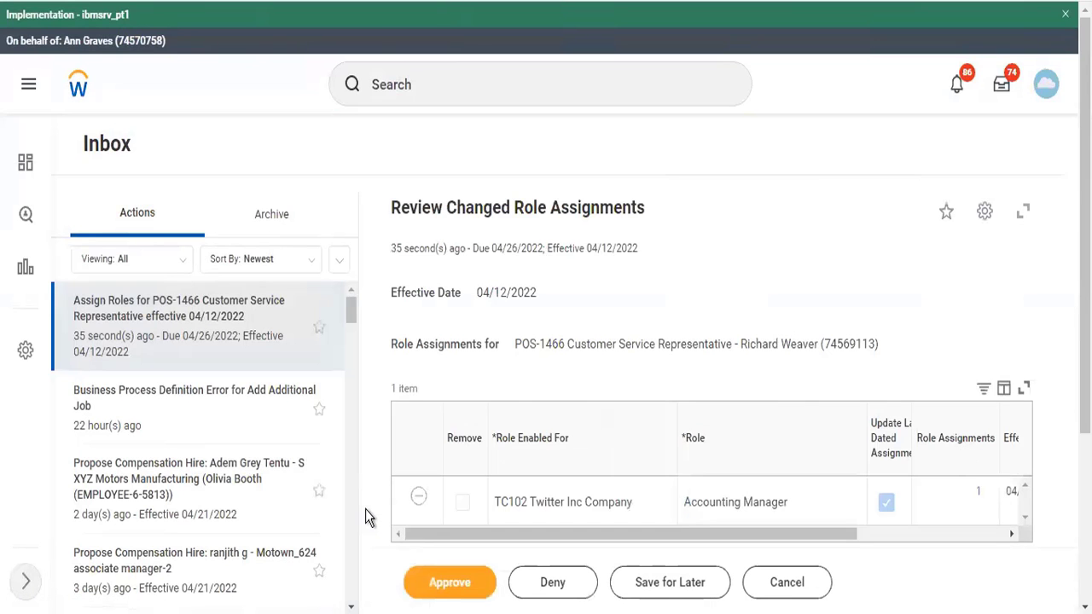
{"action": "left_click", "coordinate": [442, 588]}
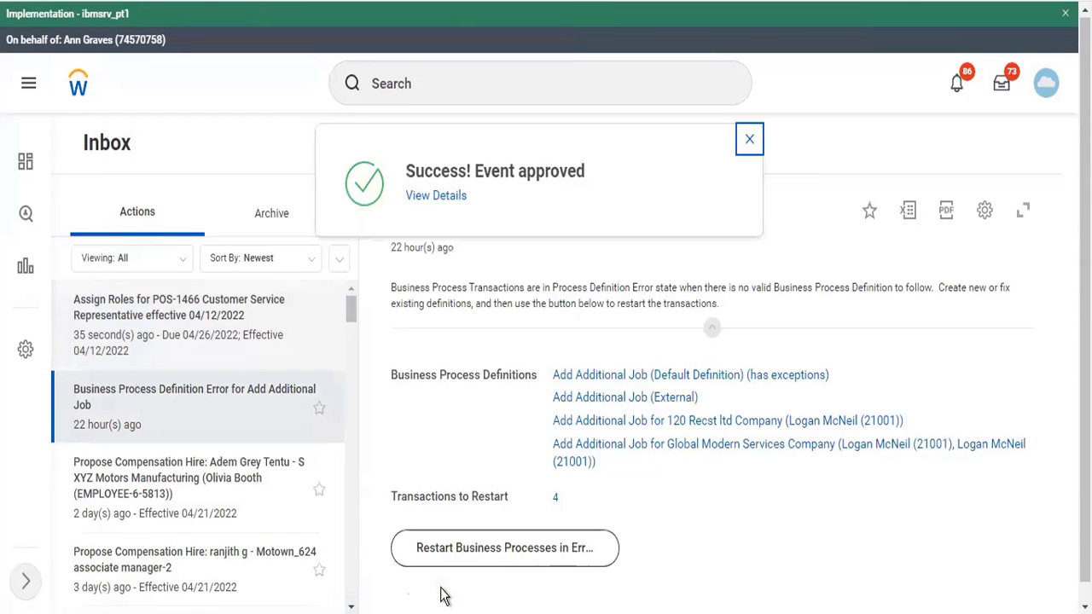
Step: Try to start a proxy session as the Customer Service Representative, searching by the worker's full name, and clear the search
{"action": "left_click", "coordinate": [435, 90]}
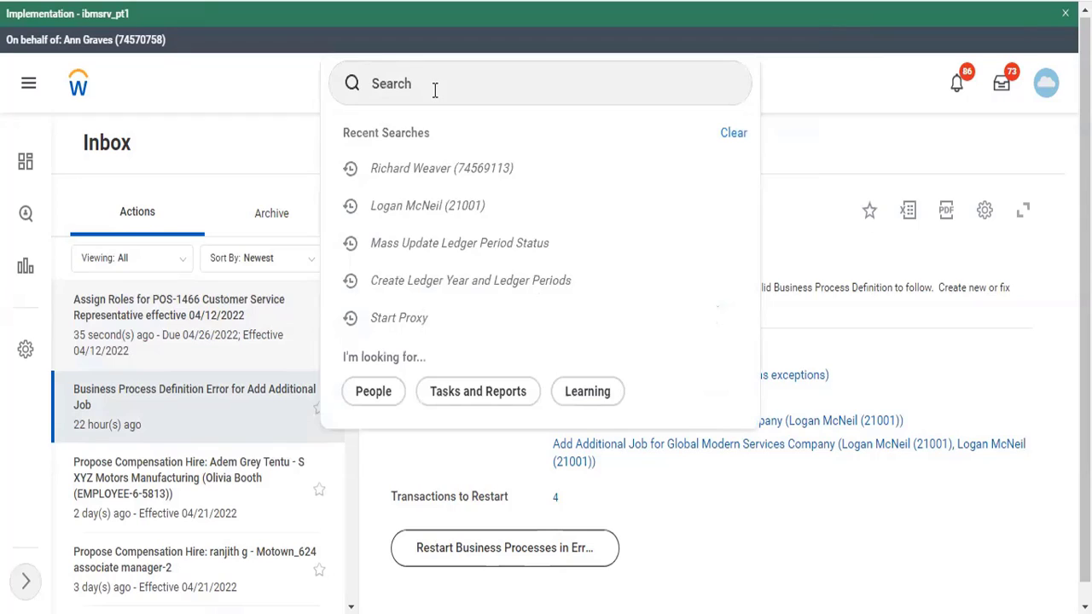
{"action": "left_click", "coordinate": [434, 89]}
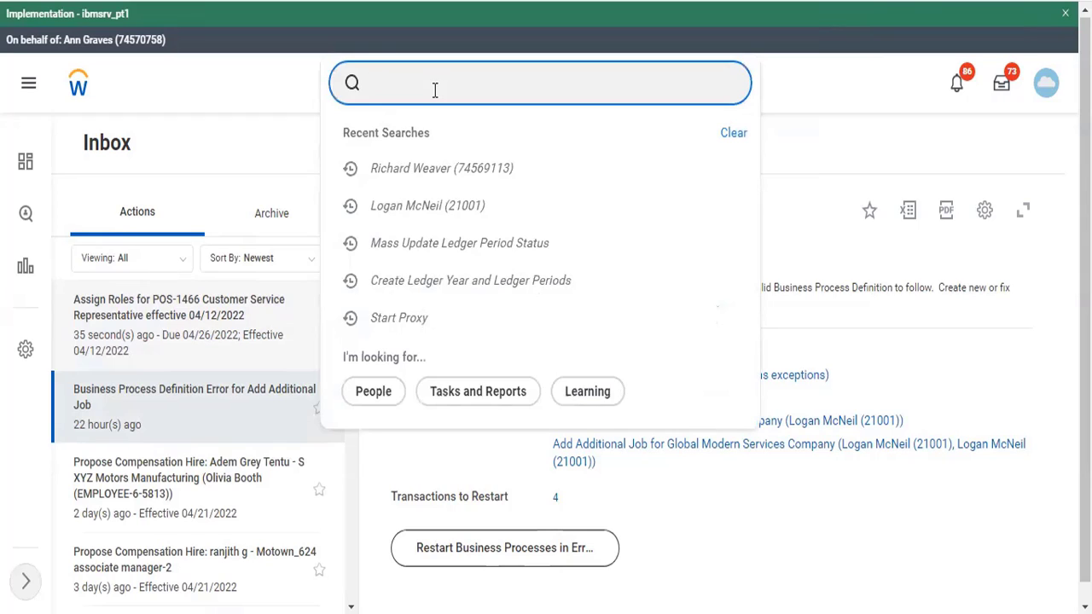
{"action": "type", "text": "start prox"}
{"action": "key", "text": "Return"}
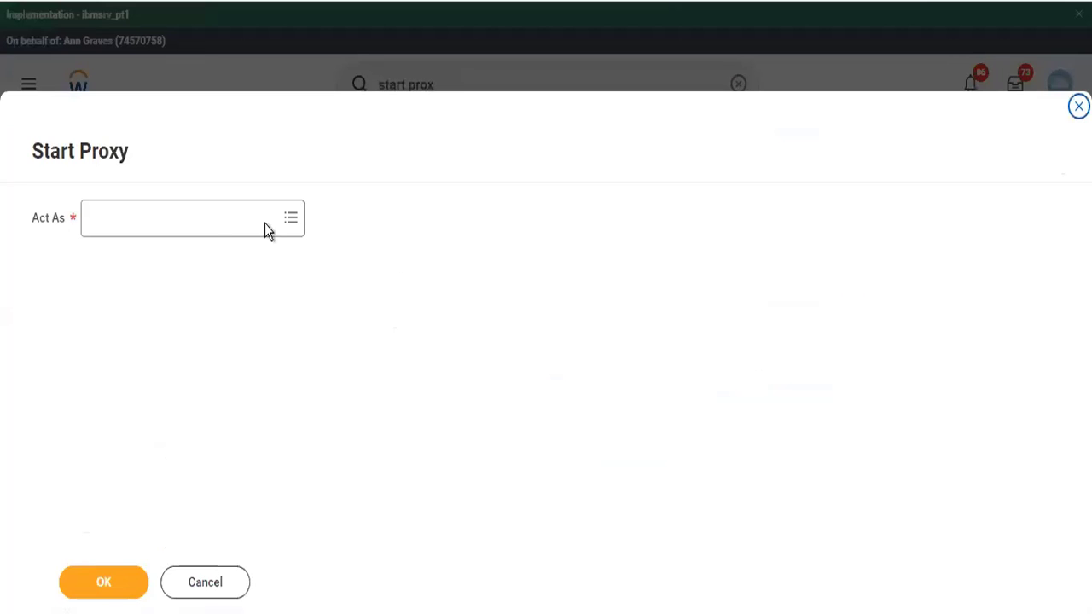
{"action": "left_click", "coordinate": [202, 215]}
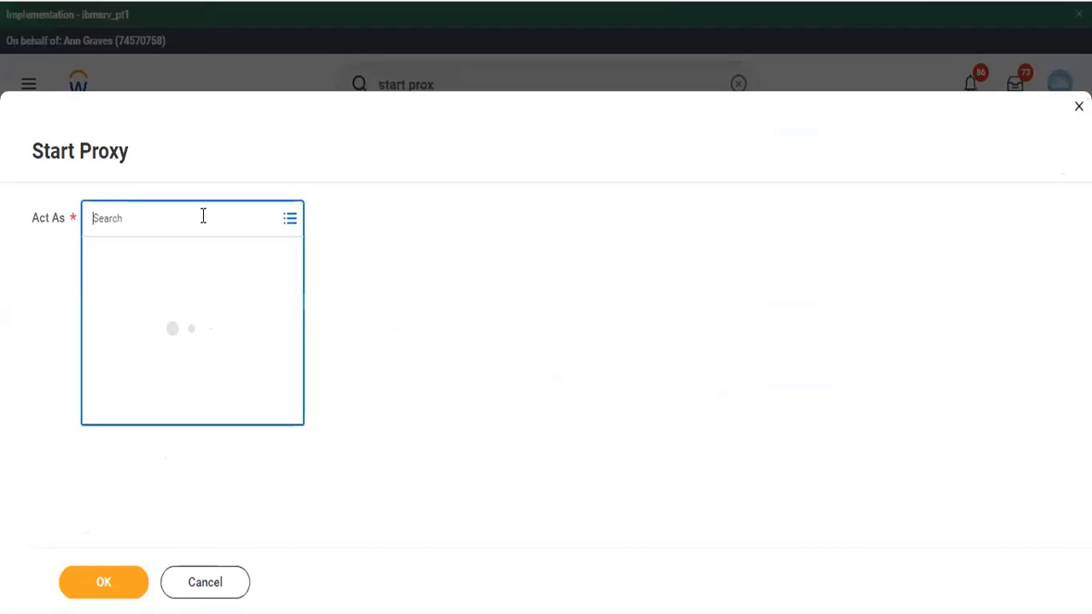
{"action": "type", "text": "rihcard"}
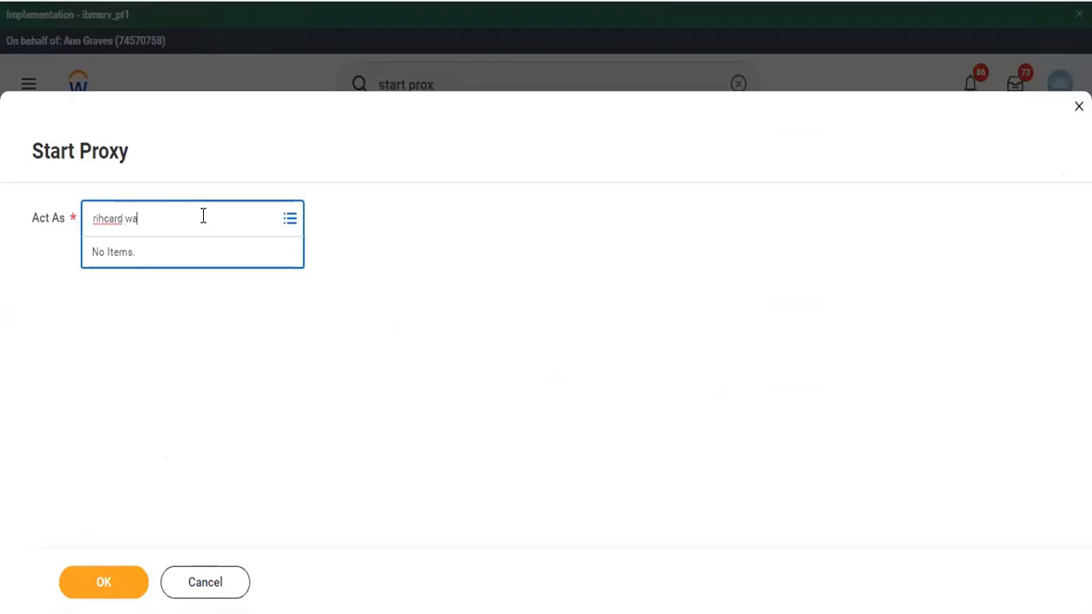
{"action": "type", "text": " weaver"}
{"action": "key", "text": "Return"}
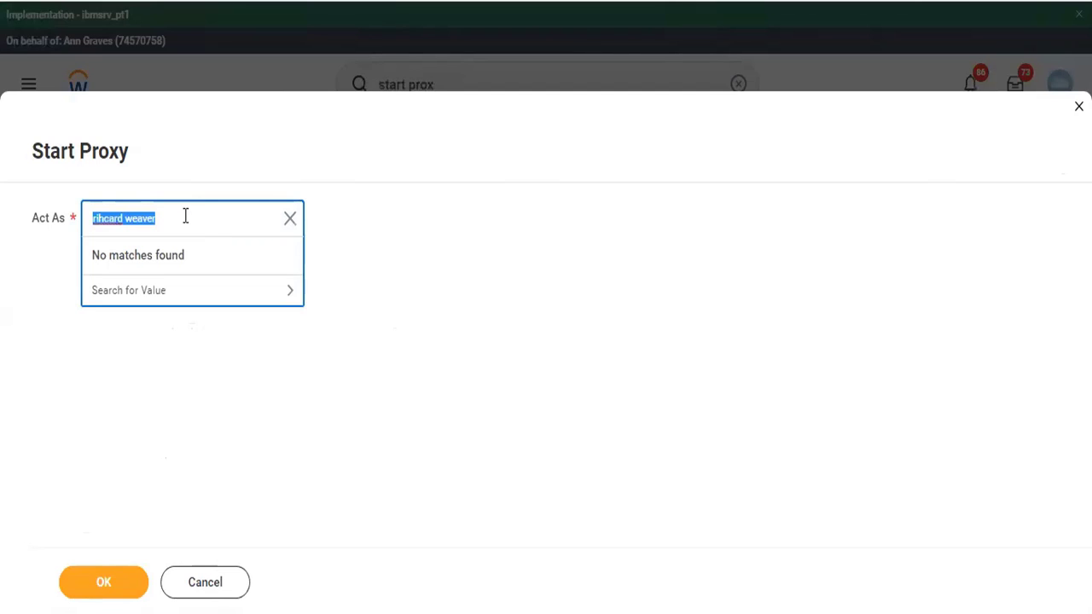
{"action": "left_click", "coordinate": [291, 219]}
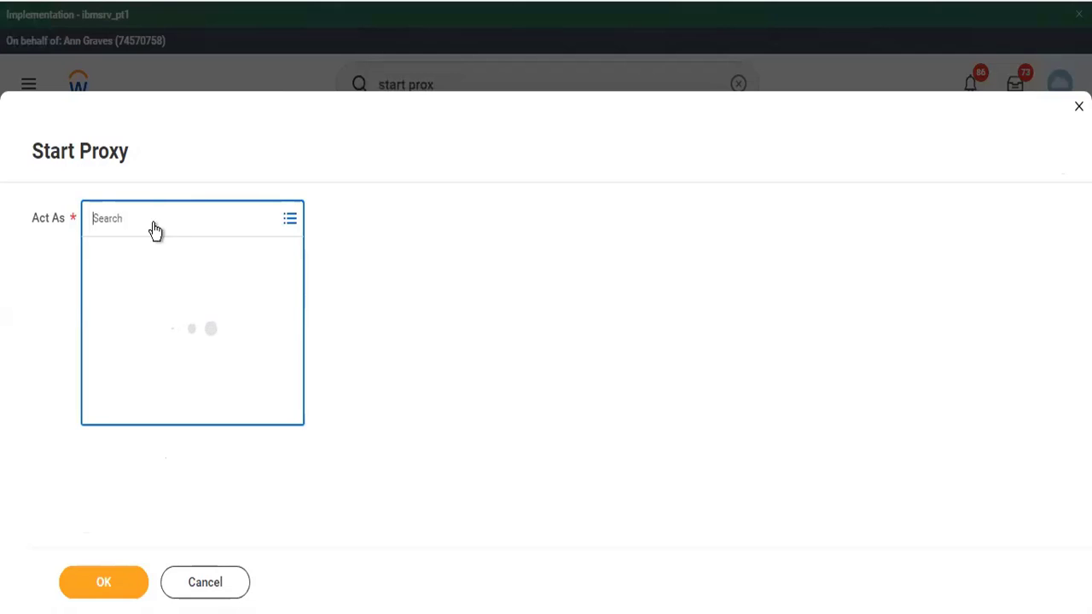
Step: Retry the proxy worker search with the corrected name and with the first name only, and close the Start Proxy form
{"action": "type", "text": "rih"}
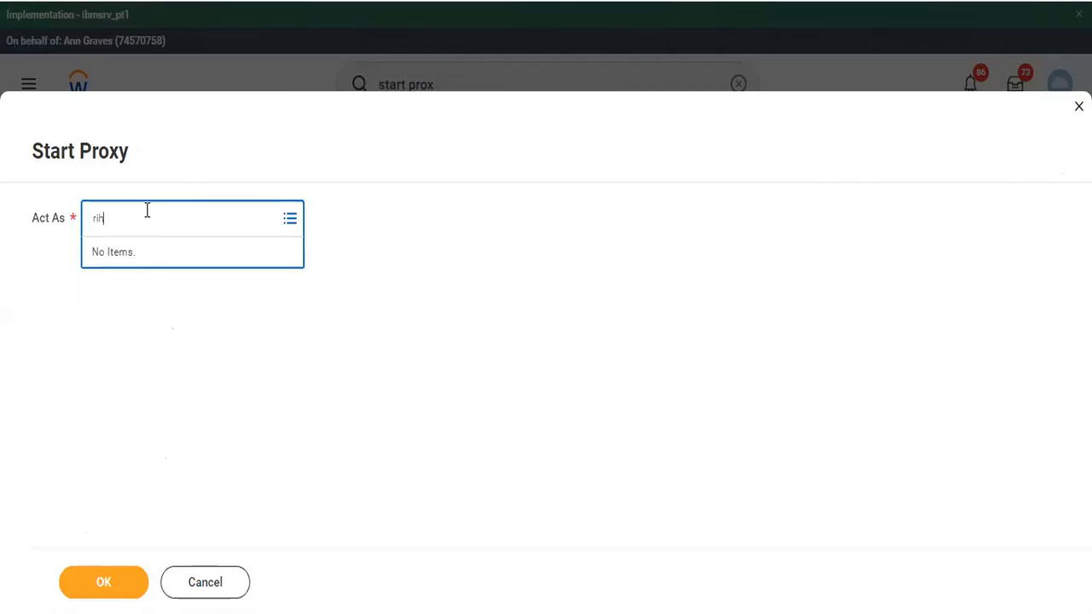
{"action": "key", "text": "BackSpace"}
{"action": "type", "text": "chard we"}
{"action": "key", "text": "Return"}
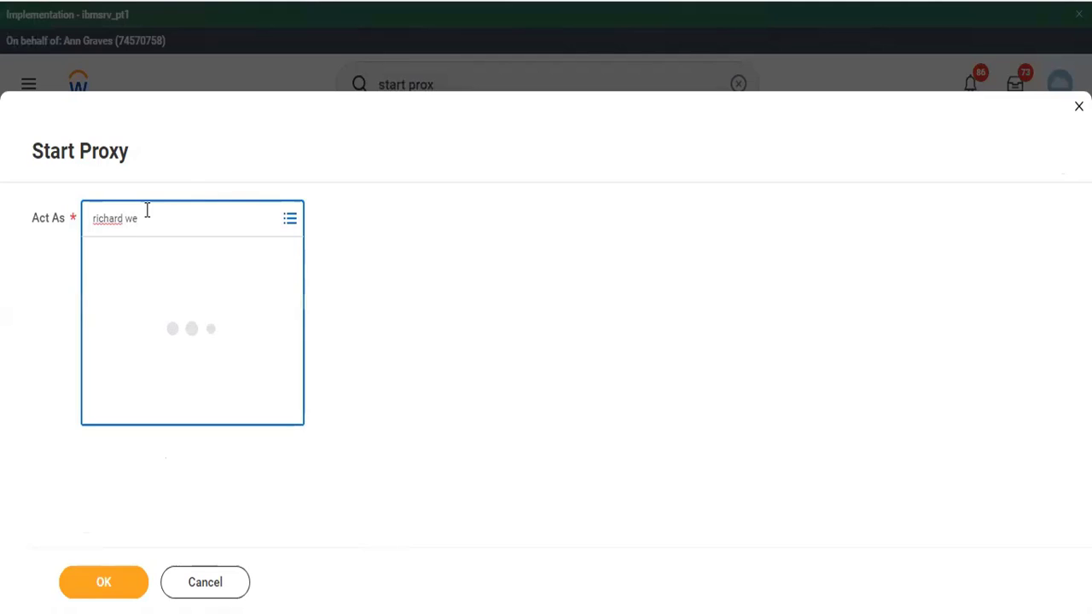
{"action": "left_click", "coordinate": [147, 210]}
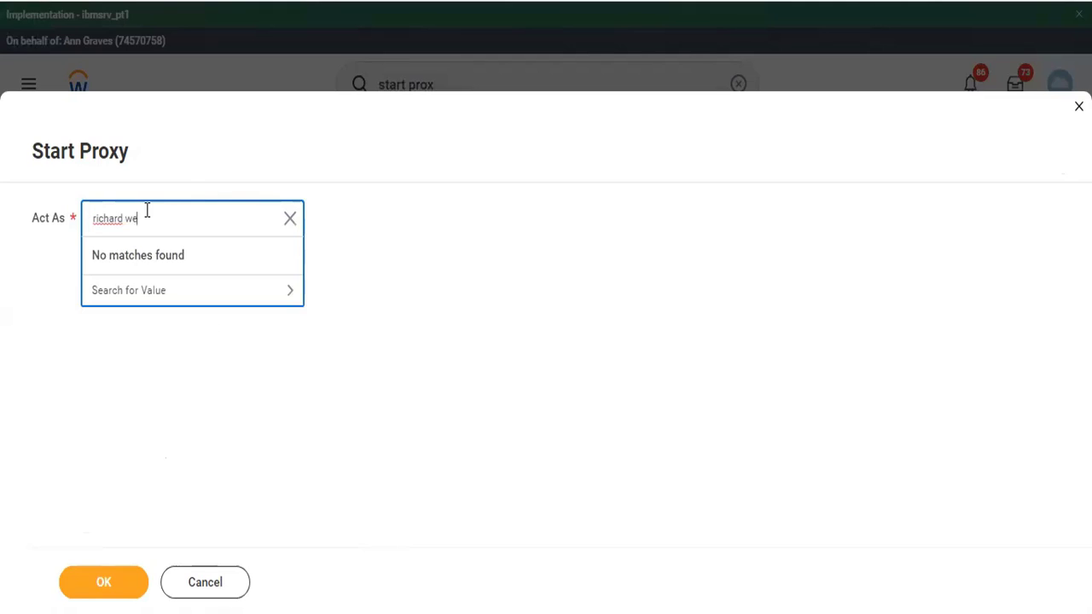
{"action": "key", "text": "Return"}
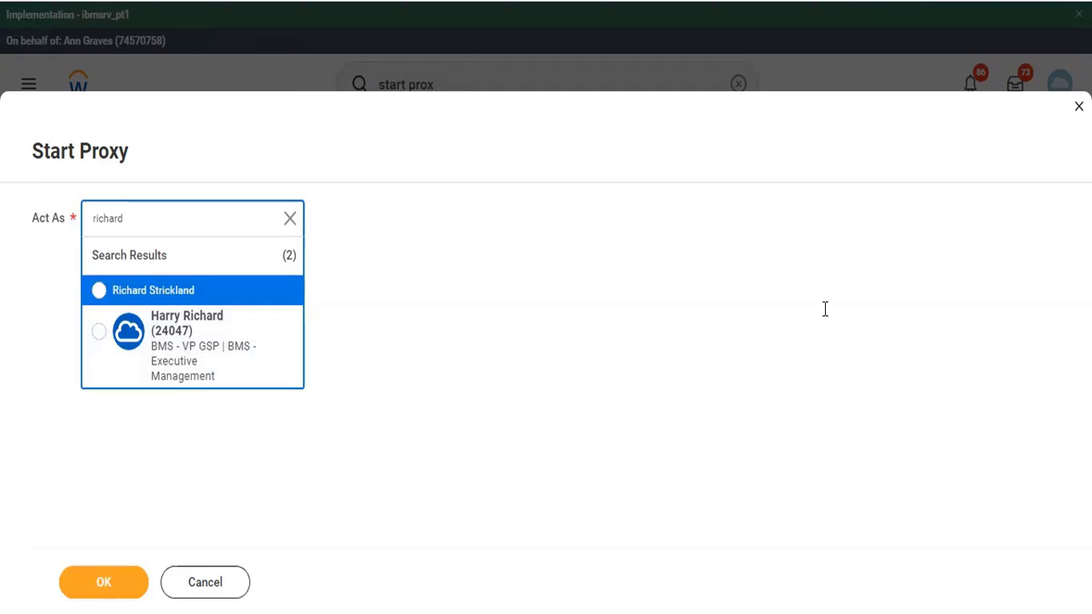
{"action": "left_click", "coordinate": [788, 239]}
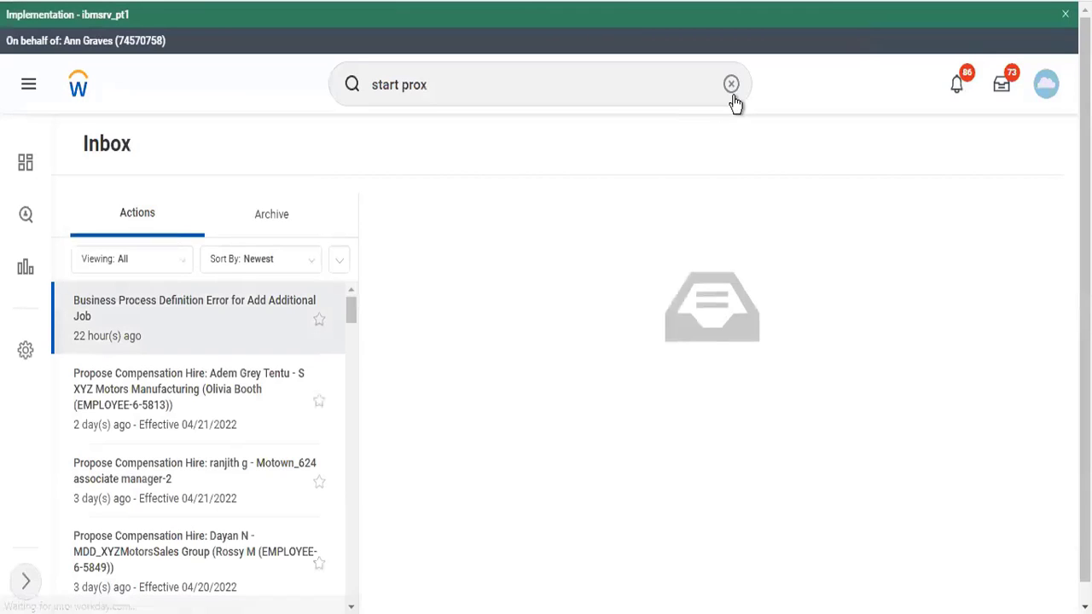
Step: Find the Stop Proxy task with "stop prox" and end the Role Maintainer's proxy session
{"action": "left_click", "coordinate": [731, 85]}
{"action": "left_click", "coordinate": [732, 93]}
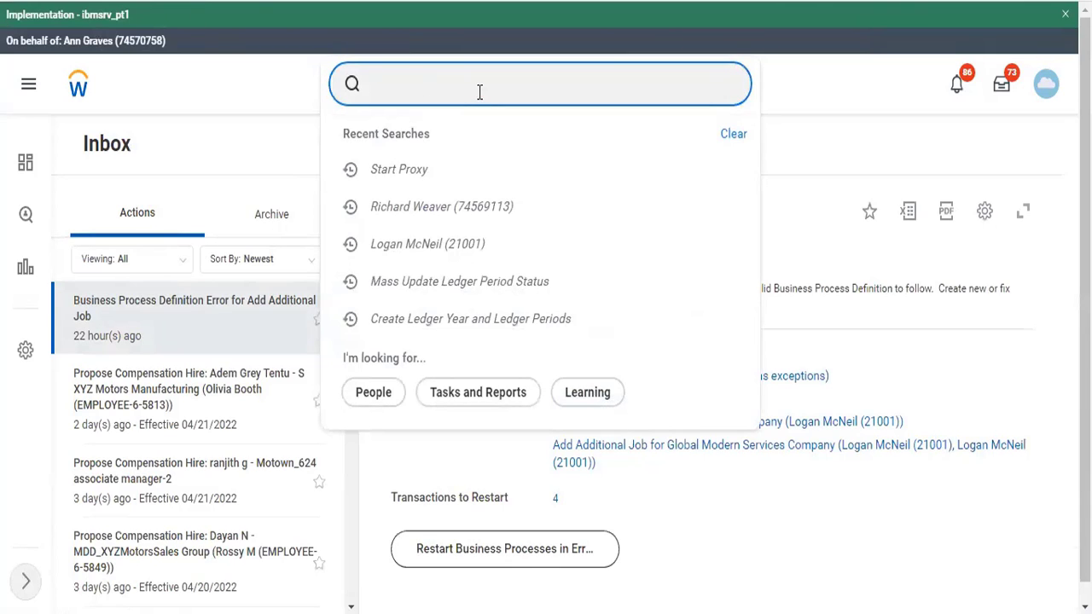
{"action": "type", "text": "stop prox"}
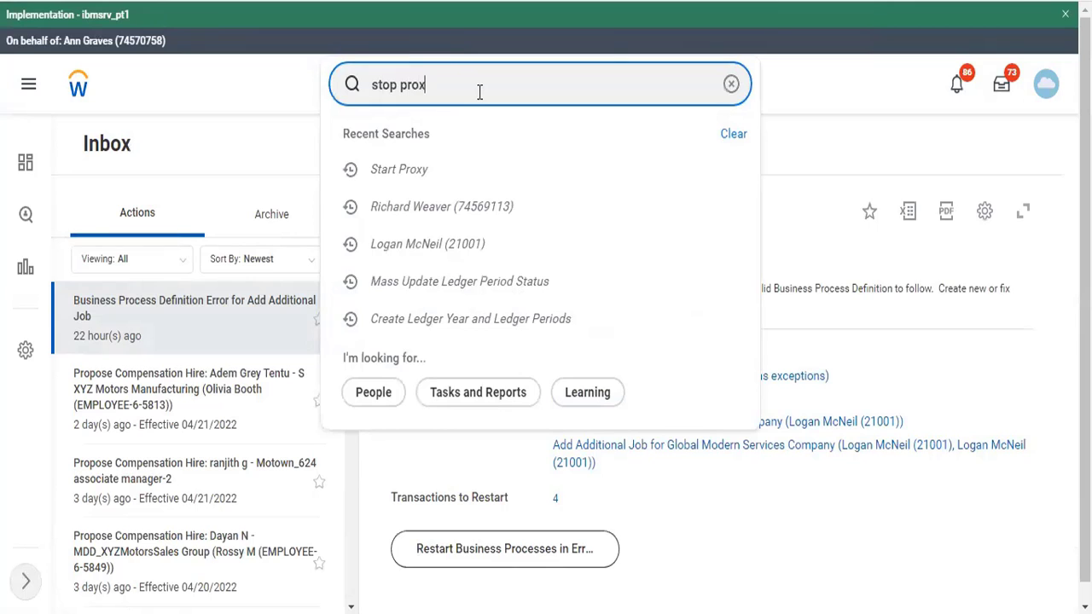
{"action": "key", "text": "Return"}
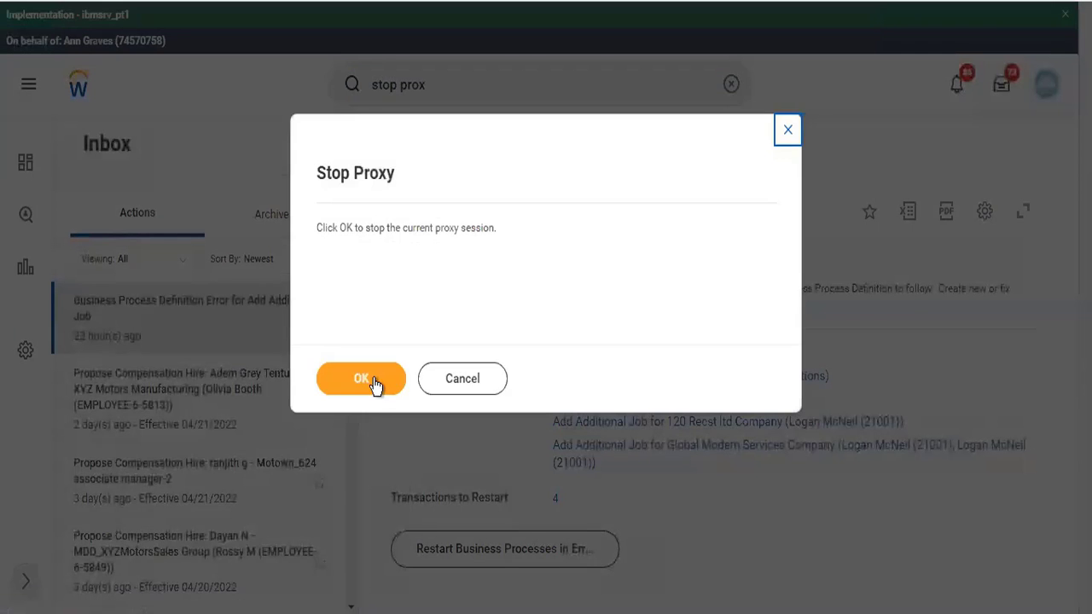
{"action": "left_click", "coordinate": [376, 385]}
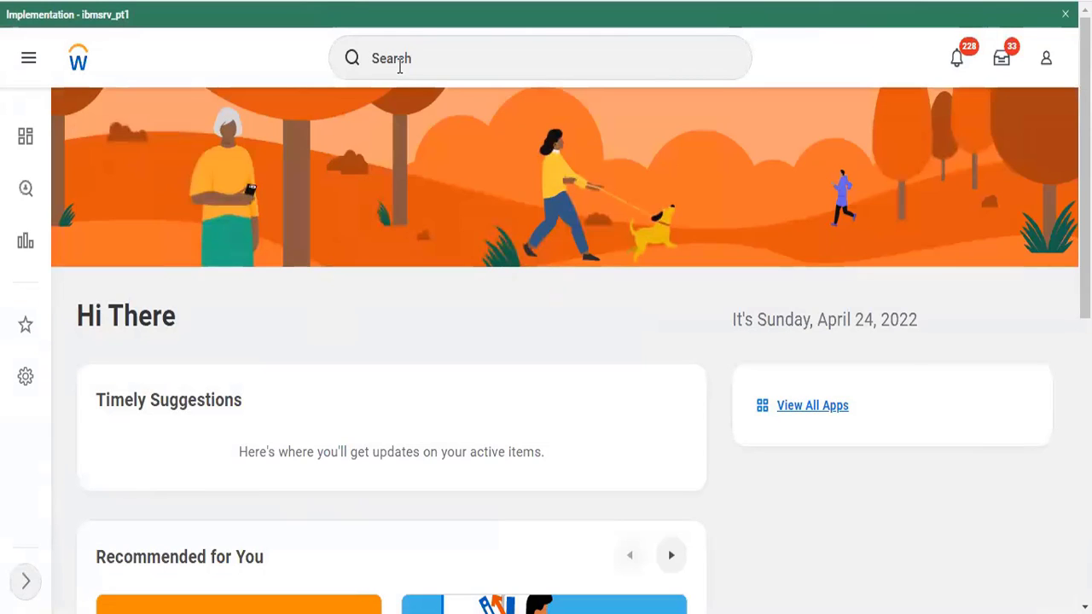
Step: Open TC102 Twitter Inc Company, found with "tc102", and view its assigned roles
{"action": "left_click", "coordinate": [381, 57]}
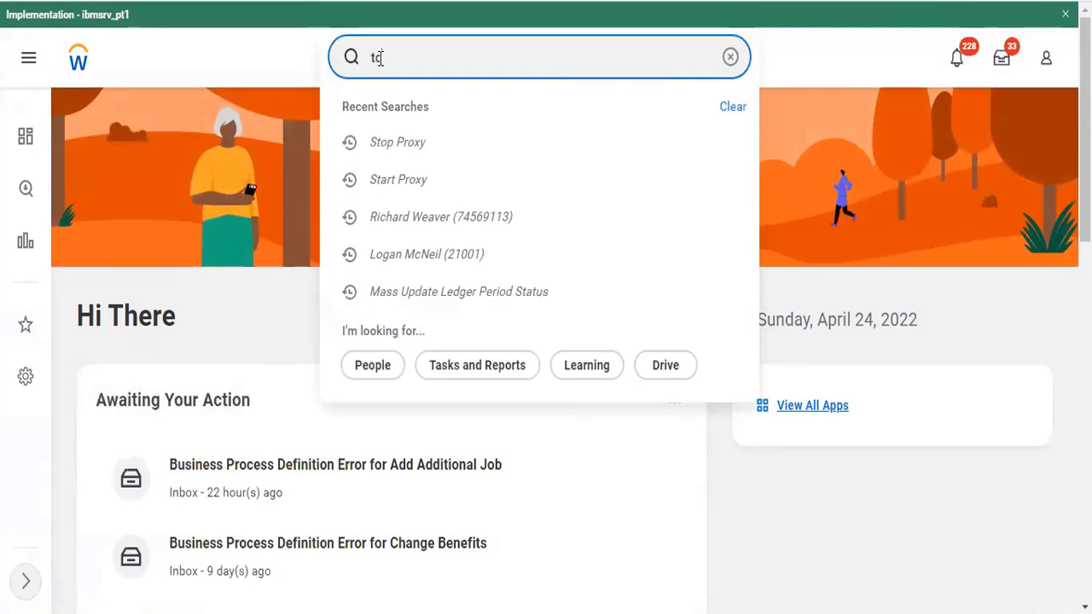
{"action": "type", "text": "102"}
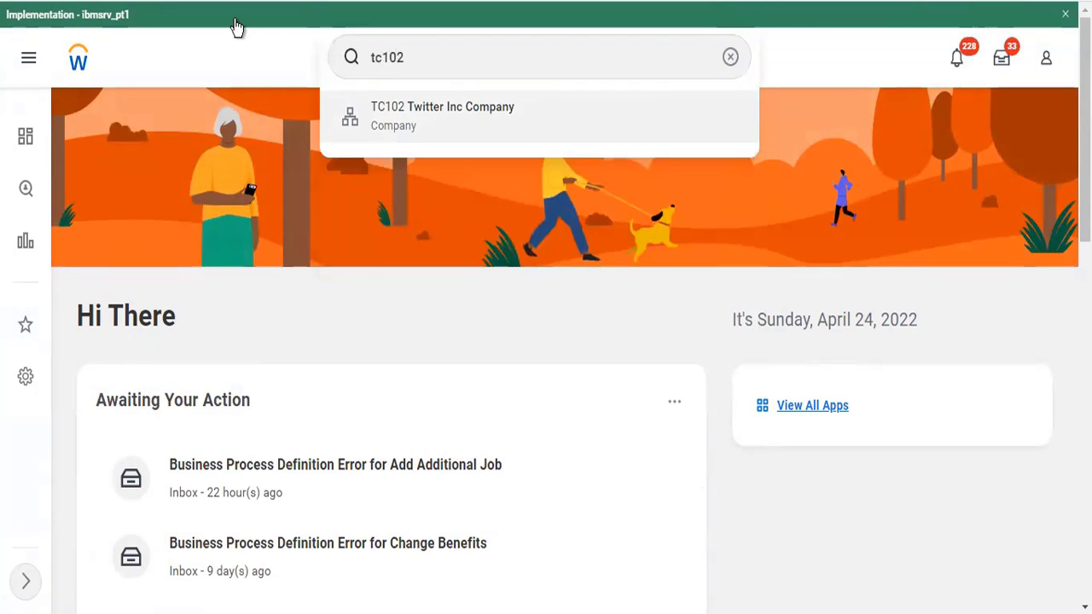
{"action": "key", "text": "Return"}
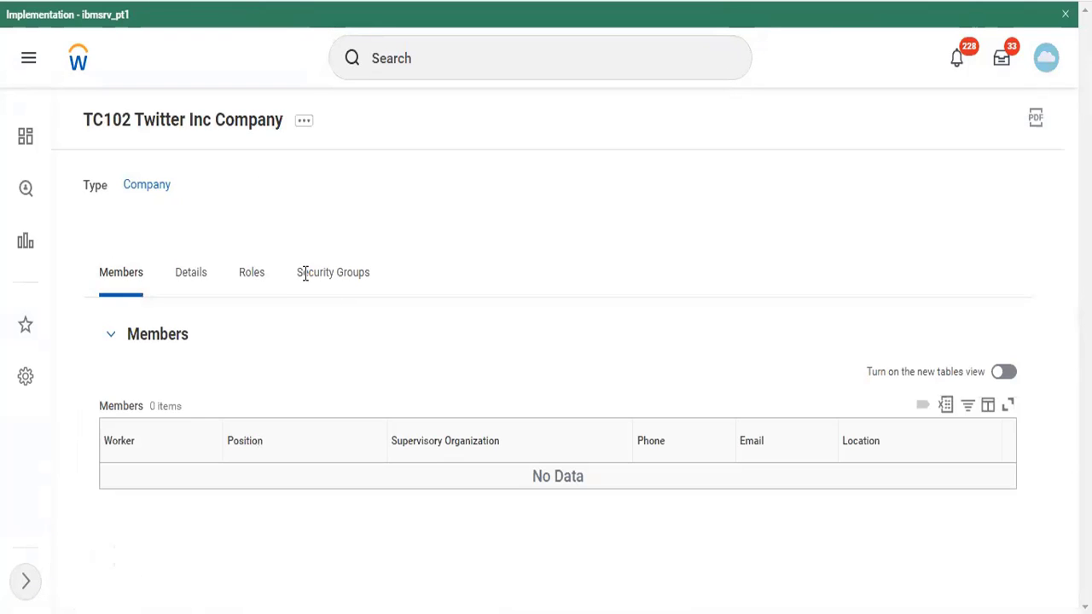
{"action": "left_click", "coordinate": [253, 274]}
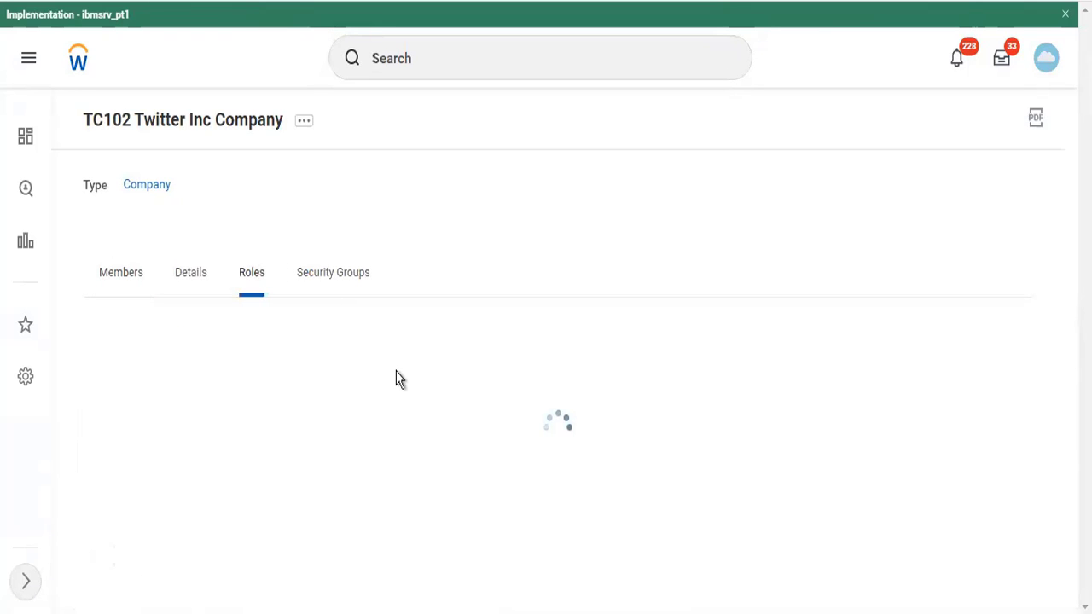
{"action": "scroll", "coordinate": [396, 377], "scroll_direction": "down", "scroll_amount": 3}
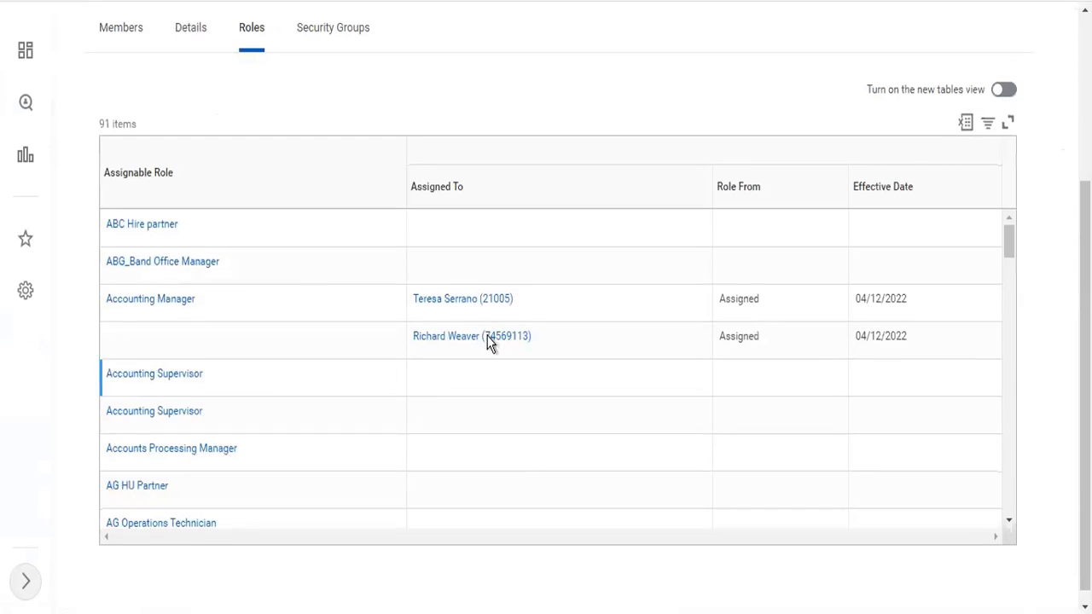
Step: Preview the position details of both workers assigned as Accounting Manager for the company
{"action": "left_click", "coordinate": [544, 338]}
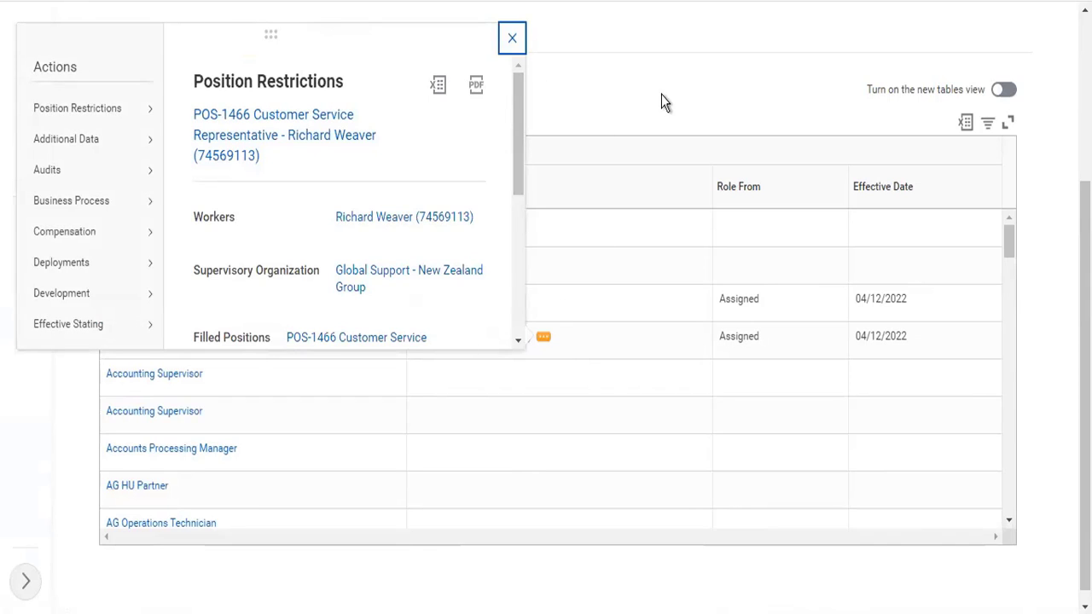
{"action": "left_click", "coordinate": [641, 132]}
{"action": "left_click", "coordinate": [525, 300]}
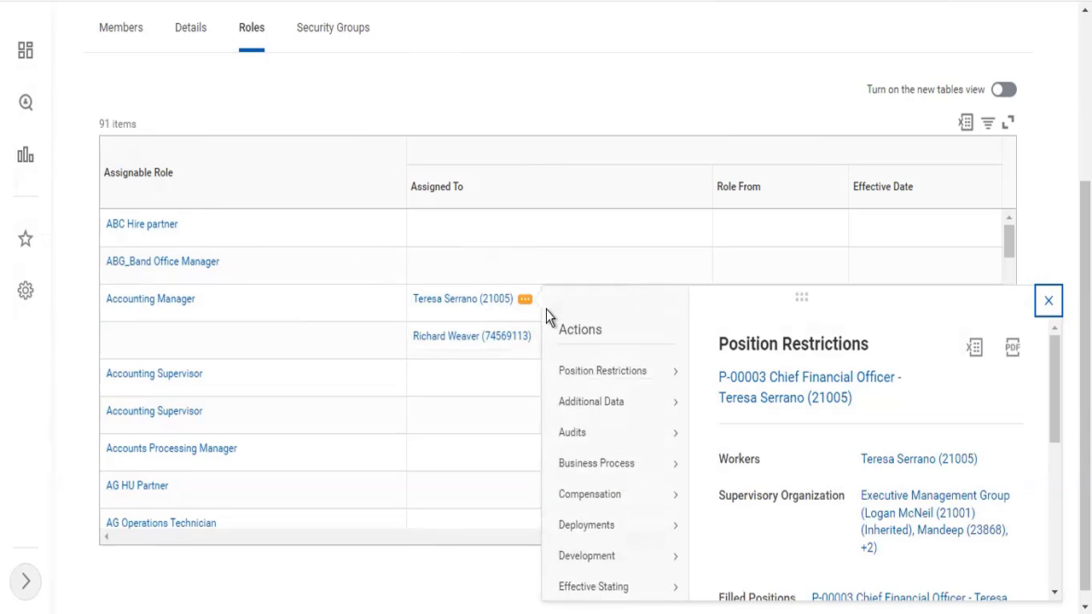
Step: Start Assign Roles for TC102 Twitter Inc Company with effective date 04/24/2022
{"action": "scroll", "coordinate": [409, 152], "scroll_direction": "up", "scroll_amount": 3}
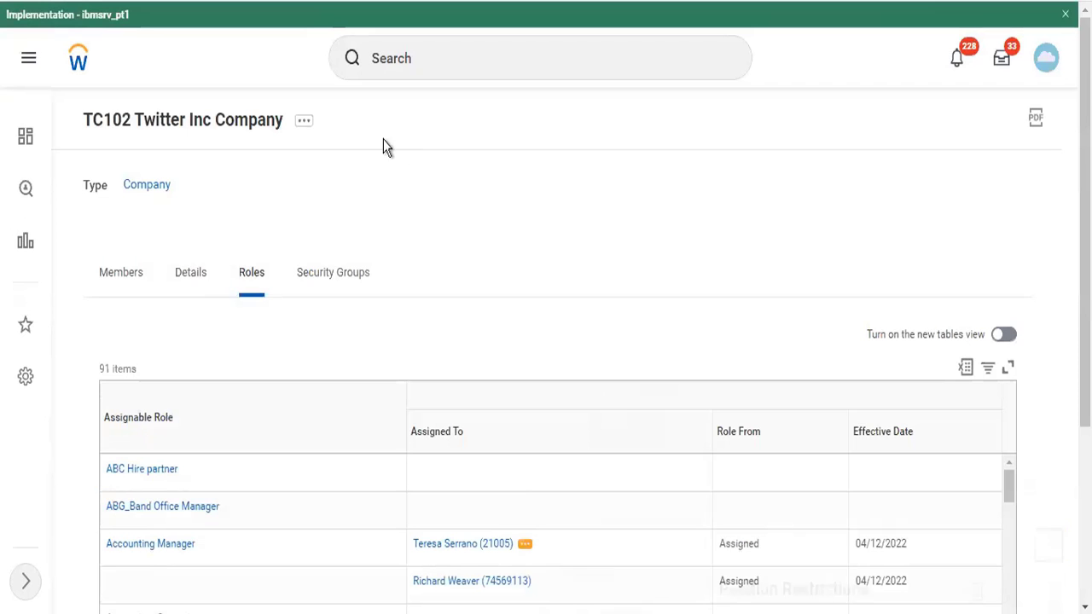
{"action": "left_click", "coordinate": [304, 120]}
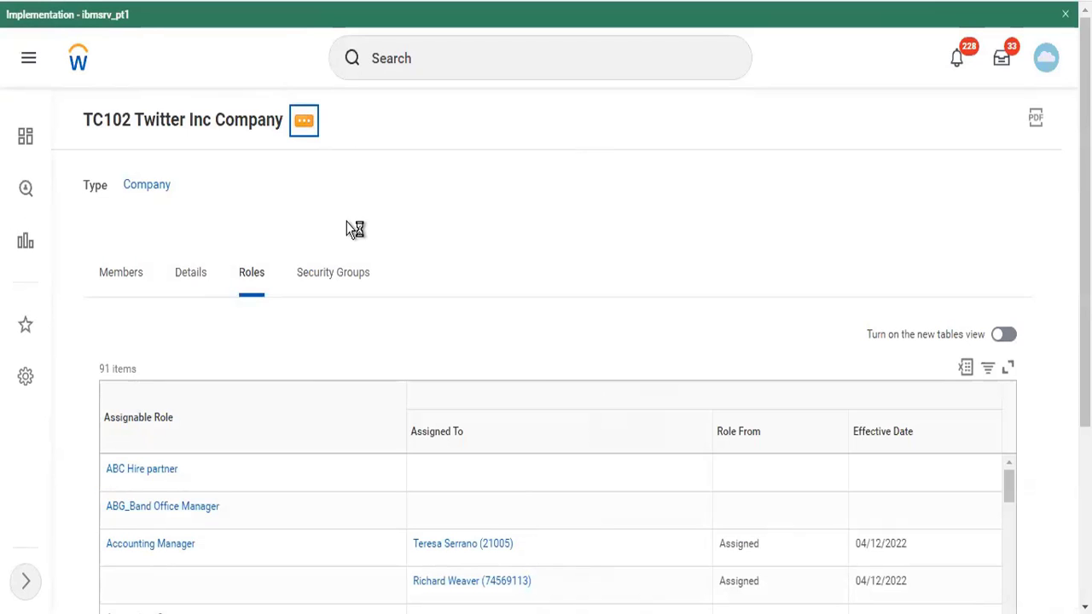
{"action": "mouse_move", "coordinate": [370, 318]}
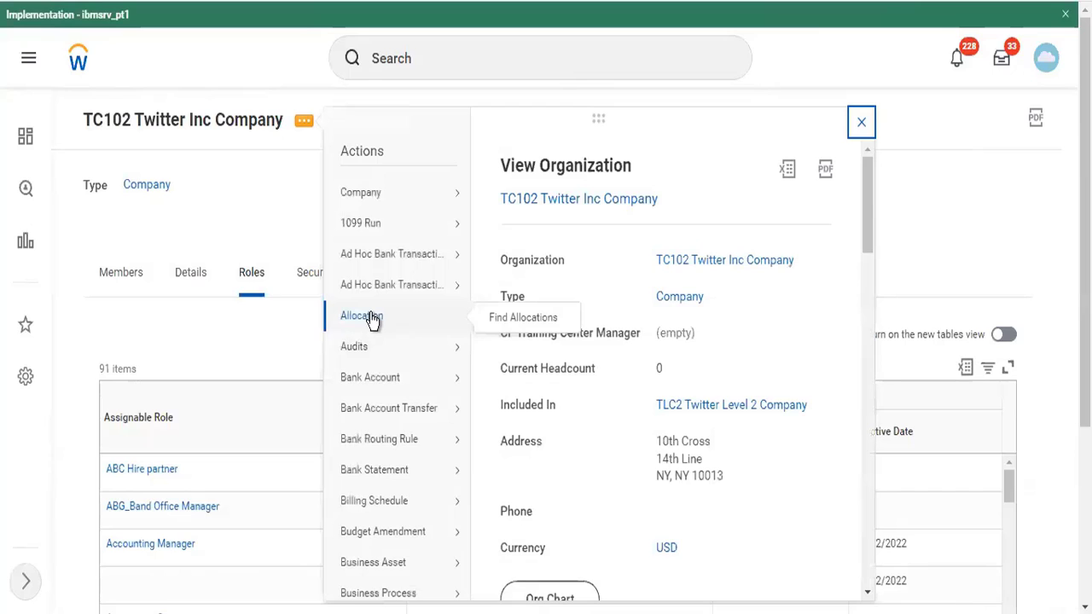
{"action": "scroll", "coordinate": [371, 318], "scroll_direction": "down", "scroll_amount": 15}
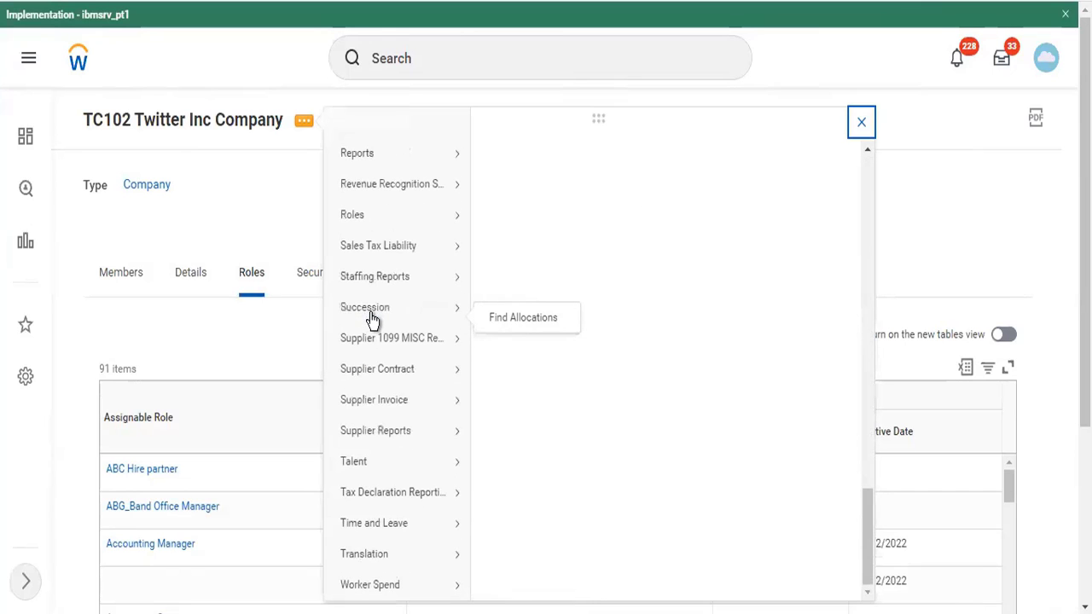
{"action": "scroll", "coordinate": [410, 444], "scroll_direction": "down", "scroll_amount": 3}
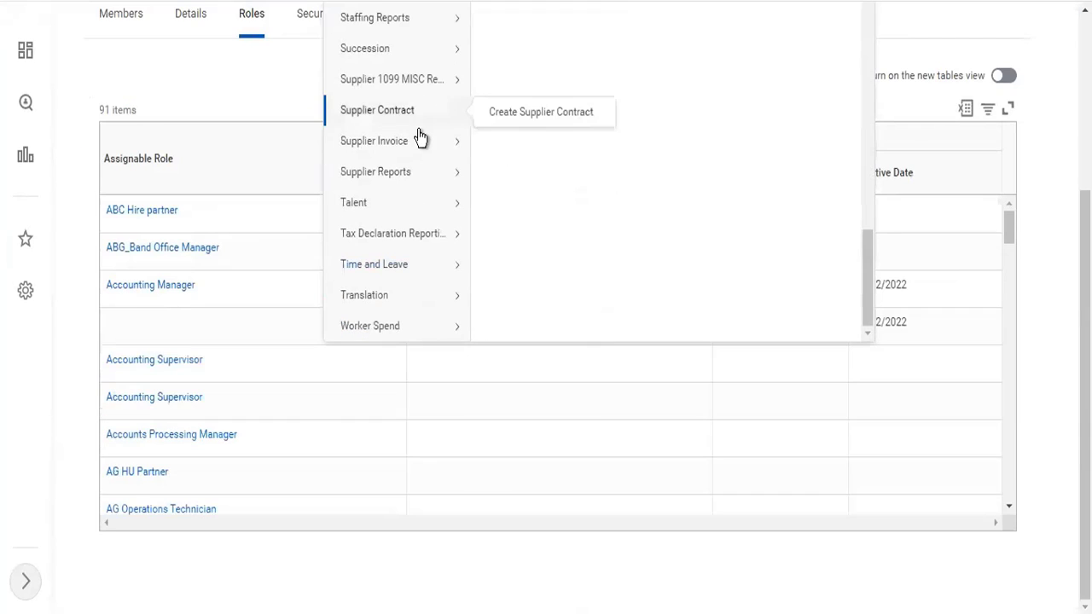
{"action": "scroll", "coordinate": [420, 134], "scroll_direction": "up", "scroll_amount": 5}
{"action": "scroll", "coordinate": [427, 185], "scroll_direction": "up", "scroll_amount": 12}
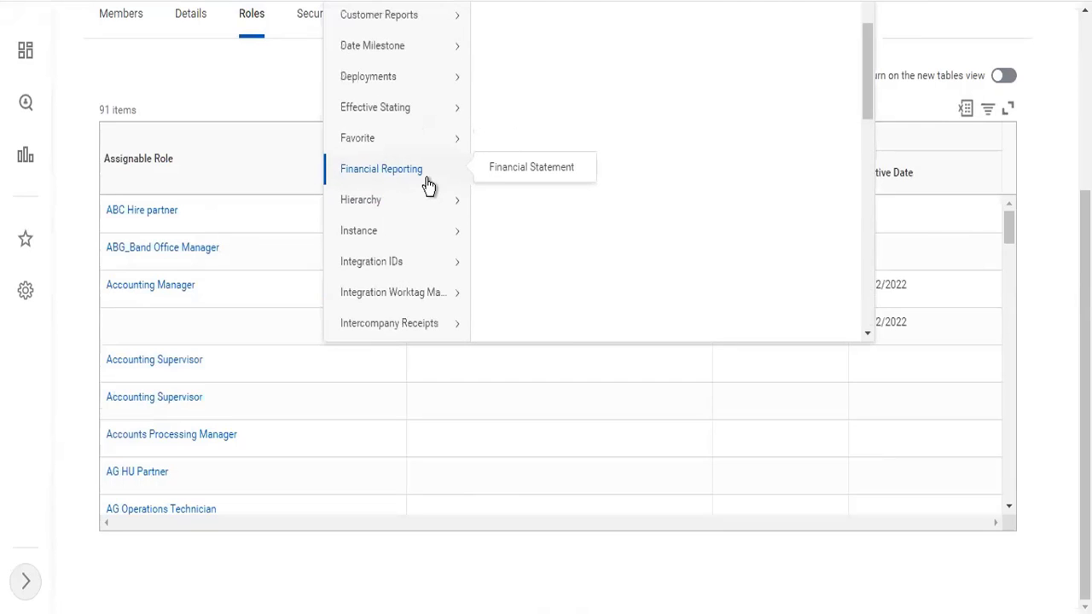
{"action": "scroll", "coordinate": [312, 163], "scroll_direction": "up", "scroll_amount": 3}
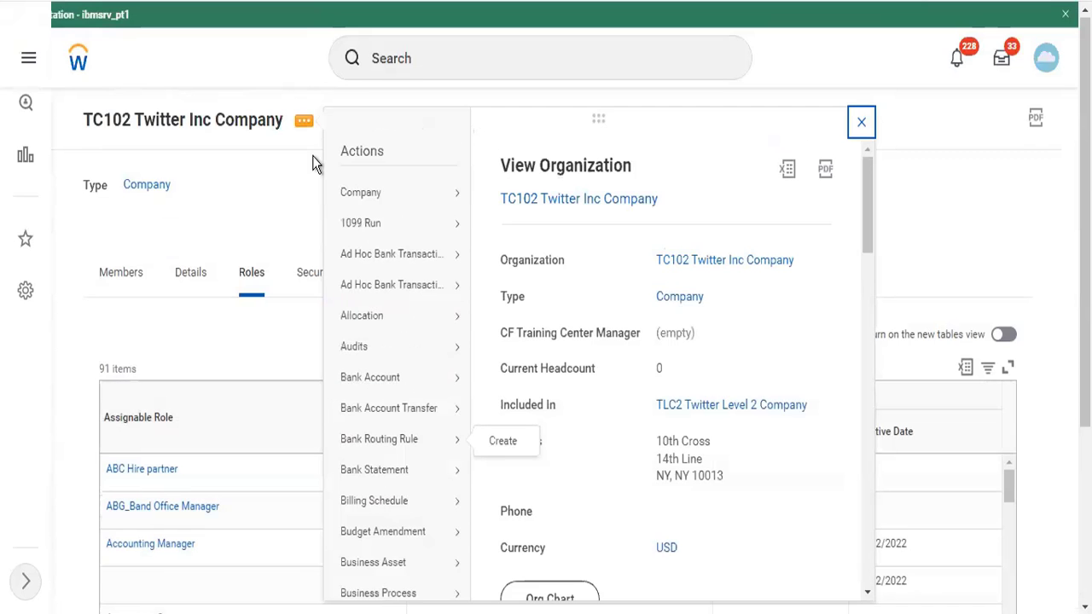
{"action": "mouse_move", "coordinate": [448, 546]}
{"action": "scroll", "coordinate": [448, 546], "scroll_direction": "down", "scroll_amount": 9}
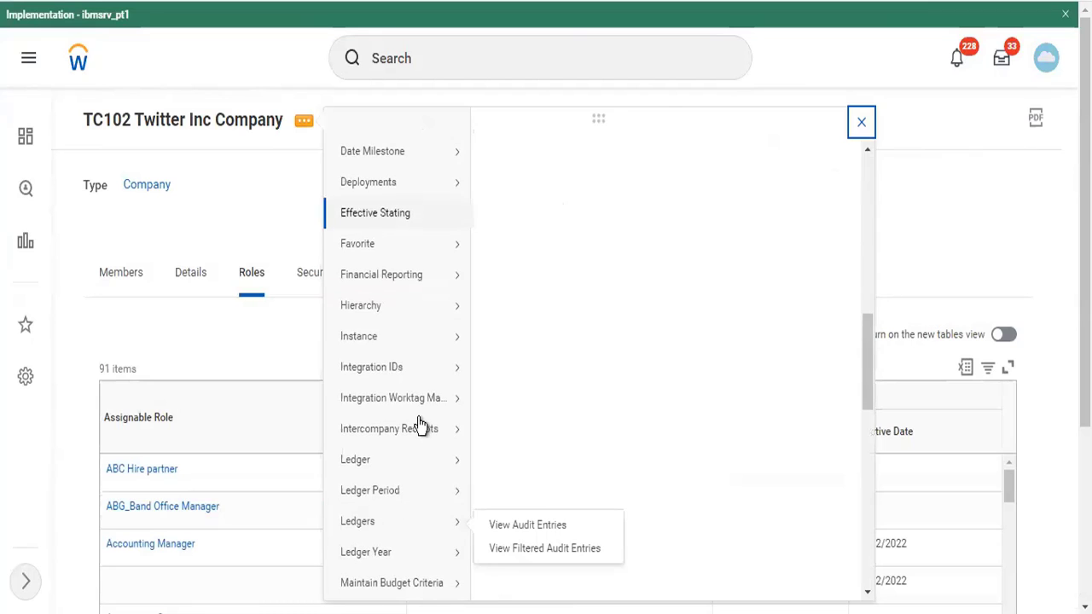
{"action": "mouse_move", "coordinate": [418, 420]}
{"action": "scroll", "coordinate": [419, 420], "scroll_direction": "down", "scroll_amount": 5}
{"action": "scroll", "coordinate": [416, 420], "scroll_direction": "down", "scroll_amount": 3}
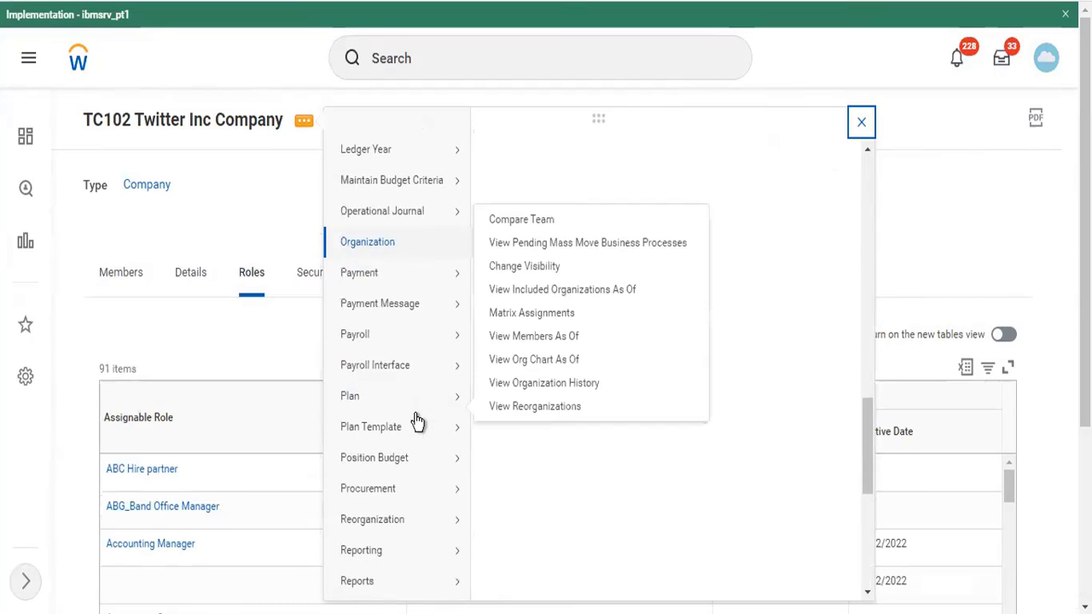
{"action": "scroll", "coordinate": [416, 422], "scroll_direction": "down", "scroll_amount": 3}
{"action": "mouse_move", "coordinate": [427, 350]}
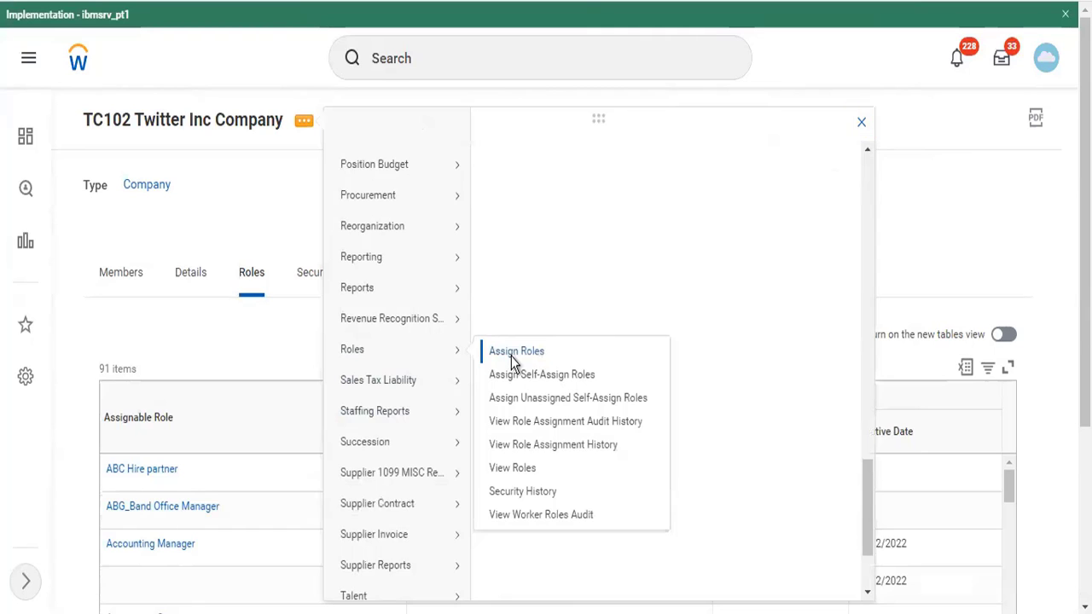
{"action": "left_click", "coordinate": [514, 352]}
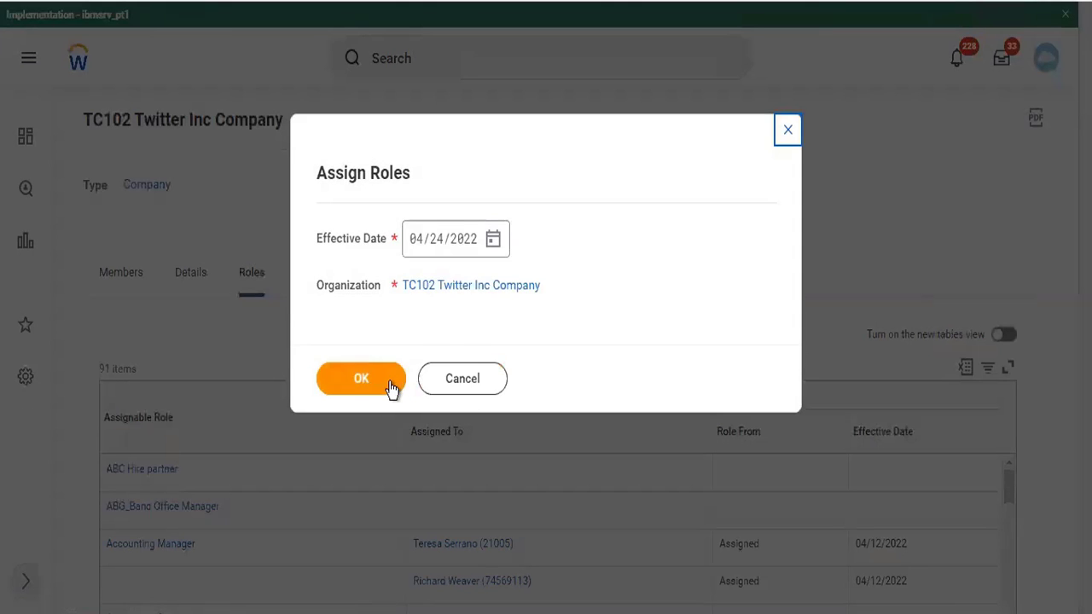
{"action": "left_click", "coordinate": [408, 385]}
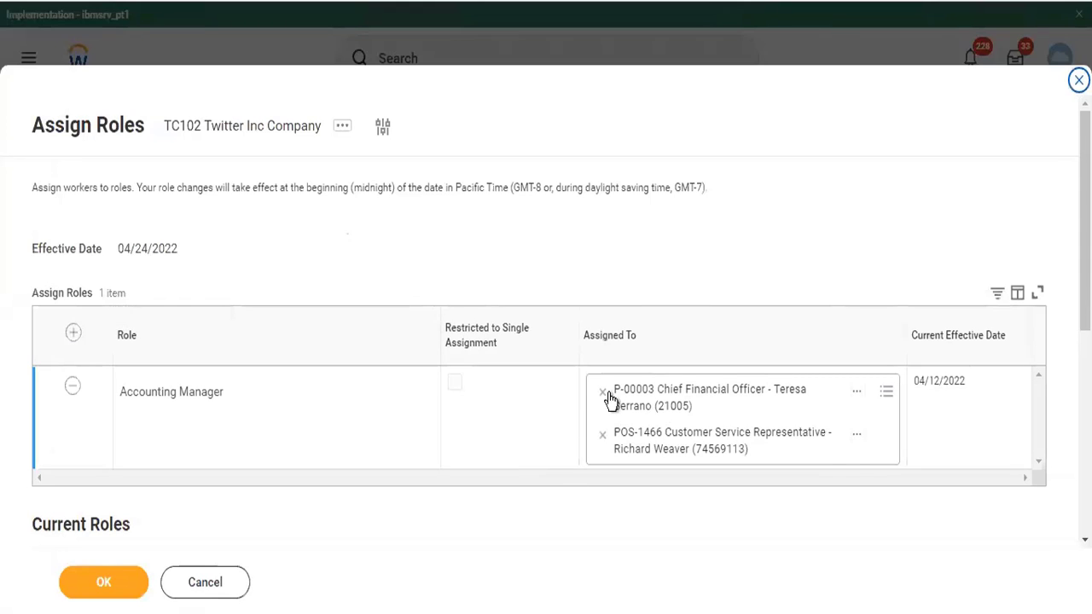
Step: Replace both Accounting Manager assignees with position P-00003 Chief Financial Officer and preview that position's details
{"action": "left_click", "coordinate": [604, 393]}
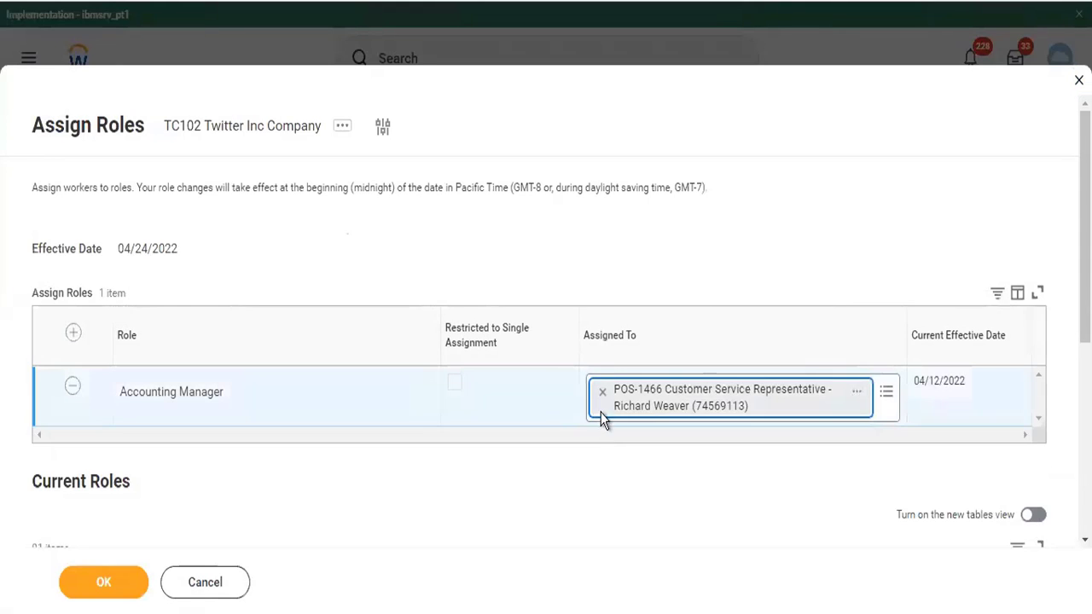
{"action": "left_click", "coordinate": [602, 391]}
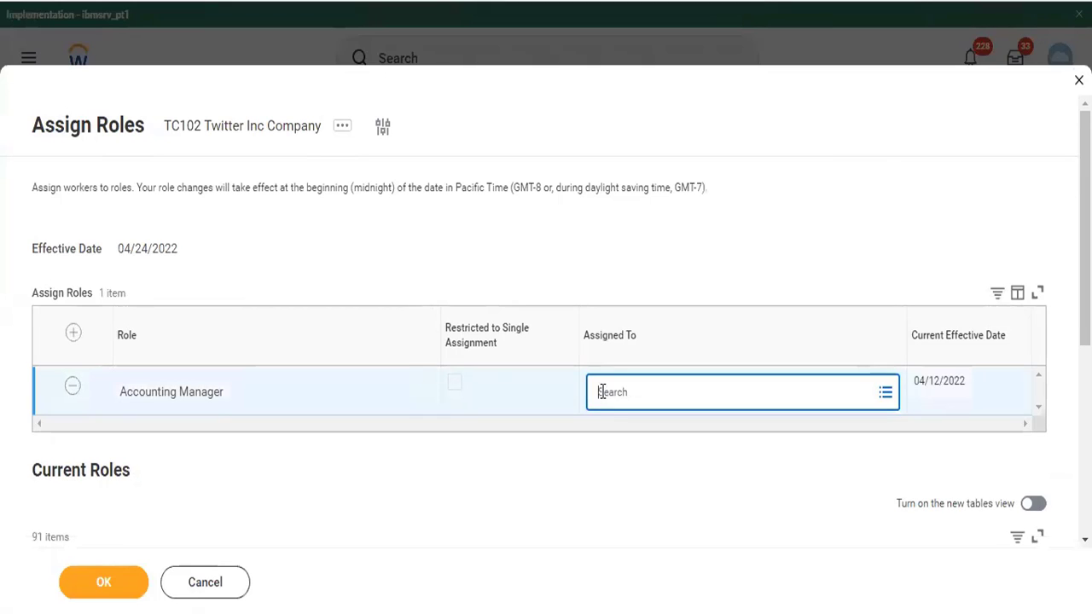
{"action": "left_click", "coordinate": [601, 392]}
{"action": "type", "text": "ter se"}
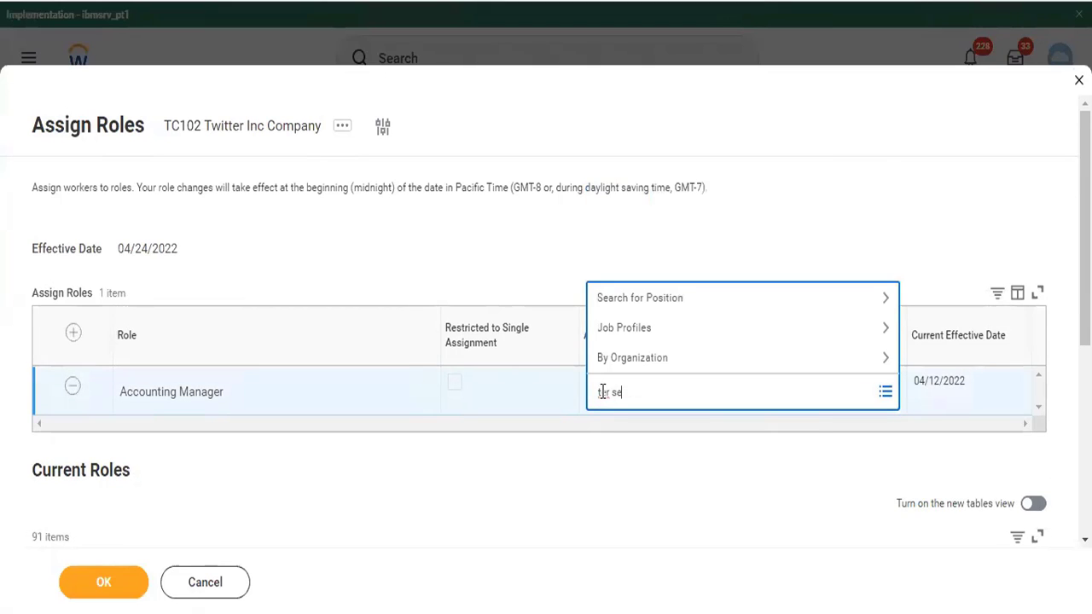
{"action": "type", "text": "r"}
{"action": "key", "text": "Return"}
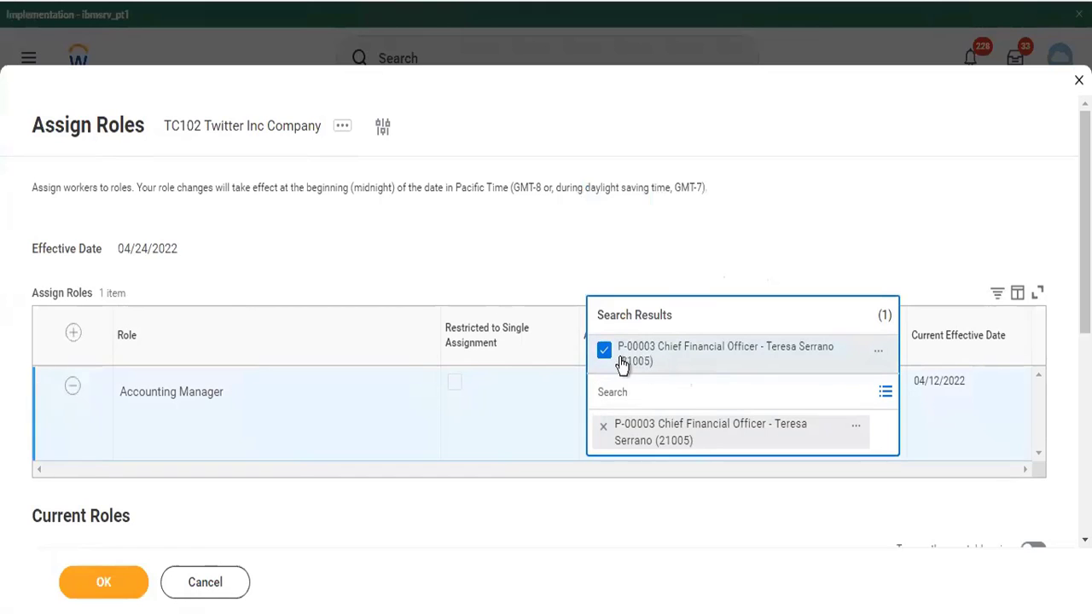
{"action": "left_click", "coordinate": [879, 354]}
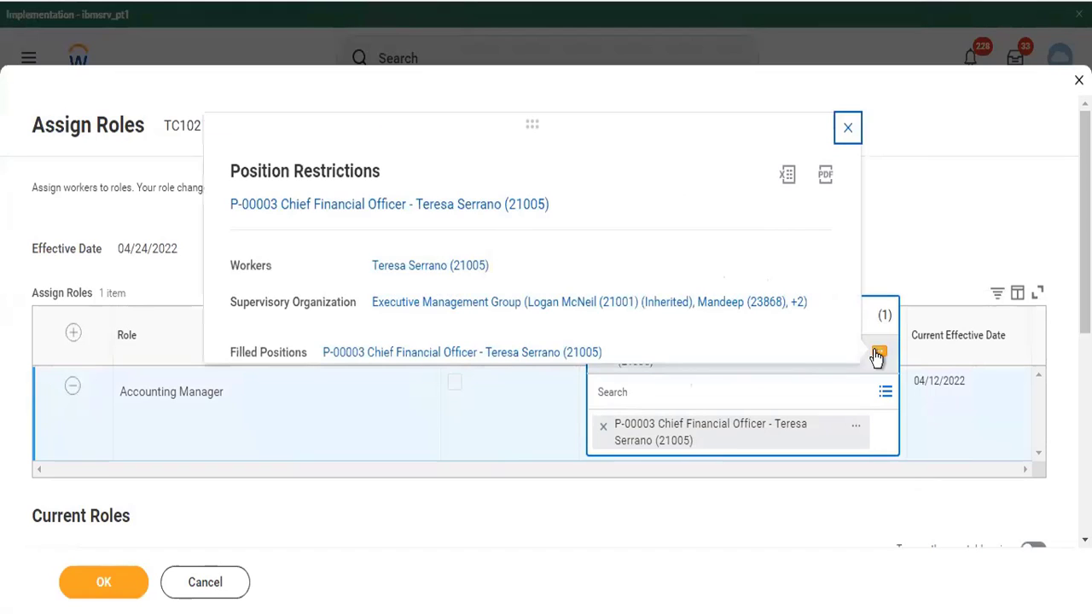
{"action": "left_click", "coordinate": [848, 127]}
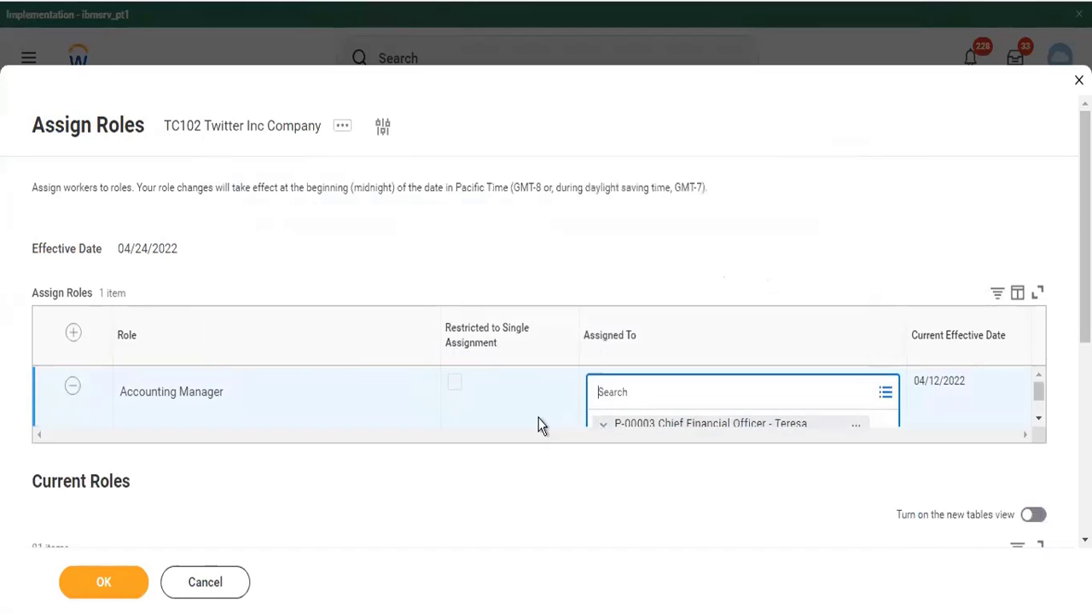
Step: Remove the Accounting Manager row from the role assignments and submit the changes
{"action": "left_click", "coordinate": [73, 390]}
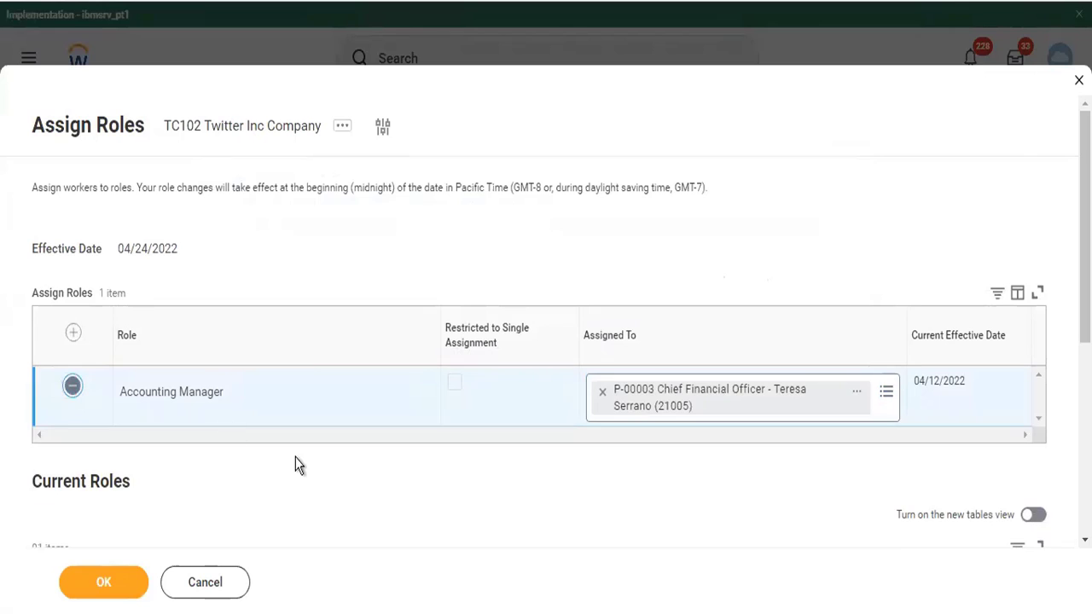
{"action": "left_click", "coordinate": [104, 587]}
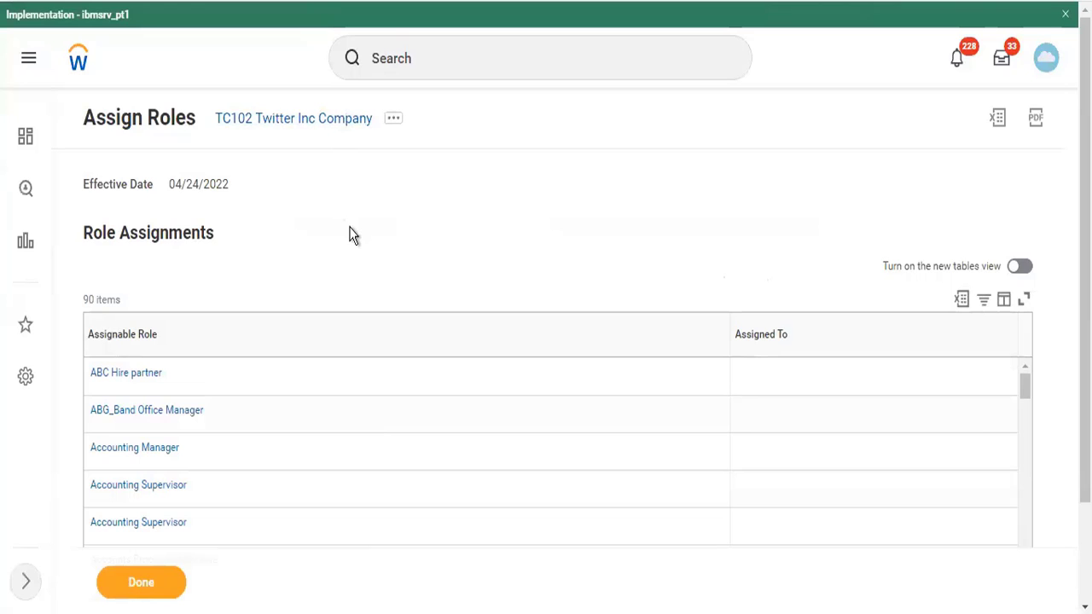
Step: Return to TC102 Twitter Inc Company and examine who is assigned to its roles
{"action": "left_click", "coordinate": [329, 128]}
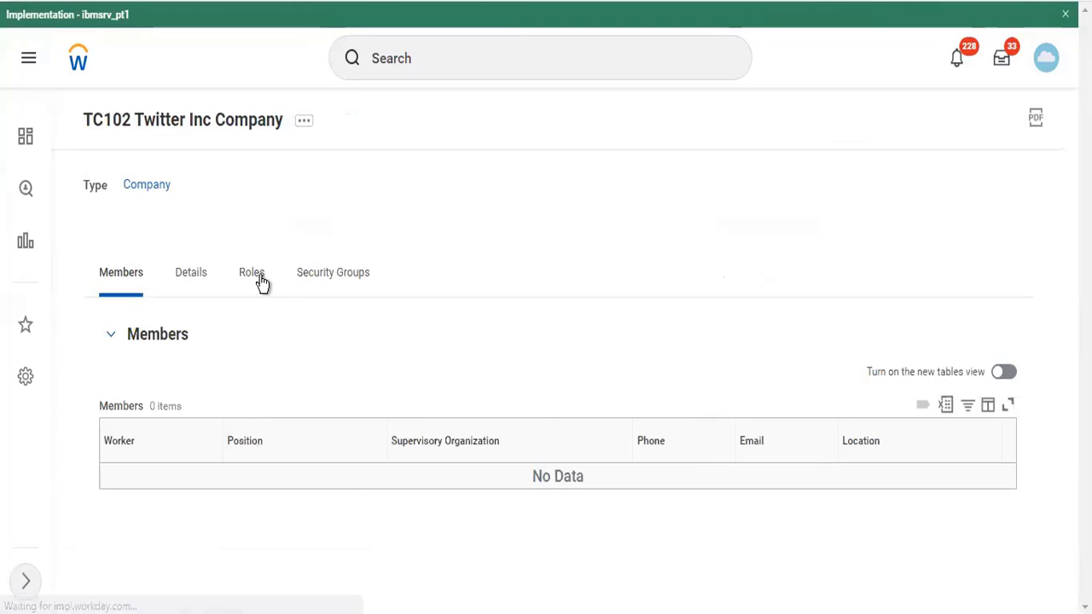
{"action": "left_click", "coordinate": [260, 278]}
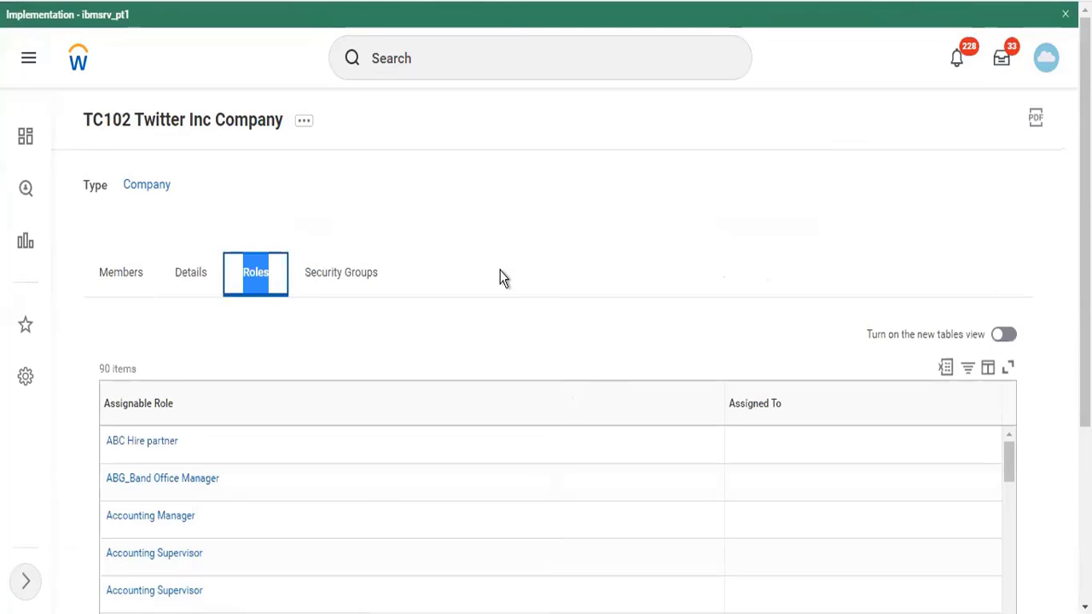
{"action": "scroll", "coordinate": [502, 278], "scroll_direction": "down", "scroll_amount": 3}
{"action": "scroll", "coordinate": [389, 342], "scroll_direction": "down", "scroll_amount": 3}
{"action": "scroll", "coordinate": [391, 342], "scroll_direction": "up", "scroll_amount": 3}
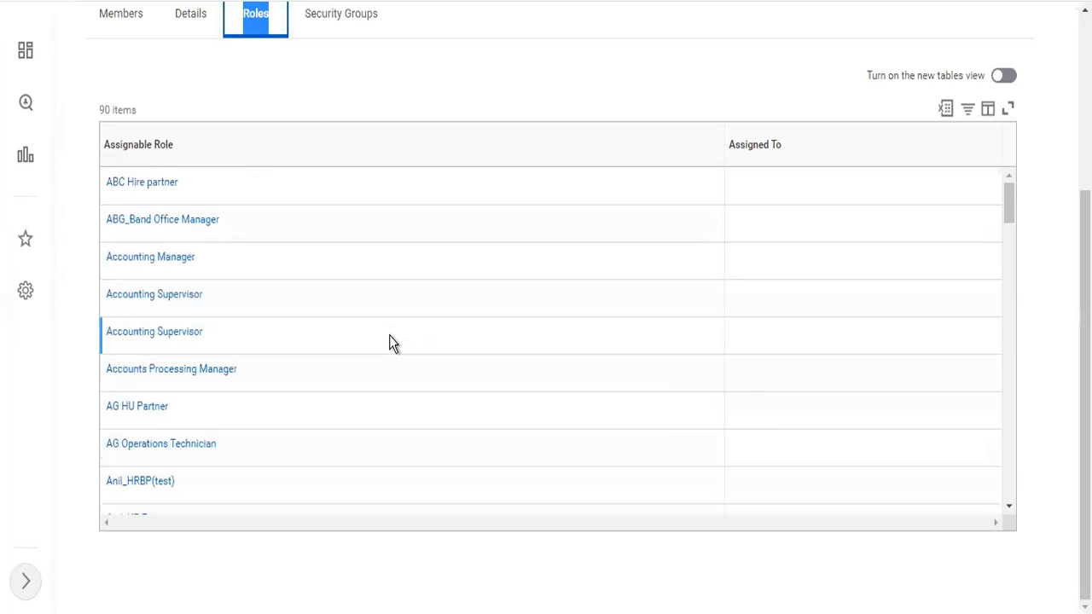
{"action": "scroll", "coordinate": [476, 75], "scroll_direction": "up", "scroll_amount": 3}
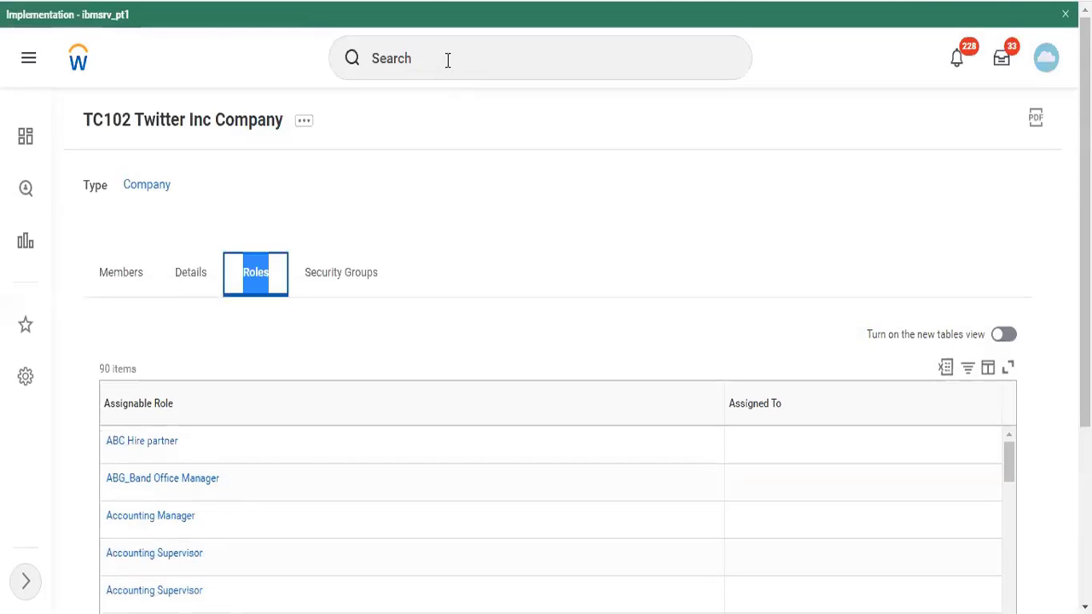
Step: Search for the Chief Financial Officer by partial name, open the worker profile, and dismiss the actions preview
{"action": "left_click", "coordinate": [447, 60]}
{"action": "type", "text": "te ser"}
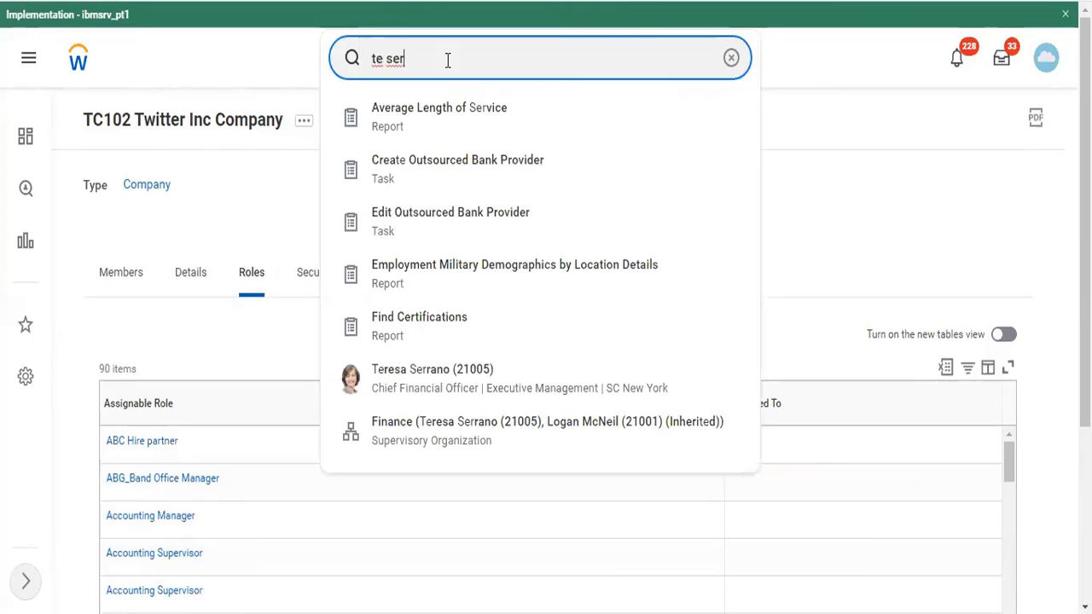
{"action": "key", "text": "Down"}
{"action": "key", "text": "Down"}
{"action": "key", "text": "Down"}
{"action": "key", "text": "Down"}
{"action": "key", "text": "Down"}
{"action": "key", "text": "Down"}
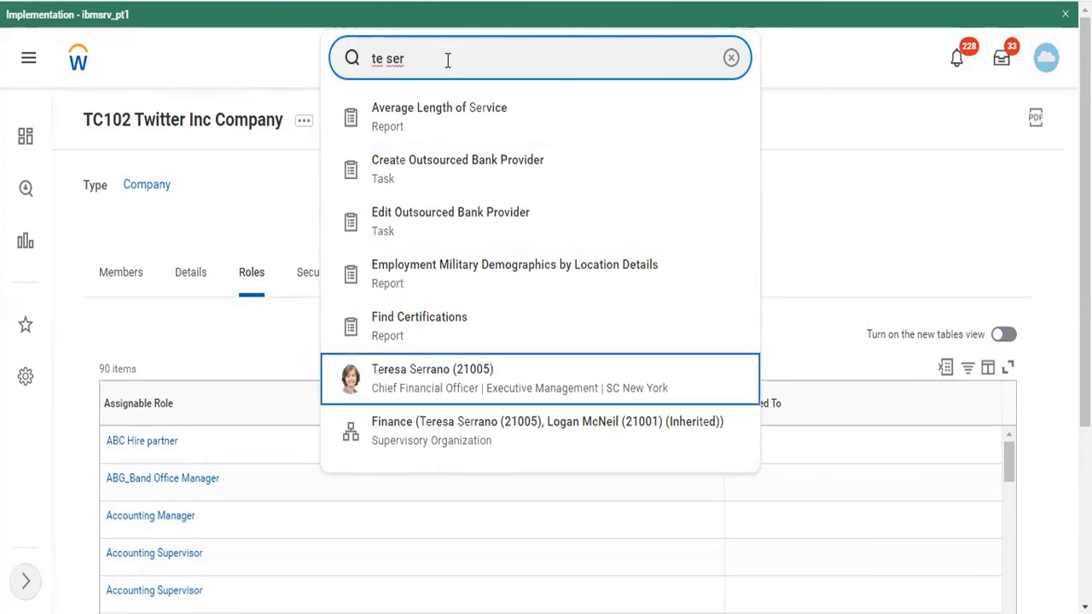
{"action": "key", "text": "Return"}
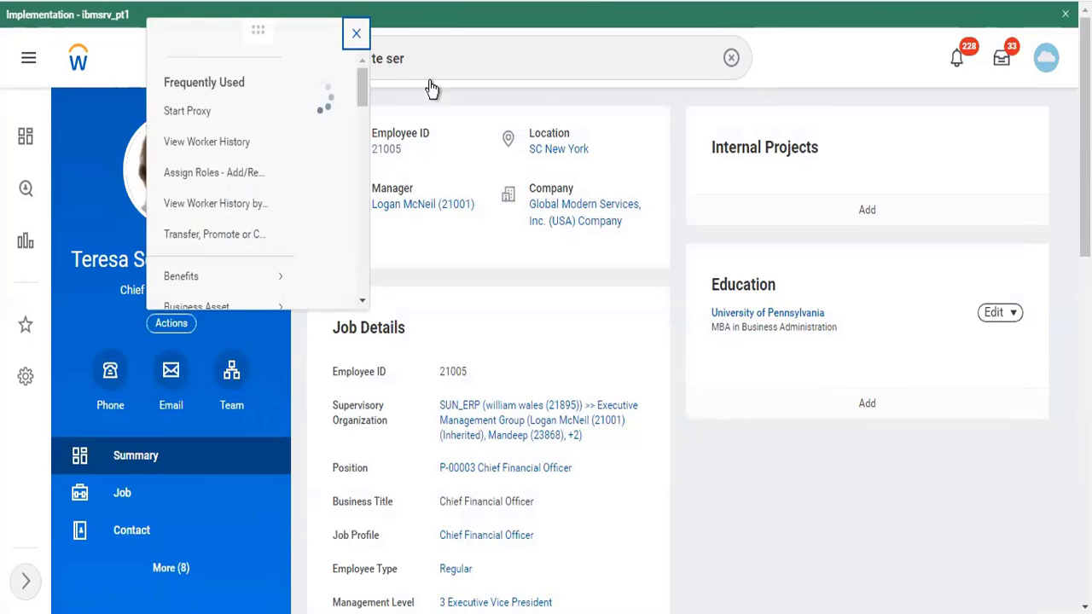
{"action": "left_click", "coordinate": [1048, 145]}
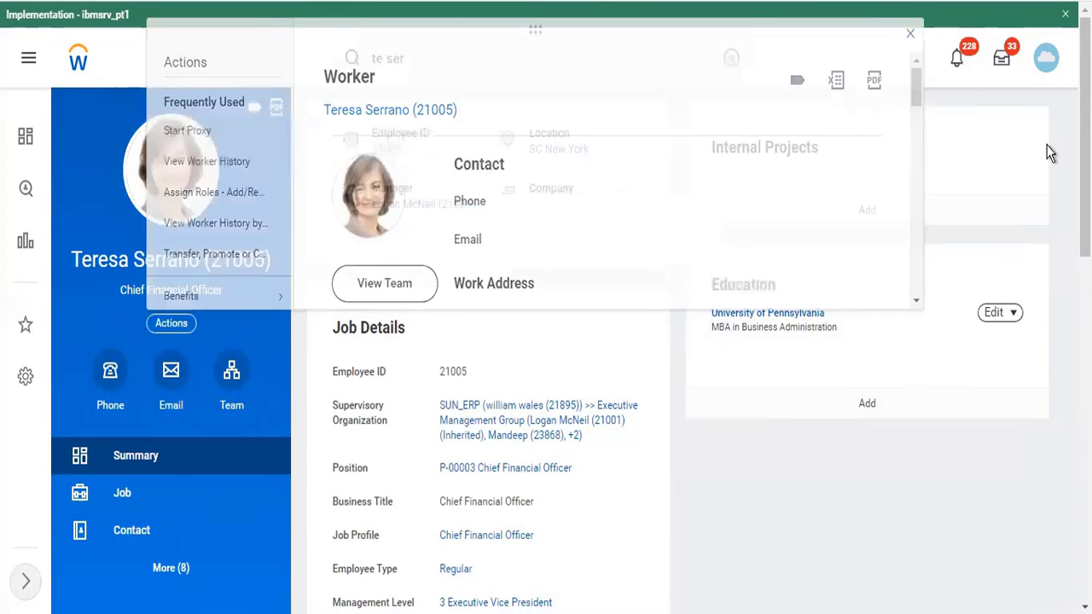
Step: Find the Create Ledger Year and Ledger Periods task with "cr ledger" and open it
{"action": "left_click", "coordinate": [731, 57]}
{"action": "left_click", "coordinate": [489, 50]}
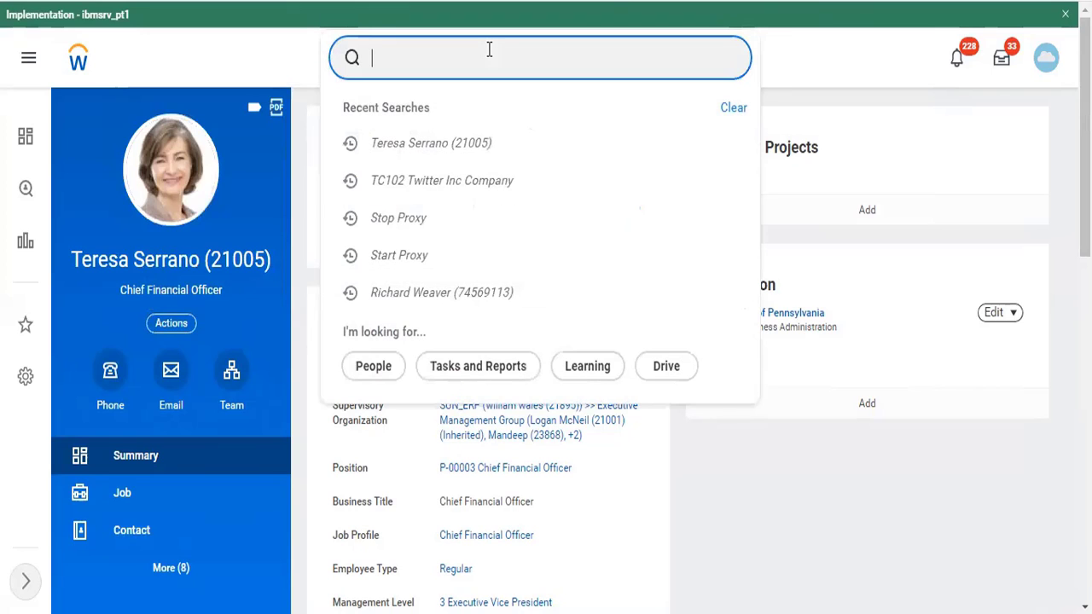
{"action": "type", "text": "cr"}
{"action": "type", "text": " ed"}
{"action": "key", "text": "BackSpace"}
{"action": "key", "text": "BackSpace"}
{"action": "key", "text": "BackSpace"}
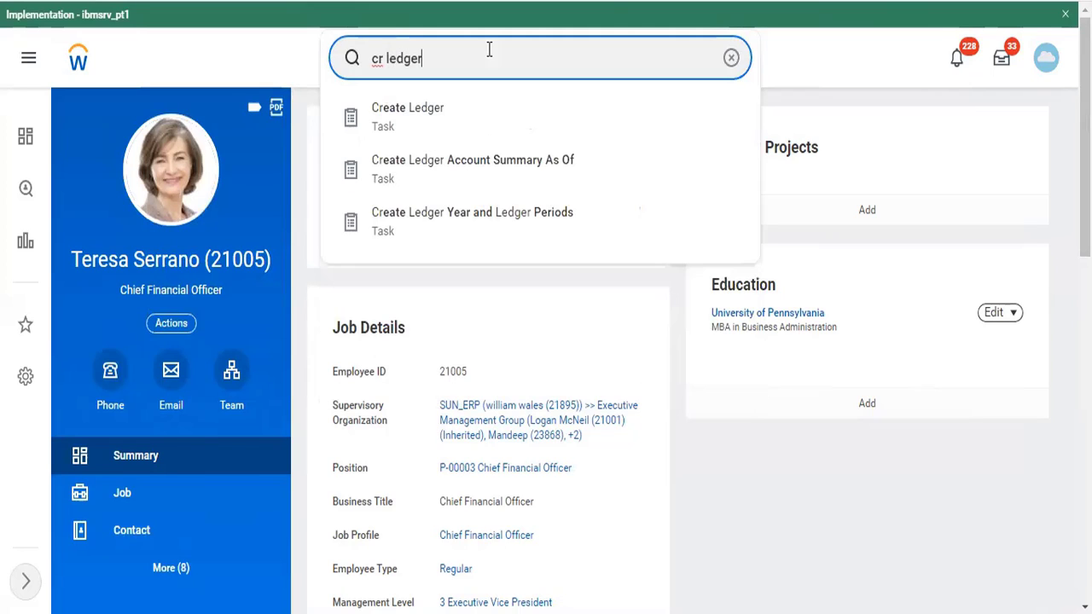
{"action": "key", "text": "Down"}
{"action": "key", "text": "Down"}
{"action": "key", "text": "Down"}
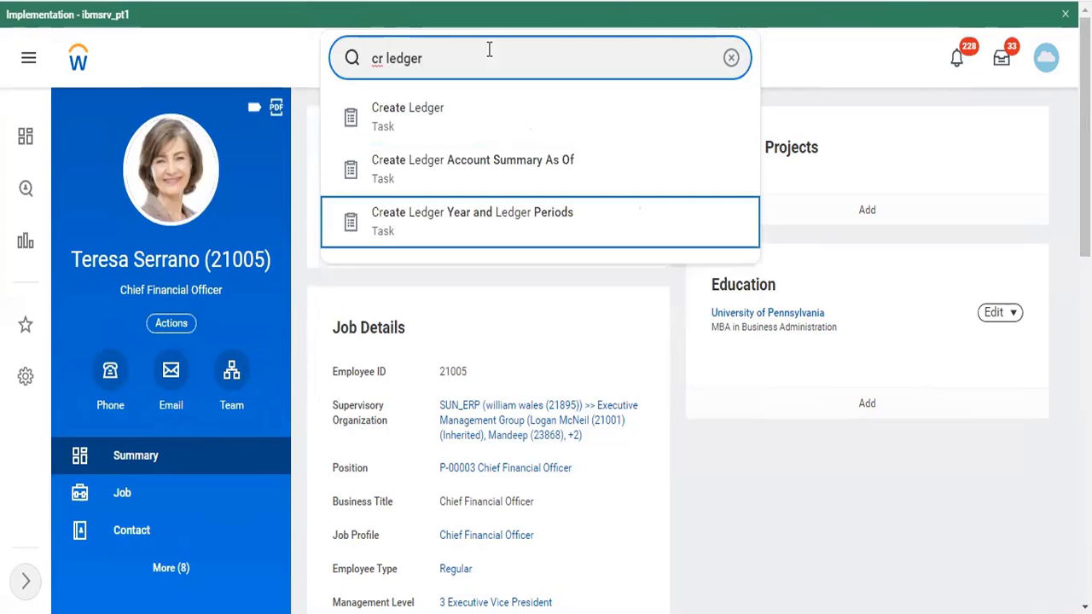
{"action": "key", "text": "Return"}
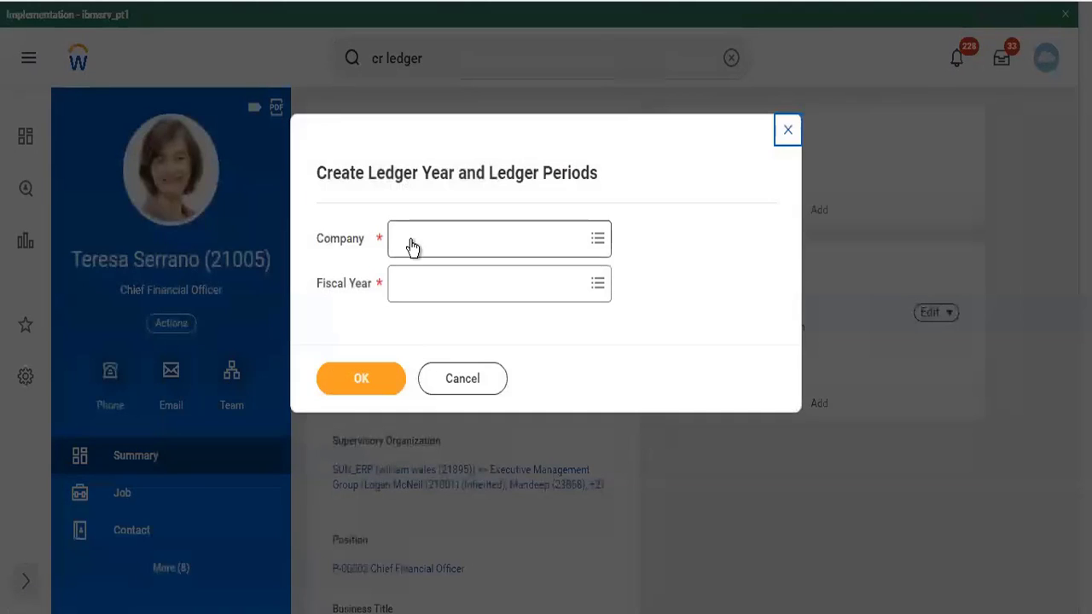
Step: Set the company to TC102 Twitter Inc Company for the new ledger year and periods
{"action": "left_click", "coordinate": [411, 240]}
{"action": "type", "text": "tc10"}
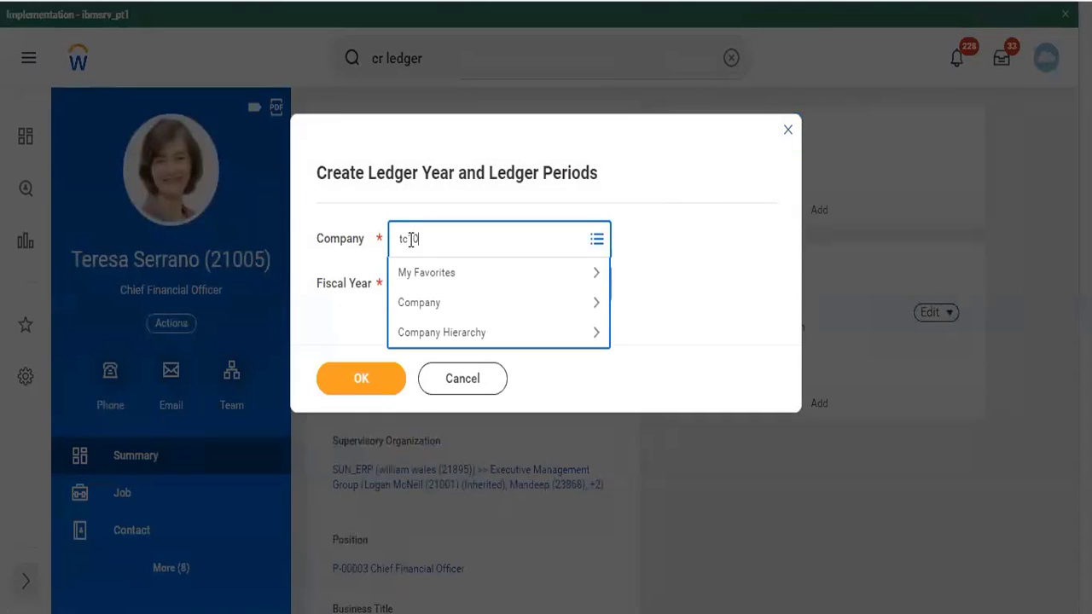
{"action": "type", "text": "2"}
{"action": "key", "text": "Return"}
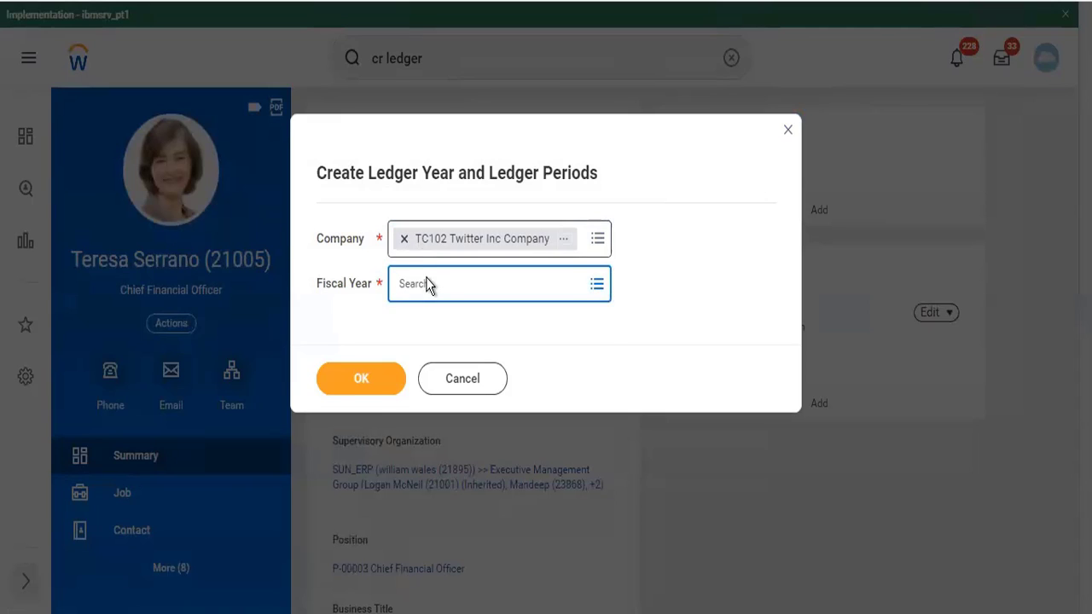
Step: Check which fiscal years can be chosen for the company and discard the ledger year creation
{"action": "left_click", "coordinate": [427, 282]}
{"action": "left_click", "coordinate": [439, 319]}
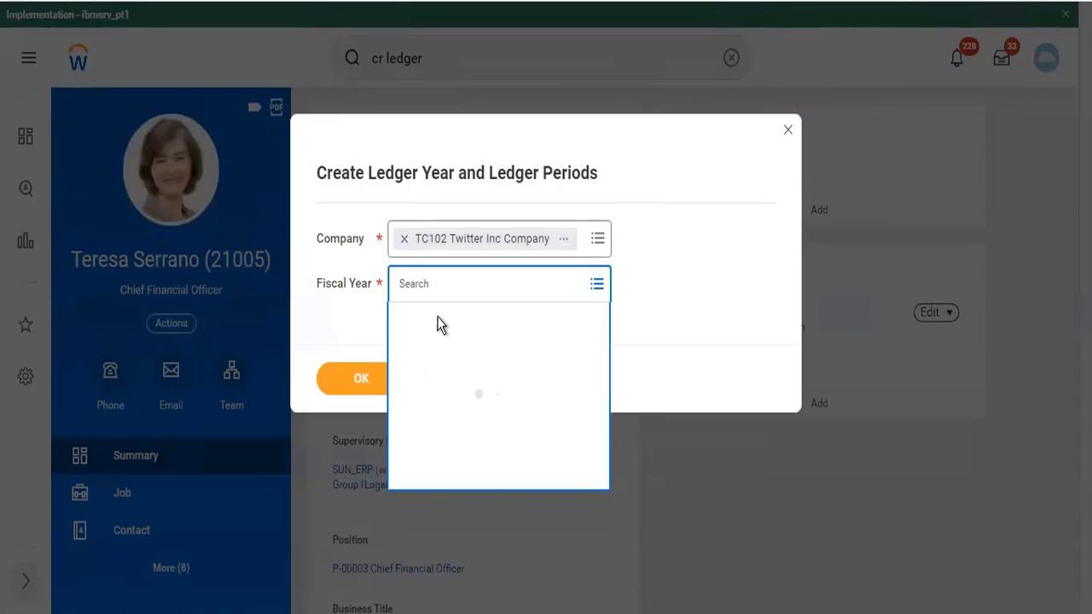
{"action": "left_click", "coordinate": [442, 358]}
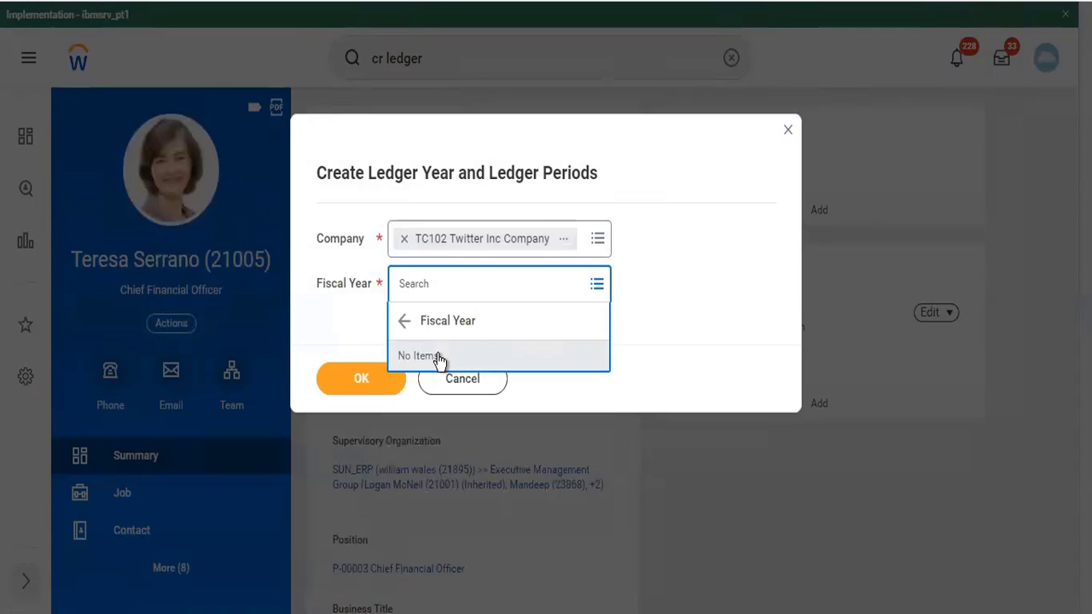
{"action": "left_click", "coordinate": [403, 323]}
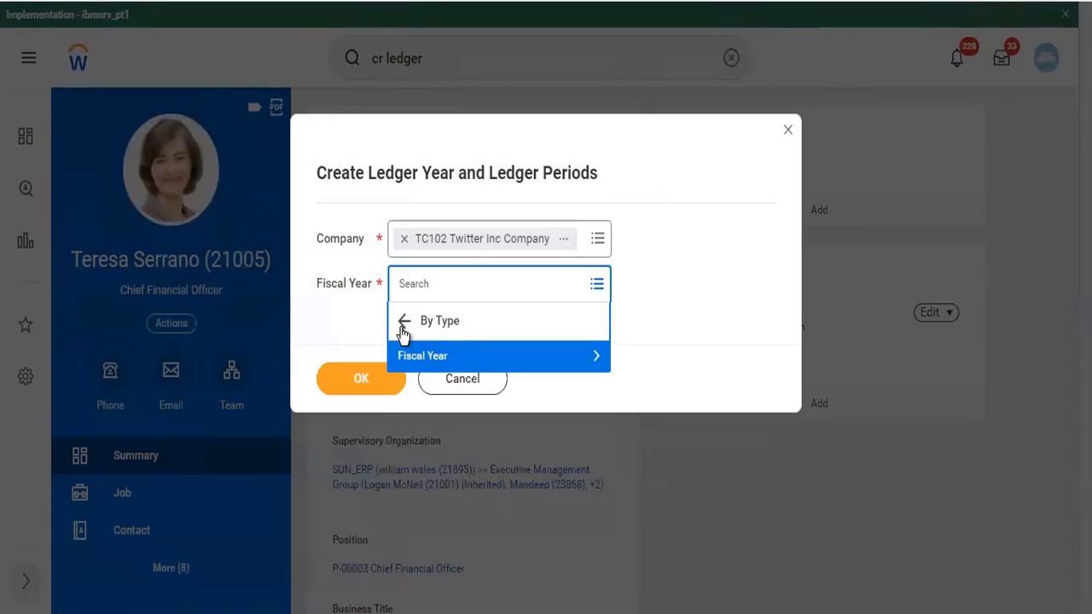
{"action": "left_click", "coordinate": [404, 329]}
{"action": "left_click", "coordinate": [414, 355]}
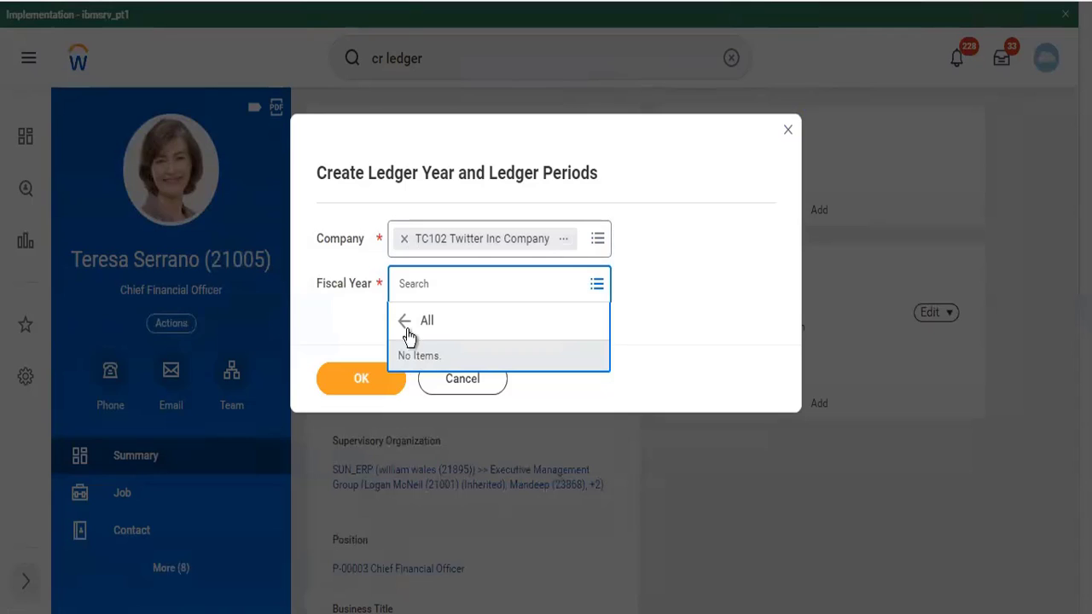
{"action": "left_click", "coordinate": [405, 330]}
{"action": "left_click", "coordinate": [465, 381]}
{"action": "triple_click", "coordinate": [465, 379]}
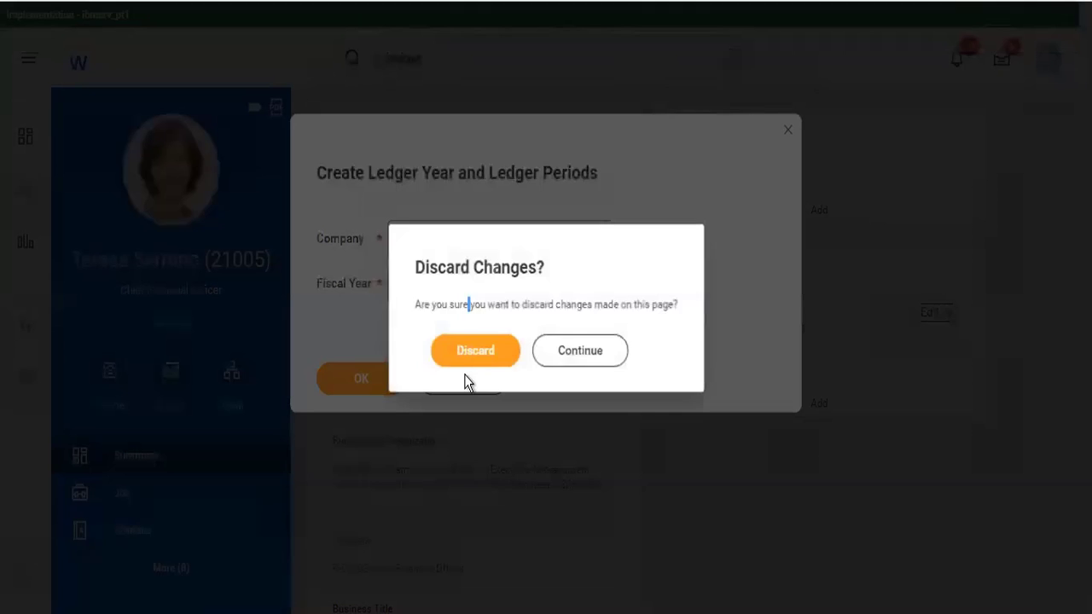
{"action": "left_click", "coordinate": [466, 356]}
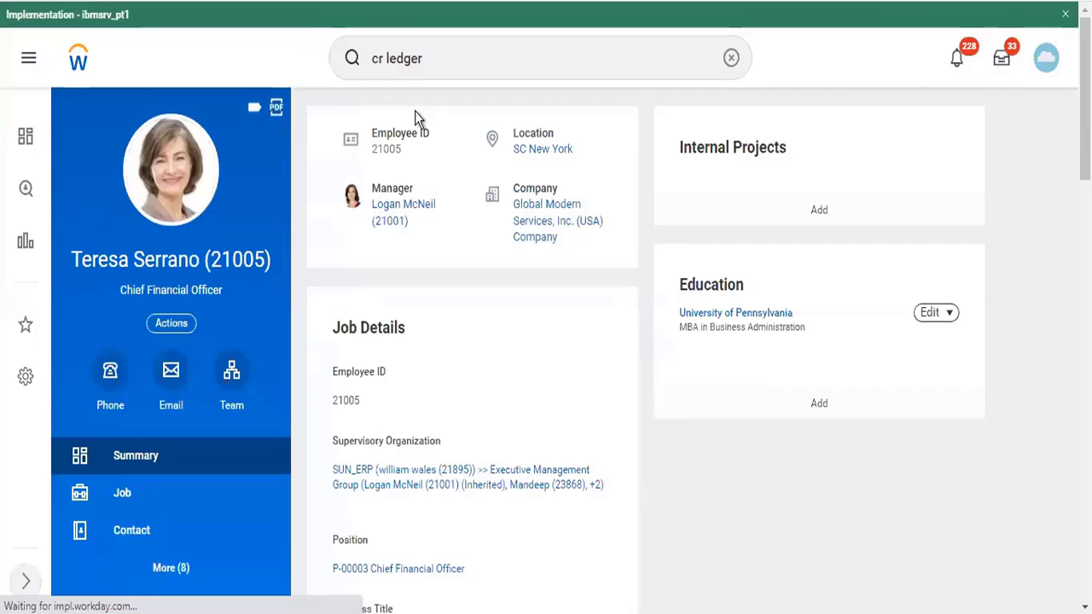
{"action": "right_click", "coordinate": [440, 74]}
{"action": "left_click", "coordinate": [425, 59]}
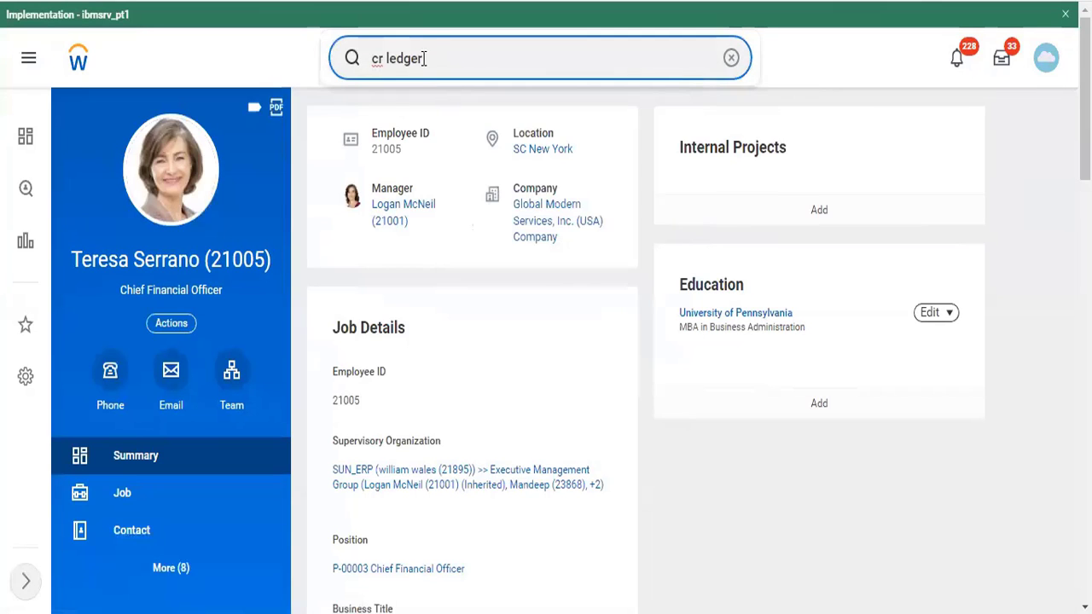
{"action": "key", "text": "Return"}
{"action": "right_click", "coordinate": [423, 59]}
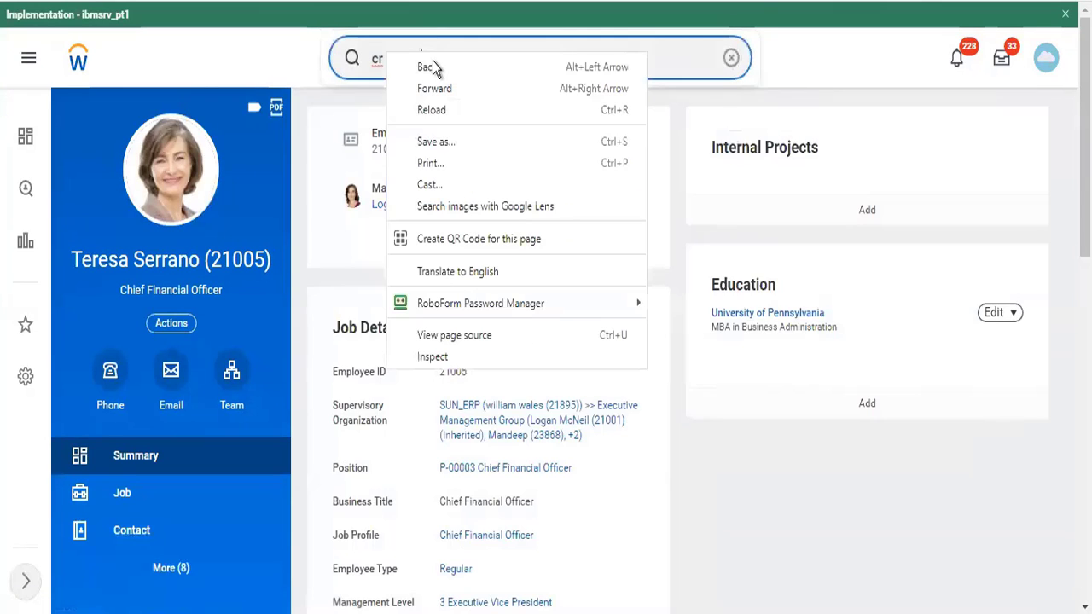
{"action": "left_click", "coordinate": [374, 58]}
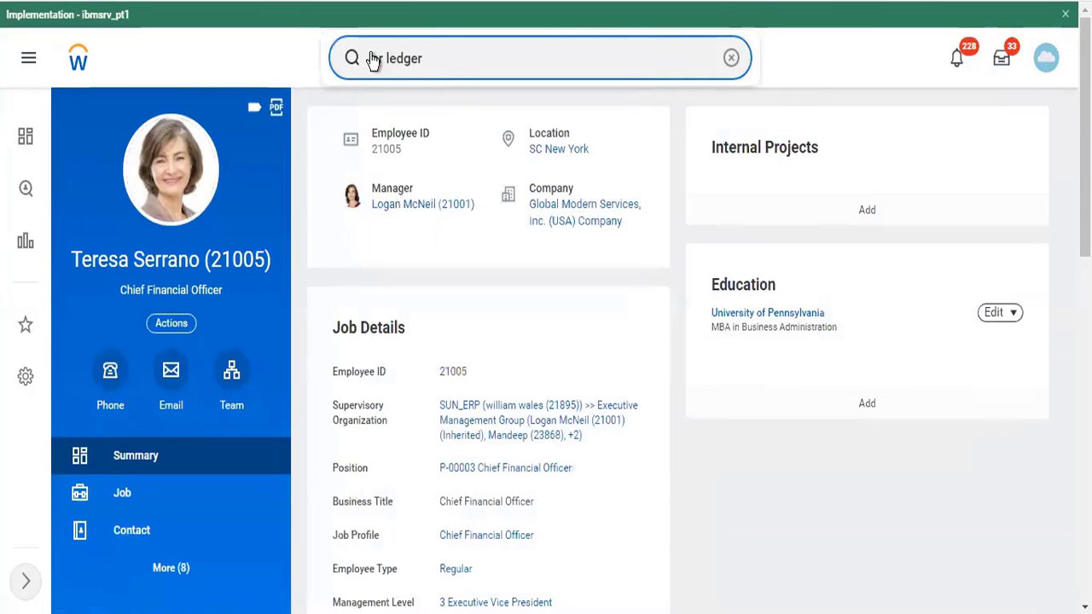
{"action": "left_click", "coordinate": [453, 53]}
{"action": "key", "text": "Return"}
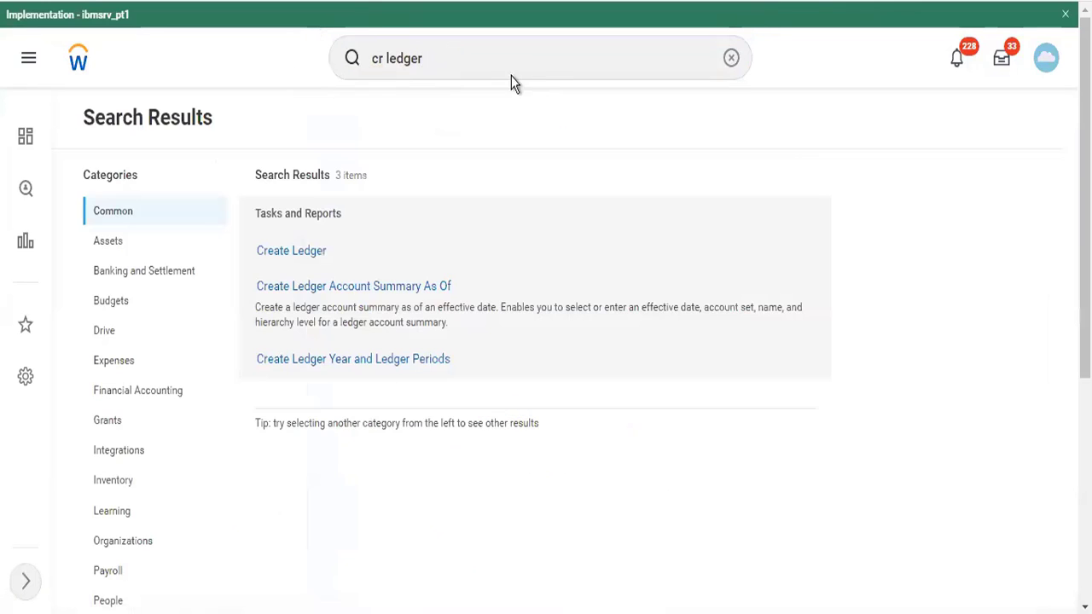
Step: Search for "TC102" and open TC102 Twitter Inc Company
{"action": "left_click", "coordinate": [417, 68]}
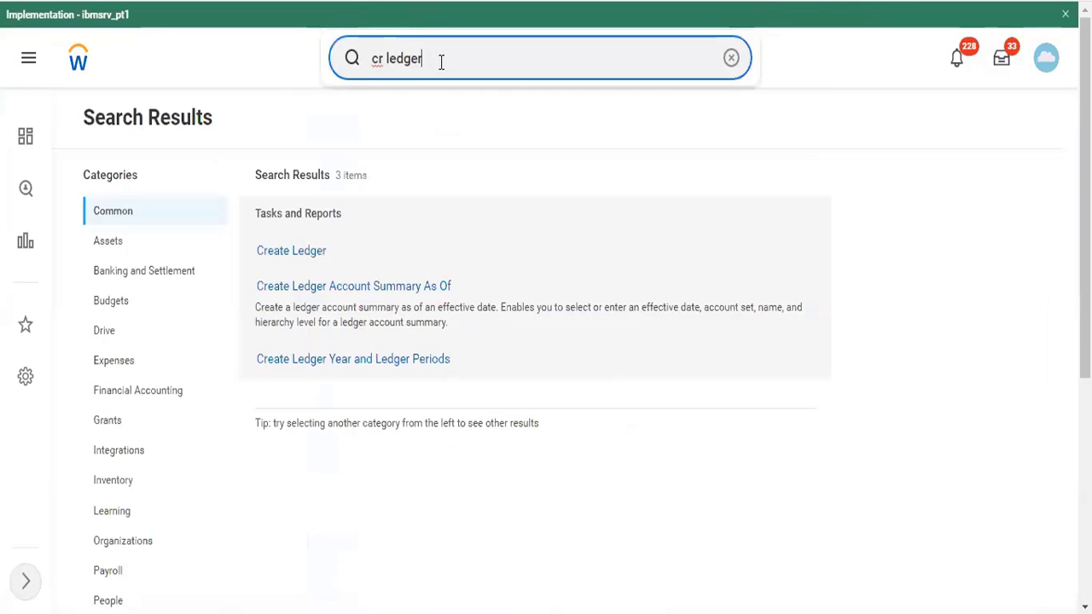
{"action": "left_click_drag", "start_coordinate": [441, 61], "coordinate": [325, 81]}
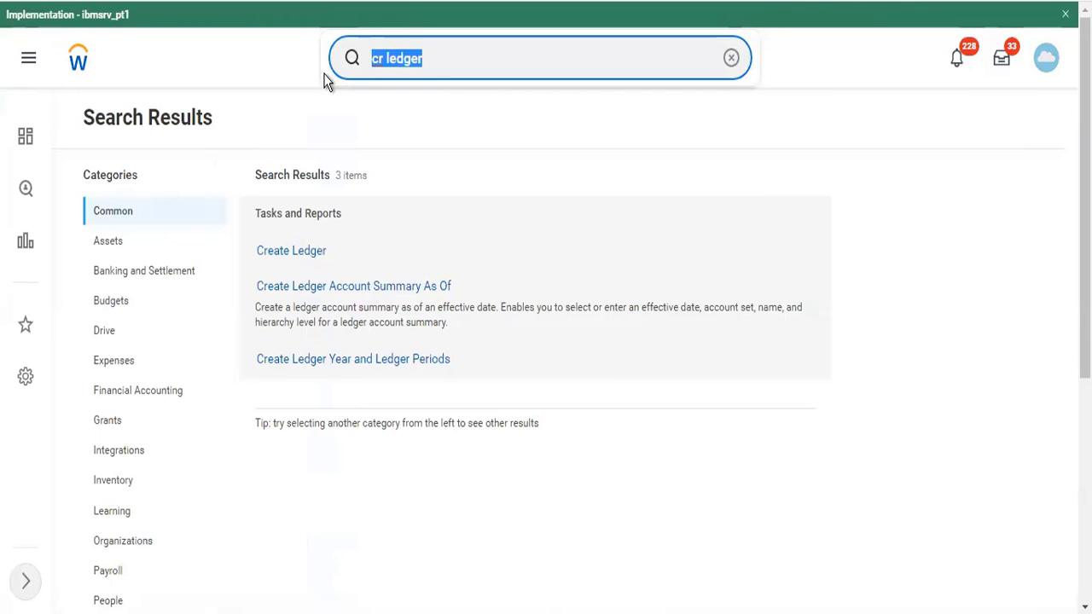
{"action": "type", "text": "TC102"}
{"action": "left_click", "coordinate": [395, 118]}
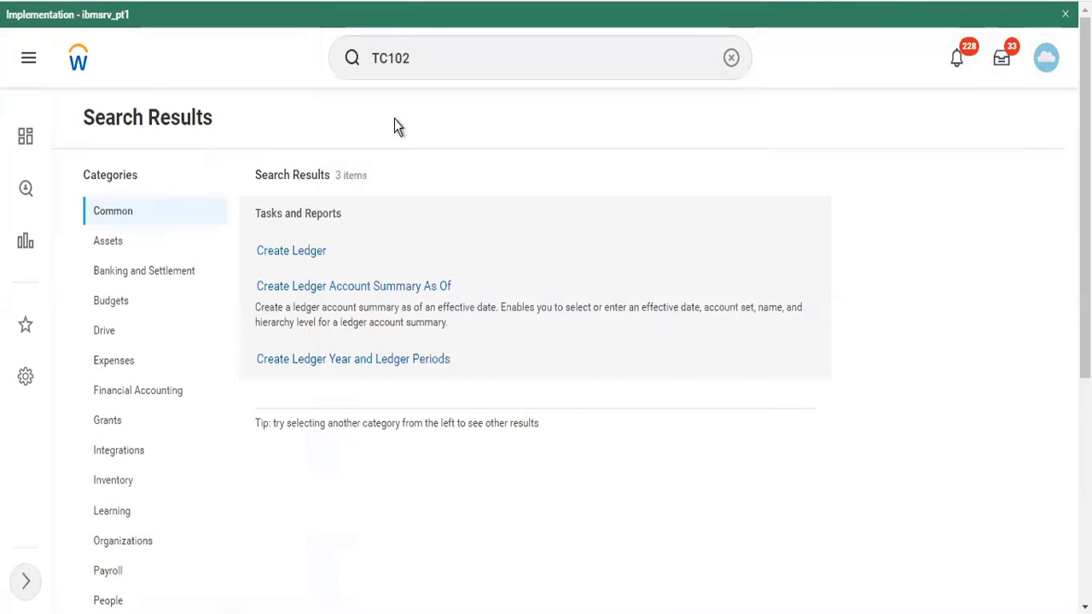
Step: Open the company's accounting details for editing and go to its assigned fiscal schedule, 2022- Standard corporate schedule
{"action": "left_click", "coordinate": [304, 120]}
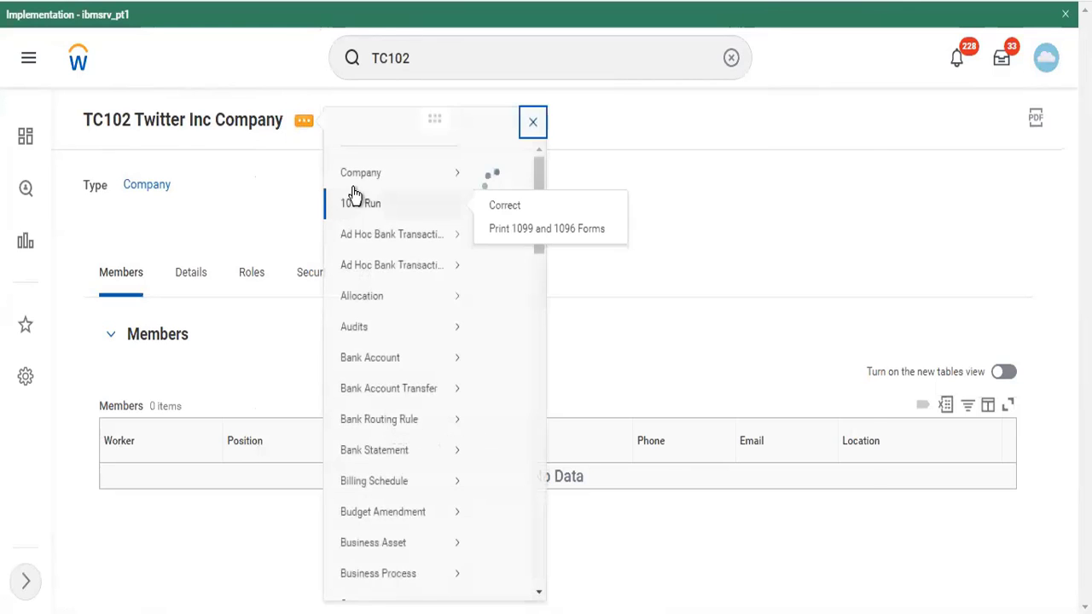
{"action": "mouse_move", "coordinate": [431, 194]}
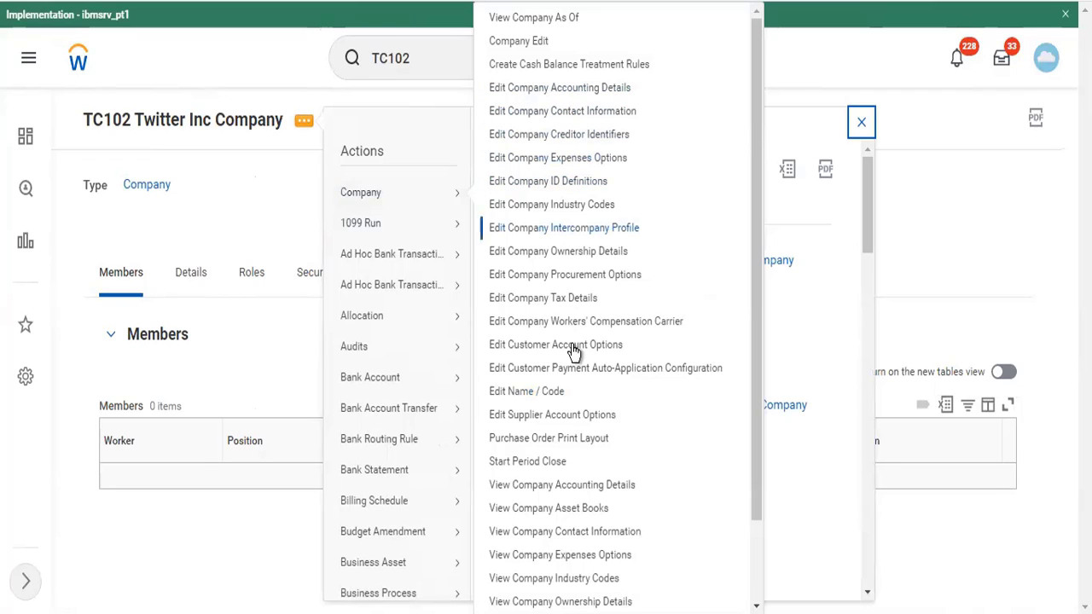
{"action": "left_click", "coordinate": [580, 89]}
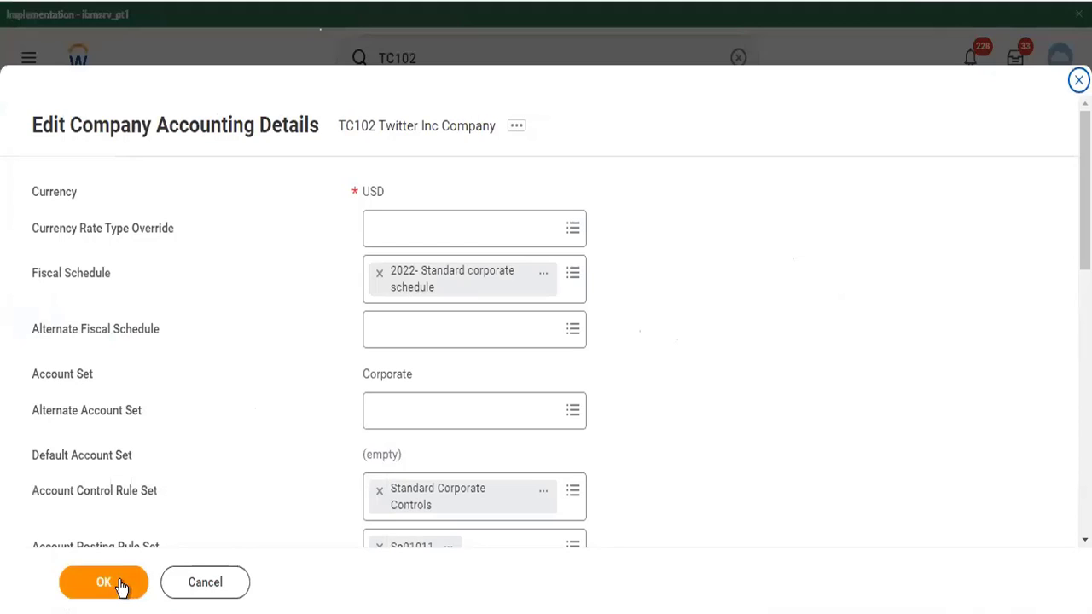
{"action": "left_click", "coordinate": [448, 338]}
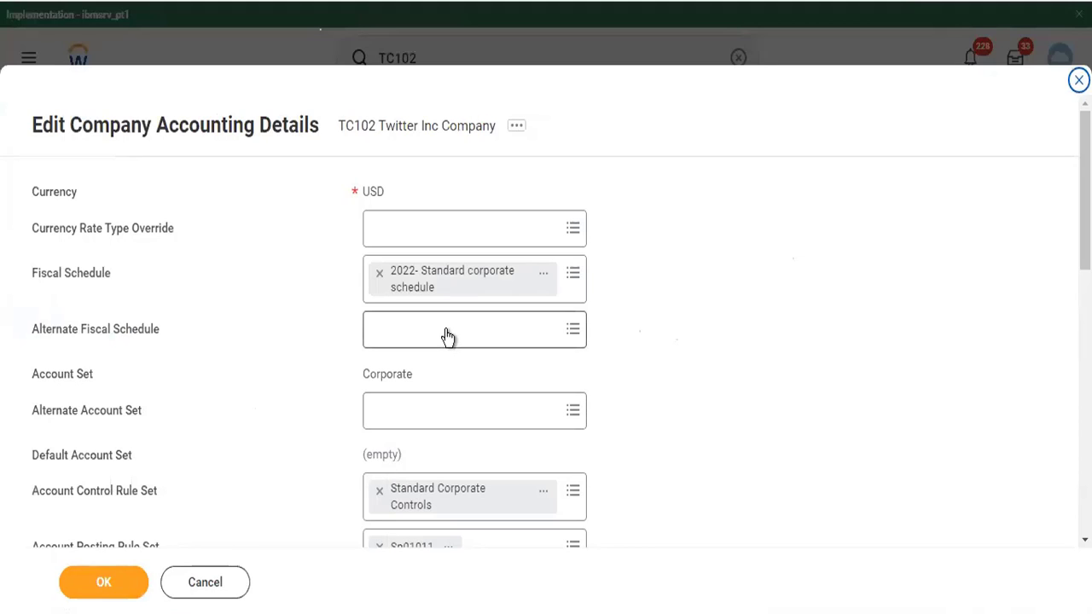
{"action": "left_click", "coordinate": [548, 273]}
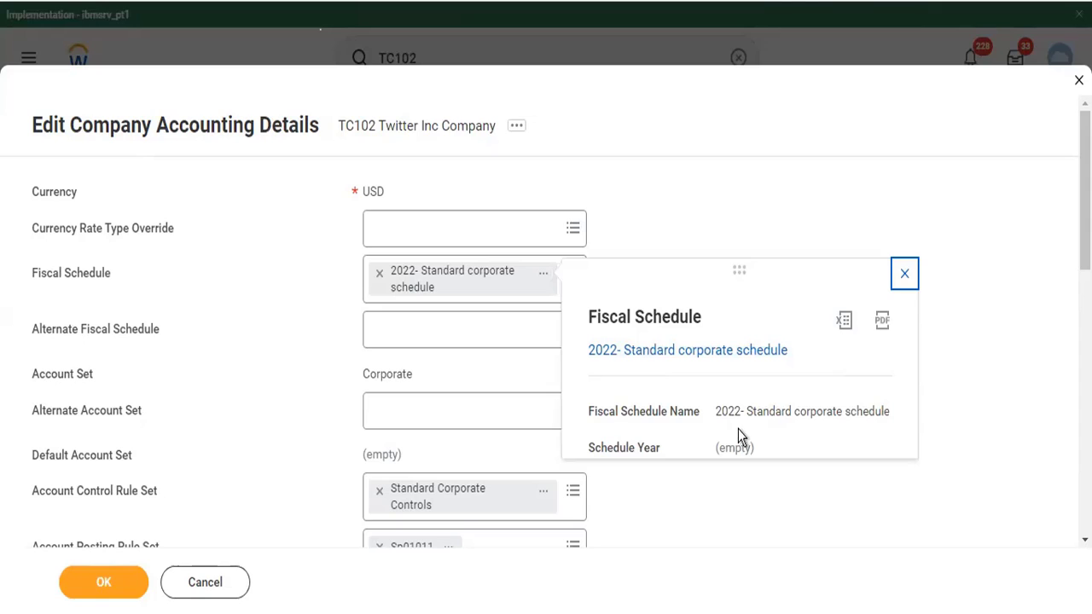
{"action": "left_click", "coordinate": [671, 349]}
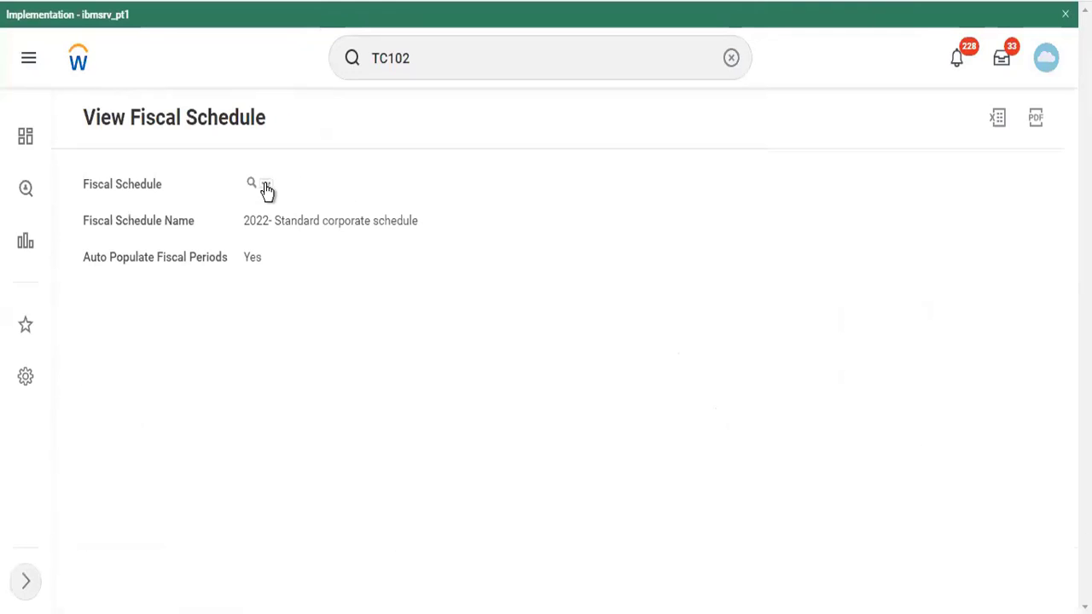
Step: Open the fiscal schedule for editing to check its fiscal years, and leave without saving
{"action": "left_click", "coordinate": [266, 183]}
{"action": "mouse_move", "coordinate": [414, 261]}
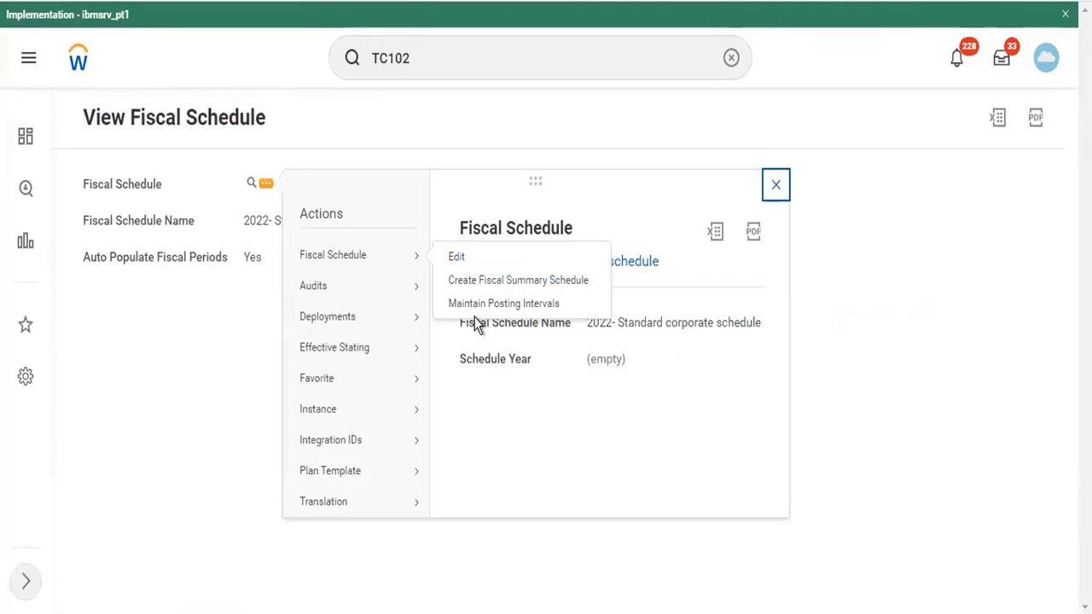
{"action": "left_click", "coordinate": [452, 260]}
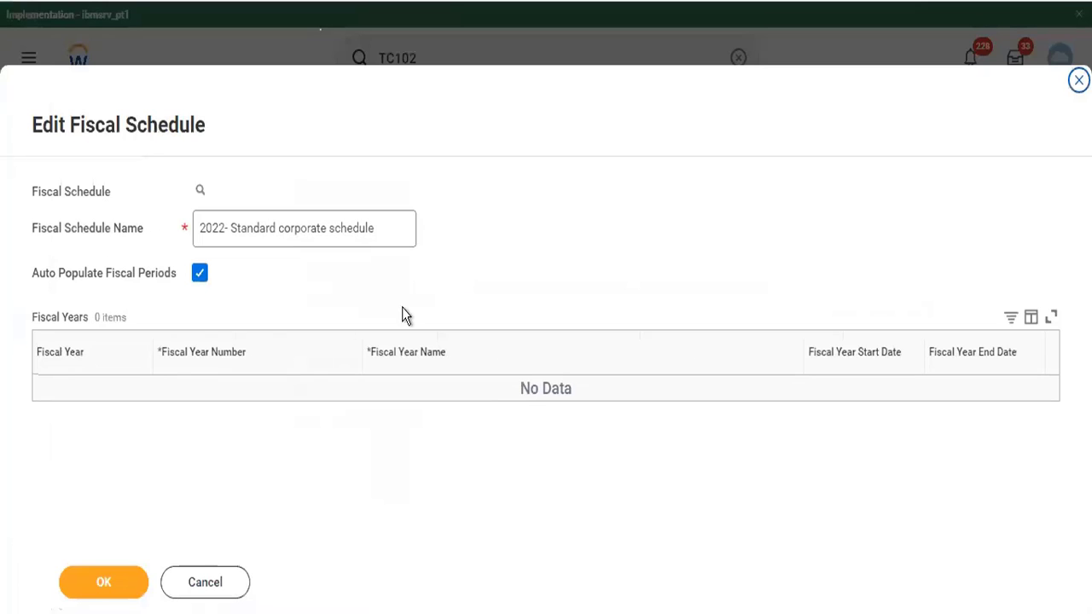
{"action": "left_click", "coordinate": [226, 590]}
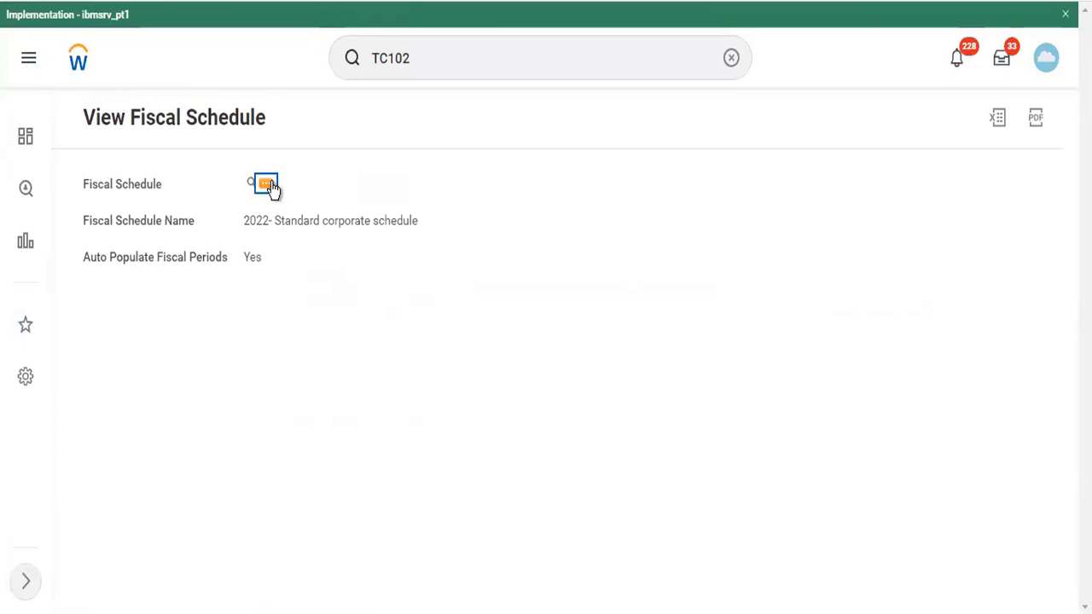
Step: Open the fiscal schedule's posting intervals for maintenance and open the first interval's name for editing
{"action": "left_click", "coordinate": [268, 184]}
{"action": "mouse_move", "coordinate": [367, 255]}
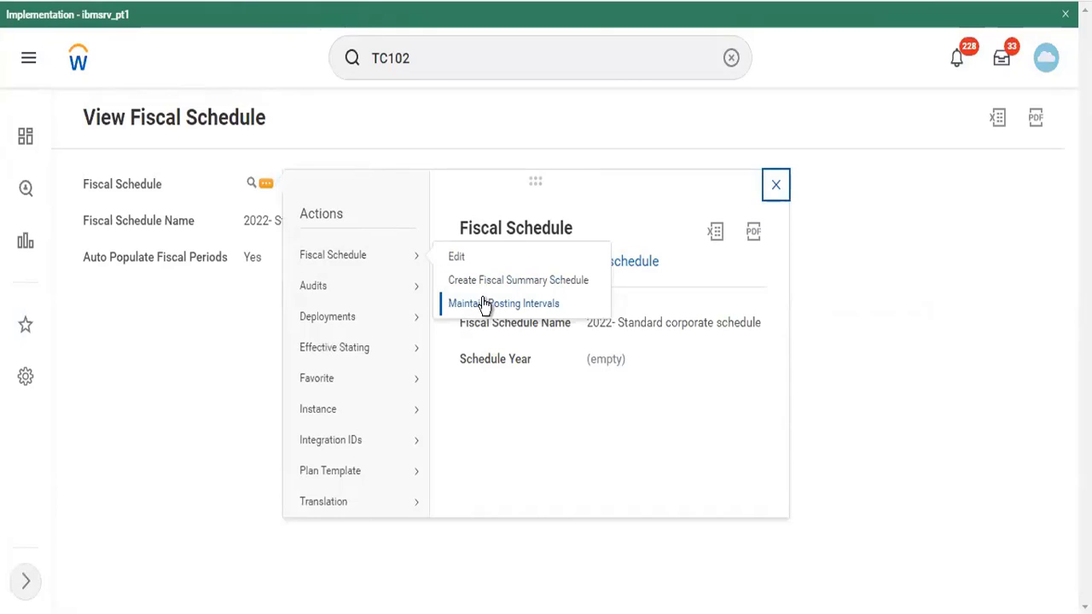
{"action": "left_click", "coordinate": [482, 307]}
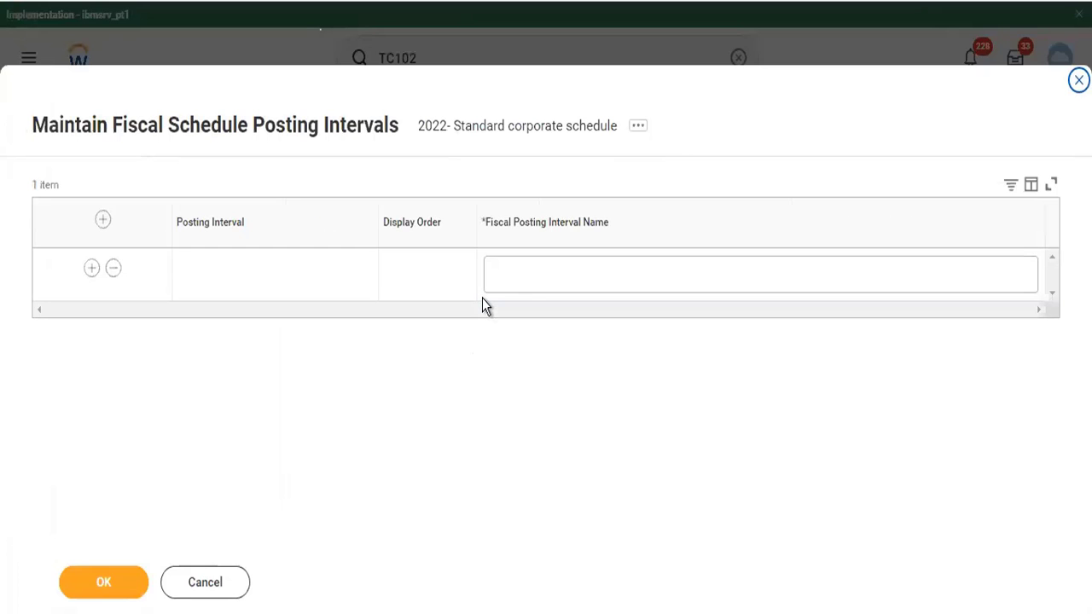
{"action": "left_click", "coordinate": [532, 273]}
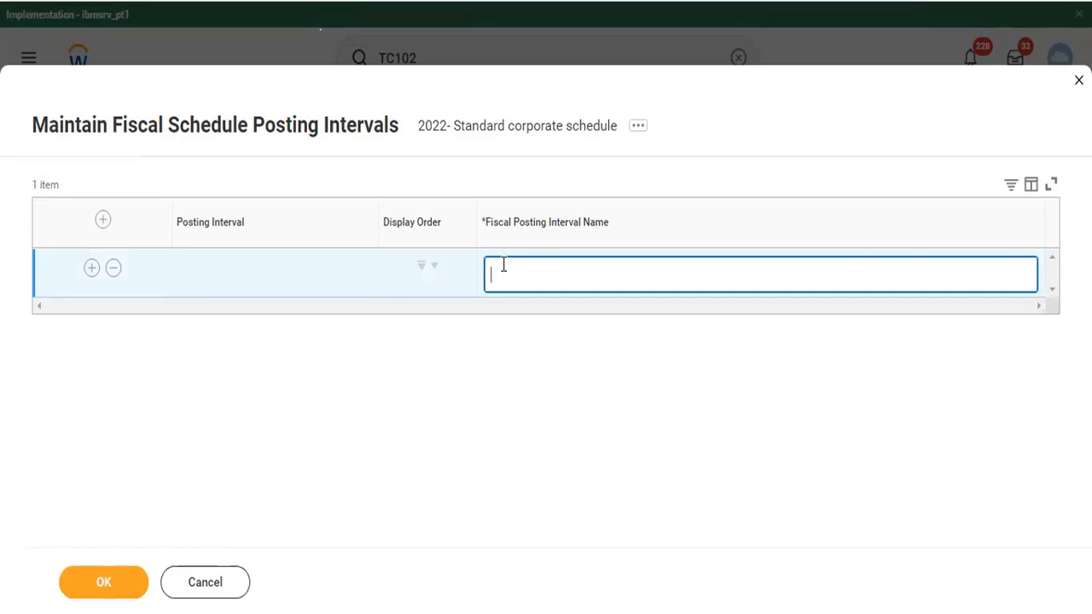
Step: Name the first fiscal posting interval Jan and add two more intervals below it named Feb and Mar
{"action": "type", "text": "Jan"}
{"action": "left_click", "coordinate": [92, 268]}
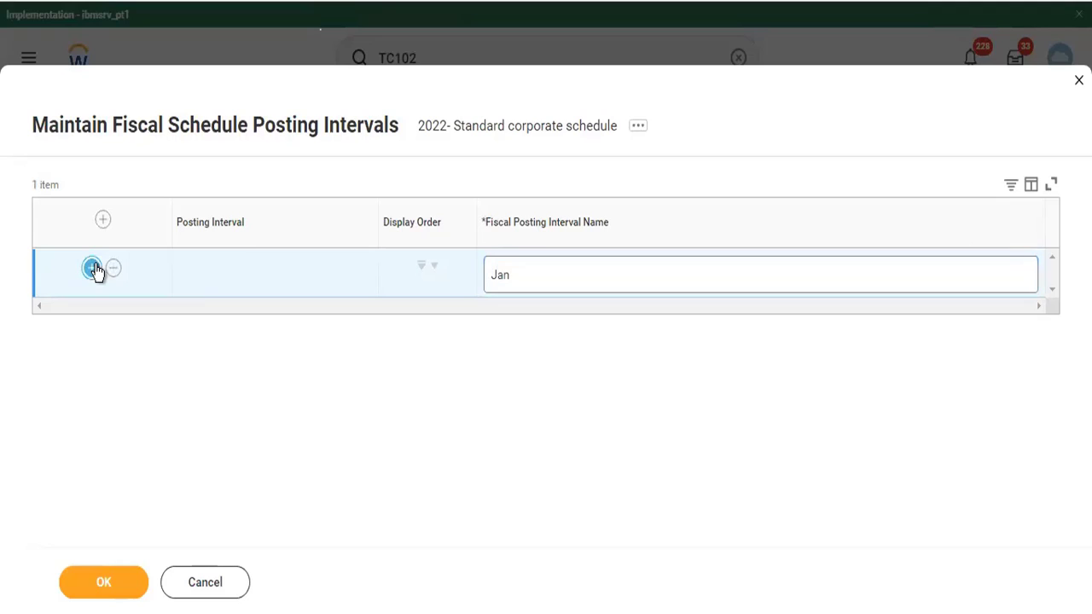
{"action": "left_click", "coordinate": [515, 331]}
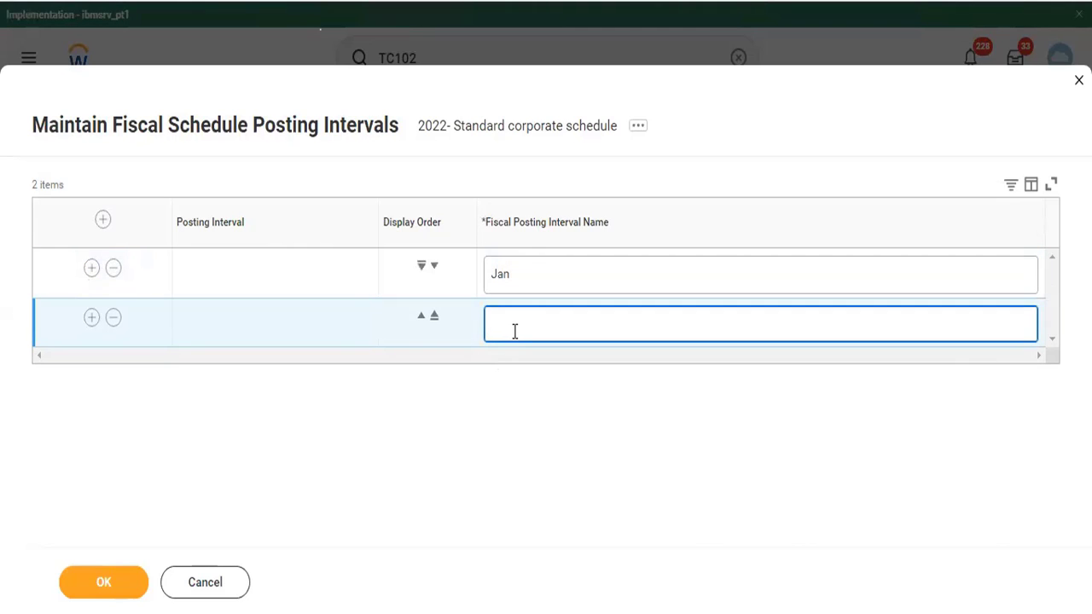
{"action": "type", "text": "Feb"}
{"action": "left_click", "coordinate": [91, 318]}
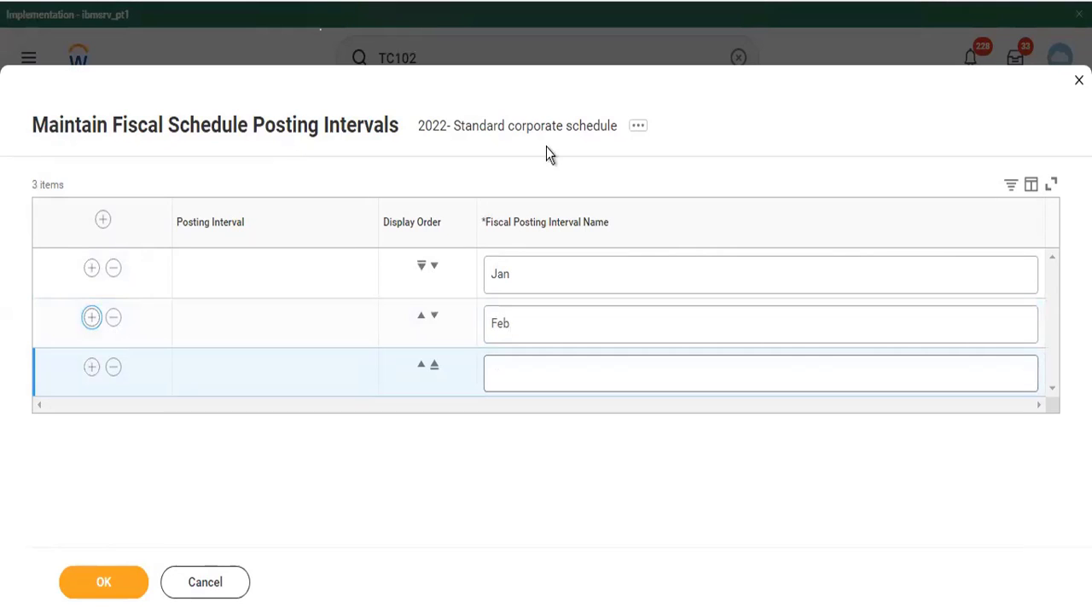
{"action": "left_click", "coordinate": [521, 374]}
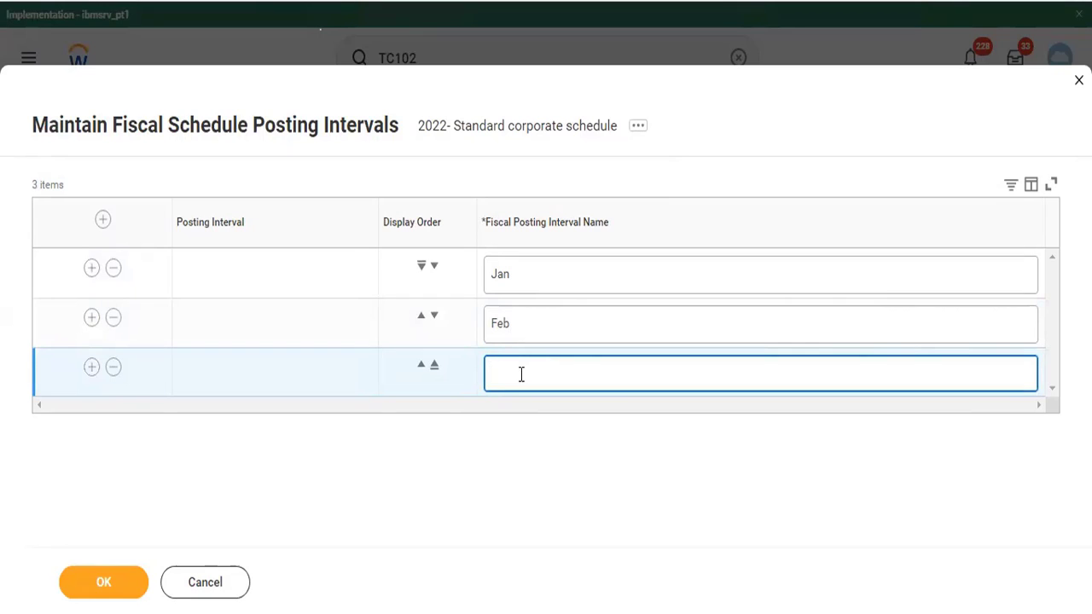
{"action": "type", "text": "Mar"}
Step: Add three more posting intervals after Mar, named Apr, May and June
{"action": "left_click", "coordinate": [91, 367]}
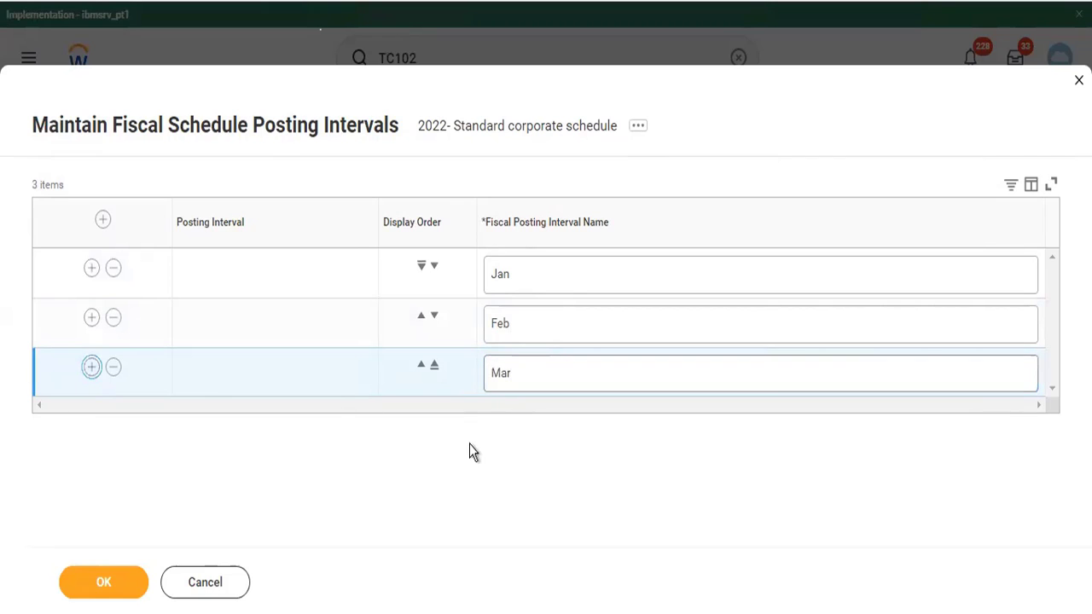
{"action": "left_click", "coordinate": [532, 417]}
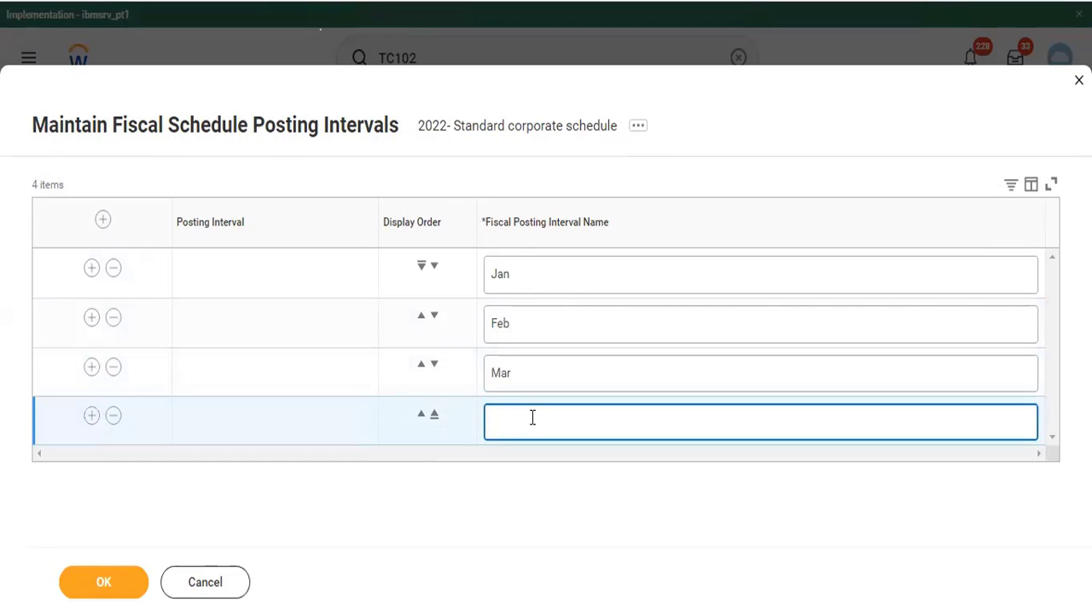
{"action": "type", "text": "Apr"}
{"action": "left_click", "coordinate": [91, 416]}
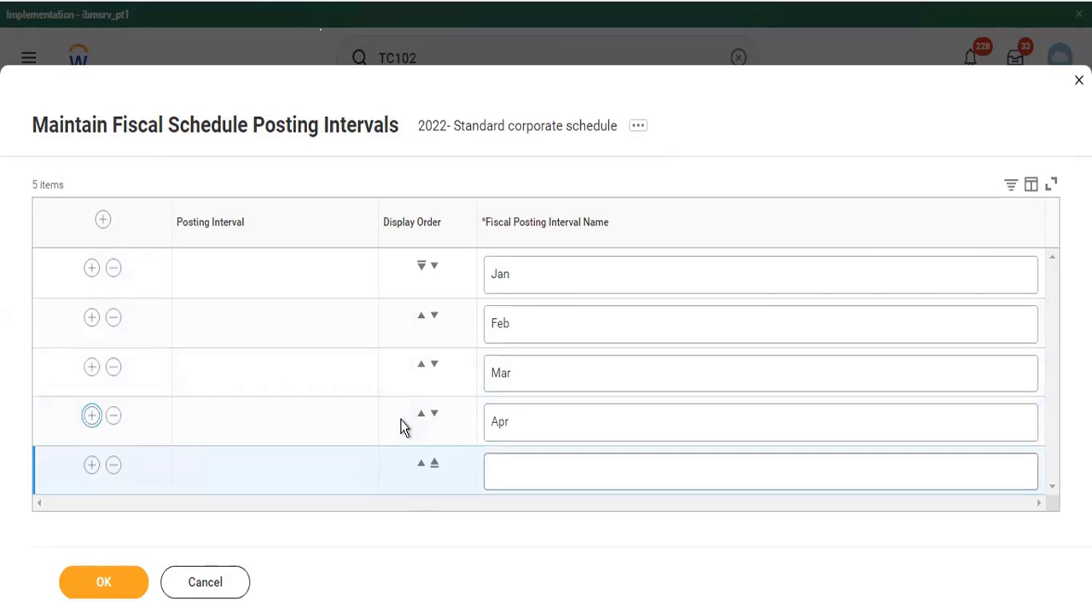
{"action": "left_click", "coordinate": [541, 469]}
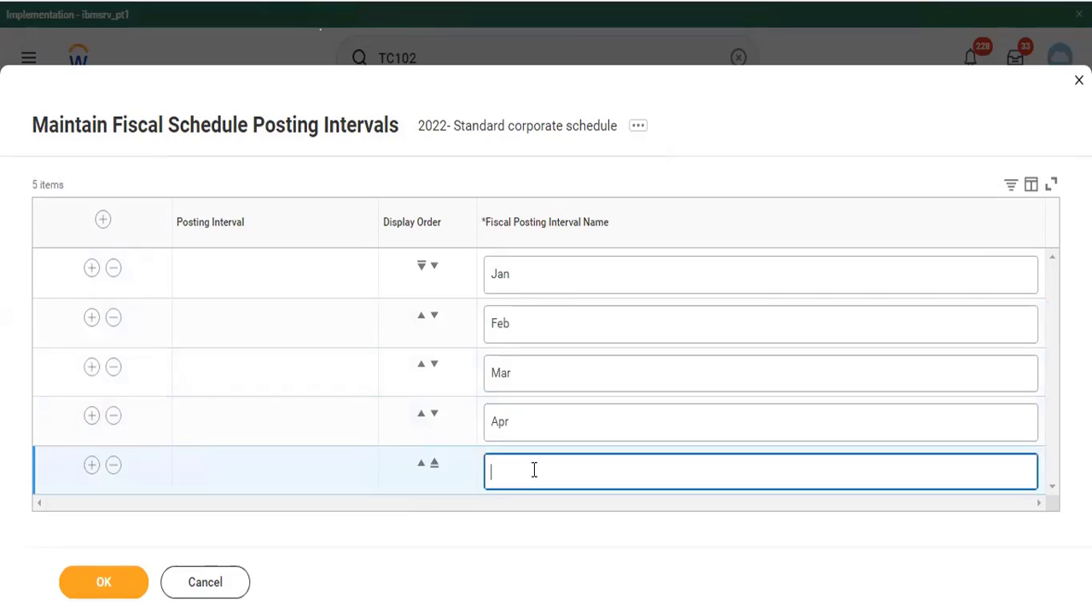
{"action": "type", "text": "May"}
{"action": "left_click", "coordinate": [92, 465]}
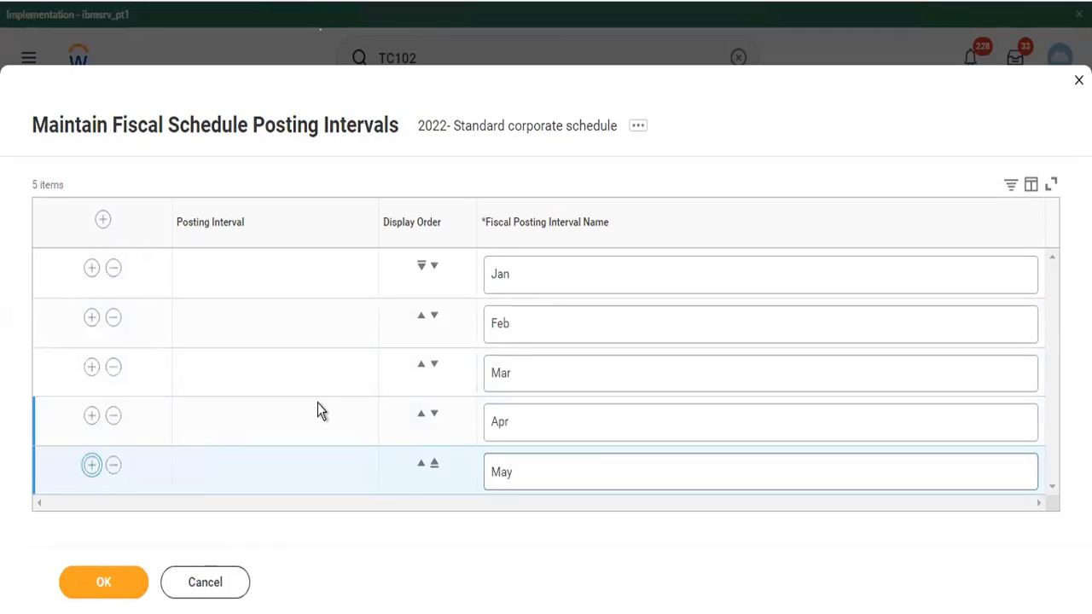
{"action": "left_click", "coordinate": [507, 501]}
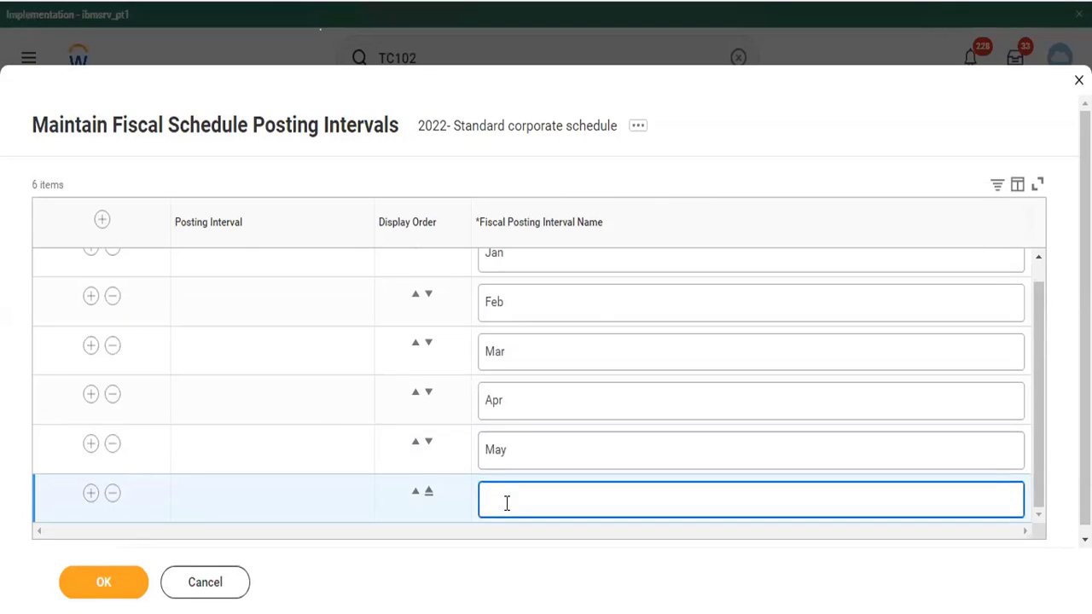
{"action": "type", "text": "June"}
Step: Shorten the June interval's name to Jun and add a posting interval named Jul below it
{"action": "left_click", "coordinate": [92, 498]}
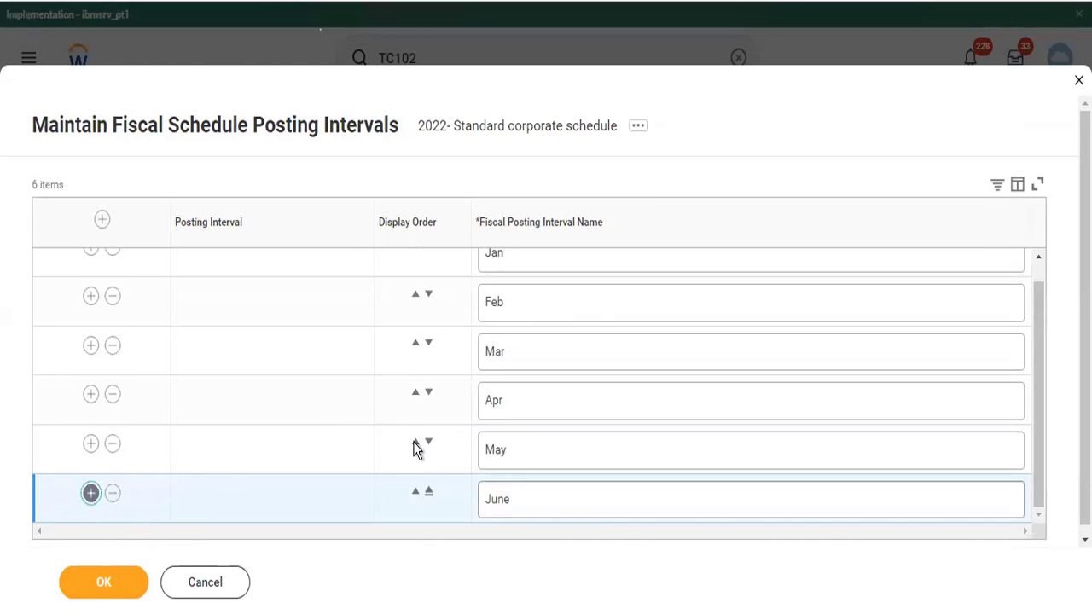
{"action": "left_click", "coordinate": [505, 501]}
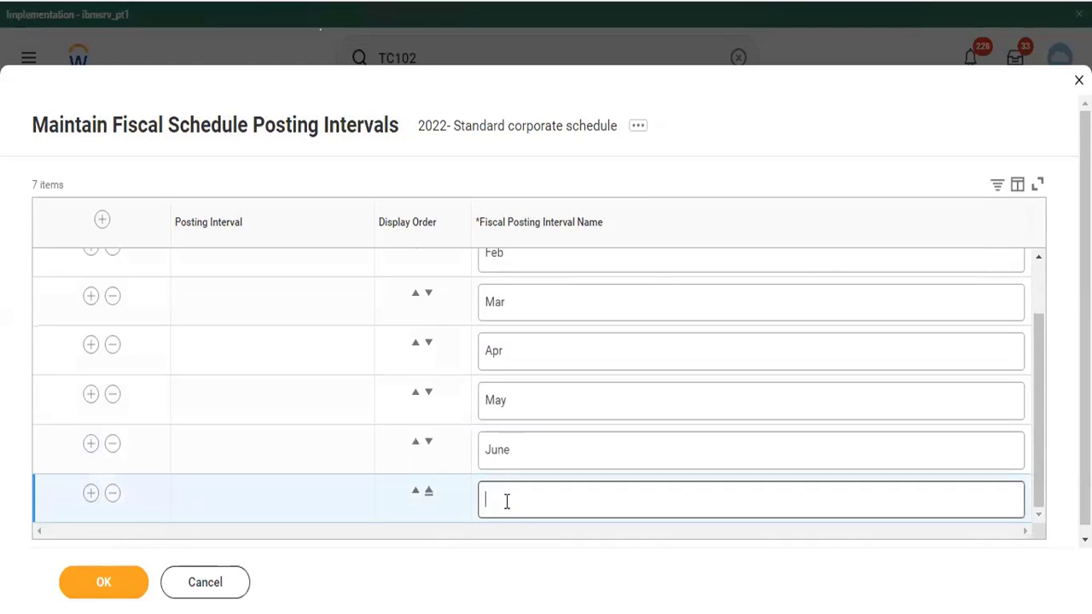
{"action": "type", "text": "July"}
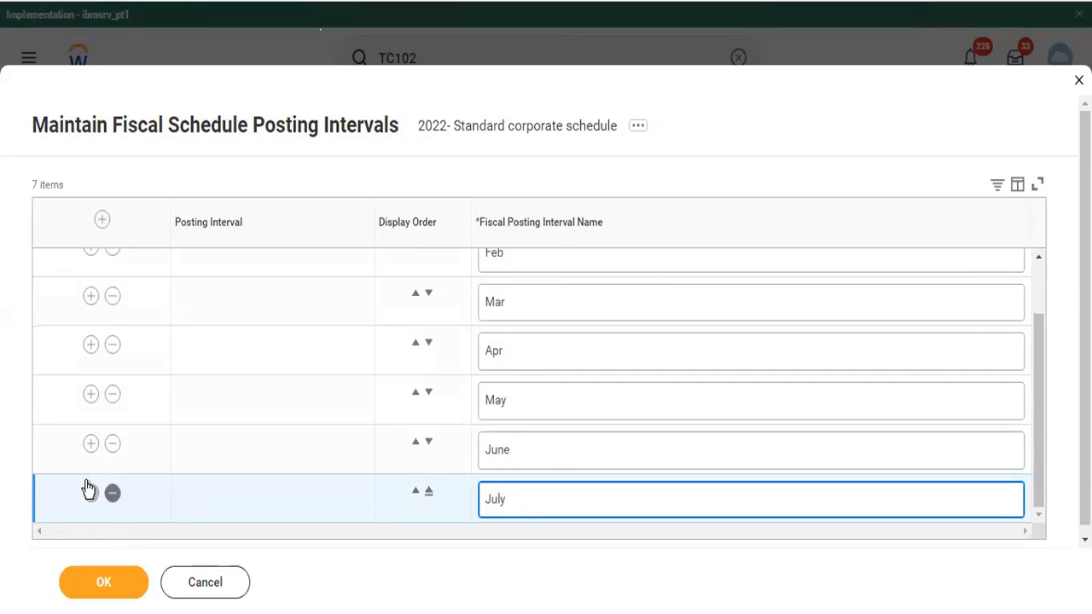
{"action": "key", "text": "BackSpace"}
{"action": "double_click", "coordinate": [523, 459]}
{"action": "type", "text": "Jun"}
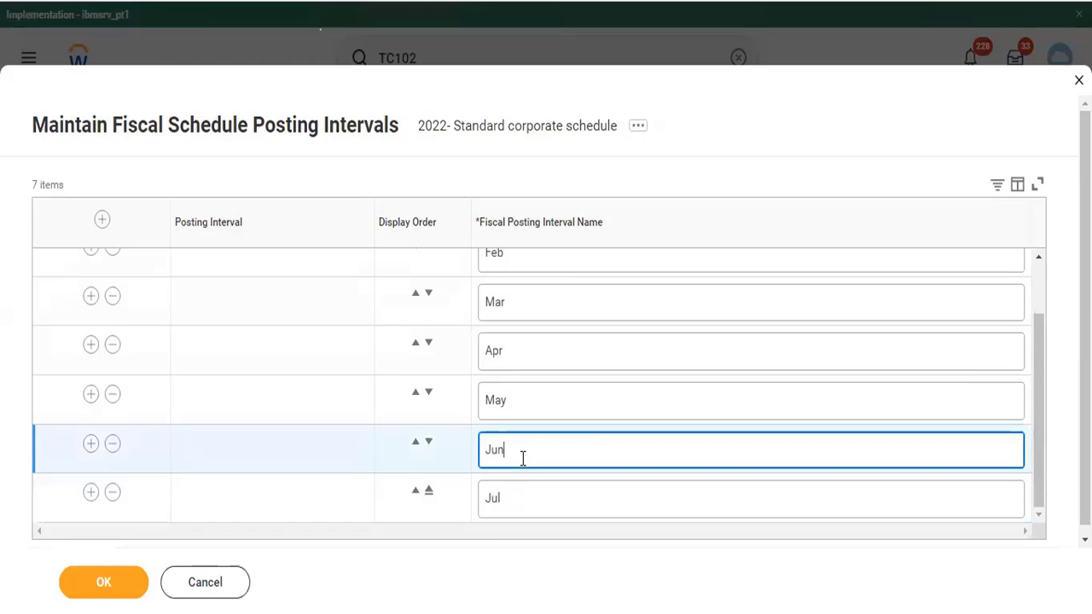
{"action": "left_click", "coordinate": [99, 503]}
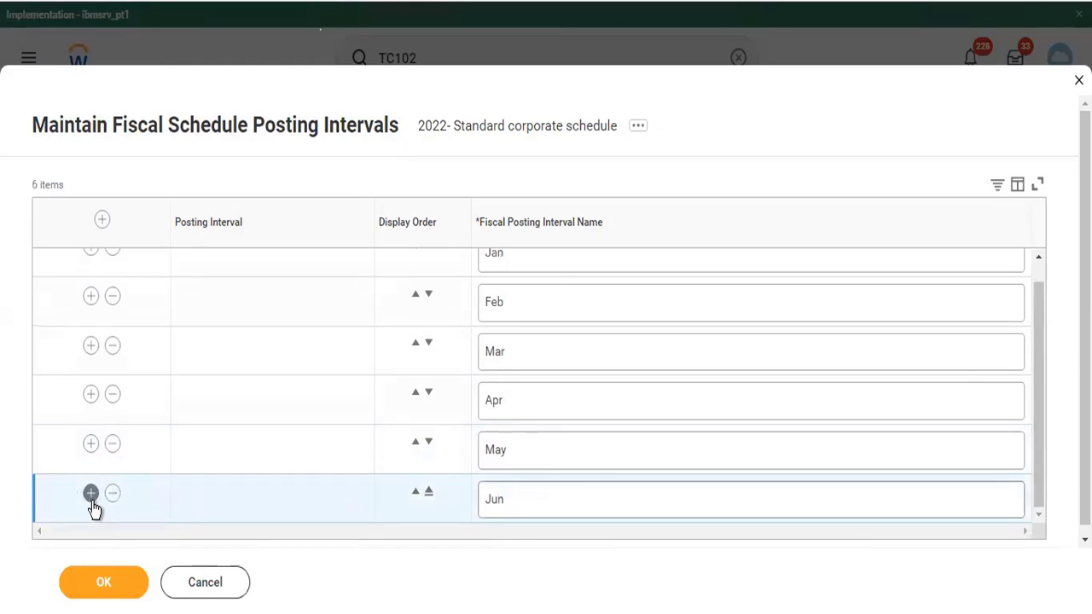
{"action": "left_click", "coordinate": [91, 495]}
{"action": "left_click", "coordinate": [509, 507]}
{"action": "type", "text": "Jul"}
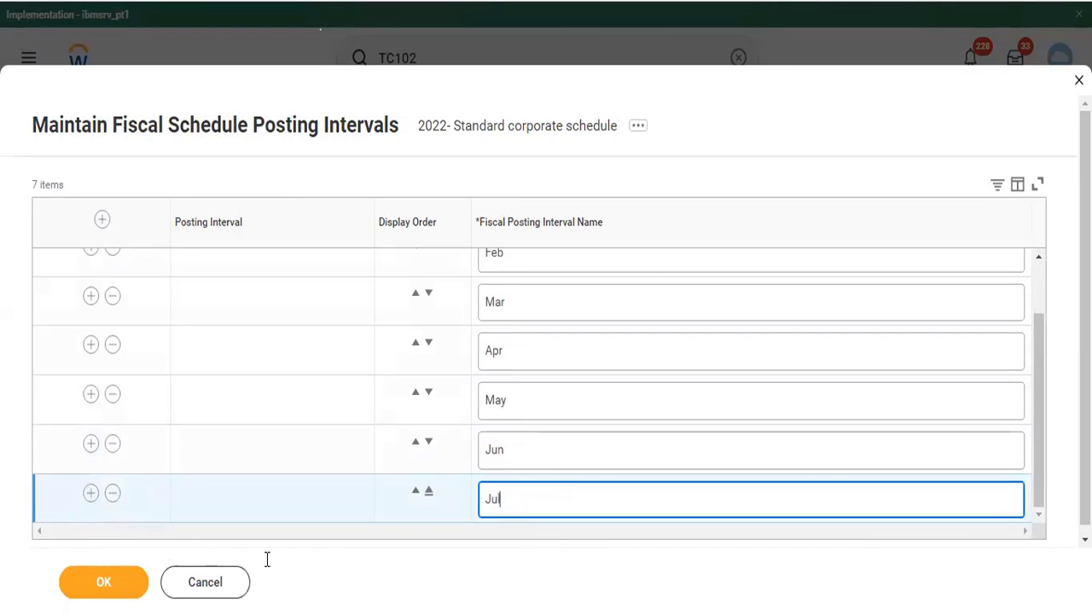
Step: Add two posting intervals after Jul, named Aug and Sep
{"action": "left_click", "coordinate": [90, 494]}
{"action": "scroll", "coordinate": [534, 492], "scroll_direction": "down", "scroll_amount": 1}
{"action": "left_click", "coordinate": [488, 492]}
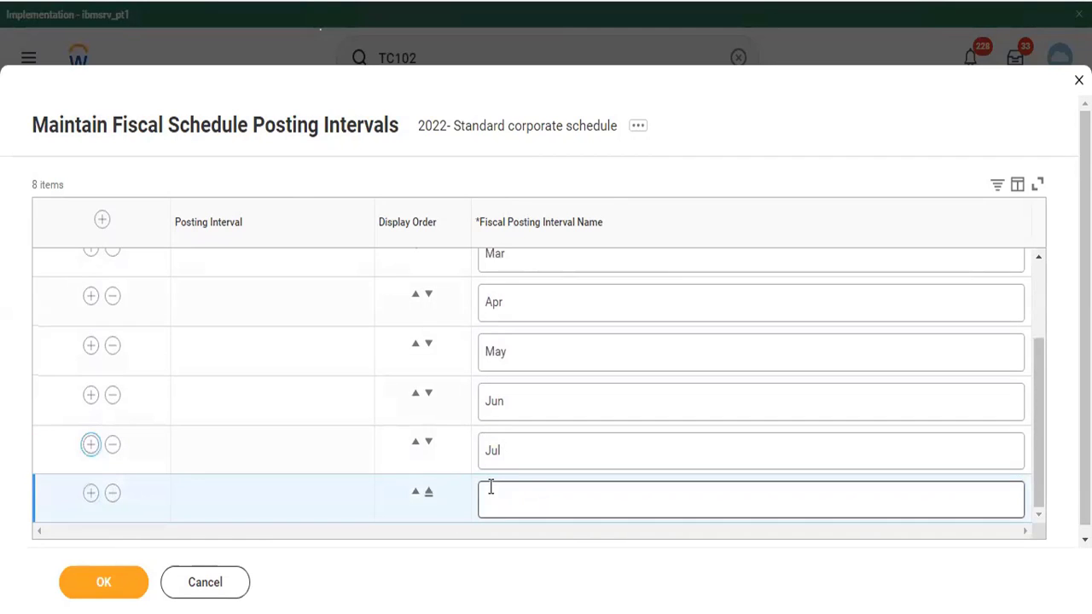
{"action": "type", "text": "S"}
{"action": "key", "text": "BackSpace"}
{"action": "type", "text": "Aug"}
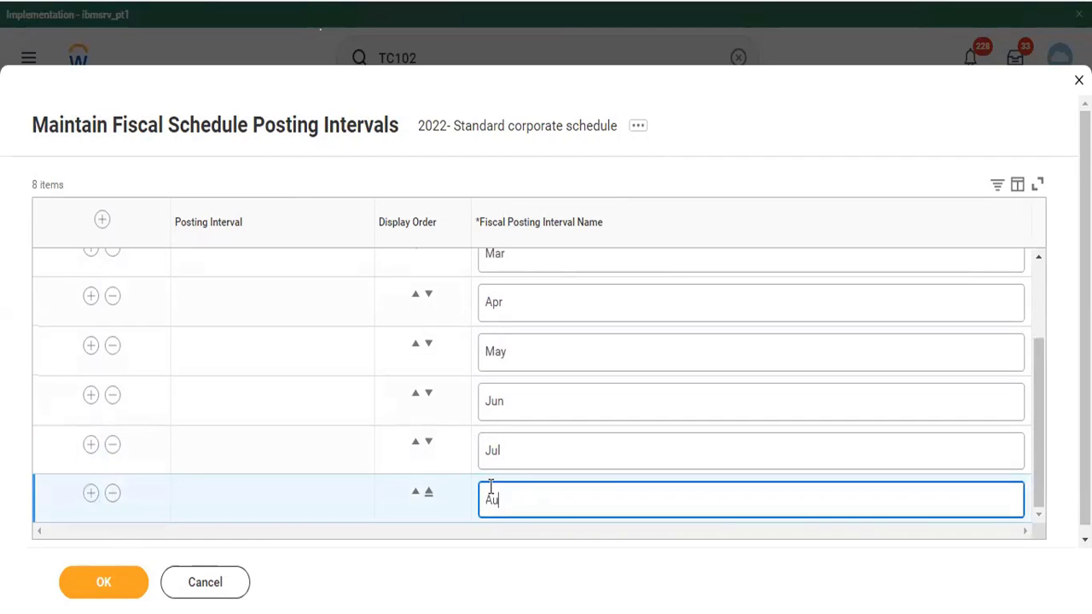
{"action": "left_click", "coordinate": [91, 493]}
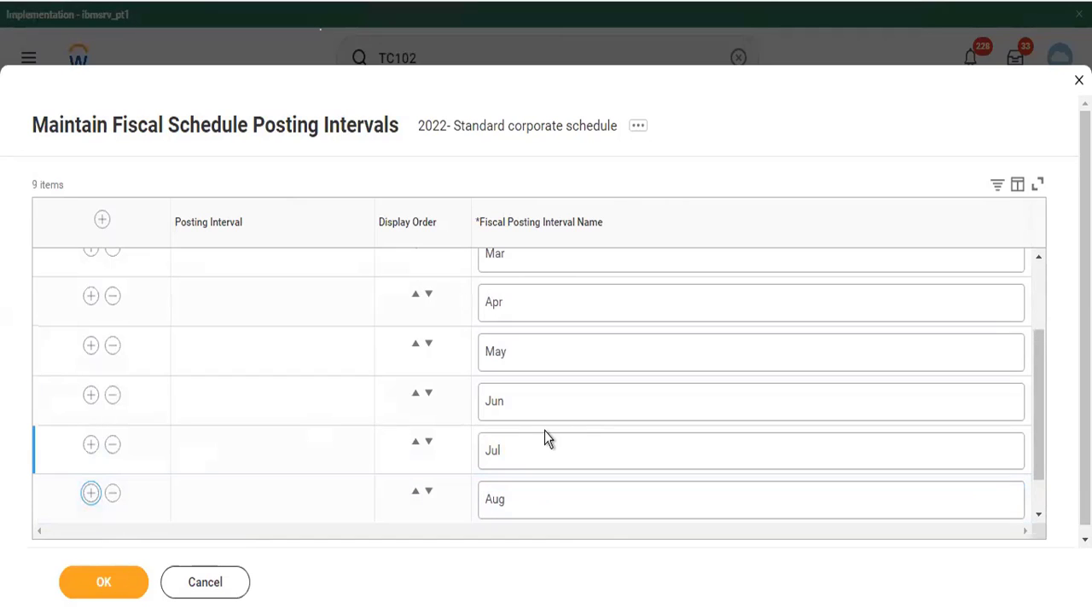
{"action": "scroll", "coordinate": [544, 431], "scroll_direction": "down", "scroll_amount": 1}
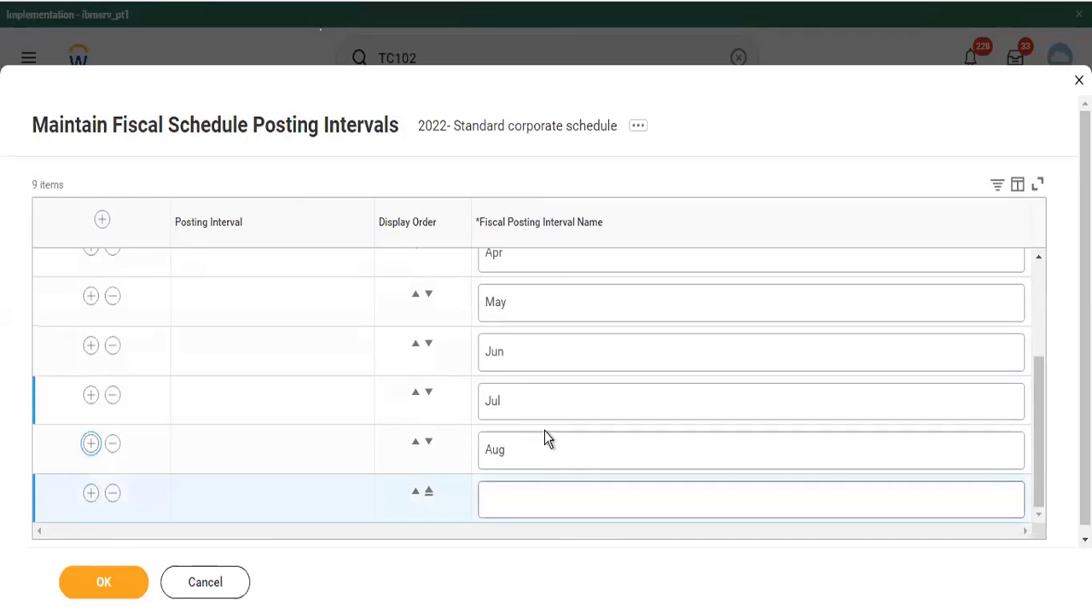
{"action": "left_click", "coordinate": [512, 505]}
{"action": "type", "text": "Sep"}
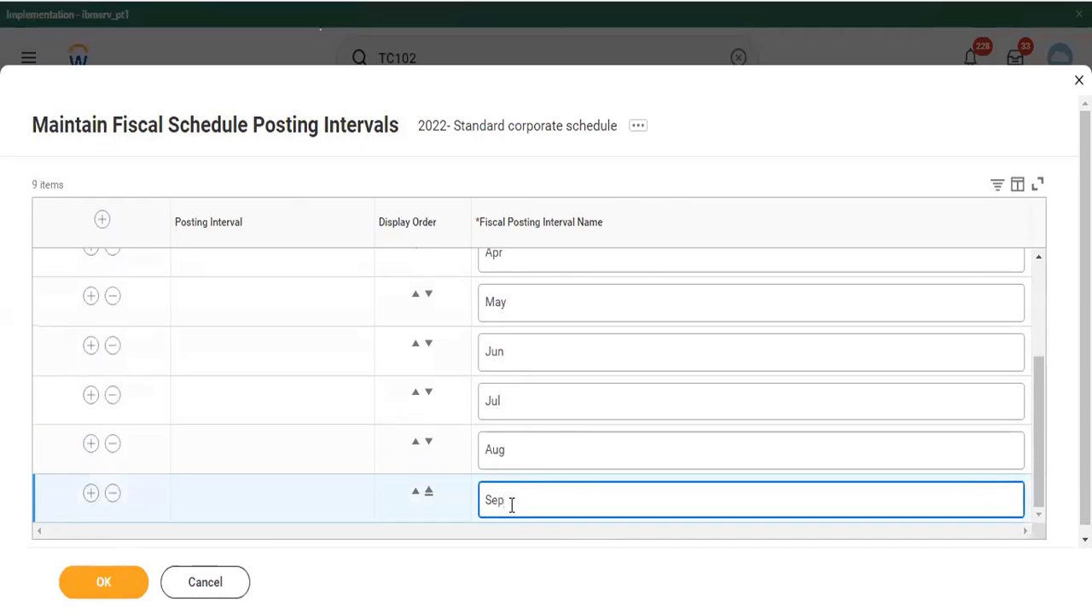
Step: Add the last three posting intervals, Oct, Nov and Dec, and save the schedule's posting intervals
{"action": "left_click", "coordinate": [91, 493]}
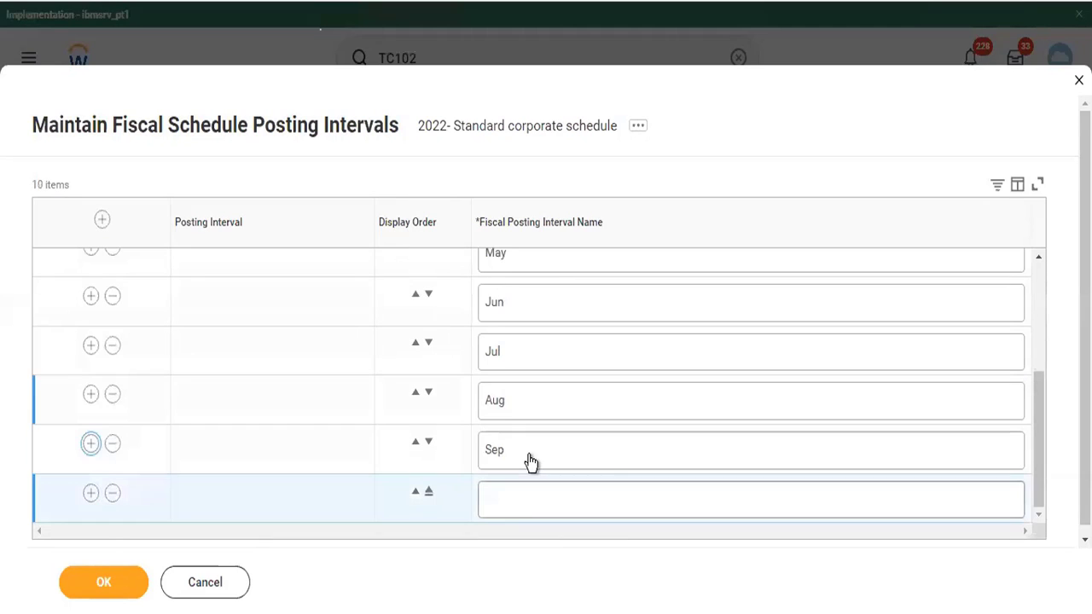
{"action": "left_click", "coordinate": [507, 507]}
{"action": "type", "text": "Oct"}
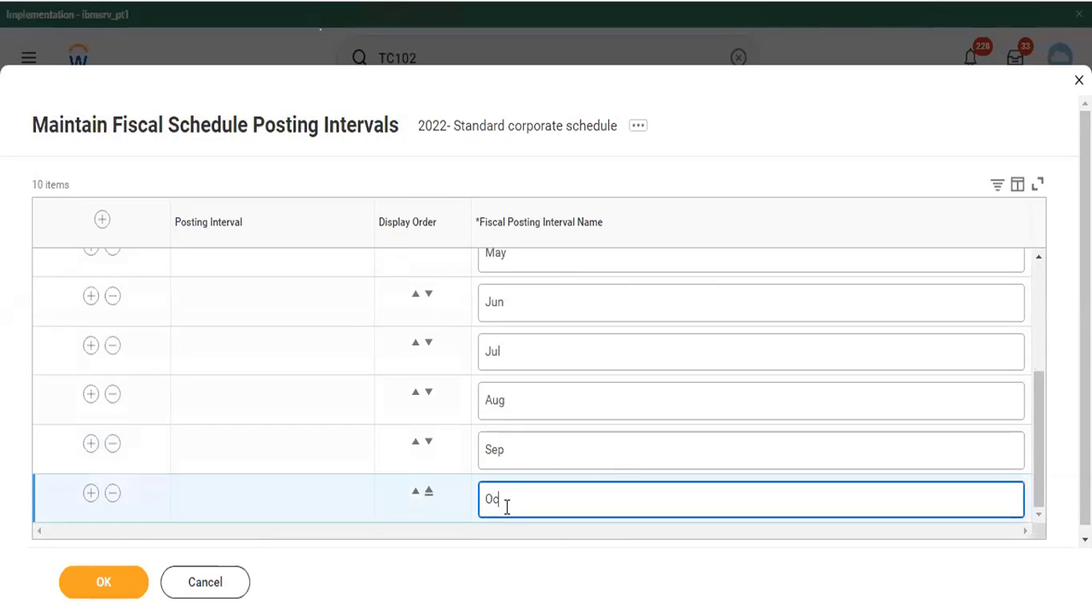
{"action": "left_click", "coordinate": [91, 495]}
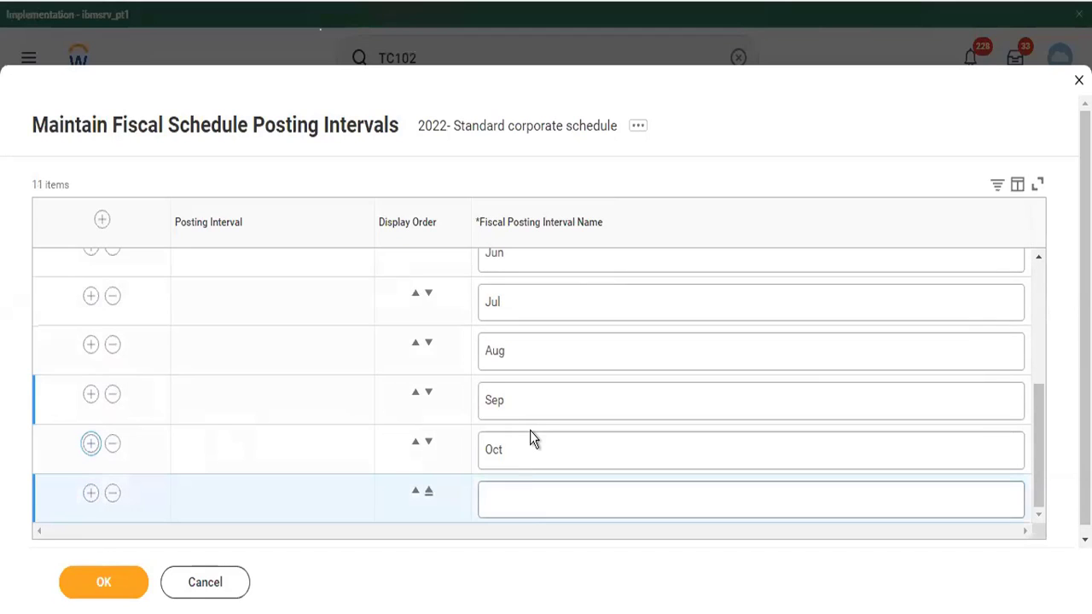
{"action": "left_click", "coordinate": [507, 500]}
{"action": "type", "text": "Nov"}
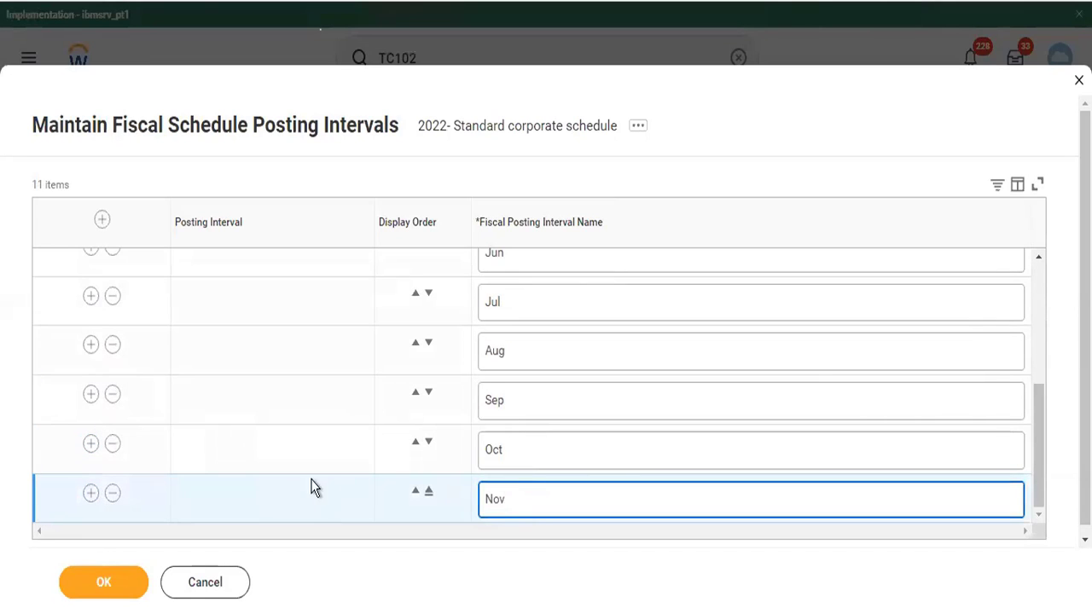
{"action": "left_click", "coordinate": [91, 496]}
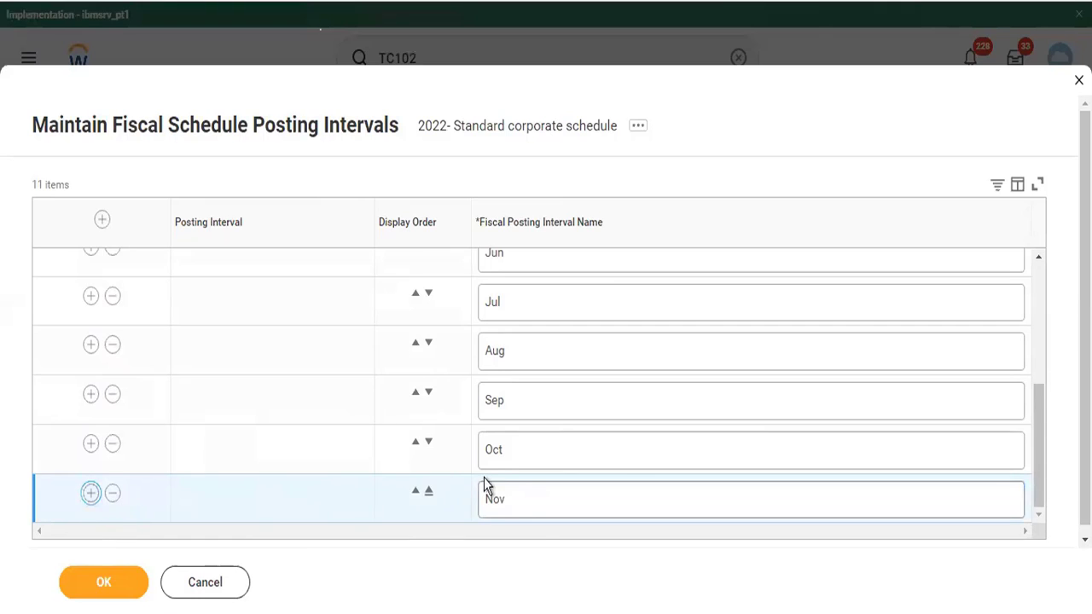
{"action": "left_click", "coordinate": [520, 507]}
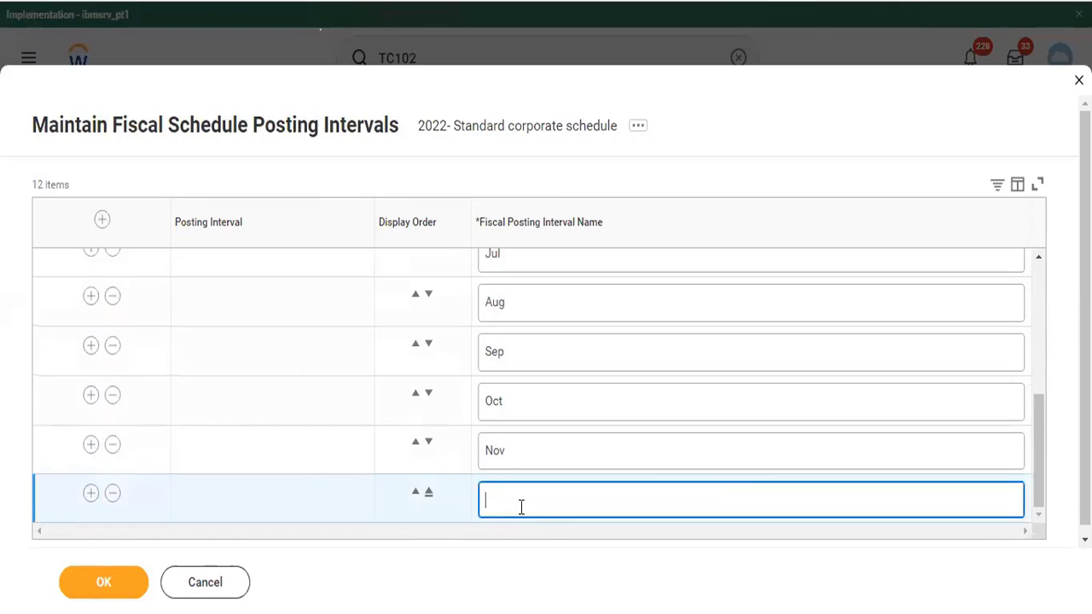
{"action": "type", "text": "Dec"}
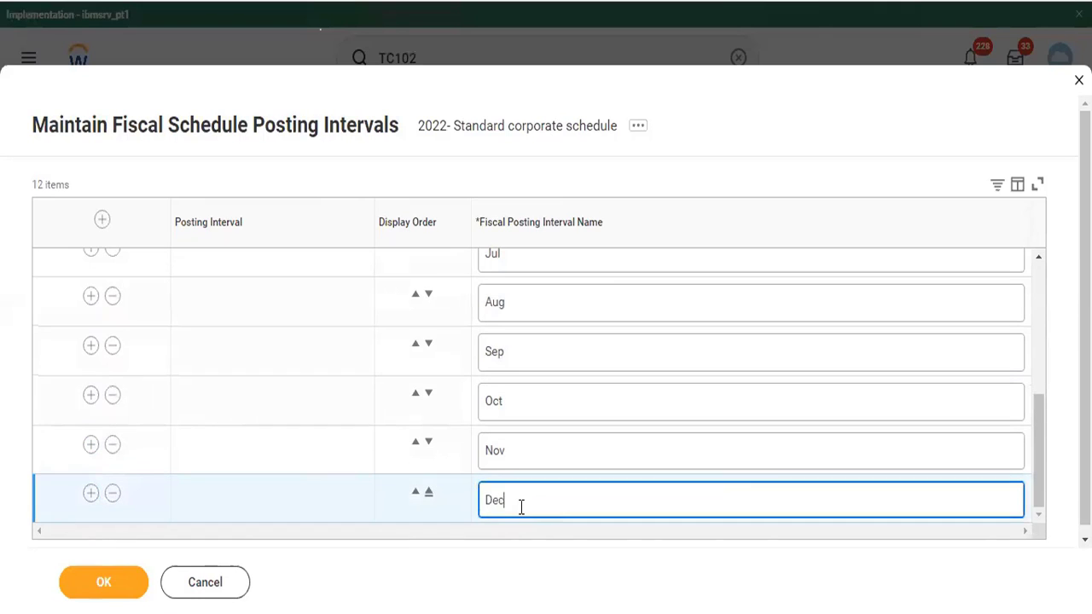
{"action": "left_click", "coordinate": [73, 589]}
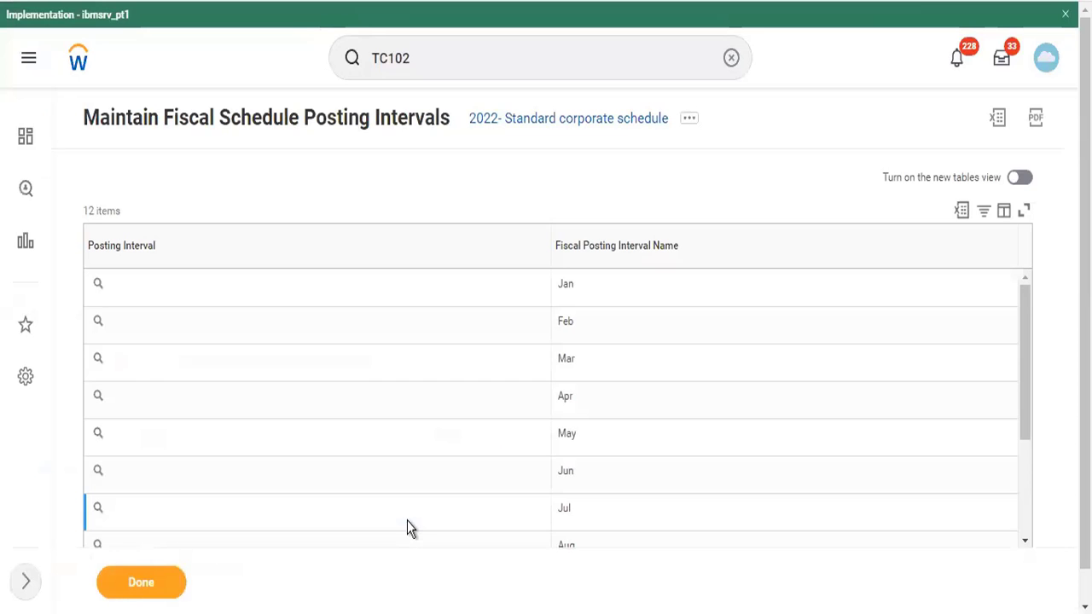
{"action": "left_click", "coordinate": [142, 583]}
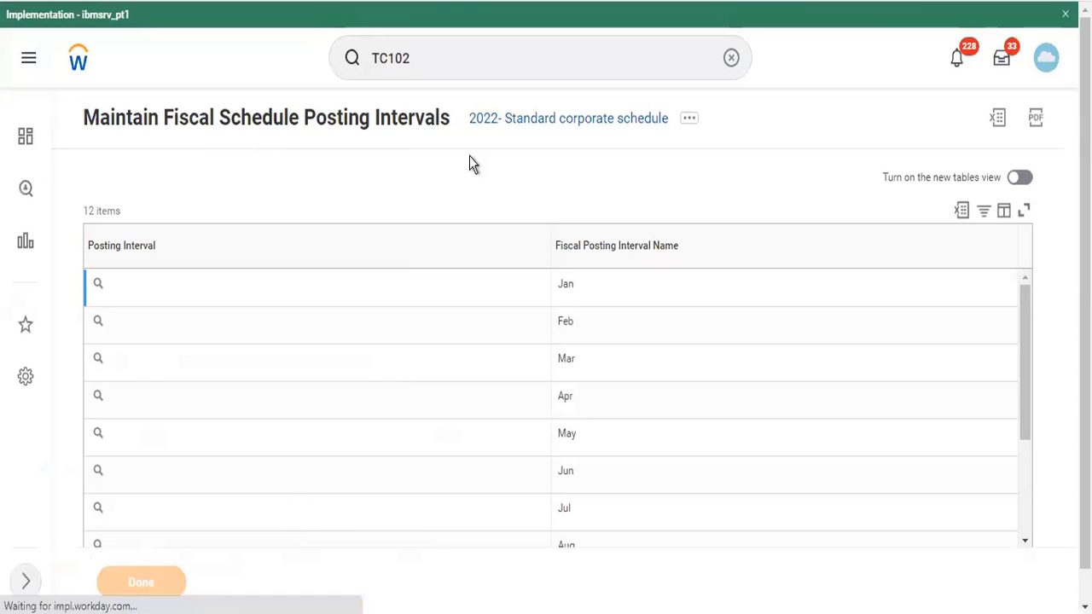
Step: Find and open the Maintain Fiscal Schedule Posting Intervals task
{"action": "left_click", "coordinate": [431, 68]}
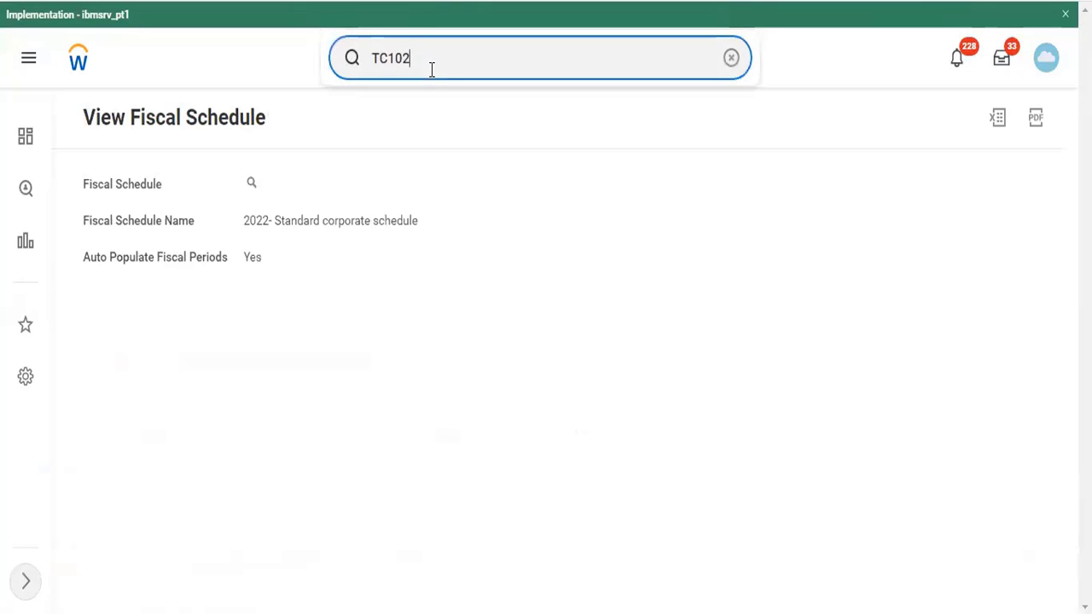
{"action": "left_click_drag", "start_coordinate": [429, 69], "coordinate": [358, 66]}
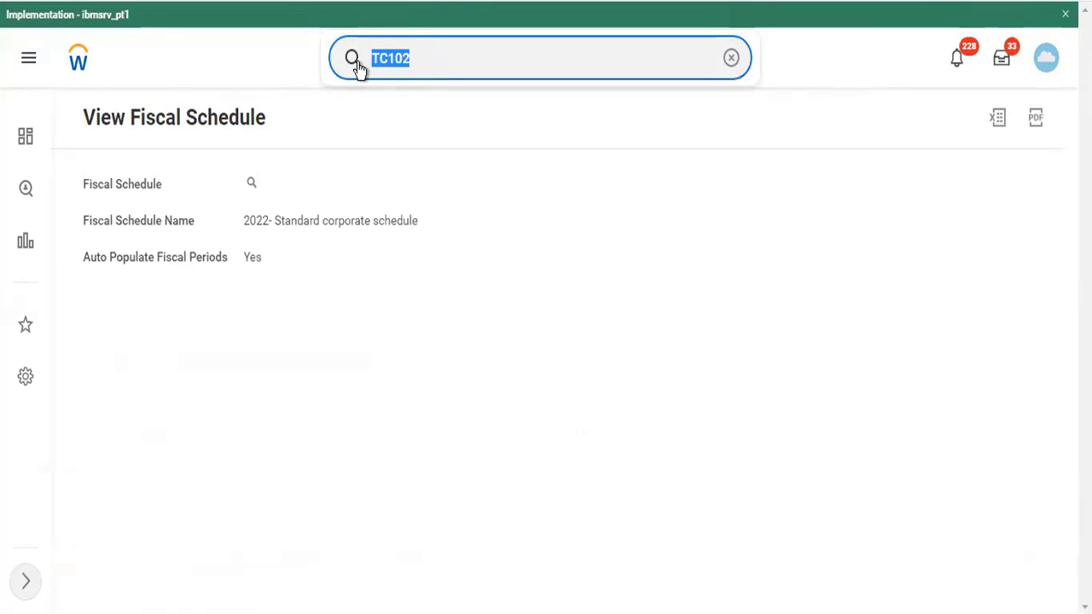
{"action": "type", "text": "mai"}
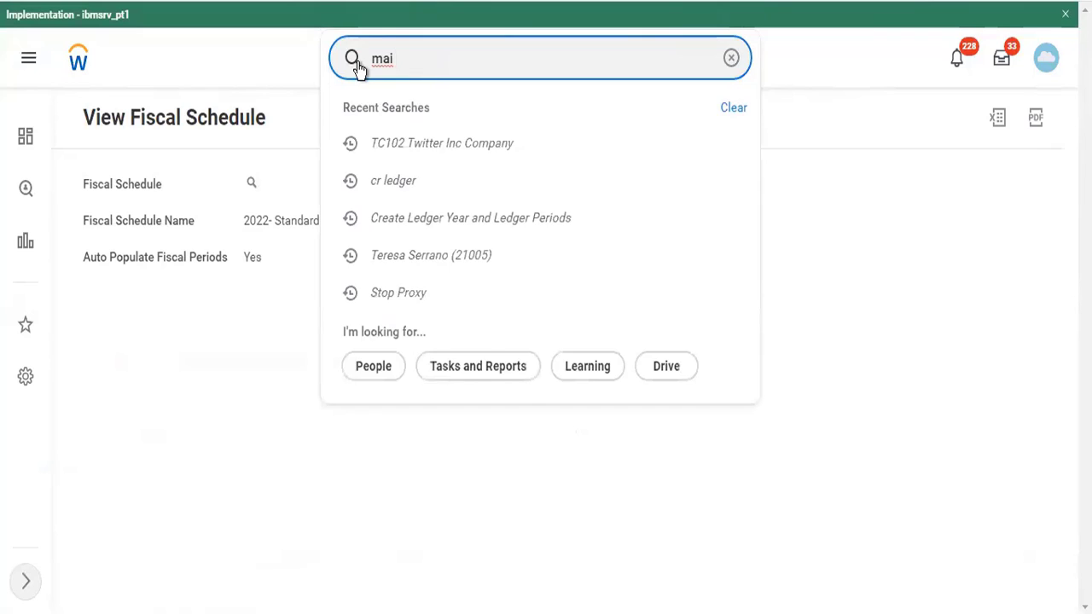
{"action": "type", "text": " fiscacl pos"}
{"action": "key", "text": "BackSpace"}
{"action": "key", "text": "BackSpace"}
{"action": "key", "text": "BackSpace"}
{"action": "key", "text": "BackSpace"}
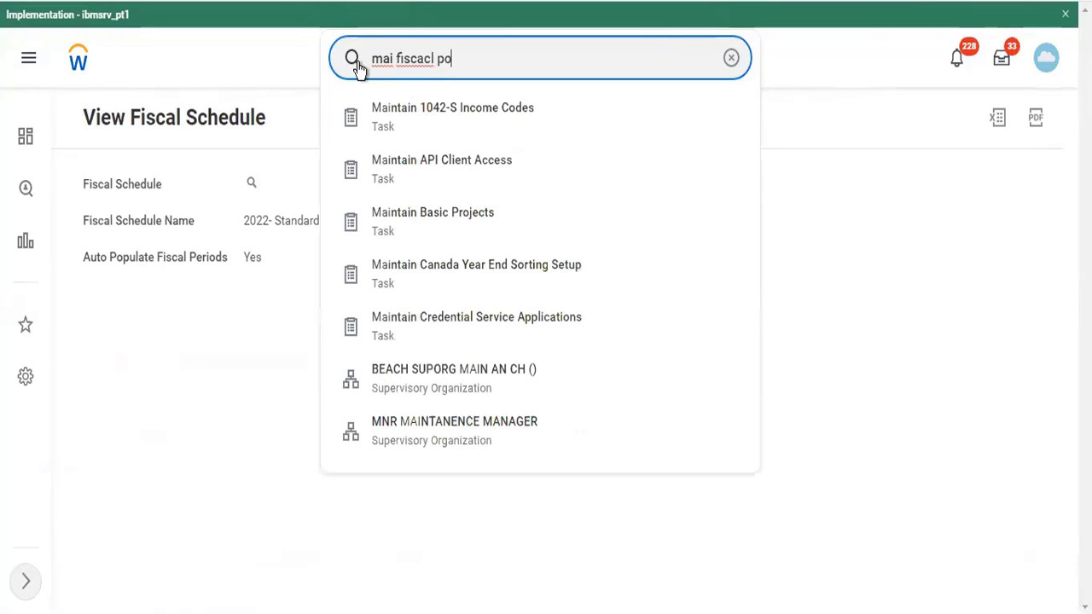
{"action": "key", "text": "BackSpace"}
{"action": "key", "text": "BackSpace"}
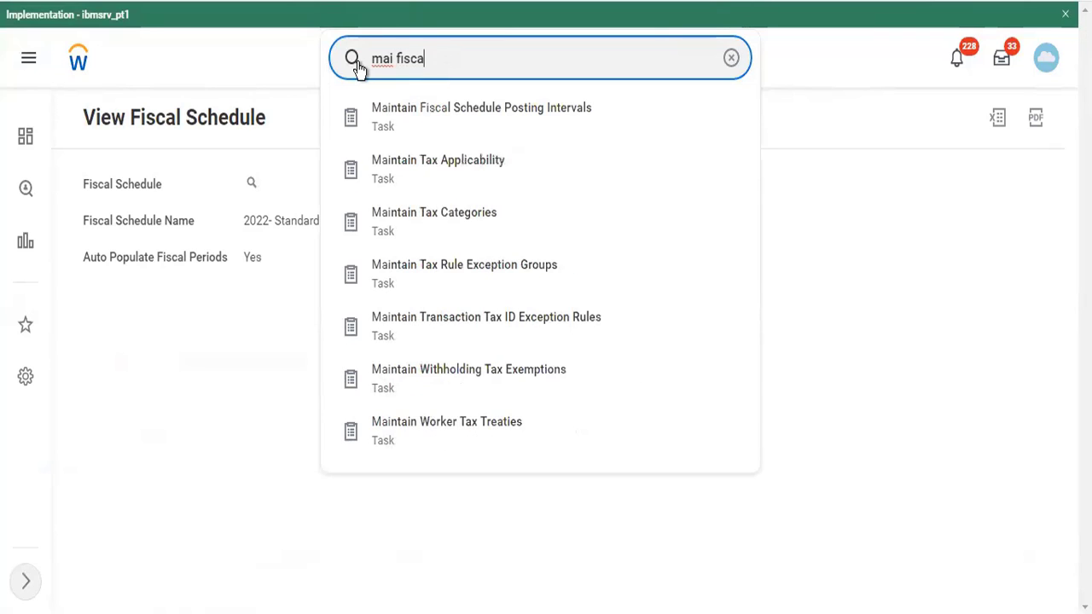
{"action": "key", "text": "Down"}
{"action": "key", "text": "Return"}
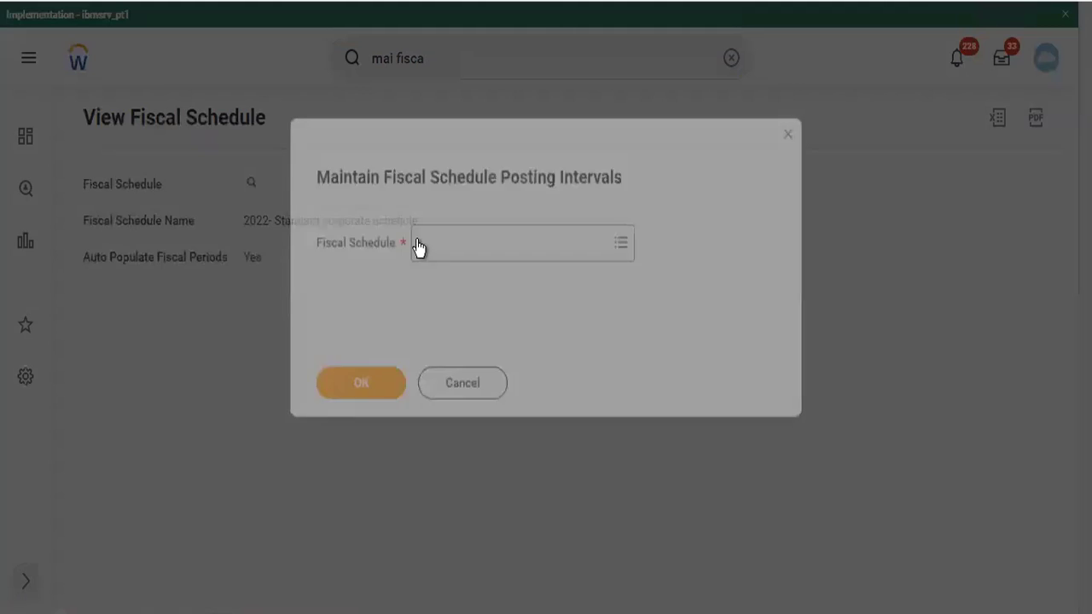
Step: Bring up the posting intervals of the 2022- Standard corporate schedule and confirm them as they are
{"action": "left_click", "coordinate": [435, 246]}
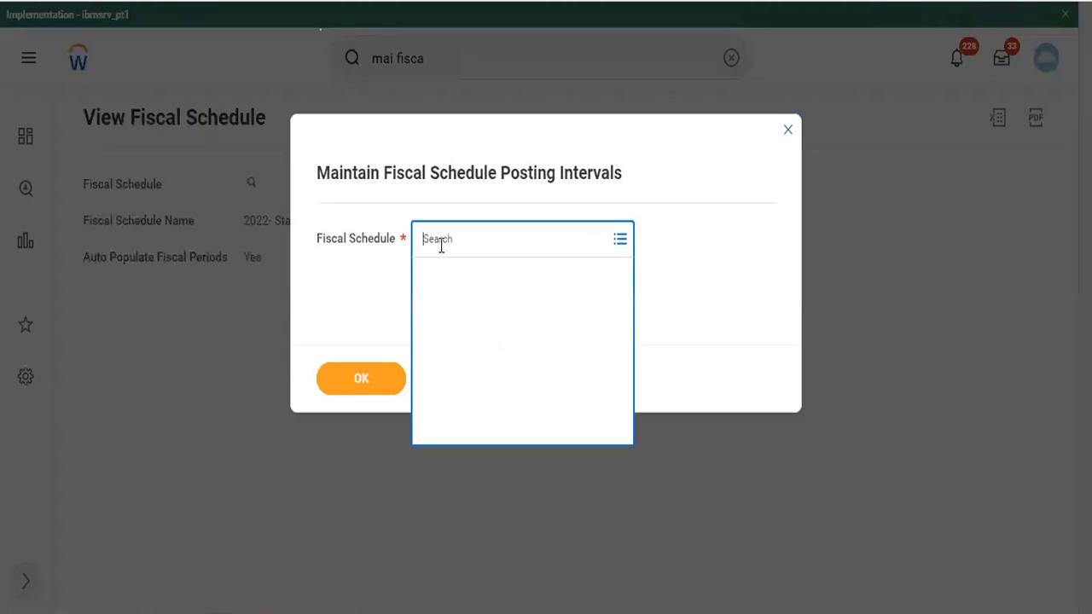
{"action": "left_click", "coordinate": [447, 271]}
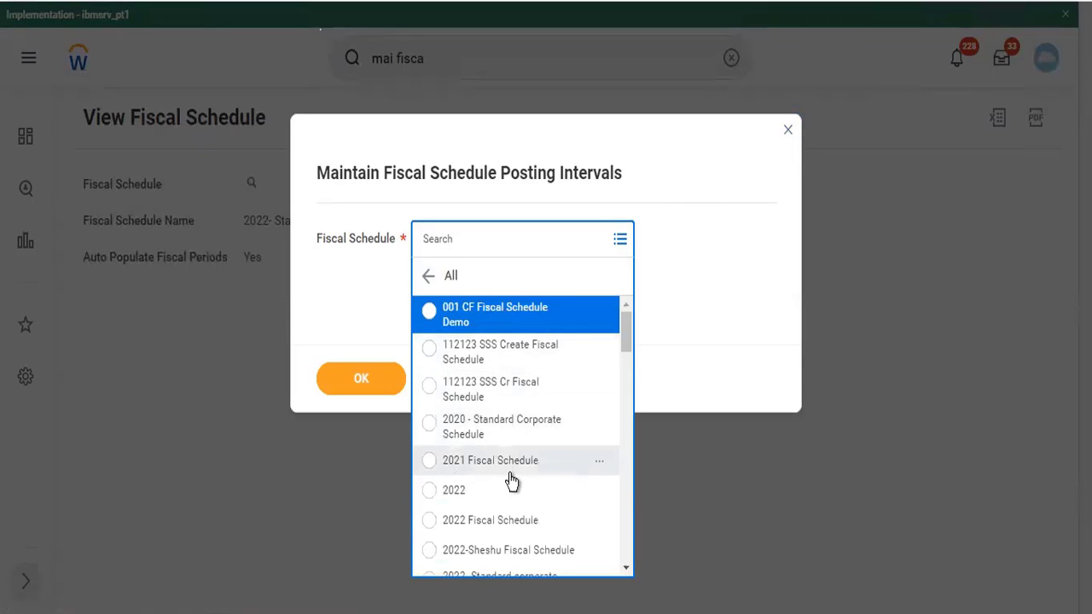
{"action": "scroll", "coordinate": [510, 481], "scroll_direction": "down", "scroll_amount": 2}
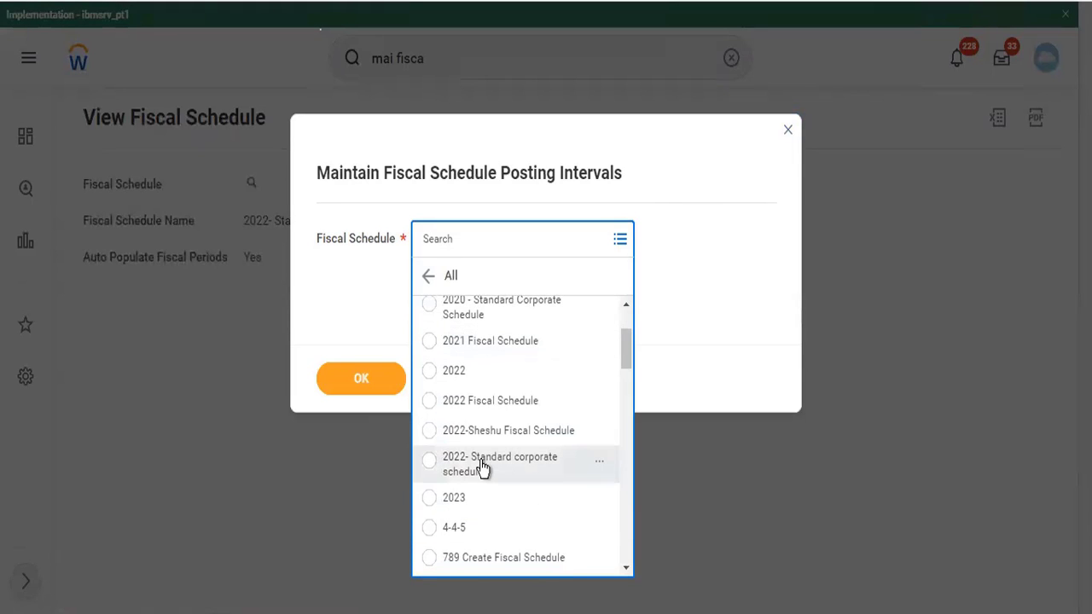
{"action": "left_click", "coordinate": [483, 465]}
{"action": "left_click", "coordinate": [343, 384]}
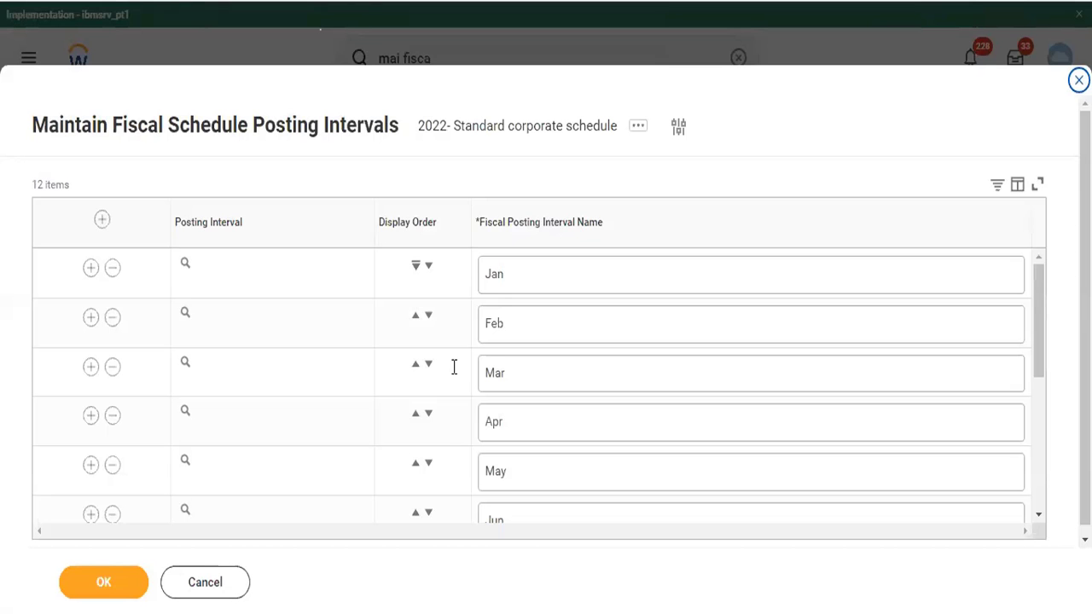
{"action": "left_click", "coordinate": [123, 587]}
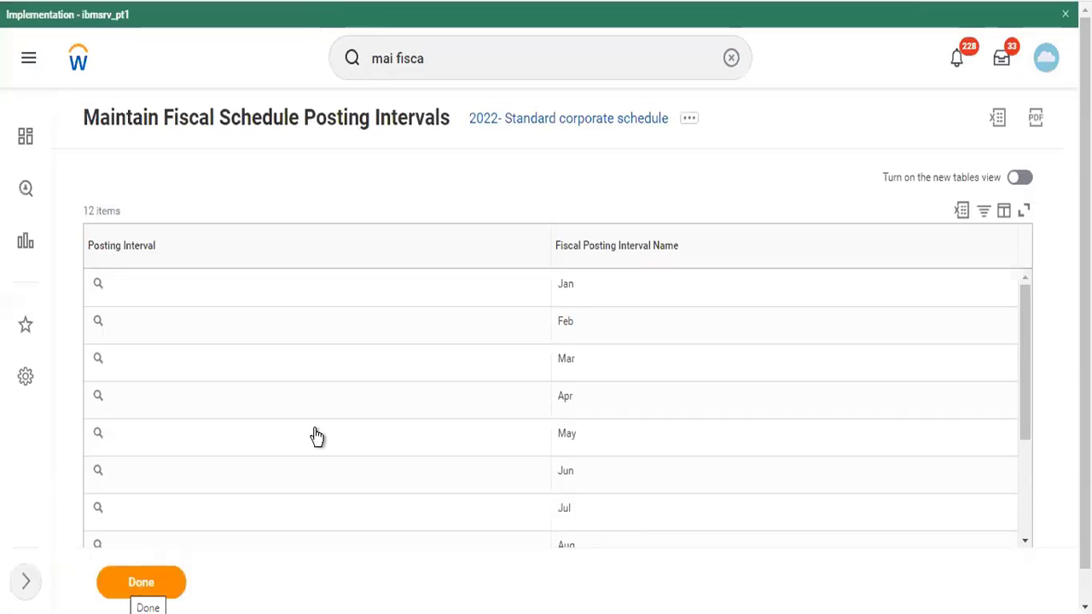
{"action": "left_click", "coordinate": [465, 69]}
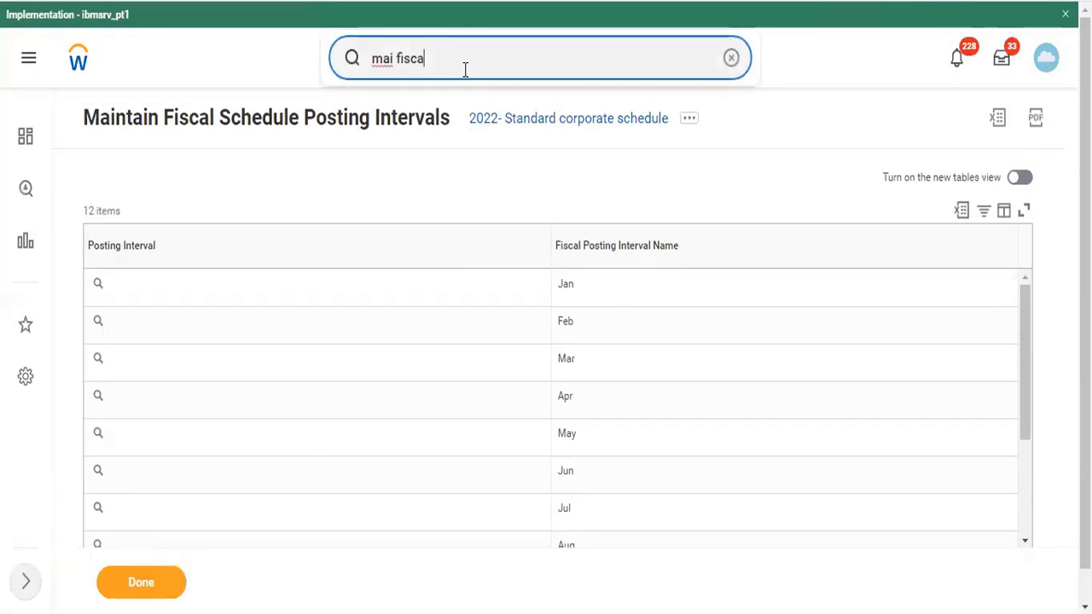
{"action": "type", "text": "l period"}
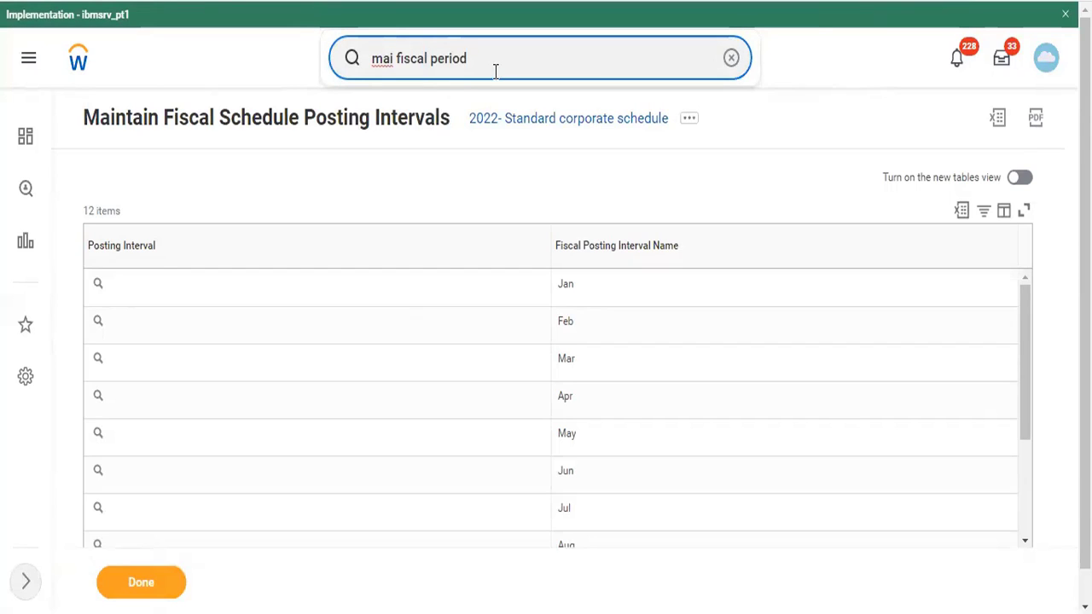
{"action": "left_click_drag", "start_coordinate": [496, 71], "coordinate": [321, 56]}
{"action": "type", "text": "fis"}
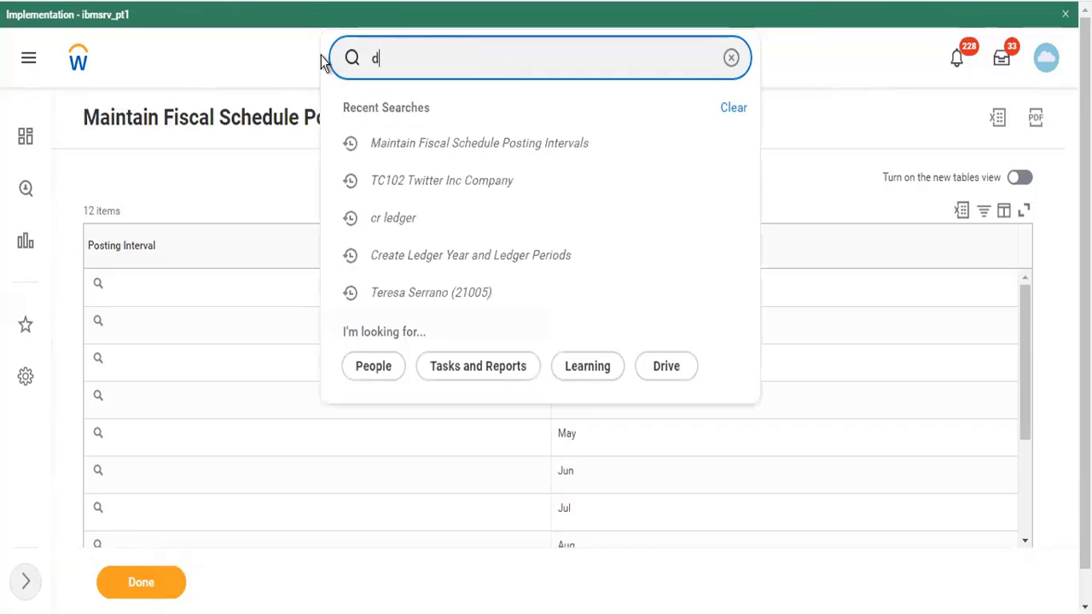
{"action": "type", "text": "cal period"}
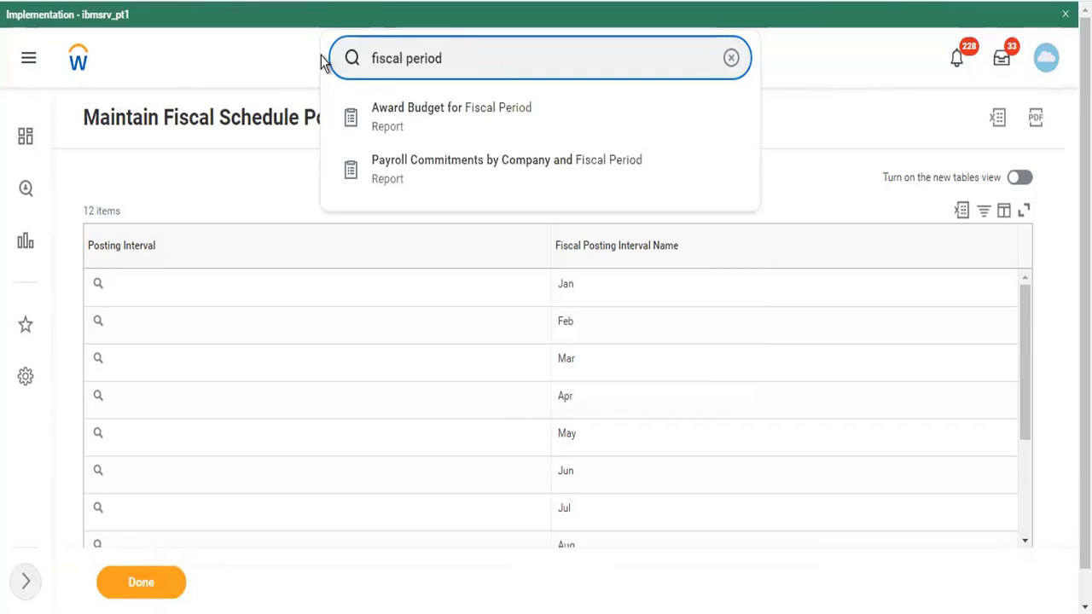
{"action": "key", "text": "BackSpace"}
{"action": "key", "text": "BackSpace"}
{"action": "key", "text": "BackSpace"}
{"action": "key", "text": "BackSpace"}
{"action": "key", "text": "BackSpace"}
{"action": "key", "text": "BackSpace"}
{"action": "key", "text": "BackSpace"}
{"action": "key", "text": "BackSpace"}
{"action": "key", "text": "BackSpace"}
{"action": "key", "text": "BackSpace"}
{"action": "key", "text": "BackSpace"}
{"action": "key", "text": "BackSpace"}
{"action": "key", "text": "BackSpace"}
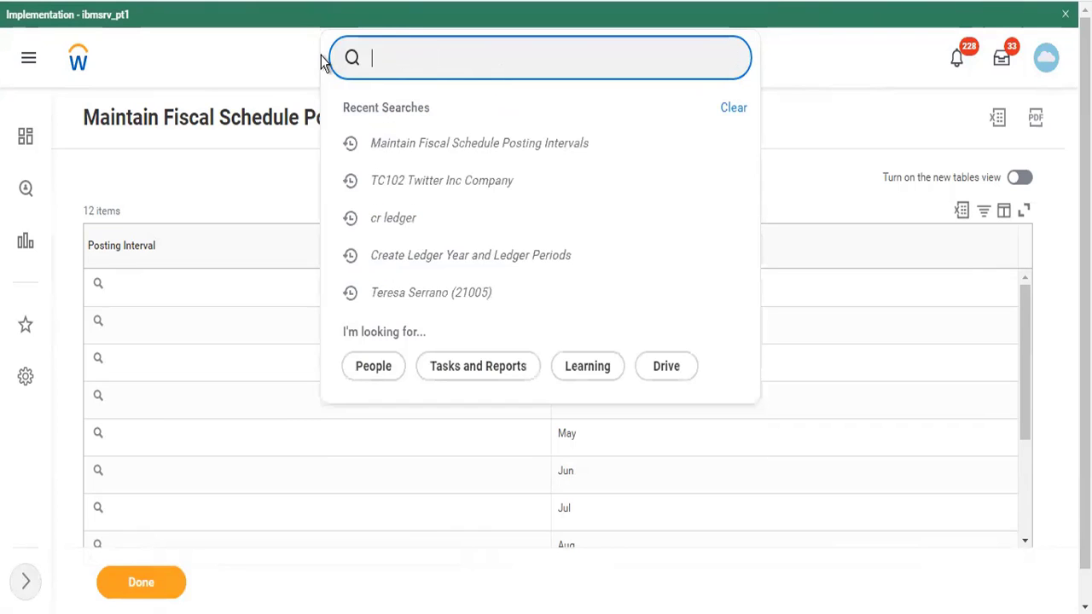
Step: Start the Create Initial Fiscal Year task for the 2022- Standard corporate schedule
{"action": "type", "text": "cr ini"}
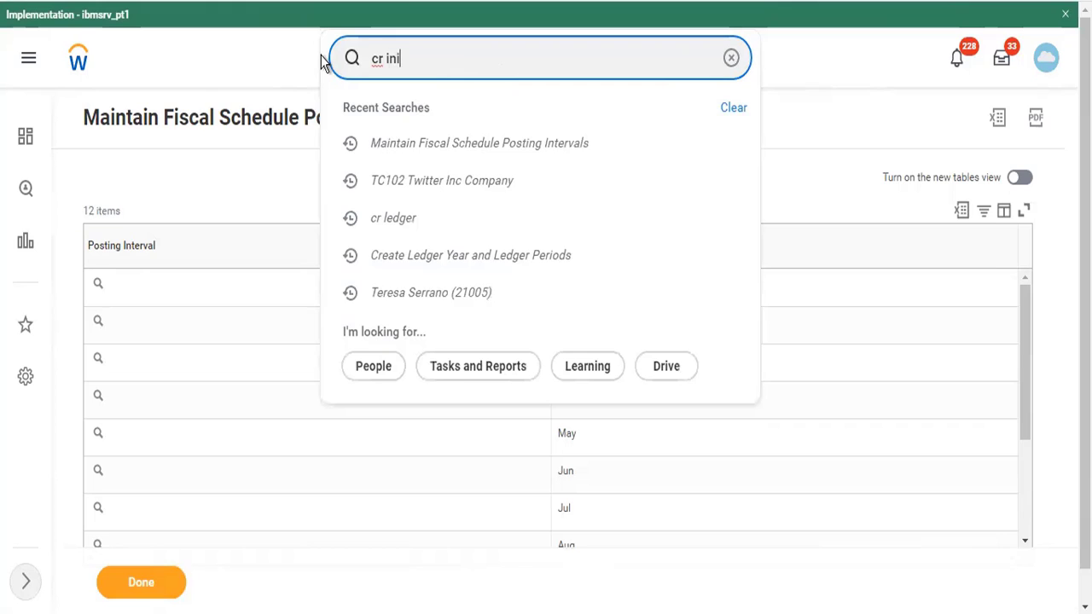
{"action": "key", "text": "Down"}
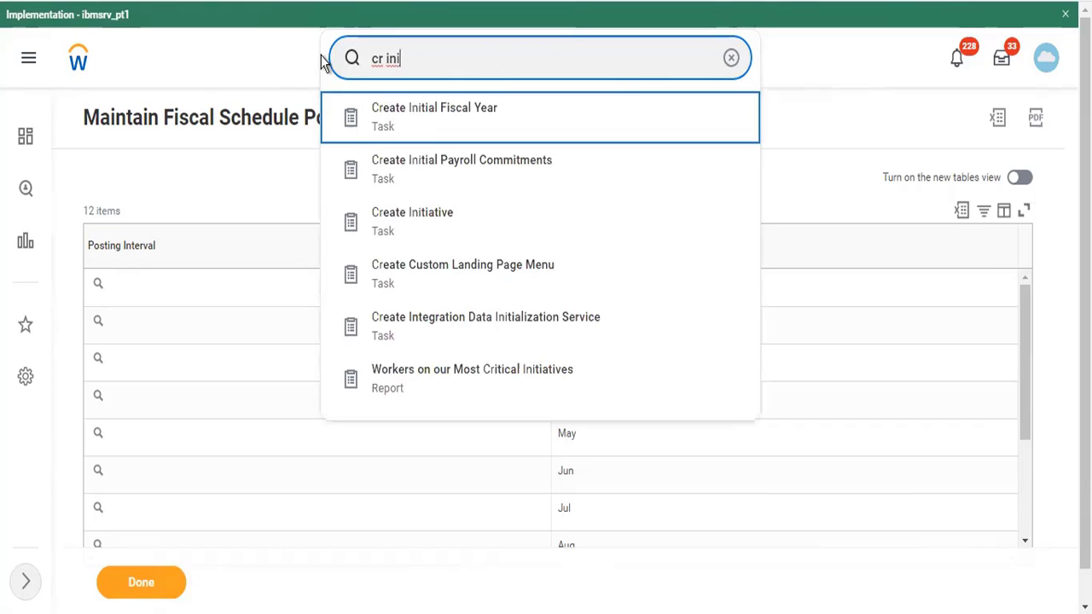
{"action": "key", "text": "Return"}
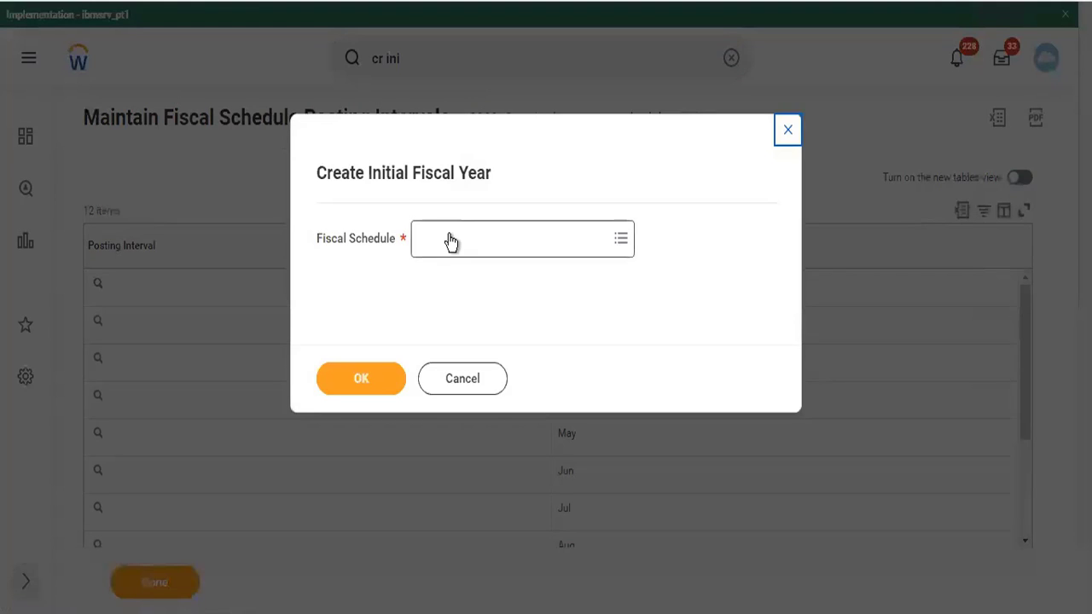
{"action": "left_click", "coordinate": [451, 234]}
{"action": "type", "text": "stan"}
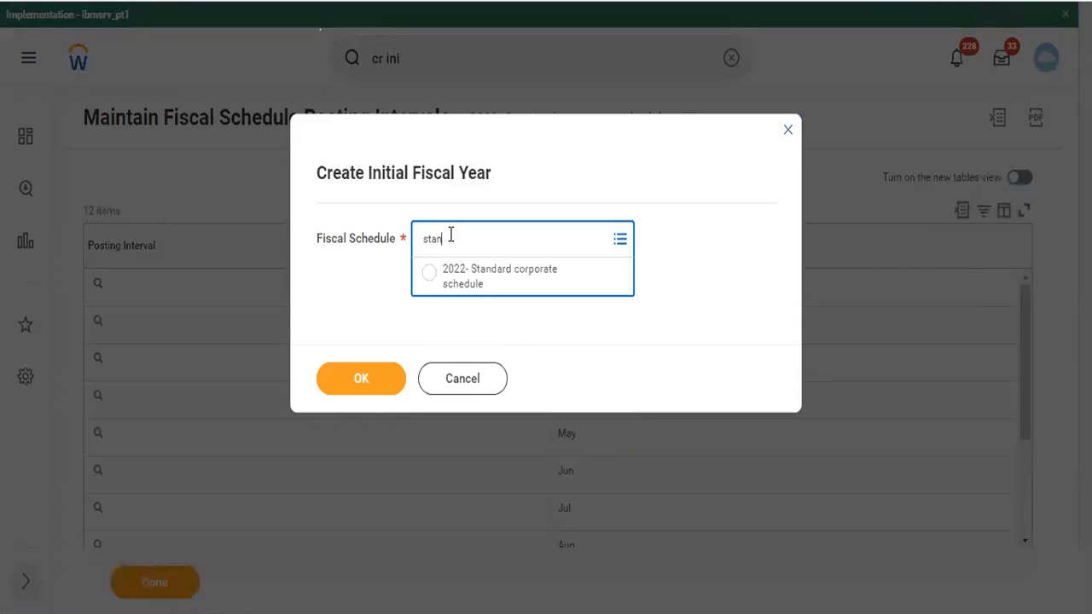
{"action": "left_click", "coordinate": [458, 272]}
{"action": "left_click", "coordinate": [366, 389]}
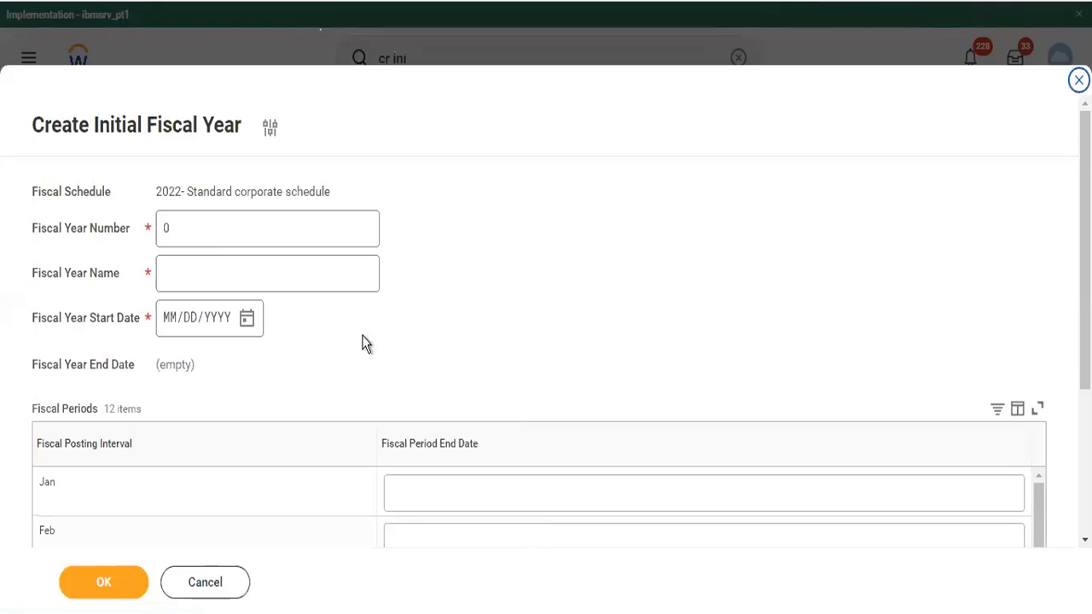
Step: Set the fiscal year number to 2022, its name to Standard 2022 and its start date to 01/01/2022
{"action": "left_click", "coordinate": [182, 231]}
{"action": "left_click_drag", "start_coordinate": [144, 233], "coordinate": [142, 233]}
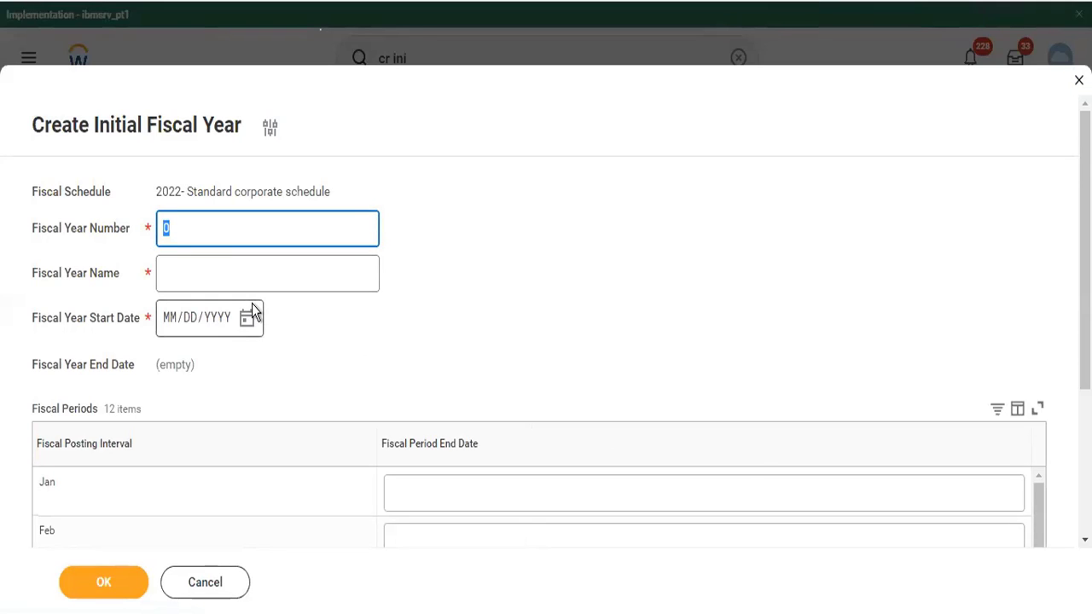
{"action": "type", "text": "2022"}
{"action": "key", "text": "Tab"}
{"action": "type", "text": "Standard"}
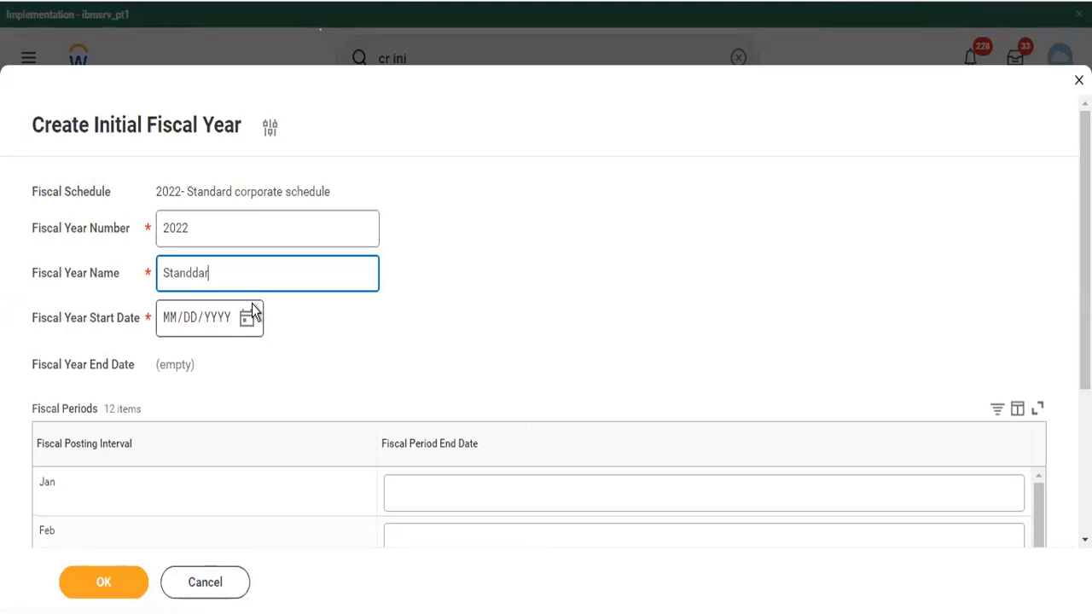
{"action": "key", "text": "BackSpace"}
{"action": "key", "text": "BackSpace"}
{"action": "key", "text": "BackSpace"}
{"action": "type", "text": "ard 2022"}
{"action": "key", "text": "Tab"}
{"action": "type", "text": "0"}
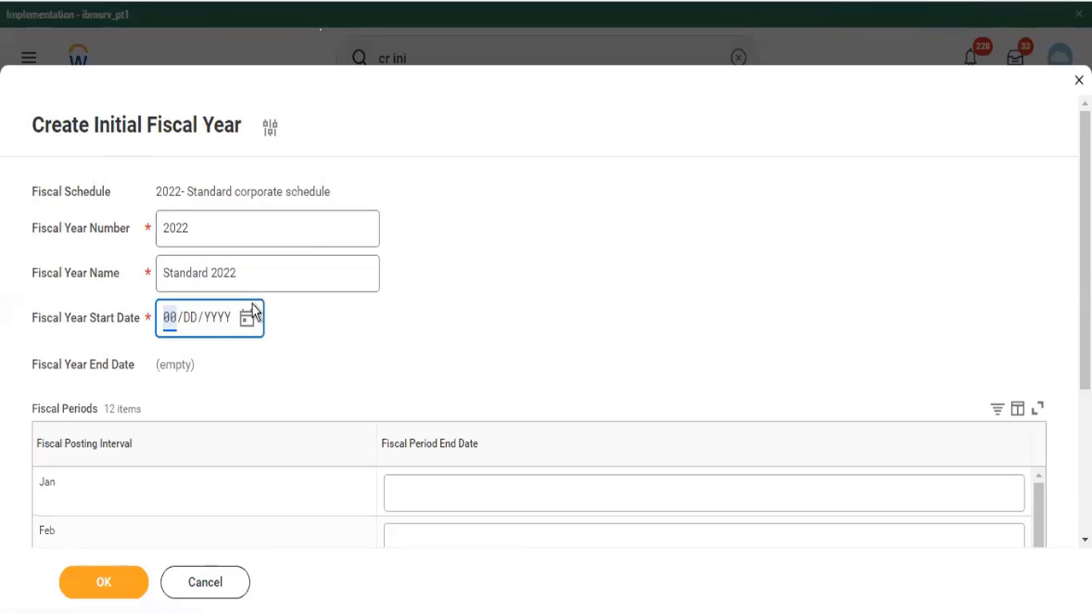
{"action": "type", "text": "1/01/2022"}
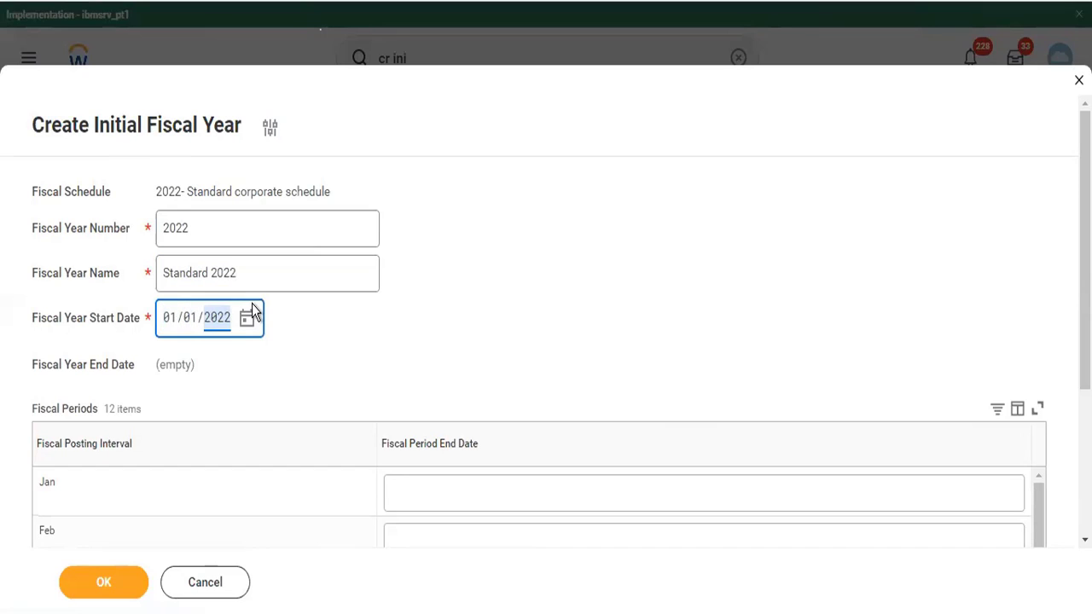
Step: Set the fiscal period end dates to 01/31/2022 for Jan and 02/28/2022 for Feb
{"action": "scroll", "coordinate": [519, 299], "scroll_direction": "down", "scroll_amount": 3}
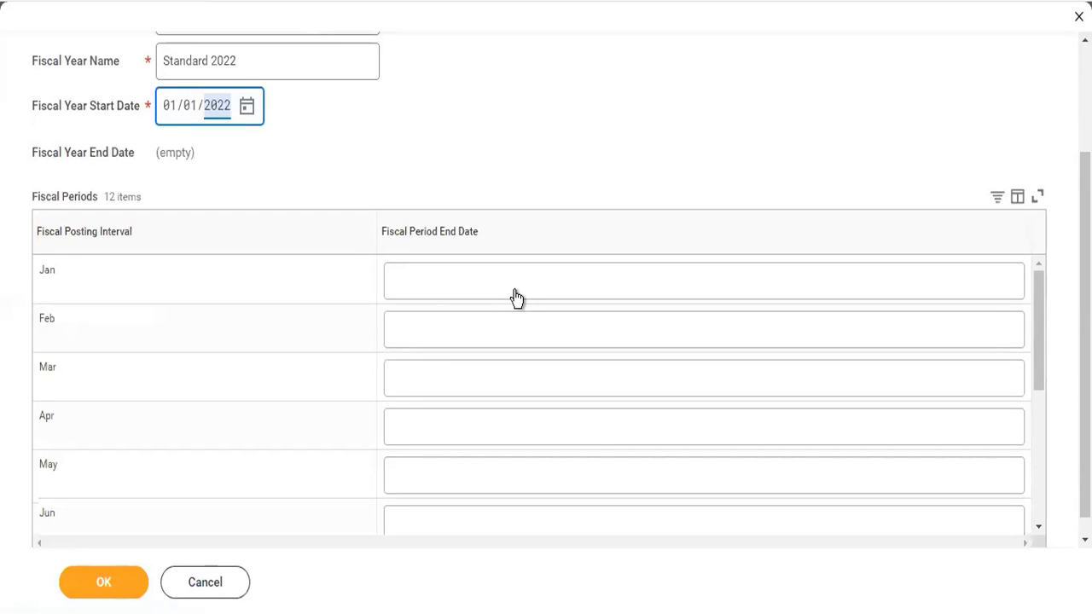
{"action": "left_click", "coordinate": [452, 297]}
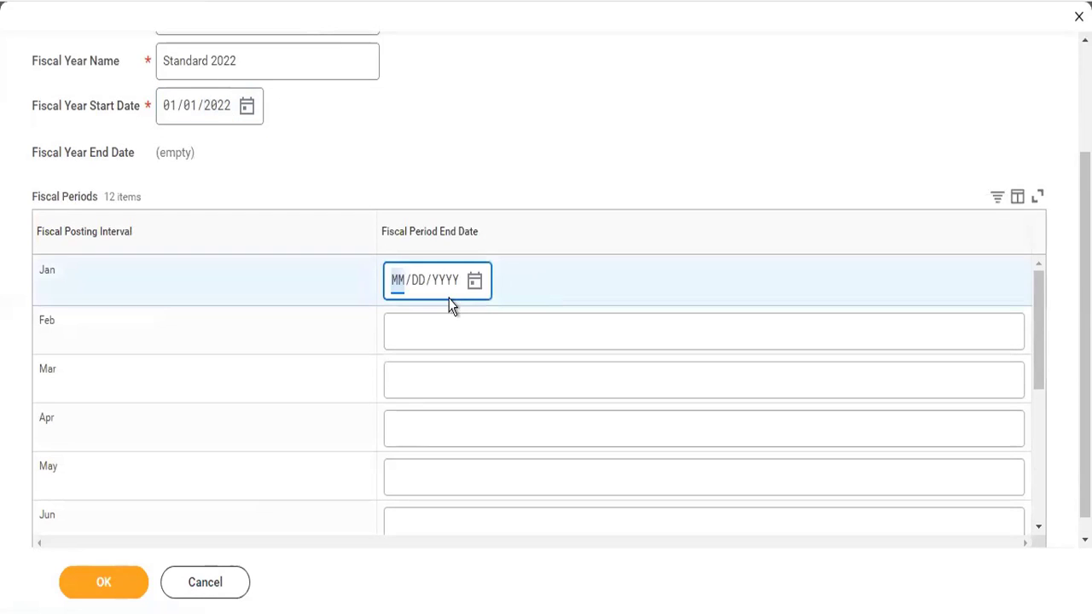
{"action": "type", "text": "01312022"}
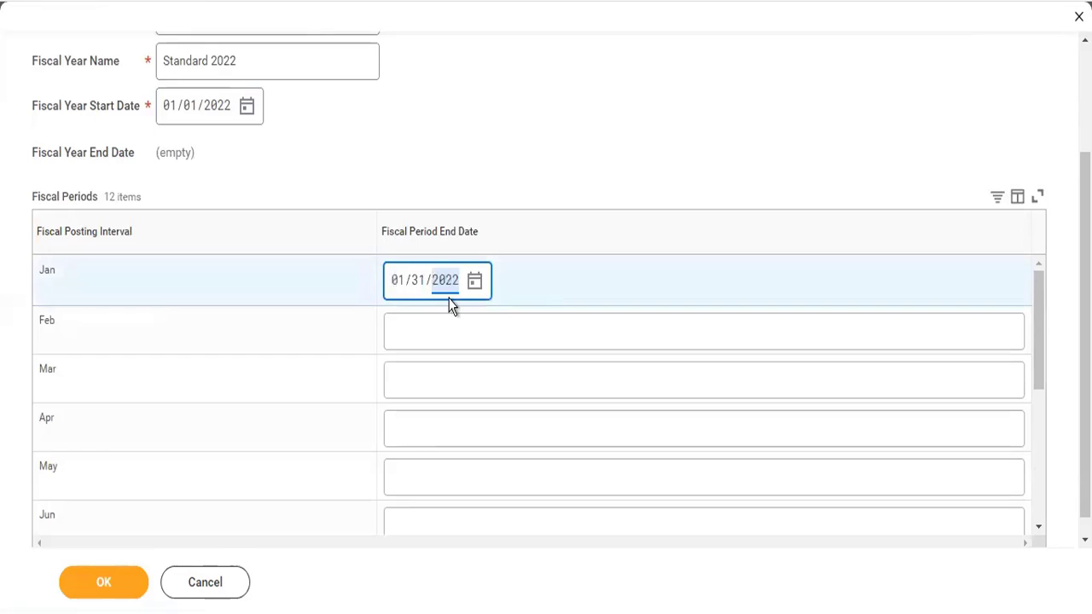
{"action": "key", "text": "Tab"}
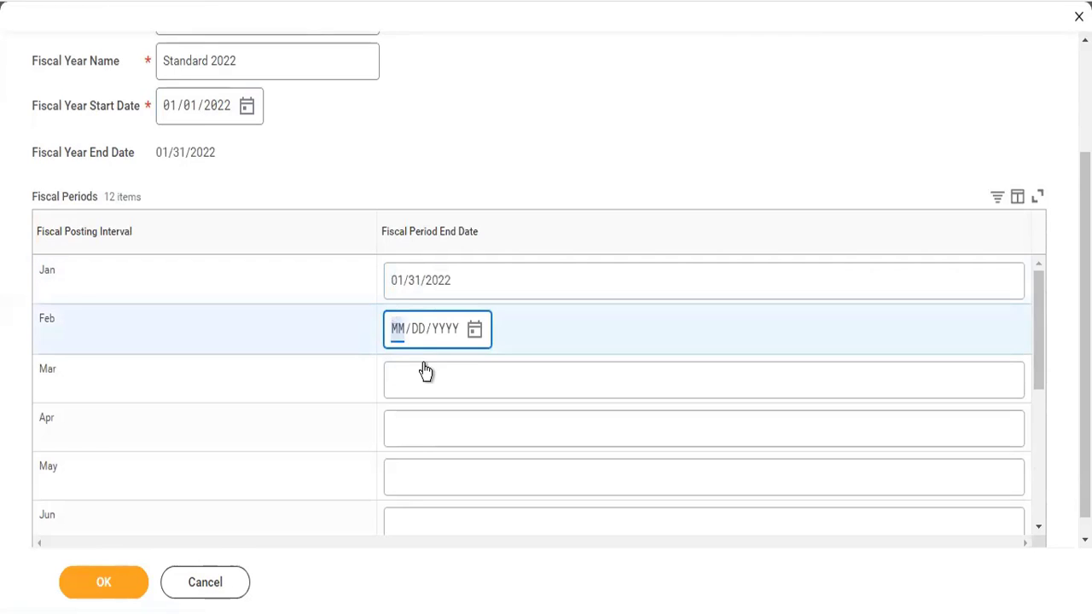
{"action": "type", "text": "020"}
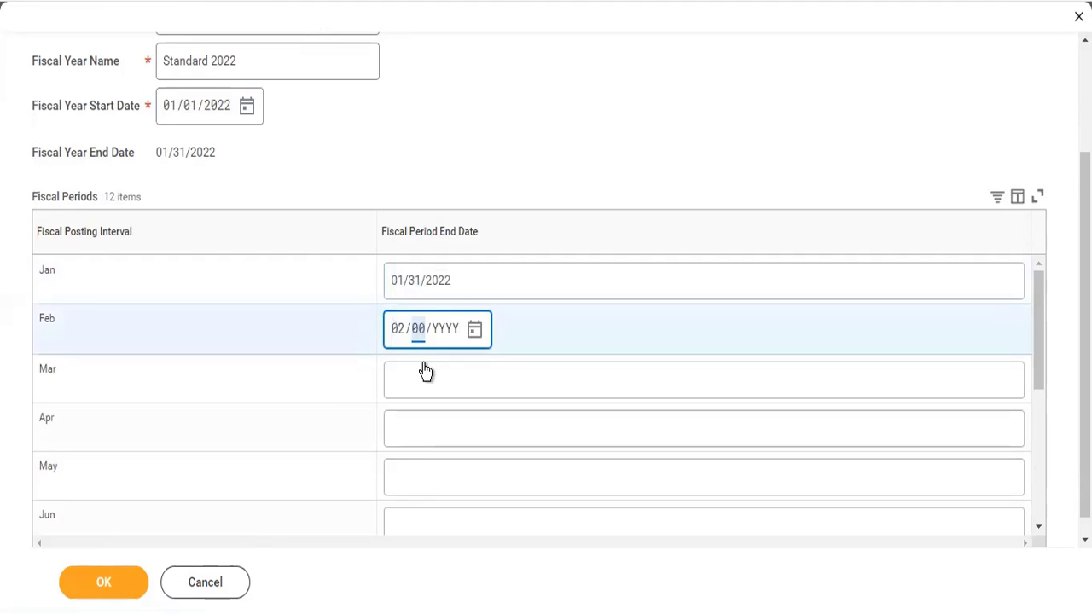
{"action": "key", "text": "Left"}
{"action": "key", "text": "Right"}
{"action": "type", "text": "282022"}
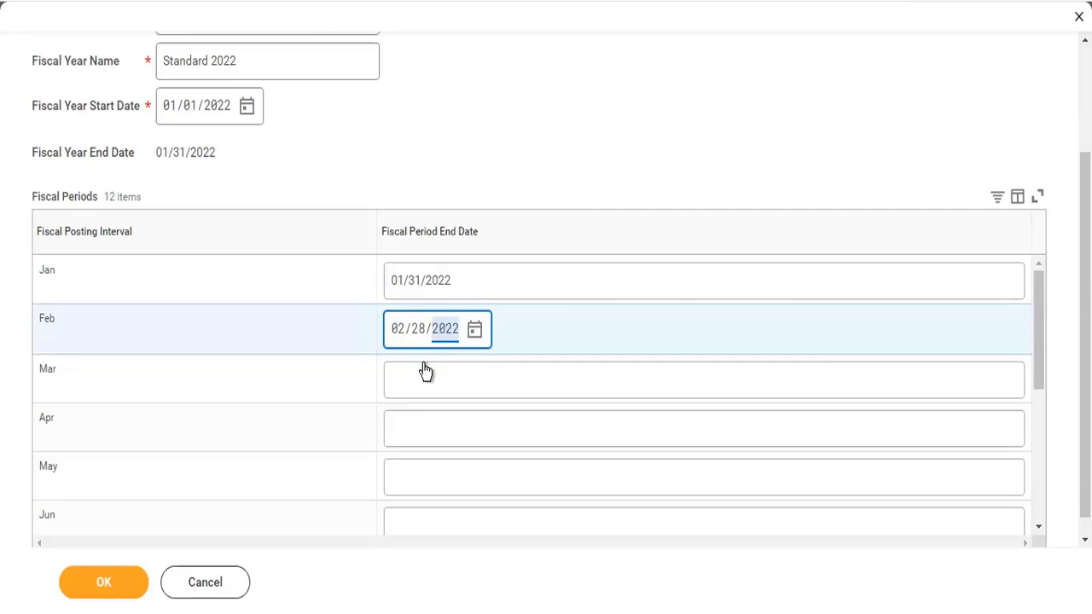
{"action": "right_click", "coordinate": [425, 369]}
Step: Set the fiscal period end dates to 03/31/2022 for Mar and 04/30/2022 for Apr
{"action": "left_click", "coordinate": [408, 390]}
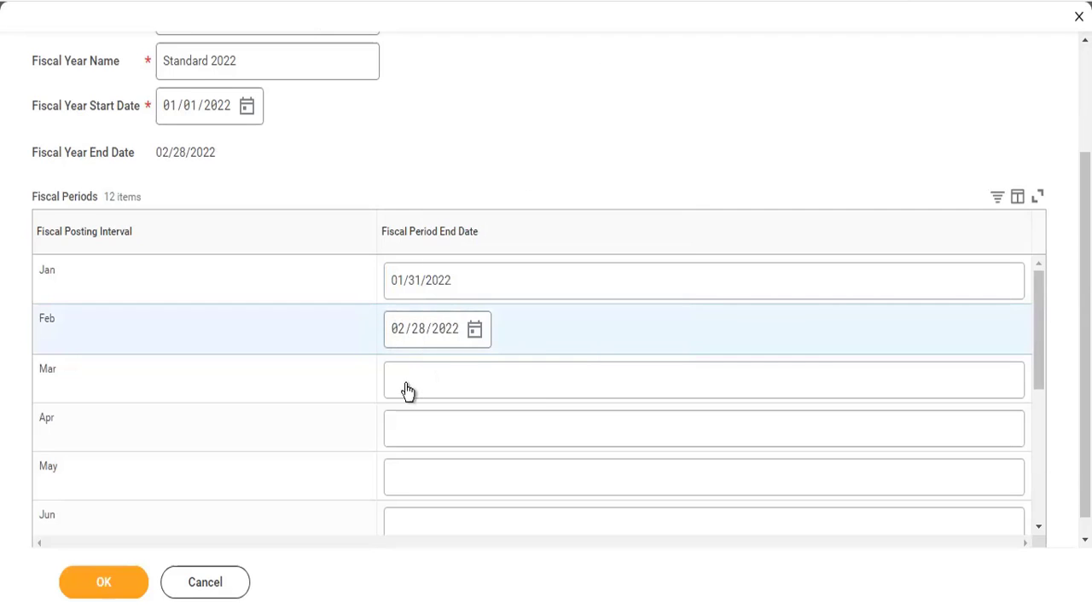
{"action": "left_click", "coordinate": [408, 390]}
{"action": "type", "text": "03/"}
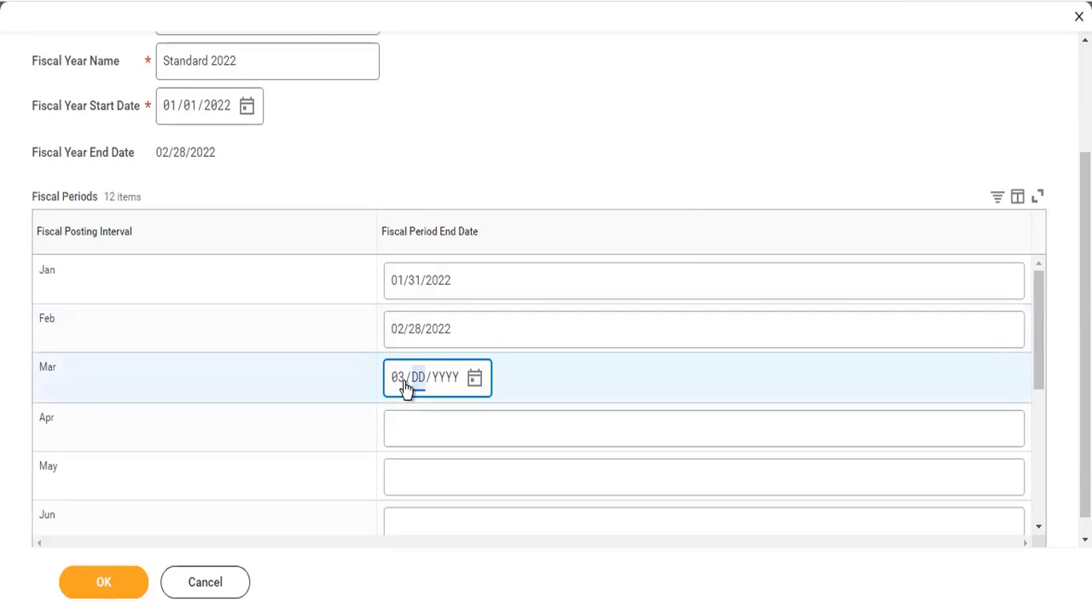
{"action": "type", "text": "31/2022"}
{"action": "left_click", "coordinate": [407, 433]}
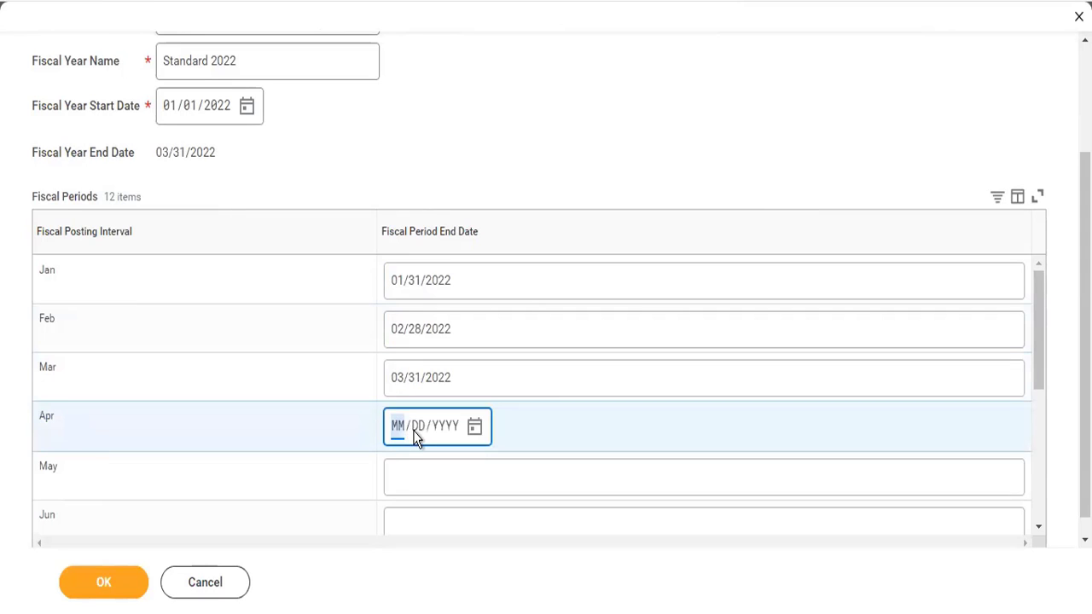
{"action": "type", "text": "04302022"}
{"action": "left_click", "coordinate": [418, 493]}
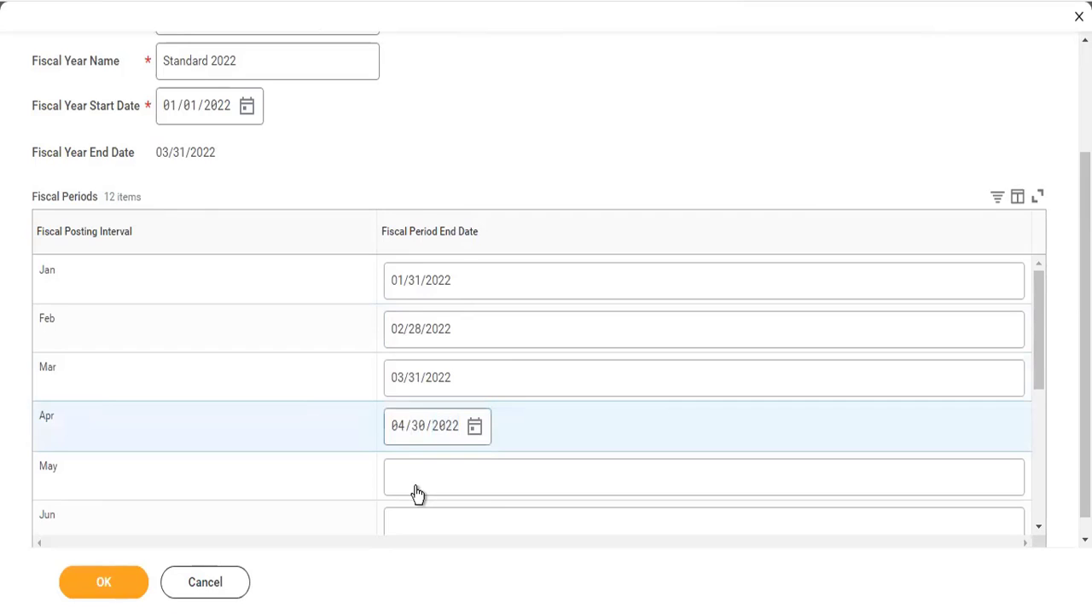
Step: Set the fiscal period end dates to 05/31/2022 for May and 06/30/2022 for Jun
{"action": "left_click", "coordinate": [417, 494]}
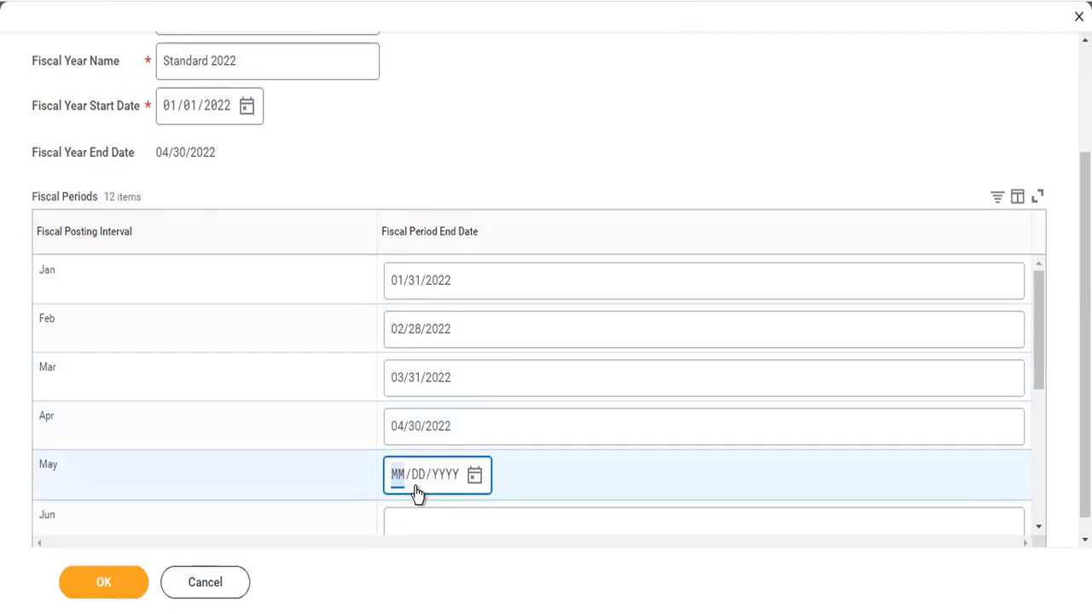
{"action": "type", "text": "05/31/"}
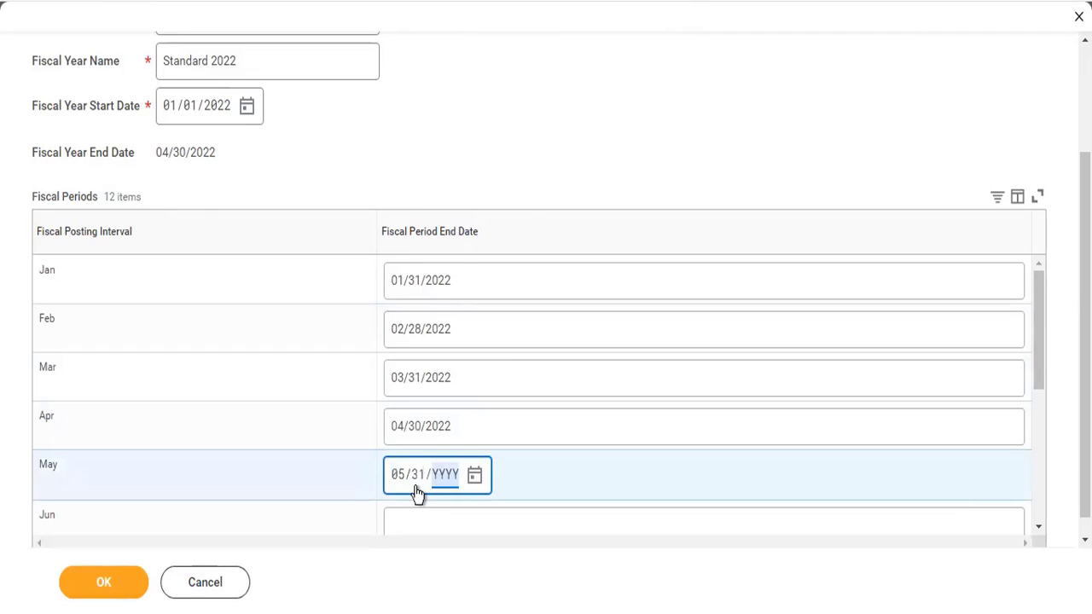
{"action": "type", "text": "2022"}
{"action": "scroll", "coordinate": [329, 337], "scroll_direction": "down", "scroll_amount": 4}
{"action": "scroll", "coordinate": [427, 320], "scroll_direction": "up", "scroll_amount": 3}
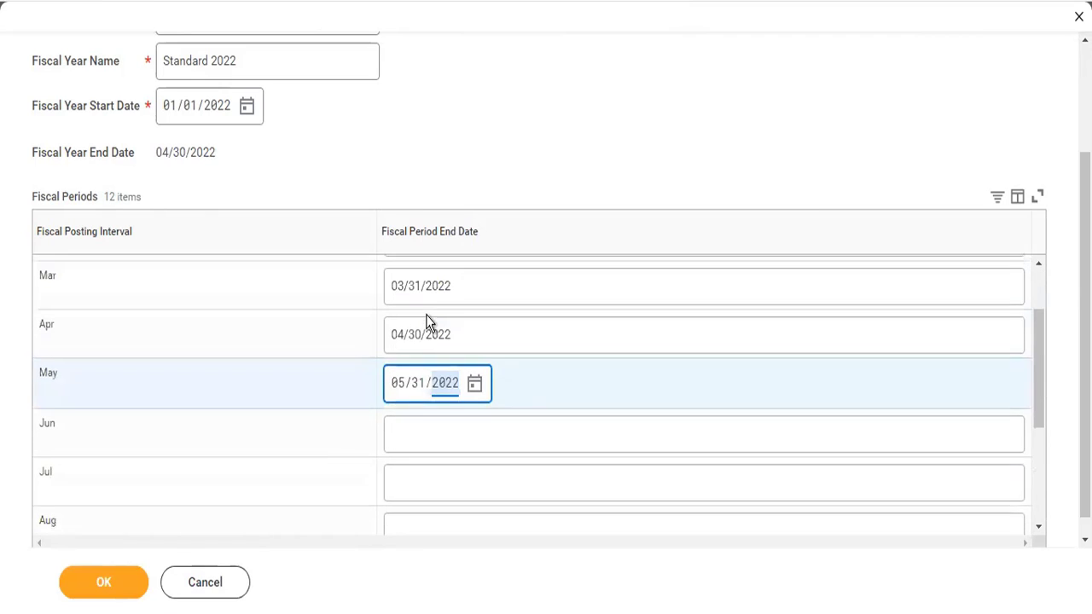
{"action": "left_click", "coordinate": [418, 456]}
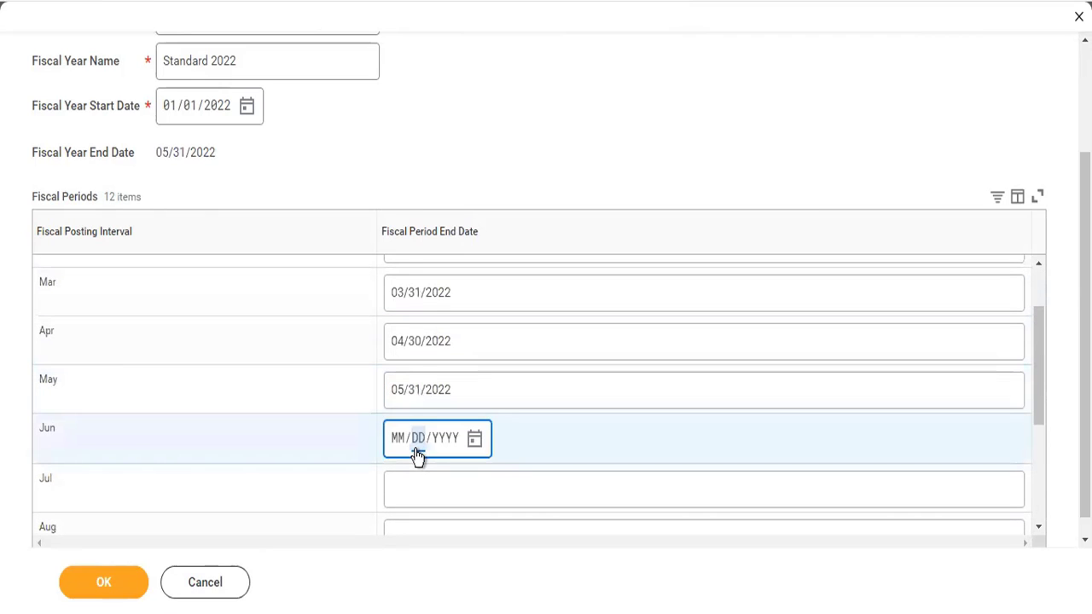
{"action": "left_click", "coordinate": [398, 454]}
{"action": "type", "text": "06302022"}
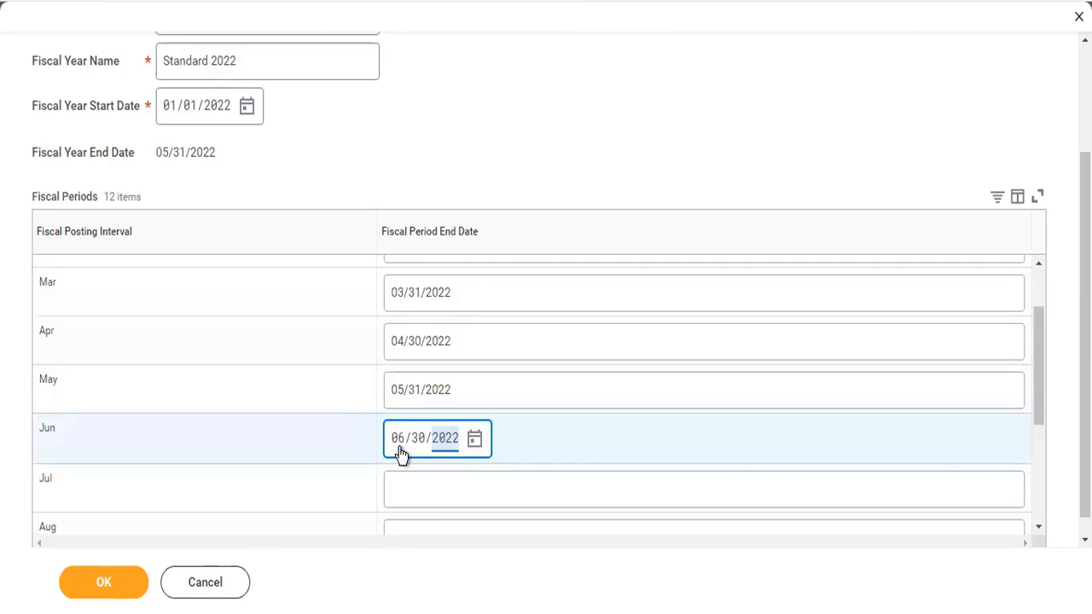
Step: Set the fiscal period end dates to 07/31/2022 for Jul and 08/31/2022 for Aug
{"action": "scroll", "coordinate": [402, 453], "scroll_direction": "down", "scroll_amount": 2}
{"action": "left_click", "coordinate": [403, 372]}
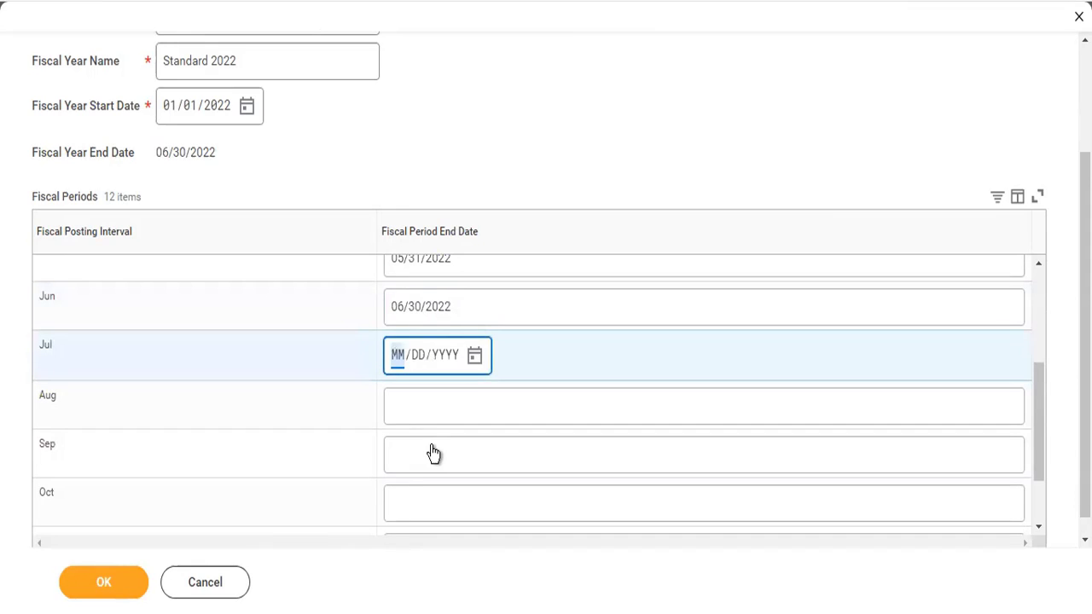
{"action": "type", "text": "07/31/2022"}
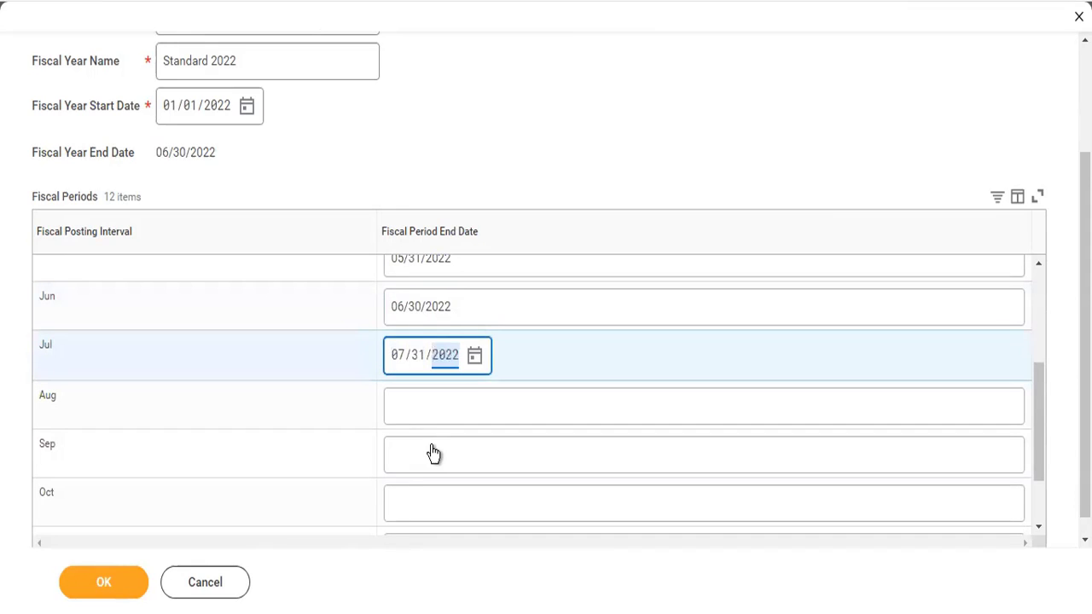
{"action": "left_click", "coordinate": [416, 414]}
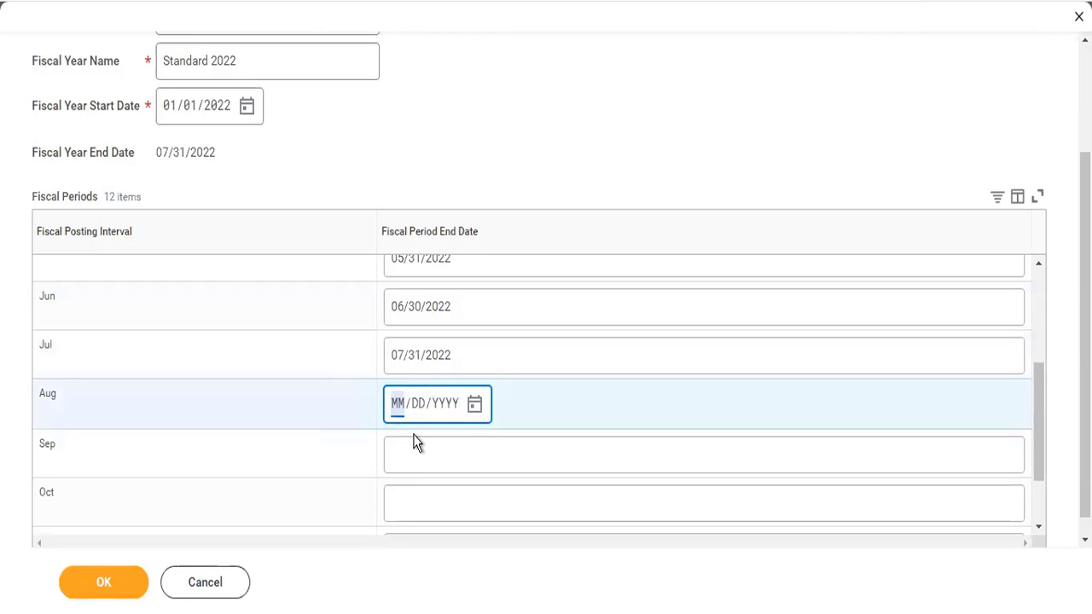
{"action": "type", "text": "08302022"}
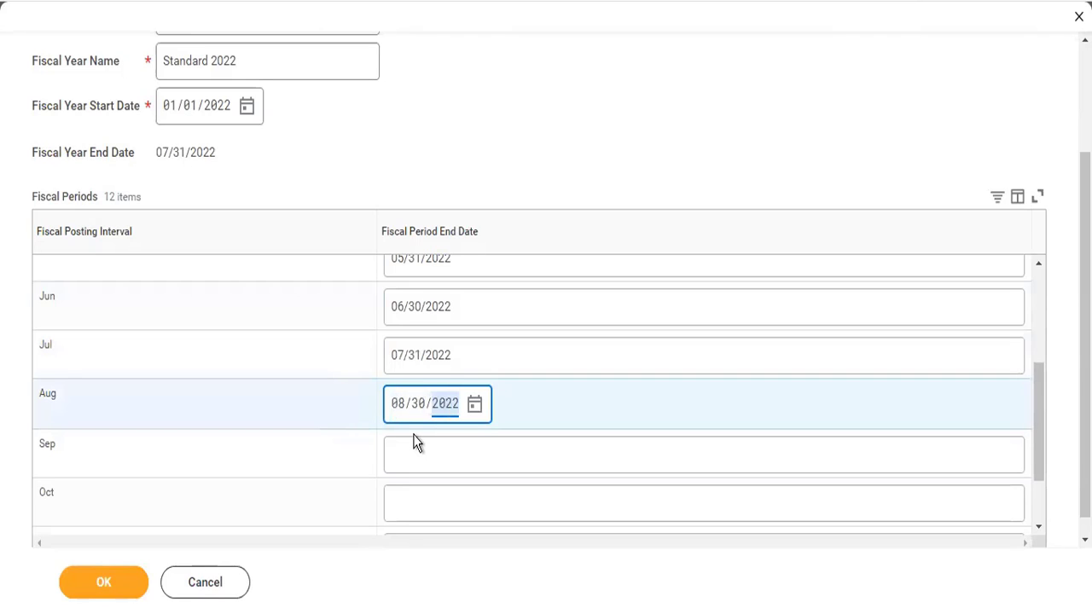
{"action": "left_click", "coordinate": [418, 418]}
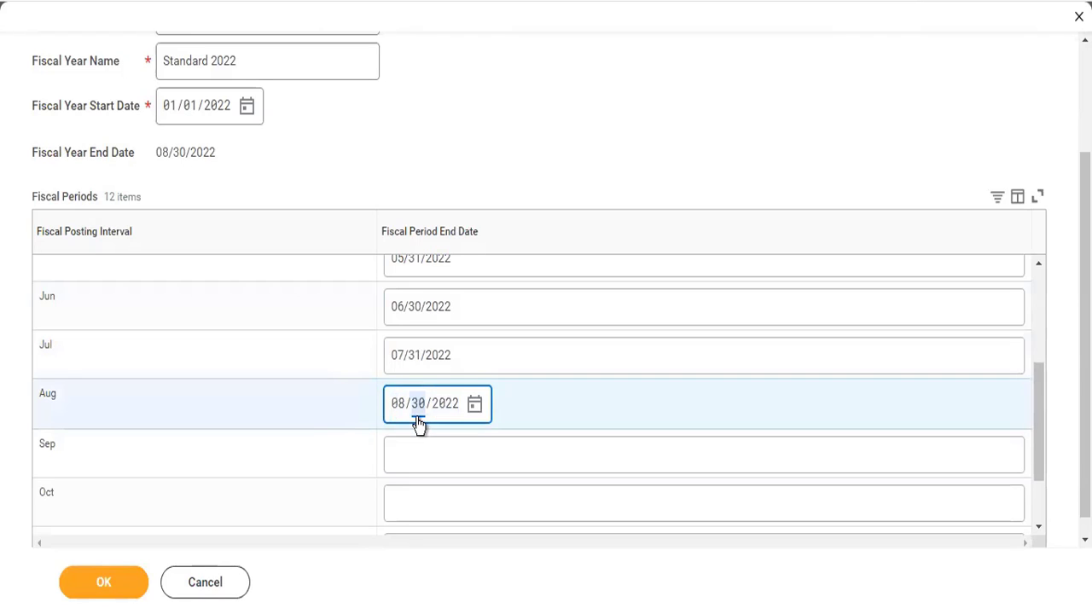
{"action": "type", "text": "31"}
Step: Set the fiscal period end dates to 09/30/2022 for Sep and 10/31/2022 for Oct
{"action": "left_click", "coordinate": [403, 463]}
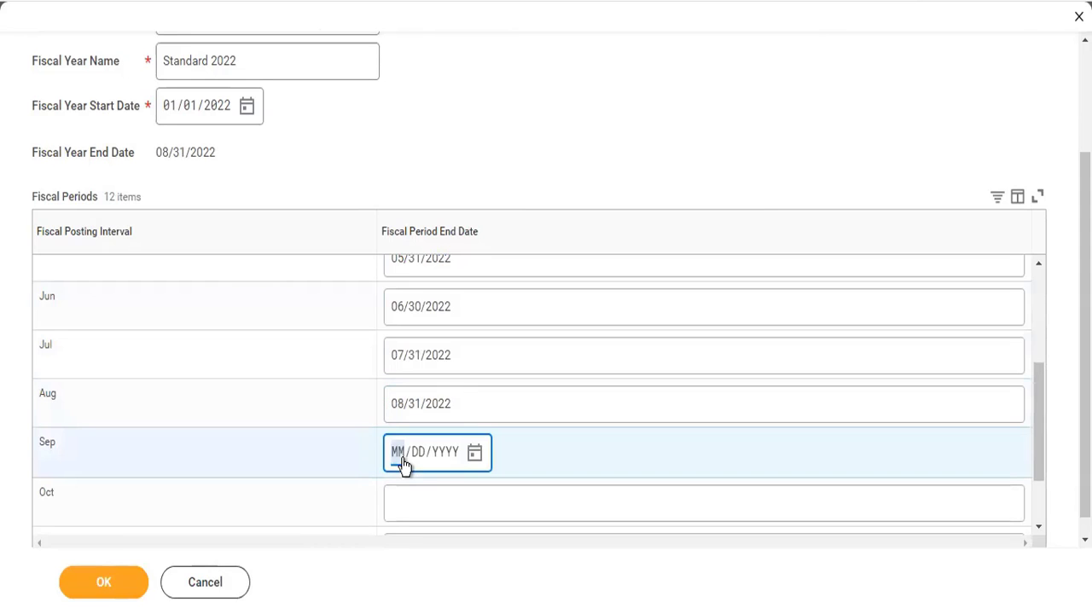
{"action": "type", "text": "09302022"}
{"action": "left_click", "coordinate": [413, 510]}
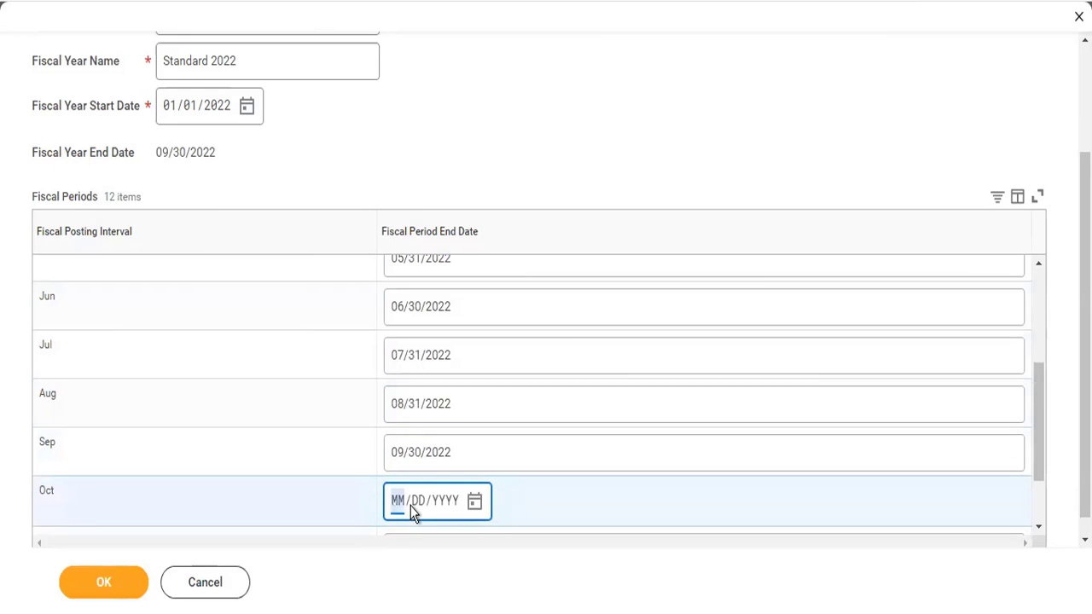
{"action": "type", "text": "10/31/2022"}
Step: Set the fiscal period end date for the Nov posting interval to 11/30/2022
{"action": "scroll", "coordinate": [411, 511], "scroll_direction": "down", "scroll_amount": 1}
{"action": "right_click", "coordinate": [407, 483]}
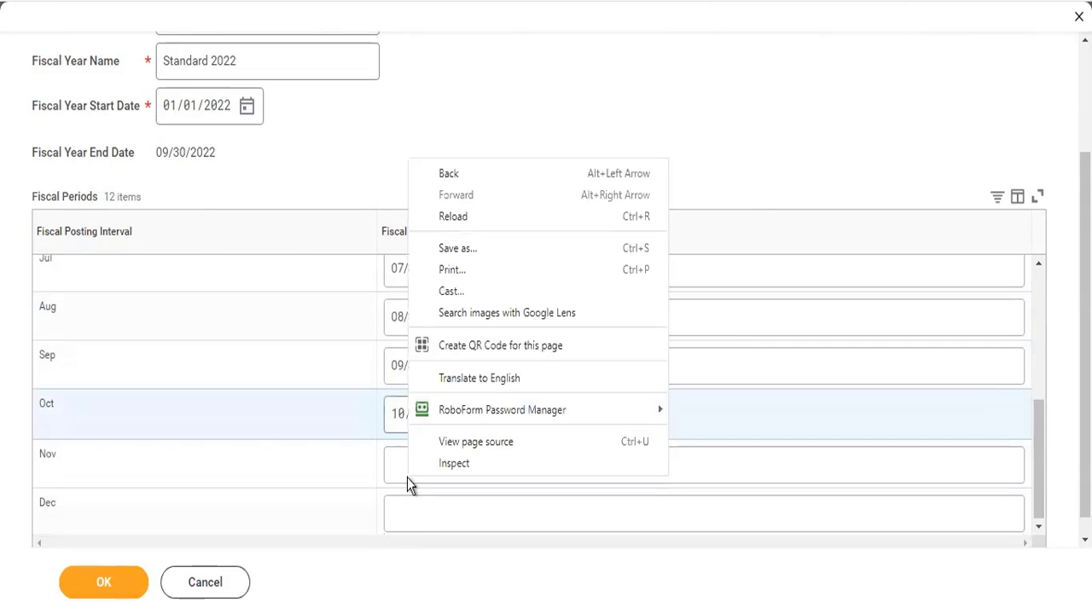
{"action": "left_click", "coordinate": [400, 476]}
{"action": "left_click", "coordinate": [397, 474]}
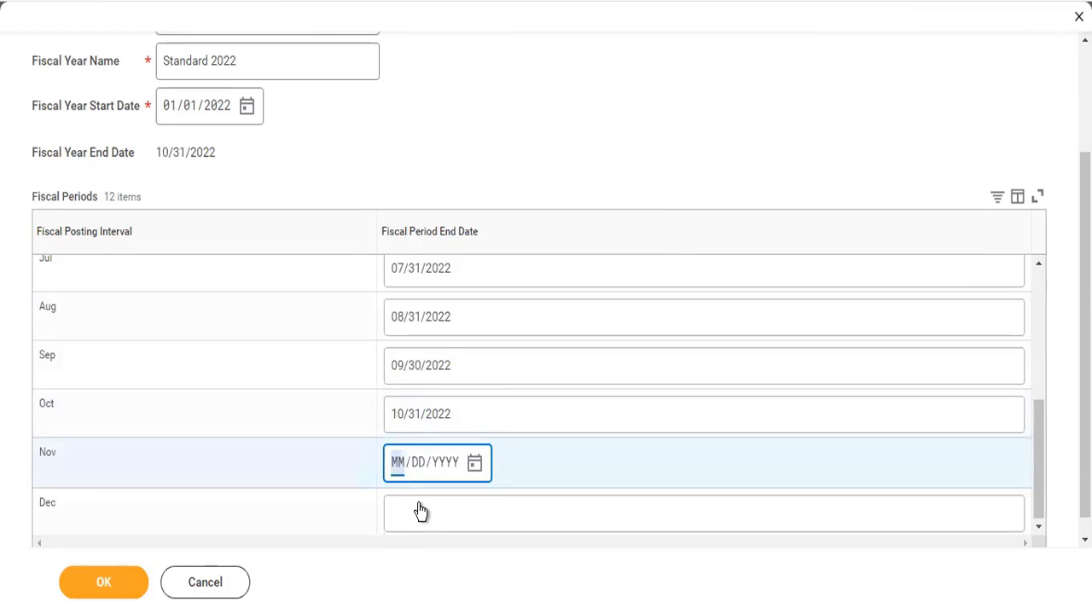
{"action": "type", "text": "11/"}
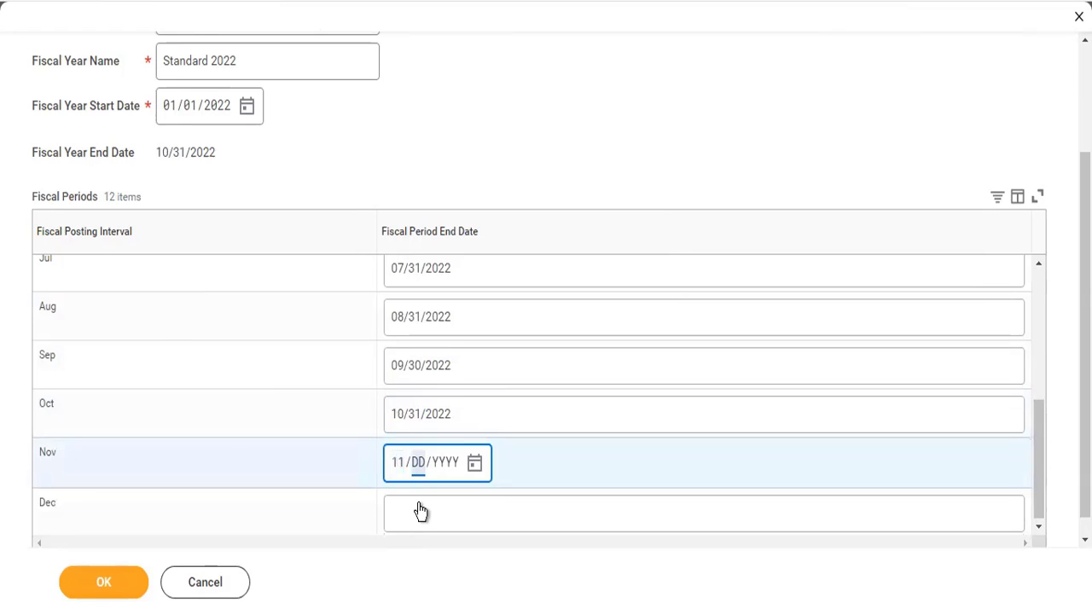
{"action": "type", "text": "30/2022"}
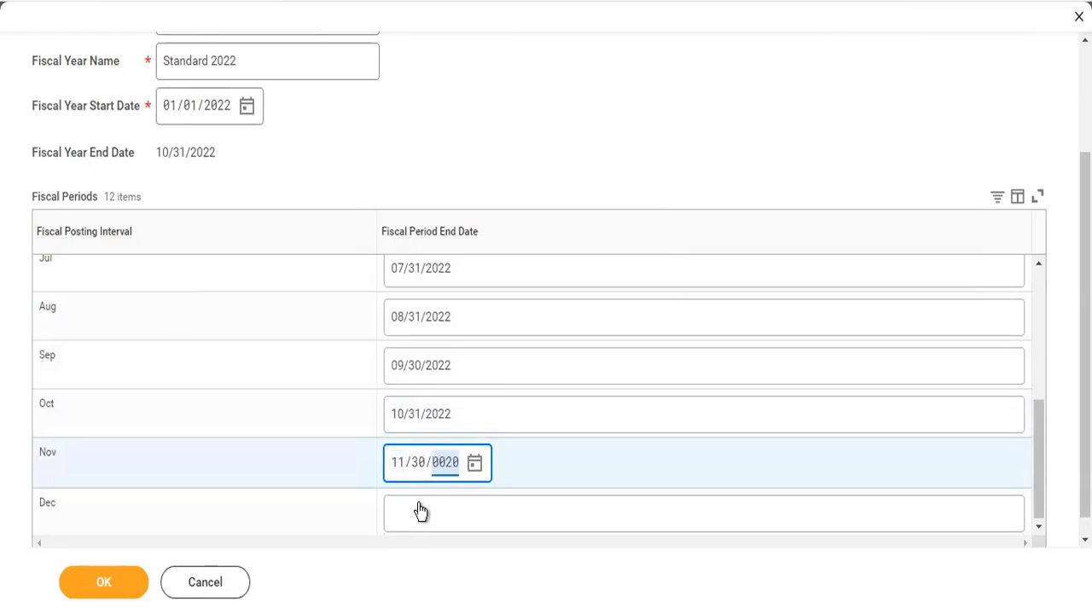
Step: Set the Dec fiscal period end date to 12/31/2022 and submit the initial fiscal year
{"action": "right_click", "coordinate": [419, 503]}
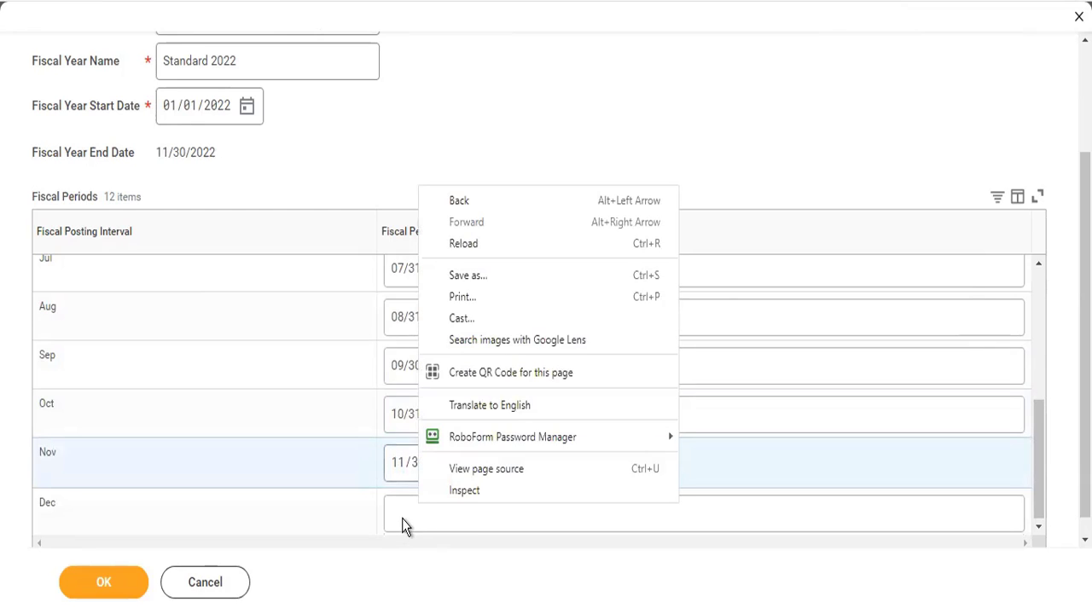
{"action": "right_click", "coordinate": [402, 518]}
{"action": "left_click", "coordinate": [403, 524]}
{"action": "left_click", "coordinate": [397, 523]}
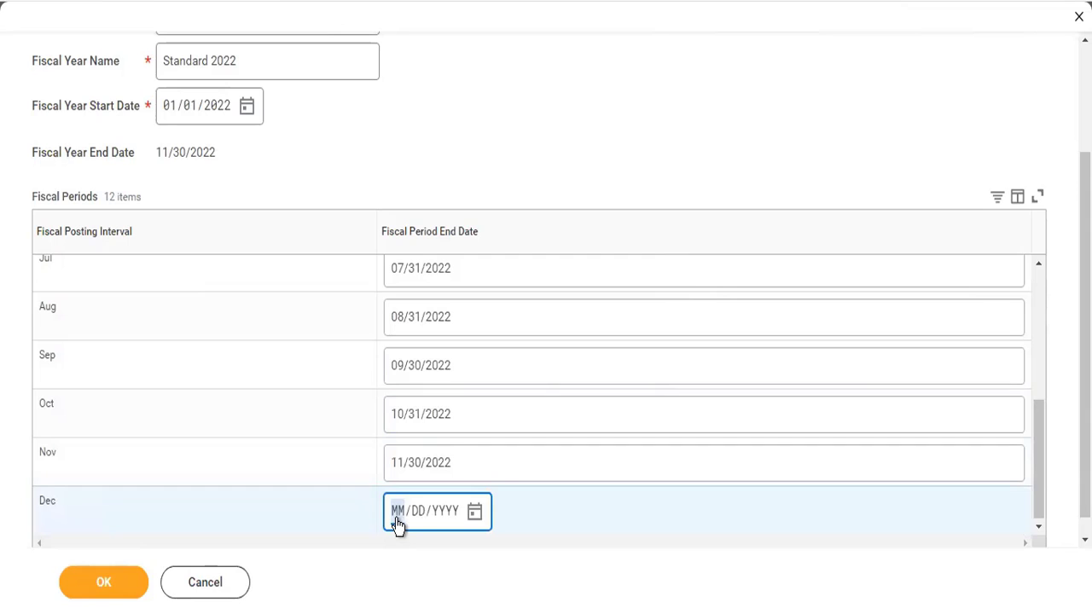
{"action": "type", "text": "12312022"}
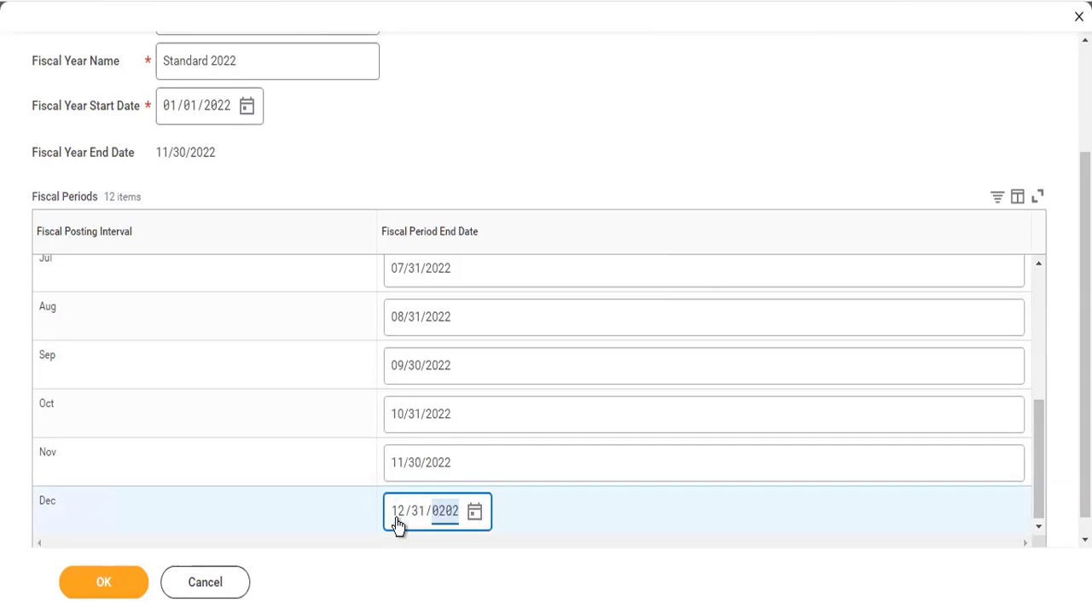
{"action": "left_click", "coordinate": [107, 582]}
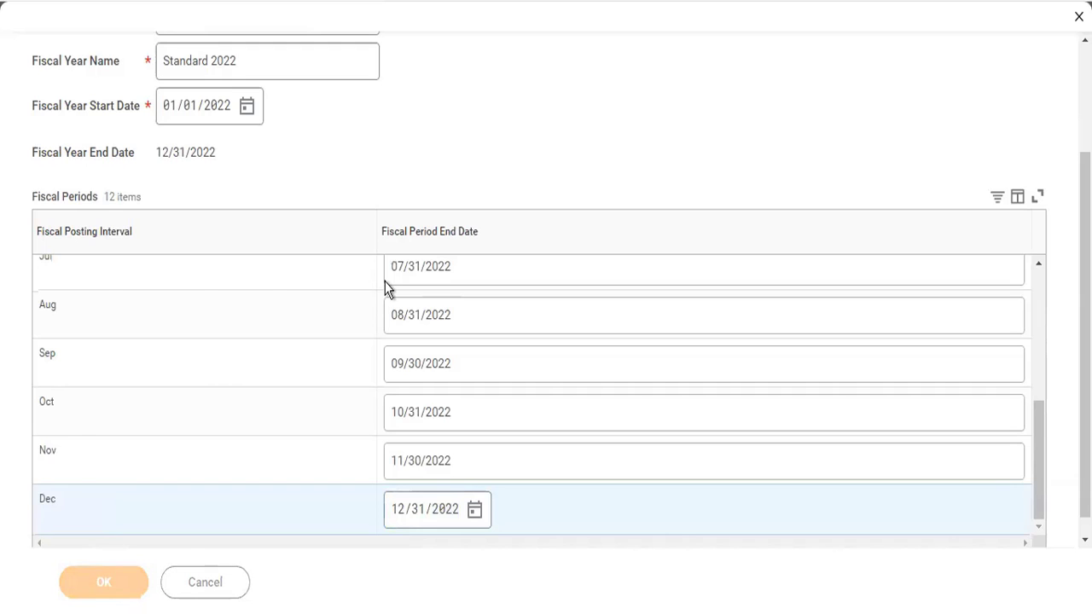
Step: Search for "cr ledger" and start the Create Ledger Year and Ledger Periods task
{"action": "scroll", "coordinate": [484, 306], "scroll_direction": "down", "scroll_amount": 3}
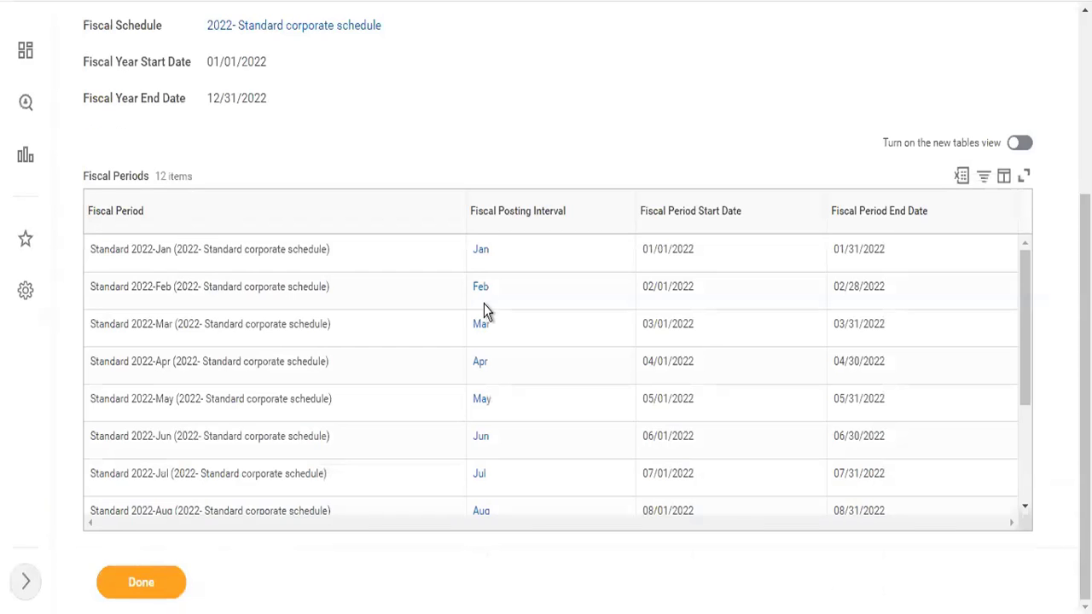
{"action": "scroll", "coordinate": [484, 311], "scroll_direction": "up", "scroll_amount": 3}
{"action": "left_click", "coordinate": [418, 57]}
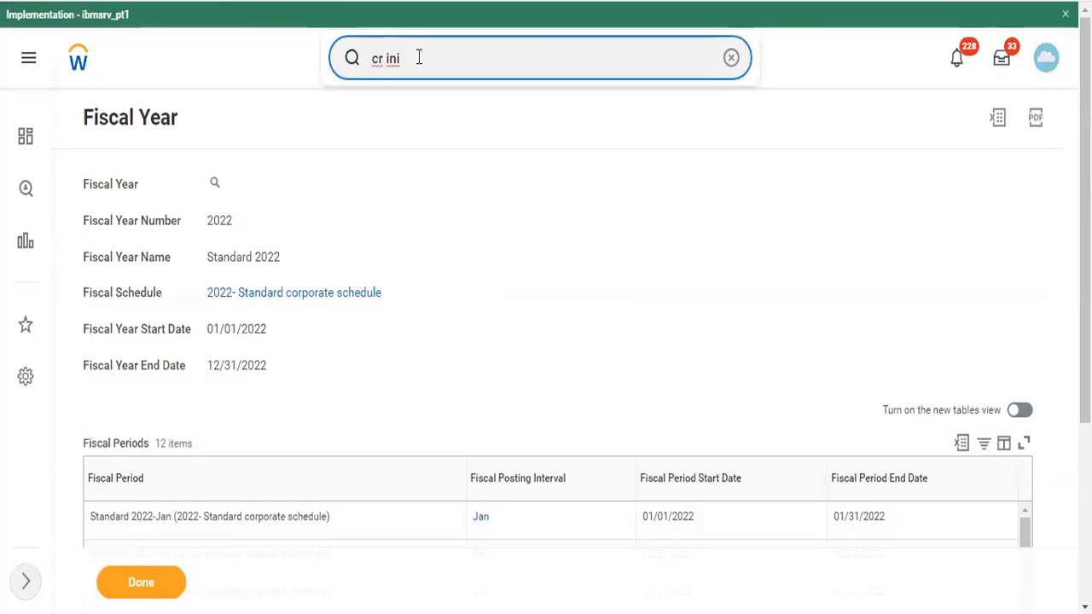
{"action": "key", "text": "ctrl+BackSpace"}
{"action": "type", "text": "lefge"}
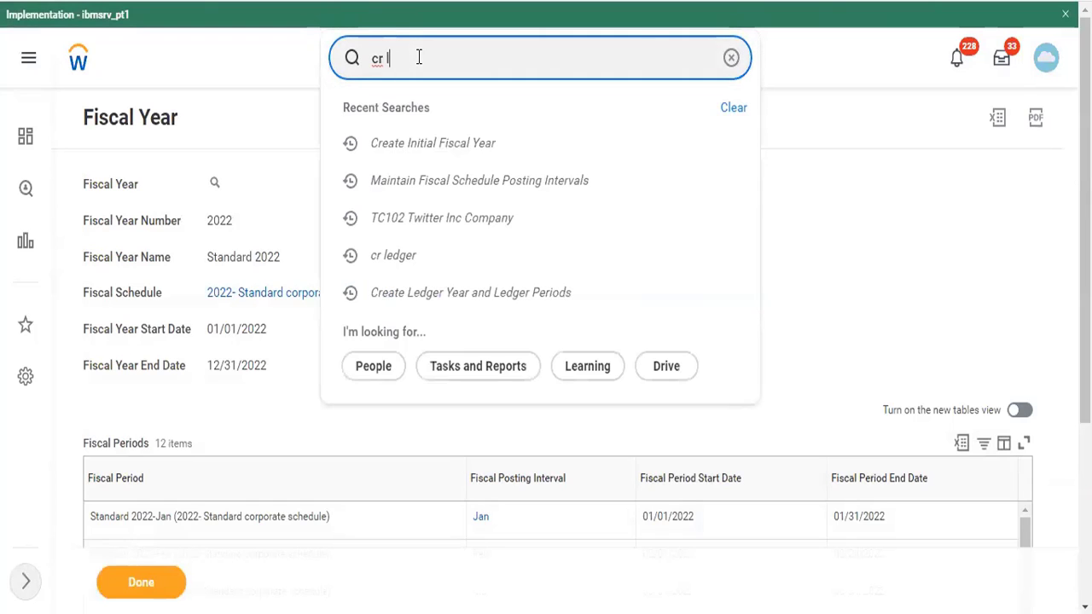
{"action": "key", "text": "BackSpace"}
{"action": "key", "text": "BackSpace"}
{"action": "key", "text": "BackSpace"}
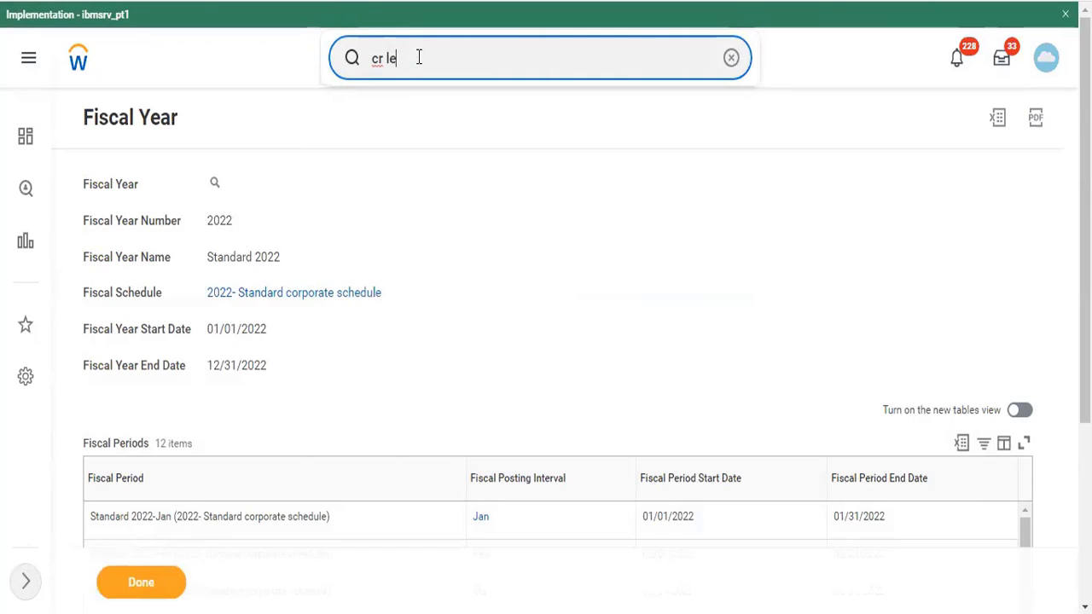
{"action": "type", "text": "dger"}
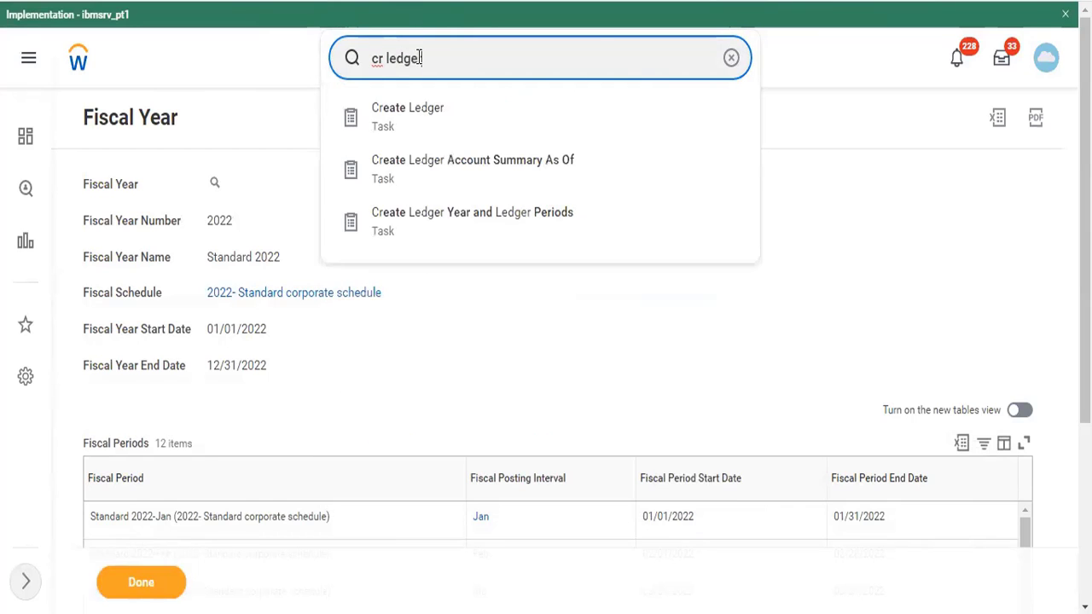
{"action": "key", "text": "Down"}
{"action": "key", "text": "Down"}
{"action": "key", "text": "Down"}
{"action": "key", "text": "Return"}
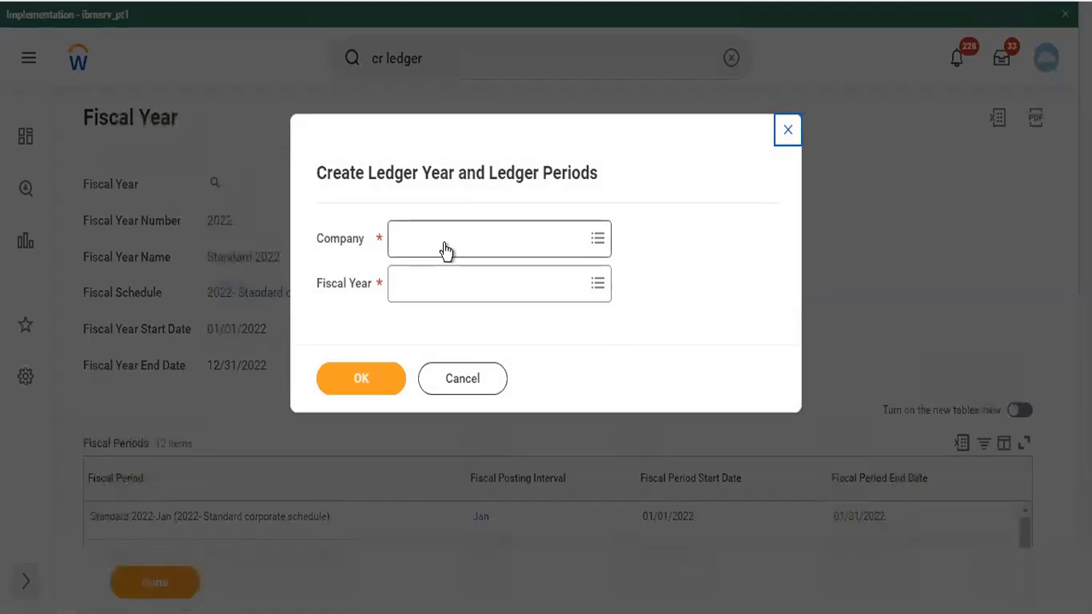
Step: Create the ledger year and periods for TC102 Twitter Inc Company with fiscal year Standard 2022 - 2022- Standard corporate schedule, and finish the task
{"action": "left_click", "coordinate": [445, 241]}
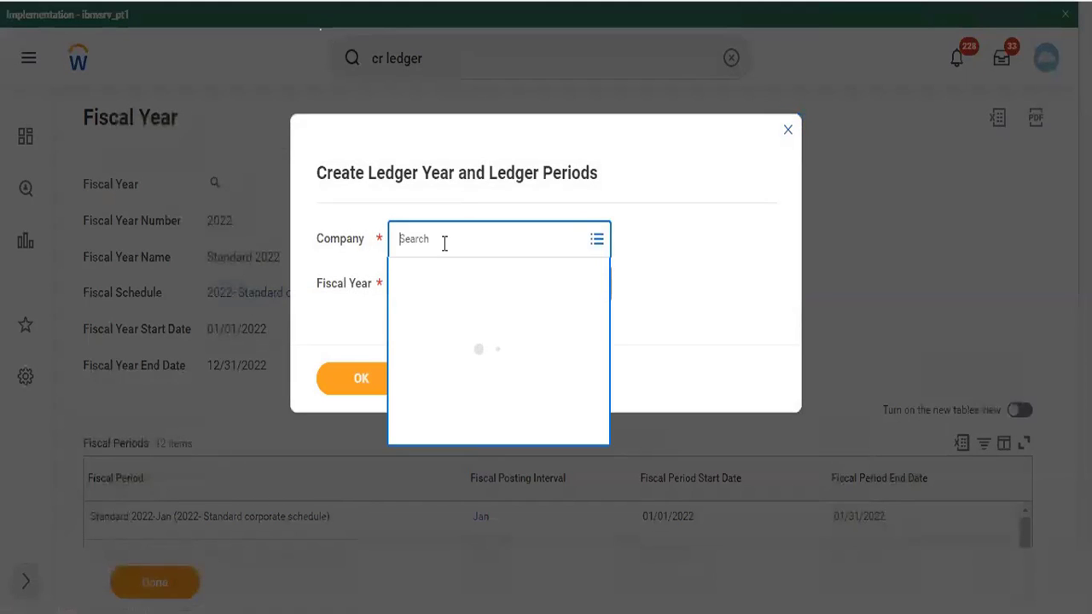
{"action": "type", "text": "t"}
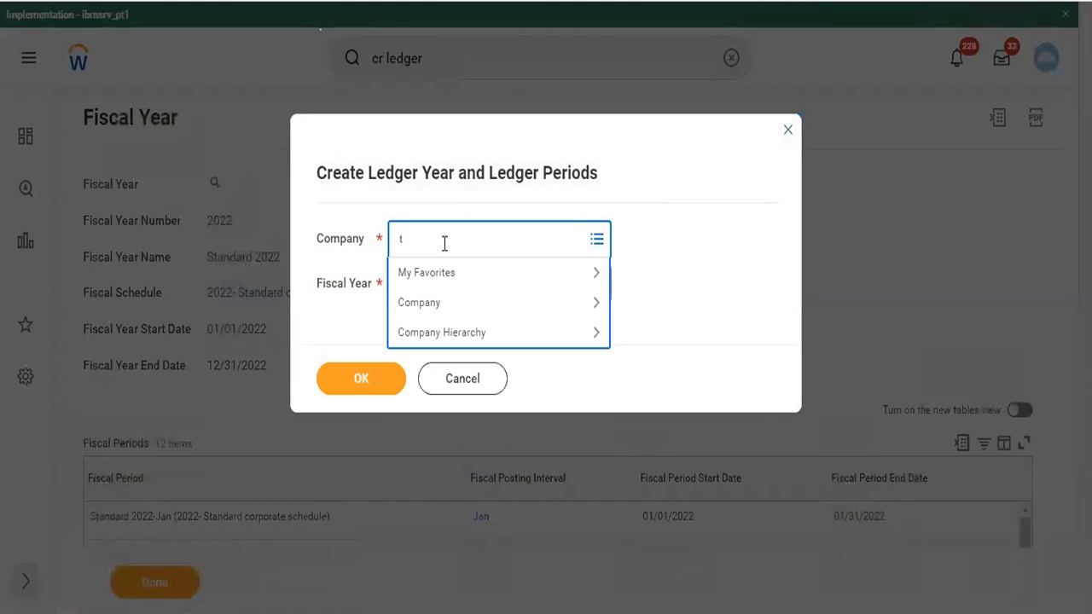
{"action": "type", "text": "c102"}
{"action": "key", "text": "Return"}
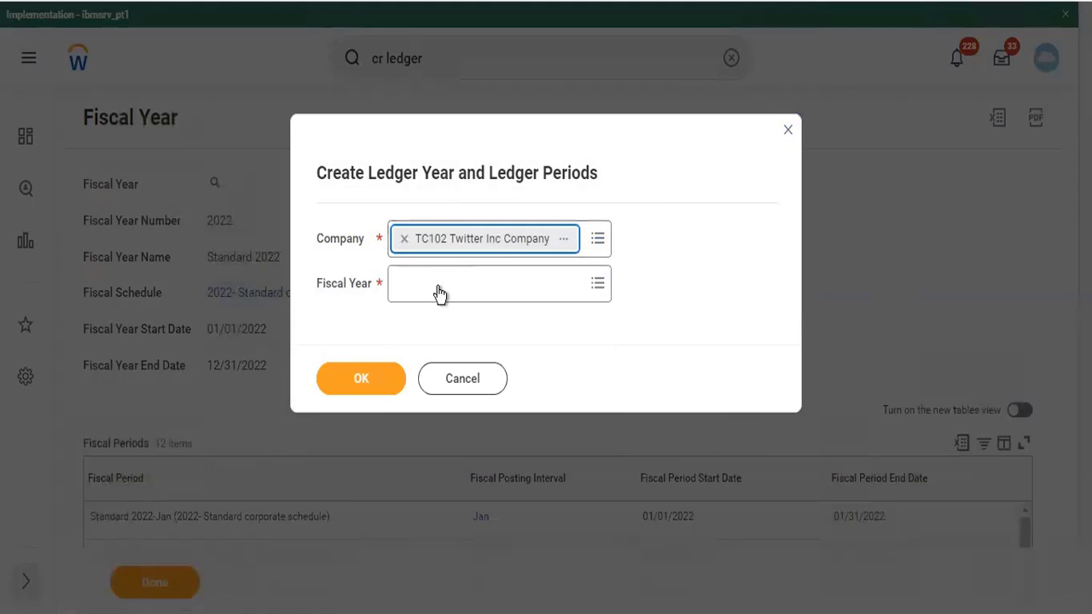
{"action": "left_click", "coordinate": [438, 284]}
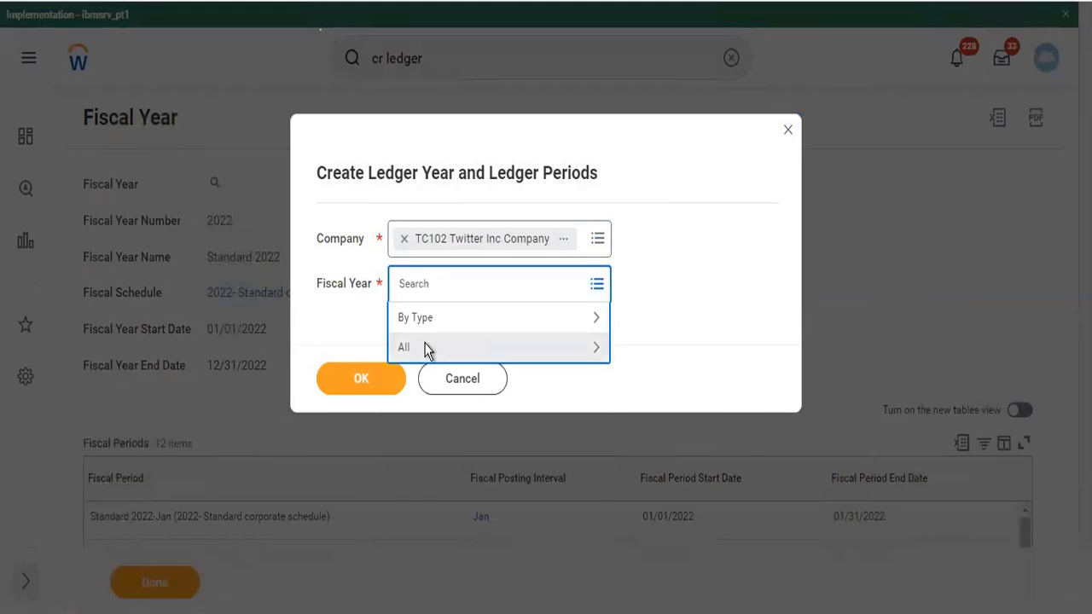
{"action": "left_click", "coordinate": [427, 346]}
{"action": "left_click", "coordinate": [430, 362]}
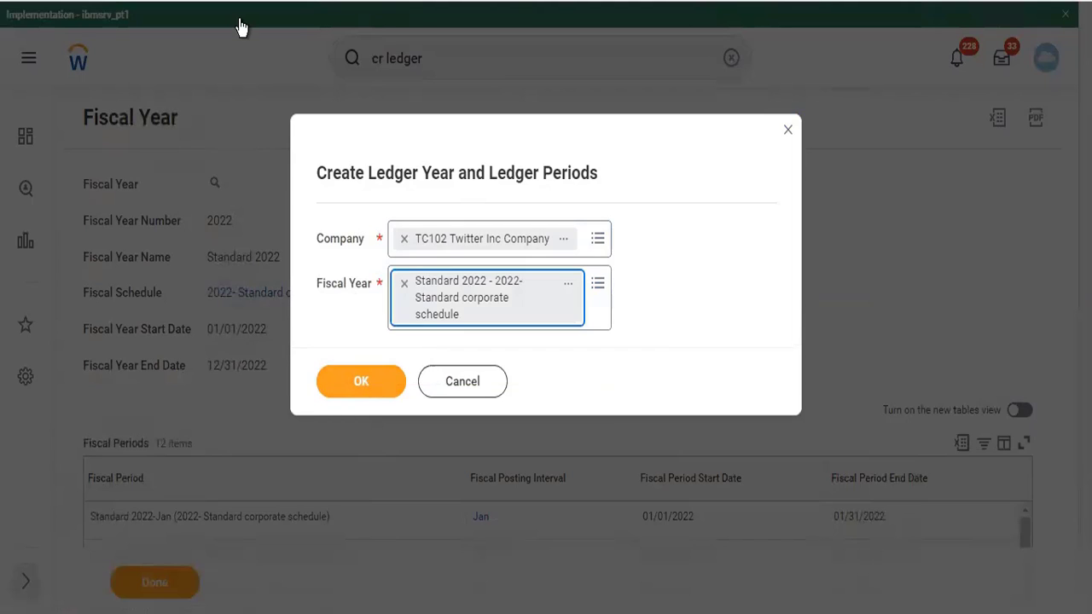
{"action": "left_click", "coordinate": [363, 381]}
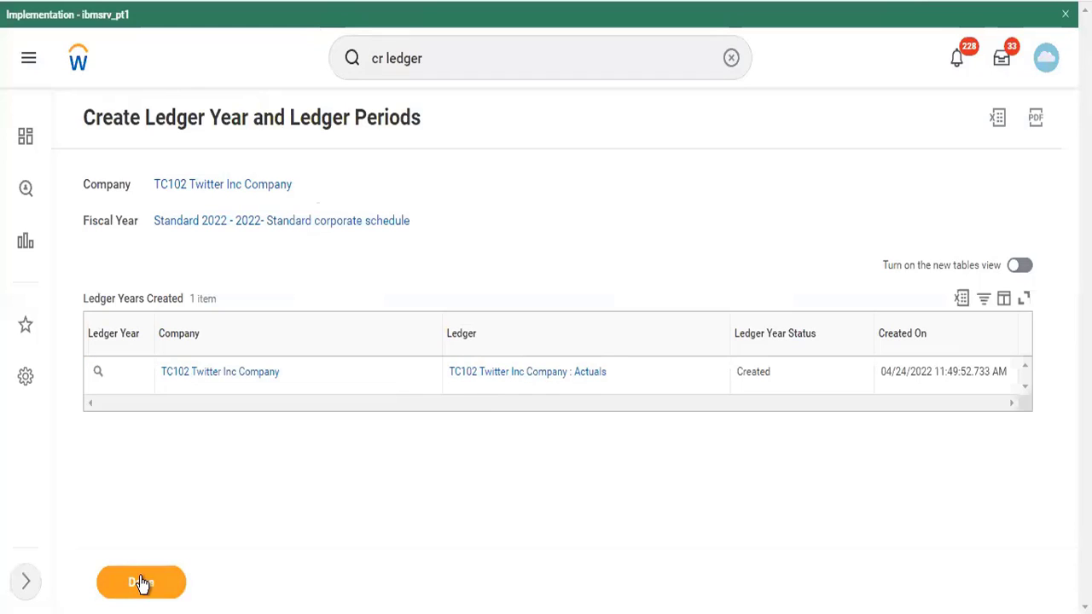
{"action": "left_click", "coordinate": [141, 581]}
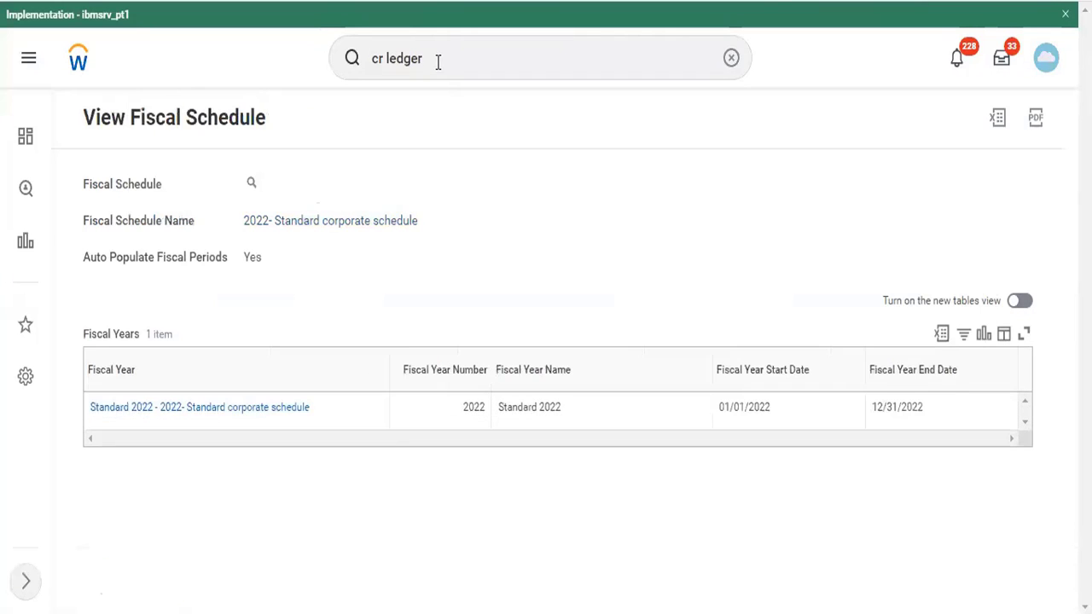
Step: Search for "mass update ledger" and start the Mass Update Ledger Period Status task
{"action": "left_click", "coordinate": [438, 59]}
{"action": "left_click_drag", "start_coordinate": [439, 63], "coordinate": [352, 64]}
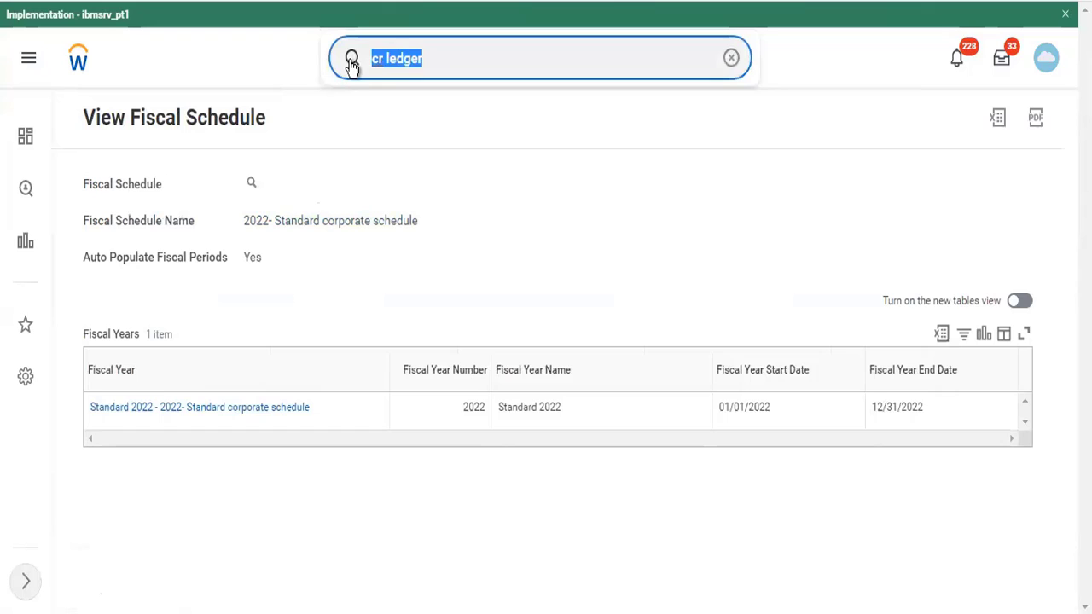
{"action": "type", "text": "mass update"}
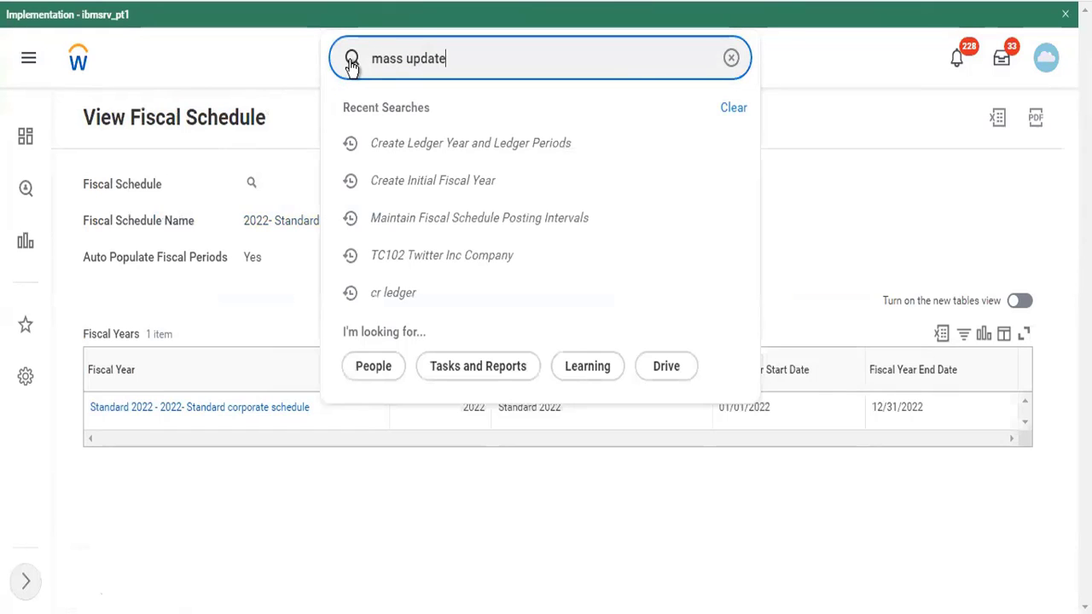
{"action": "type", "text": " leddger"}
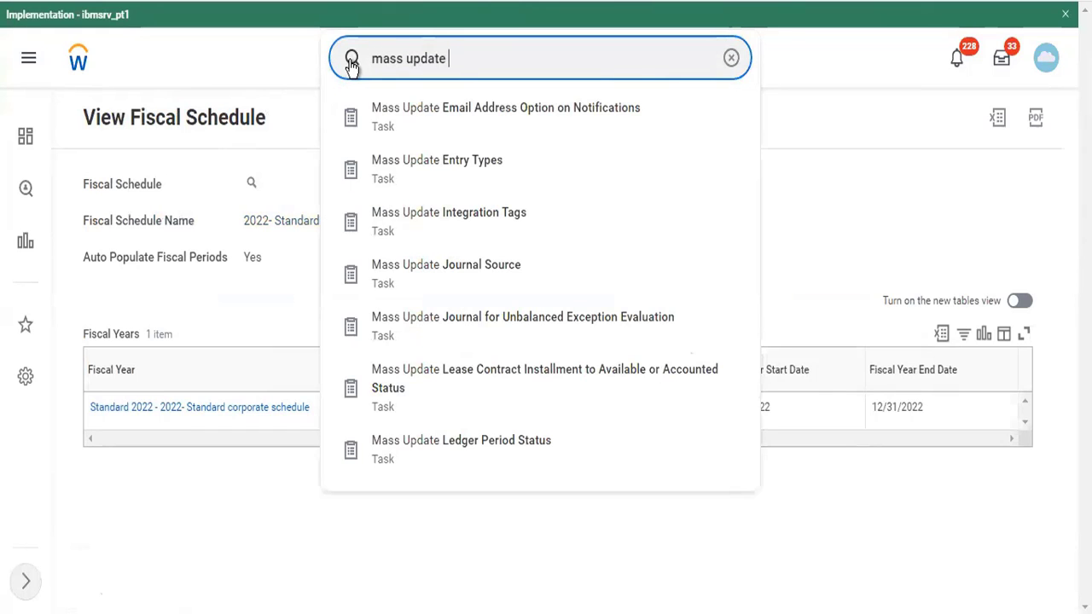
{"action": "key", "text": "BackSpace"}
{"action": "key", "text": "BackSpace"}
{"action": "key", "text": "BackSpace"}
{"action": "key", "text": "BackSpace"}
{"action": "type", "text": "ger"}
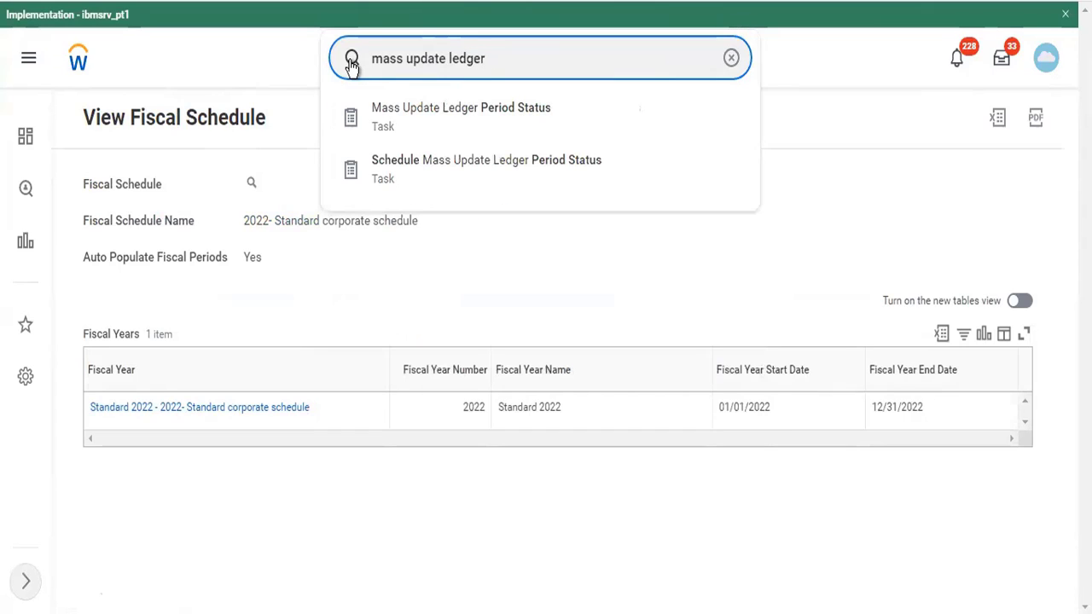
{"action": "key", "text": "Down"}
{"action": "key", "text": "Return"}
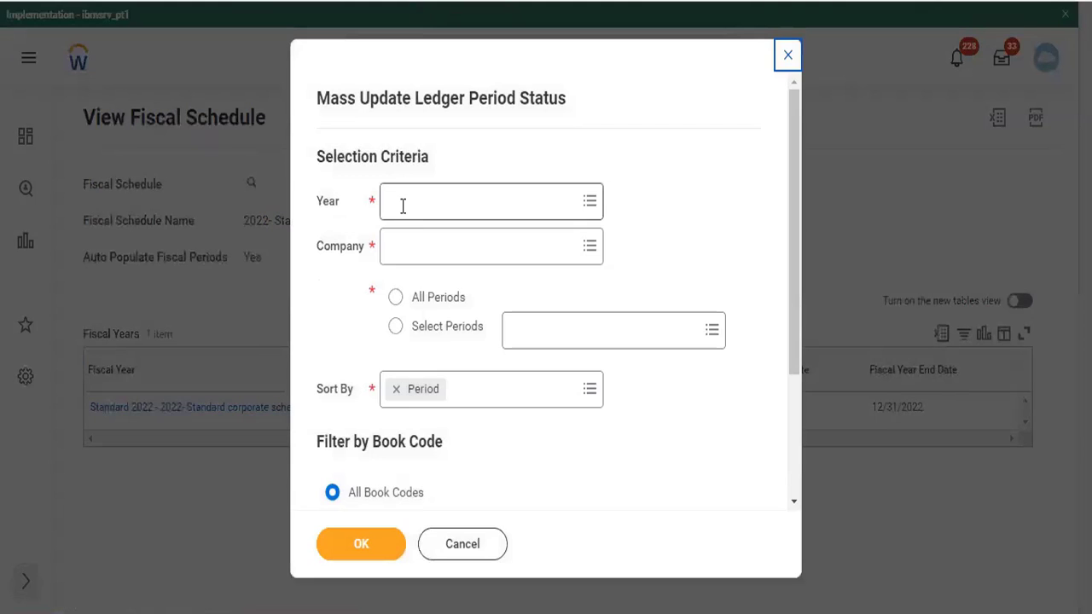
Step: Set the mass update's year to 2022 Standard Corporate Schedule - Standard Corporate Schedule
{"action": "left_click", "coordinate": [402, 206]}
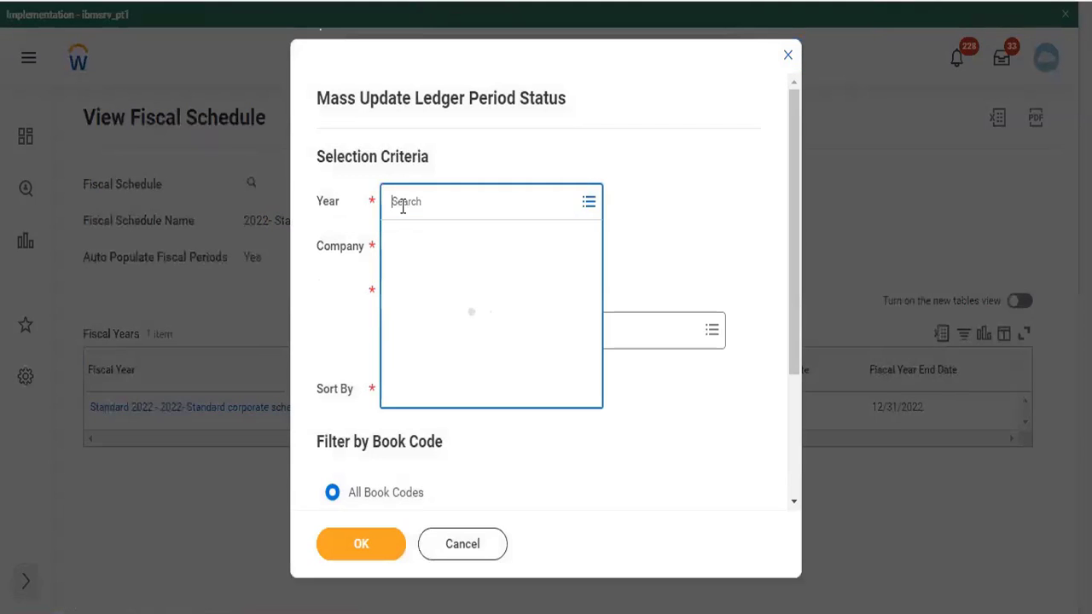
{"action": "type", "text": "2022"}
{"action": "key", "text": "Return"}
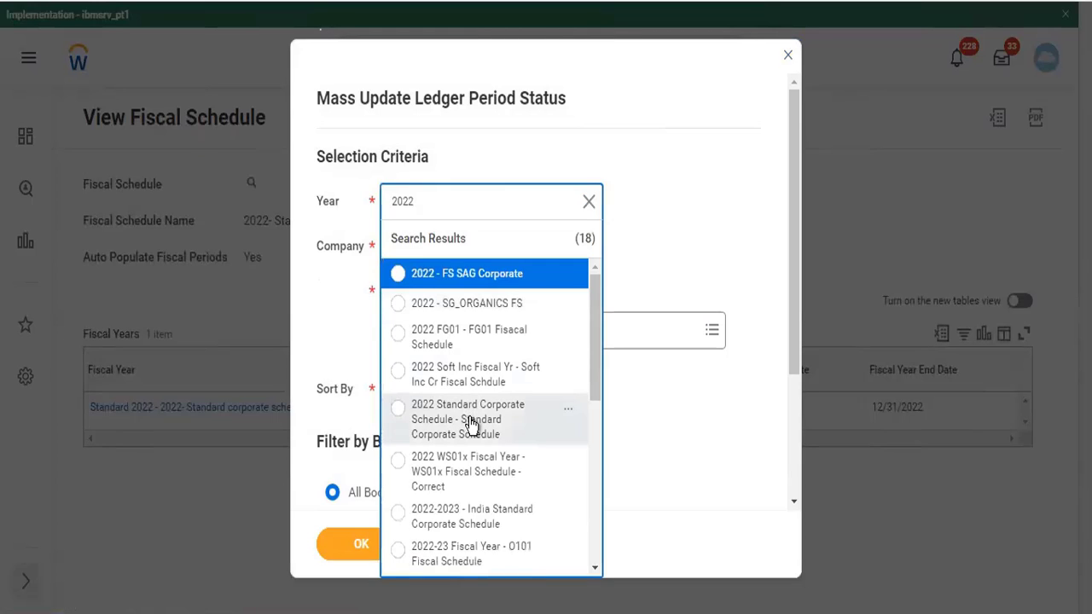
{"action": "left_click", "coordinate": [471, 422]}
Step: Try to find company "tc102" for the ledger period status mass update
{"action": "left_click", "coordinate": [470, 277]}
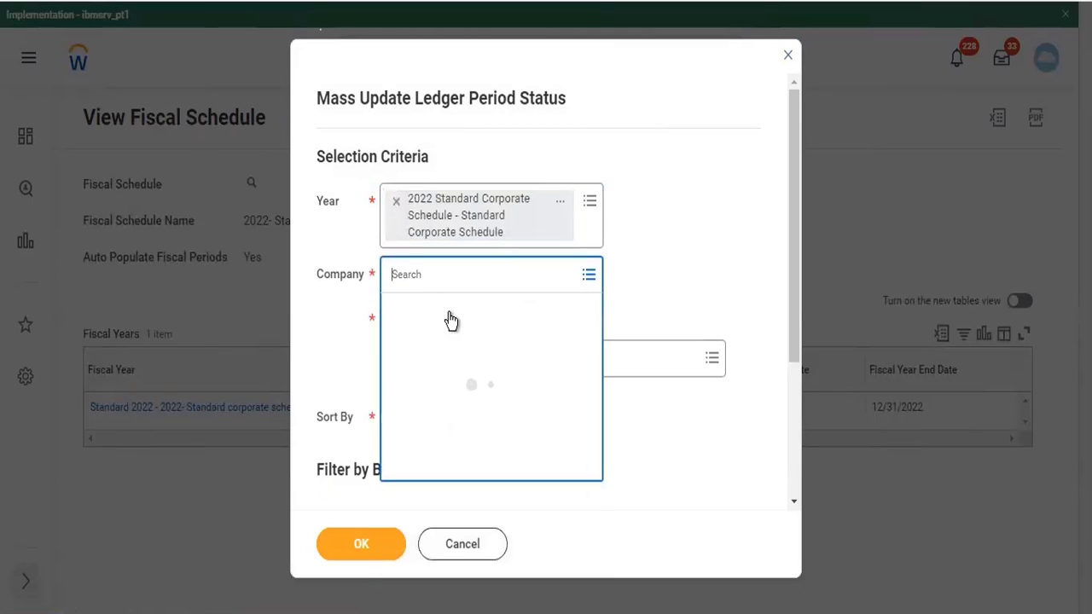
{"action": "type", "text": "tc102"}
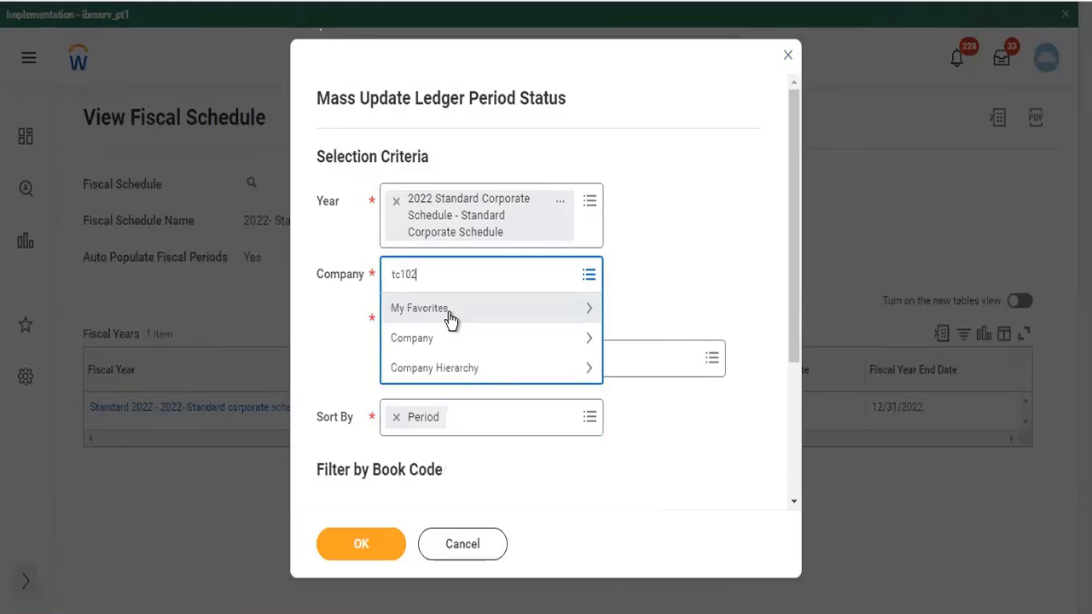
{"action": "key", "text": "Return"}
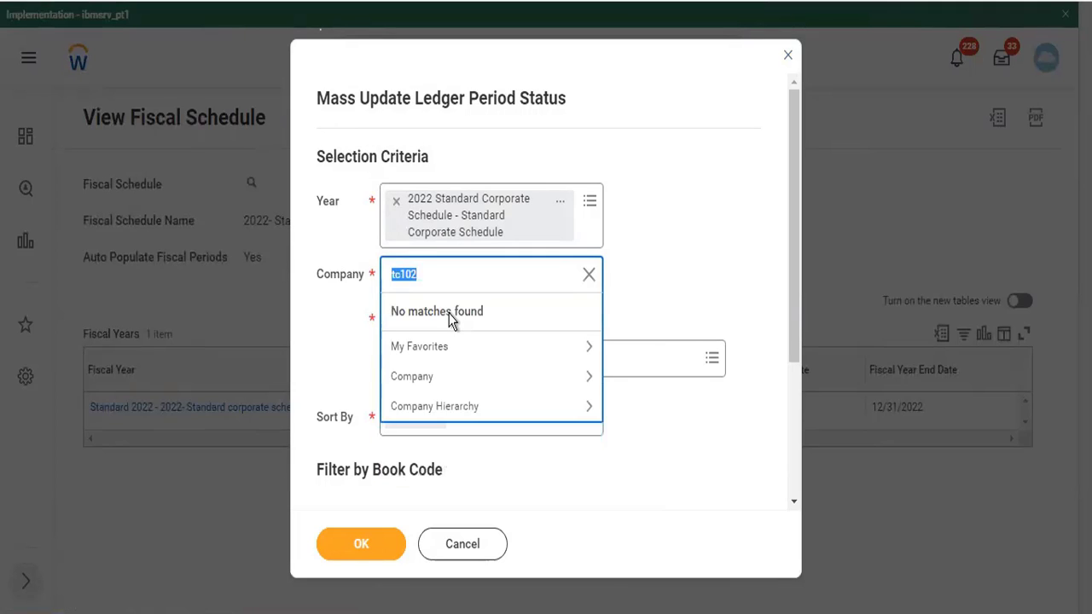
{"action": "type", "text": "10"}
{"action": "key", "text": "BackSpace"}
{"action": "key", "text": "BackSpace"}
{"action": "type", "text": "t"}
{"action": "key", "text": "Return"}
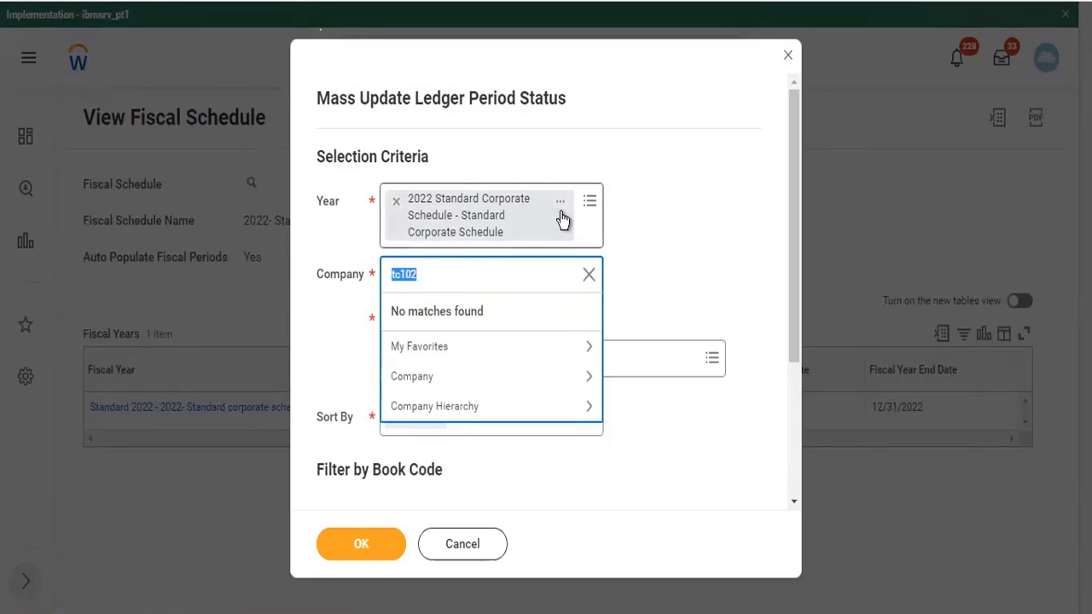
Step: View the selected fiscal year's details and open its Standard Corporate Schedule in a new tab
{"action": "left_click", "coordinate": [562, 219]}
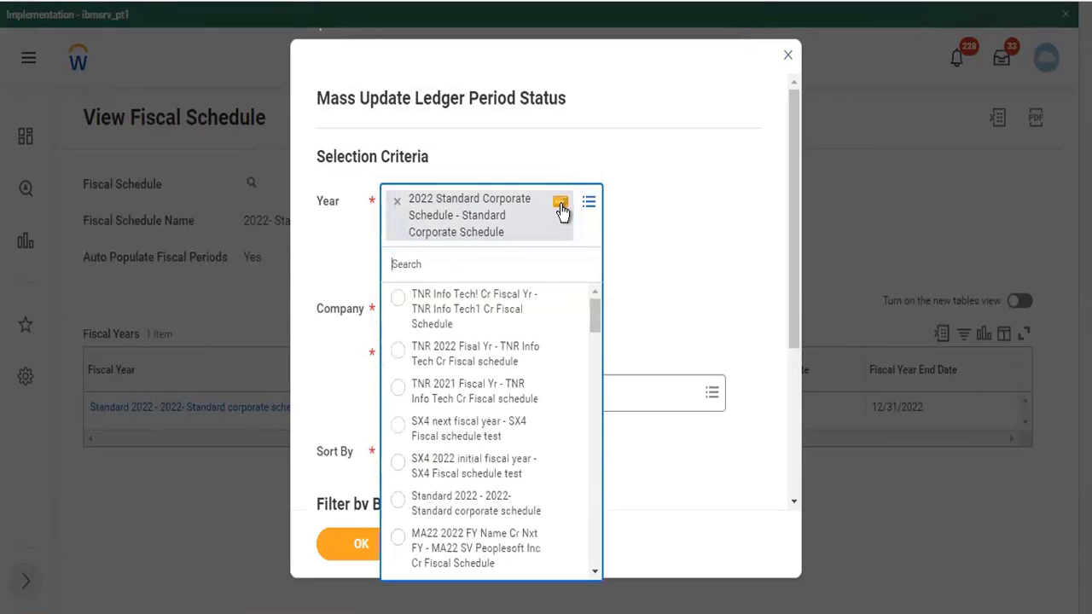
{"action": "left_click", "coordinate": [560, 209]}
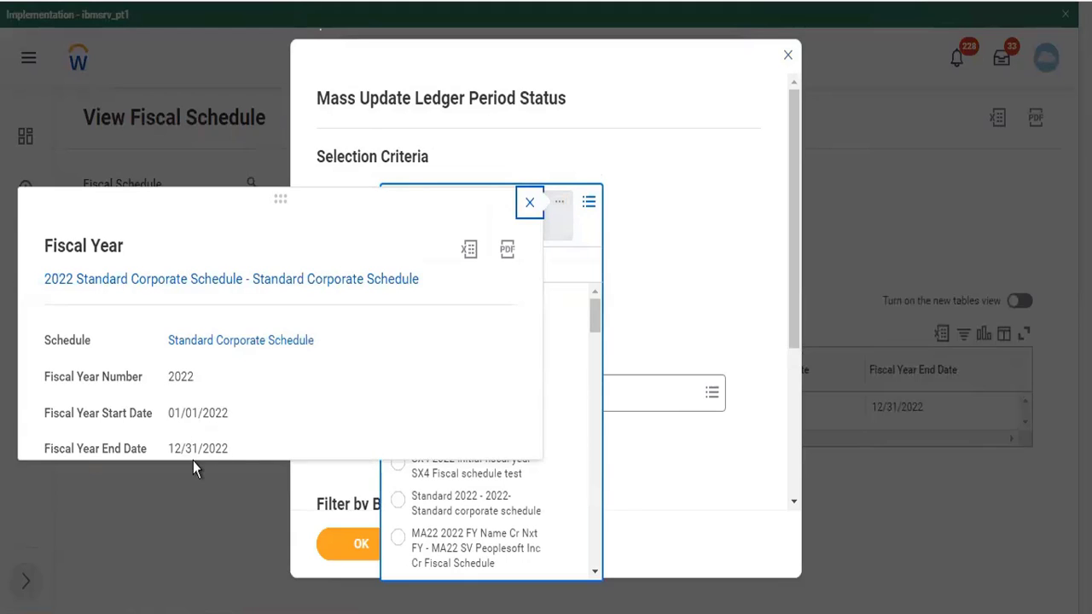
{"action": "right_click", "coordinate": [253, 352]}
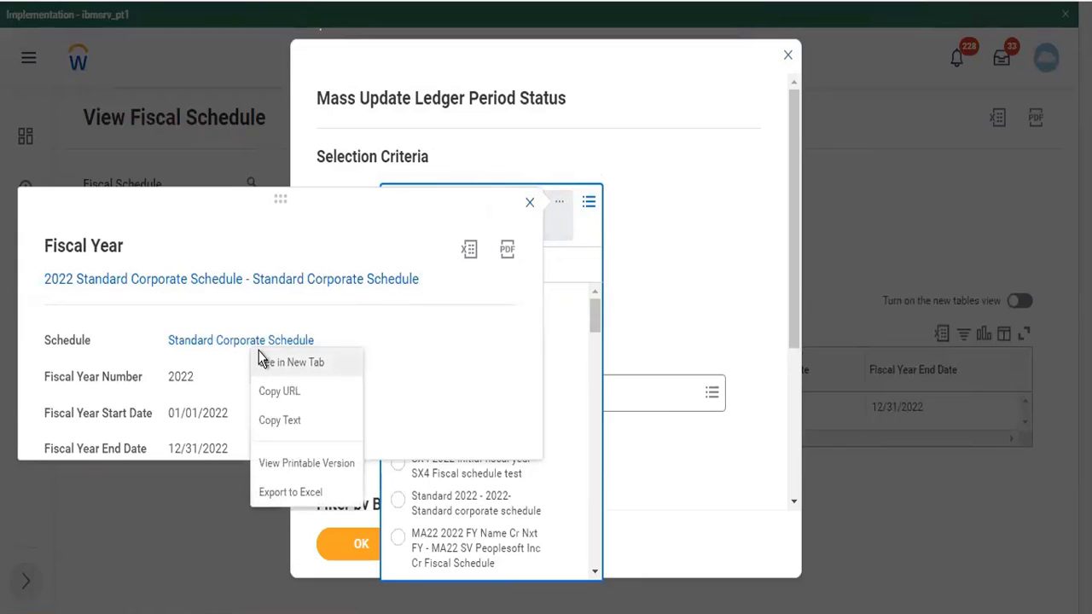
{"action": "left_click", "coordinate": [263, 359]}
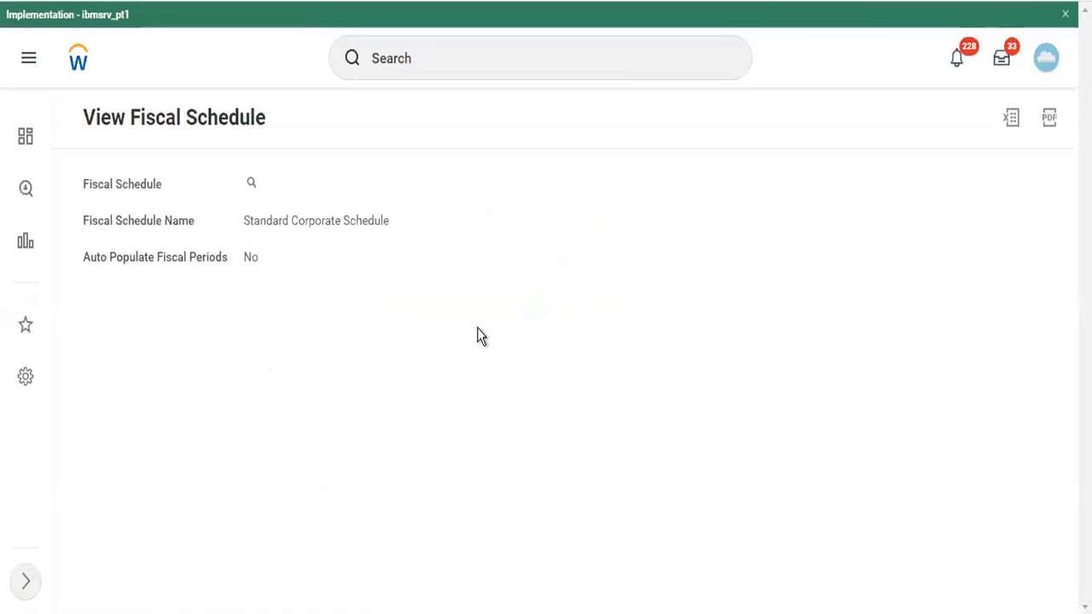
Step: Examine the Standard Corporate Schedule's fiscal years and the monthly fiscal periods of its 2022 Standard Corporate Schedule year
{"action": "scroll", "coordinate": [481, 336], "scroll_direction": "down", "scroll_amount": 3}
{"action": "scroll", "coordinate": [218, 461], "scroll_direction": "down", "scroll_amount": 5}
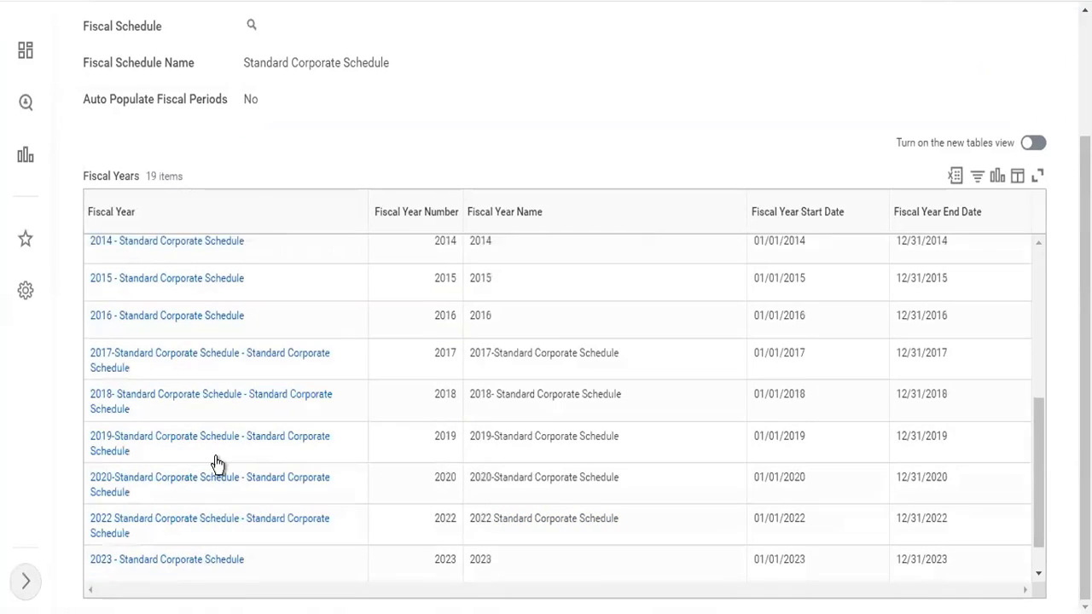
{"action": "left_click", "coordinate": [239, 523]}
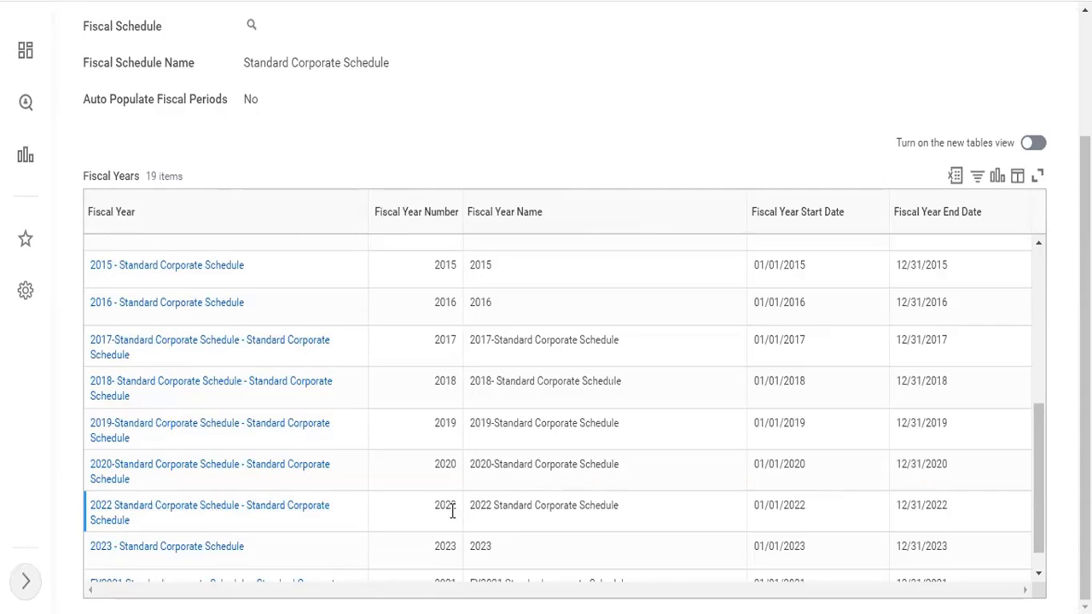
{"action": "left_click", "coordinate": [222, 501]}
{"action": "scroll", "coordinate": [329, 503], "scroll_direction": "down", "scroll_amount": 1}
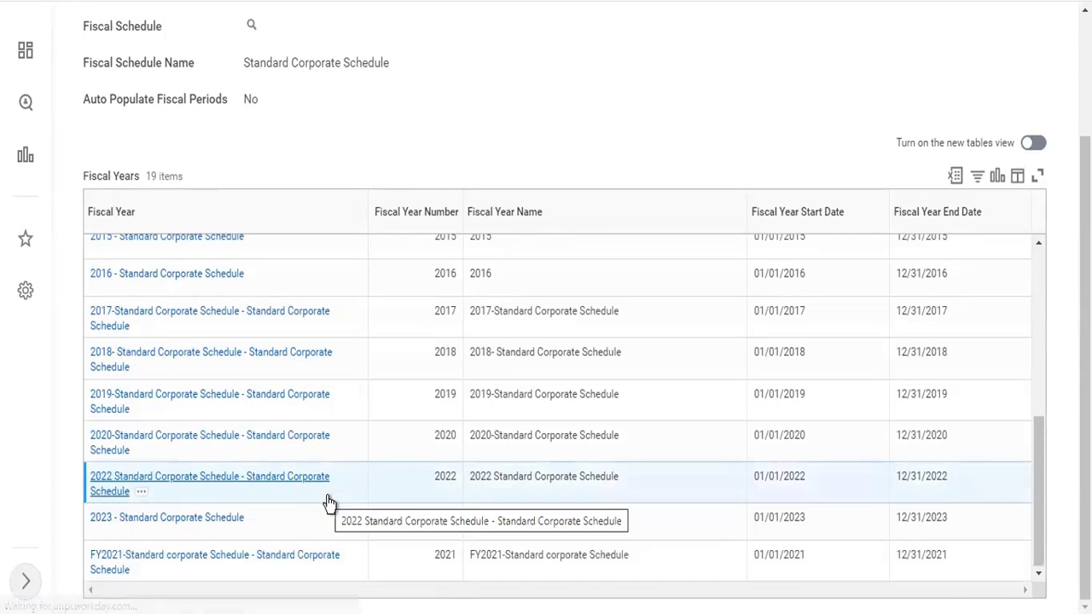
{"action": "scroll", "coordinate": [390, 386], "scroll_direction": "down", "scroll_amount": 3}
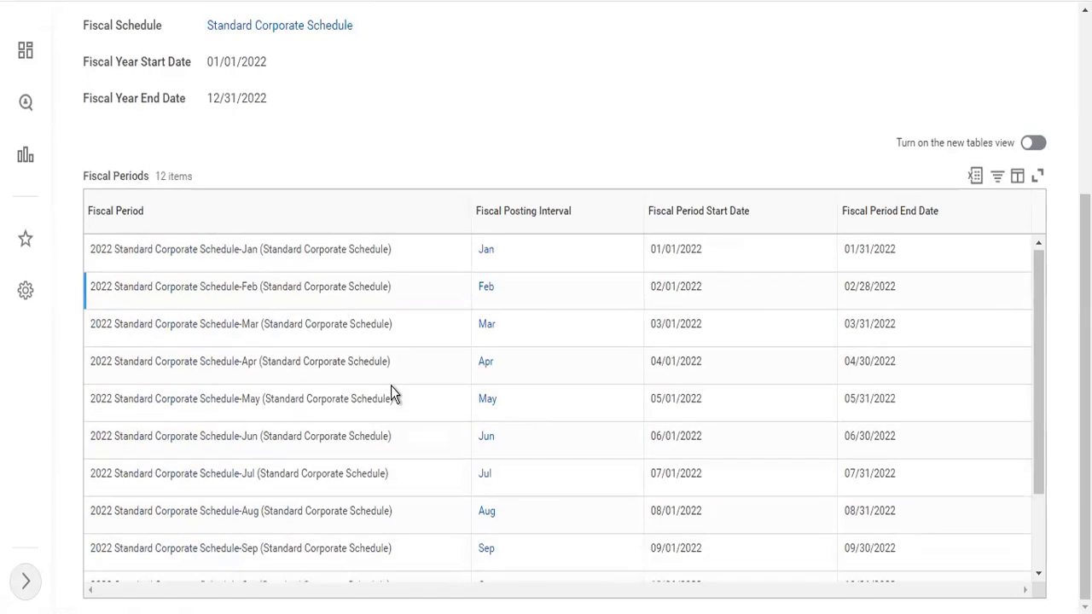
{"action": "scroll", "coordinate": [391, 392], "scroll_direction": "down", "scroll_amount": 2}
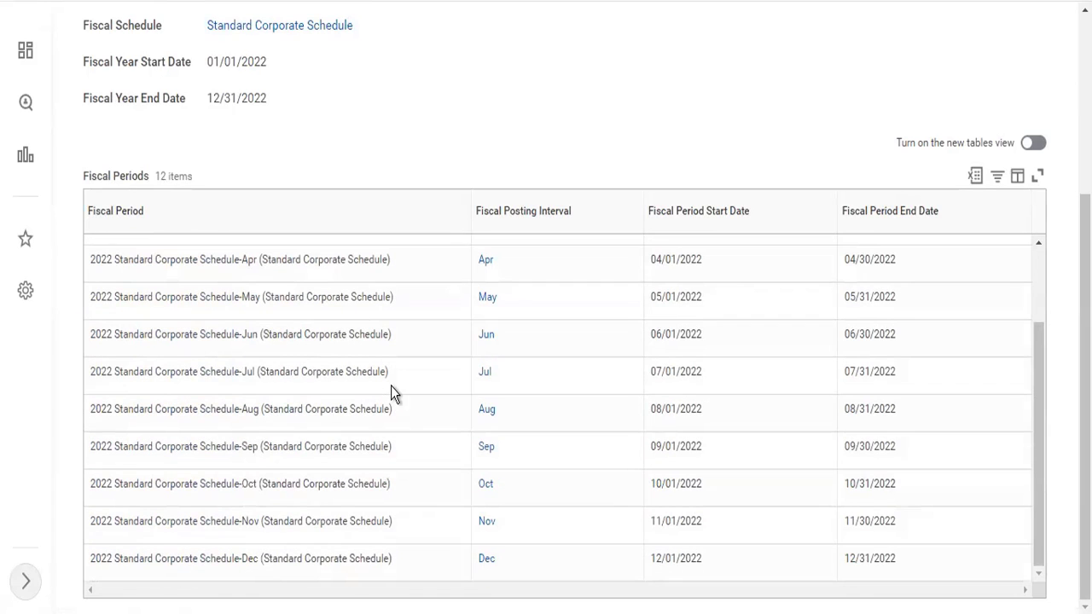
{"action": "scroll", "coordinate": [391, 390], "scroll_direction": "up", "scroll_amount": 3}
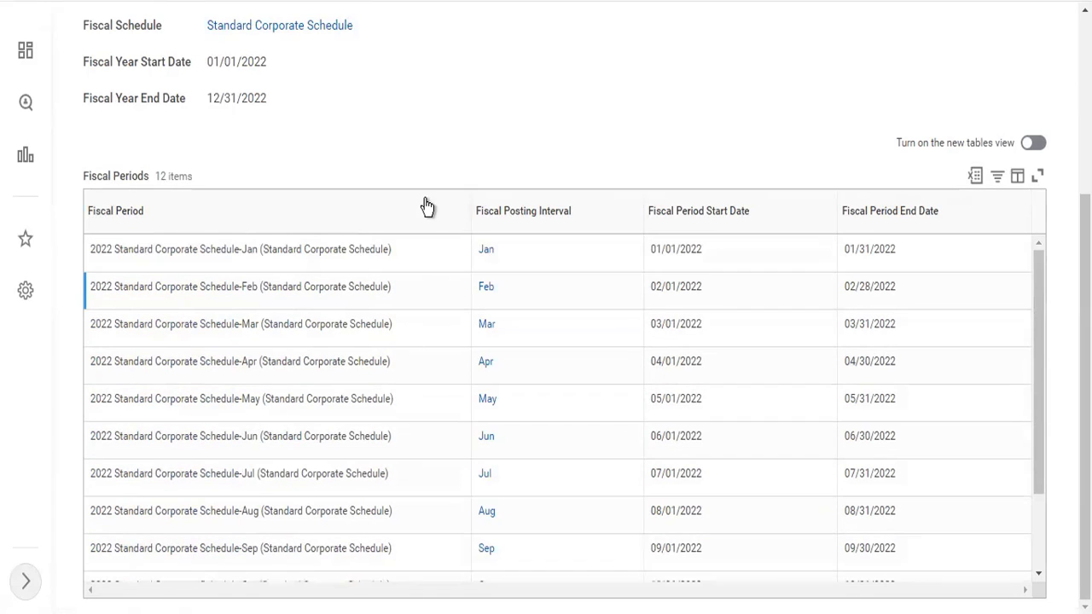
{"action": "scroll", "coordinate": [427, 207], "scroll_direction": "up", "scroll_amount": 3}
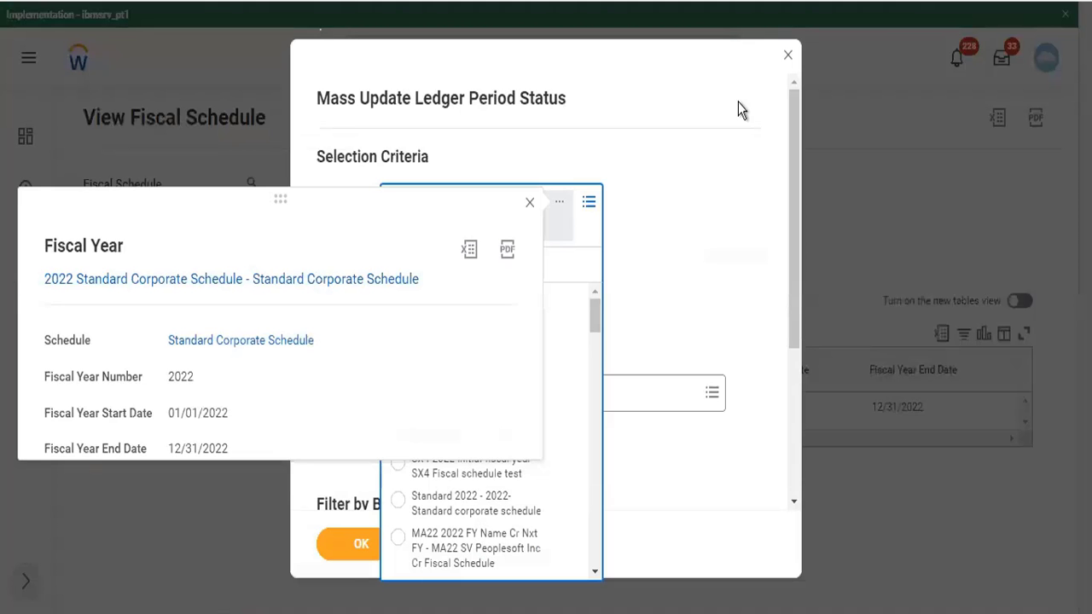
Step: Close the Mass Update Ledger Period Status task and discard its changes
{"action": "left_click", "coordinate": [785, 58]}
{"action": "left_click", "coordinate": [786, 58]}
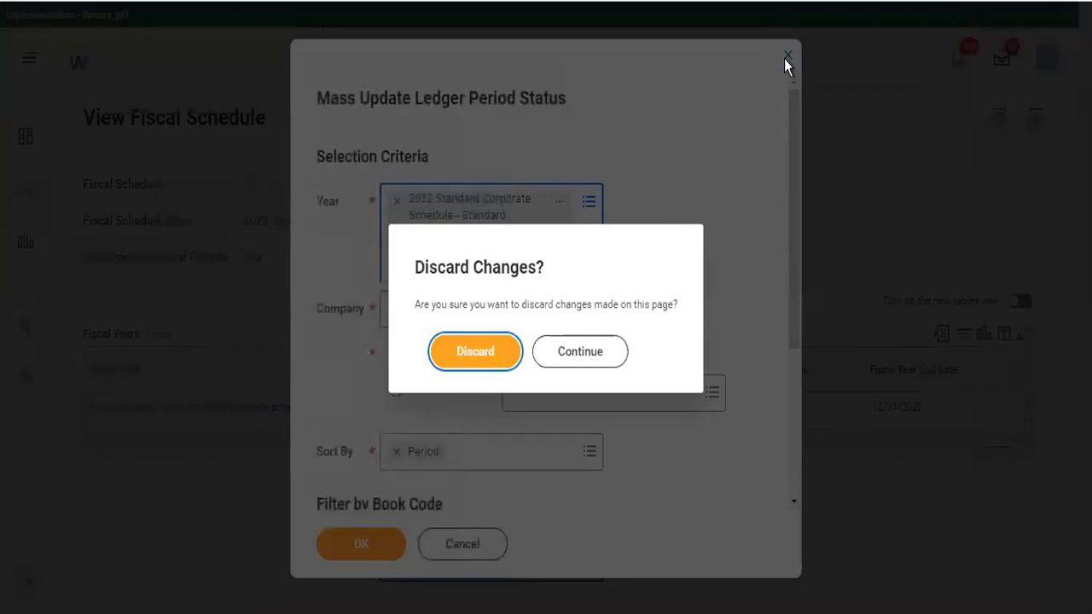
{"action": "left_click", "coordinate": [473, 351]}
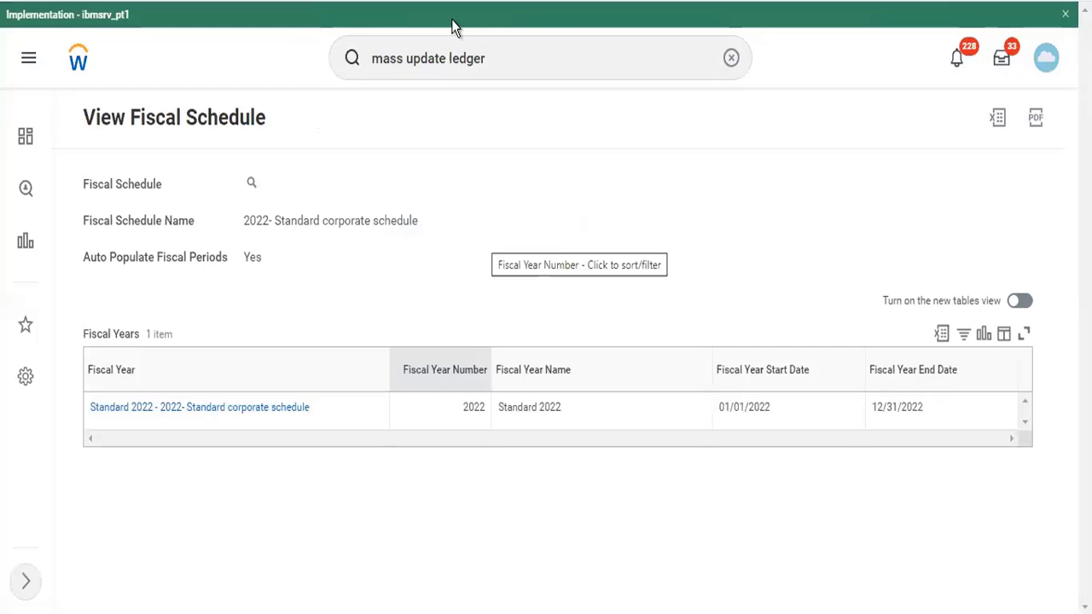
Step: Search for "view sec for sec item" and open the View Security for Securable Item report
{"action": "right_click", "coordinate": [491, 58]}
{"action": "left_click", "coordinate": [476, 60]}
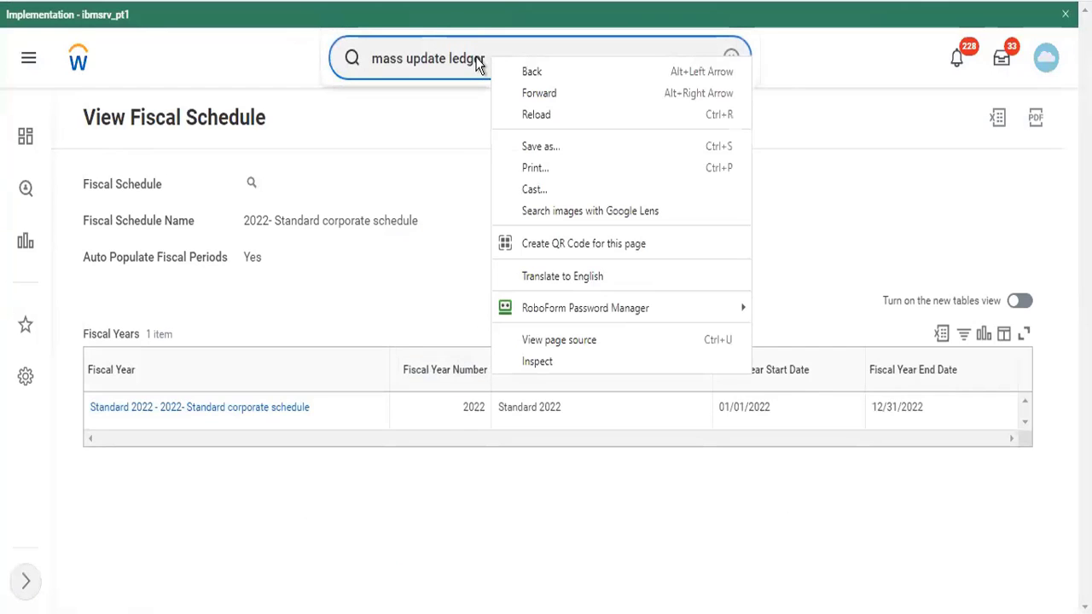
{"action": "left_click_drag", "start_coordinate": [491, 58], "coordinate": [335, 72]}
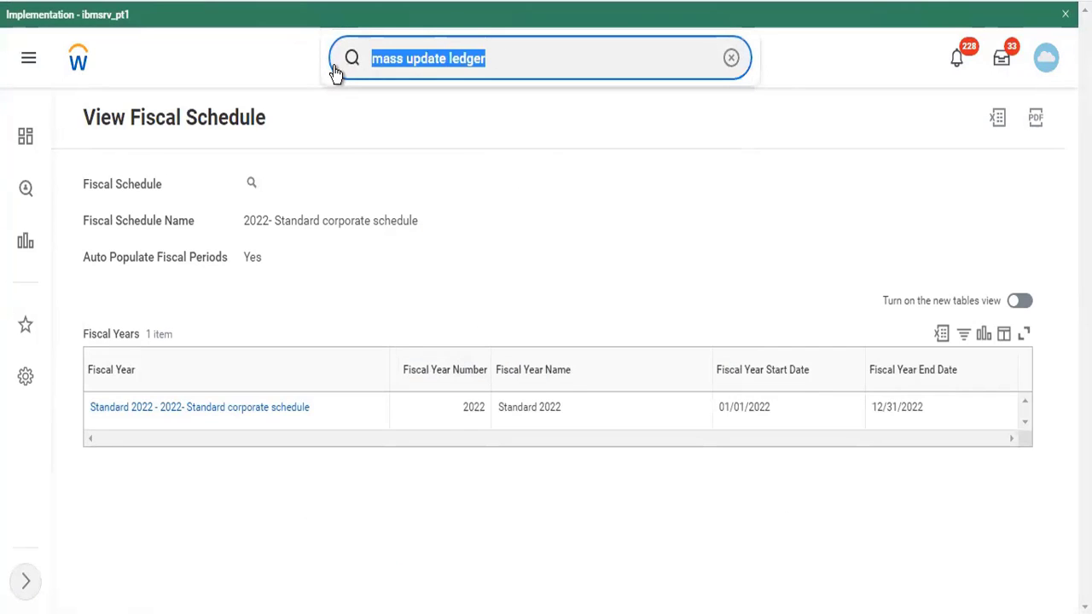
{"action": "type", "text": "view sec for se"}
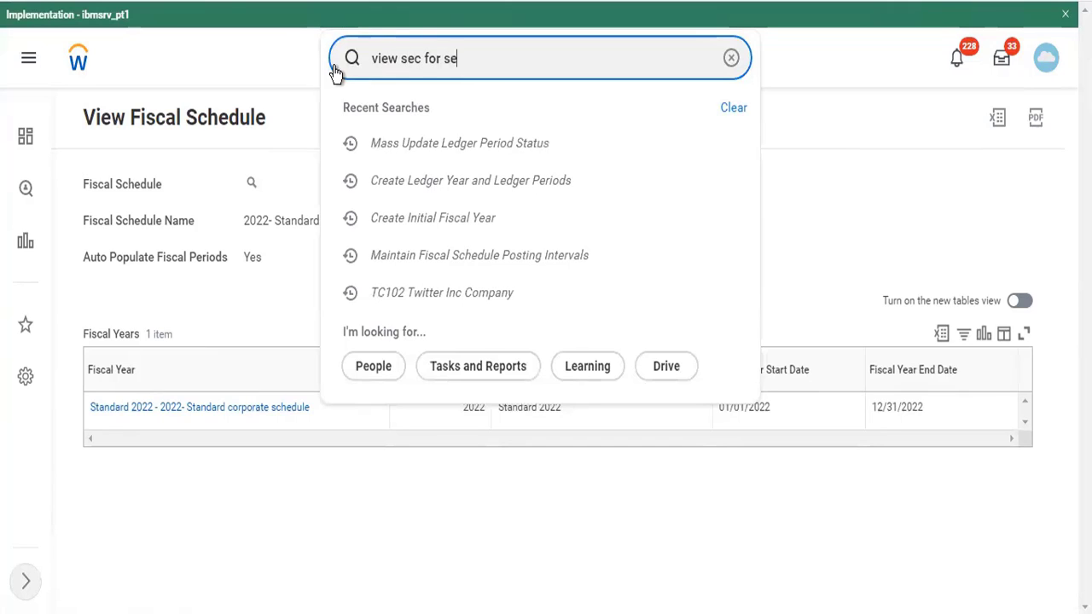
{"action": "type", "text": "c item"}
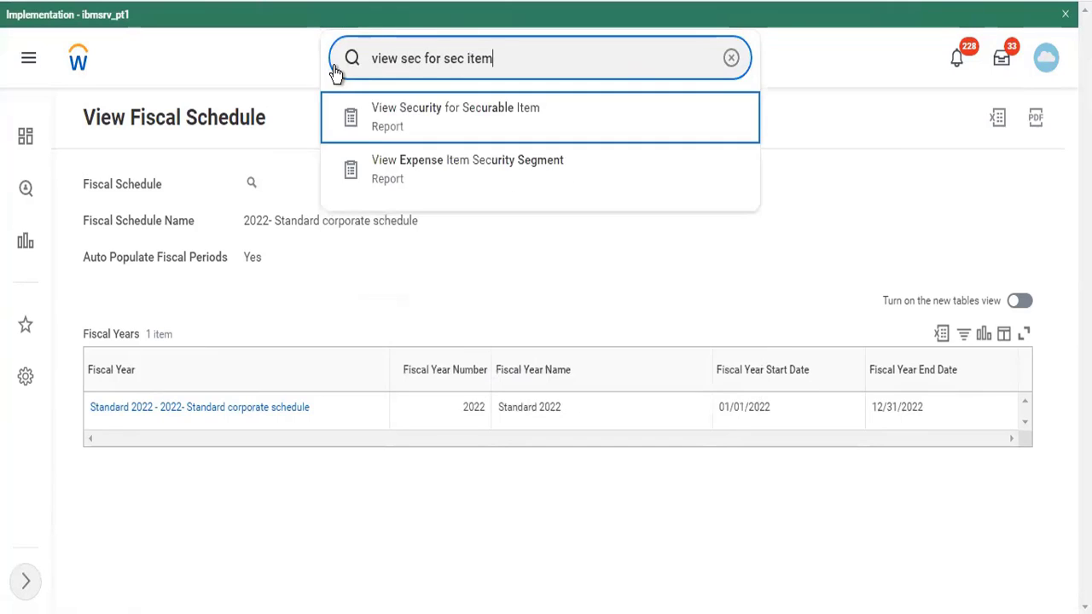
{"action": "key", "text": "Return"}
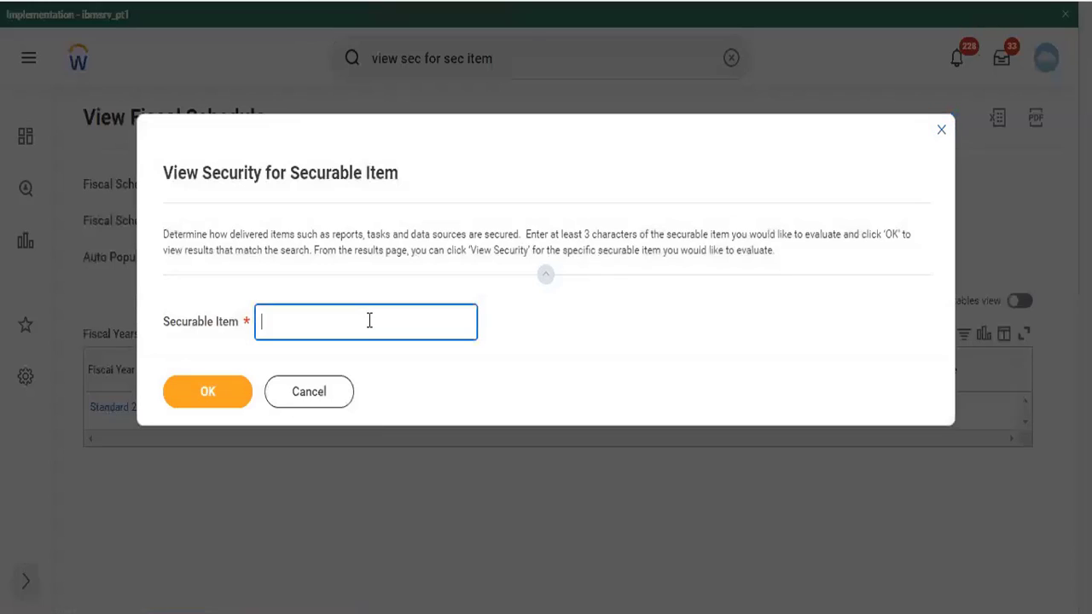
Step: Run the security report for the securable item "mass update ledger"
{"action": "type", "text": "mass update  leder"}
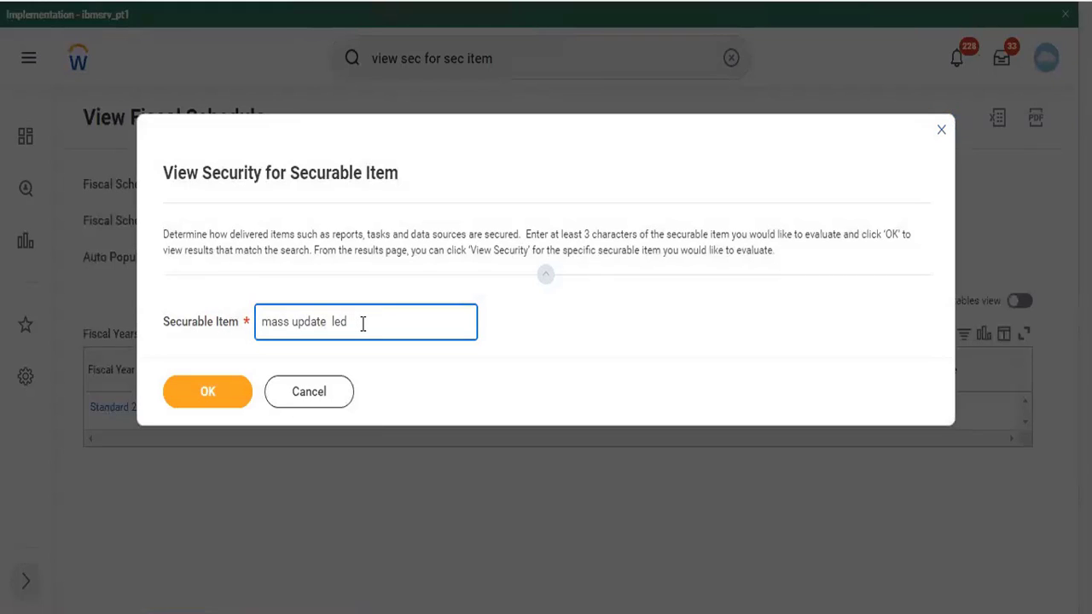
{"action": "type", "text": "ger"}
{"action": "left_click", "coordinate": [219, 392]}
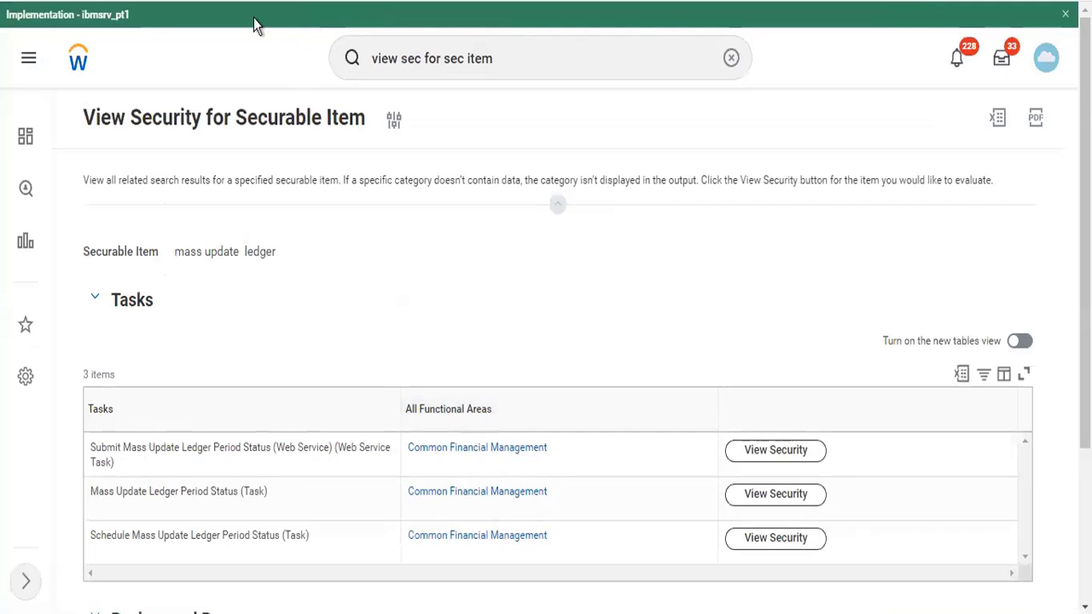
Step: View the security of the Mass Update Ledger Period Status task and open its Process: Period End domain policy permissions for editing
{"action": "left_click", "coordinate": [799, 494]}
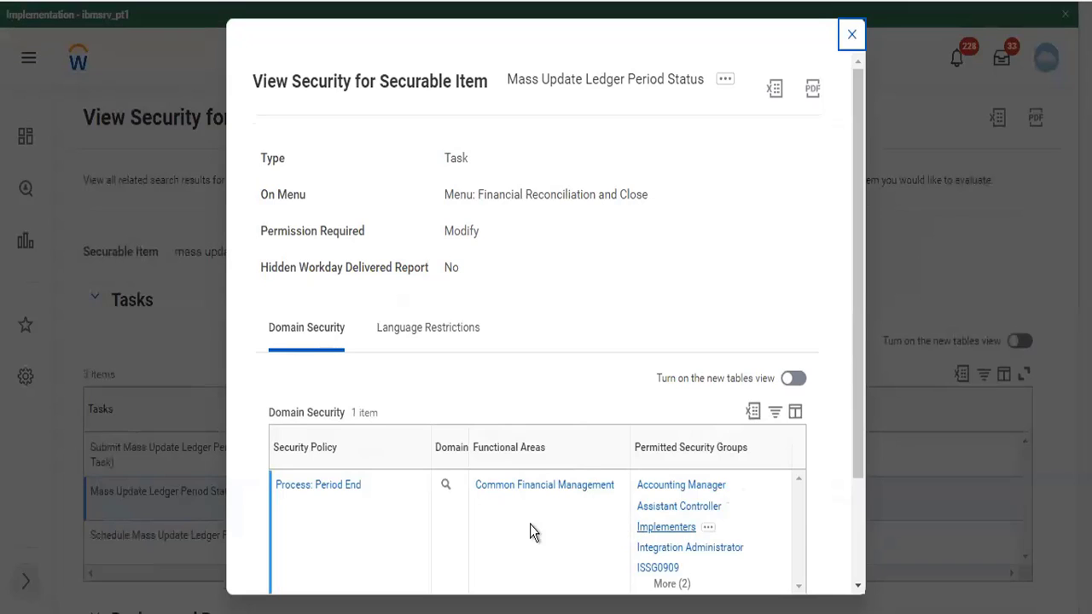
{"action": "left_click", "coordinate": [459, 486]}
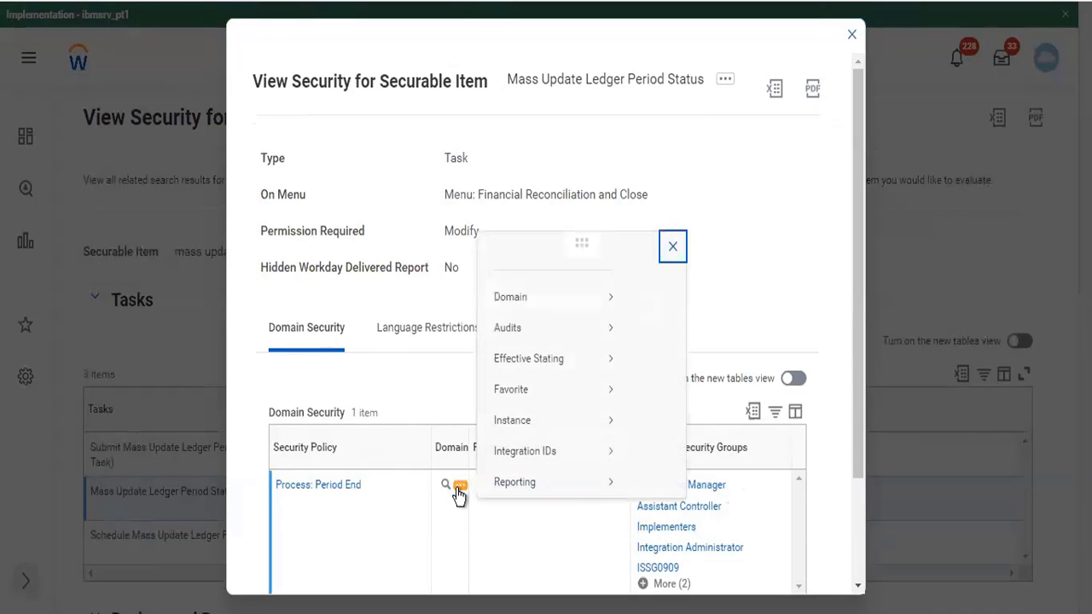
{"action": "mouse_move", "coordinate": [618, 180]}
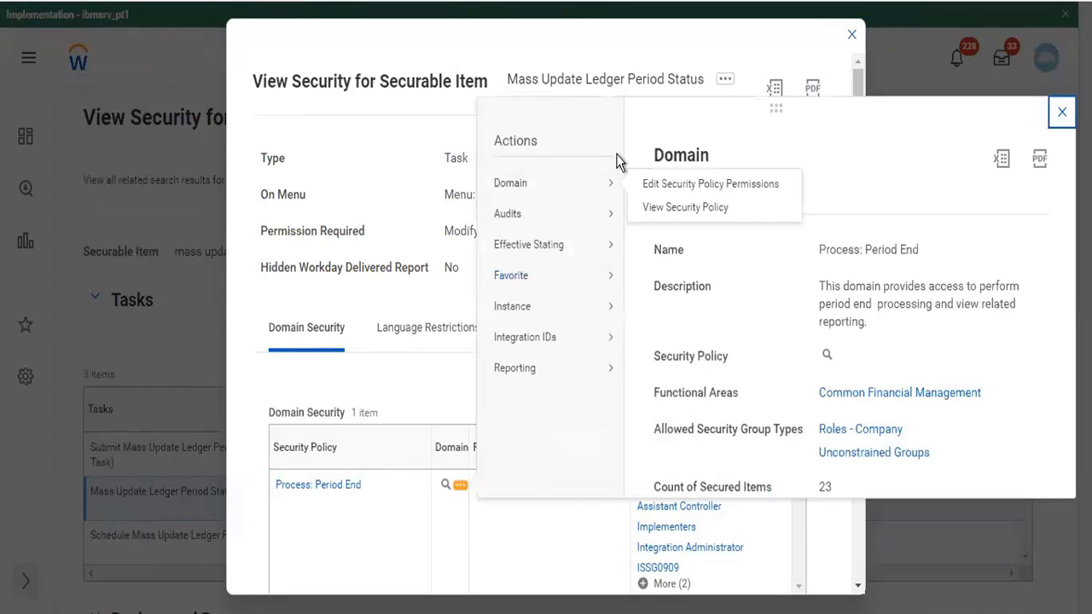
{"action": "left_click", "coordinate": [647, 184]}
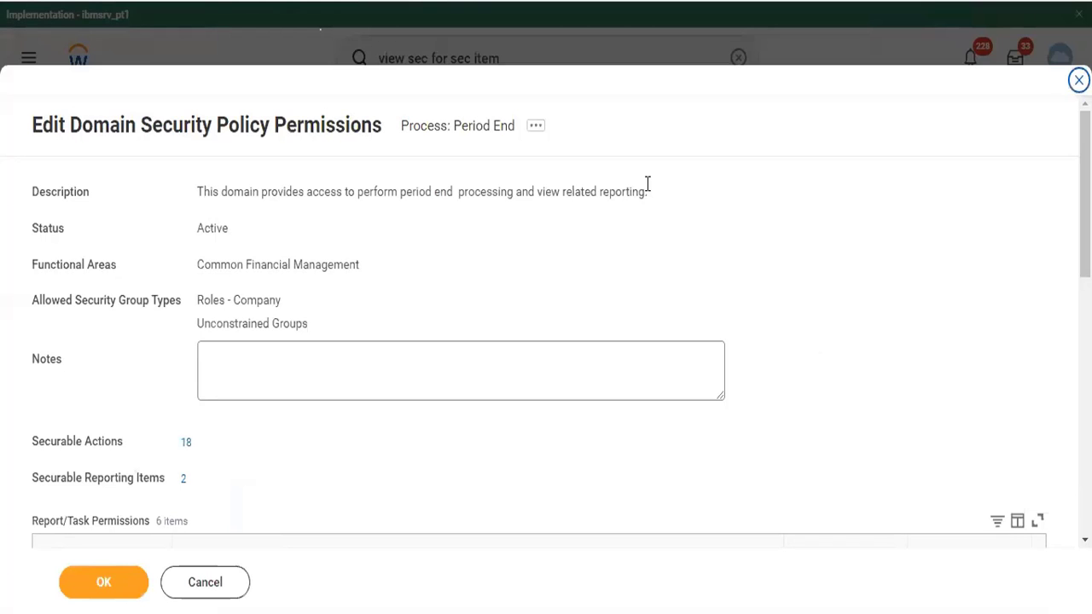
Step: Review the security groups with Report/Task permissions, including the Implementers group, and save the Process: Period End domain policy
{"action": "scroll", "coordinate": [680, 353], "scroll_direction": "down", "scroll_amount": 5}
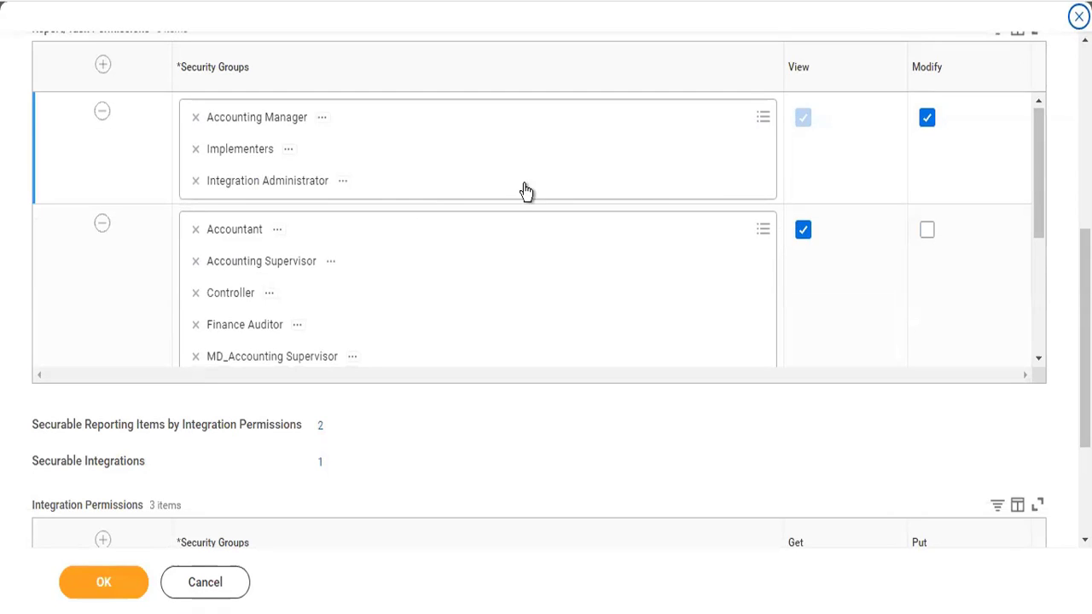
{"action": "left_click", "coordinate": [289, 149]}
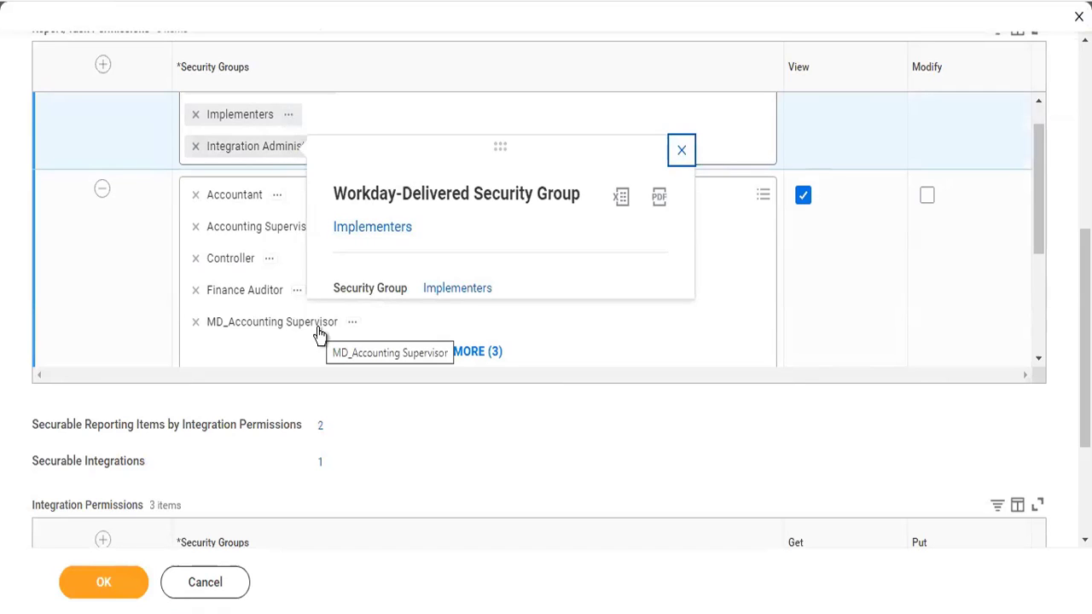
{"action": "left_click", "coordinate": [380, 440]}
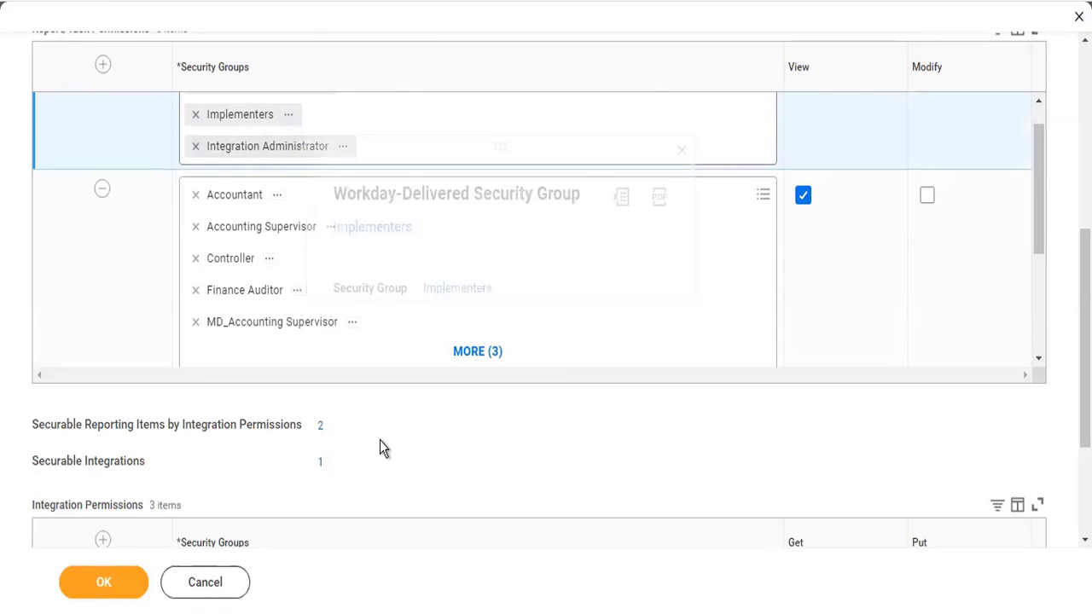
{"action": "left_click", "coordinate": [115, 597]}
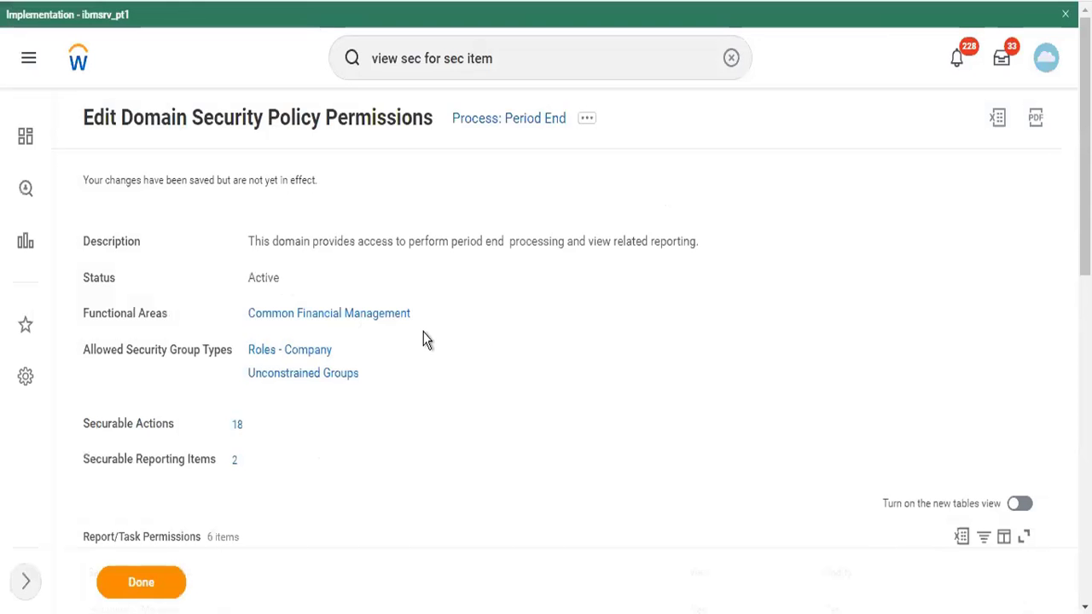
Step: Search for "start prox" and start a proxy session acting as the Chief Financial Officer
{"action": "left_click", "coordinate": [530, 57]}
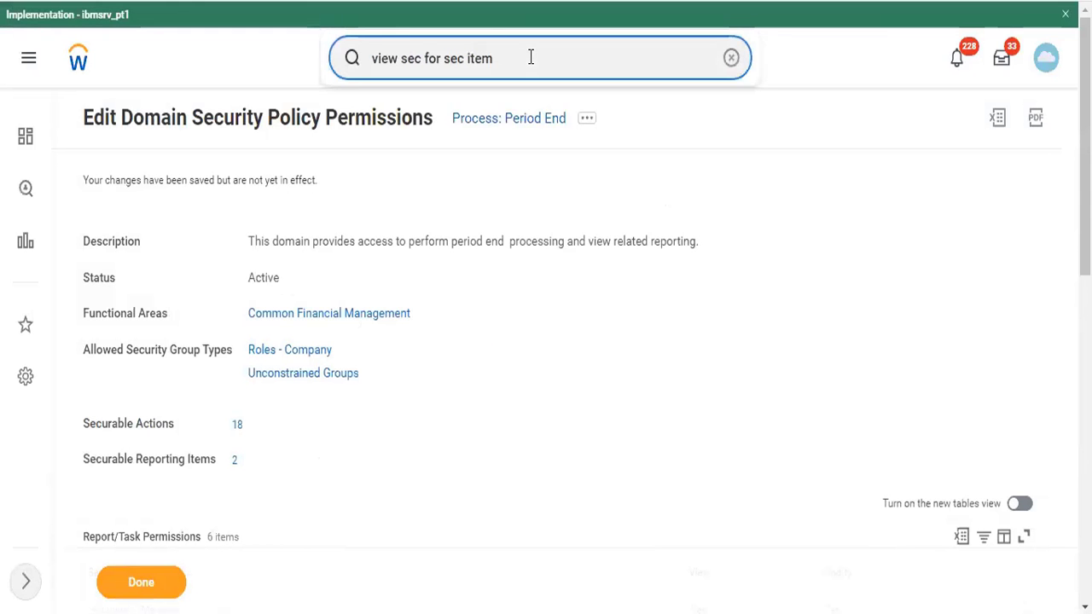
{"action": "key", "text": "ctrl+a"}
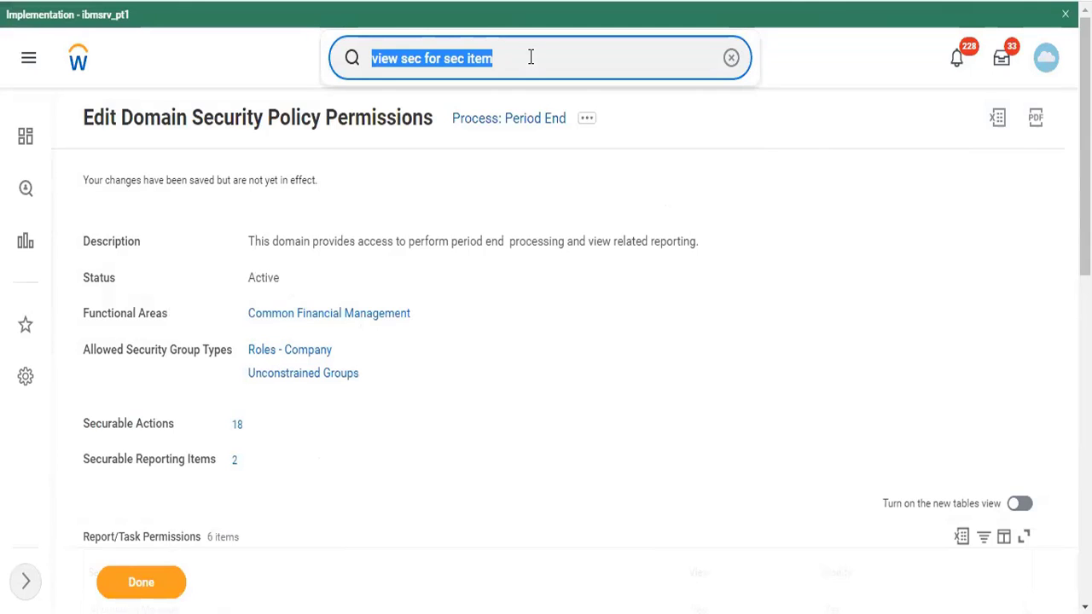
{"action": "type", "text": "start "}
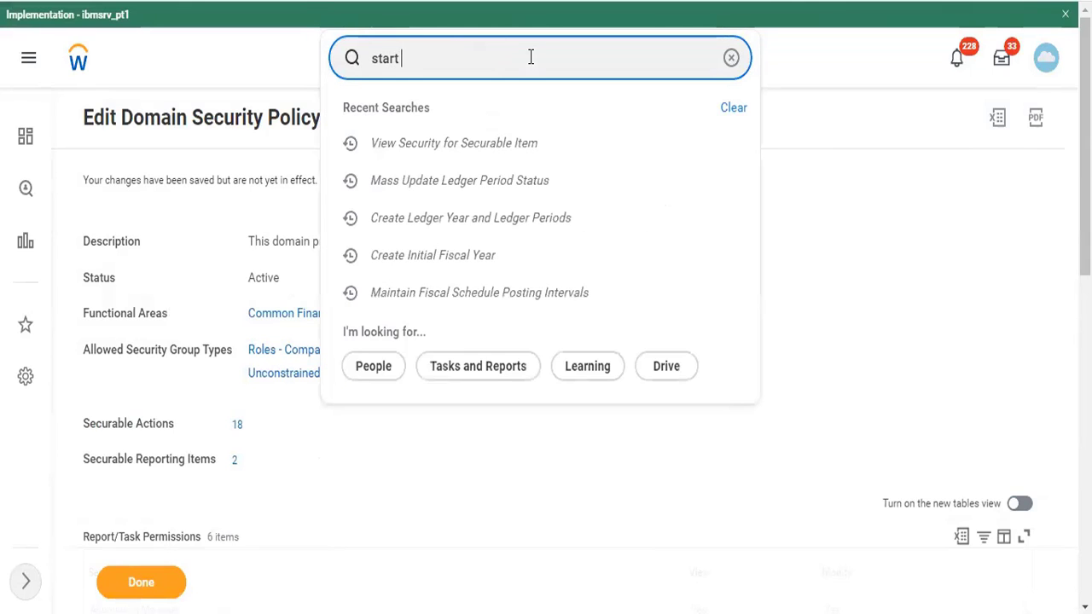
{"action": "type", "text": "prox"}
{"action": "key", "text": "Return"}
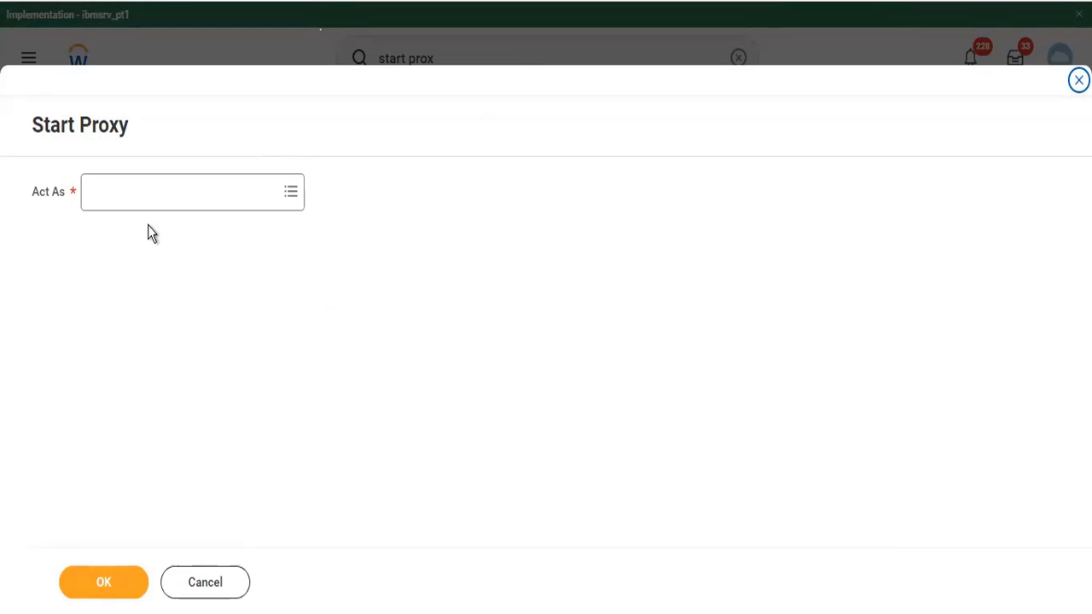
{"action": "left_click", "coordinate": [163, 194]}
{"action": "type", "text": "ter ser"}
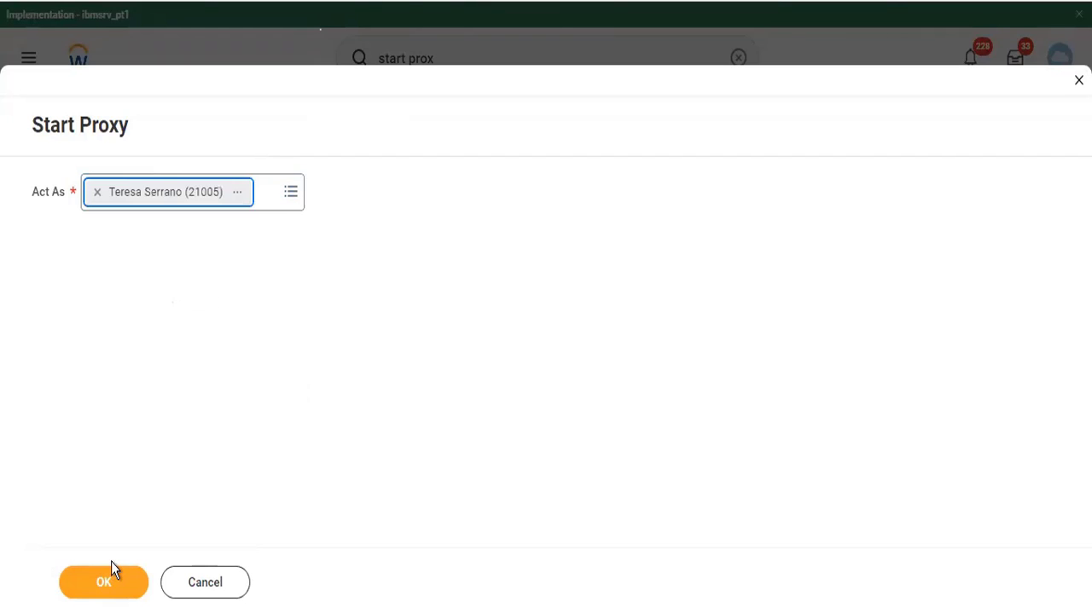
{"action": "left_click", "coordinate": [110, 586]}
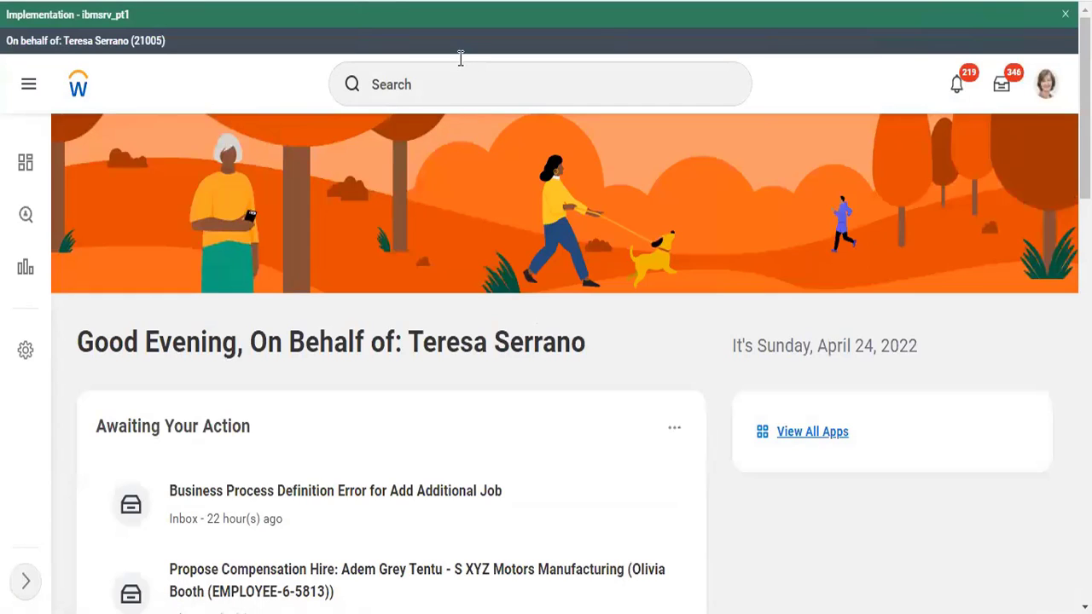
{"action": "left_click", "coordinate": [447, 99]}
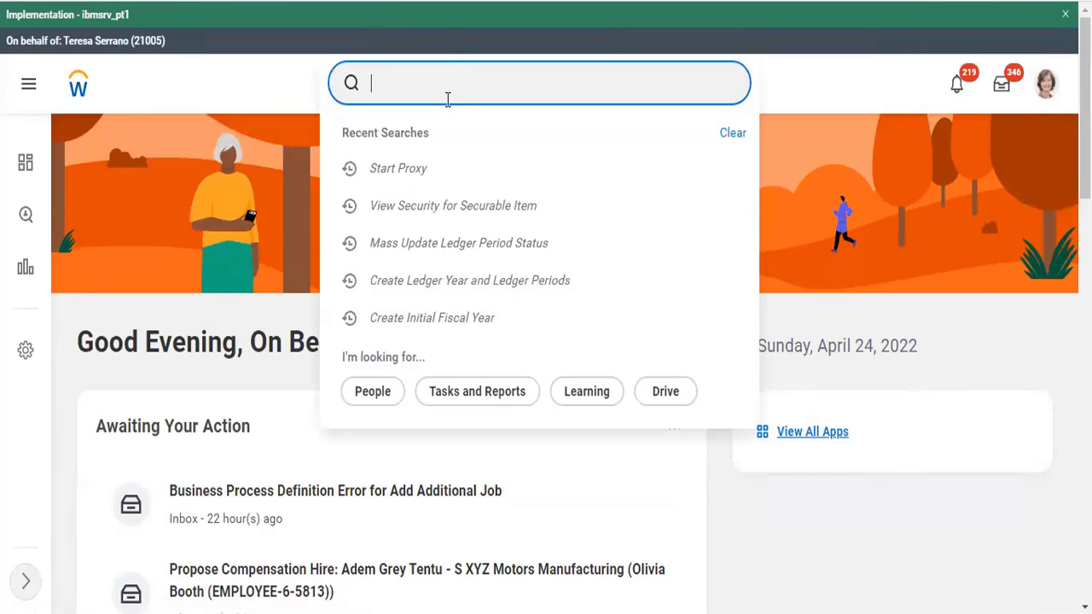
{"action": "type", "text": "ter ser"}
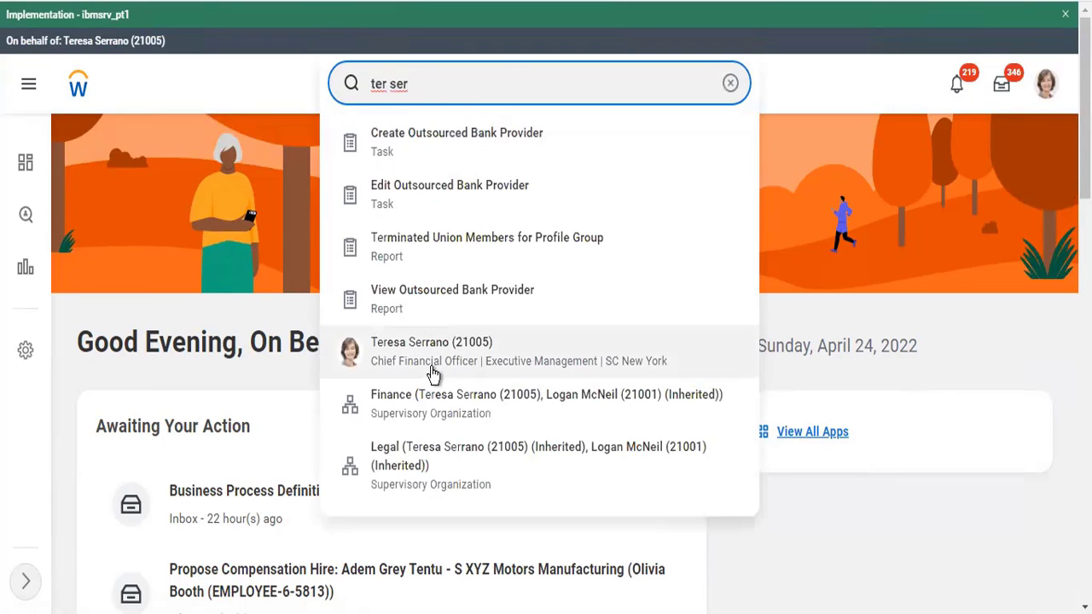
{"action": "left_click", "coordinate": [434, 374]}
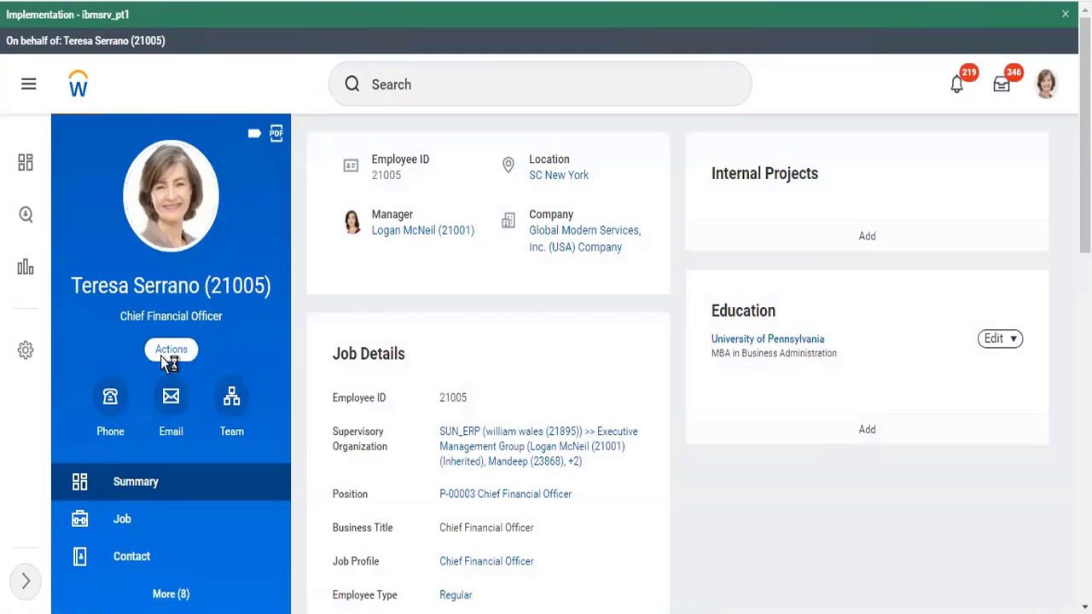
{"action": "left_click", "coordinate": [162, 357]}
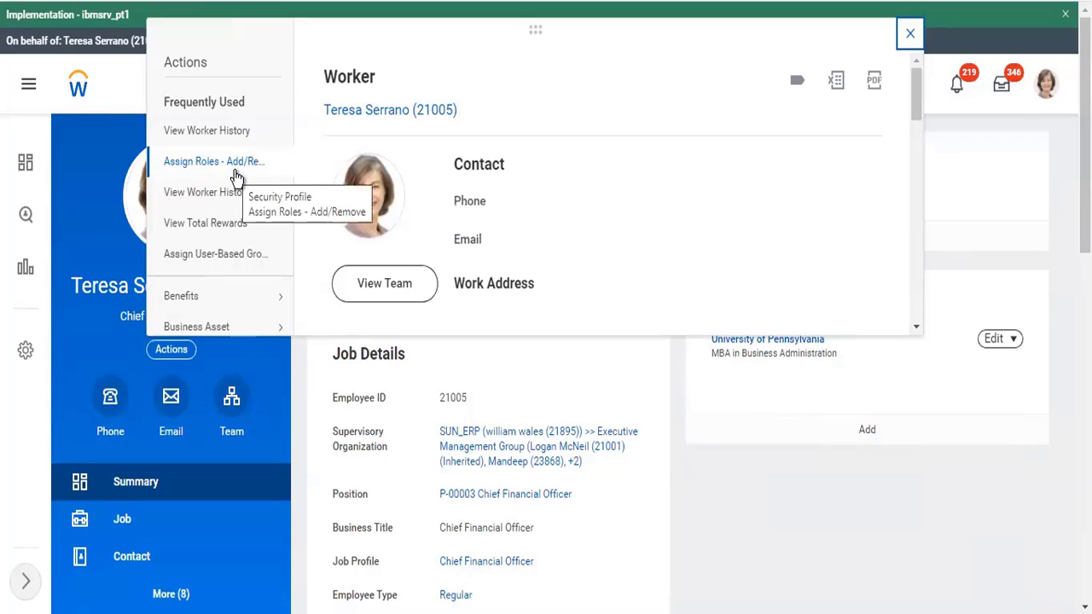
{"action": "left_click", "coordinate": [235, 171]}
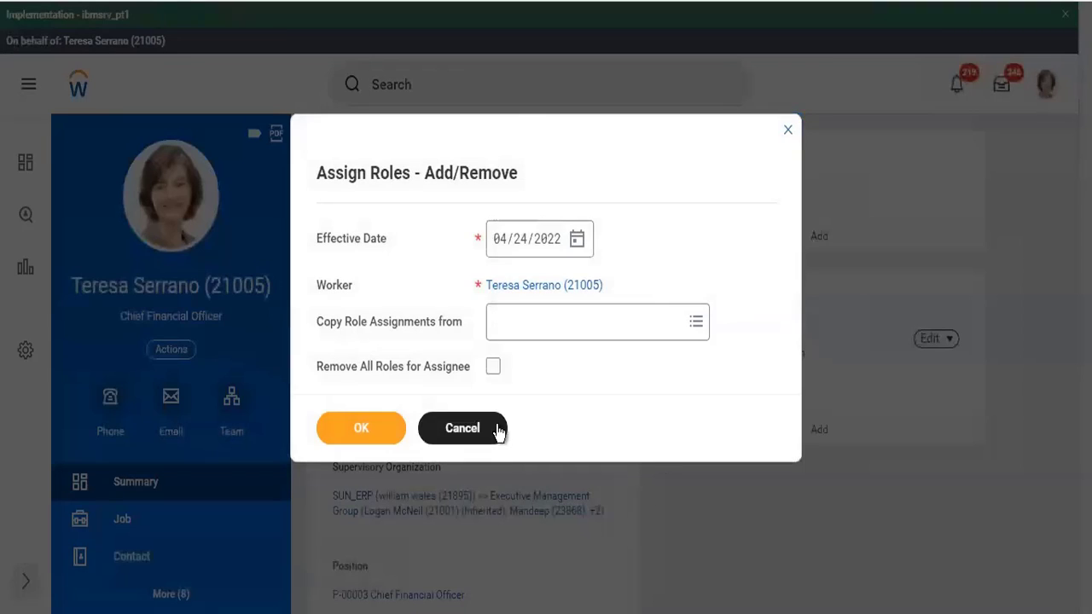
{"action": "left_click", "coordinate": [499, 431]}
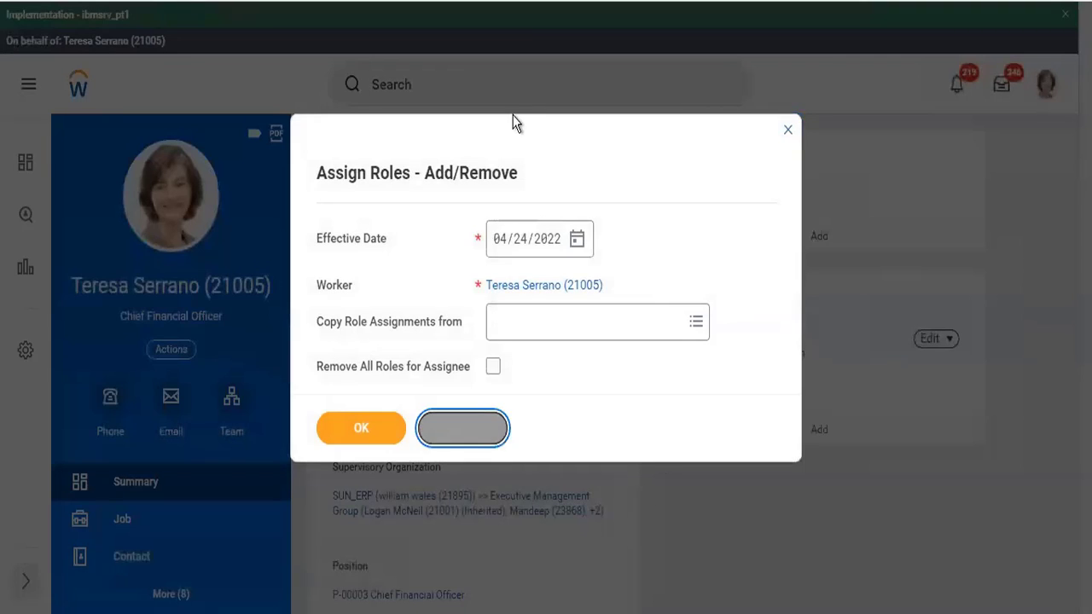
Step: Search for "Gopal indus" and open GC101 Gopal Industries LLC Company
{"action": "left_click", "coordinate": [505, 87]}
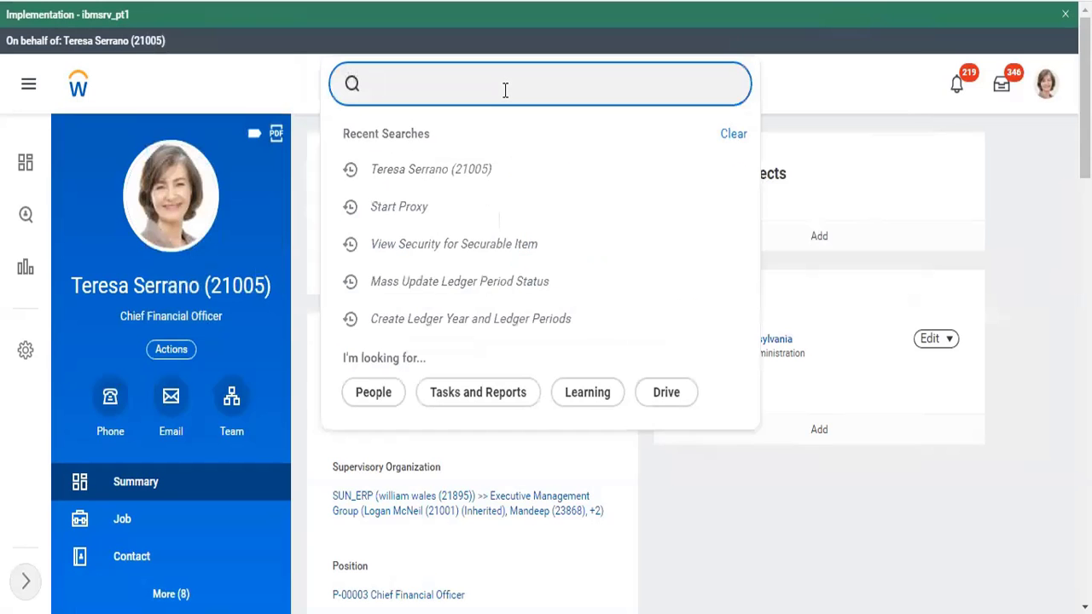
{"action": "type", "text": "G"}
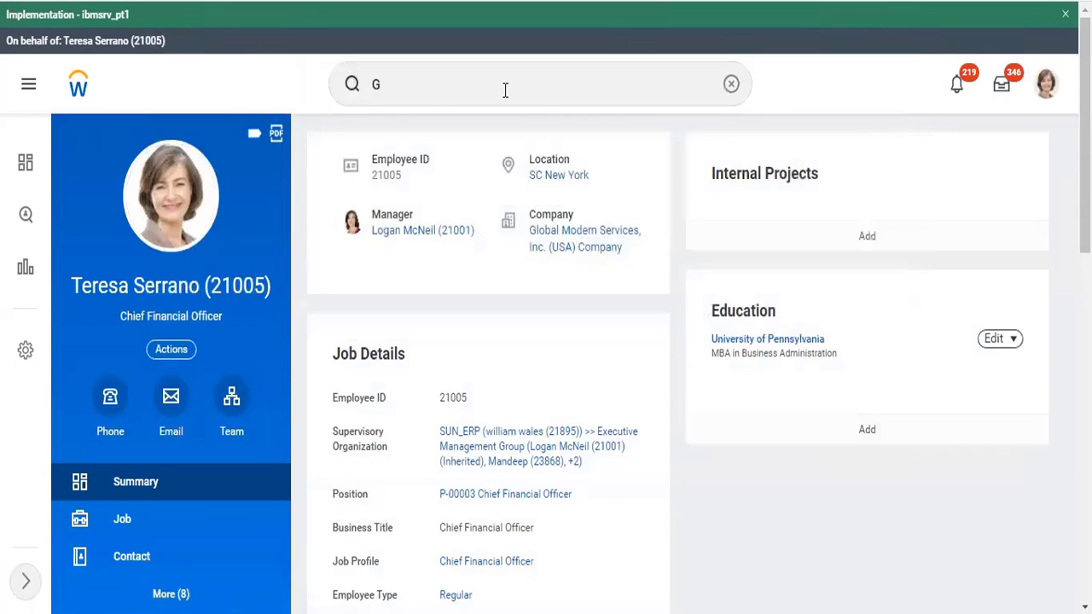
{"action": "left_click", "coordinate": [505, 89]}
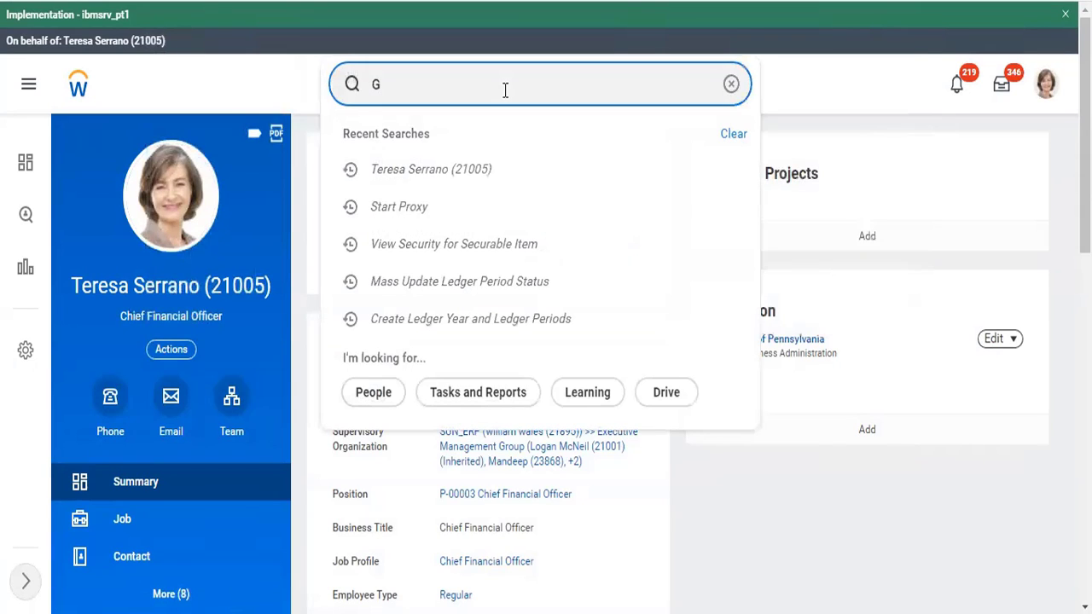
{"action": "type", "text": "opal indus"}
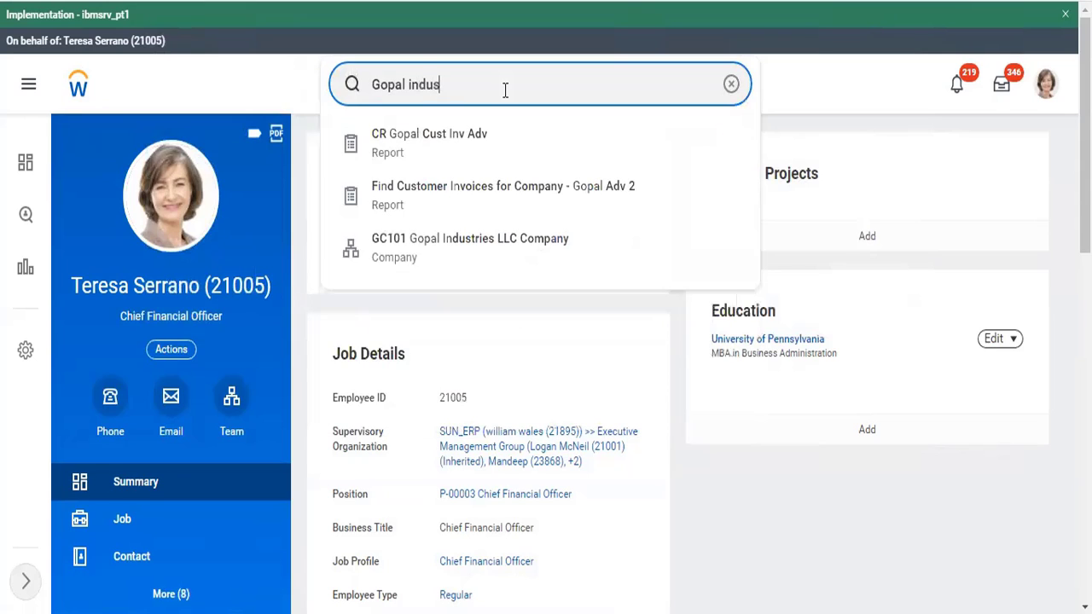
{"action": "left_click", "coordinate": [471, 157]}
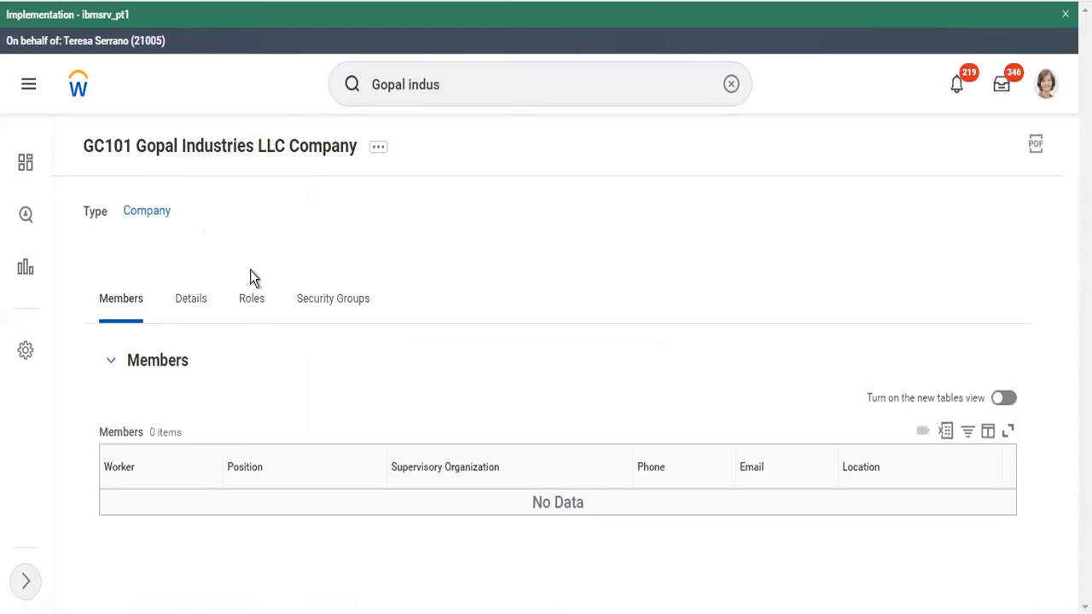
Step: View the company's role assignments and open the position assigned to the Accounting Manager role
{"action": "left_click", "coordinate": [248, 314]}
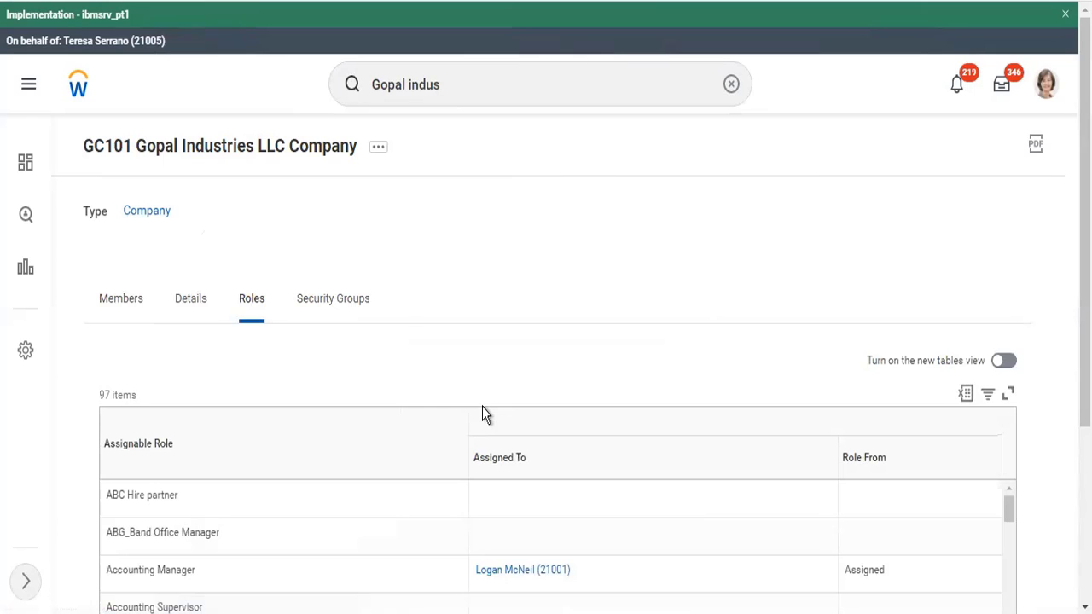
{"action": "scroll", "coordinate": [482, 408], "scroll_direction": "down", "scroll_amount": 3}
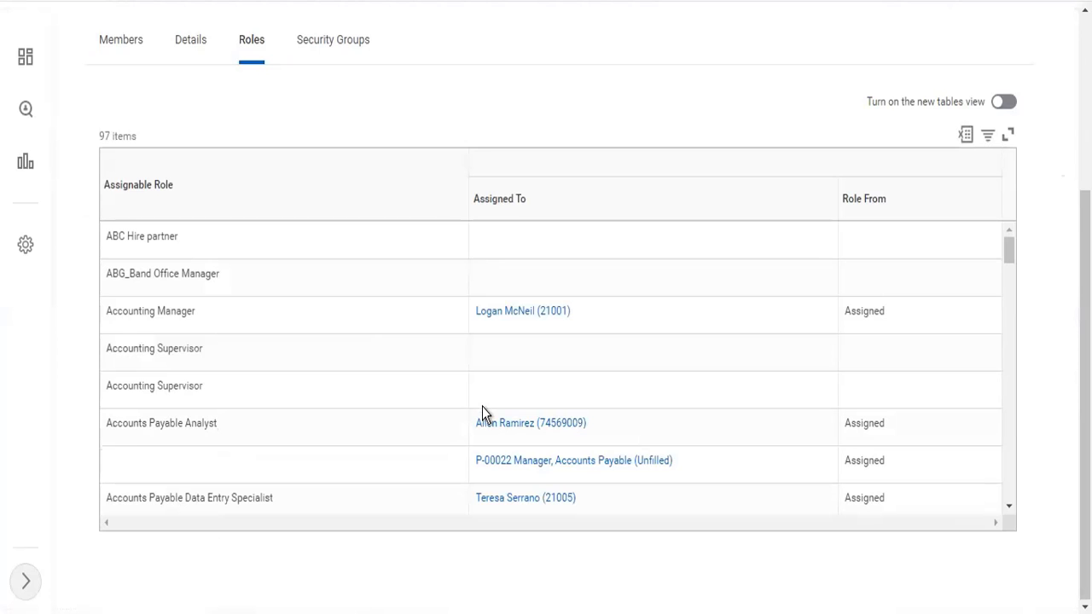
{"action": "mouse_move", "coordinate": [559, 322]}
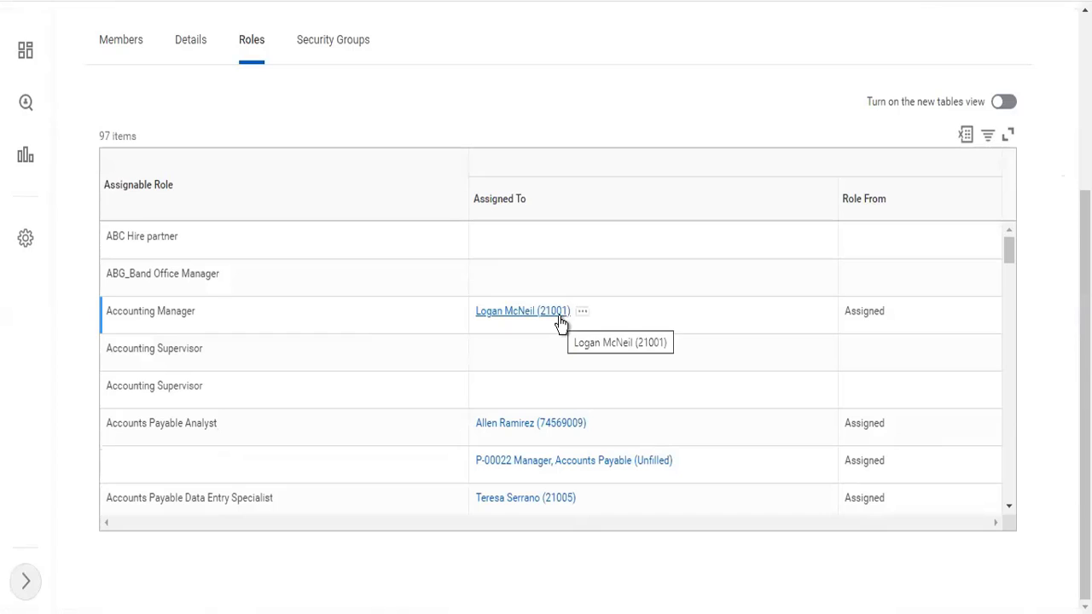
{"action": "left_click", "coordinate": [558, 317]}
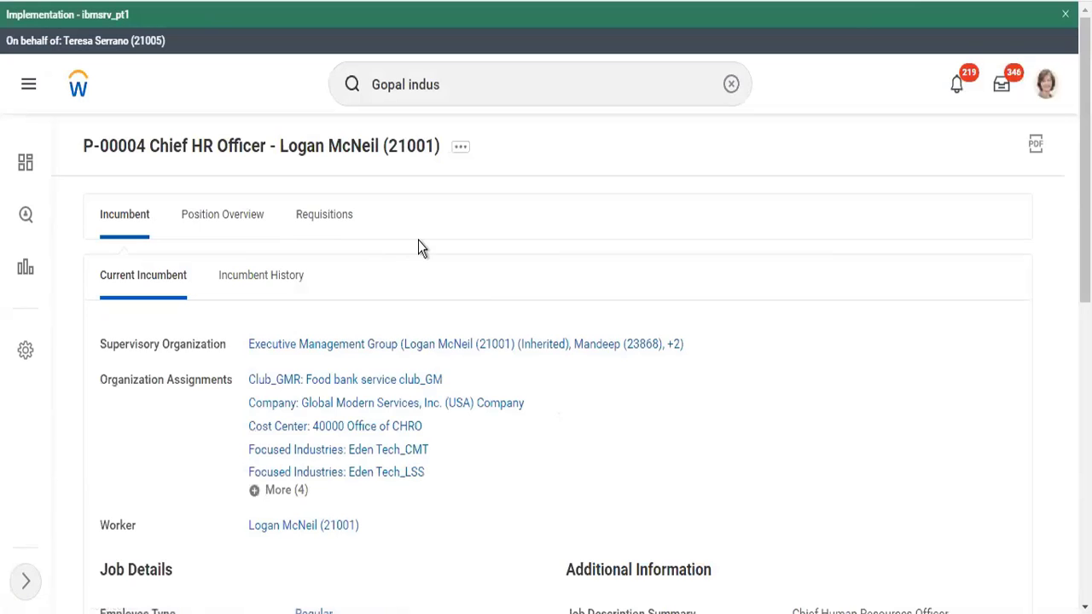
Step: Start the Assign Roles (Do Not Use) task for the P-00004 Chief HR Officer position with effective date 04/24/2022
{"action": "left_click", "coordinate": [462, 149]}
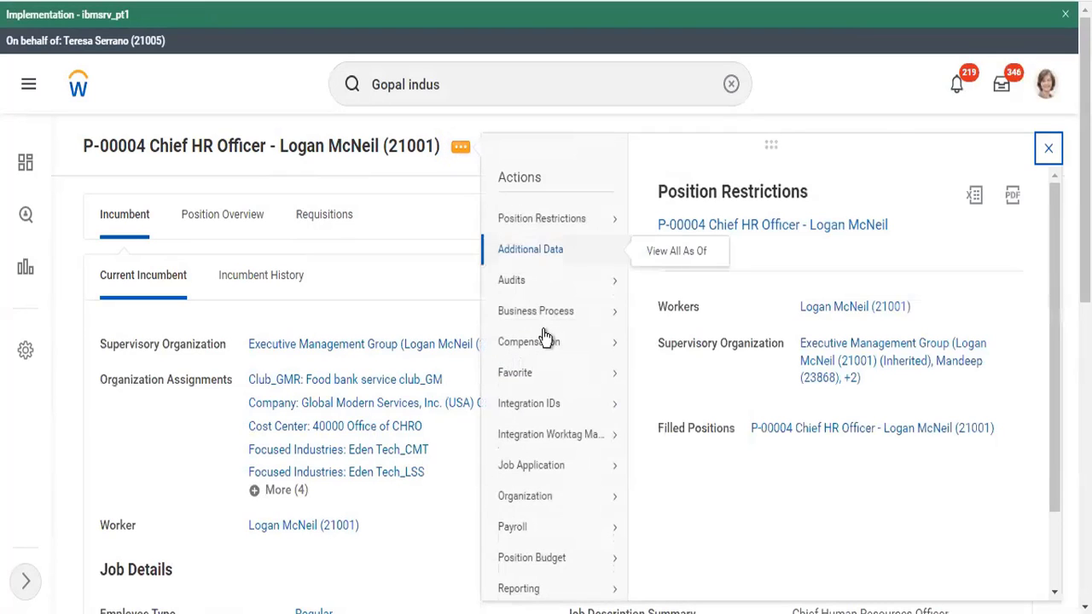
{"action": "scroll", "coordinate": [546, 335], "scroll_direction": "down", "scroll_amount": 1}
{"action": "mouse_move", "coordinate": [605, 519]}
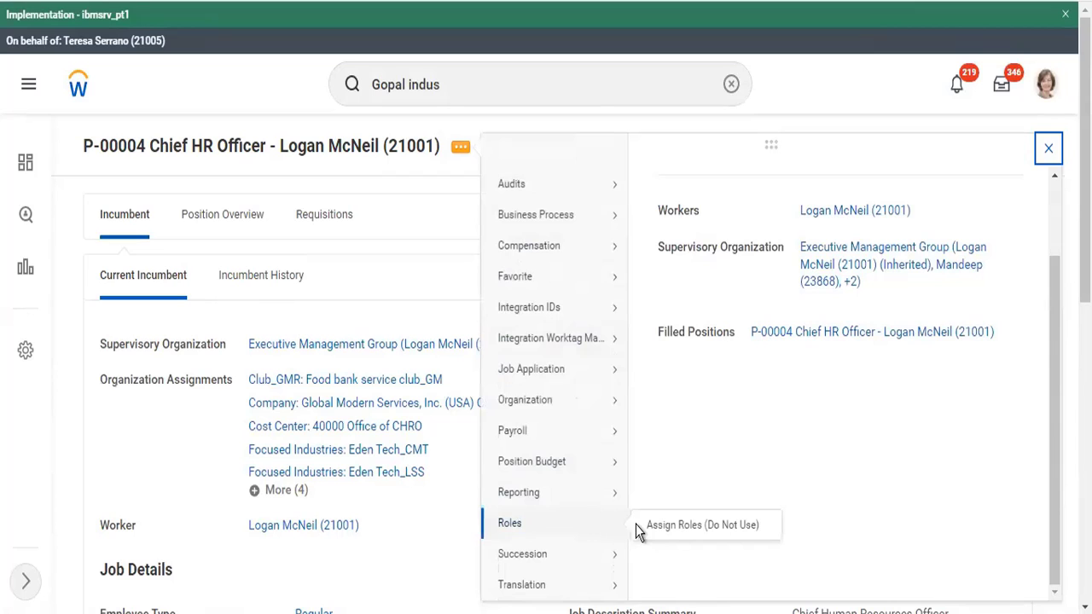
{"action": "left_click", "coordinate": [658, 525]}
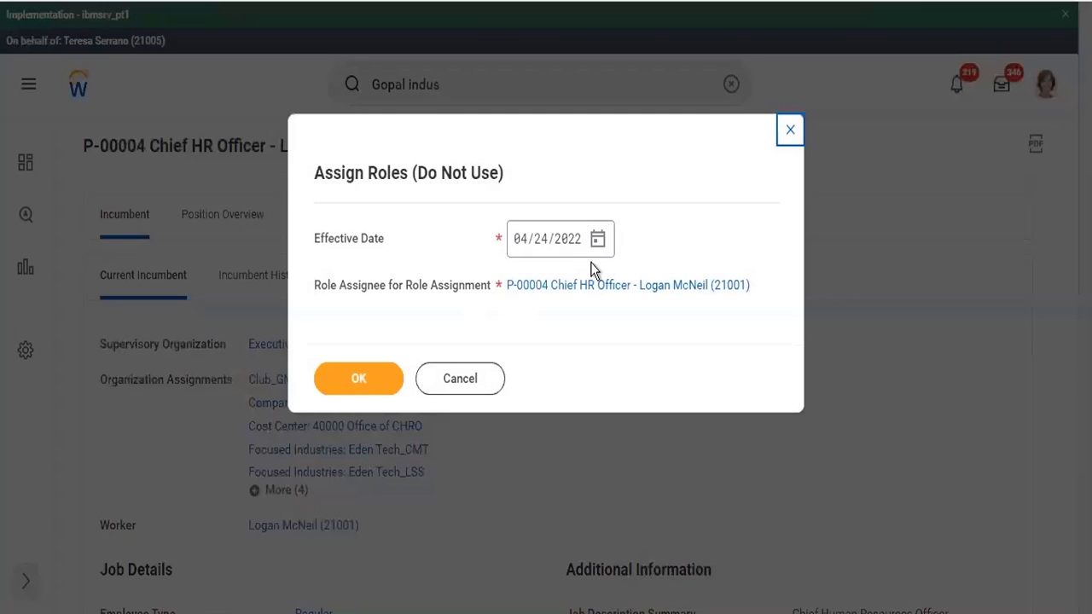
{"action": "left_click", "coordinate": [333, 392]}
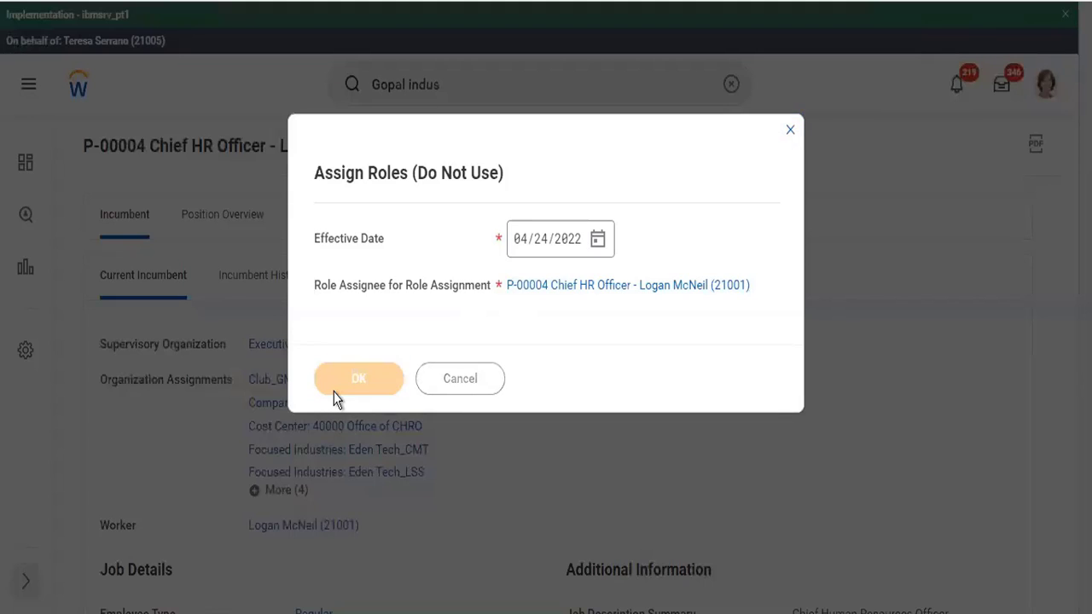